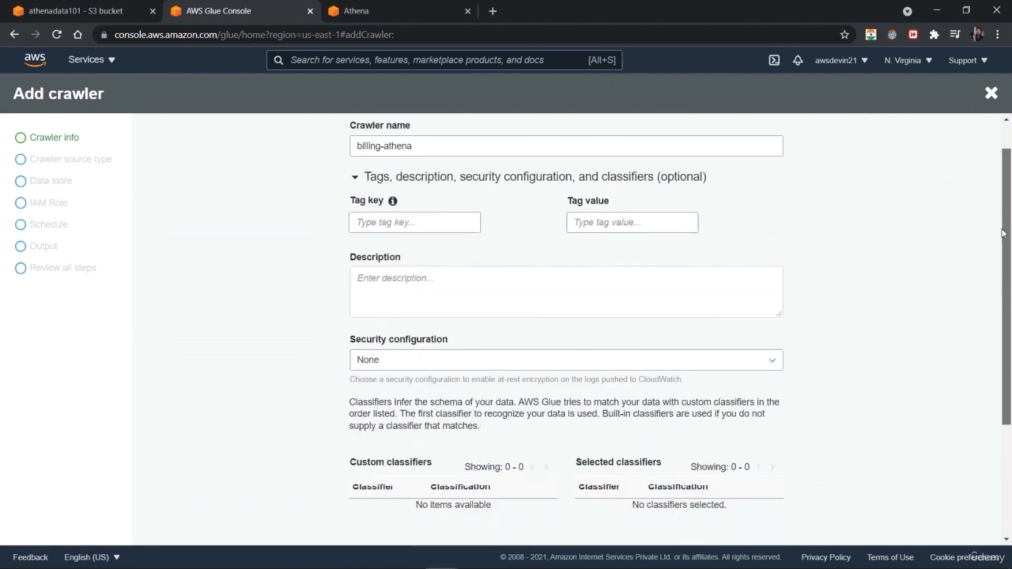
# Continue the billing-athena crawler setup with data stores as the source type, crawling all folders, and choose S3 as the data store
pyautogui.click(354, 193)
pyautogui.click(571, 262)
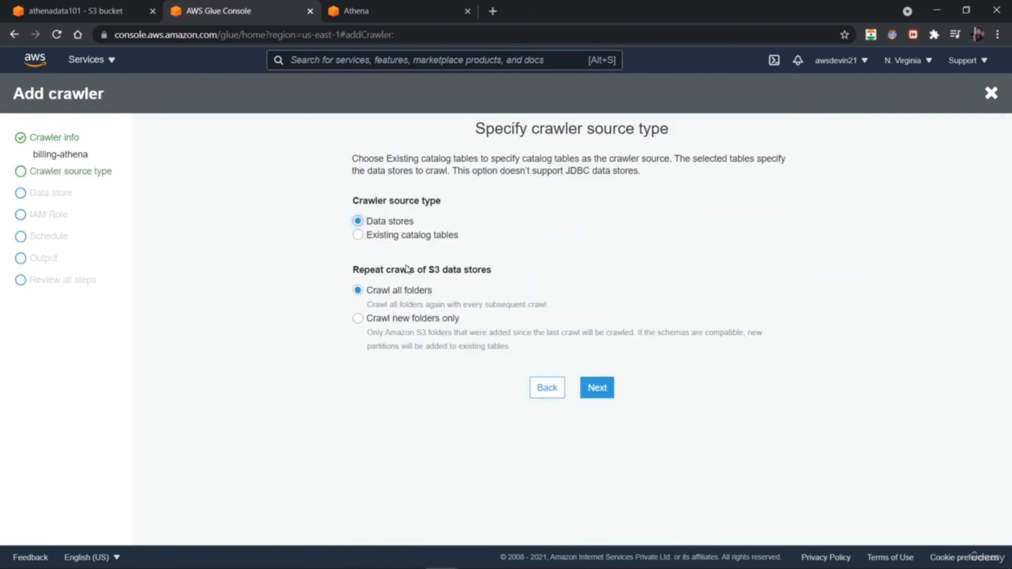
pyautogui.click(601, 388)
pyautogui.click(646, 192)
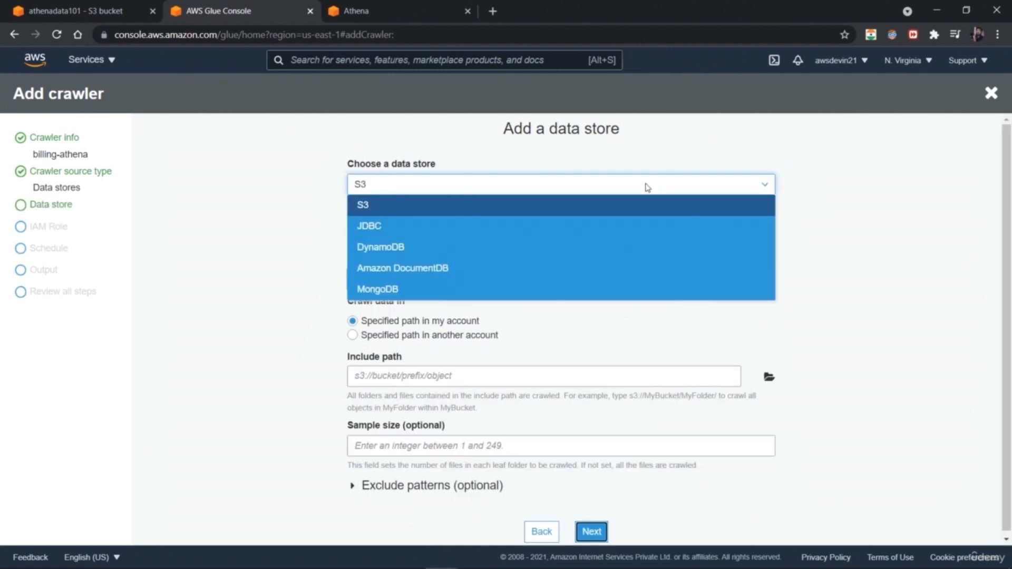
pyautogui.click(601, 198)
# View the form for adding a network connection, close it without adding one, and browse for the S3 include path
pyautogui.click(521, 312)
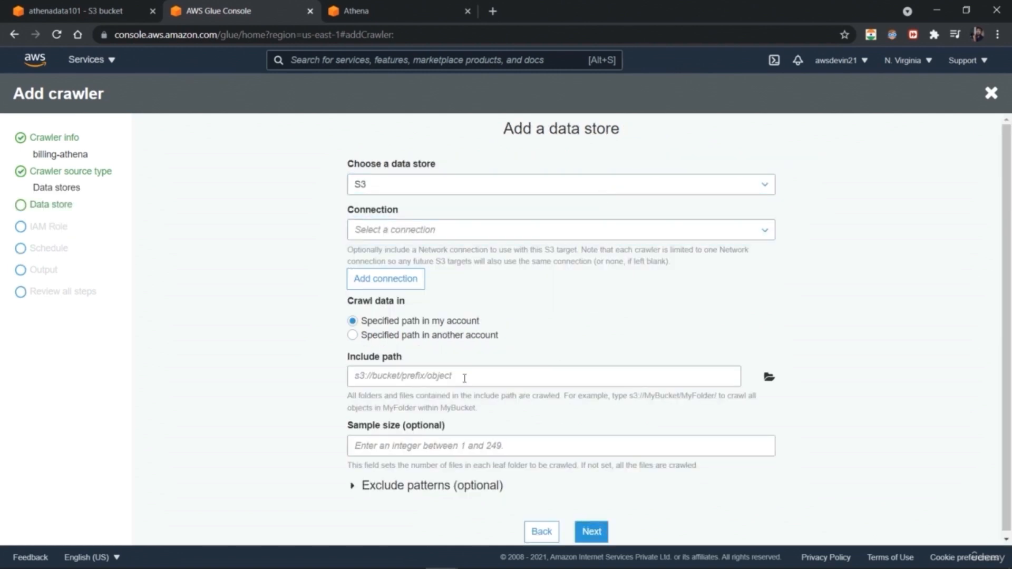
pyautogui.click(386, 279)
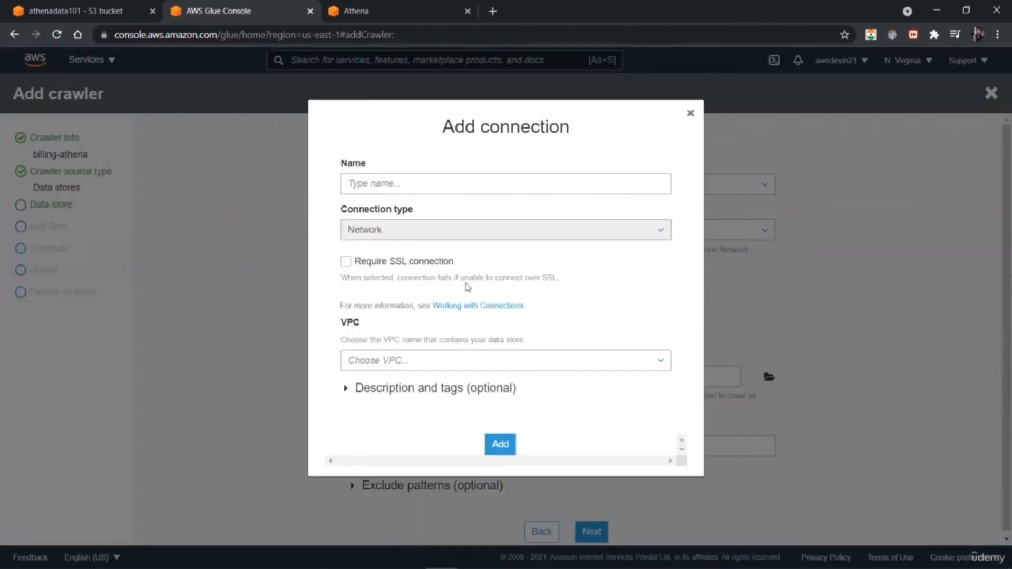
pyautogui.click(686, 106)
pyautogui.click(769, 377)
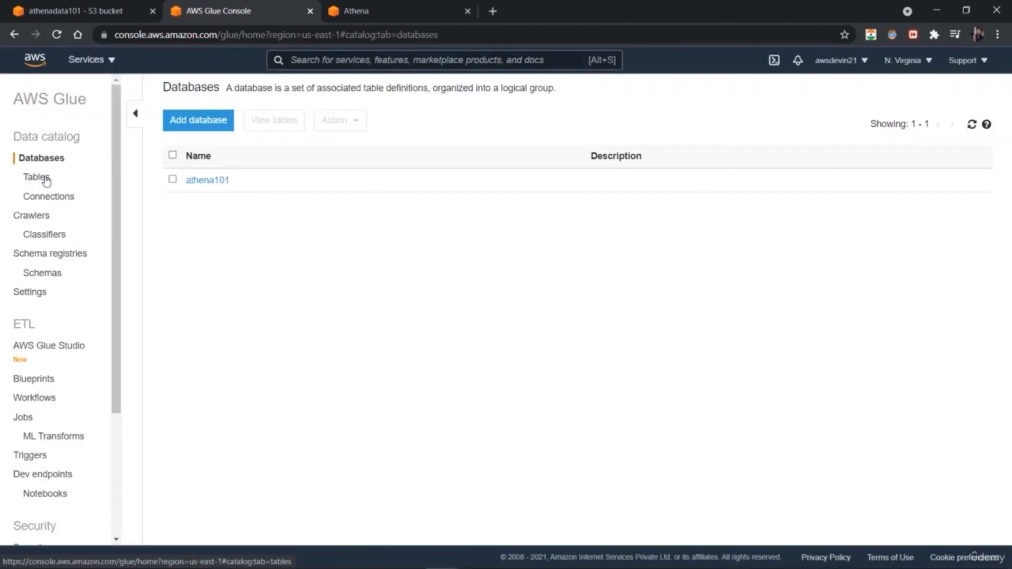
# Open the dataset table from the Glue data catalog and examine its table details and column schema
pyautogui.click(46, 179)
pyautogui.click(201, 178)
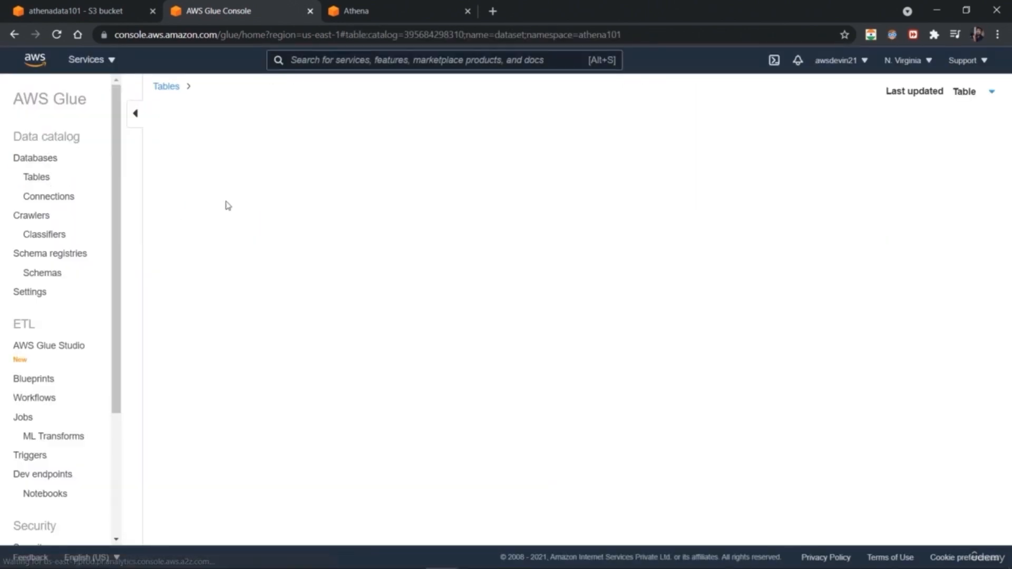
pyautogui.moveTo(1010, 238); pyautogui.dragTo(1010, 406)
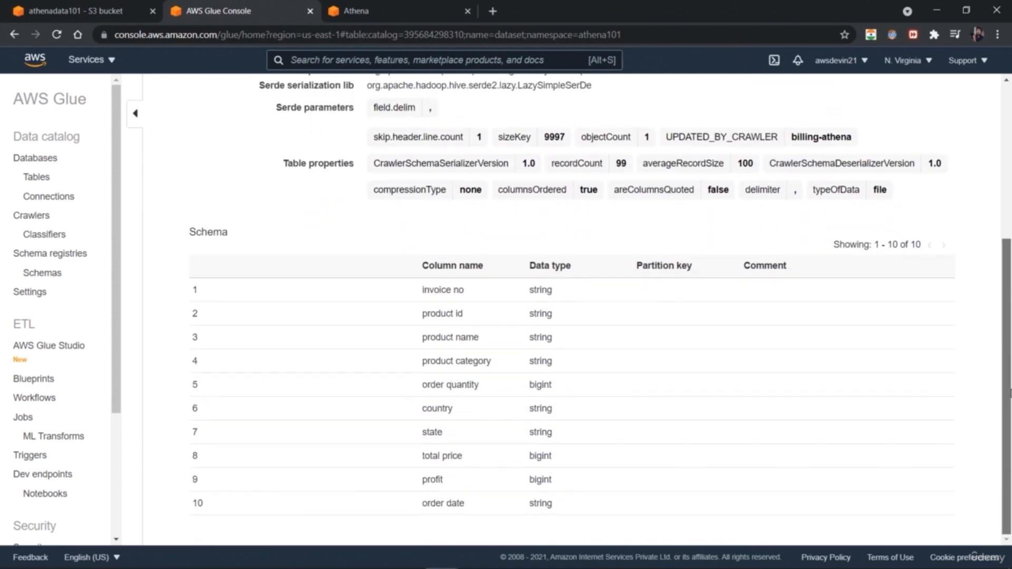
pyautogui.scroll(5, 1010, 393)
# Look through the dataset table's editable details, including formats and serde parameters, and close them without changes
pyautogui.click(179, 120)
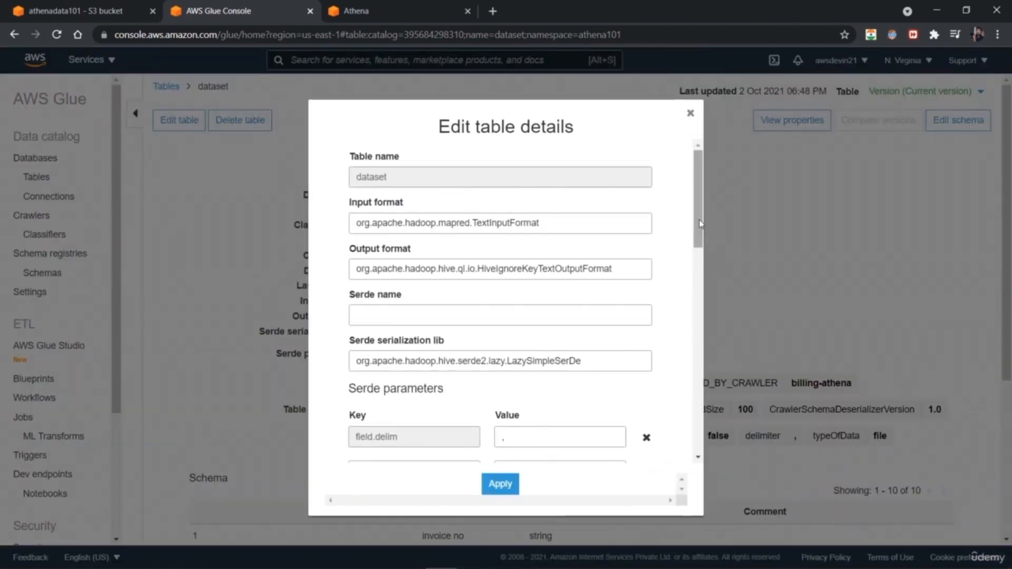
pyautogui.moveTo(700, 224); pyautogui.dragTo(731, 438)
pyautogui.click(689, 112)
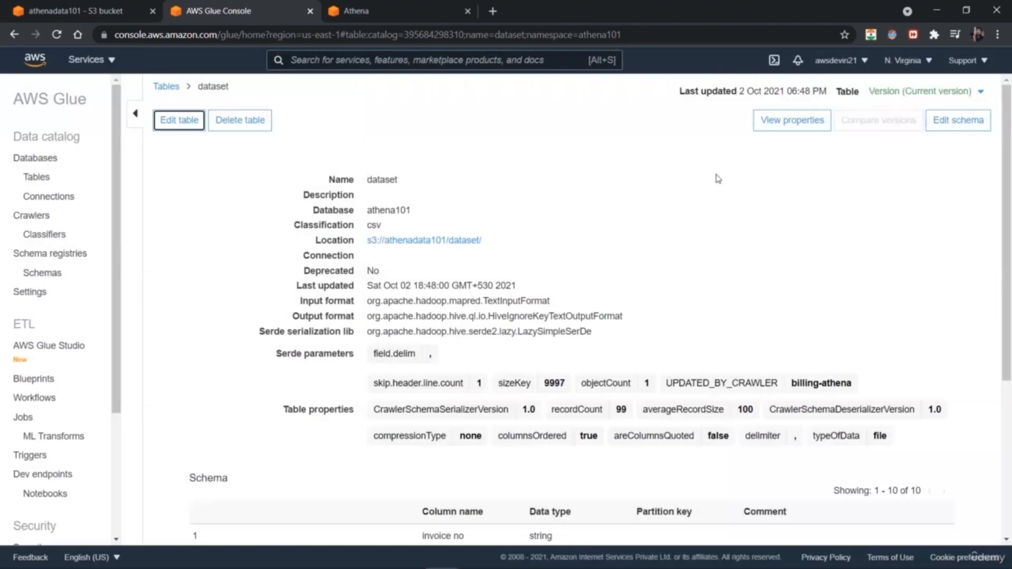
# Read through the dataset table's properties in JSON, close them, and open its schema for editing
pyautogui.click(775, 125)
pyautogui.moveTo(674, 224); pyautogui.dragTo(684, 428)
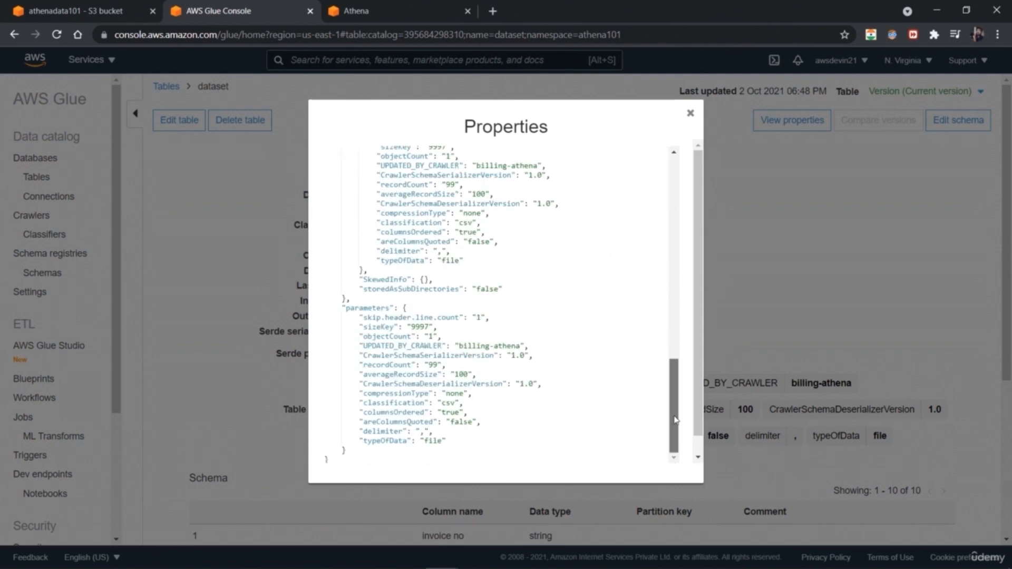
pyautogui.moveTo(673, 377); pyautogui.dragTo(669, 139)
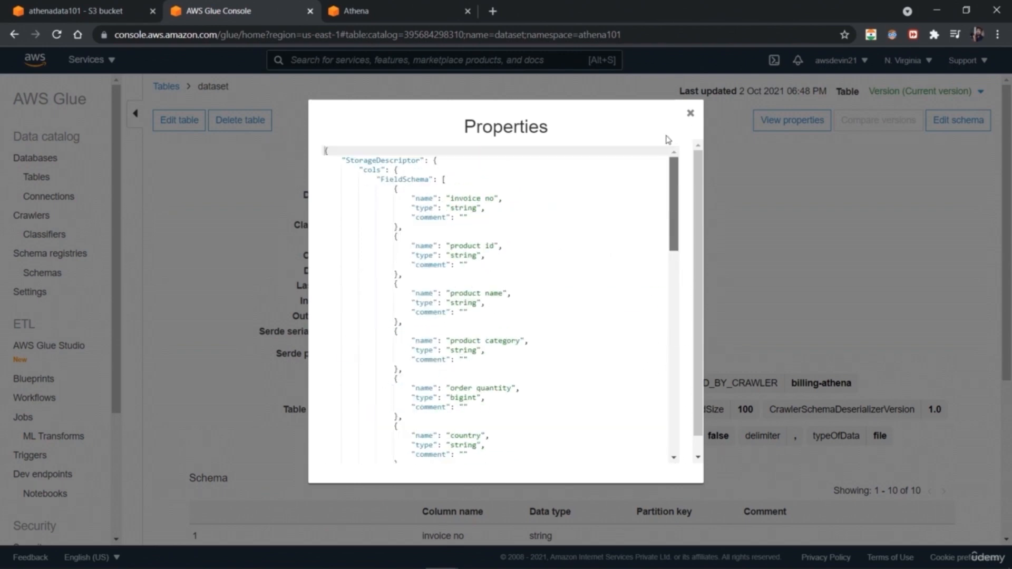
pyautogui.click(689, 113)
pyautogui.click(940, 128)
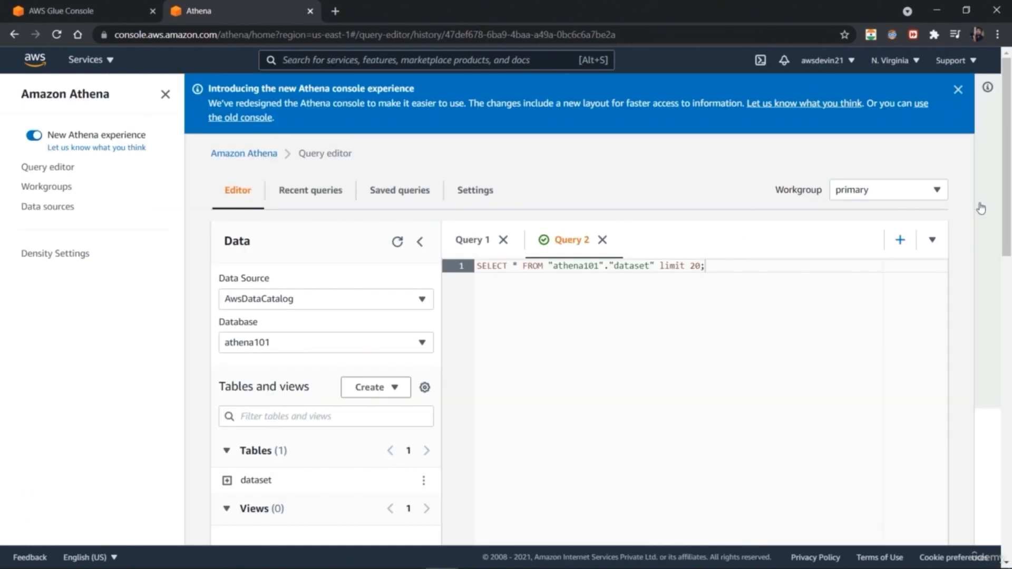
# In Athena, replace the limit clause of the dataset query with WHERE profit>10, run it, and view the profit column of the results
pyautogui.moveTo(1005, 220); pyautogui.dragTo(997, 244)
pyautogui.moveTo(658, 174); pyautogui.dragTo(695, 173)
pyautogui.press('BackSpace')
pyautogui.write('WHERE profit>10')
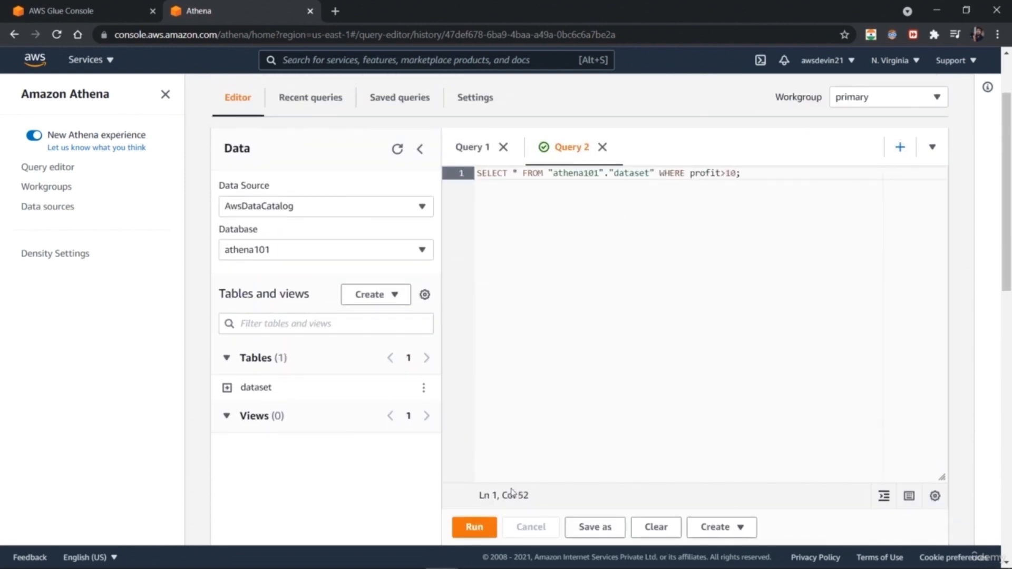
pyautogui.hotkey('ctrl', 'Return')
pyautogui.scroll(-10, 989, 426)
pyautogui.moveTo(989, 427)
pyautogui.mouseDown()
pyautogui.moveTo(983, 235)
pyautogui.moveTo(986, 429)
pyautogui.mouseUp()
pyautogui.moveTo(570, 542); pyautogui.dragTo(874, 554)
pyautogui.moveTo(1009, 424); pyautogui.dragTo(960, 294)
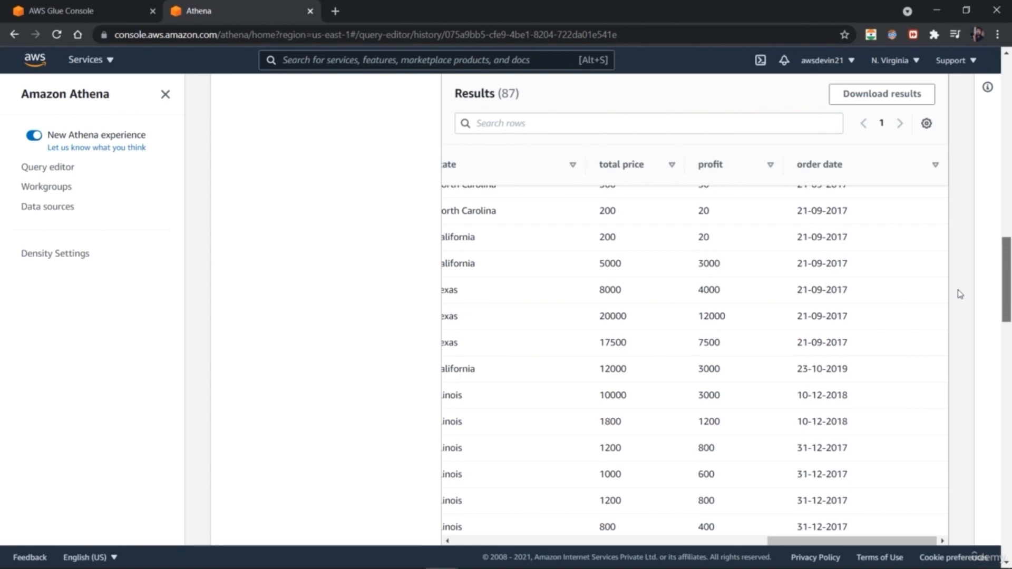
# Raise the query's profit threshold to 1000, rerun it, and view the profit and order date columns of the results
pyautogui.scroll(10, 951, 212)
pyautogui.write('00')
pyautogui.moveTo(1006, 126); pyautogui.dragTo(1002, 460)
pyautogui.click(475, 136)
pyautogui.moveTo(603, 517); pyautogui.dragTo(924, 532)
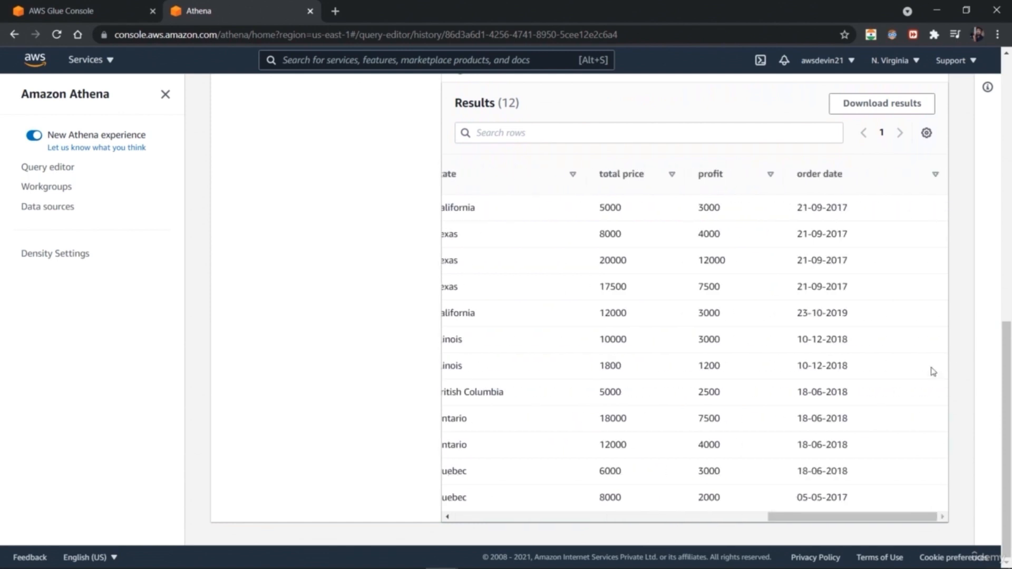
pyautogui.moveTo(836, 518); pyautogui.dragTo(786, 532)
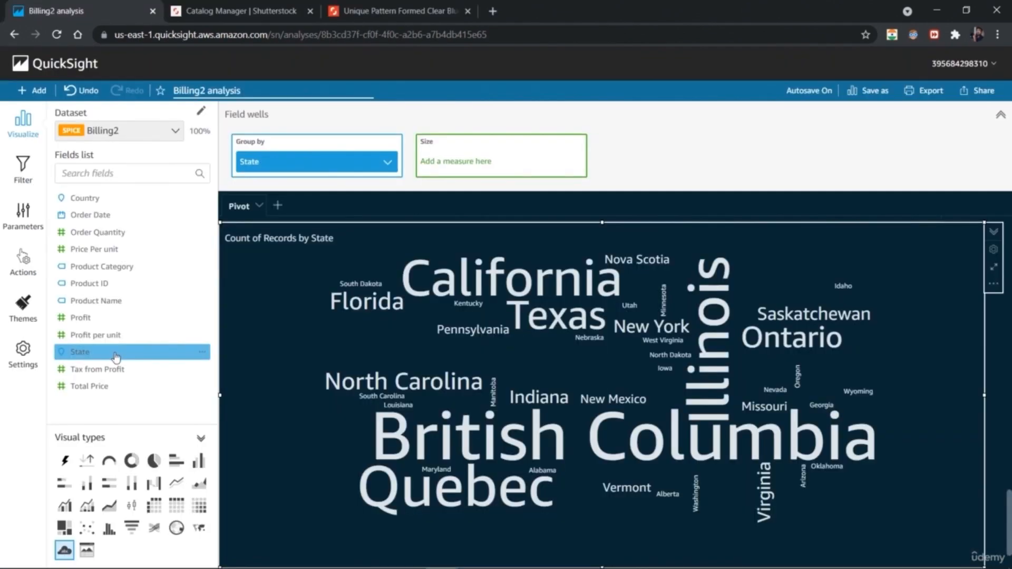
# In QuickSight's Billing2 analysis, size the State word cloud by Order Quantity, and replace that measure with Profit
pyautogui.click(132, 234)
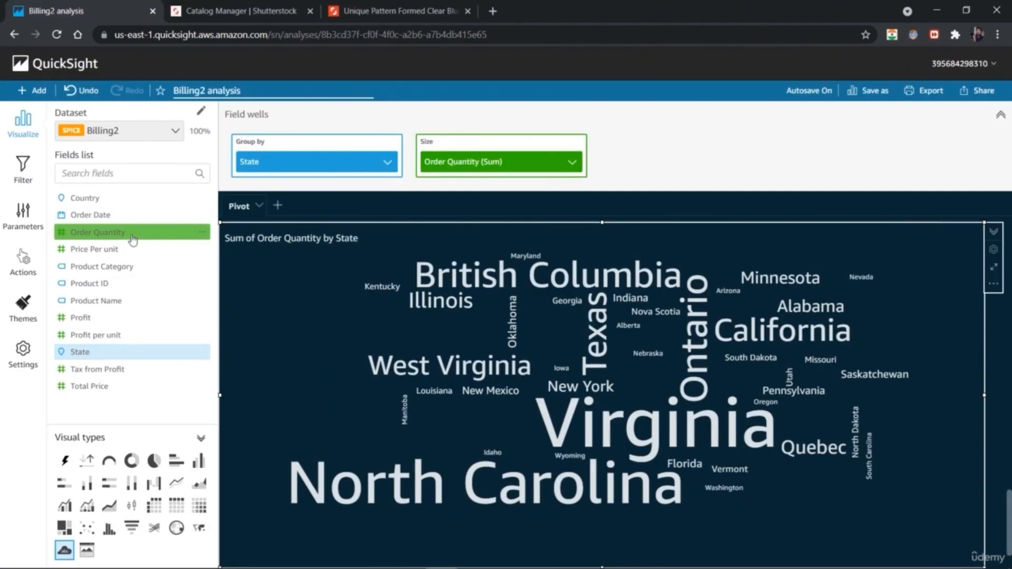
pyautogui.click(124, 317)
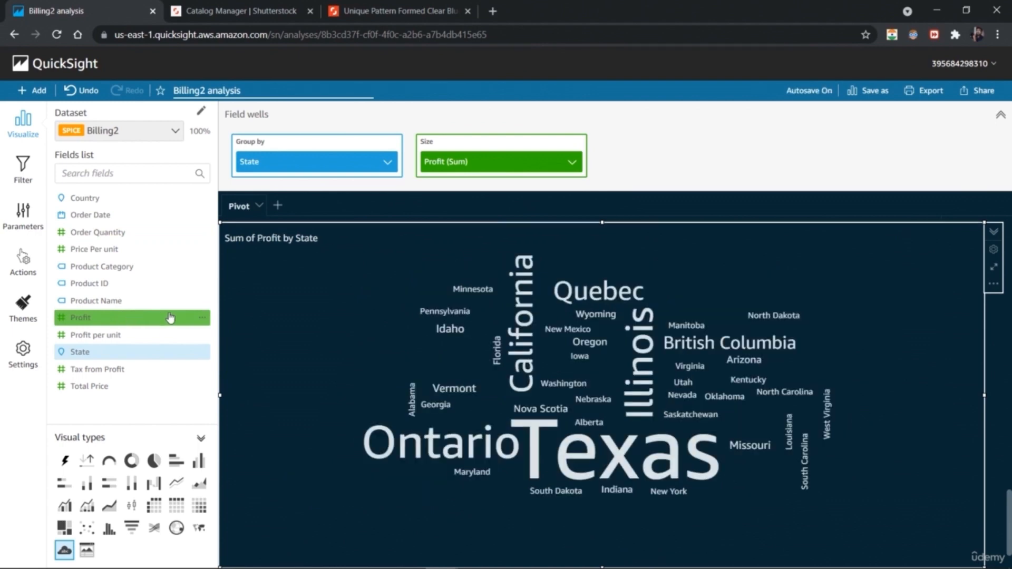
# Color Texas orange-red and Ontario blue in the word cloud of profit by state
pyautogui.click(674, 474)
pyautogui.click(708, 519)
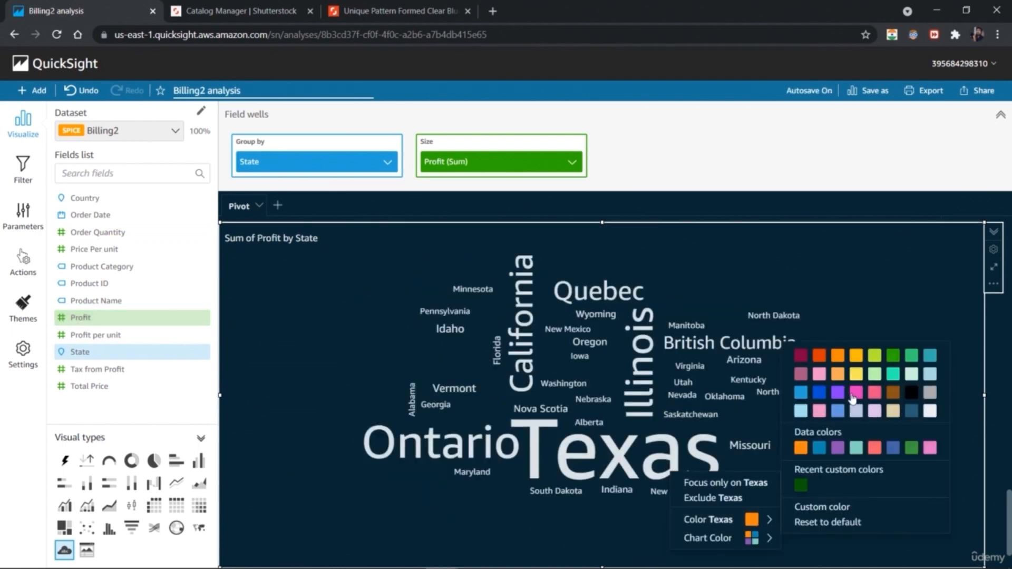
pyautogui.click(806, 391)
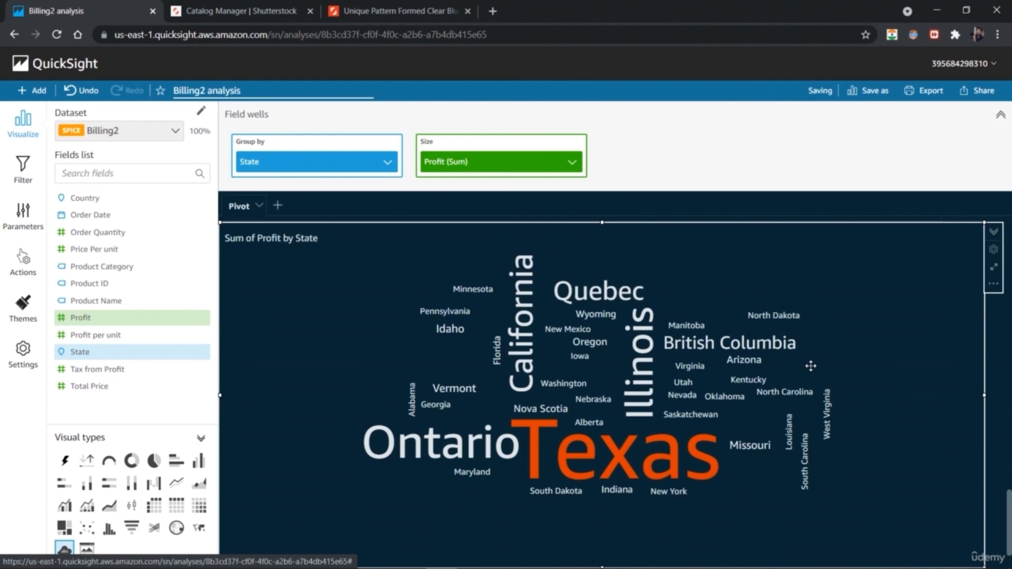
pyautogui.click(505, 449)
pyautogui.click(549, 497)
pyautogui.click(646, 368)
# Color Illinois green and California beige in the word cloud of profit by state
pyautogui.click(641, 387)
pyautogui.click(684, 431)
pyautogui.click(872, 270)
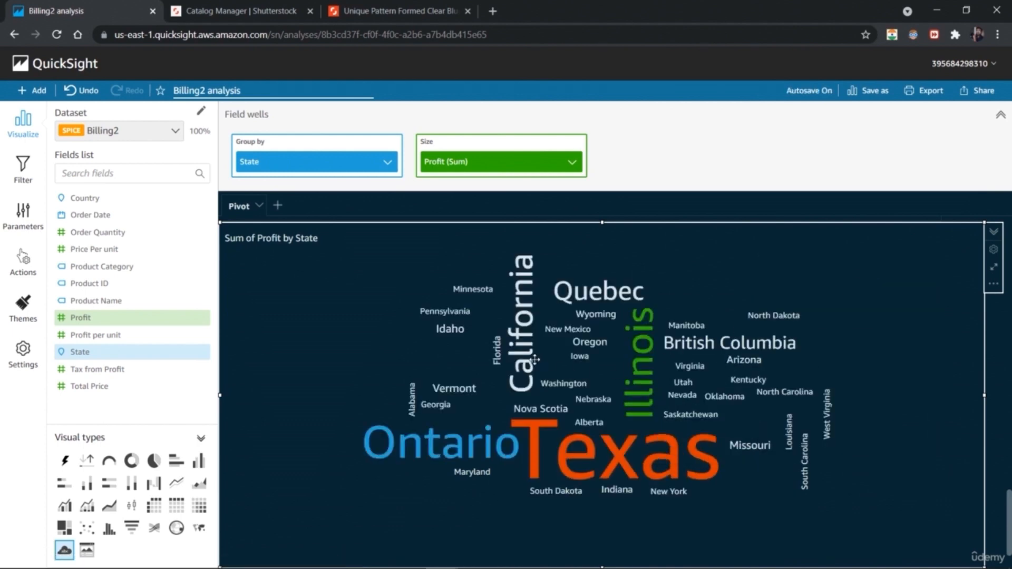
pyautogui.click(524, 364)
pyautogui.click(571, 406)
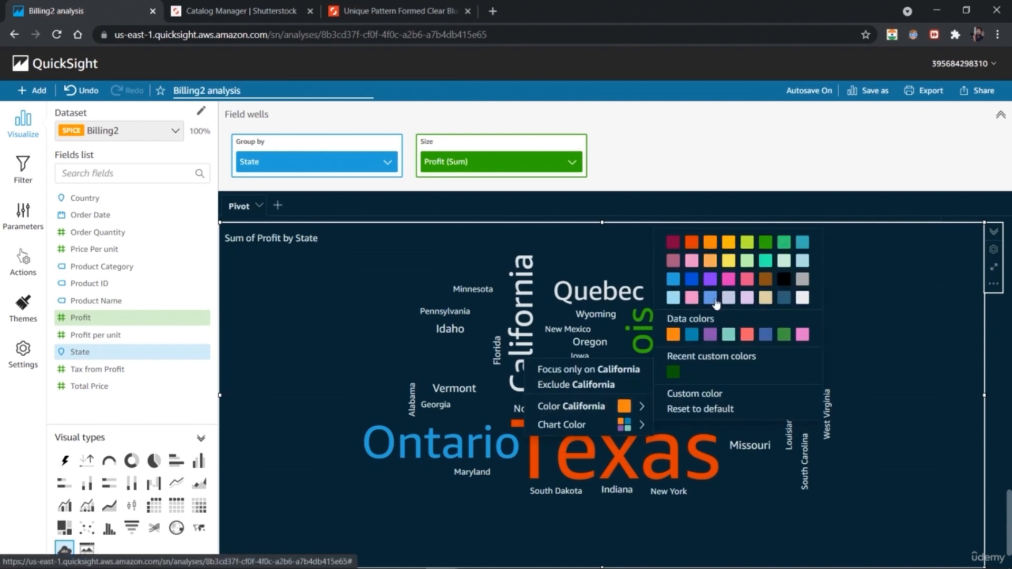
pyautogui.click(765, 298)
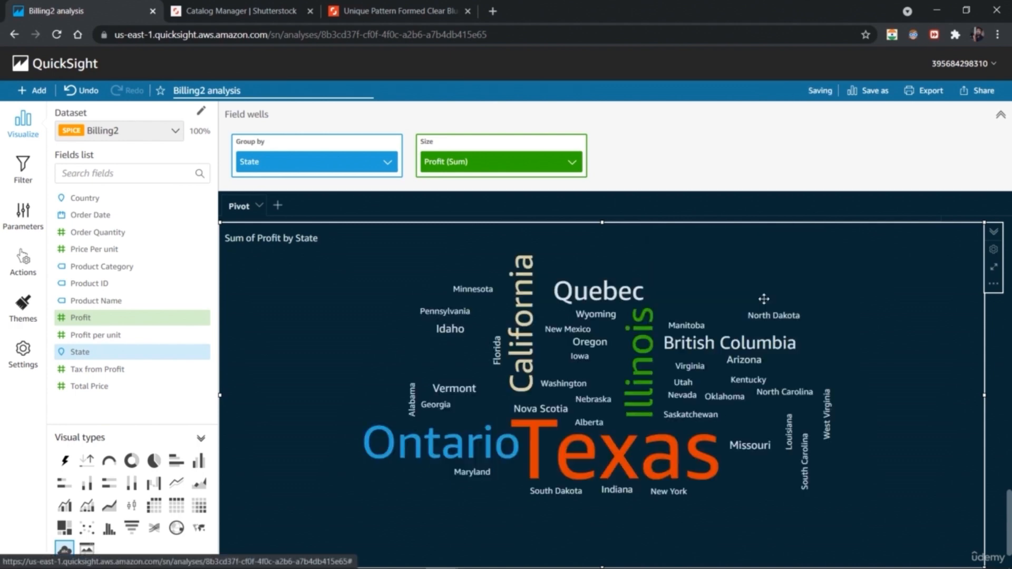
# Color British Columbia light teal in the word cloud, using one of the data colors
pyautogui.click(761, 352)
pyautogui.click(822, 396)
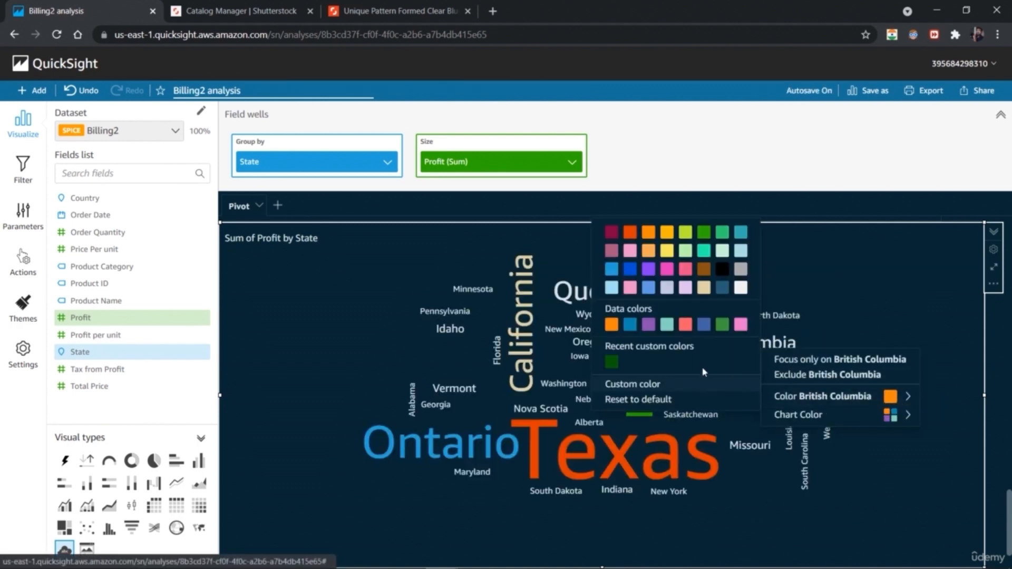
pyautogui.click(667, 325)
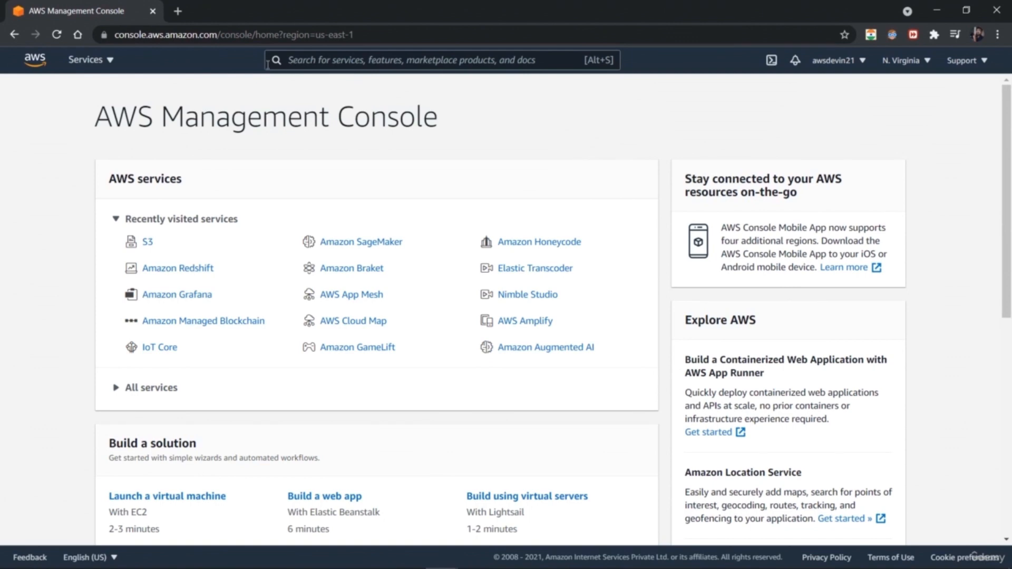
# In the AWS Management Console, open the S3 storage service and start creating a new bucket
pyautogui.click(97, 58)
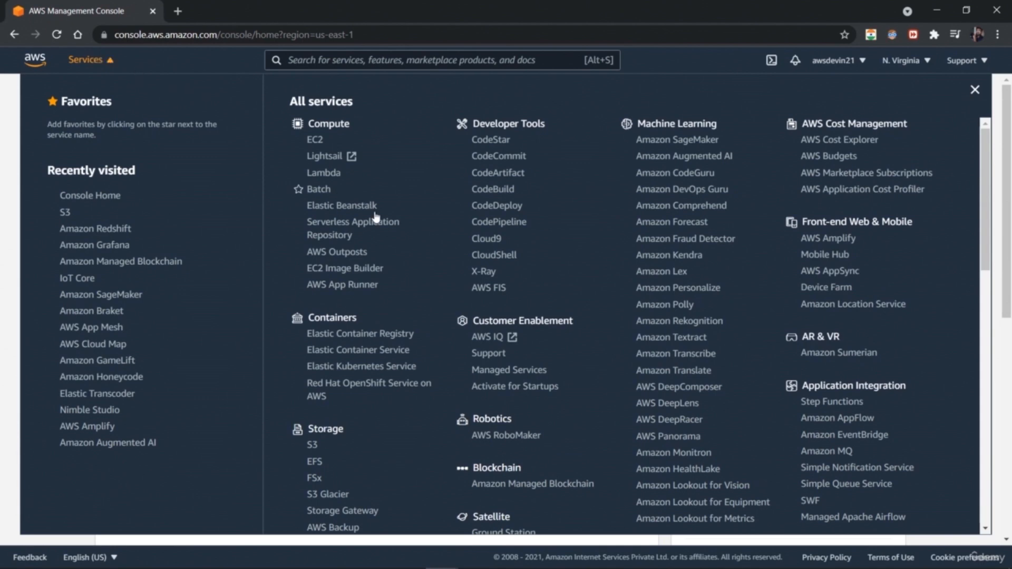
pyautogui.click(315, 445)
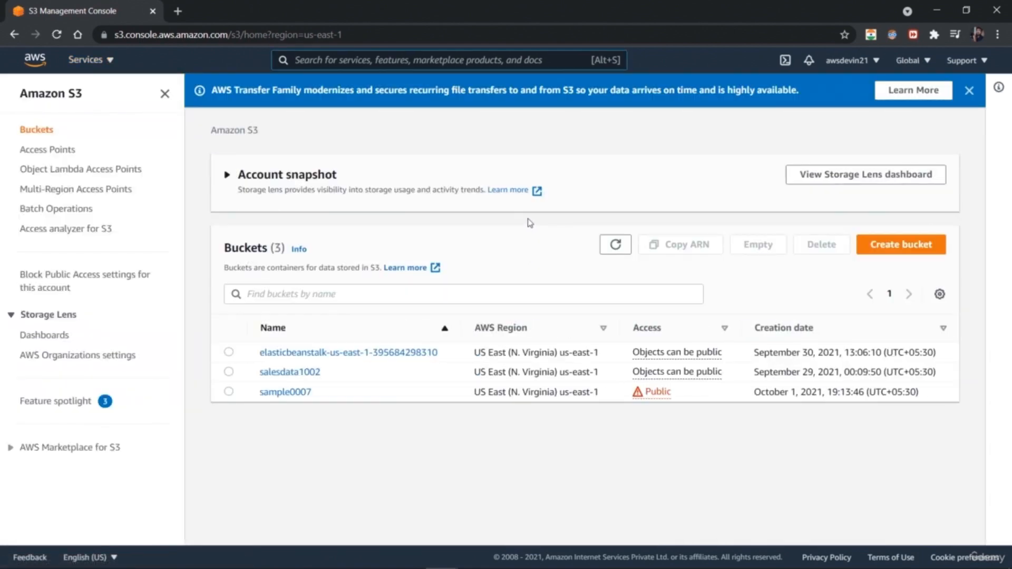
pyautogui.click(900, 245)
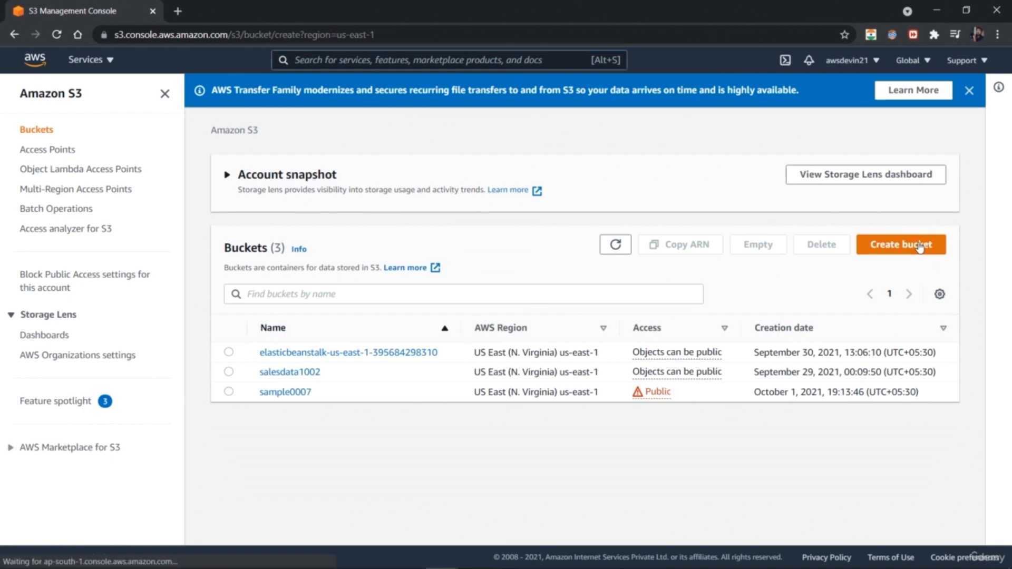
# Name the new bucket athenadata101 and keep US East (N. Virginia) us-east-1 as its AWS Region
pyautogui.click(339, 255)
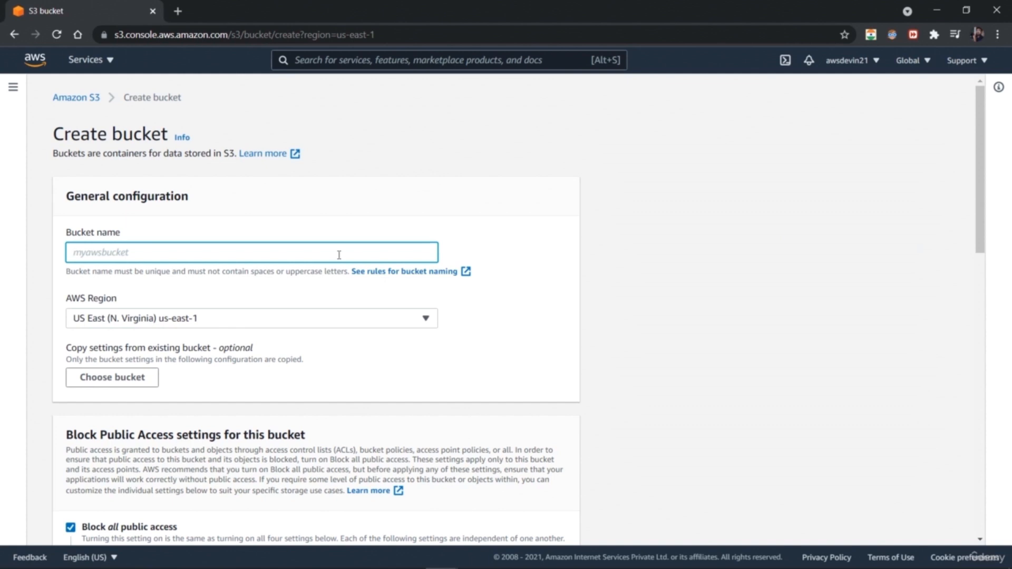
pyautogui.write('At')
pyautogui.press('BackSpace')
pyautogui.press('BackSpace')
pyautogui.press('BackSpace')
pyautogui.press('BackSpace')
pyautogui.press('BackSpace')
pyautogui.press('BackSpace')
pyautogui.press('BackSpace')
pyautogui.press('BackSpace')
pyautogui.press('BackSpace')
pyautogui.press('BackSpace')
pyautogui.write('athenadata101')
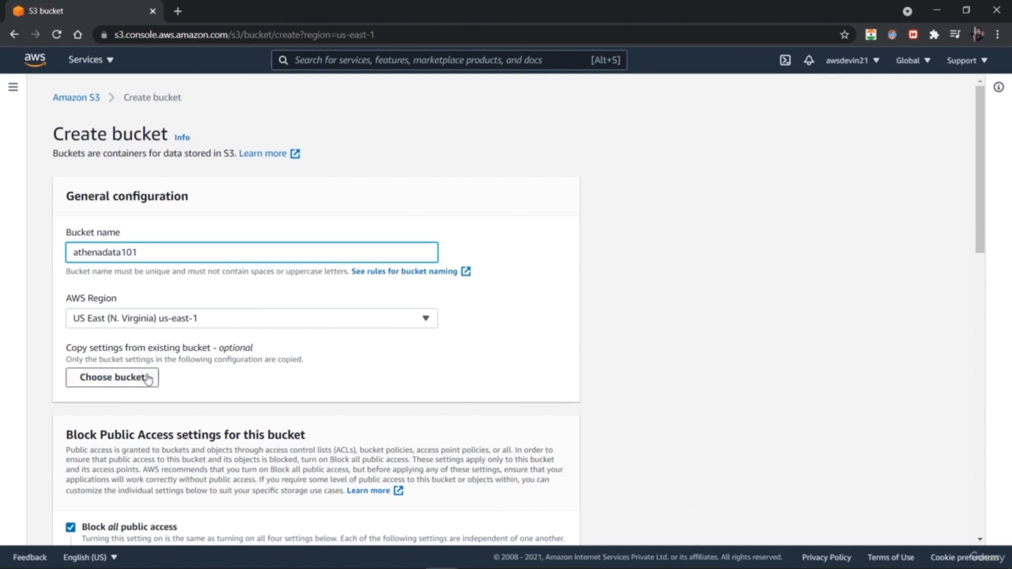
pyautogui.click(278, 325)
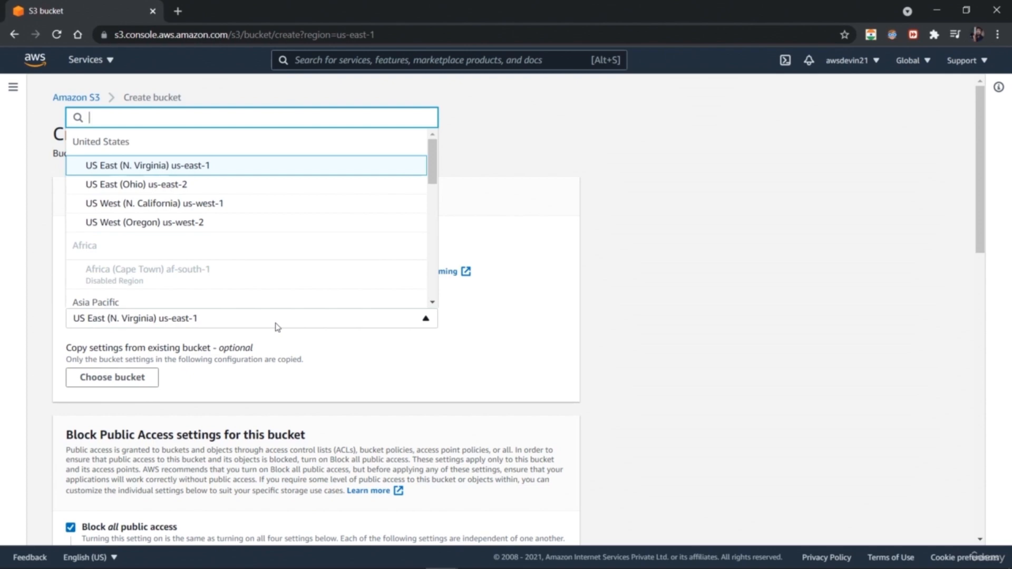
pyautogui.click(277, 326)
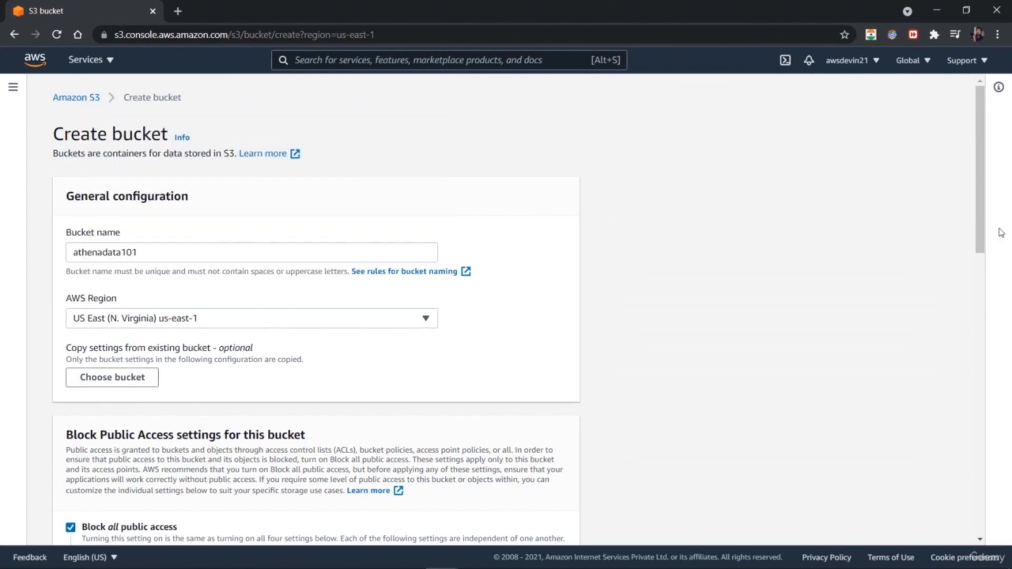
# Turn Block all public access off and back on for the new bucket
pyautogui.moveTo(981, 213); pyautogui.dragTo(959, 346)
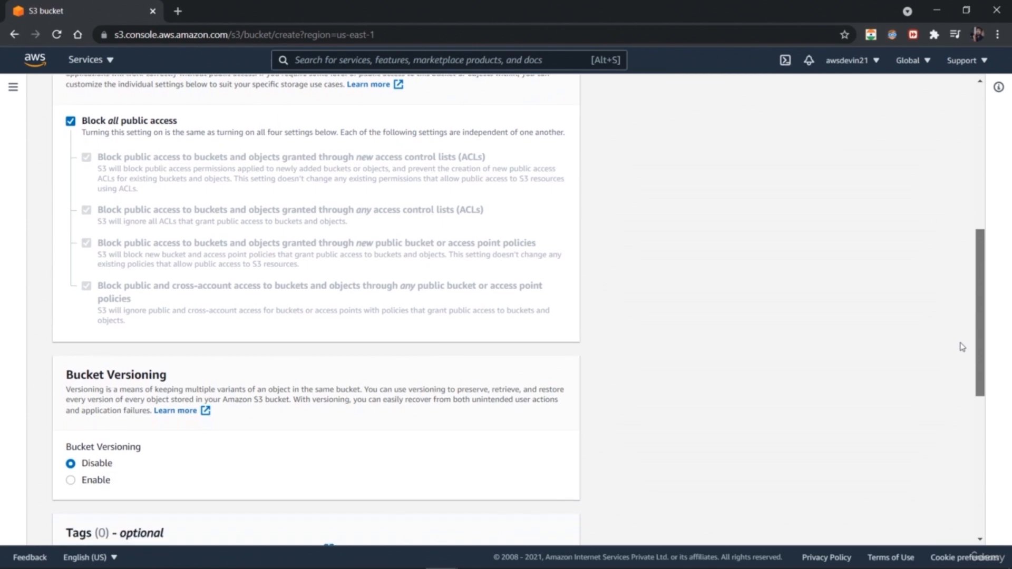
pyautogui.click(71, 121)
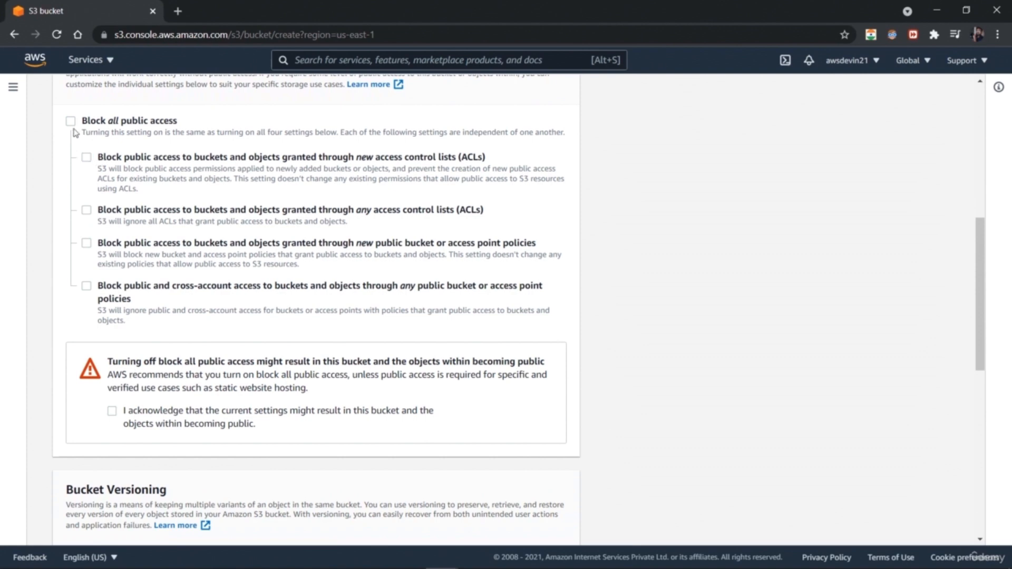
pyautogui.click(70, 121)
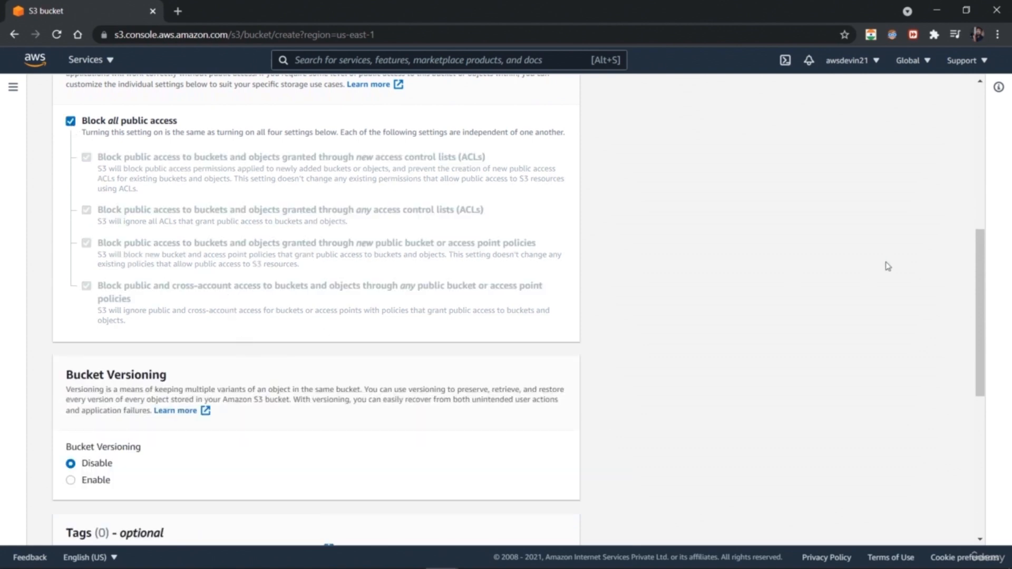
# Create the bucket with versioning, server-side encryption and Object Lock left disabled, and dismiss the creation notice
pyautogui.moveTo(980, 307); pyautogui.dragTo(958, 429)
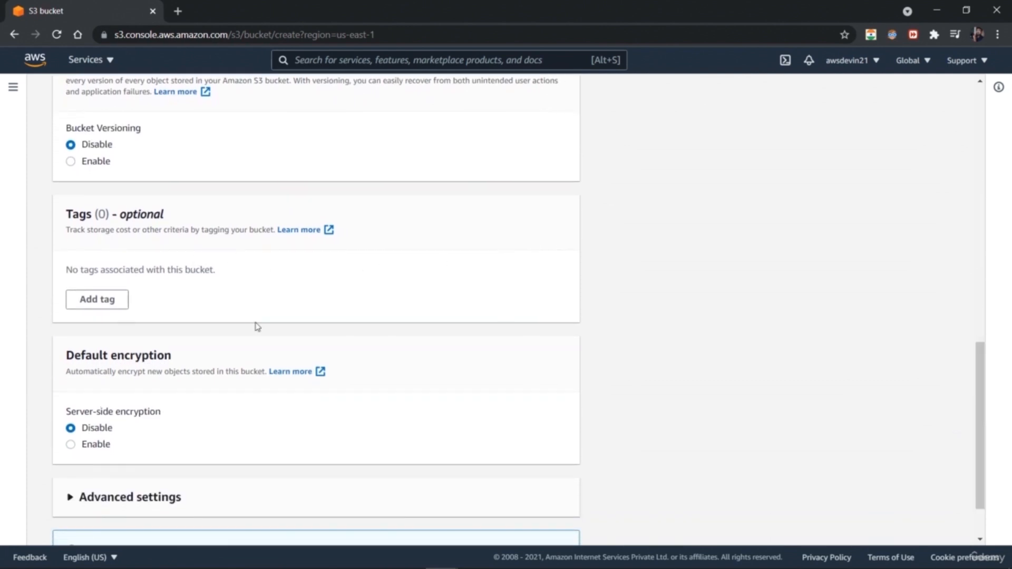
pyautogui.moveTo(980, 413); pyautogui.dragTo(980, 488)
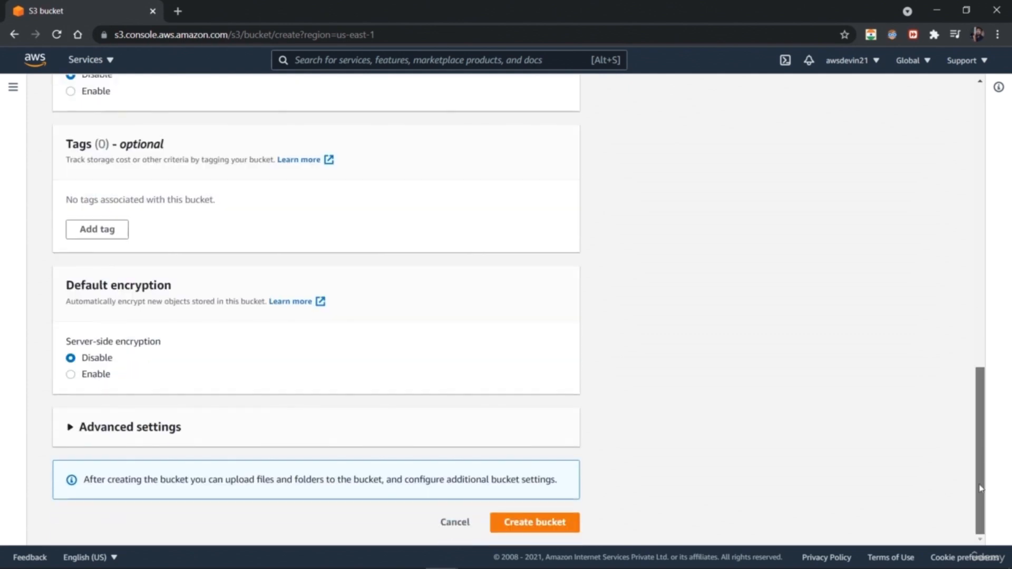
pyautogui.click(69, 428)
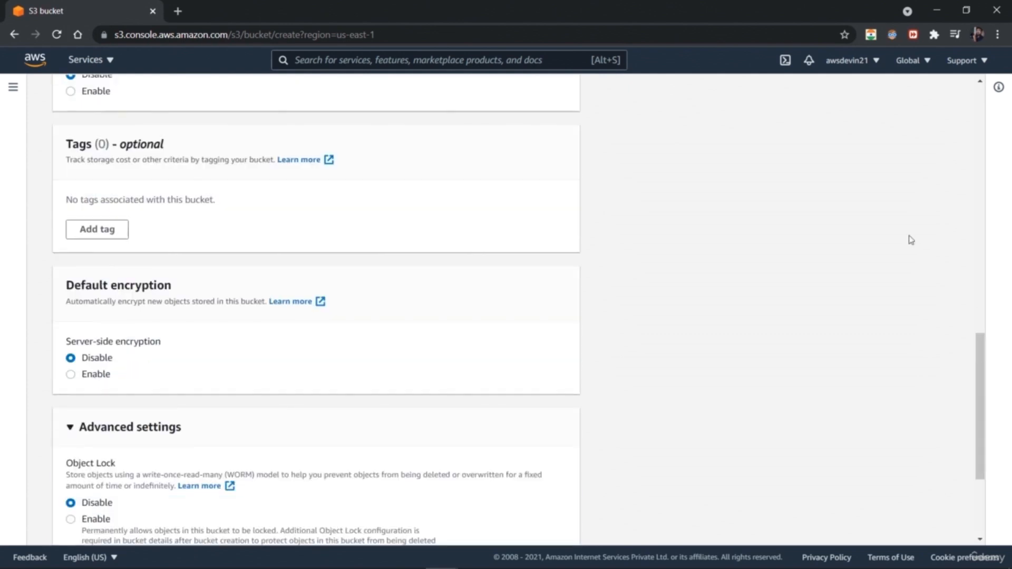
pyautogui.moveTo(981, 340); pyautogui.dragTo(973, 435)
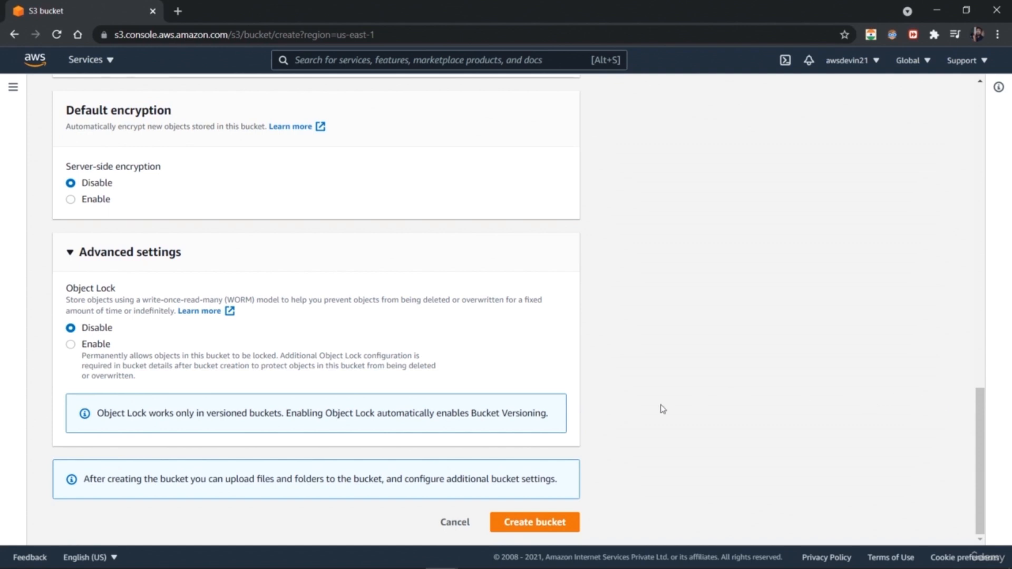
pyautogui.click(557, 524)
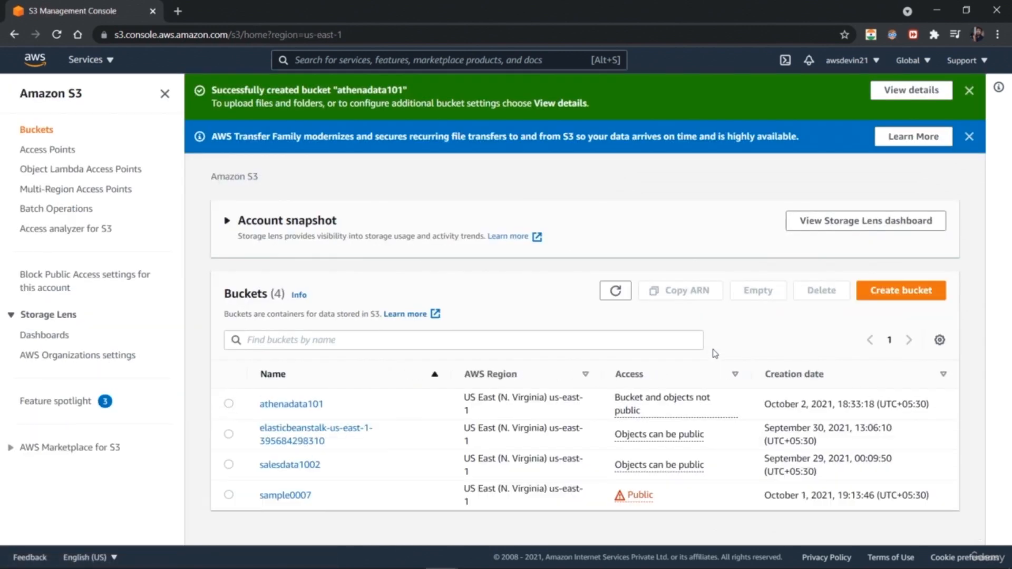
pyautogui.click(969, 92)
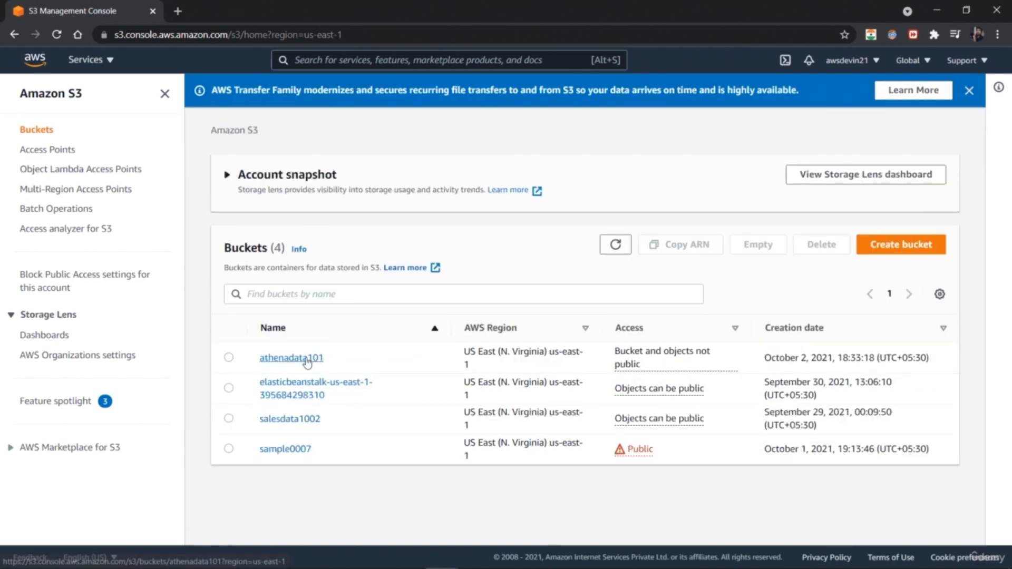
# Open the athenadata101 bucket and bring up the Block public access settings in its permissions
pyautogui.click(304, 359)
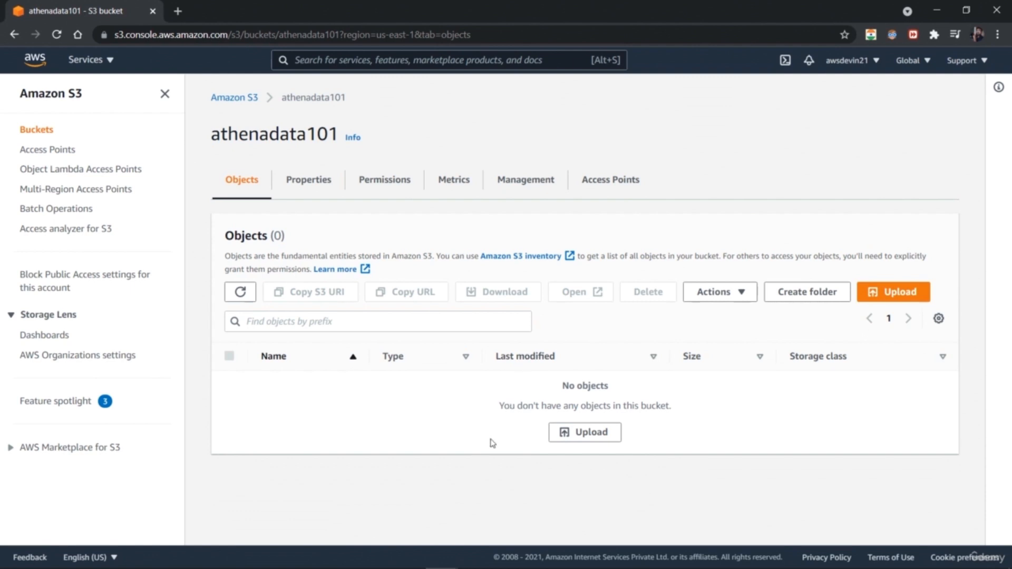
pyautogui.click(308, 178)
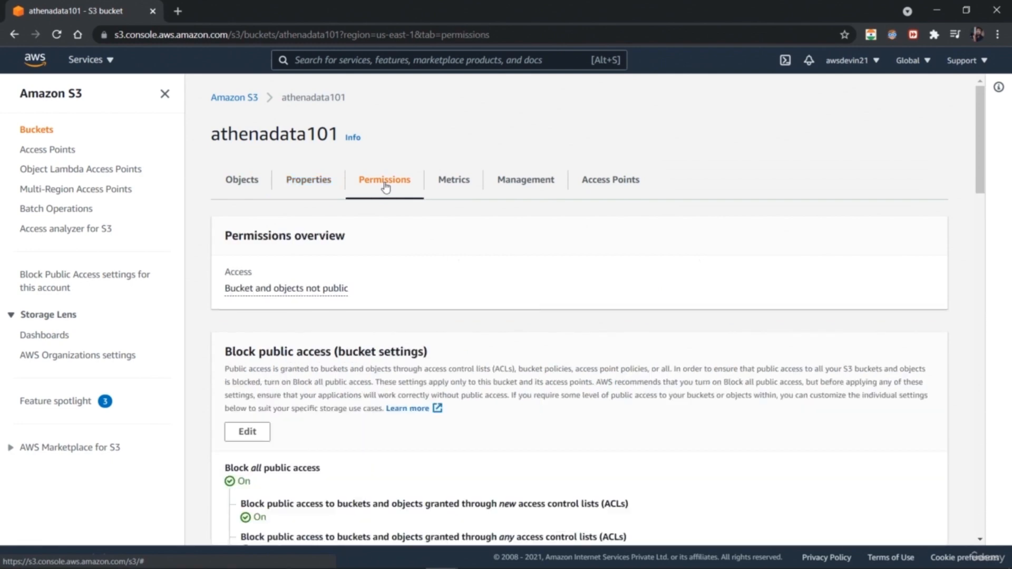
pyautogui.scroll(-1, 498, 367)
pyautogui.scroll(-3, 498, 367)
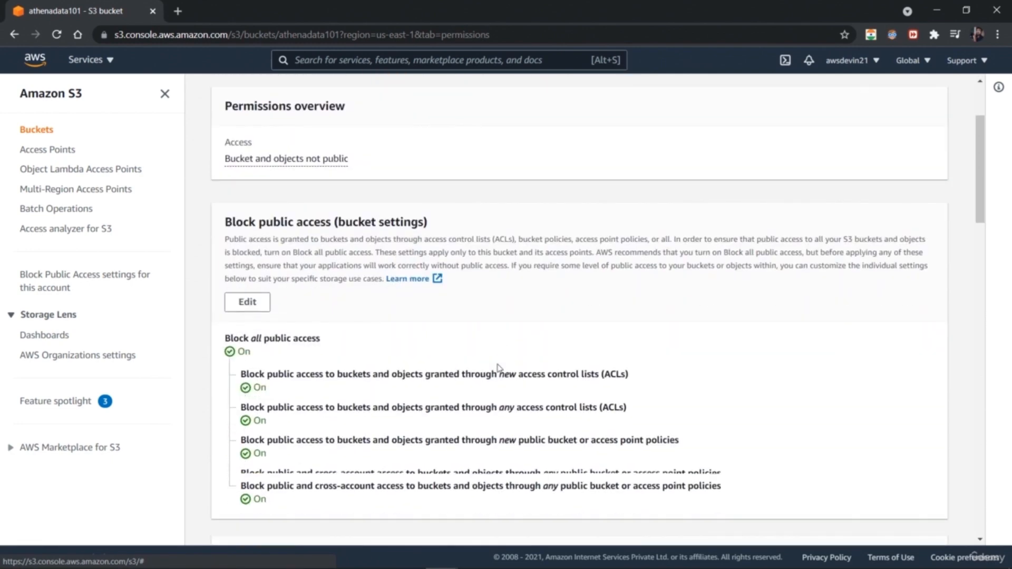
pyautogui.scroll(-2, 498, 367)
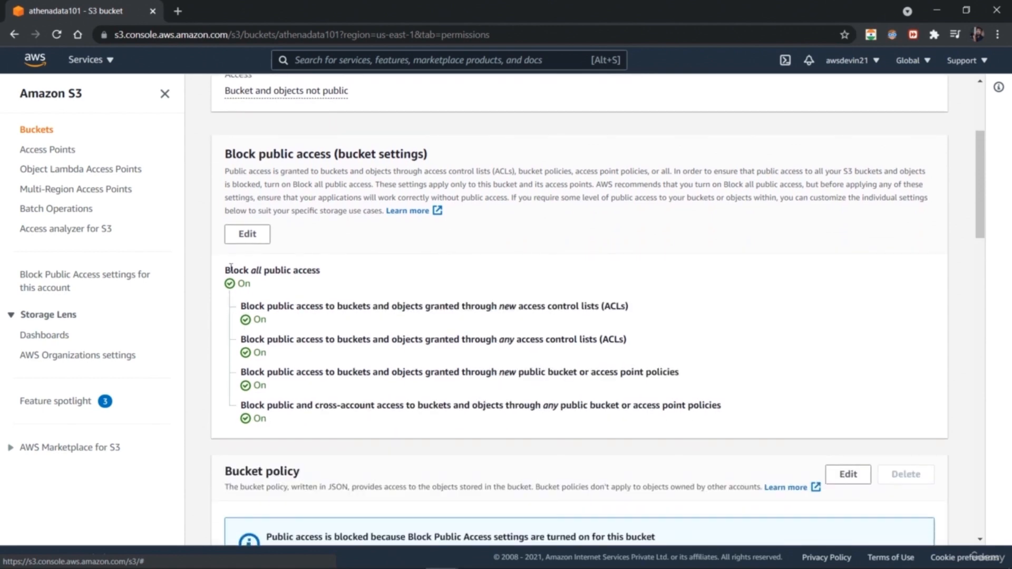
# Turn off Block all public access for the athenadata101 bucket, save the change and approve it with the word confirm
pyautogui.click(248, 234)
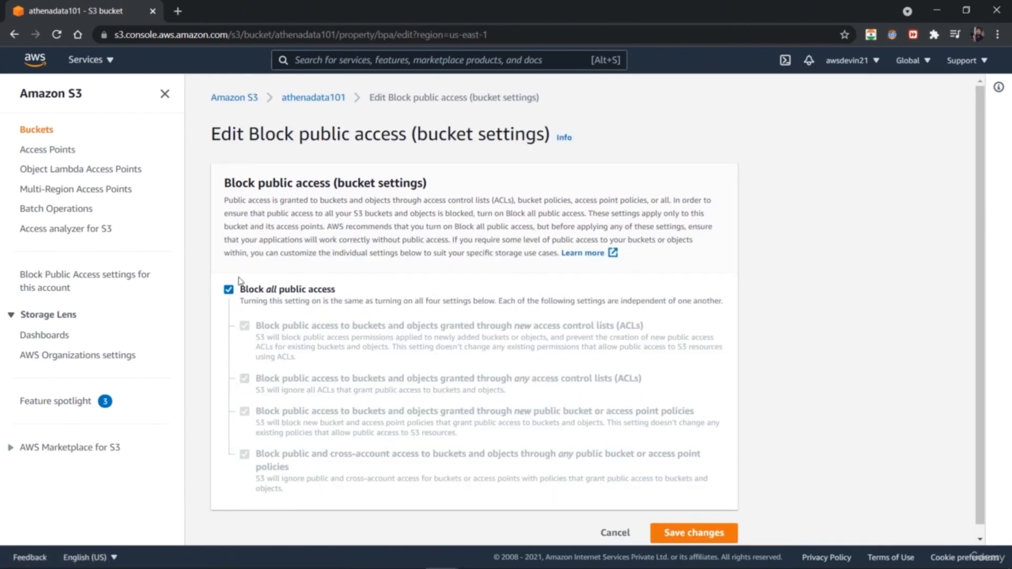
pyautogui.click(229, 289)
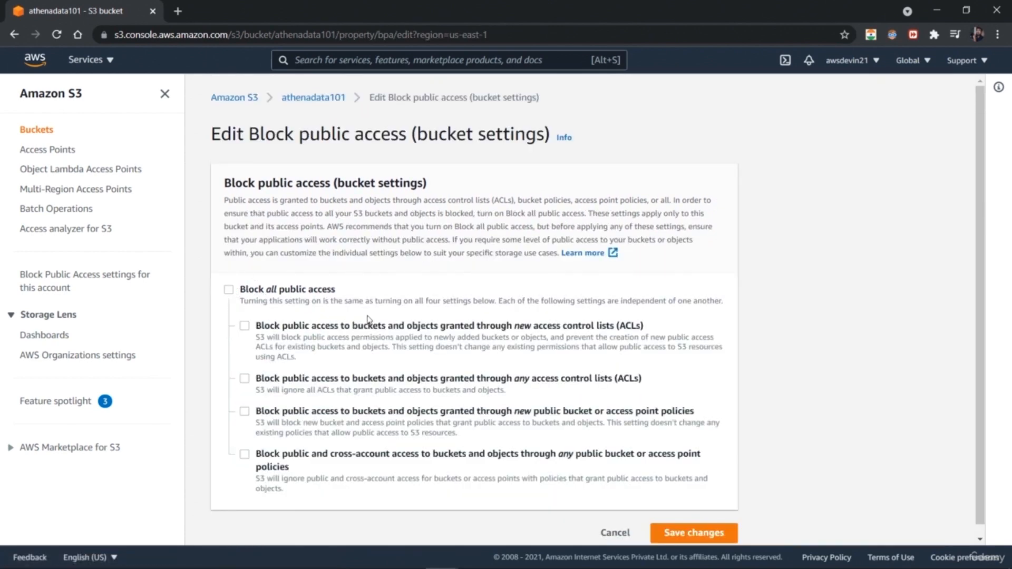
pyautogui.click(694, 533)
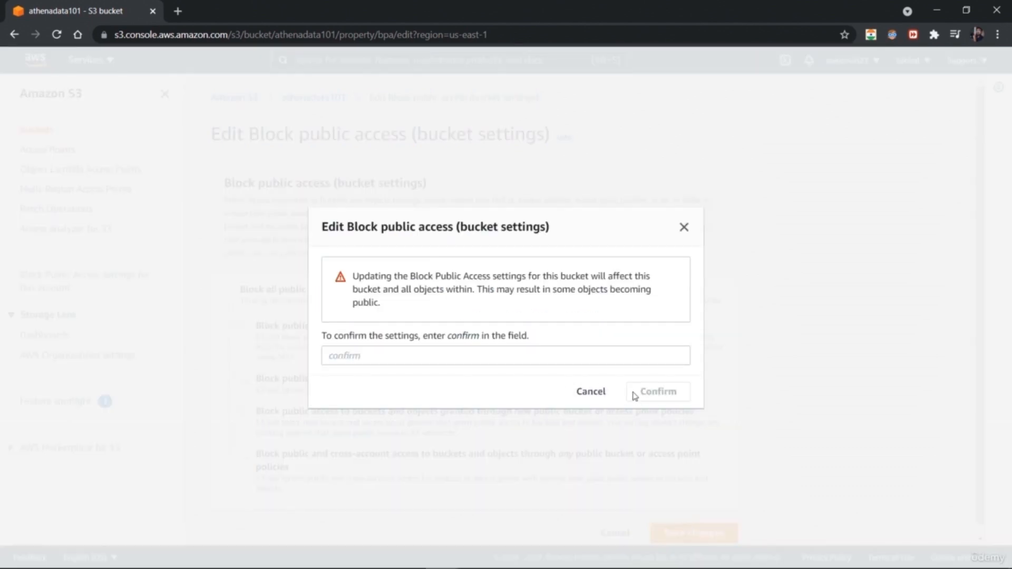
pyautogui.click(462, 353)
pyautogui.write('confir')
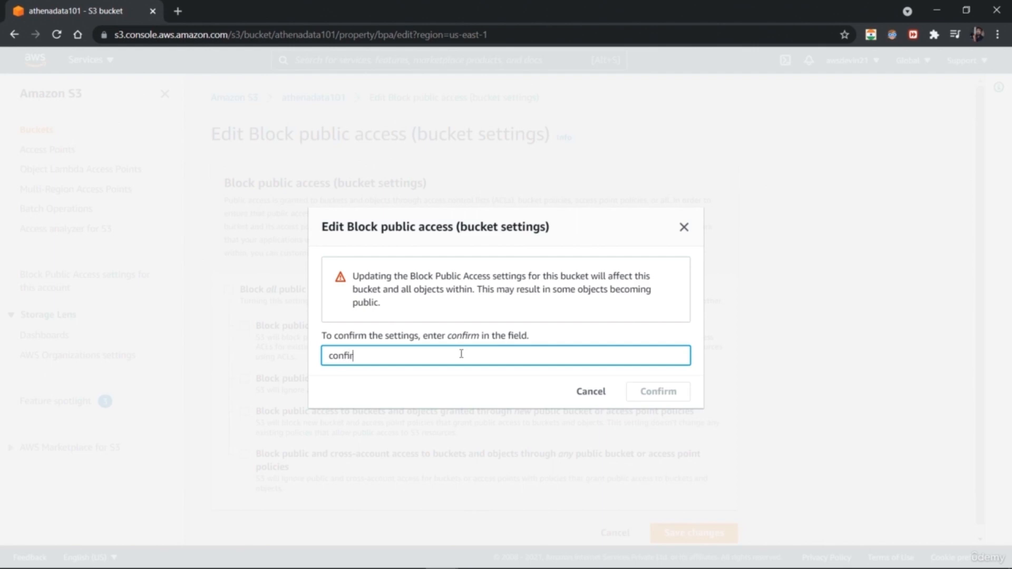
pyautogui.write('m')
pyautogui.click(682, 392)
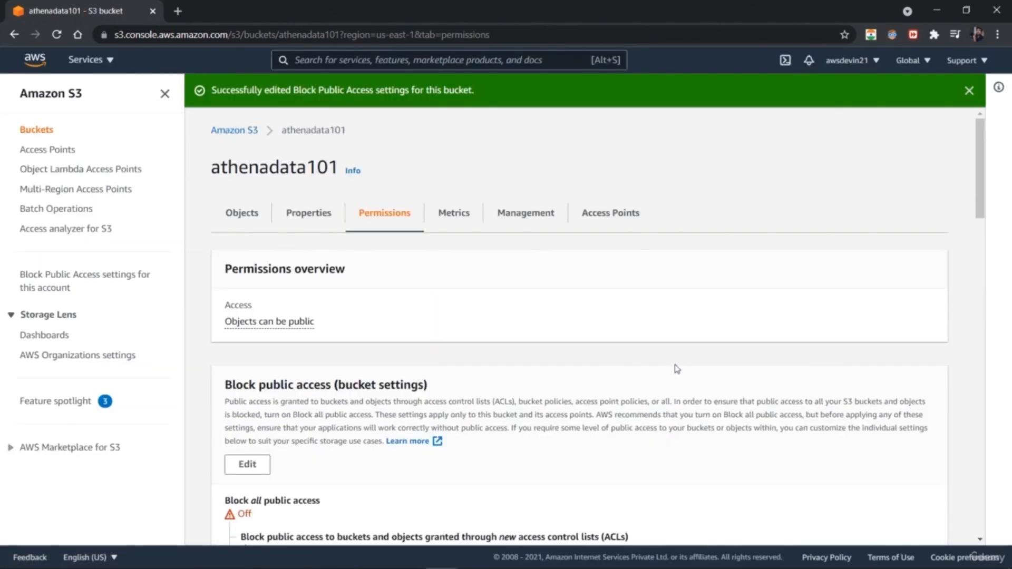
# Look through the bucket's metrics, management and access point settings, and return to its object list
pyautogui.moveTo(984, 216); pyautogui.dragTo(970, 193)
pyautogui.click(477, 223)
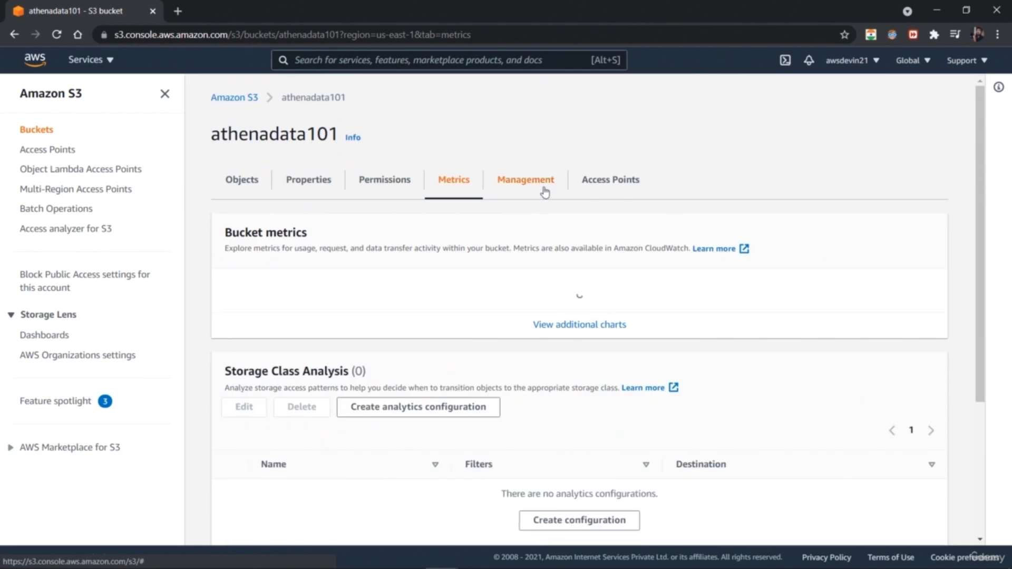
pyautogui.click(545, 190)
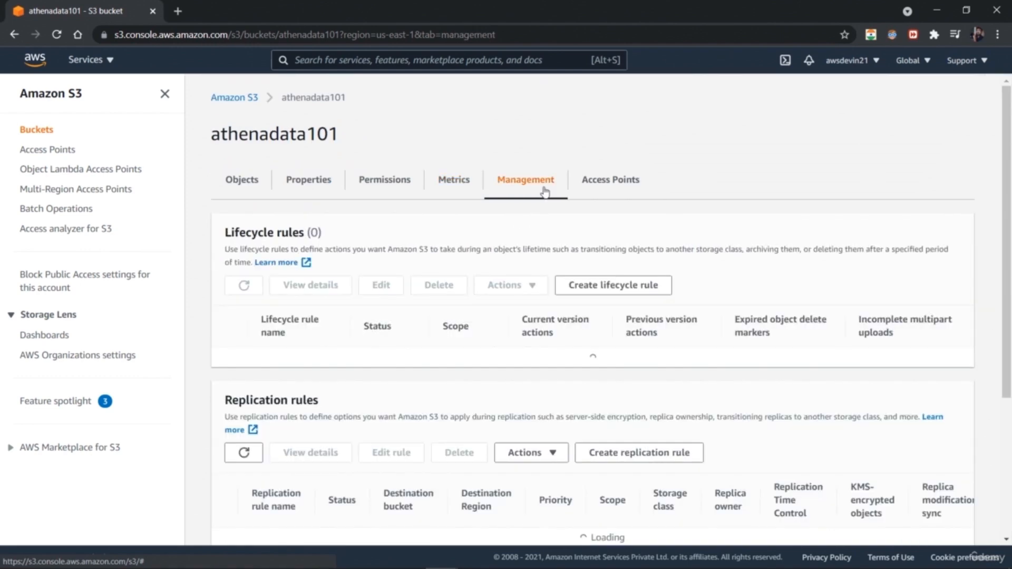
pyautogui.click(618, 193)
pyautogui.click(252, 182)
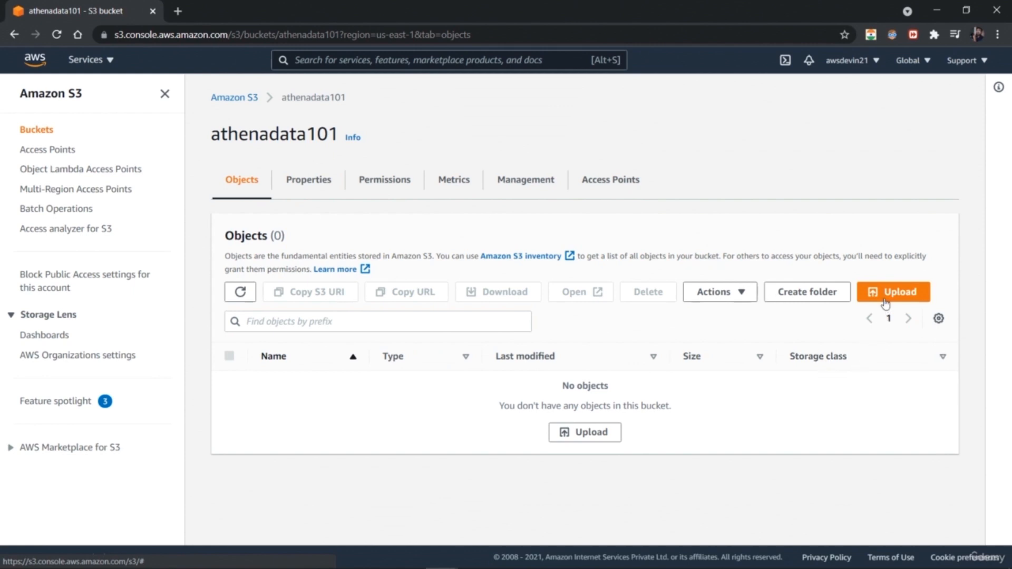
# Create a folder named dataset in the bucket, leaving its server-side encryption disabled
pyautogui.click(816, 298)
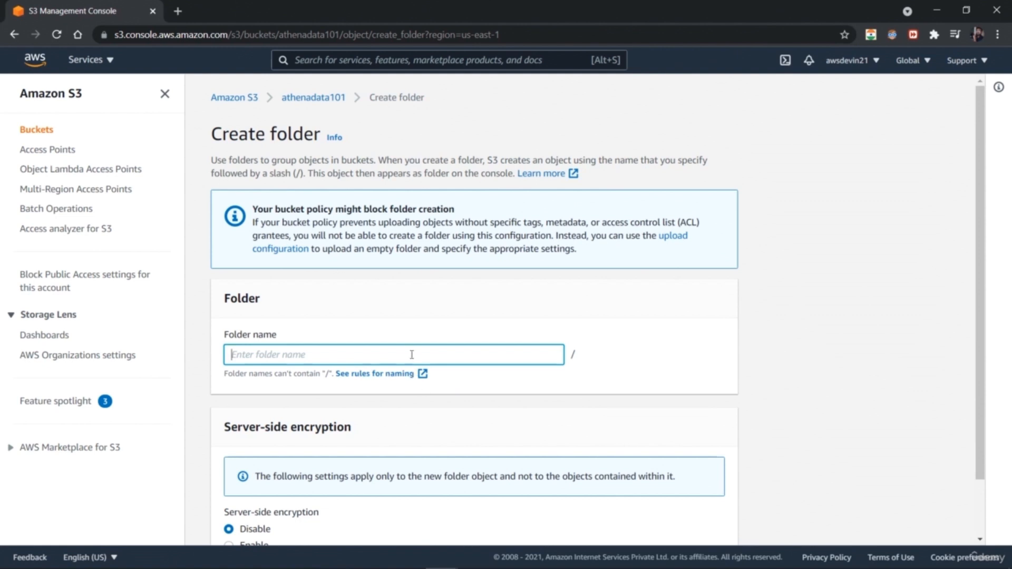
pyautogui.write('dataset')
pyautogui.scroll(-2, 989, 387)
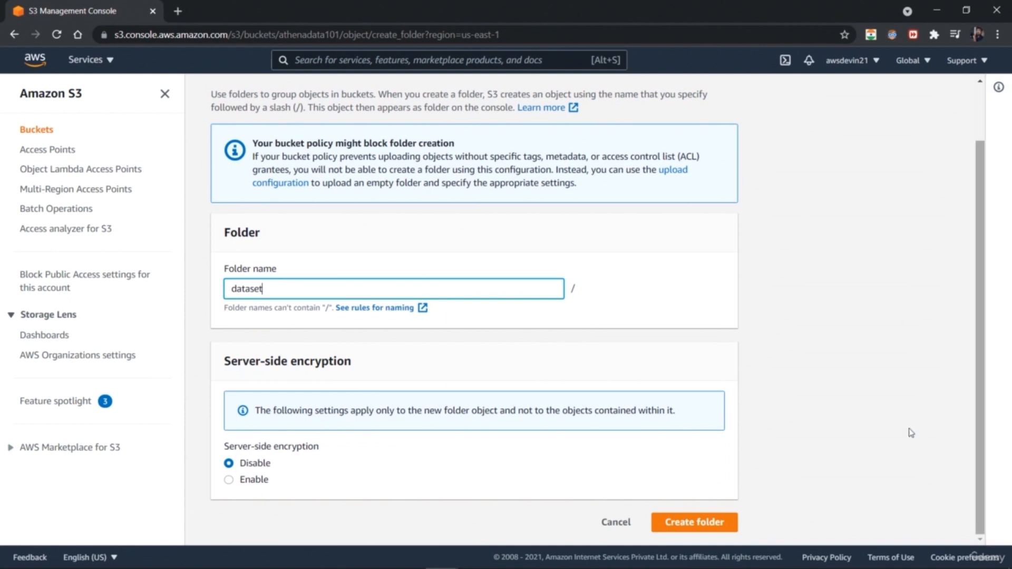
pyautogui.click(713, 523)
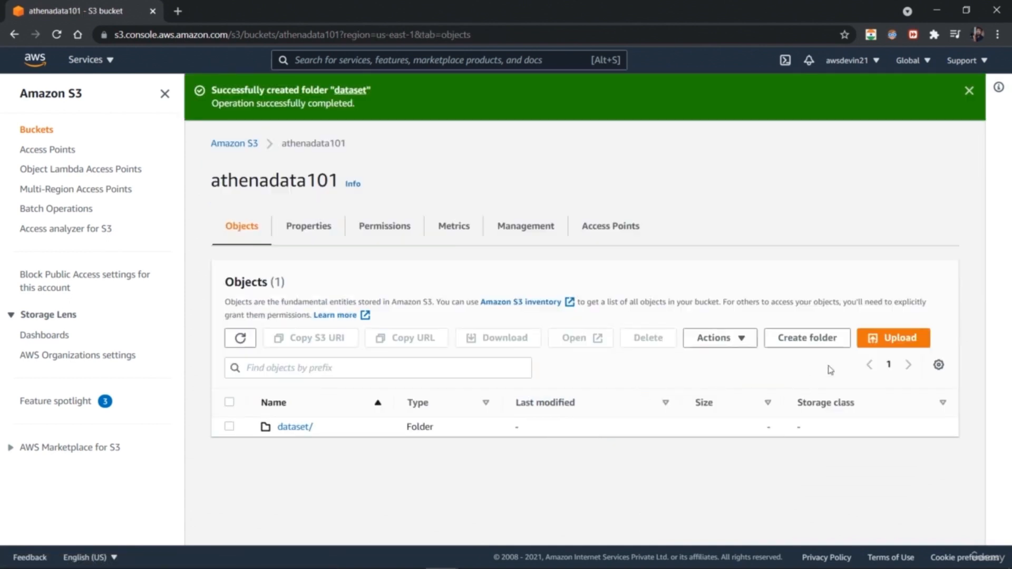
# Open the dataset folder, start an upload and add the file Billing2.csv from the Music folder
pyautogui.click(295, 428)
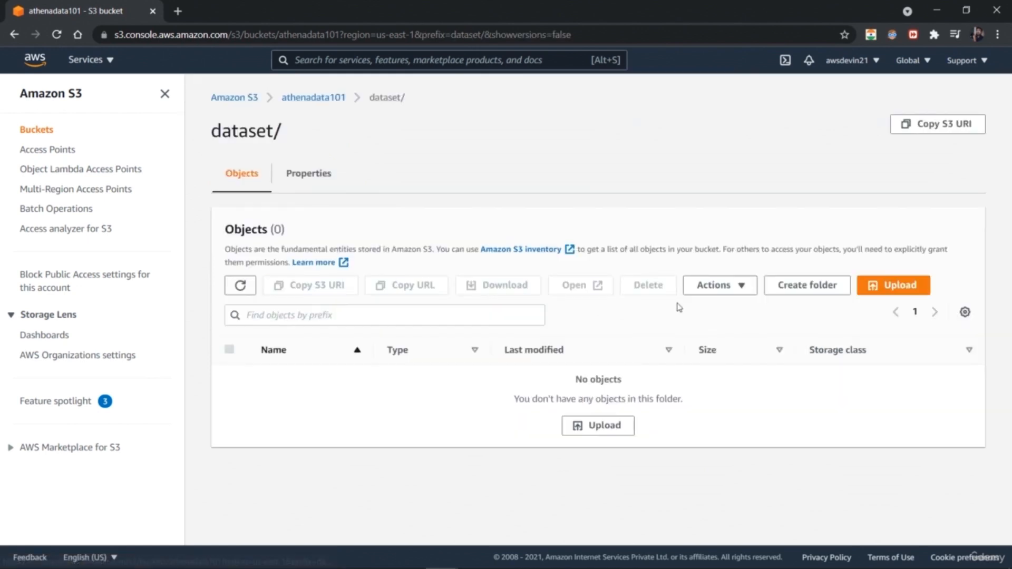
pyautogui.click(607, 429)
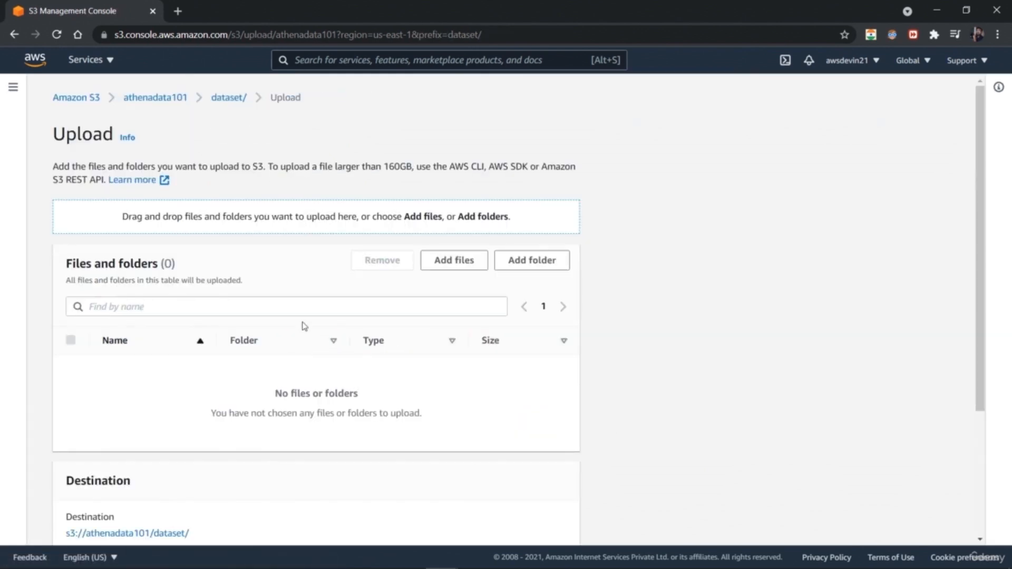
pyautogui.click(442, 260)
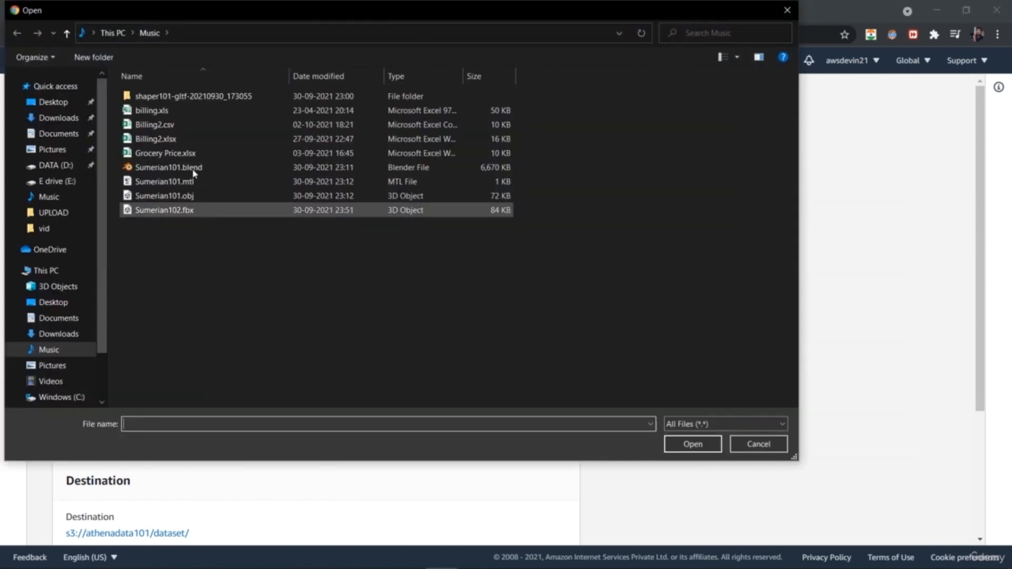
pyautogui.click(213, 132)
pyautogui.click(675, 447)
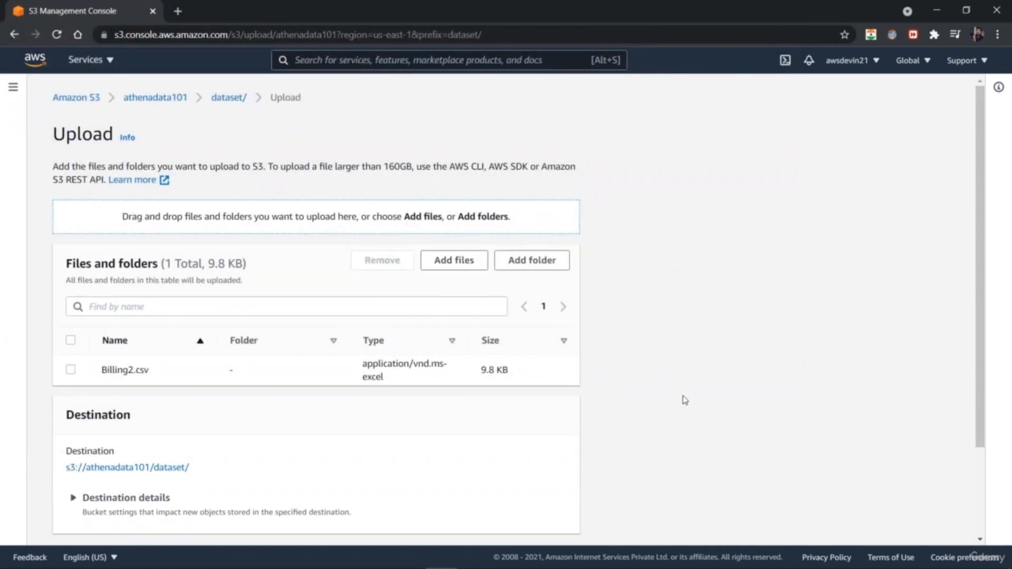
# Check the listed file, the destination path and the destination details of the upload
pyautogui.scroll(-1, 606, 402)
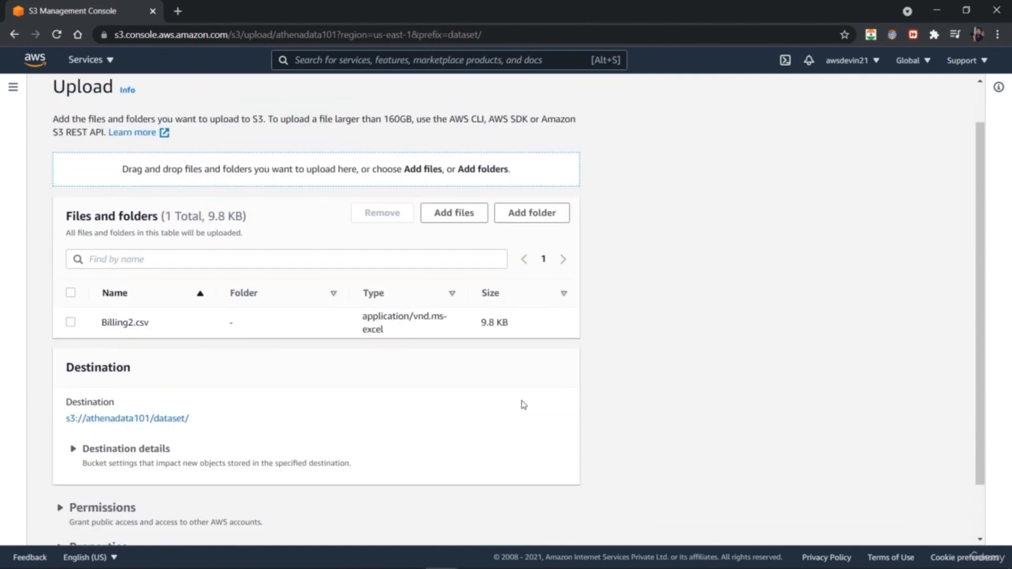
pyautogui.click(71, 322)
pyautogui.click(71, 322)
pyautogui.scroll(-1, 751, 348)
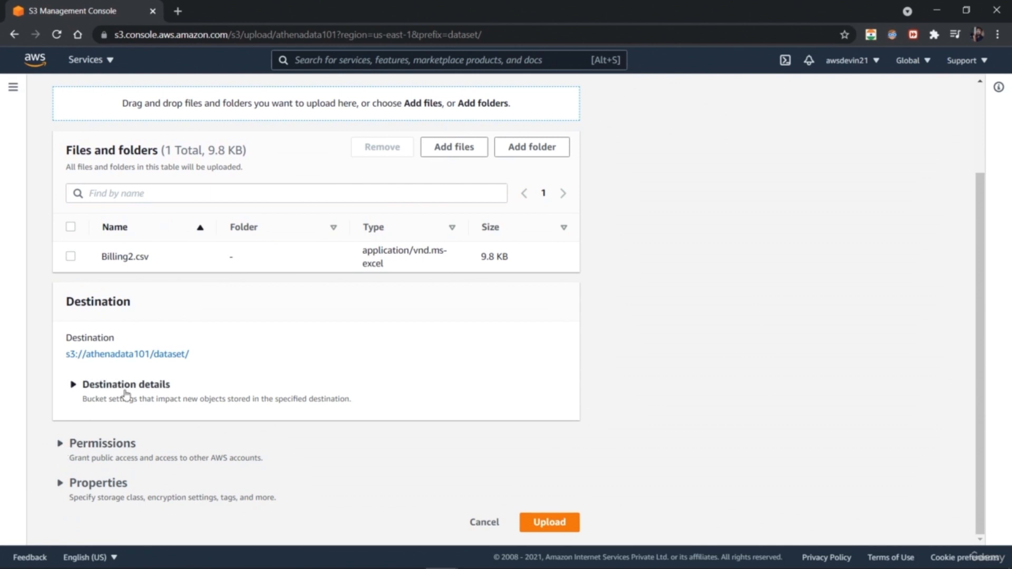
pyautogui.moveTo(201, 354); pyautogui.dragTo(64, 360)
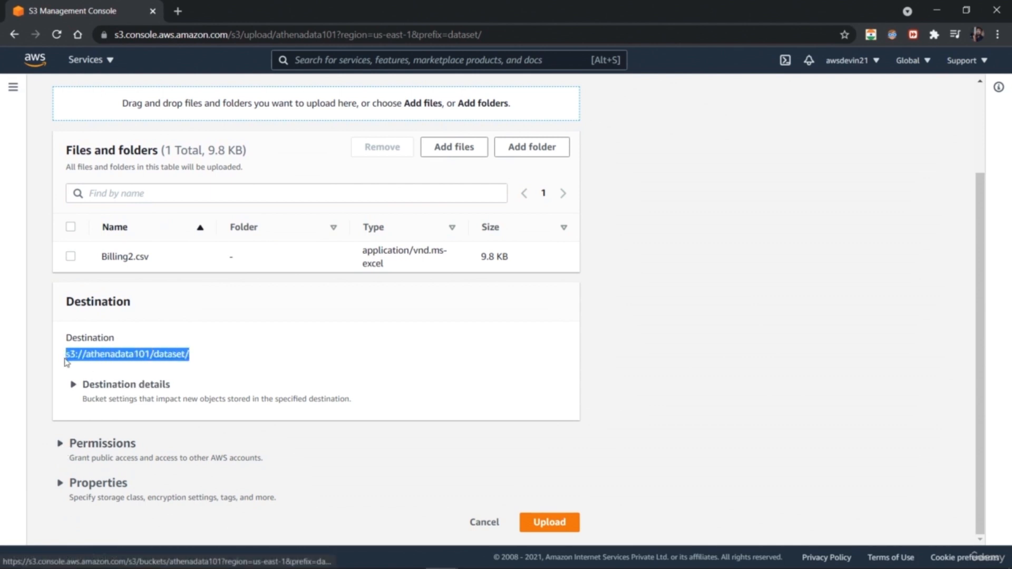
pyautogui.click(275, 367)
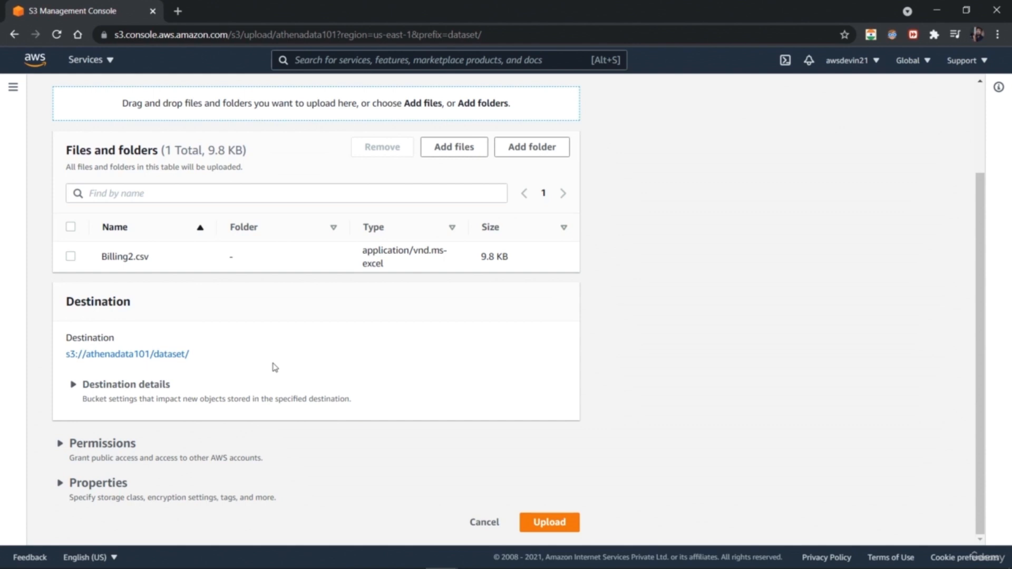
pyautogui.click(73, 387)
pyautogui.click(74, 386)
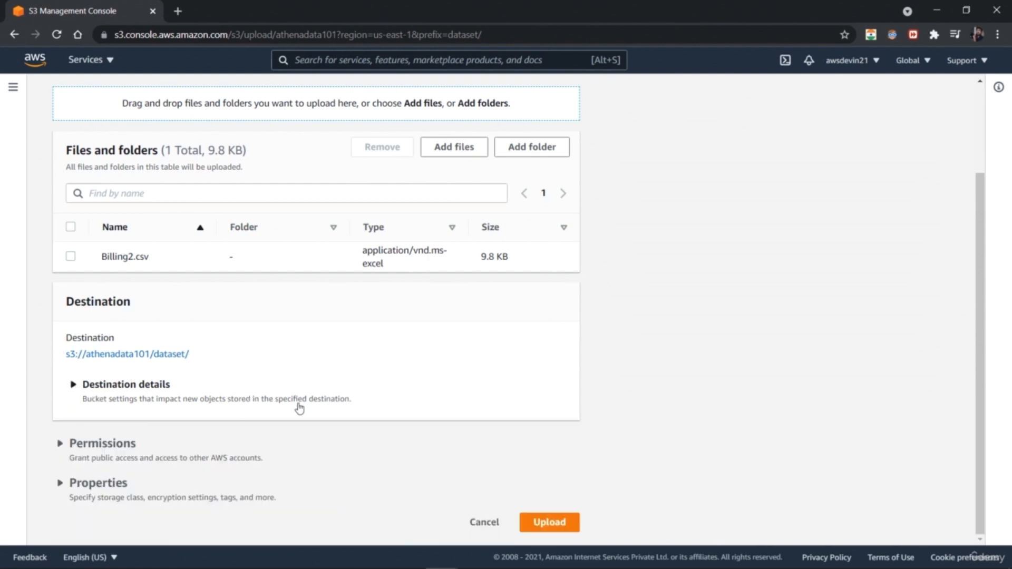
# Examine the upload's access control permissions and its properties, including storage class, encryption, tags and metadata
pyautogui.click(63, 444)
pyautogui.scroll(-4, 85, 443)
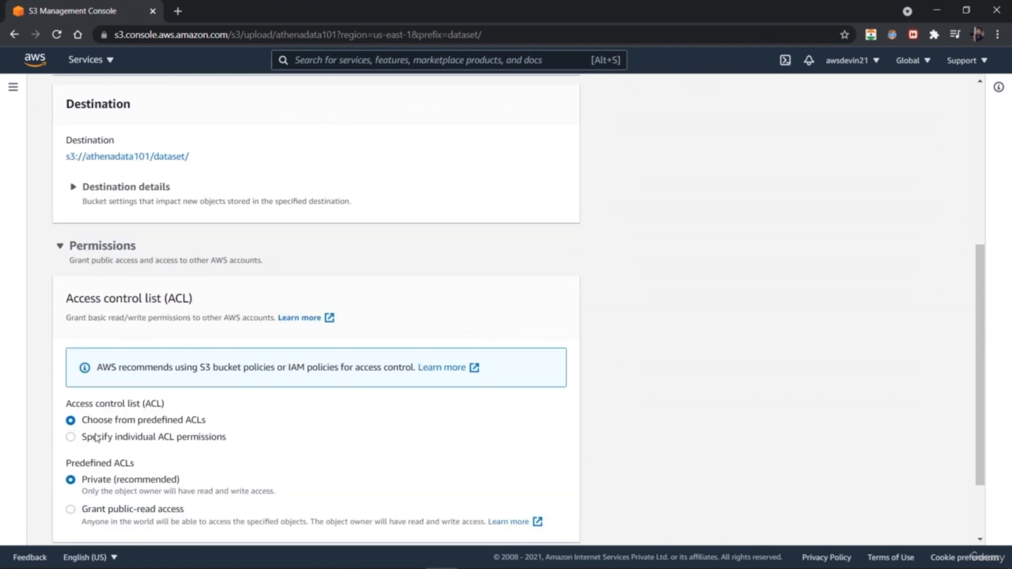
pyautogui.scroll(-2, 98, 438)
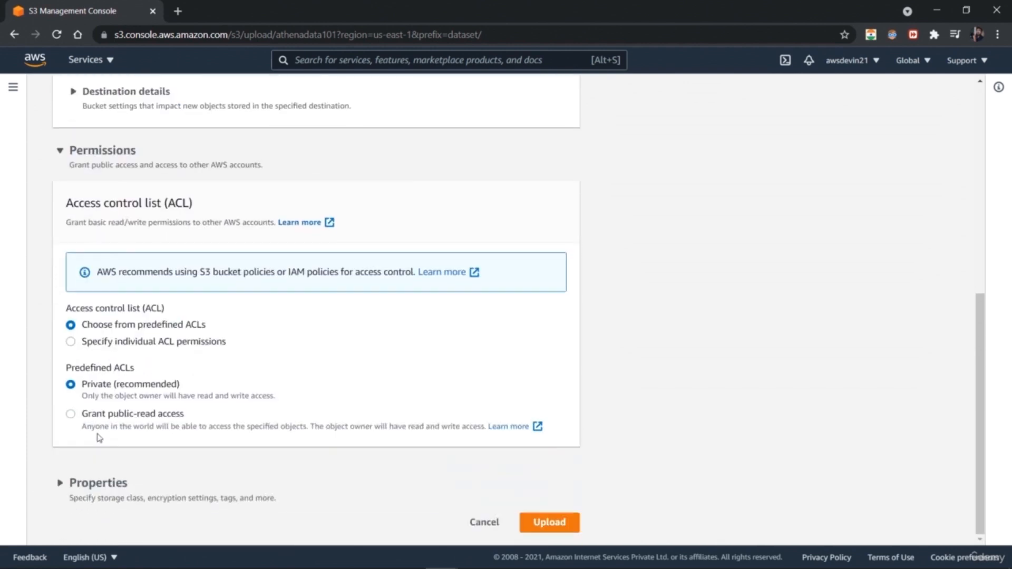
pyautogui.click(59, 483)
pyautogui.scroll(-1, 154, 432)
pyautogui.scroll(-5, 361, 461)
pyautogui.scroll(1, 364, 463)
pyautogui.scroll(-4, 550, 453)
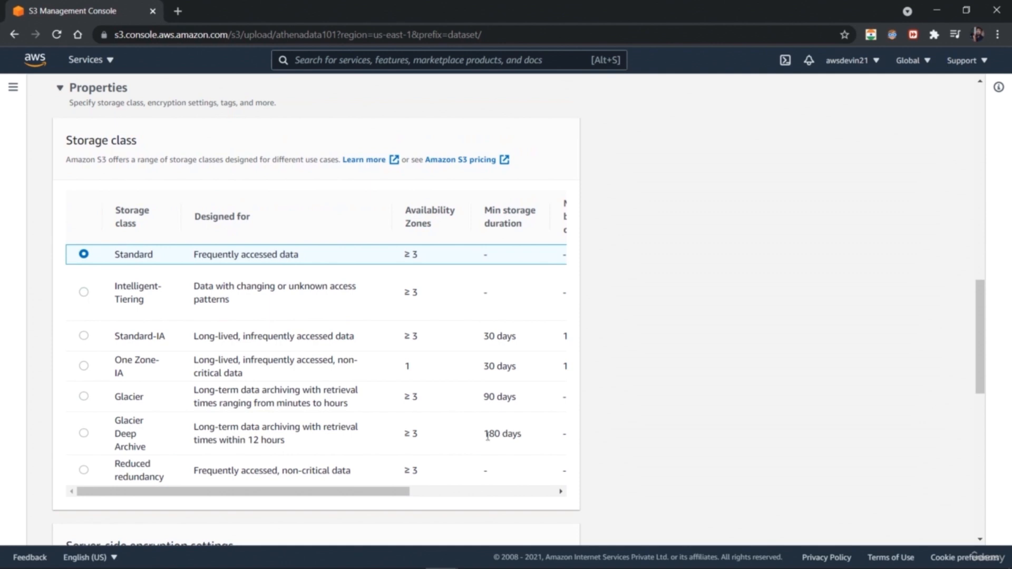
pyautogui.moveTo(348, 492); pyautogui.dragTo(275, 508)
pyautogui.scroll(-2, 767, 374)
pyautogui.scroll(1, 946, 361)
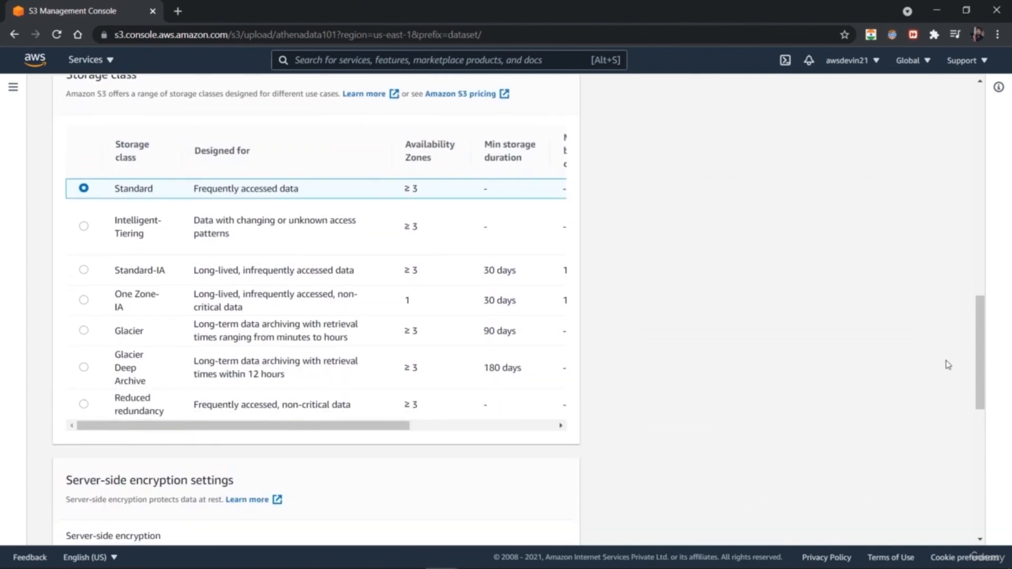
pyautogui.moveTo(984, 372); pyautogui.dragTo(969, 522)
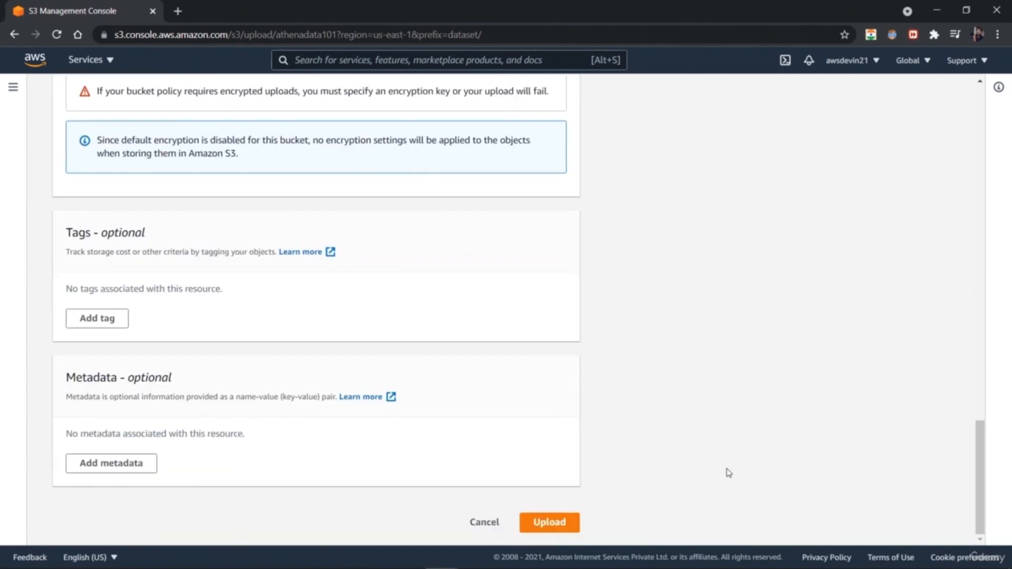
# Upload Billing2.csv to the dataset folder and close the upload status page
pyautogui.click(558, 523)
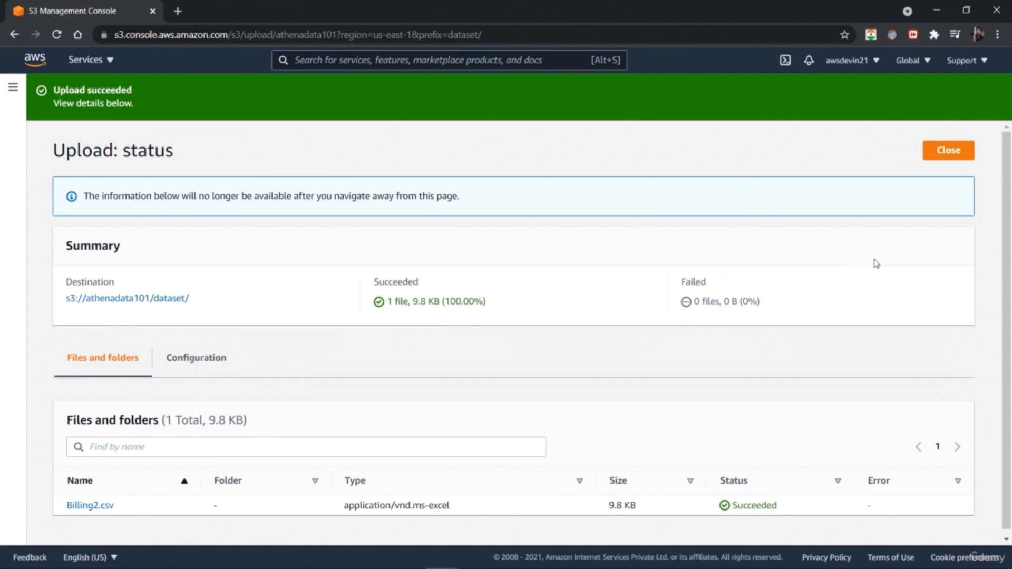
pyautogui.click(947, 151)
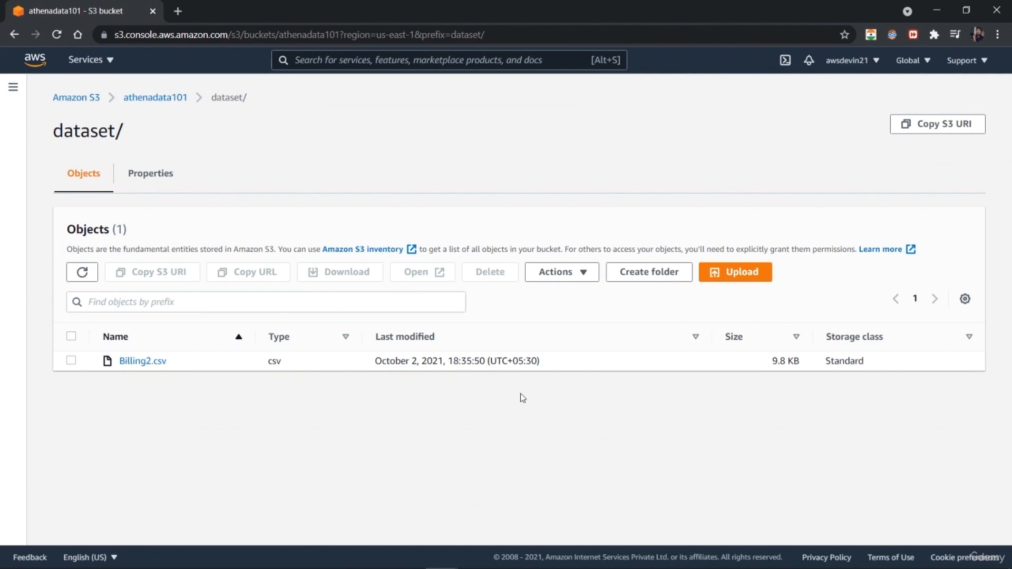
pyautogui.click(567, 276)
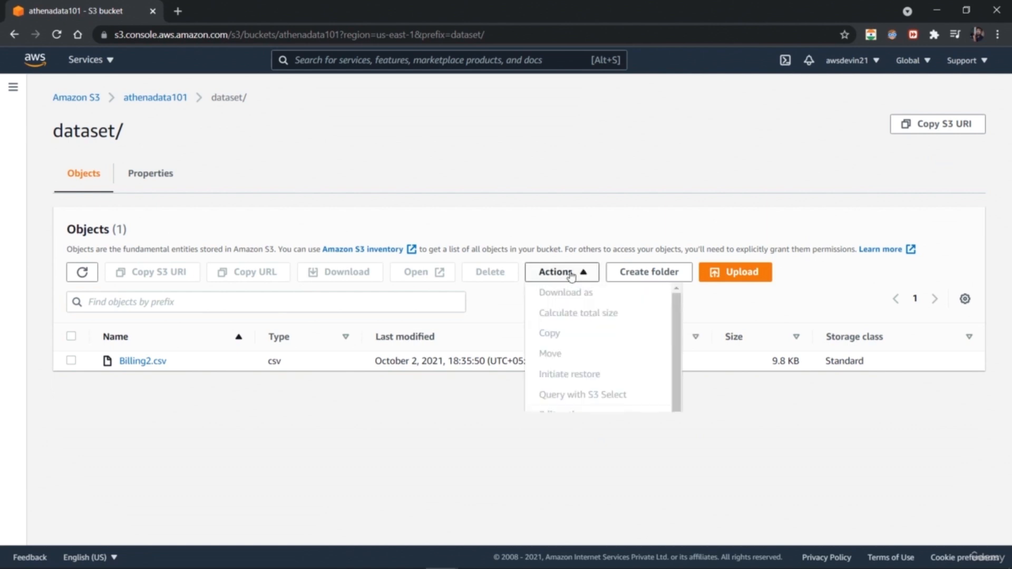
pyautogui.click(251, 469)
pyautogui.click(72, 361)
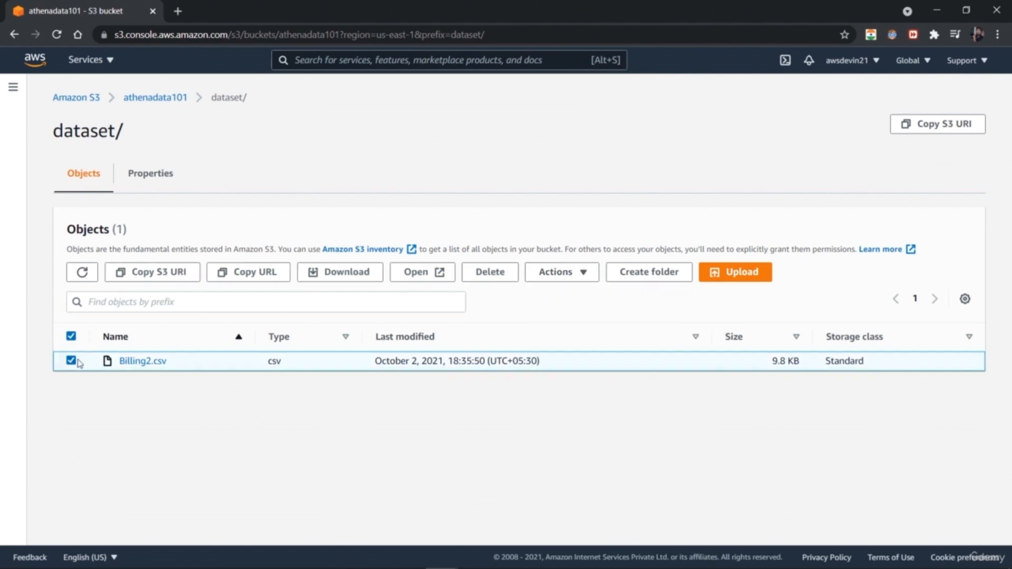
pyautogui.click(576, 285)
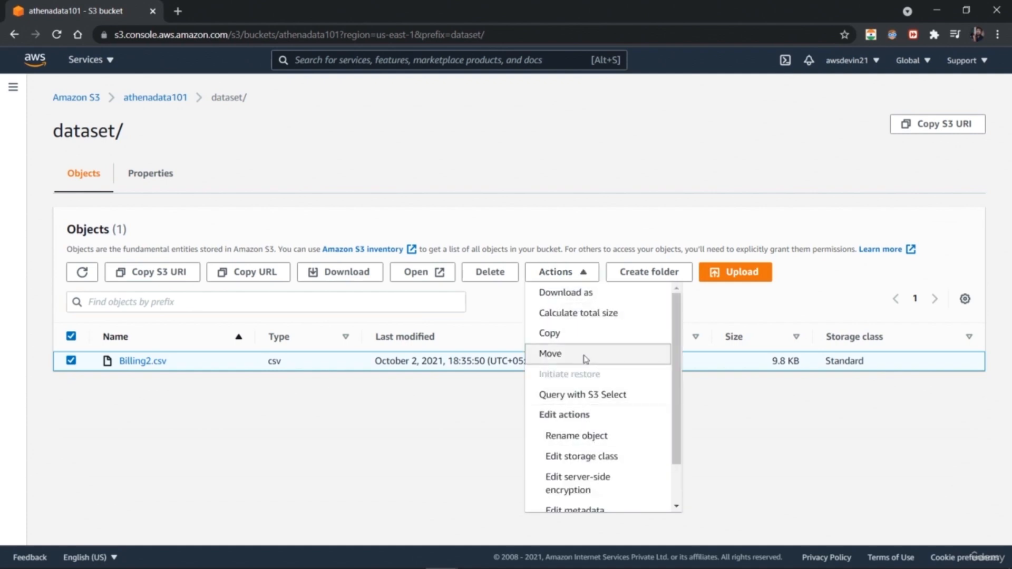
pyautogui.click(550, 353)
pyautogui.scroll(-5, 585, 360)
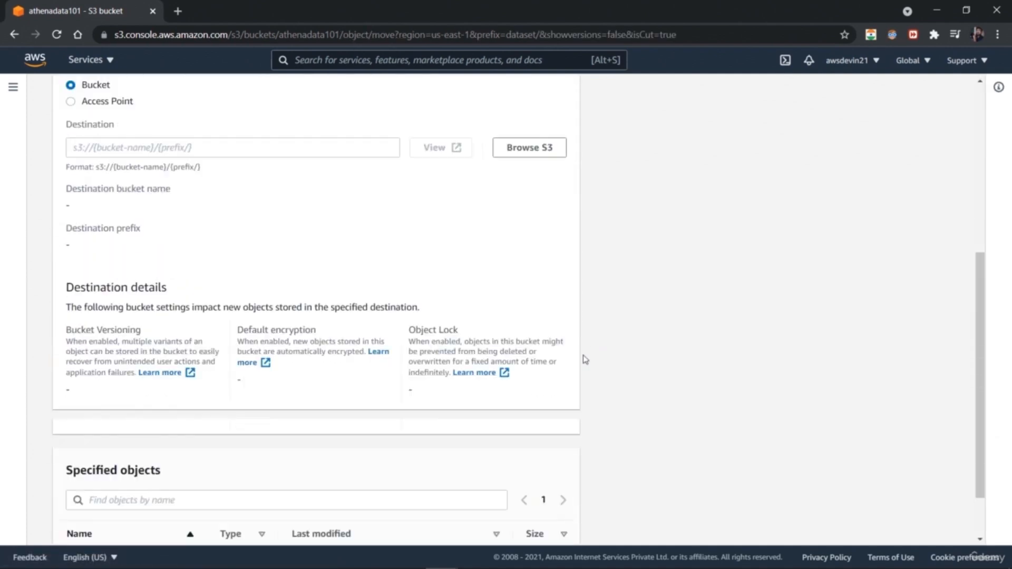
pyautogui.scroll(-1, 582, 357)
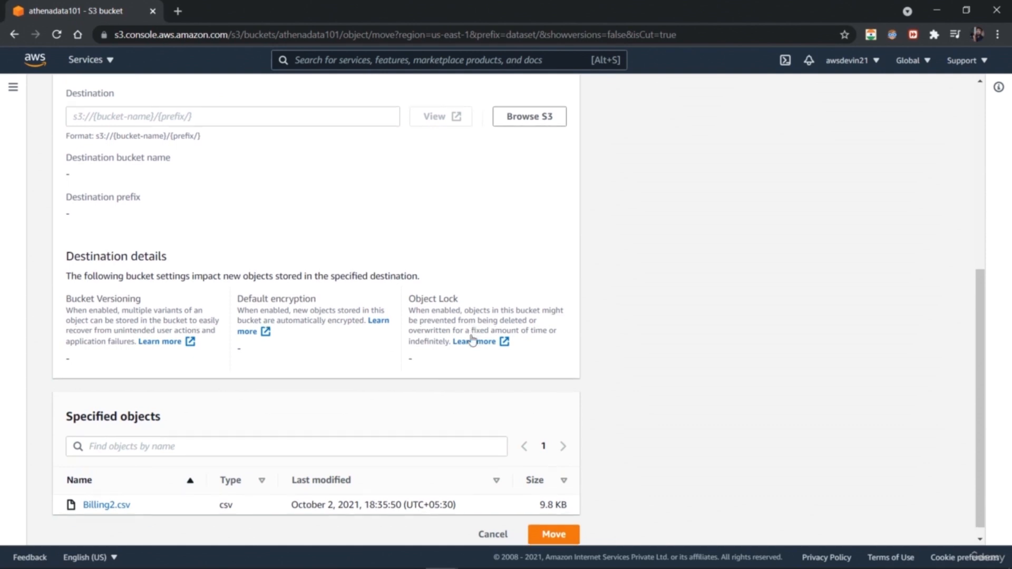
pyautogui.scroll(-1, 479, 368)
pyautogui.click(492, 523)
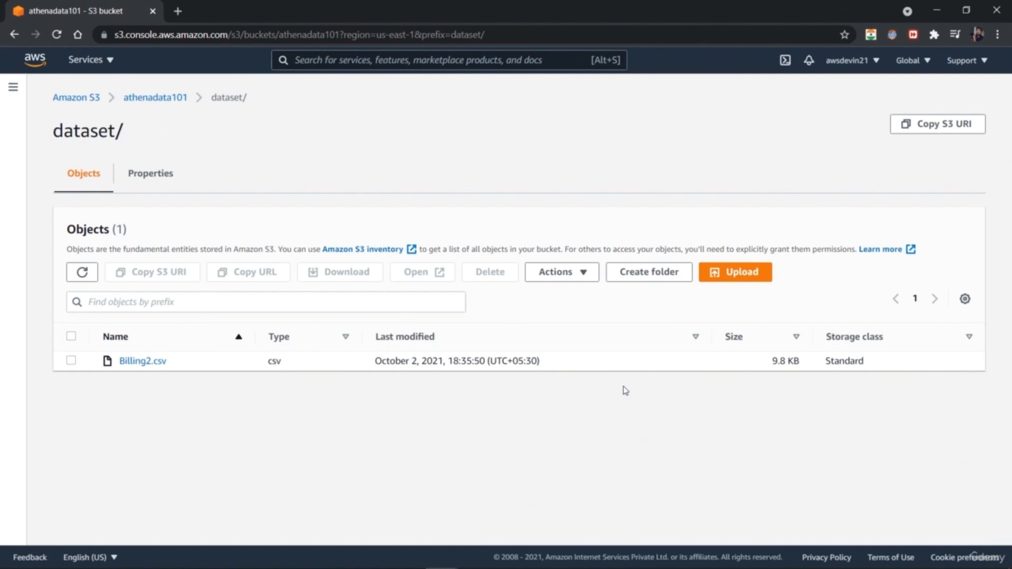
pyautogui.click(580, 273)
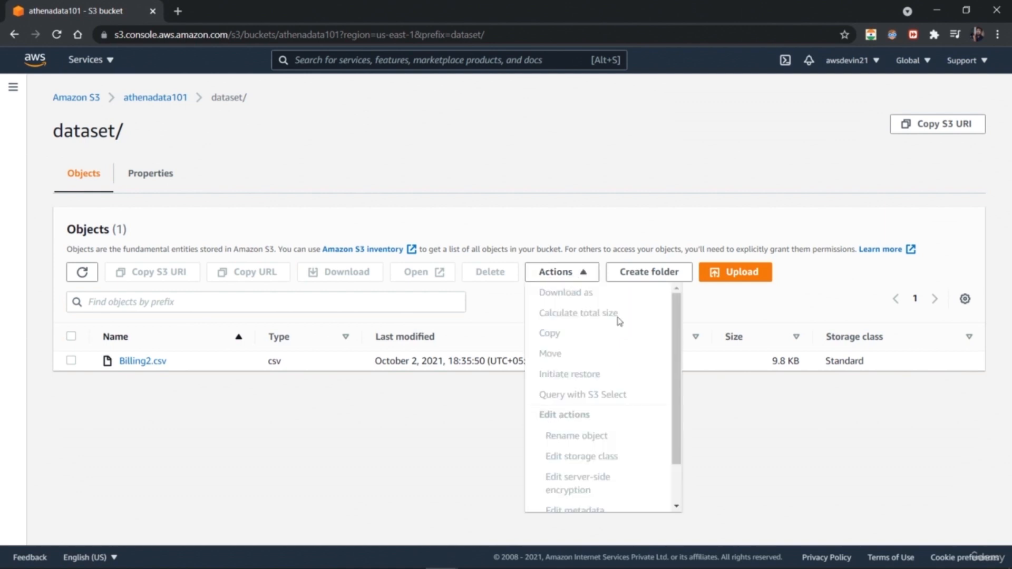
pyautogui.click(745, 490)
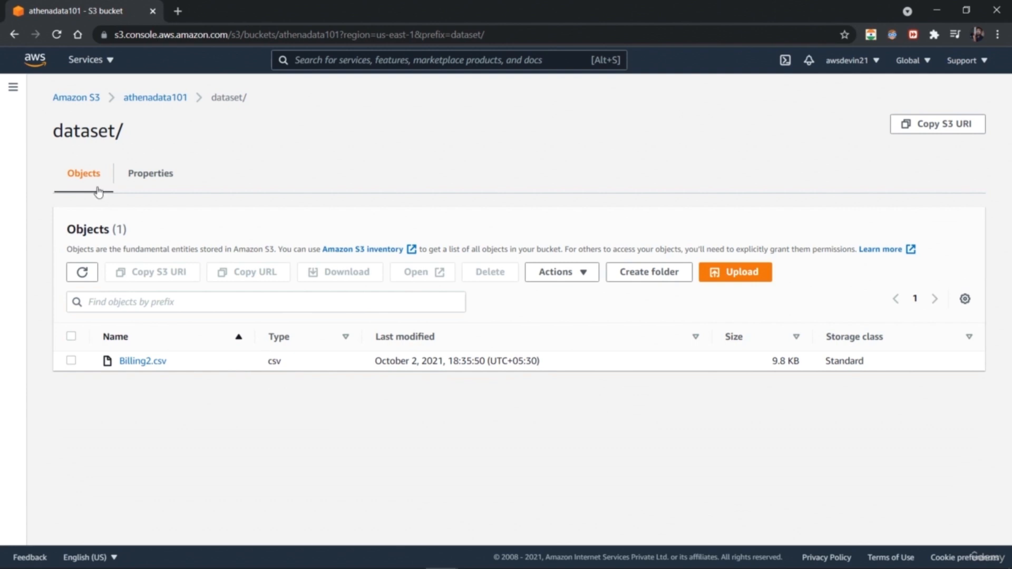
# Go back up to the list of all S3 buckets and reopen the athenadata101 bucket
pyautogui.click(156, 98)
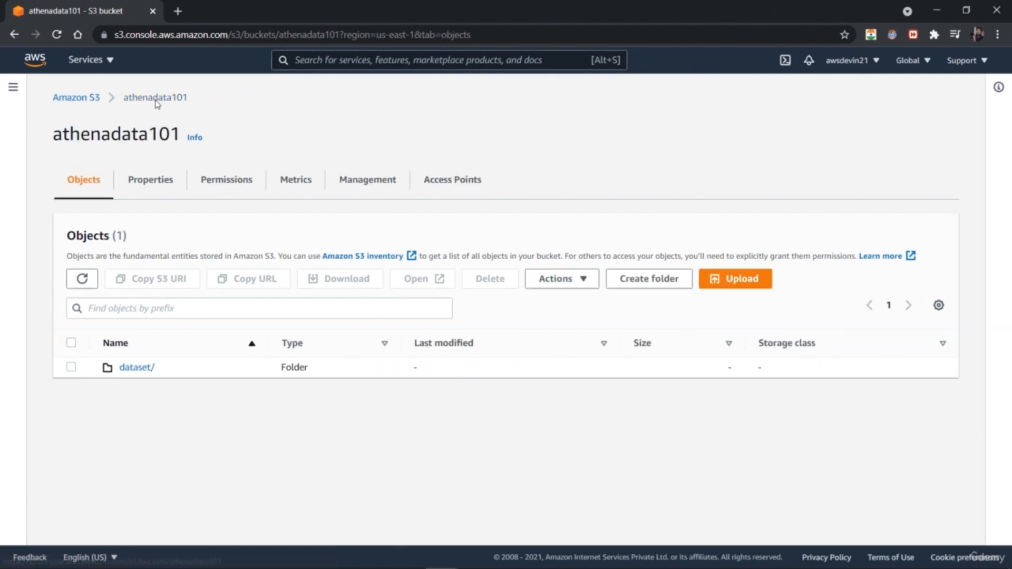
pyautogui.click(76, 97)
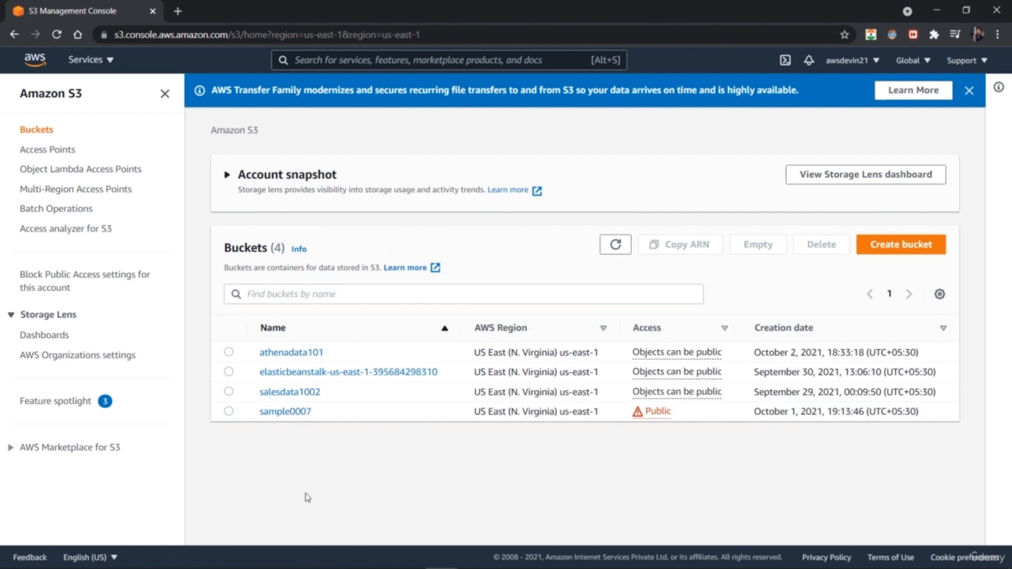
pyautogui.click(310, 353)
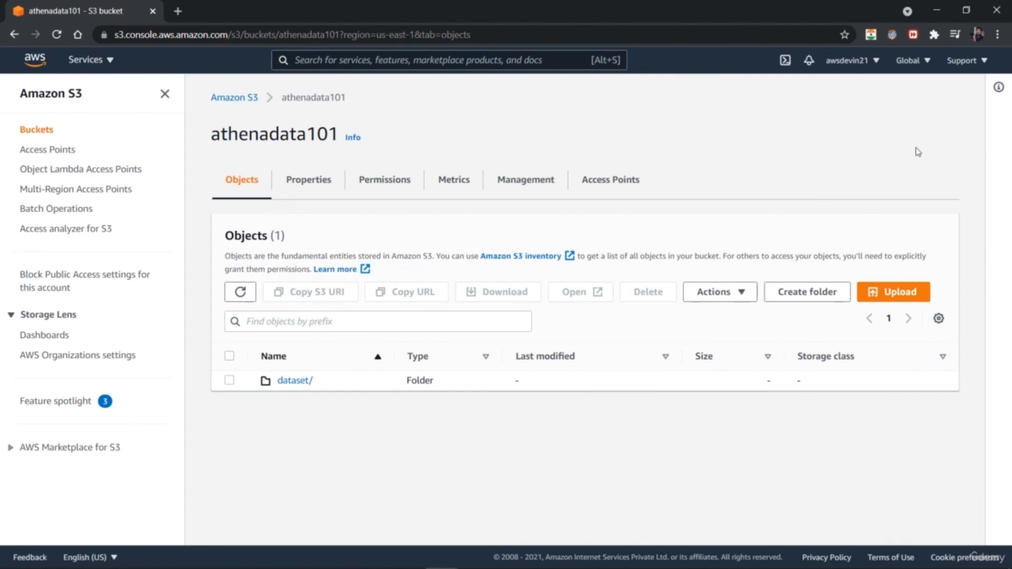
# Search the AWS services for glue and open AWS Glue in a new browser tab
pyautogui.click(110, 62)
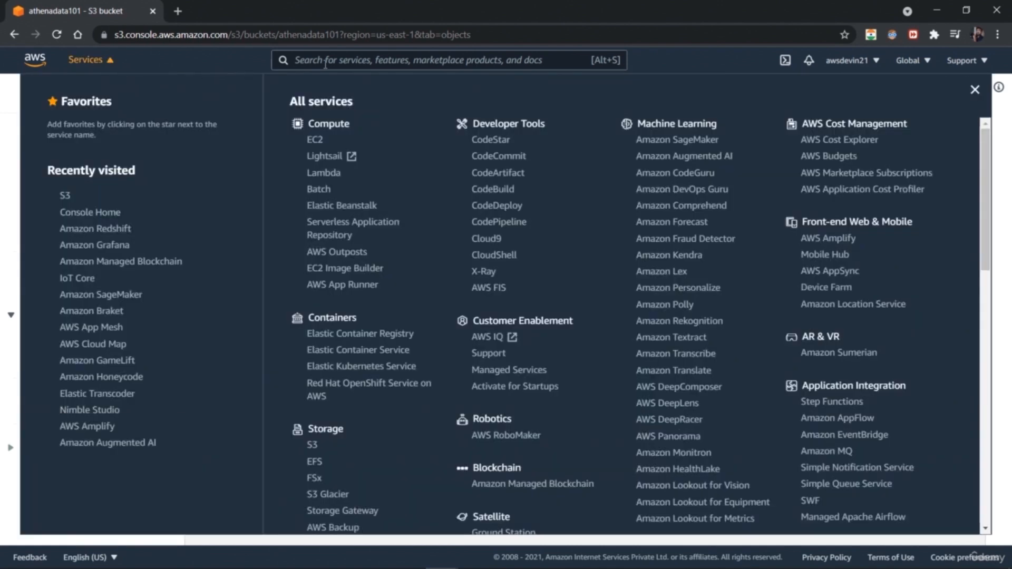
pyautogui.click(516, 61)
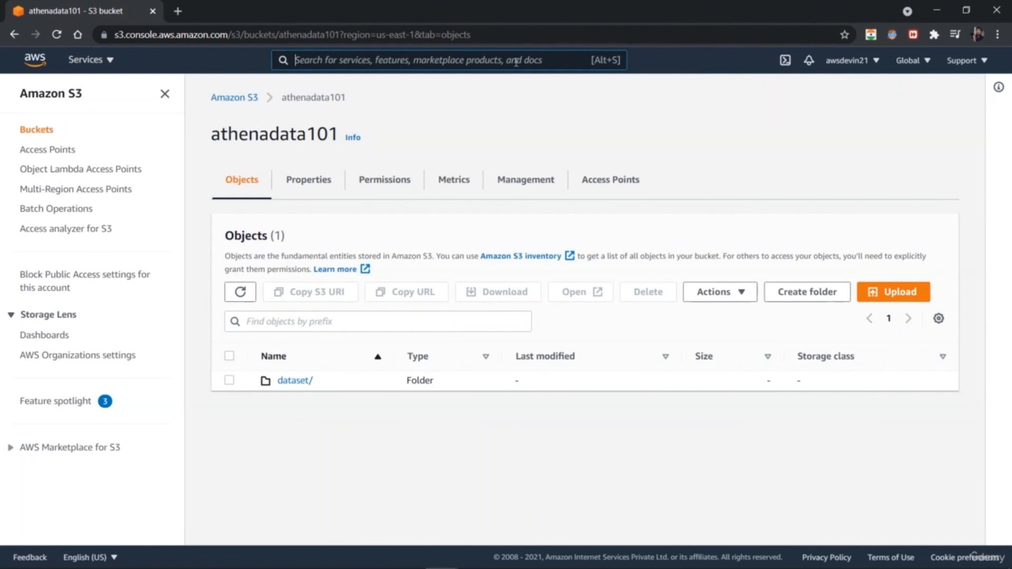
pyautogui.write('glue')
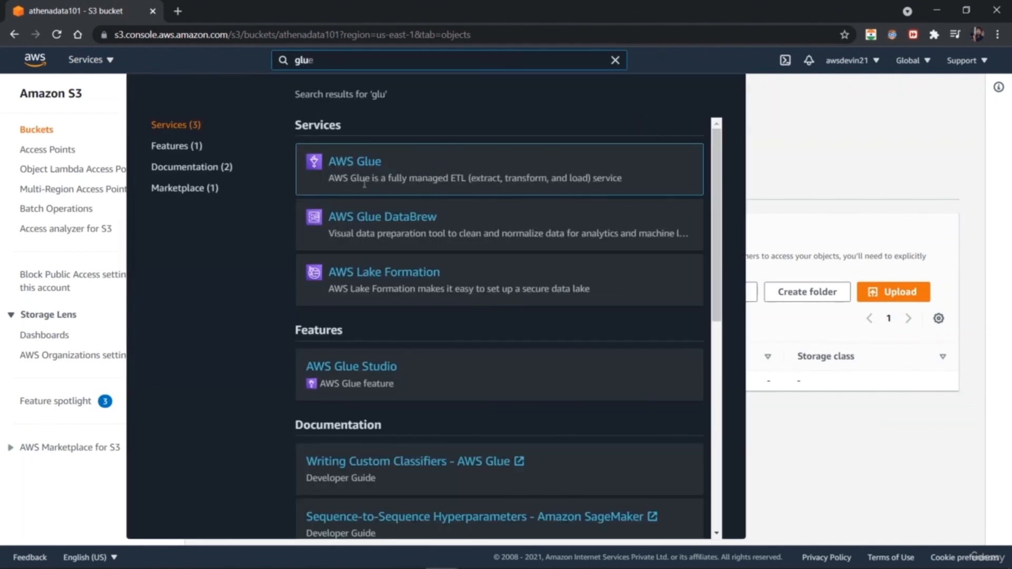
pyautogui.rightClick(366, 167)
pyautogui.click(379, 173)
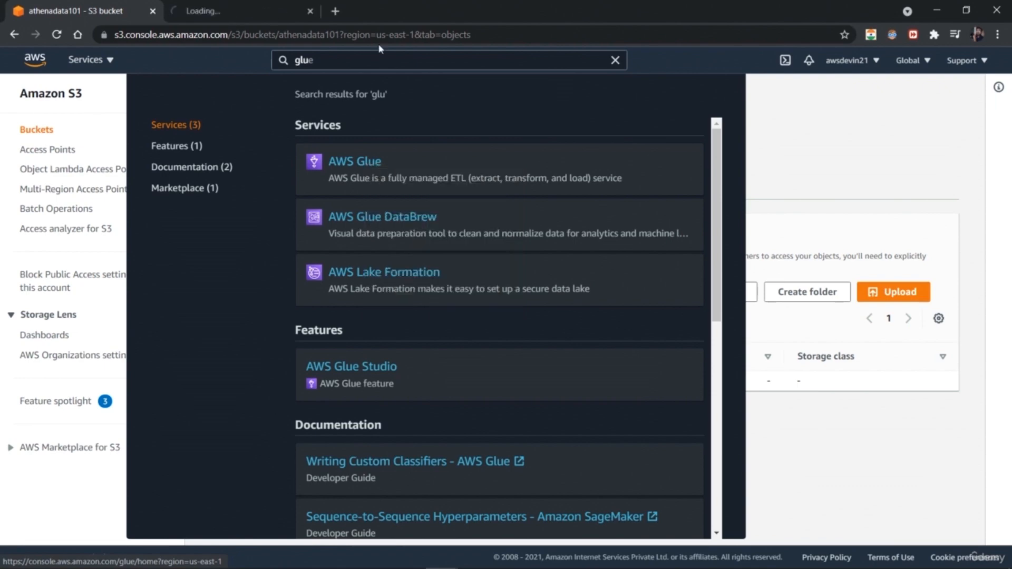
# Search the AWS services for athena, open Athena in a new browser tab, and view the Glue and Athena consoles
pyautogui.write('athena')
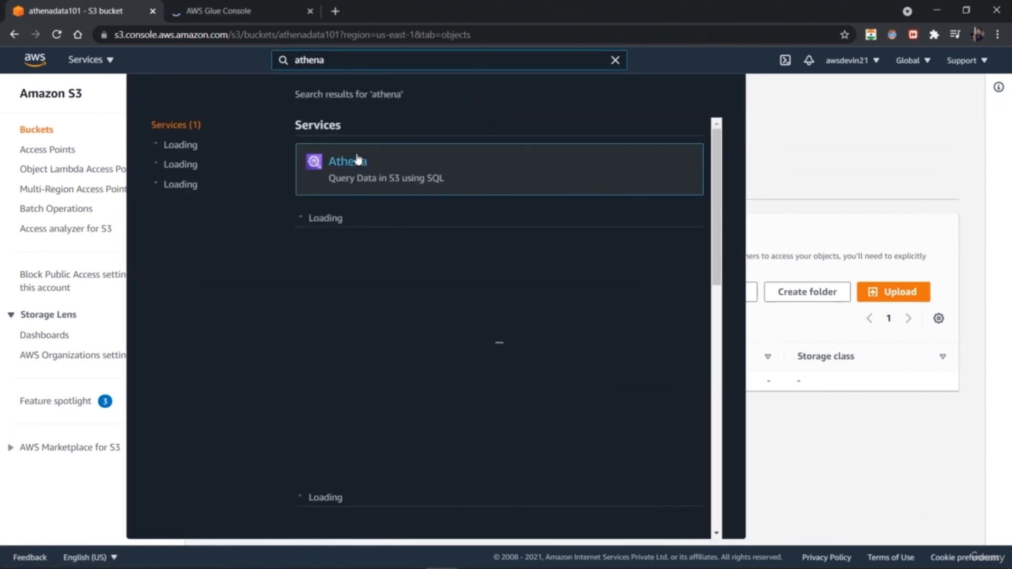
pyautogui.rightClick(369, 166)
pyautogui.click(382, 173)
pyautogui.click(251, 7)
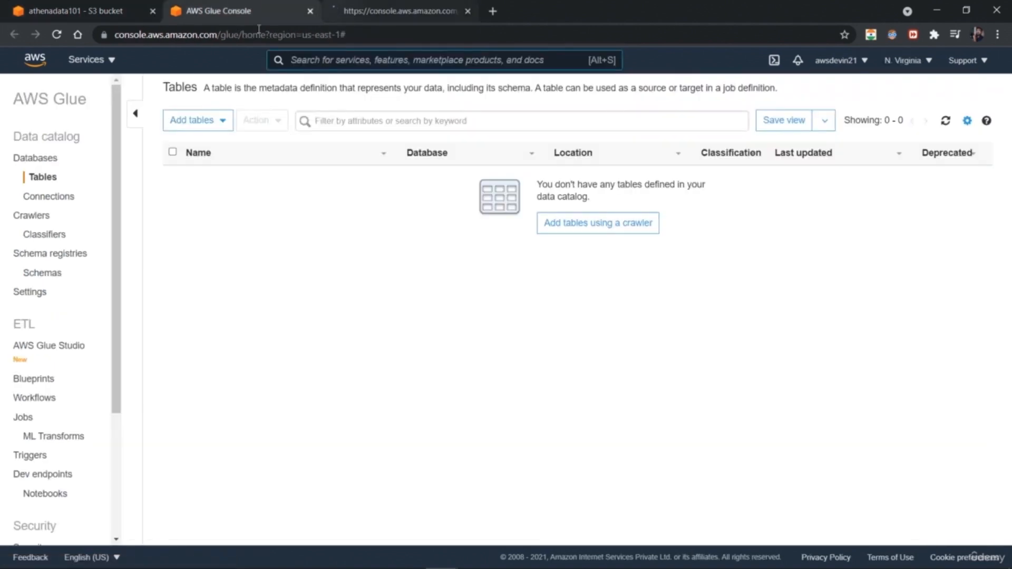
pyautogui.click(379, 10)
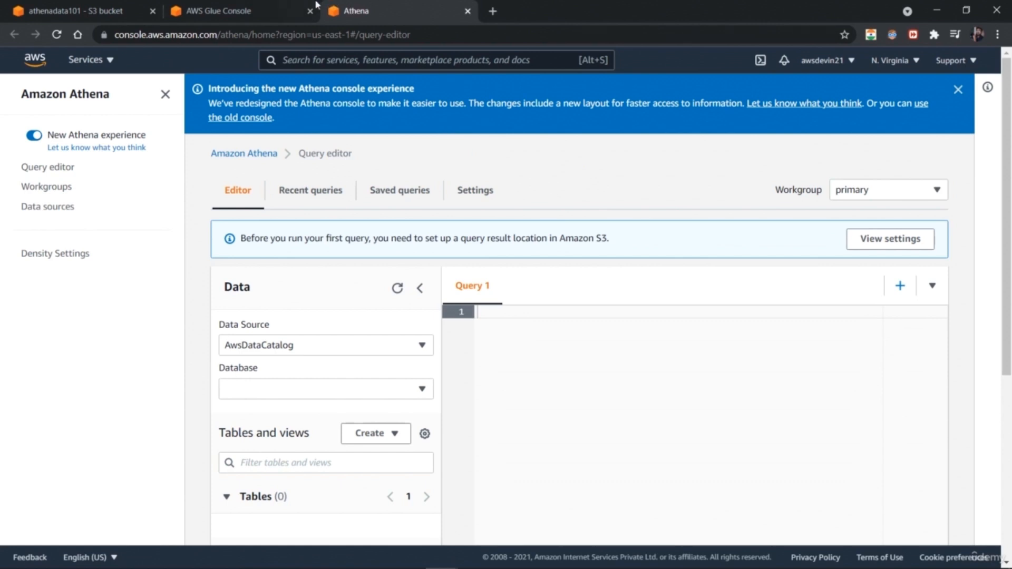
# Switch to the AWS Glue console, start adding a crawler and name it billing-athena
pyautogui.click(266, 4)
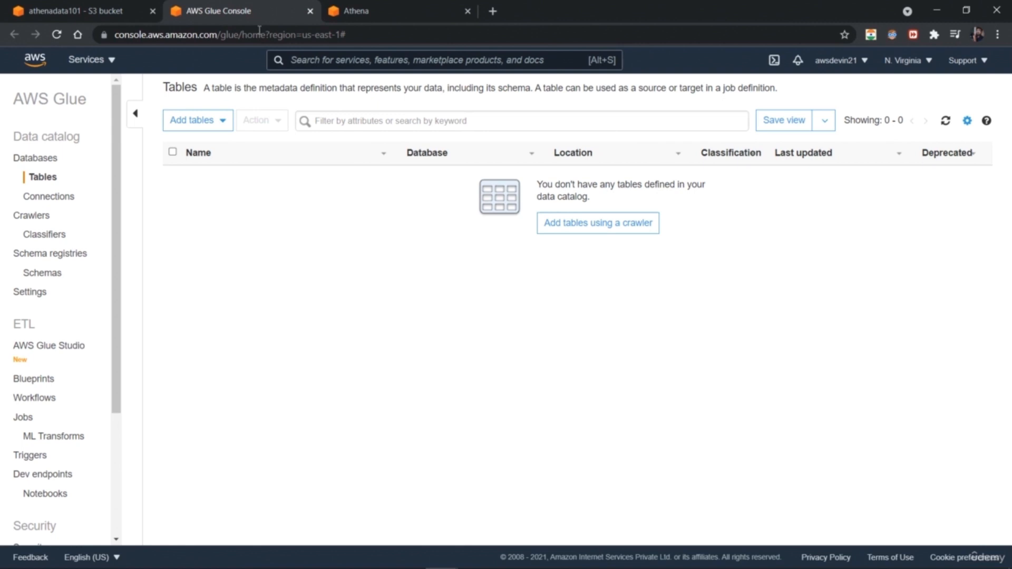
pyautogui.click(30, 216)
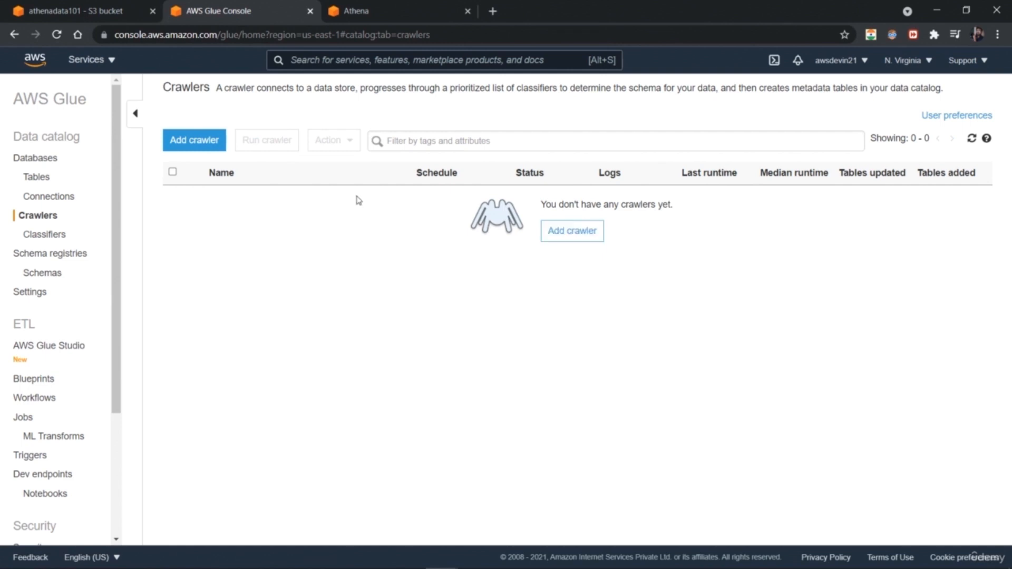
pyautogui.click(551, 239)
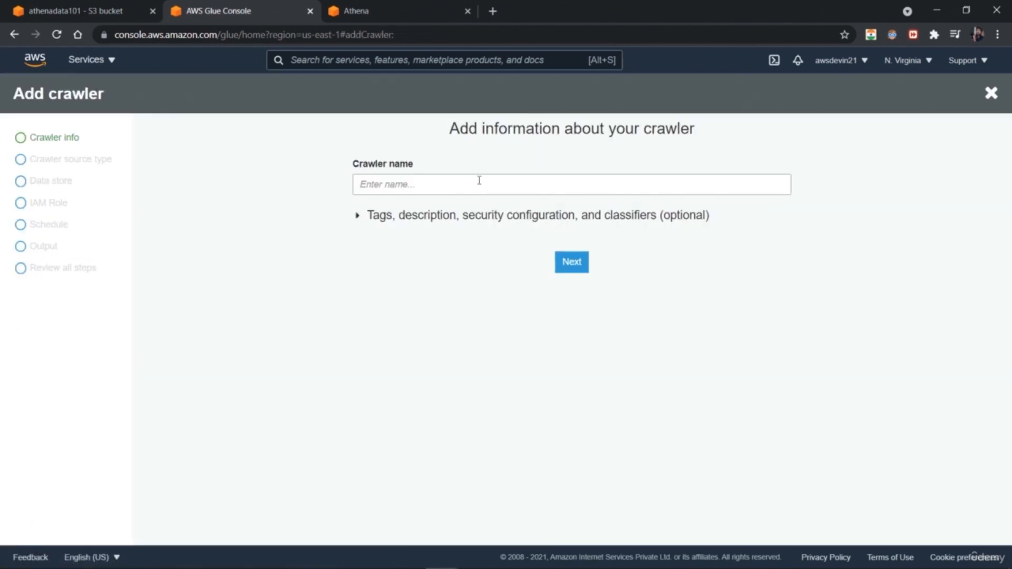
pyautogui.click(479, 180)
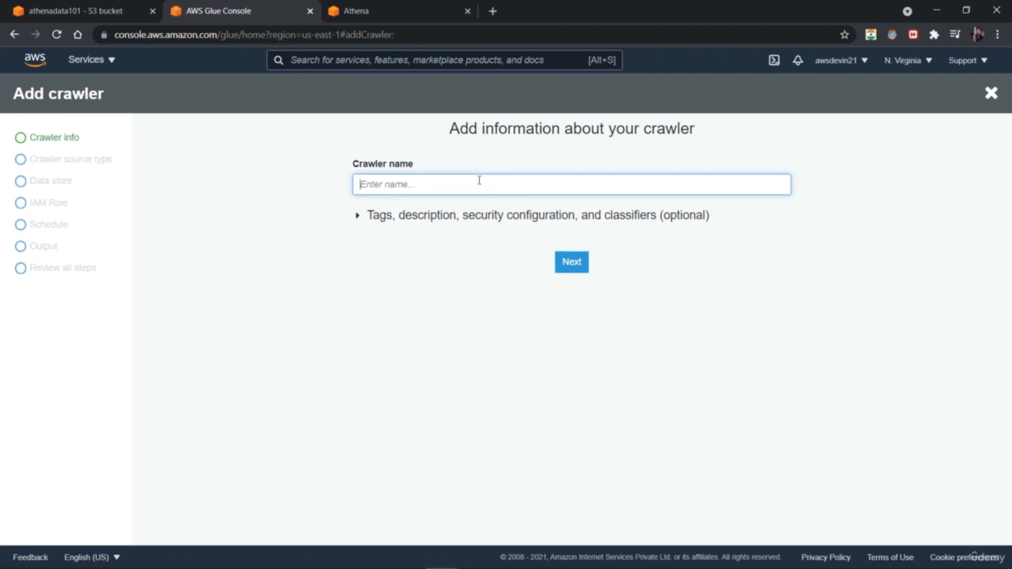
pyautogui.write('B')
pyautogui.press('BackSpace')
pyautogui.write('billing-aathena')
# Examine the crawler's optional tags, description, security configuration and classifiers
pyautogui.click(356, 217)
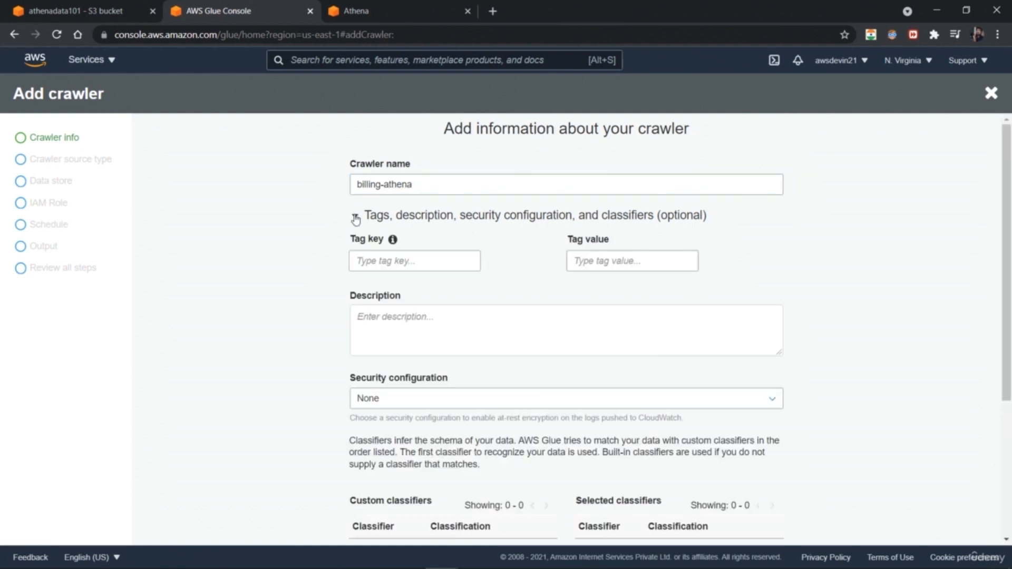
pyautogui.click(424, 212)
pyautogui.click(355, 217)
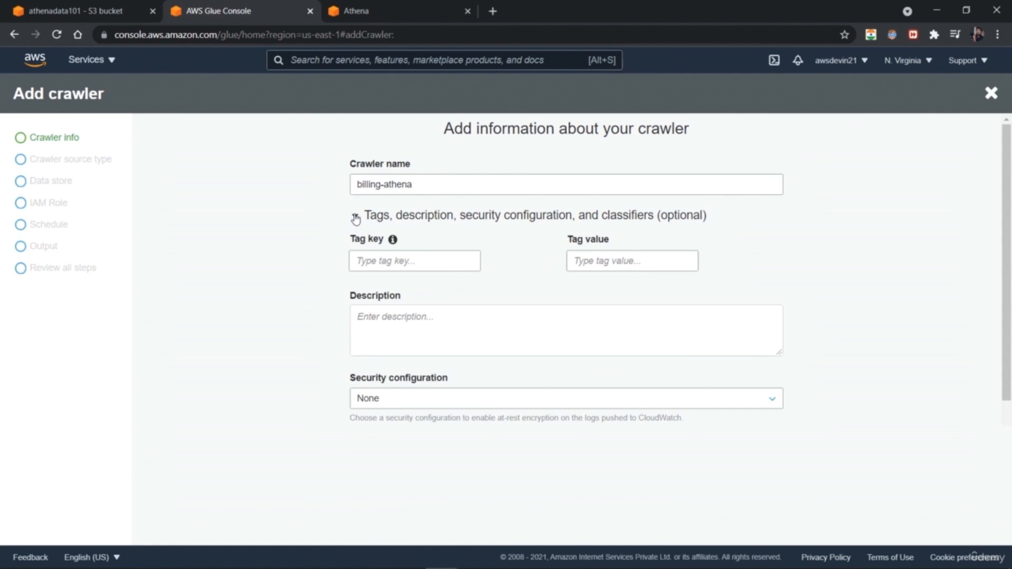
pyautogui.moveTo(1008, 221); pyautogui.dragTo(969, 232)
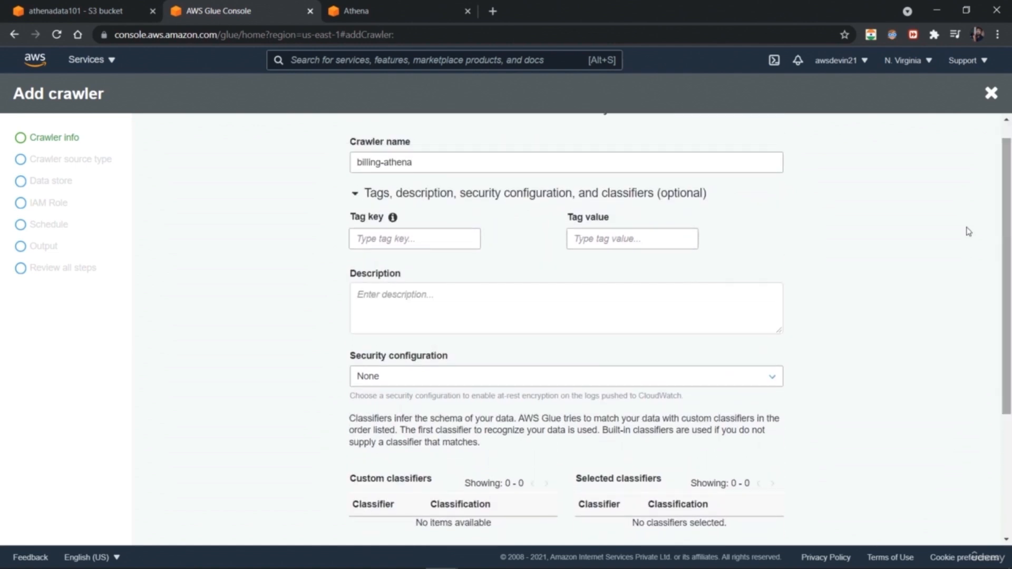
pyautogui.click(355, 193)
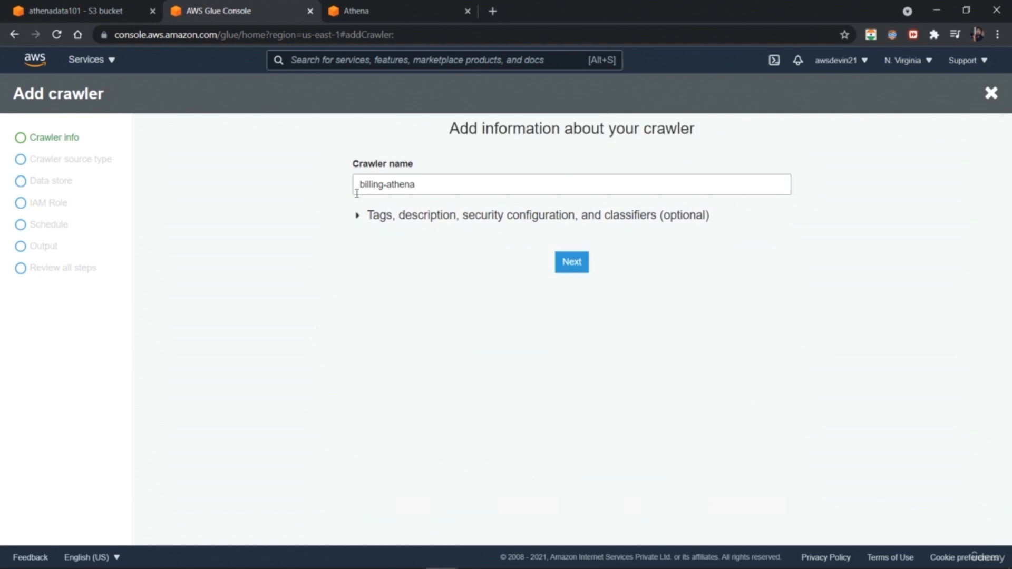
# Set the crawler source type to Data stores with Crawl all folders for repeat crawls, and continue to the data store settings
pyautogui.click(570, 272)
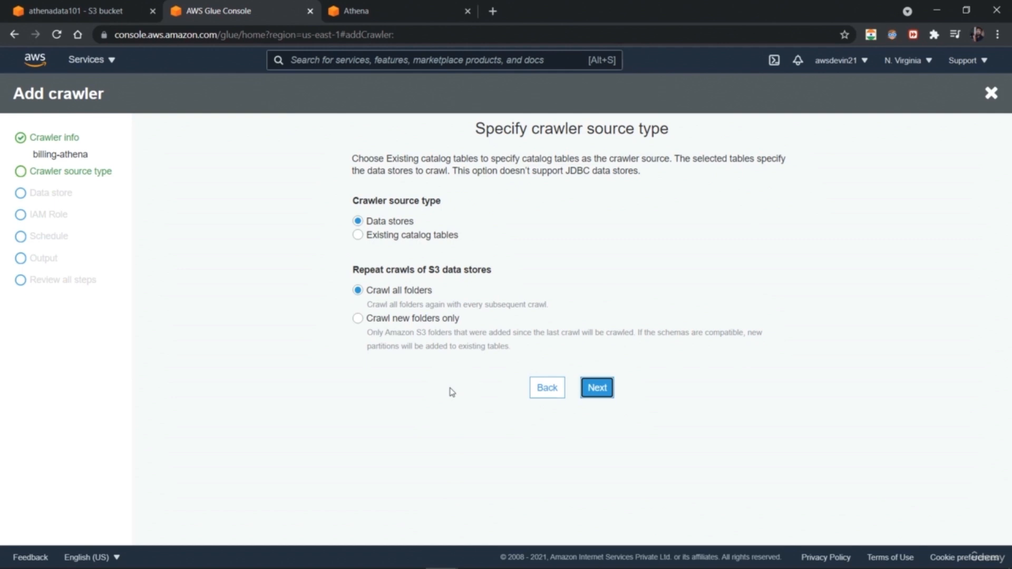
pyautogui.click(422, 236)
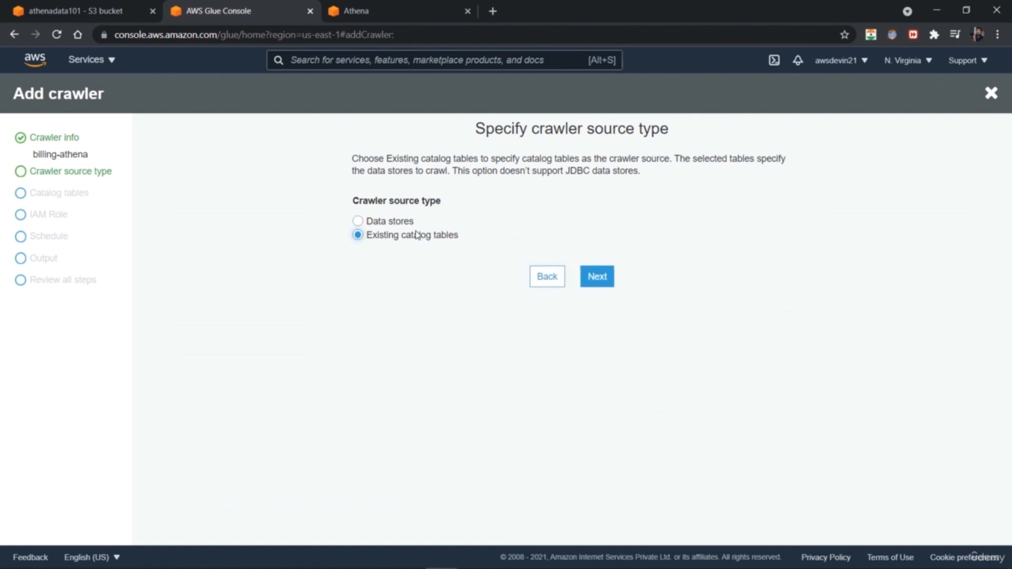
pyautogui.click(401, 222)
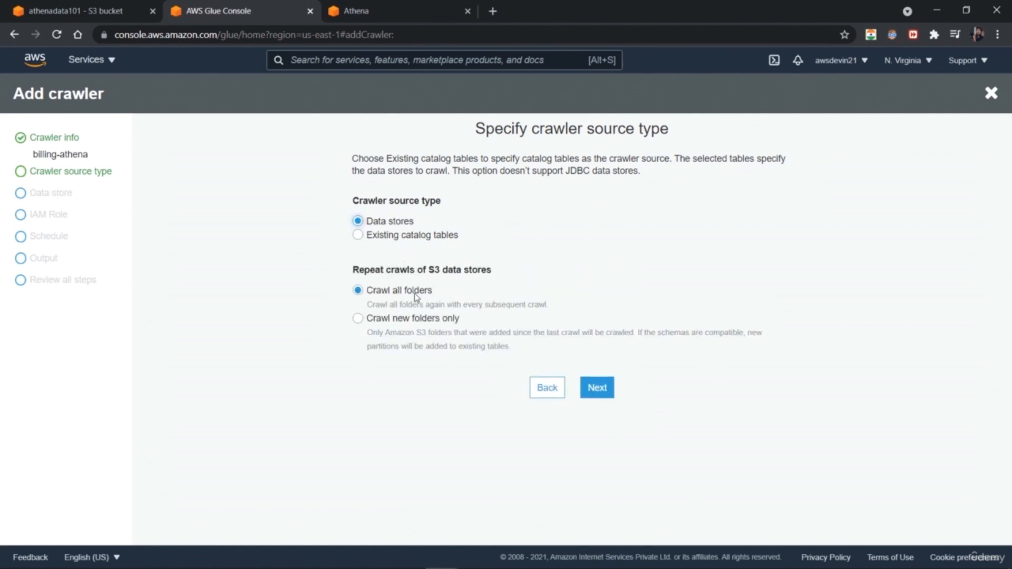
pyautogui.click(418, 319)
pyautogui.click(414, 292)
pyautogui.click(602, 392)
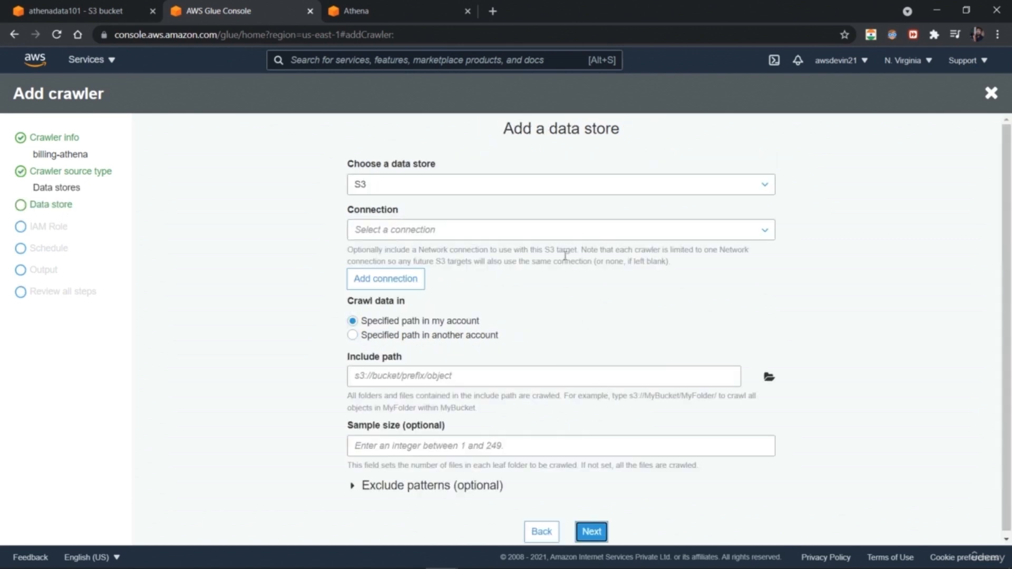
# Keep S3 as the data store and examine the available connections and the form for adding a new connection
pyautogui.click(648, 188)
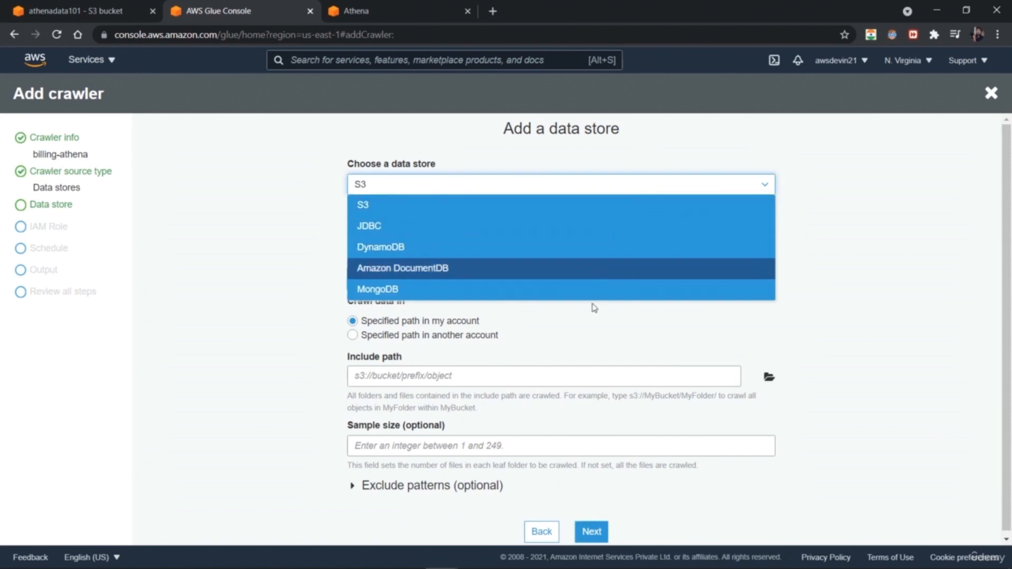
pyautogui.click(601, 204)
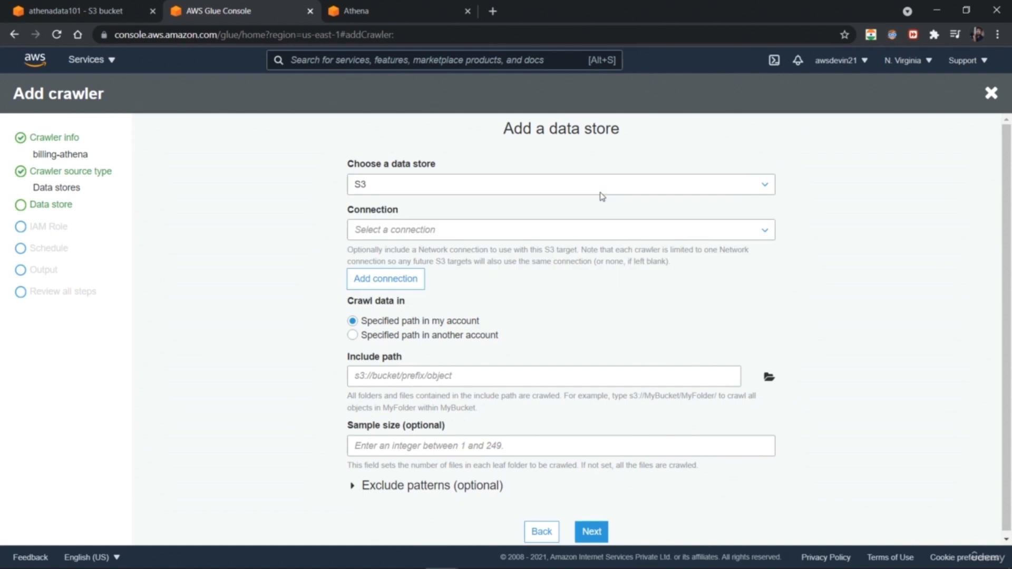
pyautogui.click(539, 232)
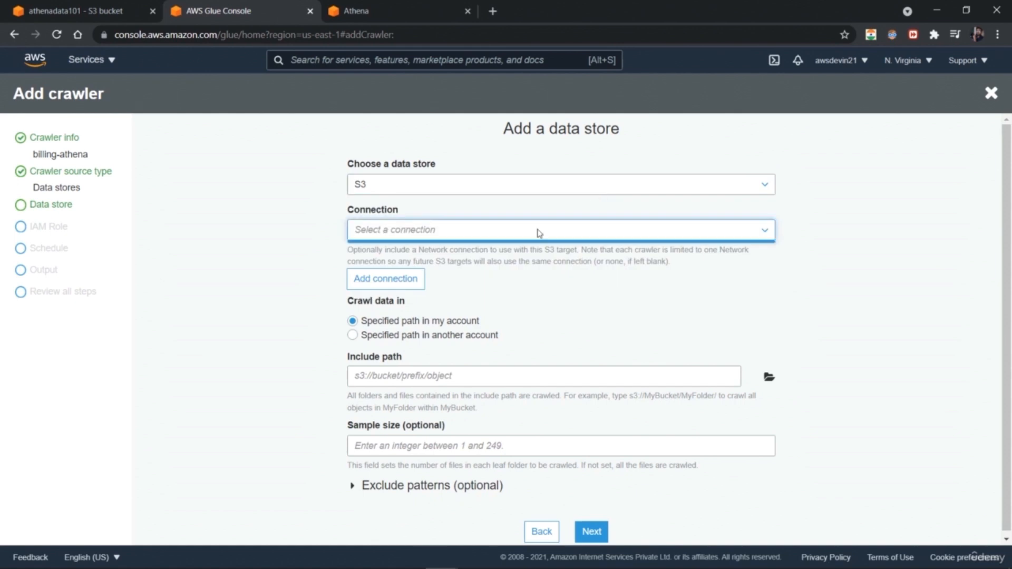
pyautogui.click(522, 316)
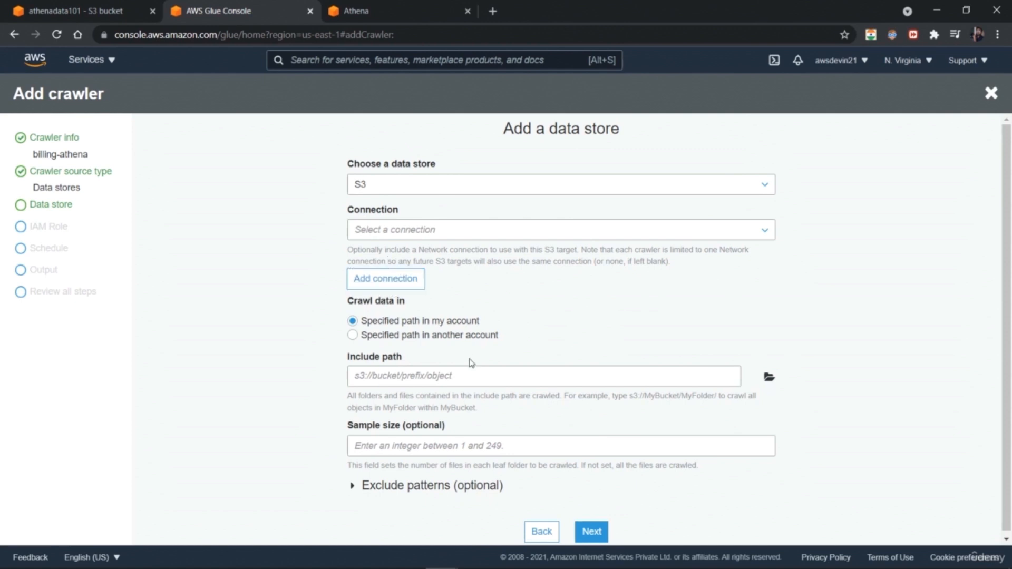
pyautogui.click(406, 289)
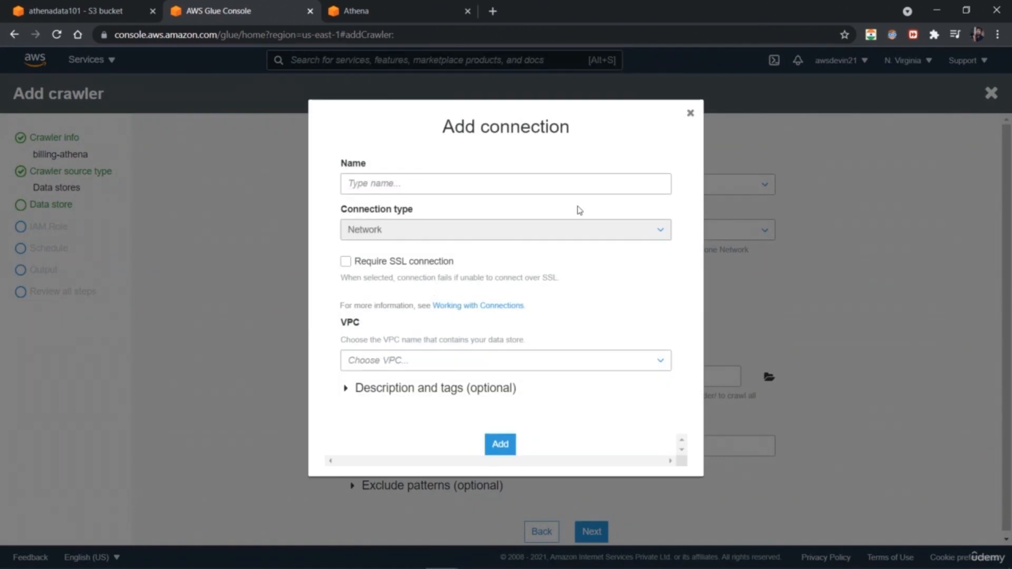
pyautogui.click(690, 113)
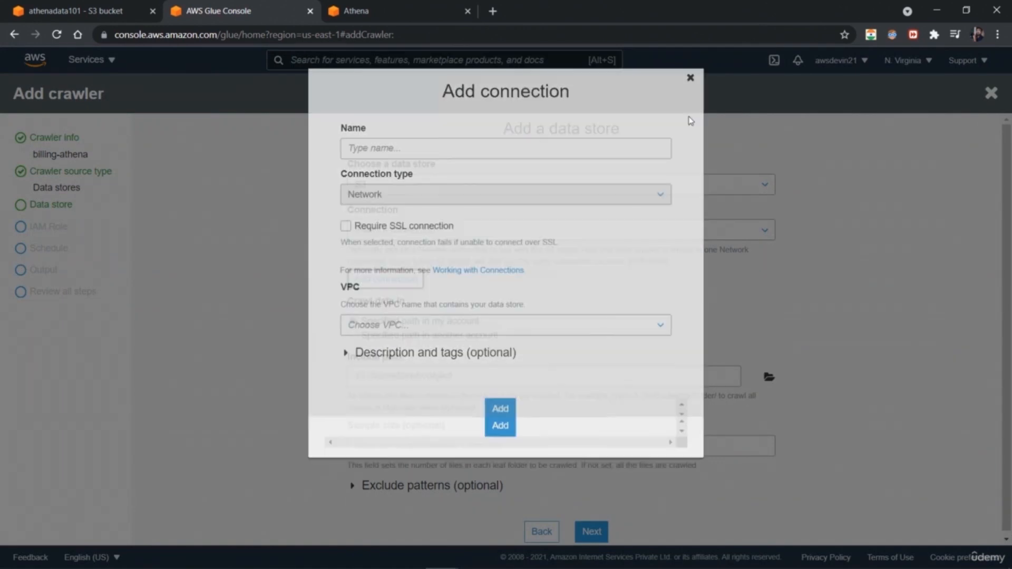
# Browse the S3 buckets and set the include path to Billing2.csv in the dataset folder of athenadata101
pyautogui.click(769, 379)
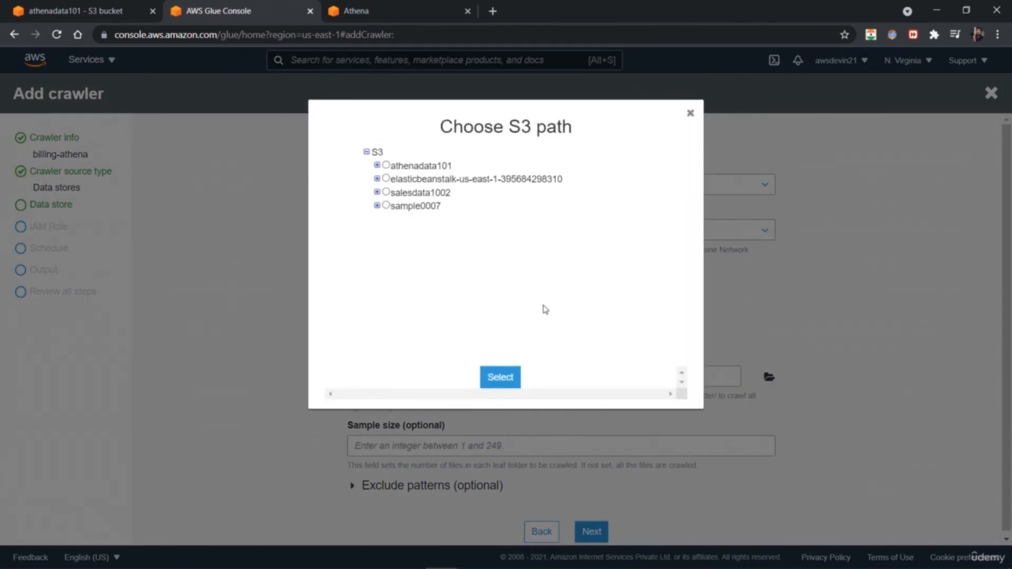
pyautogui.click(378, 167)
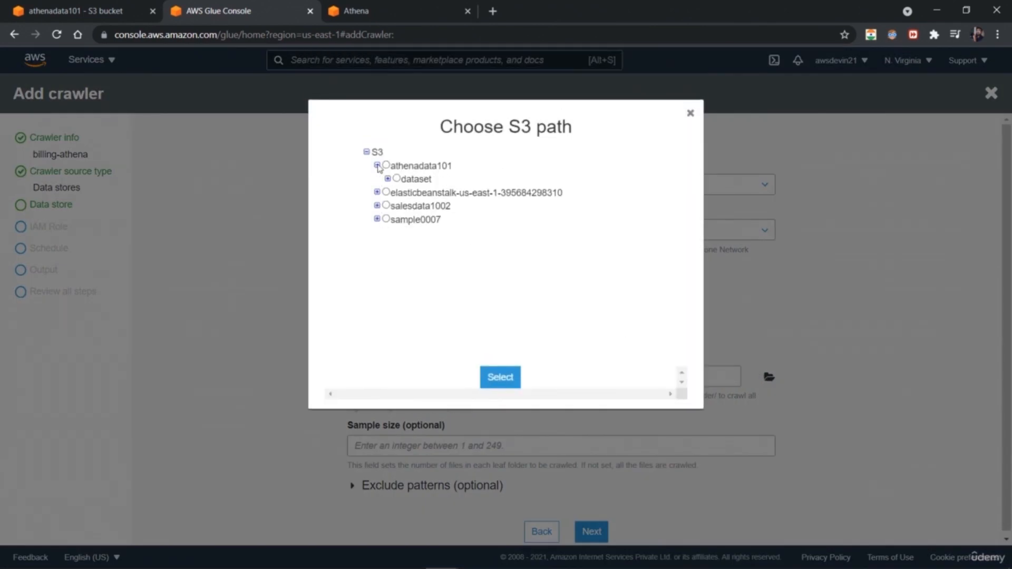
pyautogui.click(389, 180)
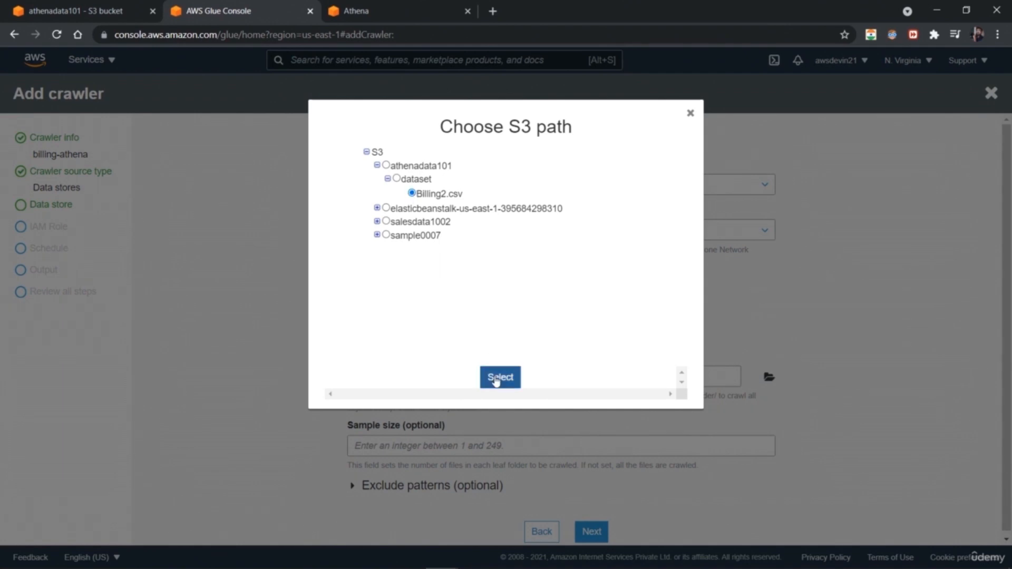
pyautogui.click(499, 379)
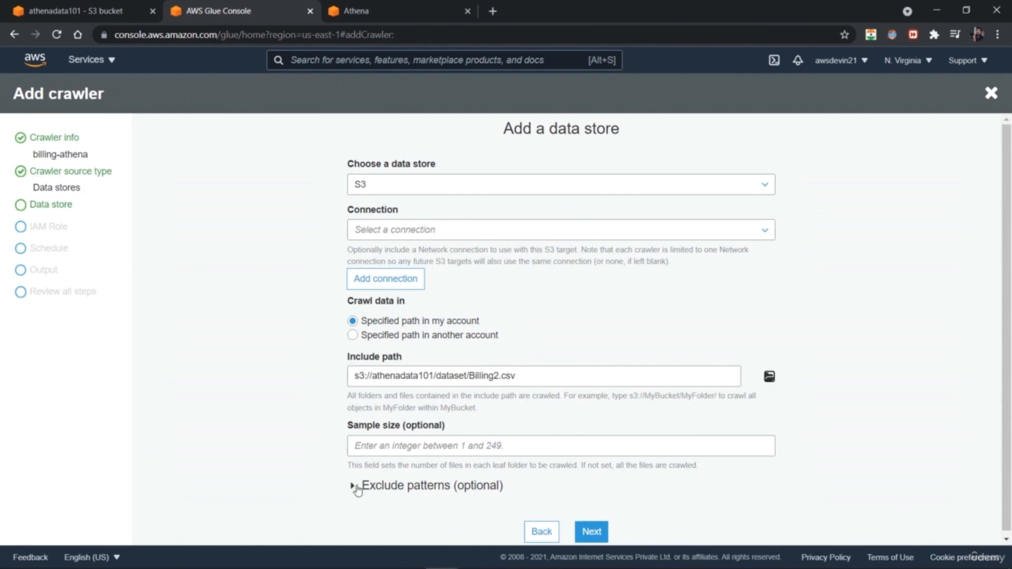
# Try out the exclude pattern dir/** for the data store and clear the field again
pyautogui.click(356, 486)
pyautogui.scroll(-1, 479, 413)
pyautogui.scroll(1, 487, 414)
pyautogui.moveTo(1007, 401); pyautogui.dragTo(1008, 487)
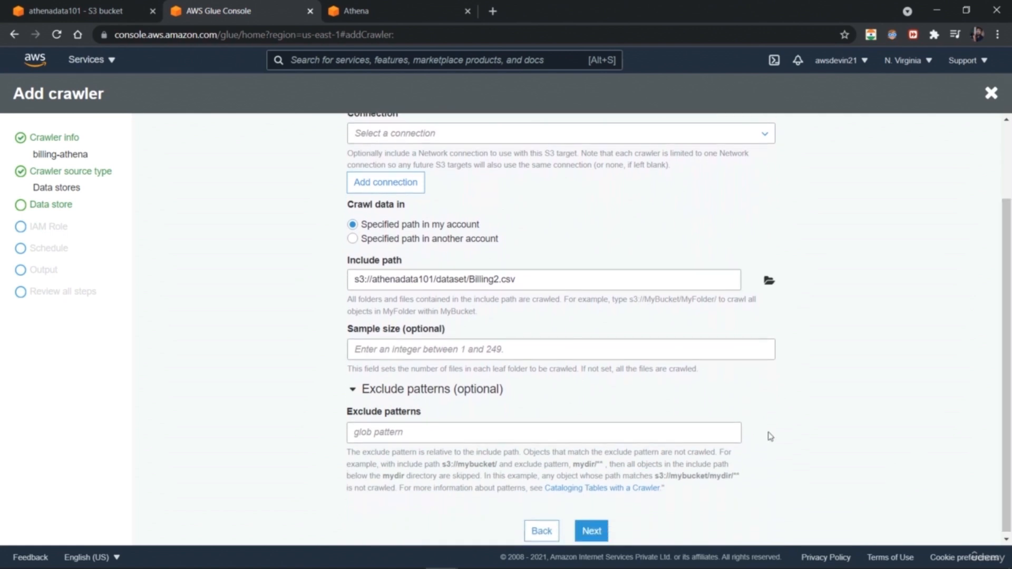
pyautogui.click(589, 435)
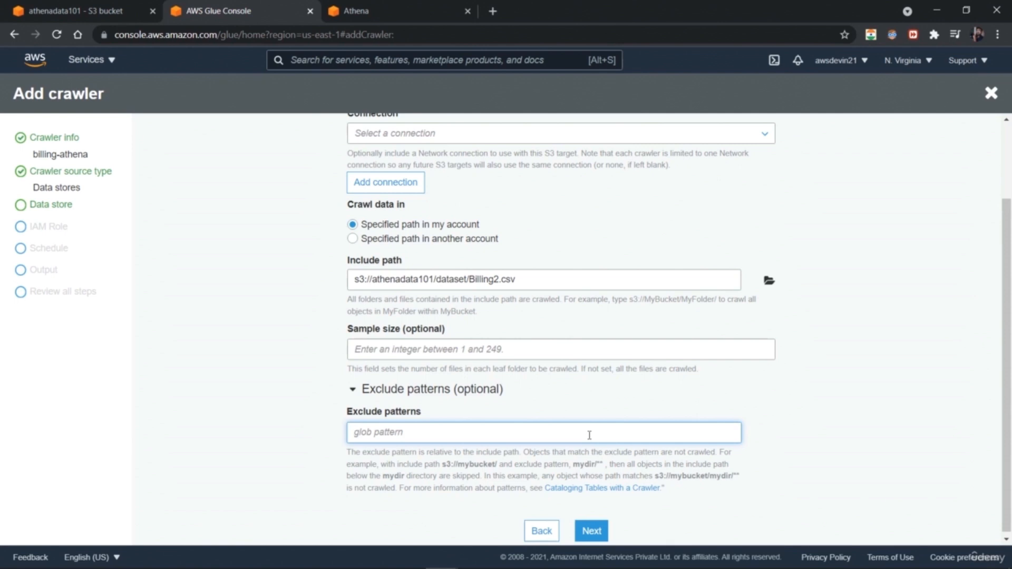
pyautogui.write('dir/**')
pyautogui.press('BackSpace')
pyautogui.press('BackSpace')
pyautogui.press('BackSpace')
pyautogui.press('BackSpace')
pyautogui.press('BackSpace')
pyautogui.write('datase')
pyautogui.press('BackSpace')
pyautogui.press('BackSpace')
pyautogui.press('BackSpace')
pyautogui.press('BackSpace')
pyautogui.press('BackSpace')
pyautogui.press('BackSpace')
pyautogui.press('BackSpace')
pyautogui.press('BackSpace')
pyautogui.press('BackSpace')
pyautogui.click(830, 410)
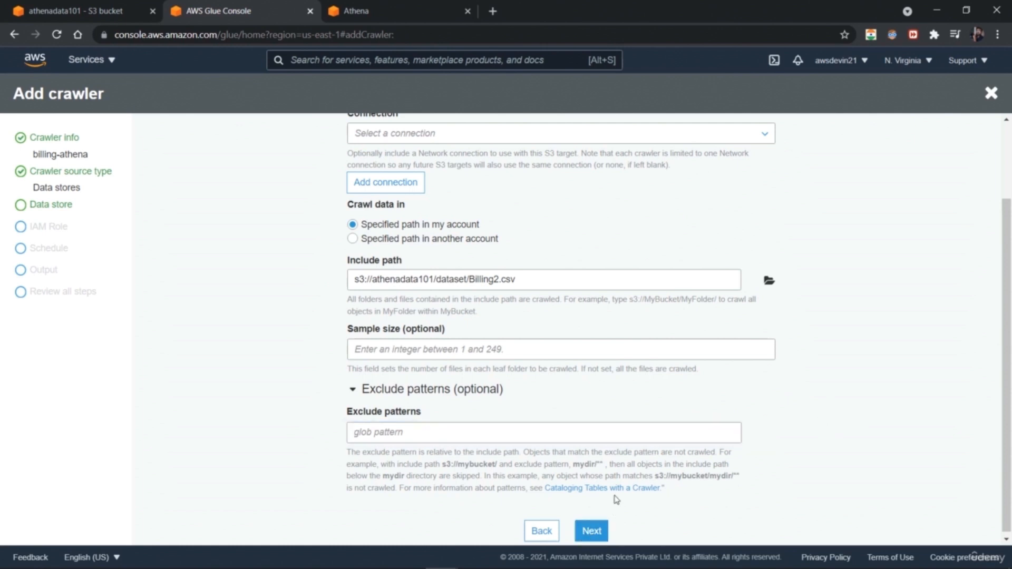
# Shorten the include path to s3://athenadata101/dataset/ and continue to the IAM role settings without adding another data store
pyautogui.moveTo(469, 279); pyautogui.dragTo(555, 276)
pyautogui.press('BackSpace')
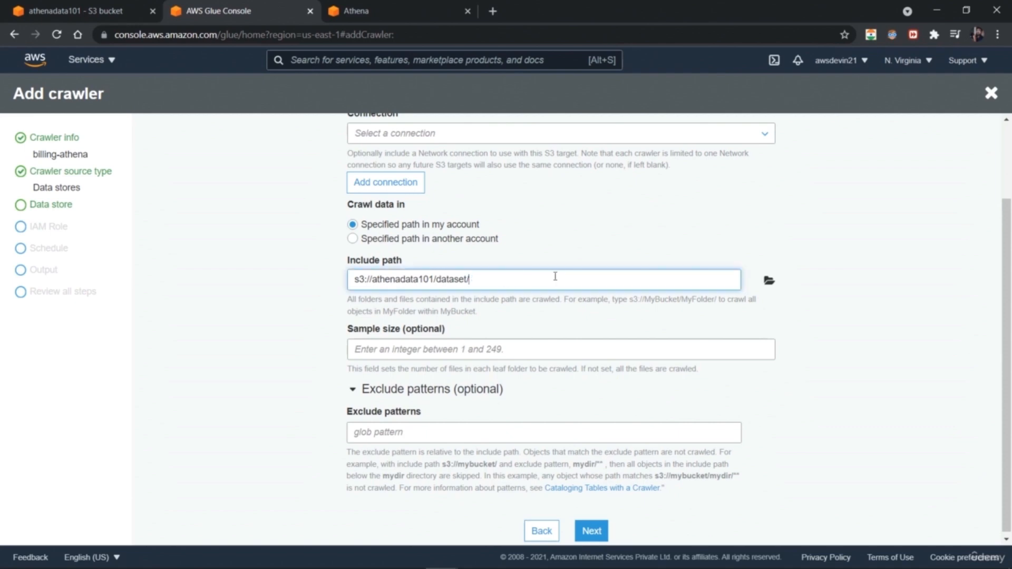
pyautogui.click(591, 530)
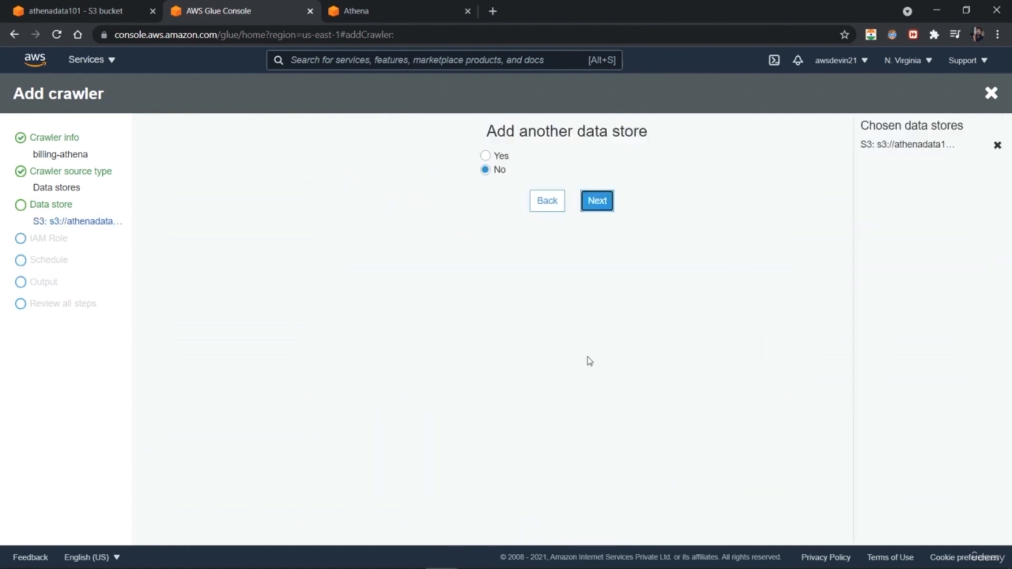
pyautogui.click(602, 207)
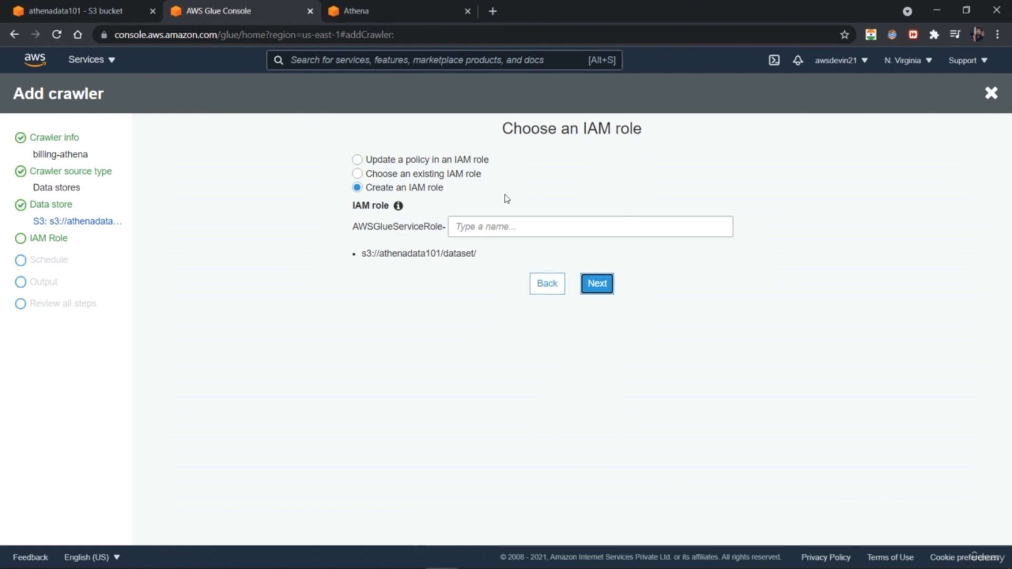
# Examine the options for choosing an existing IAM role and for updating a policy in an IAM role
pyautogui.click(461, 176)
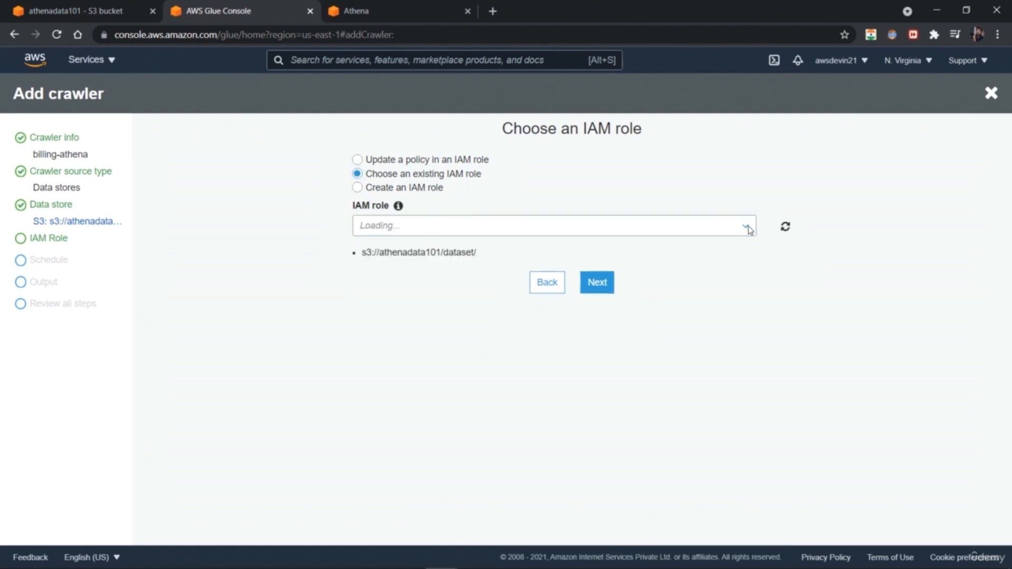
pyautogui.click(446, 162)
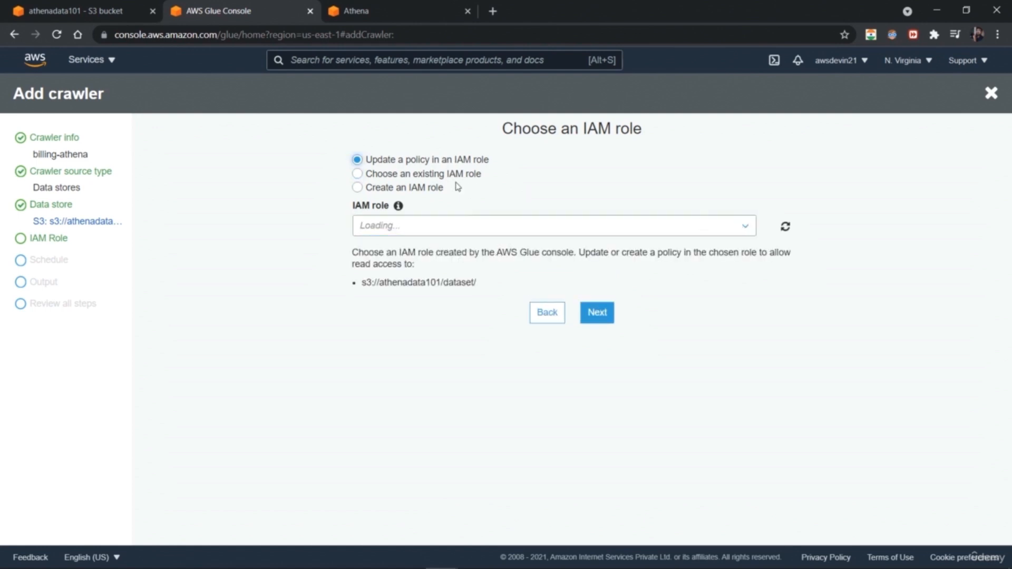
pyautogui.click(745, 228)
pyautogui.click(746, 229)
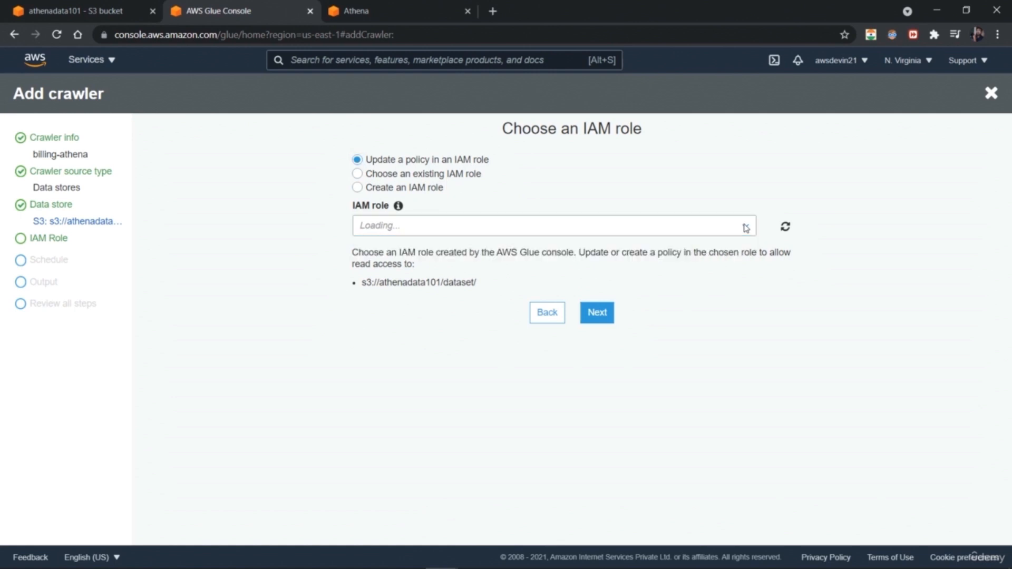
# Create an IAM role with the name suffix athena-data101 and continue to the crawler schedule
pyautogui.click(439, 190)
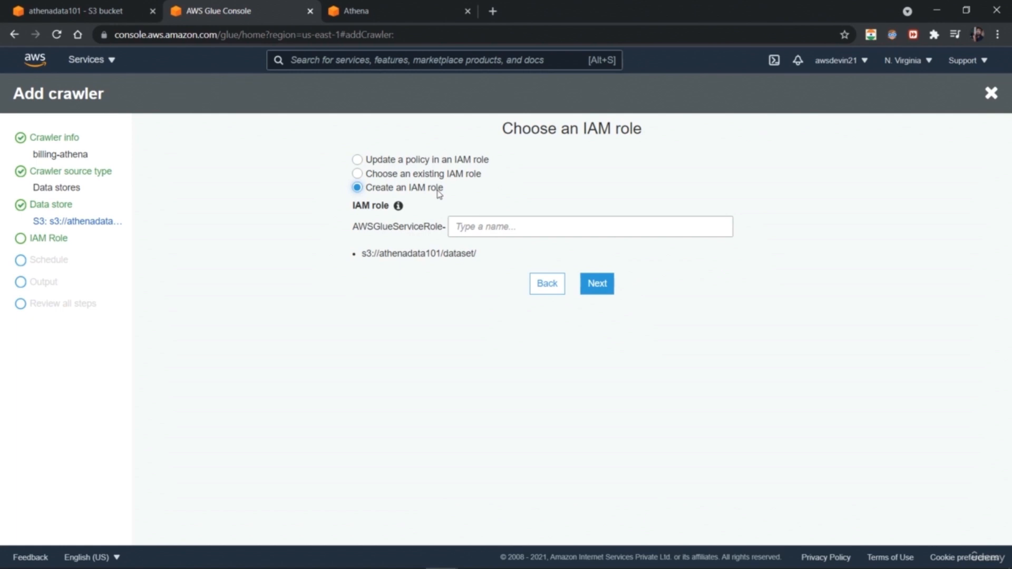
pyautogui.click(489, 228)
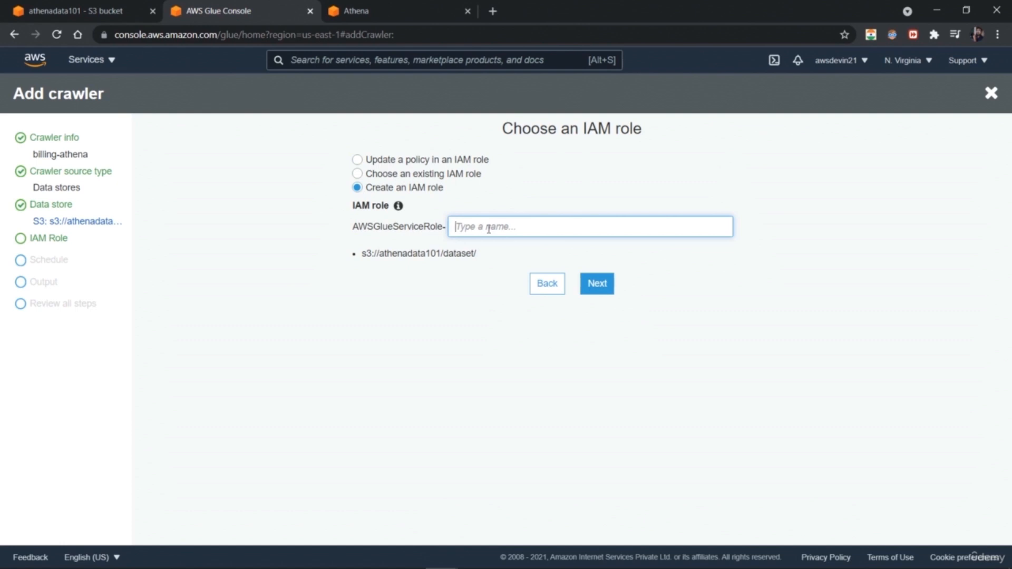
pyautogui.write('athena-data')
pyautogui.write('101')
pyautogui.click(595, 286)
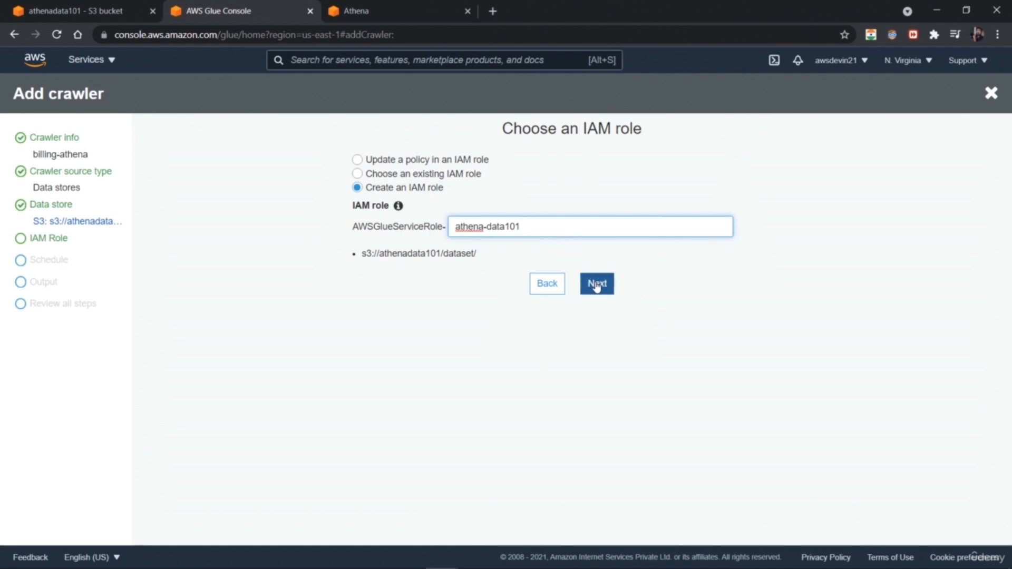
pyautogui.click(596, 286)
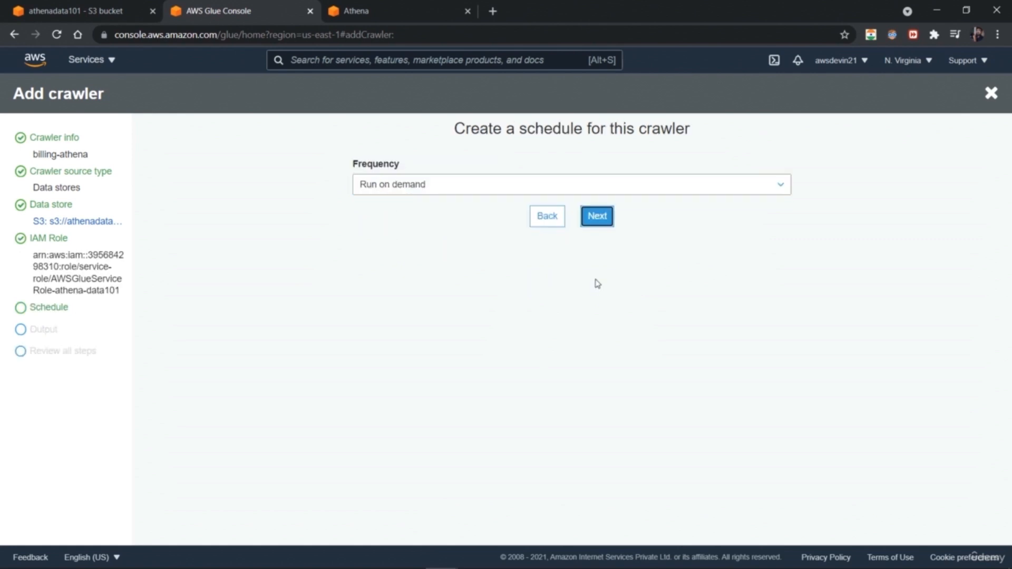
# Try the Choose days frequency with Monday and Thursday, look at the start time choices, and clear both days
pyautogui.click(781, 187)
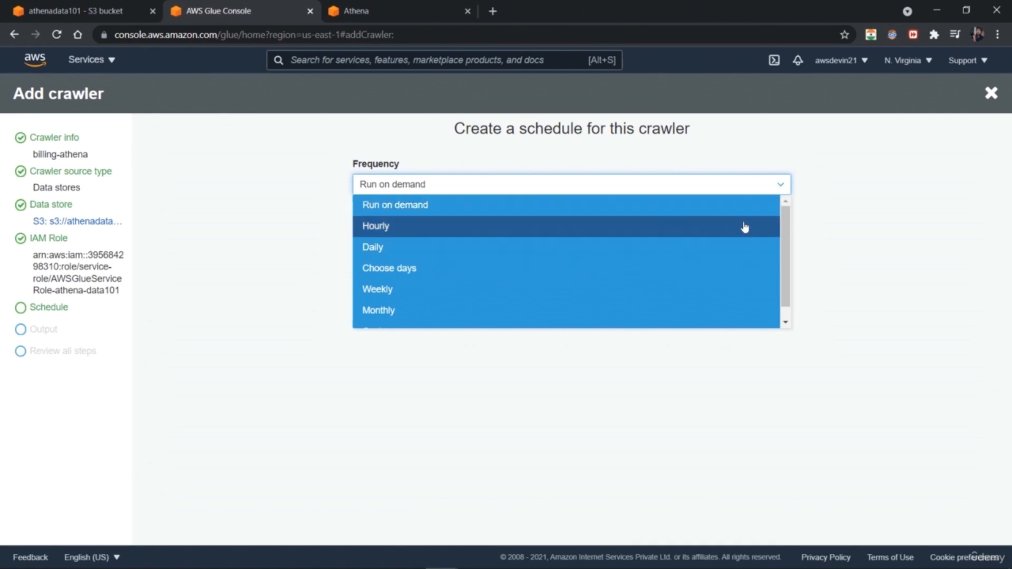
pyautogui.click(720, 270)
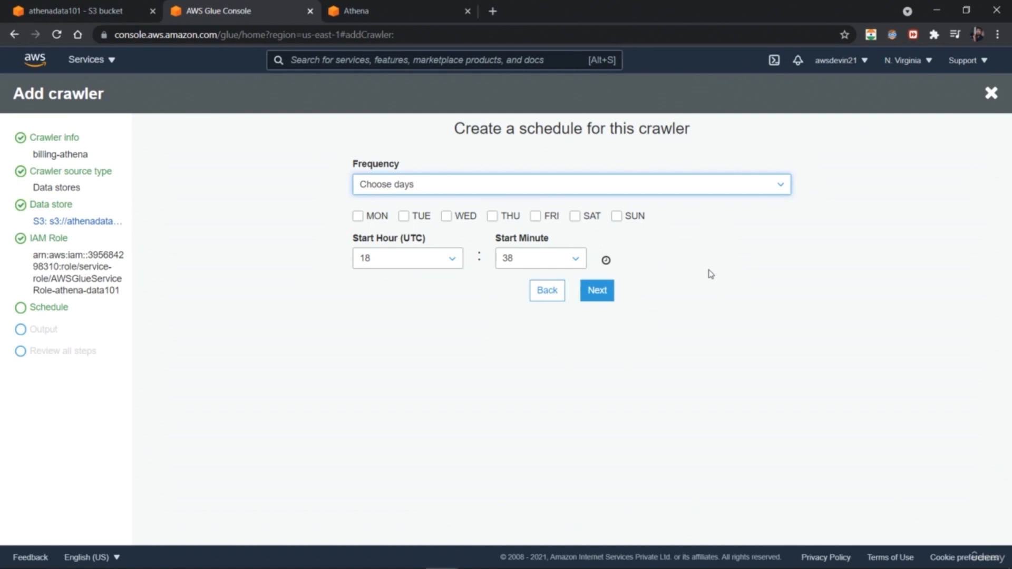
pyautogui.click(358, 217)
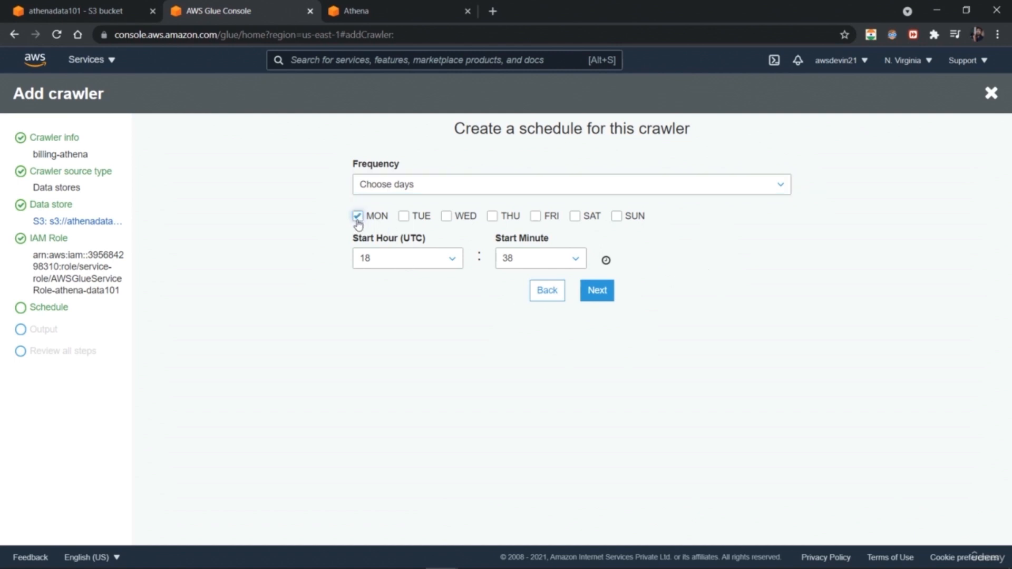
pyautogui.click(497, 217)
pyautogui.click(452, 259)
pyautogui.click(406, 248)
pyautogui.click(545, 264)
pyautogui.click(545, 264)
pyautogui.click(358, 216)
pyautogui.click(491, 217)
# Try the Hourly and Weekly frequencies for the crawler schedule
pyautogui.click(621, 192)
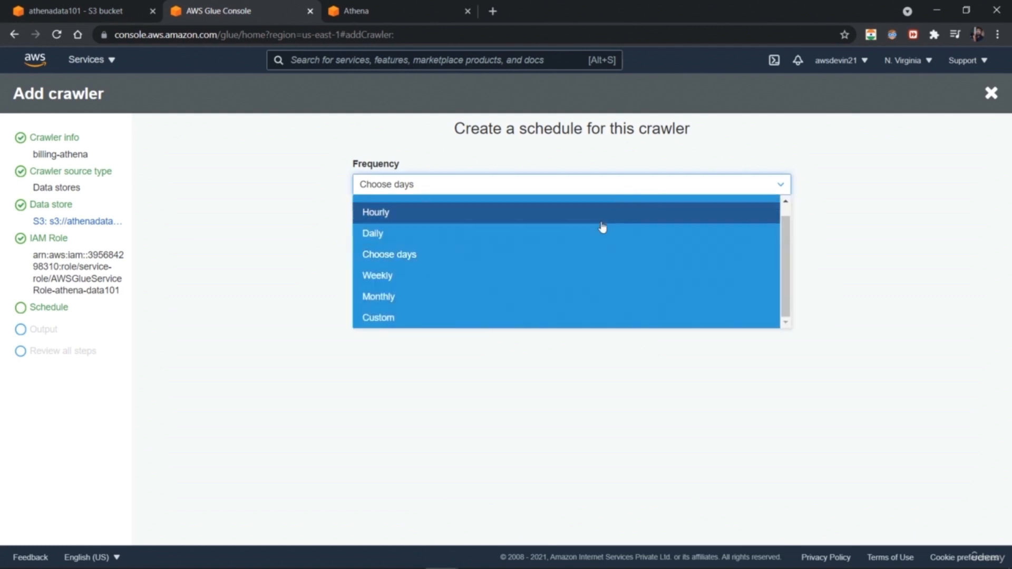
pyautogui.click(602, 222)
pyautogui.click(416, 232)
pyautogui.click(417, 232)
pyautogui.click(478, 189)
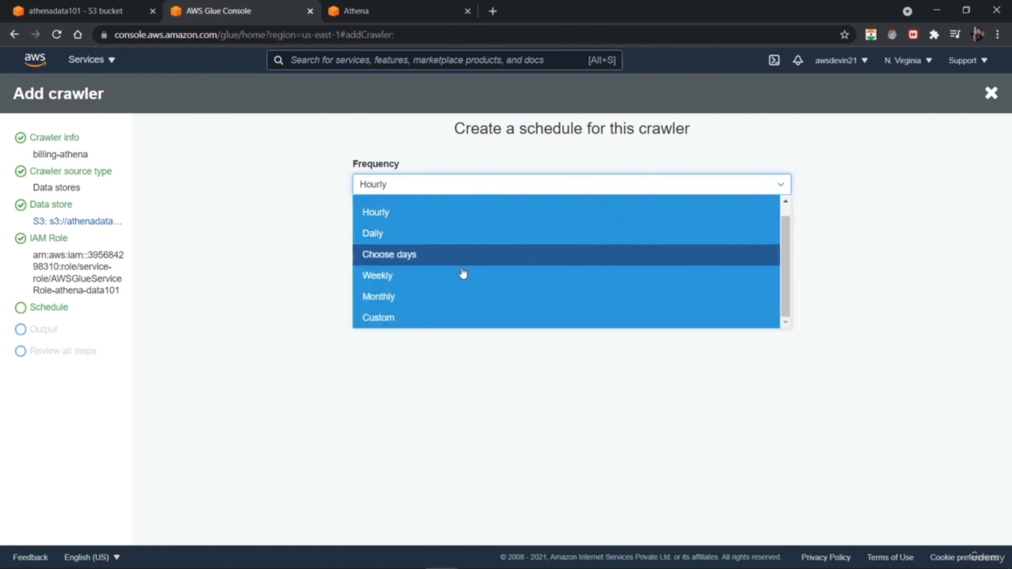
pyautogui.click(462, 274)
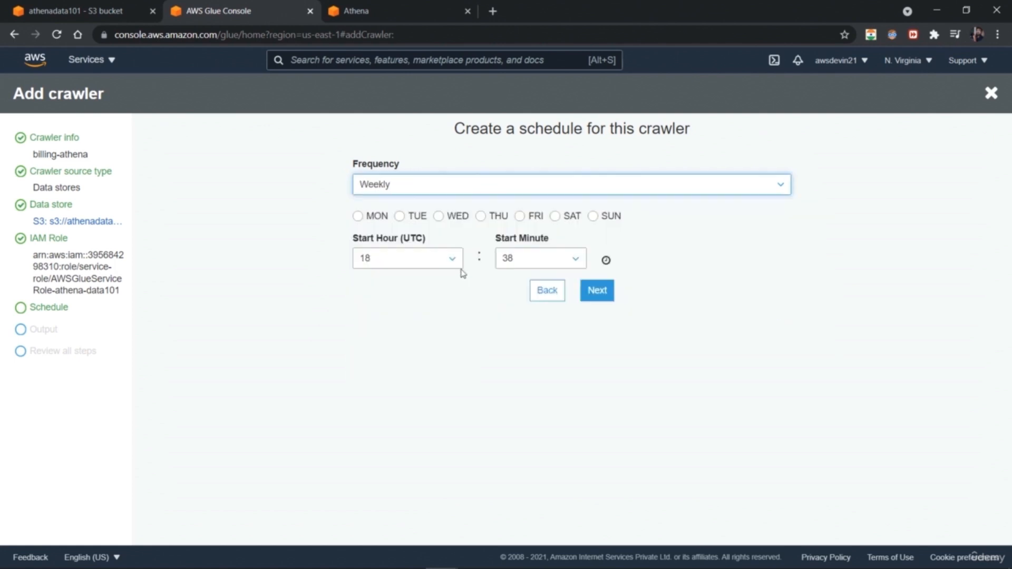
# Try the Monthly frequency with day of month 30 and 27, and clear the day again
pyautogui.click(508, 193)
pyautogui.click(449, 295)
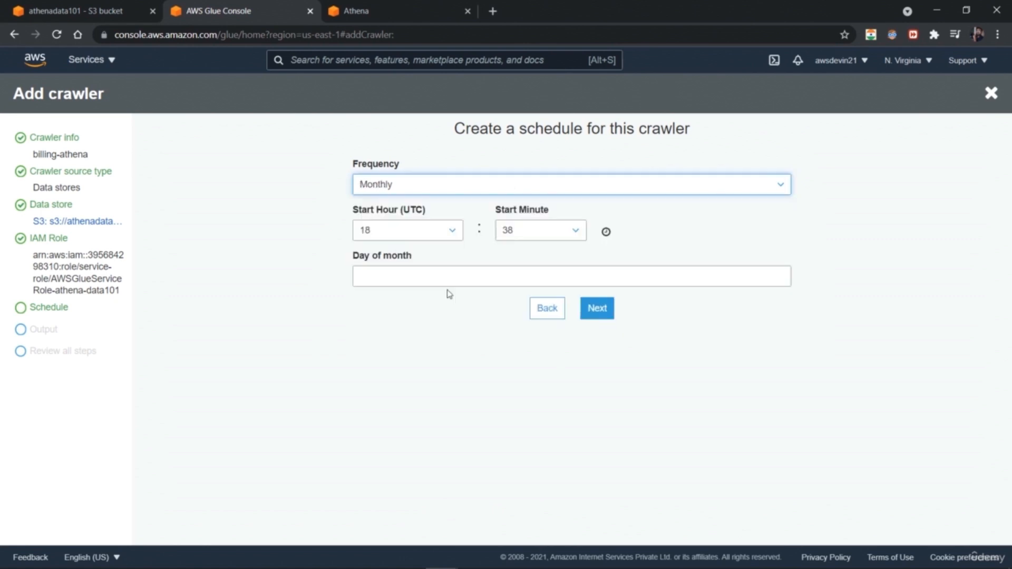
pyautogui.click(451, 270)
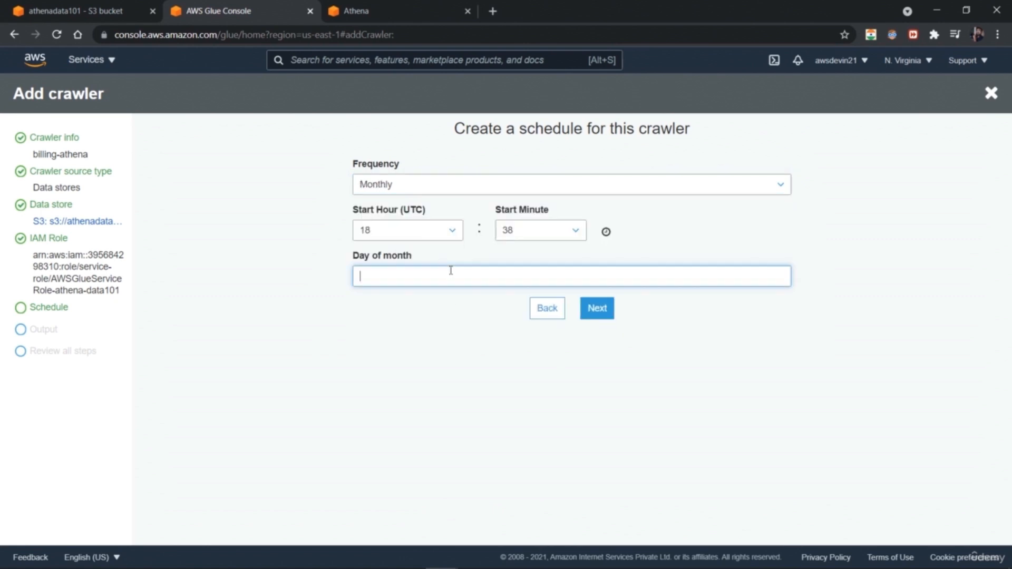
pyautogui.write('30')
pyautogui.press('BackSpace')
pyautogui.press('BackSpace')
pyautogui.write('27')
pyautogui.press('BackSpace')
pyautogui.press('BackSpace')
# Look at the Custom frequency, then set the crawler schedule to Run on demand and continue to the output settings
pyautogui.click(464, 189)
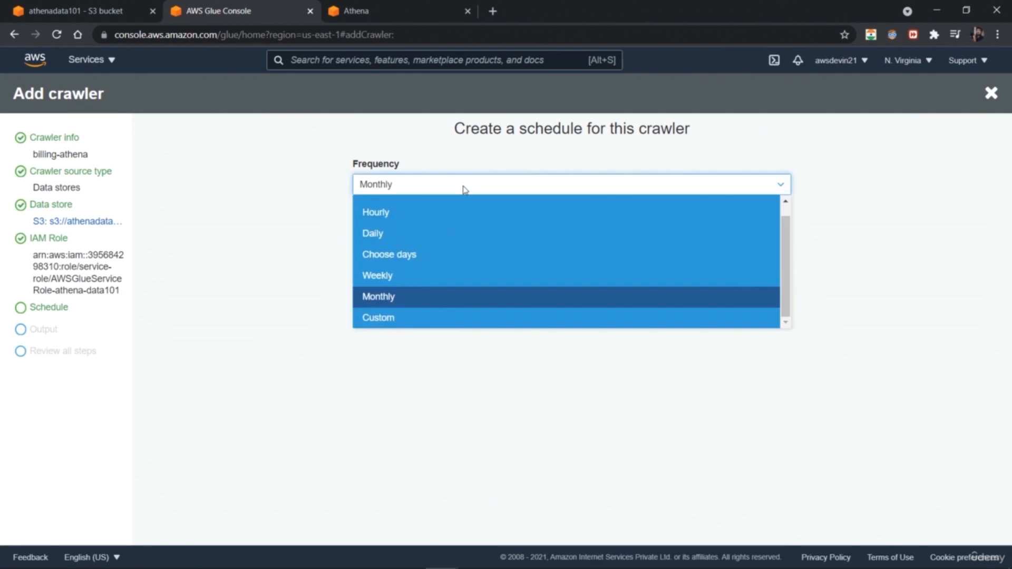
pyautogui.click(440, 317)
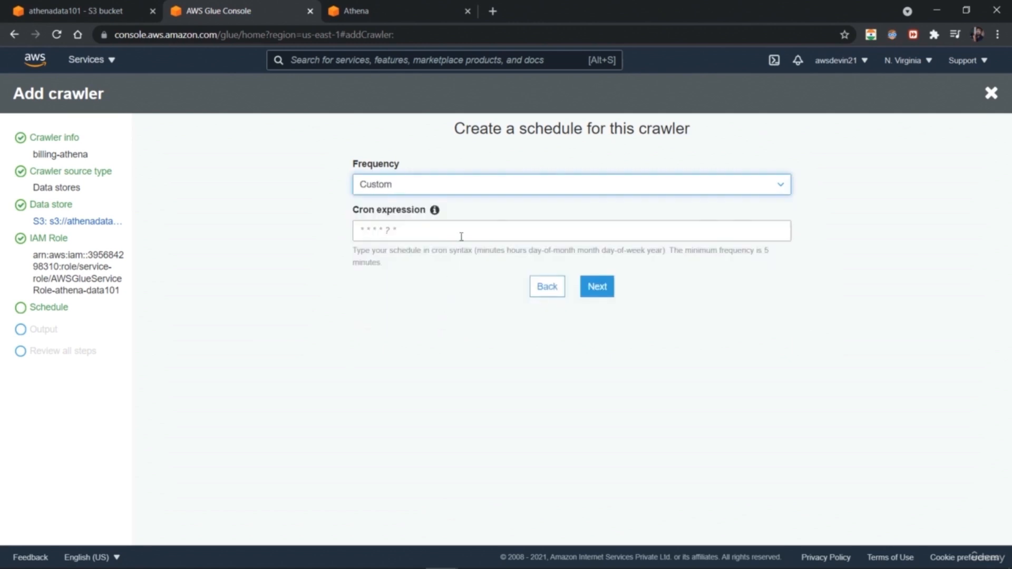
pyautogui.click(481, 188)
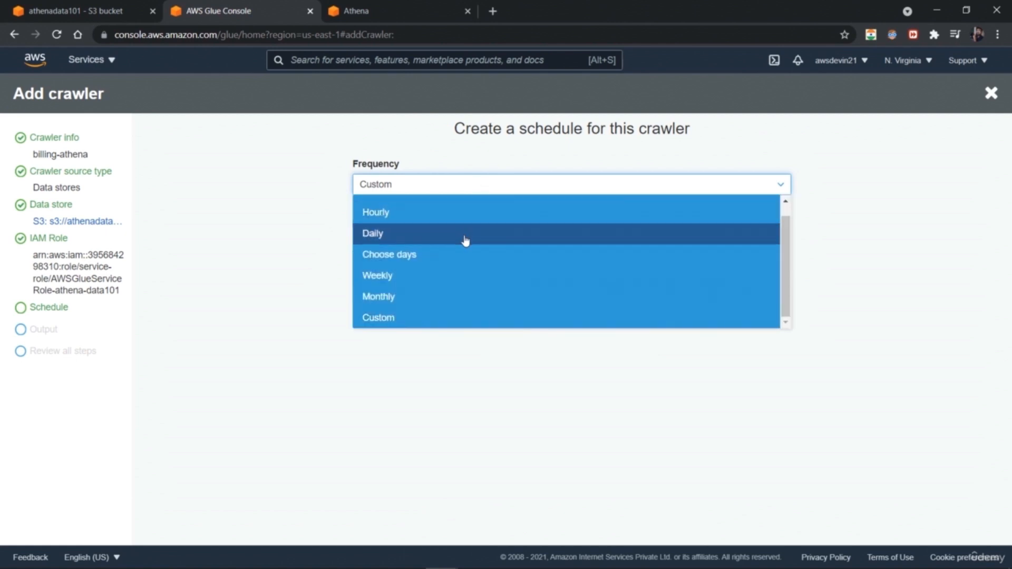
pyautogui.scroll(2, 685, 232)
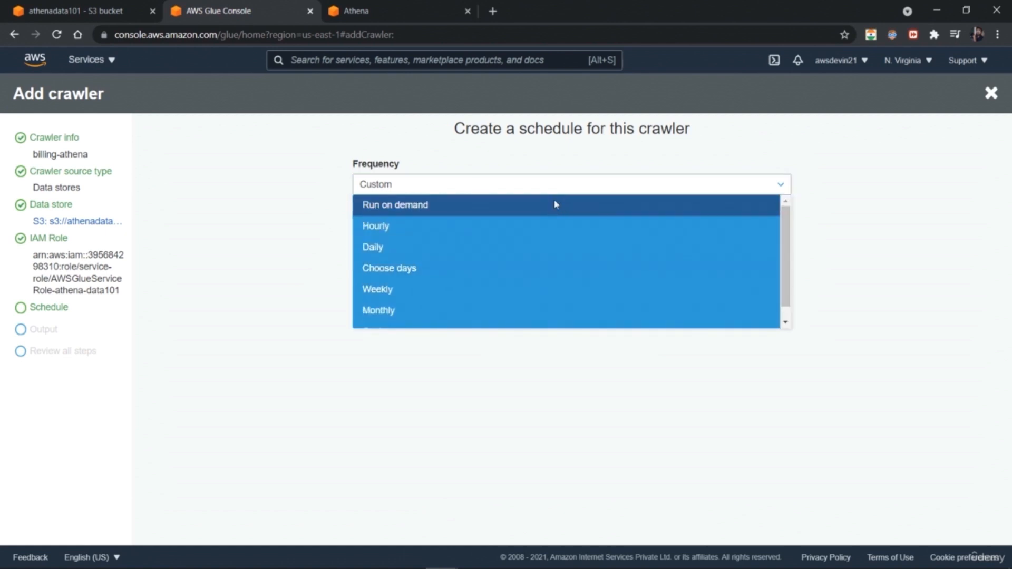
pyautogui.click(554, 205)
pyautogui.click(606, 220)
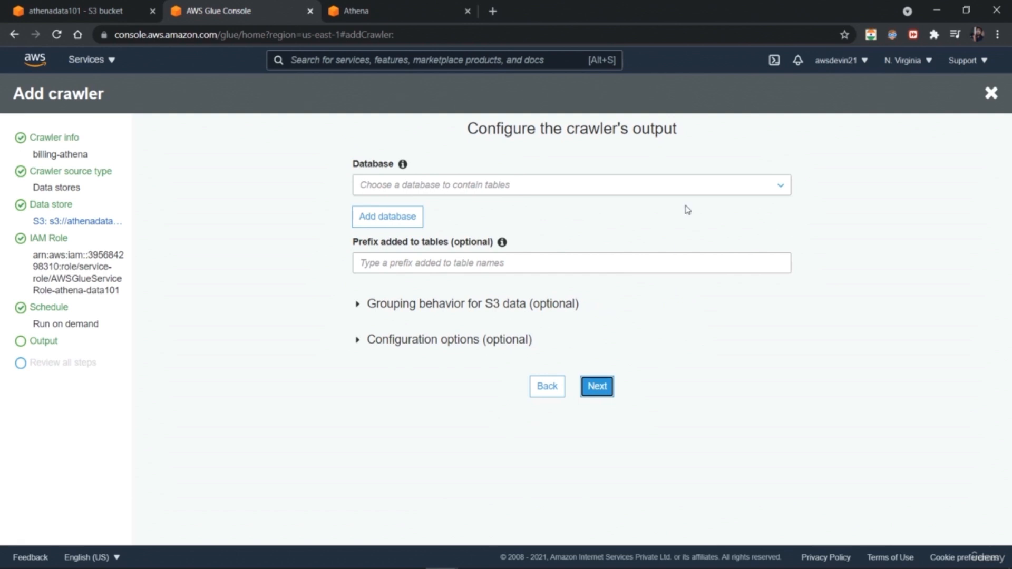
# Open the form for adding a database and examine its optional description and location fields
pyautogui.click(712, 187)
pyautogui.click(387, 218)
pyautogui.click(389, 219)
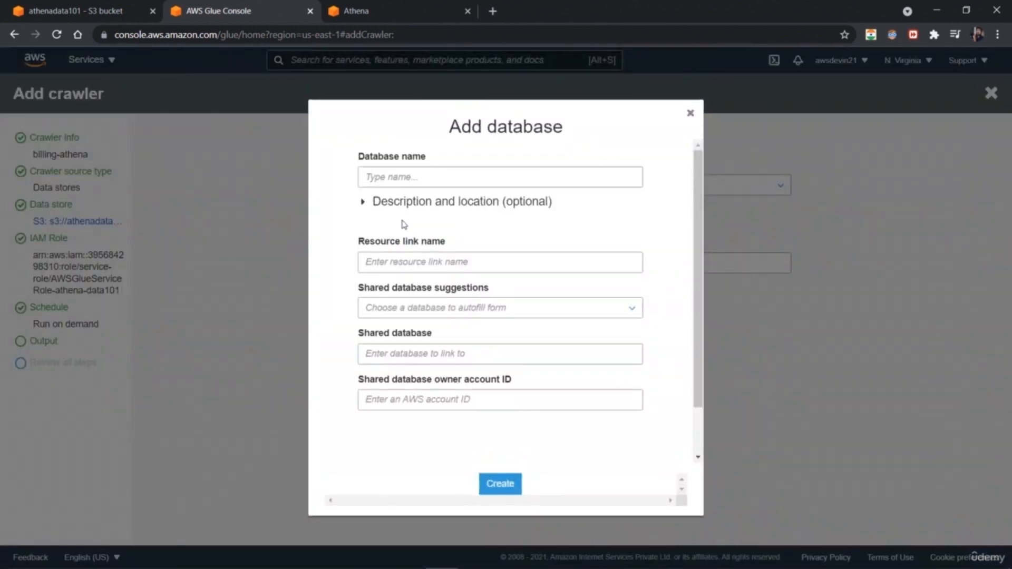
pyautogui.click(363, 203)
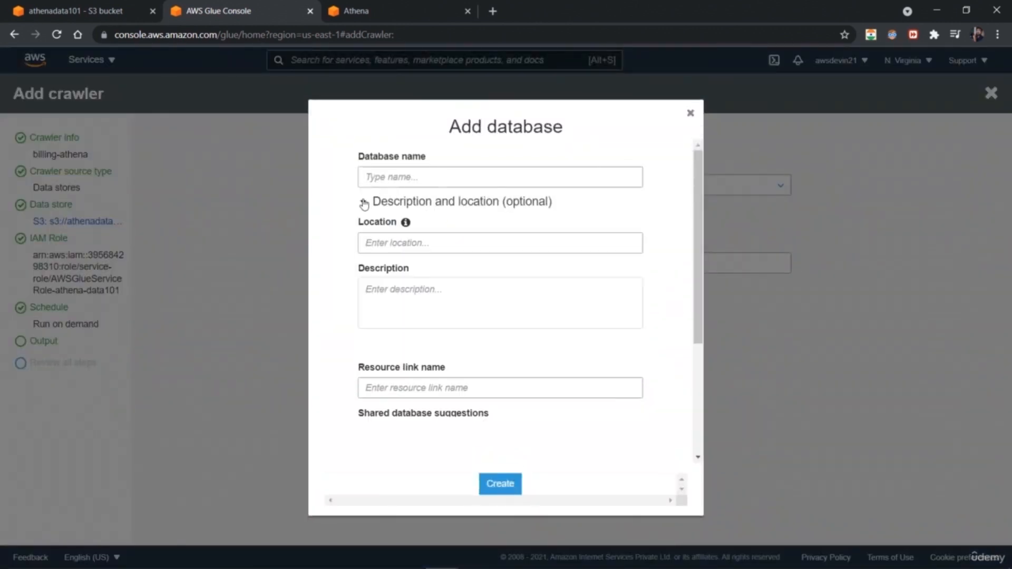
pyautogui.click(363, 203)
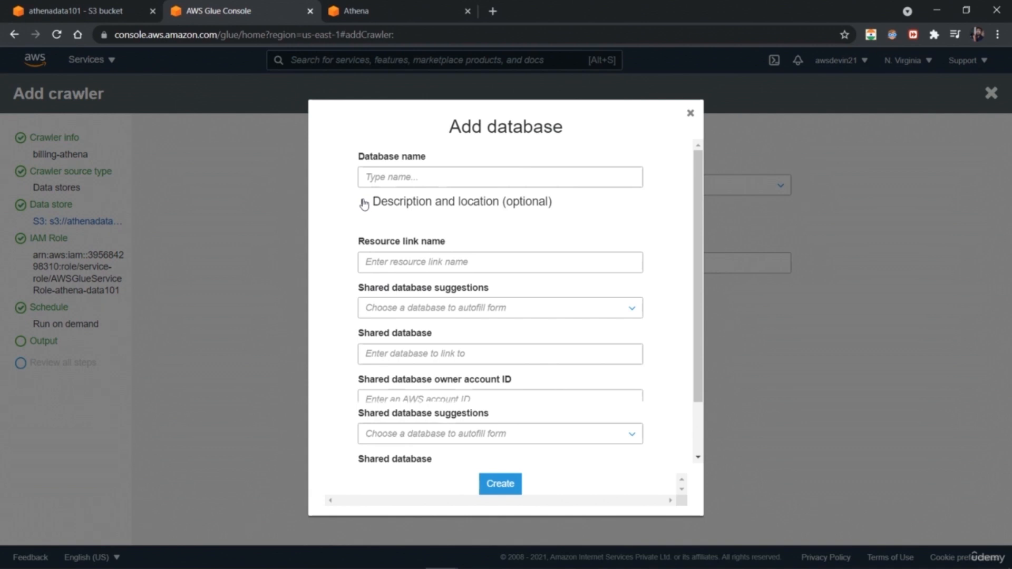
pyautogui.click(428, 180)
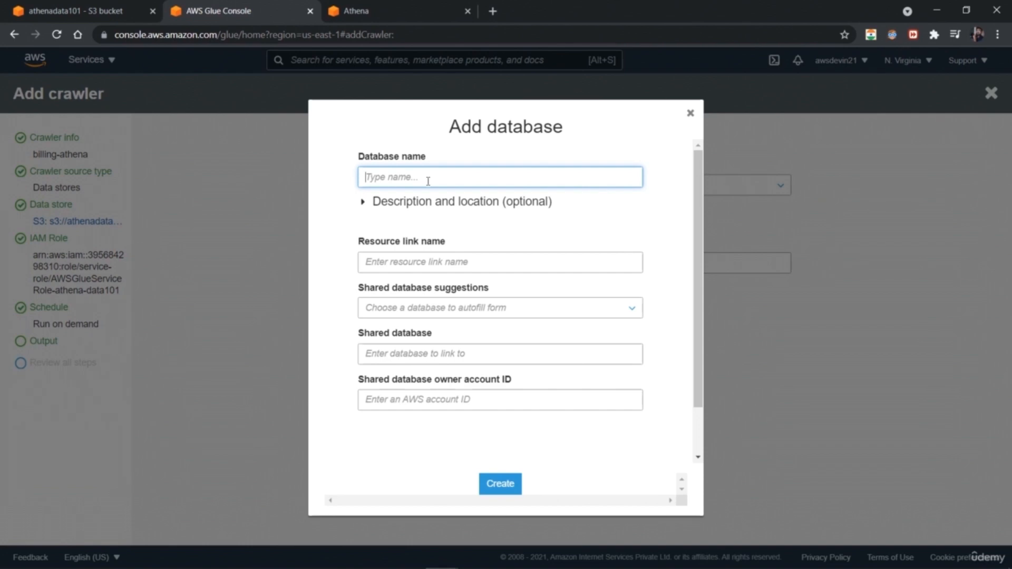
# Check the contents of the dataset folder in S3 bucket athenadata101, return to the Glue console and dismiss the database form
pyautogui.click(73, 10)
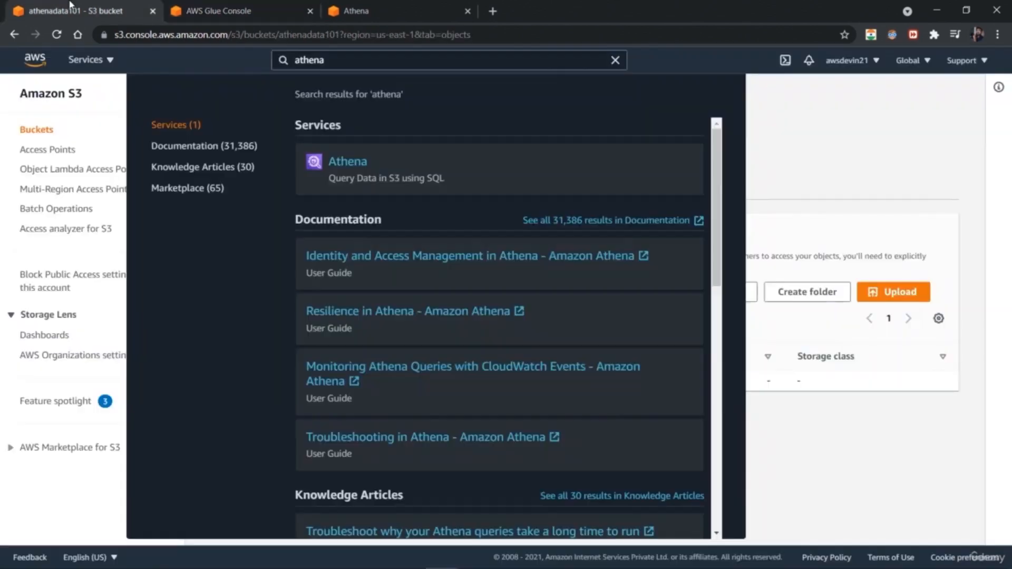
pyautogui.click(888, 120)
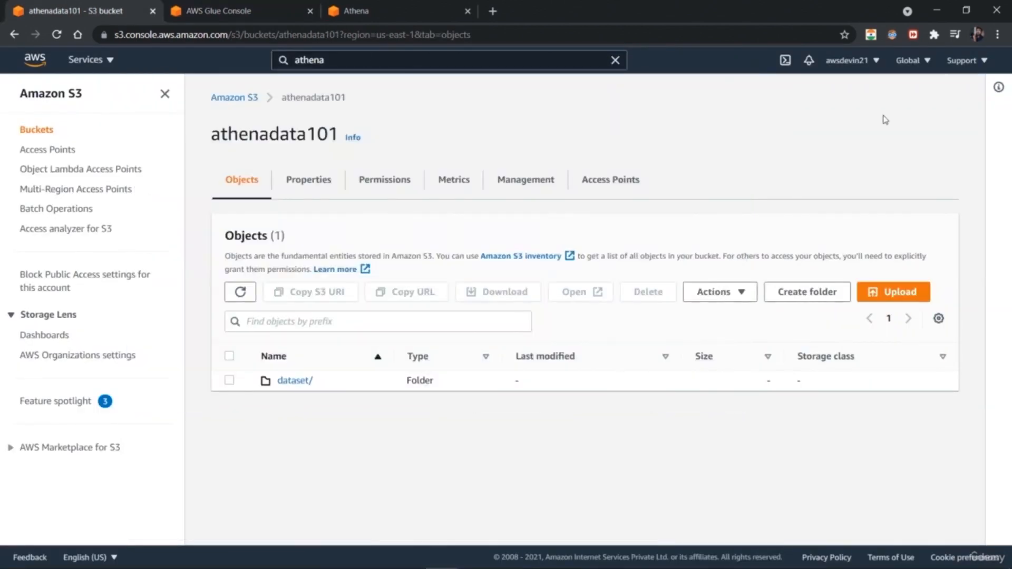
pyautogui.click(295, 380)
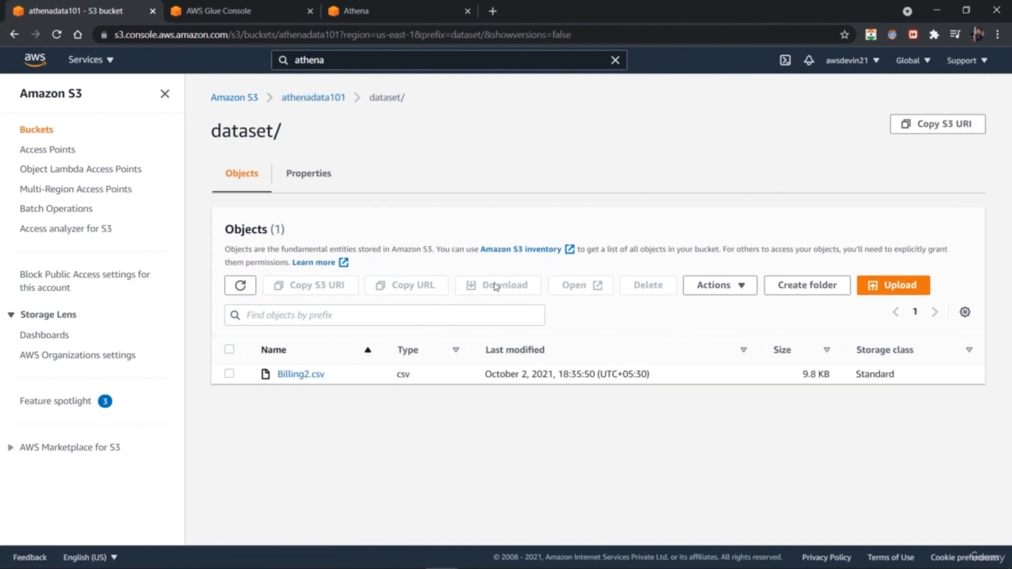
pyautogui.click(289, 7)
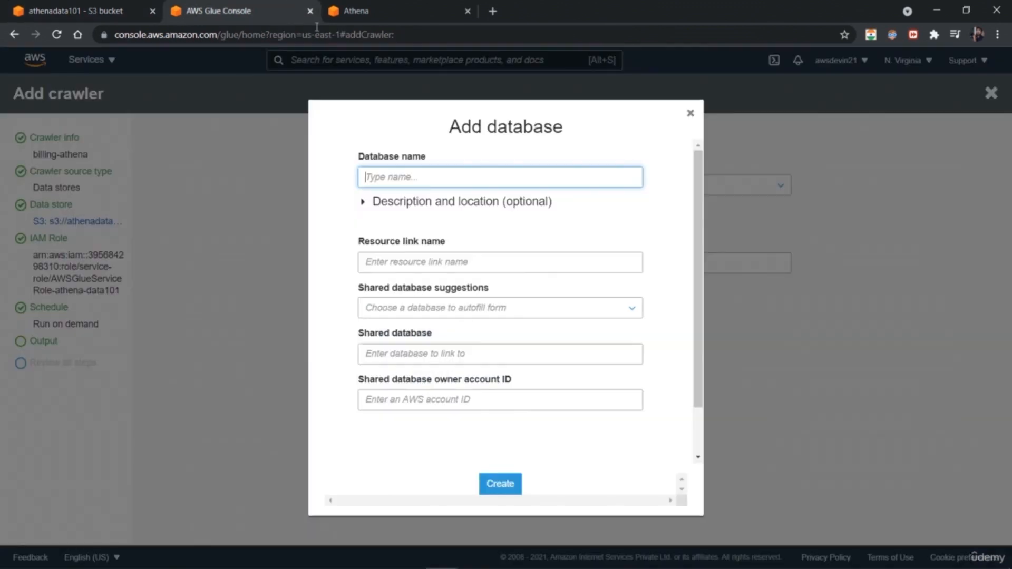
pyautogui.click(690, 113)
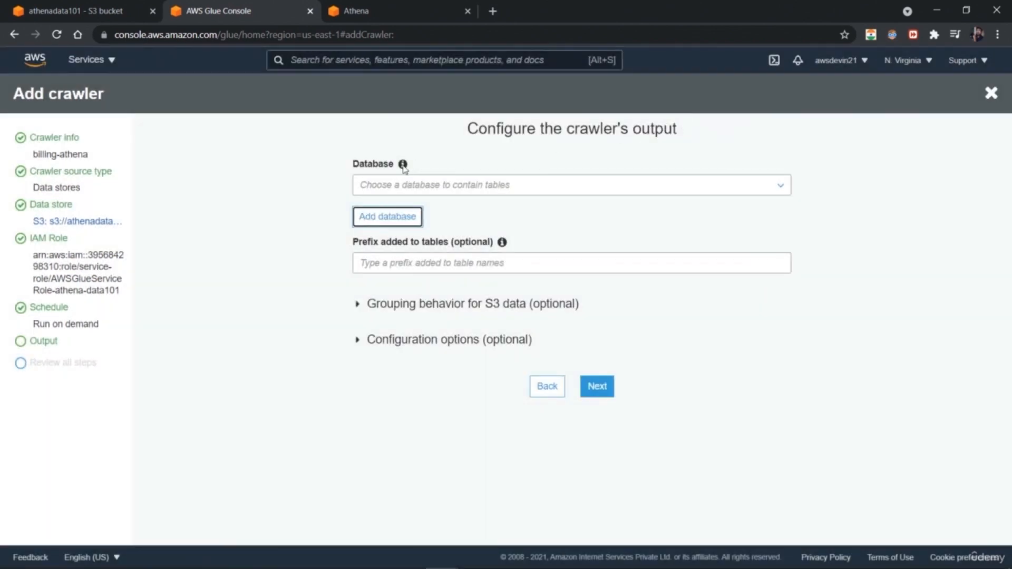
# Read the hint on the output database and create a new database named athena101 for the crawler's tables
pyautogui.moveTo(404, 168)
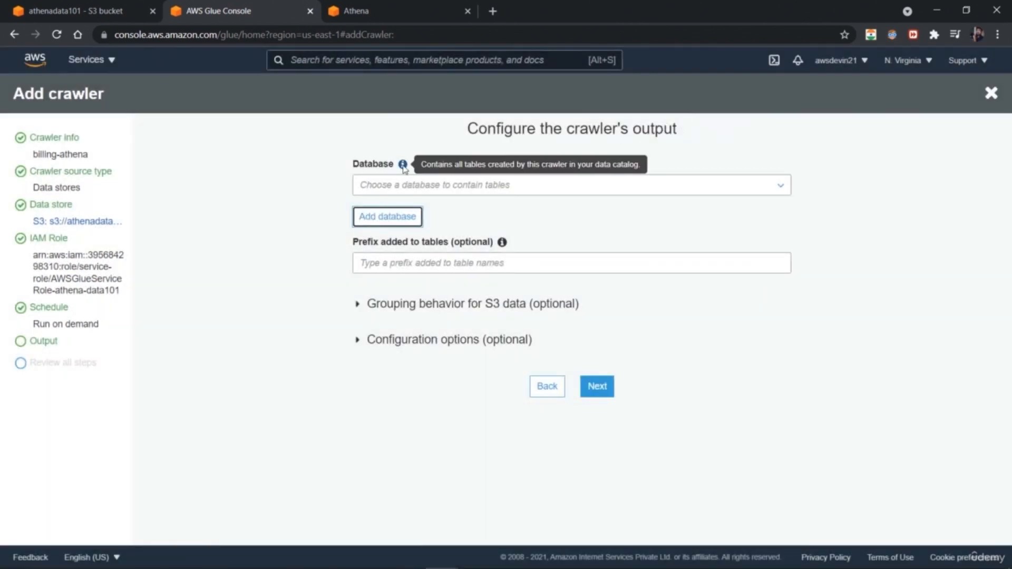
pyautogui.click(422, 192)
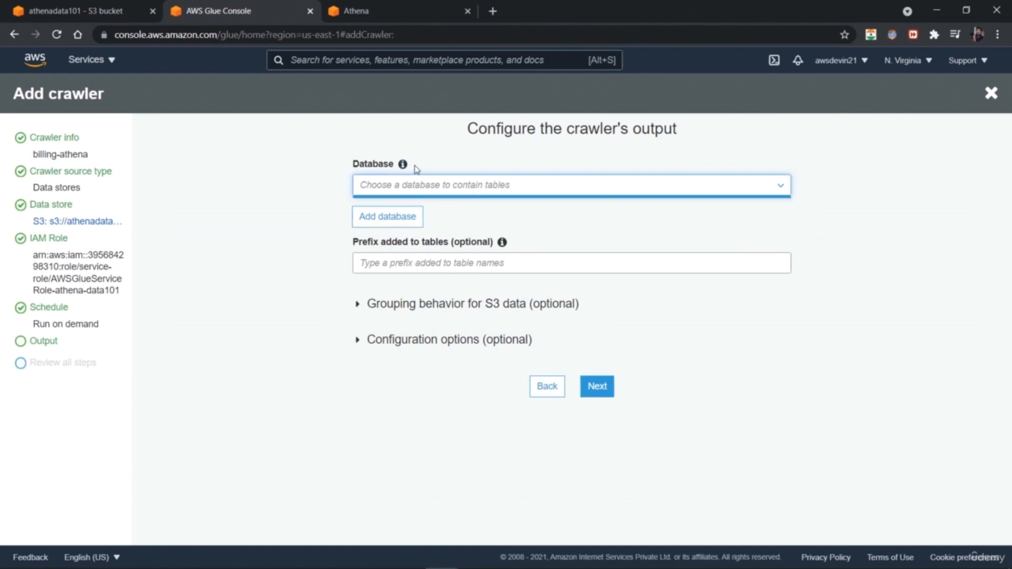
pyautogui.moveTo(400, 166)
pyautogui.click(399, 228)
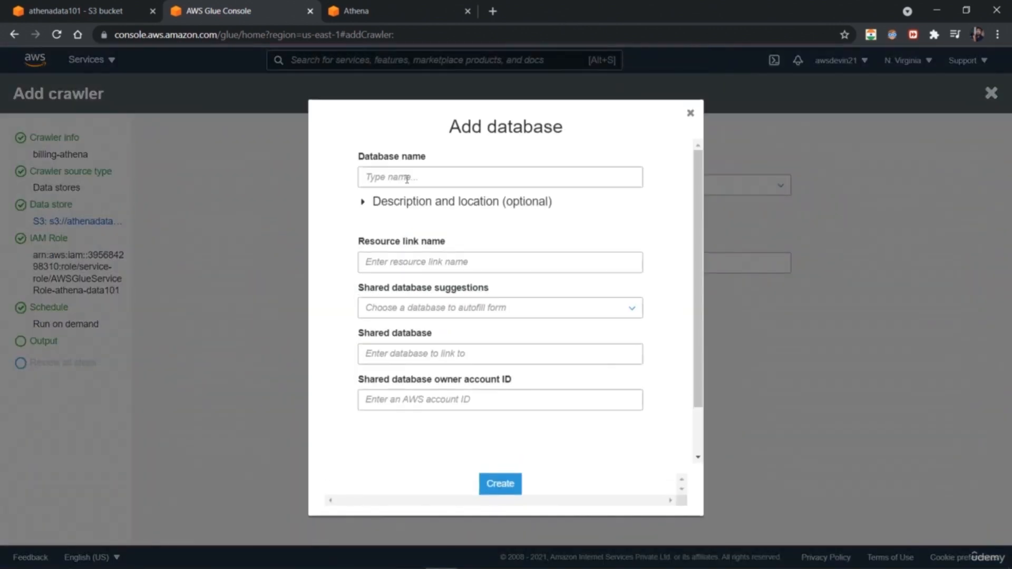
pyautogui.click(407, 178)
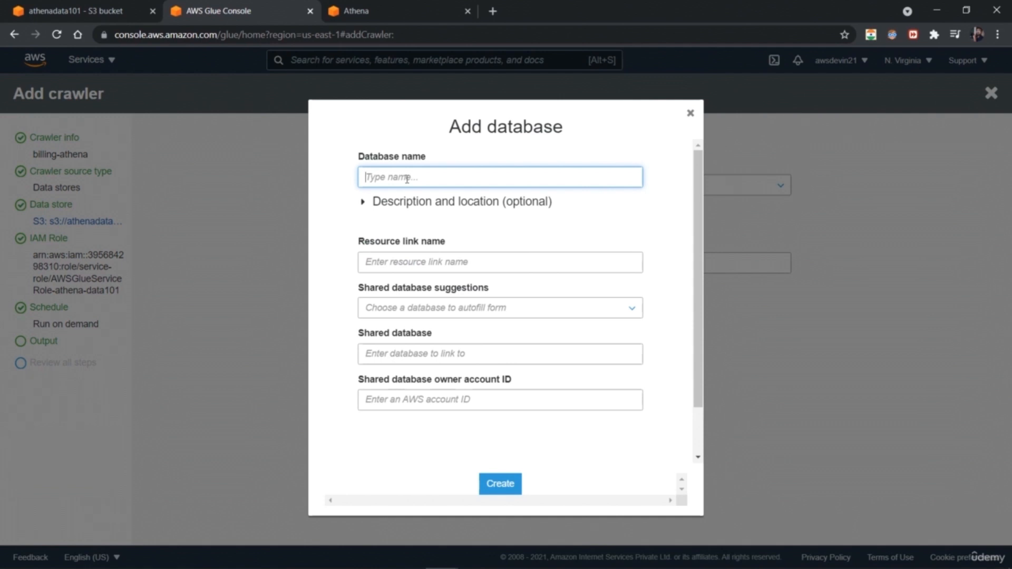
pyautogui.write('a')
pyautogui.press('BackSpace')
pyautogui.write('athena101')
pyautogui.click(362, 206)
pyautogui.click(363, 207)
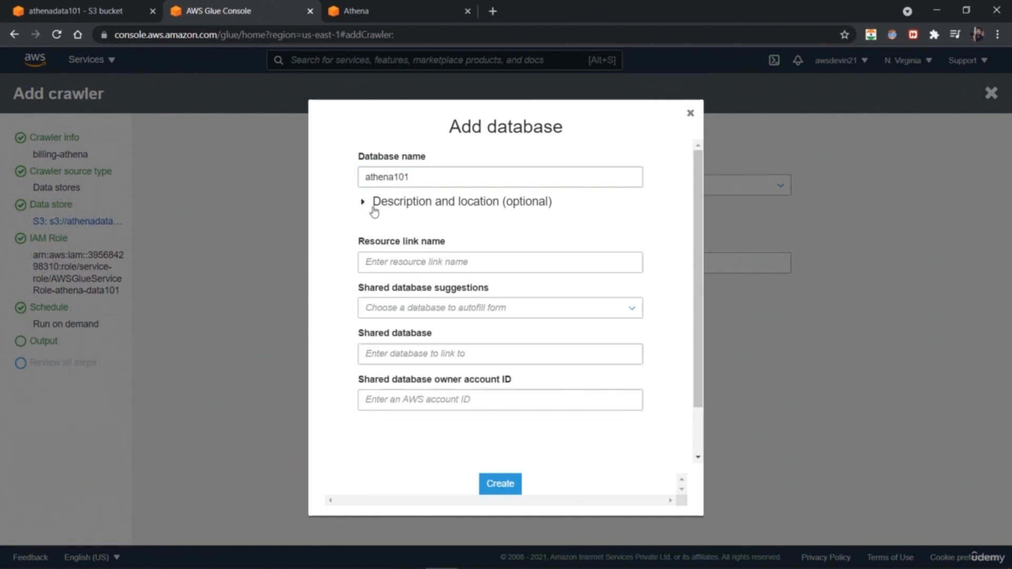
pyautogui.click(496, 495)
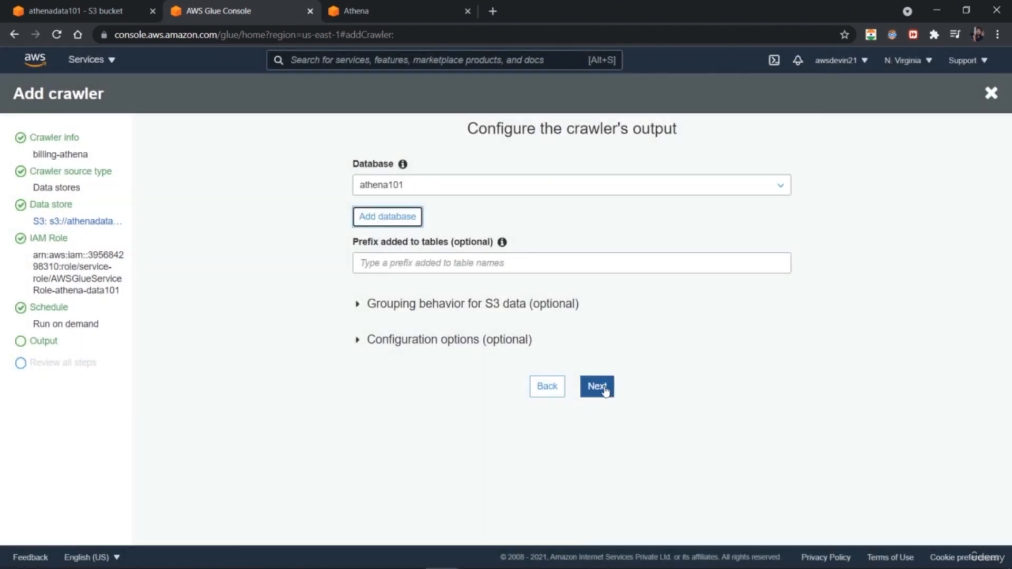
# Examine the optional S3 grouping behavior and configuration options of the crawler's output, and collapse both sections again
pyautogui.click(358, 306)
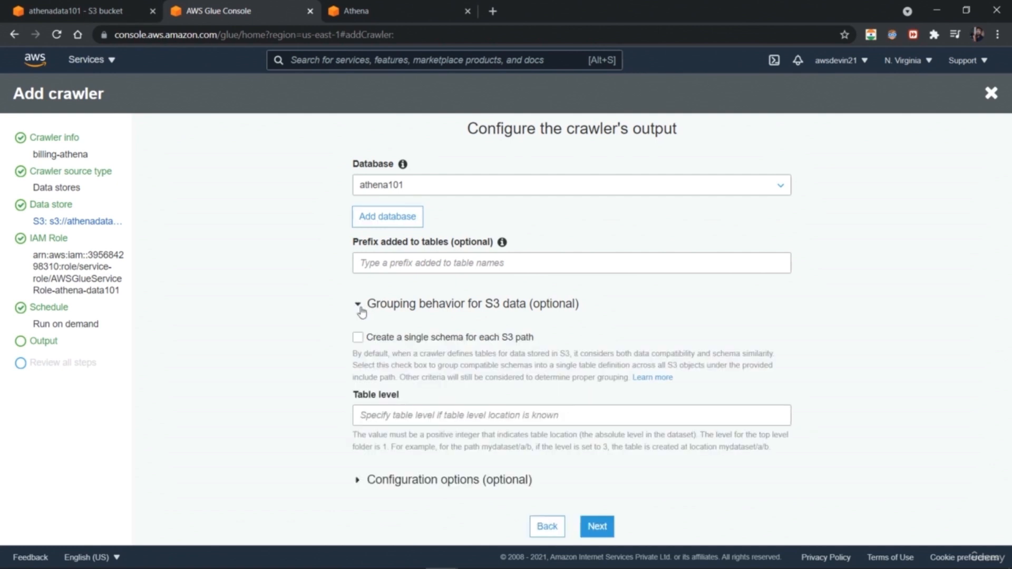
pyautogui.click(358, 342)
pyautogui.click(358, 340)
pyautogui.click(381, 481)
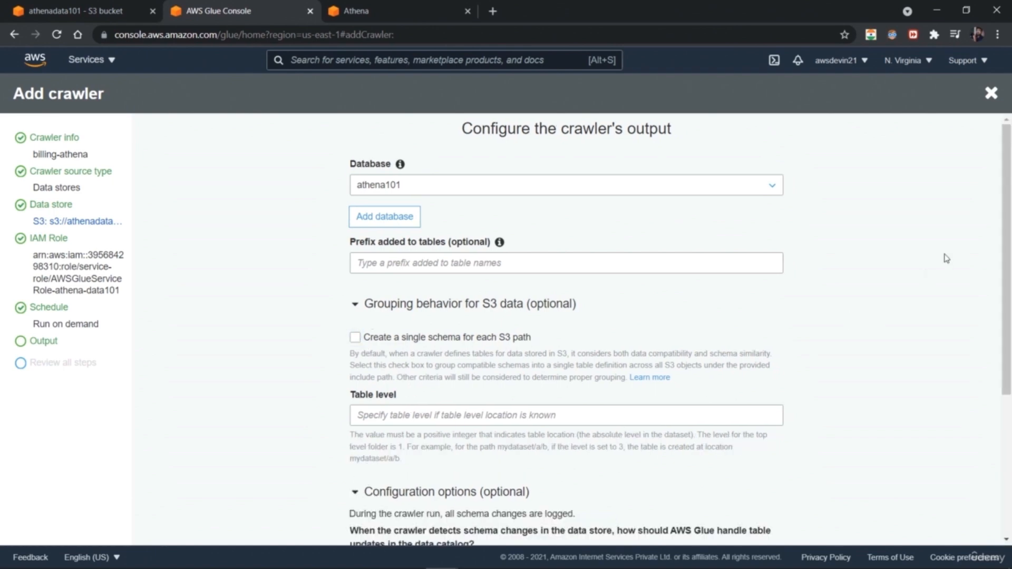
pyautogui.scroll(-4, 947, 259)
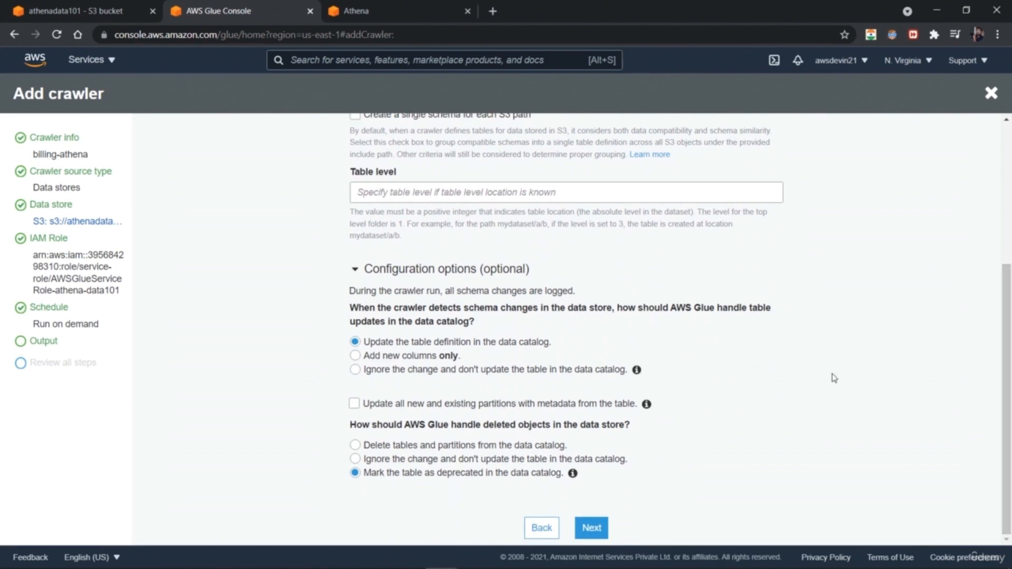
pyautogui.click(354, 271)
pyautogui.click(354, 296)
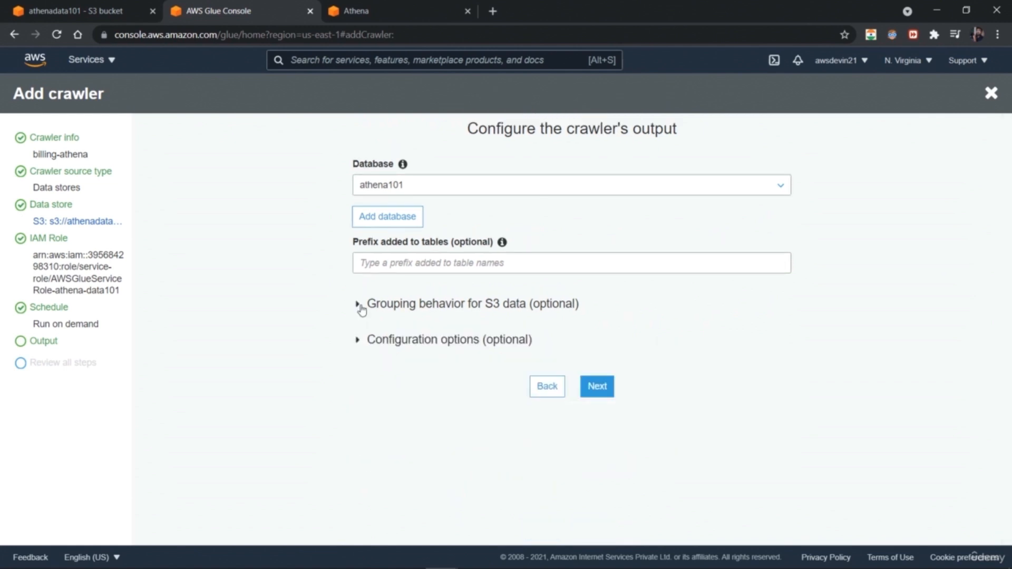
pyautogui.click(356, 341)
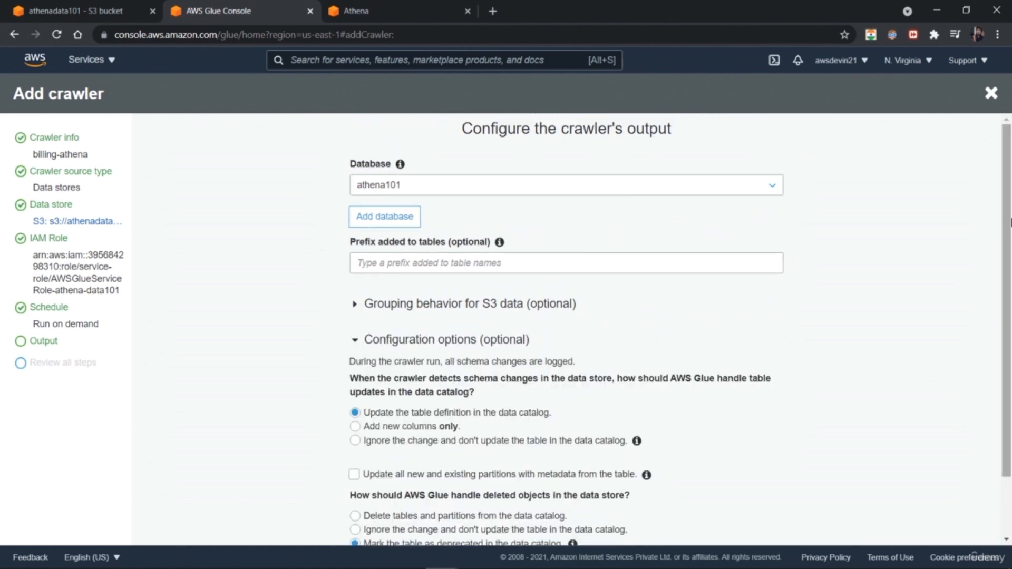
pyautogui.moveTo(1010, 271); pyautogui.dragTo(995, 316)
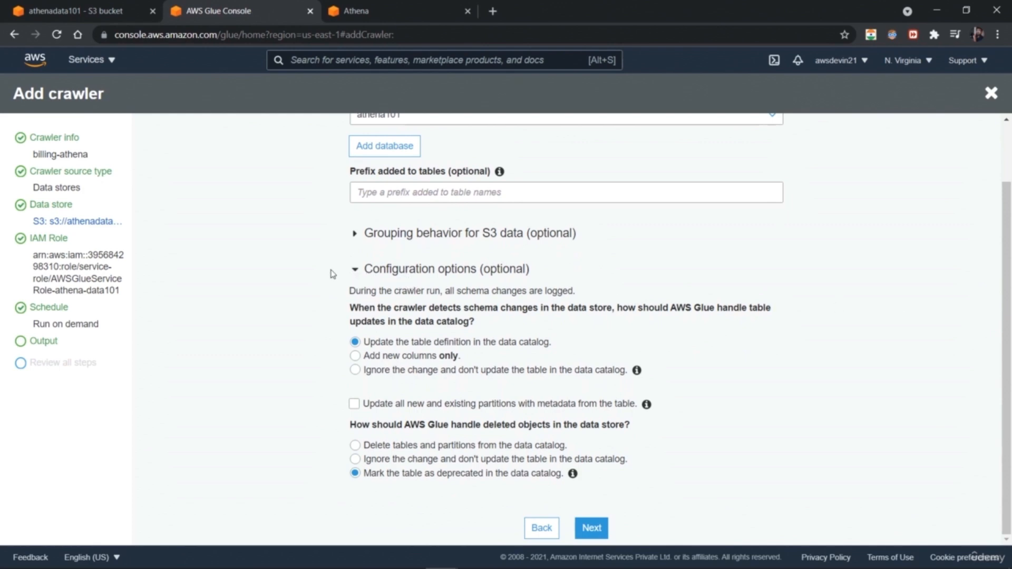
pyautogui.click(354, 269)
# Accept the output settings, review the crawler summary and finish creating the crawler
pyautogui.click(592, 388)
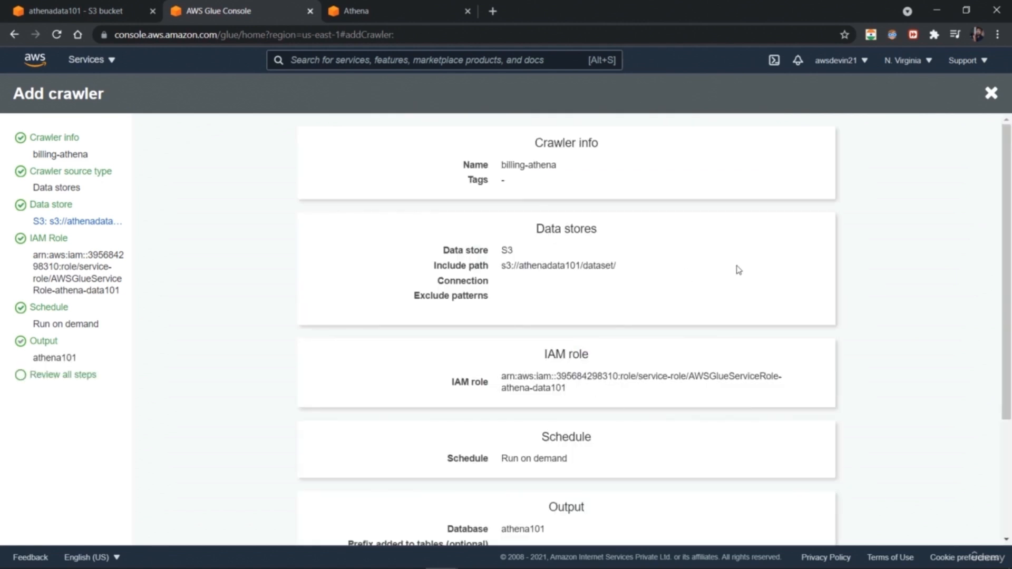
pyautogui.moveTo(1010, 153)
pyautogui.mouseDown()
pyautogui.moveTo(1009, 278)
pyautogui.moveTo(1010, 163)
pyautogui.mouseUp()
pyautogui.moveTo(1011, 200); pyautogui.dragTo(1006, 342)
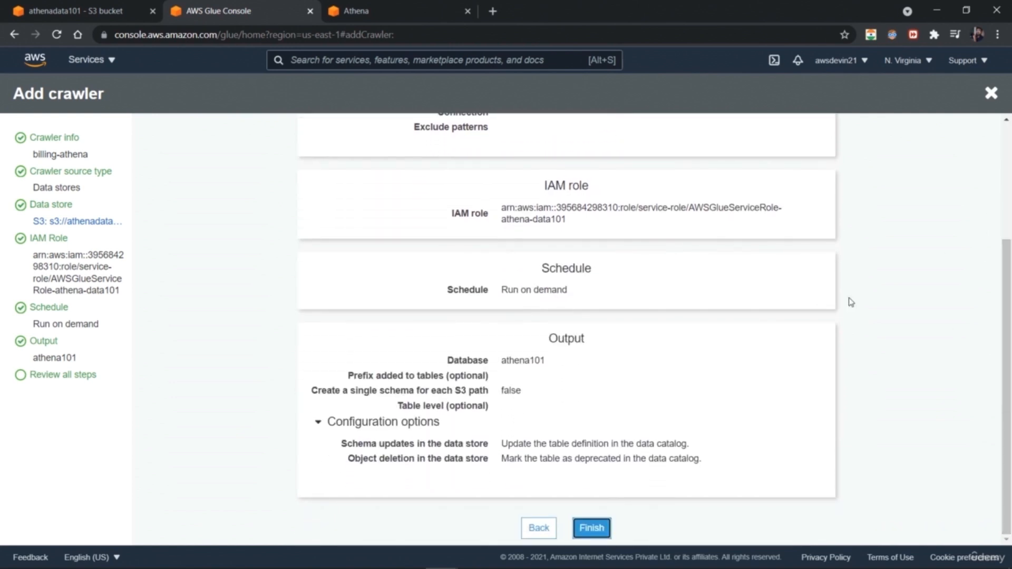
pyautogui.click(601, 530)
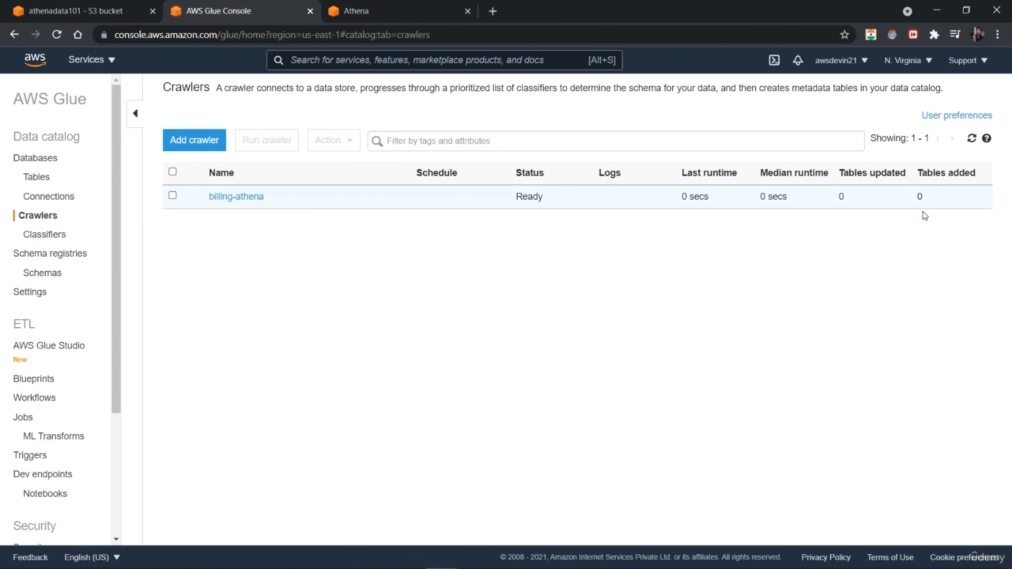
# Refresh the crawler list and look at the actions available for the billing-athena crawler
pyautogui.click(972, 138)
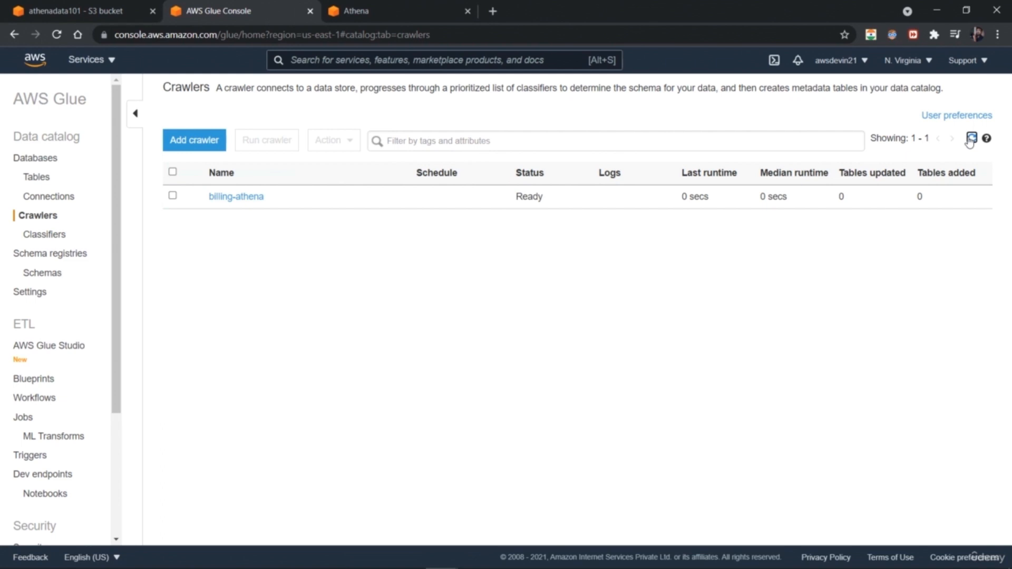
pyautogui.click(172, 196)
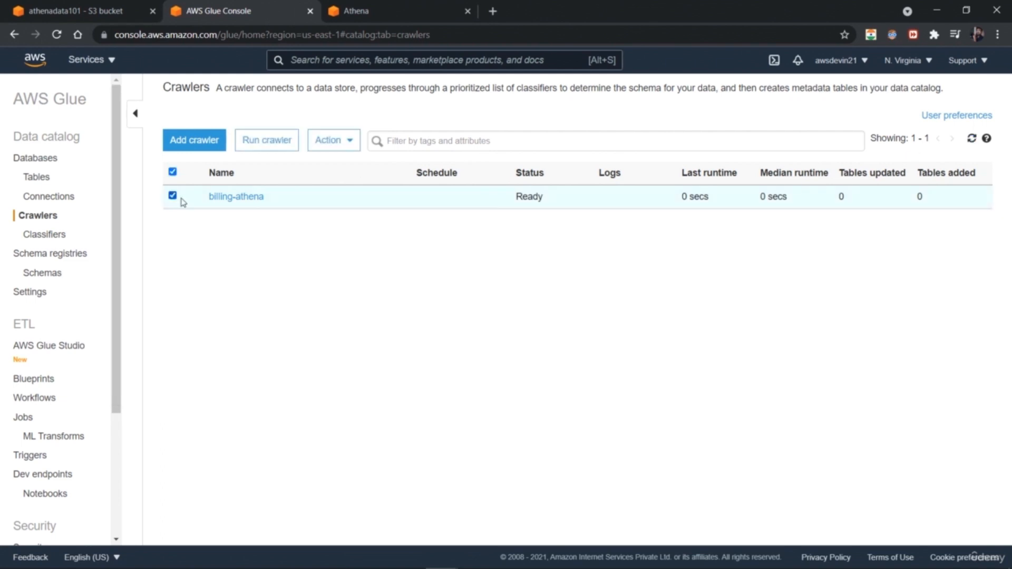
pyautogui.click(346, 141)
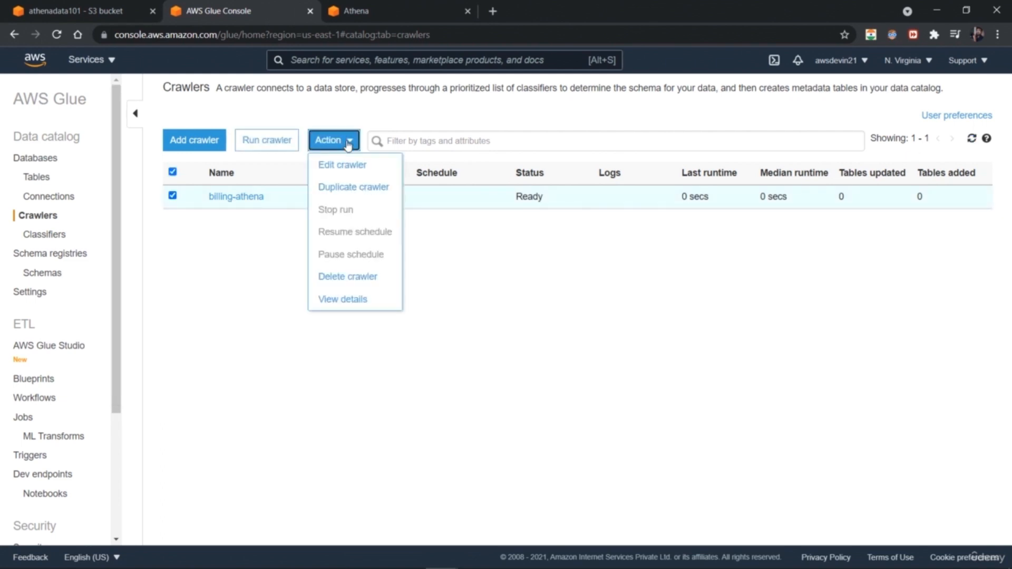
pyautogui.click(348, 142)
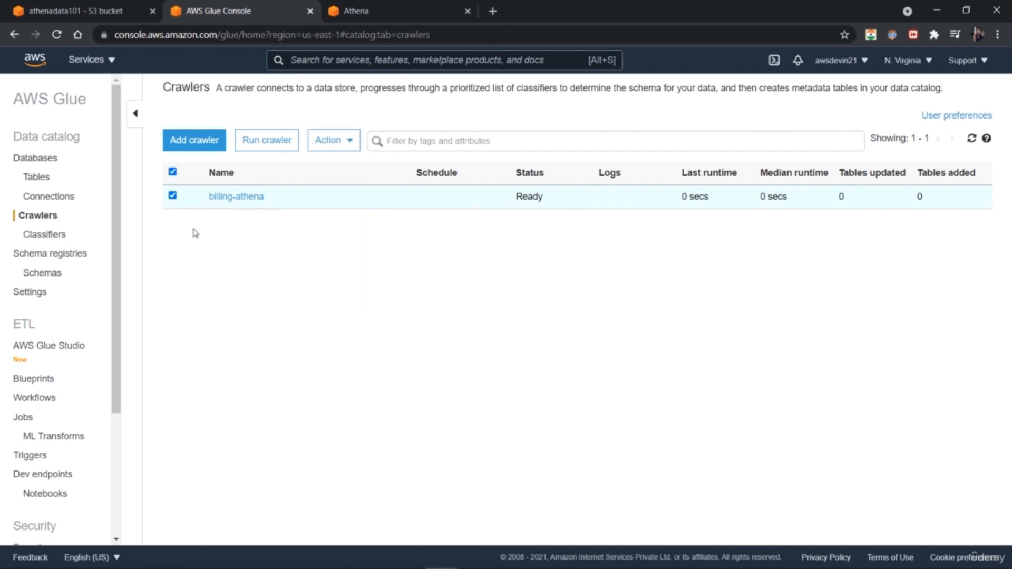
pyautogui.click(173, 197)
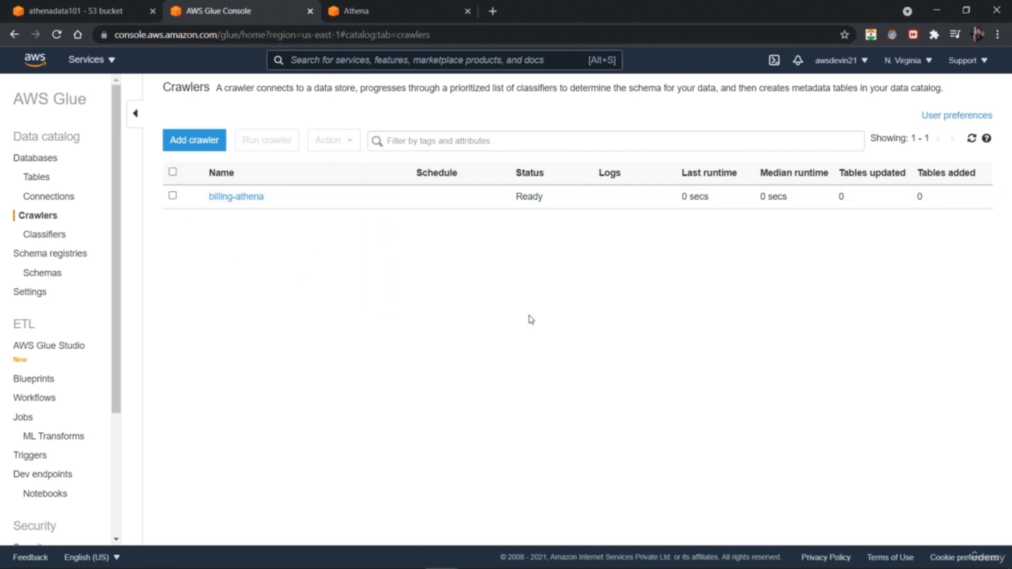
# Check the status of the billing-athena crawler and run it
pyautogui.moveTo(504, 199); pyautogui.dragTo(562, 205)
pyautogui.click(537, 295)
pyautogui.click(176, 196)
pyautogui.click(269, 150)
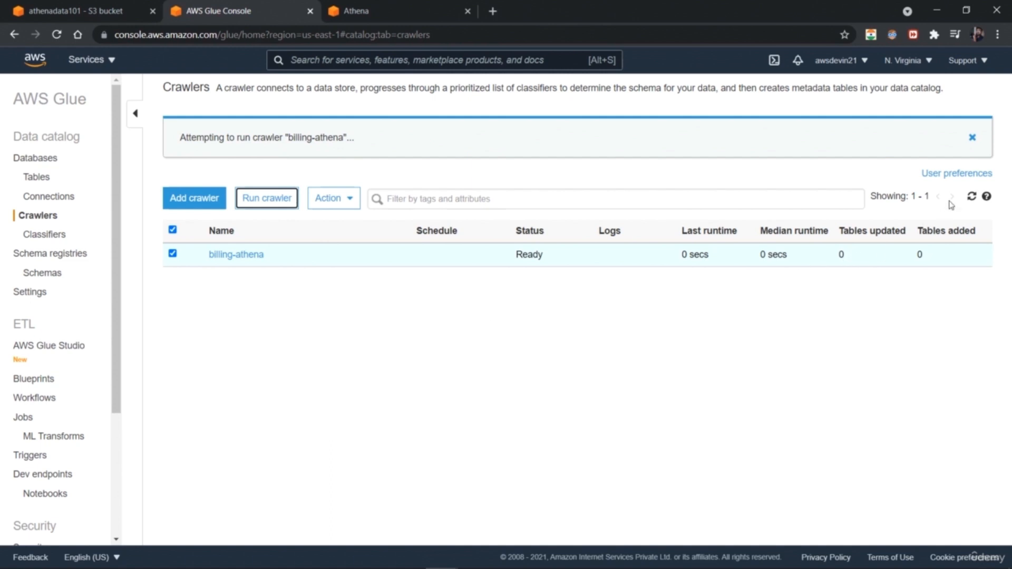
# Refresh the crawler list to follow the billing-athena run until it completes
pyautogui.click(972, 196)
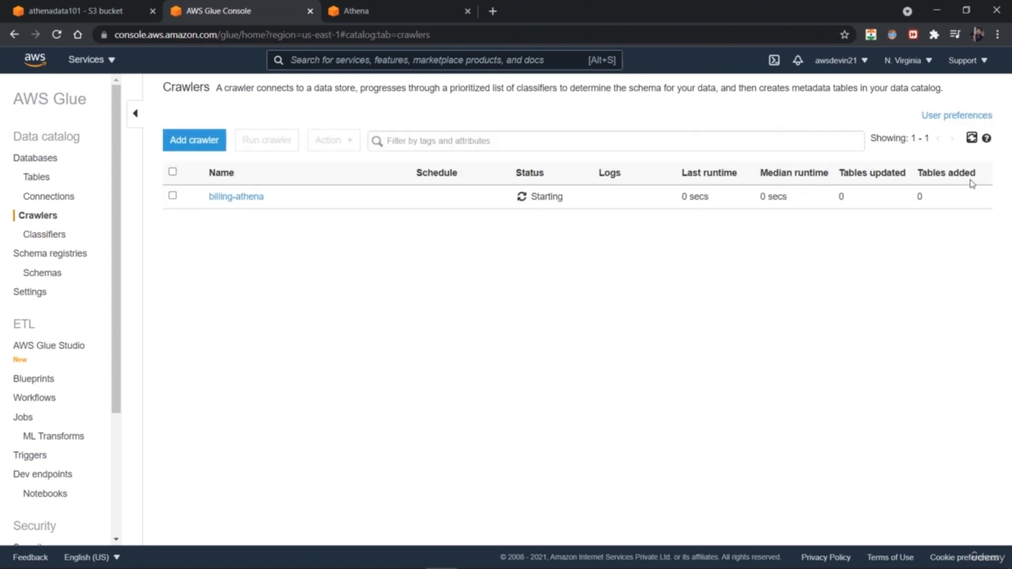
pyautogui.click(972, 138)
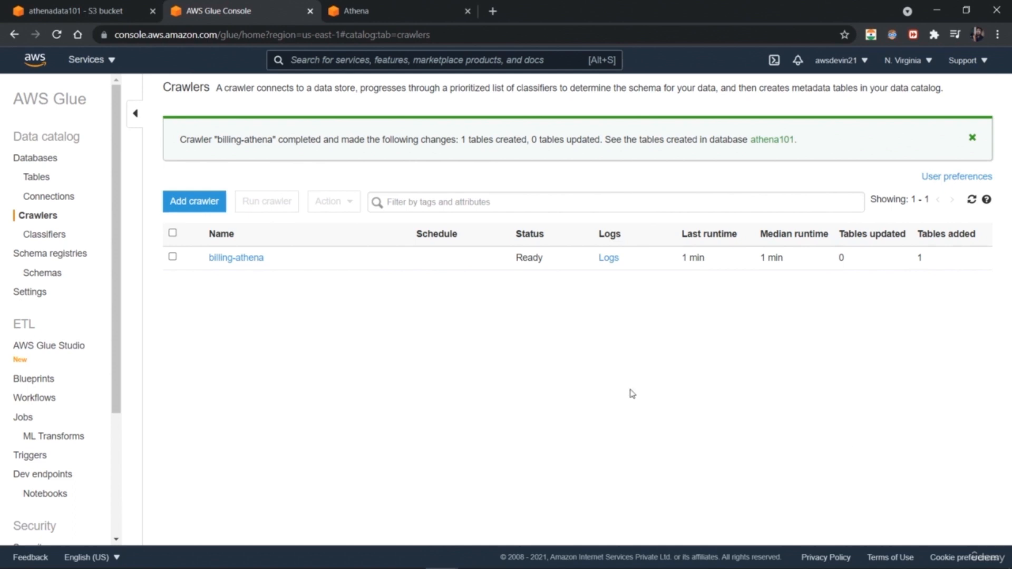
# Open the dataset table in the Glue data catalog and review its details and column schema
pyautogui.click(46, 160)
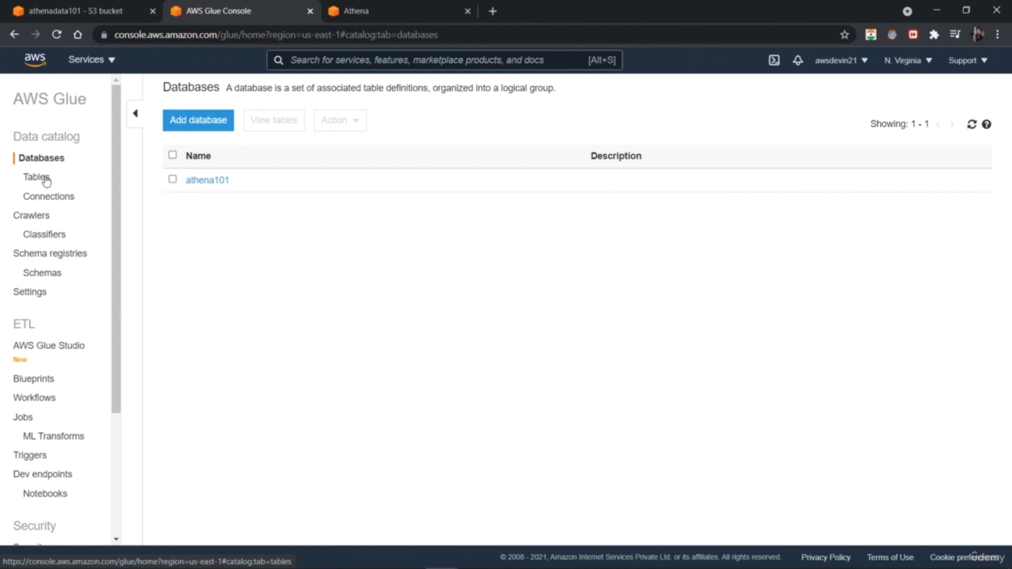
pyautogui.click(46, 179)
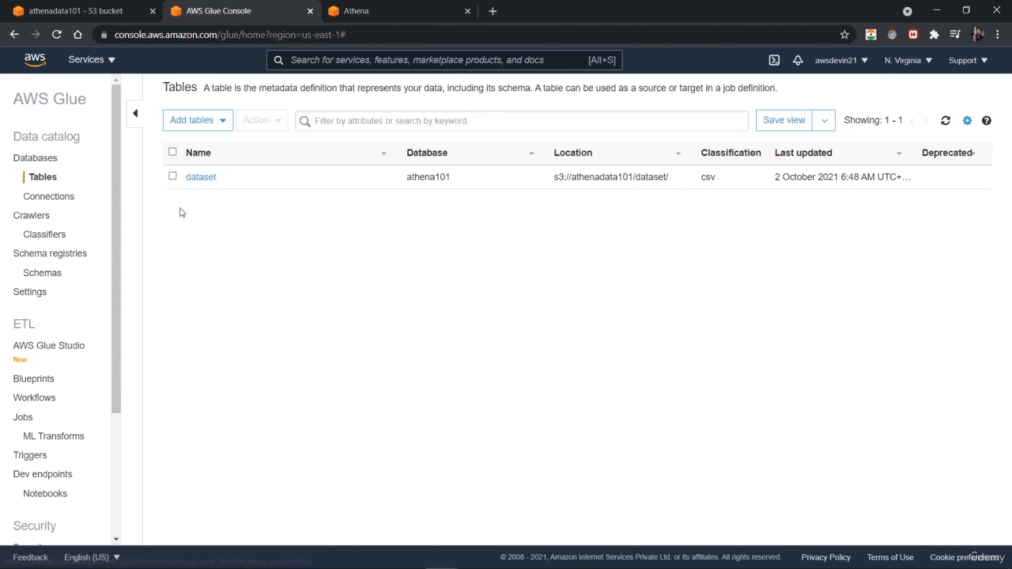
pyautogui.click(201, 178)
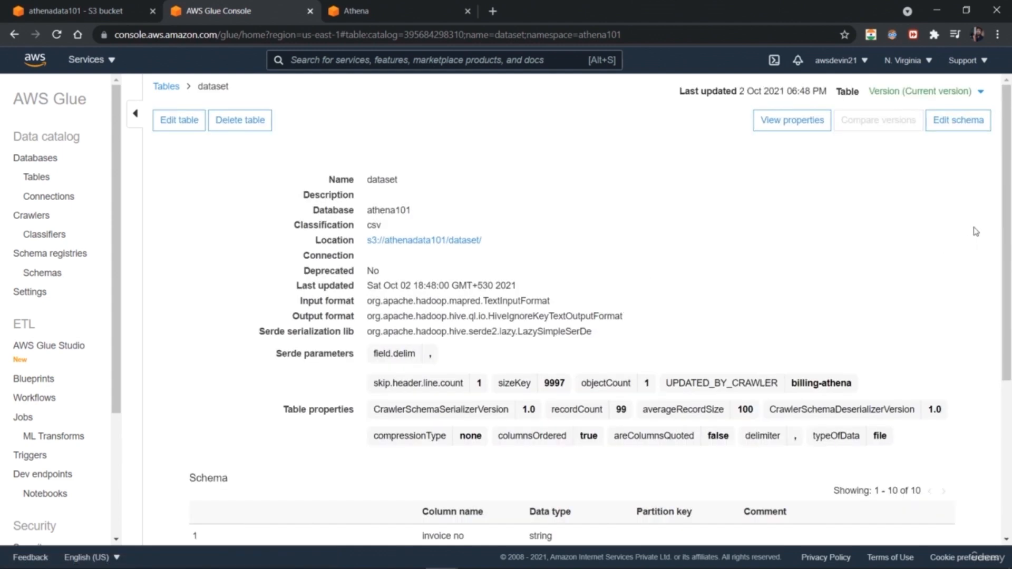
pyautogui.moveTo(1009, 247); pyautogui.dragTo(1010, 404)
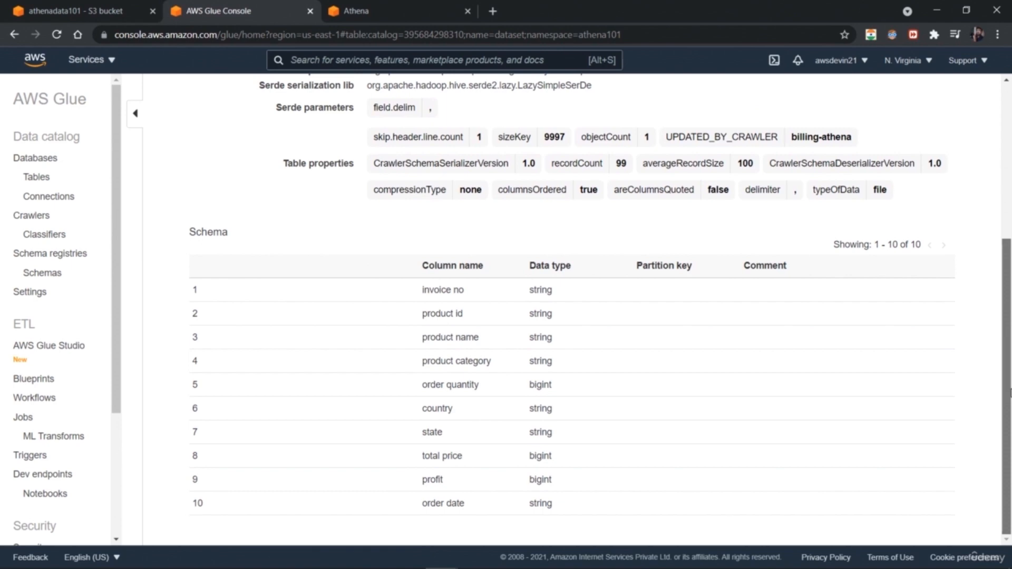
pyautogui.scroll(5, 1009, 393)
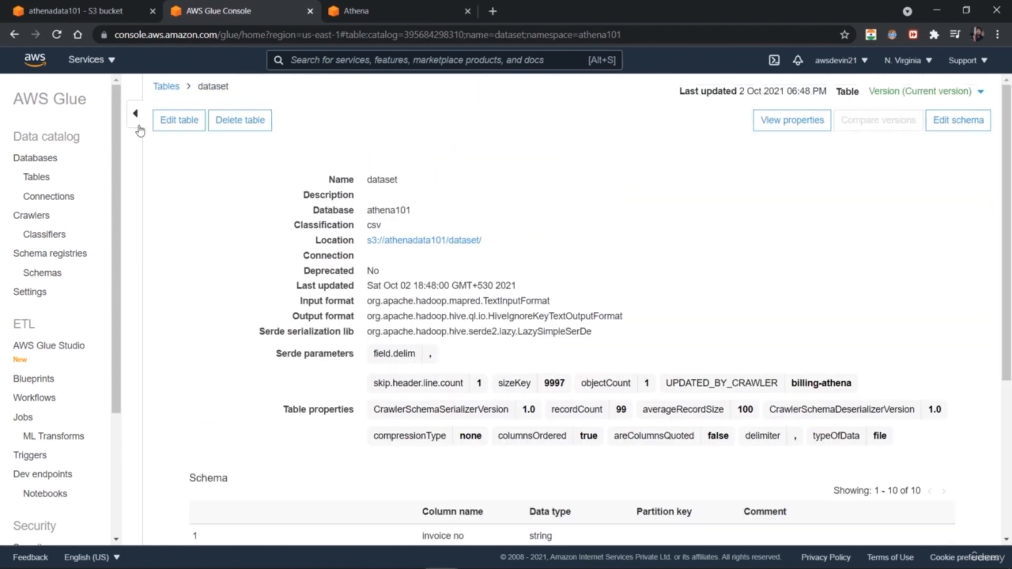
# Examine the editable details of the dataset table down to its last table property, and close them without changes
pyautogui.click(191, 127)
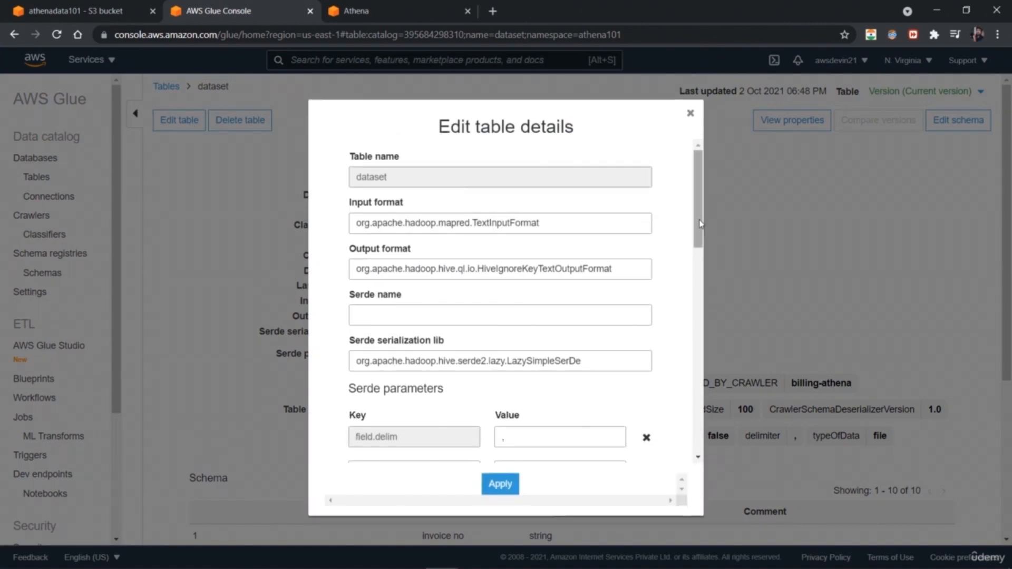
pyautogui.moveTo(700, 225); pyautogui.dragTo(729, 442)
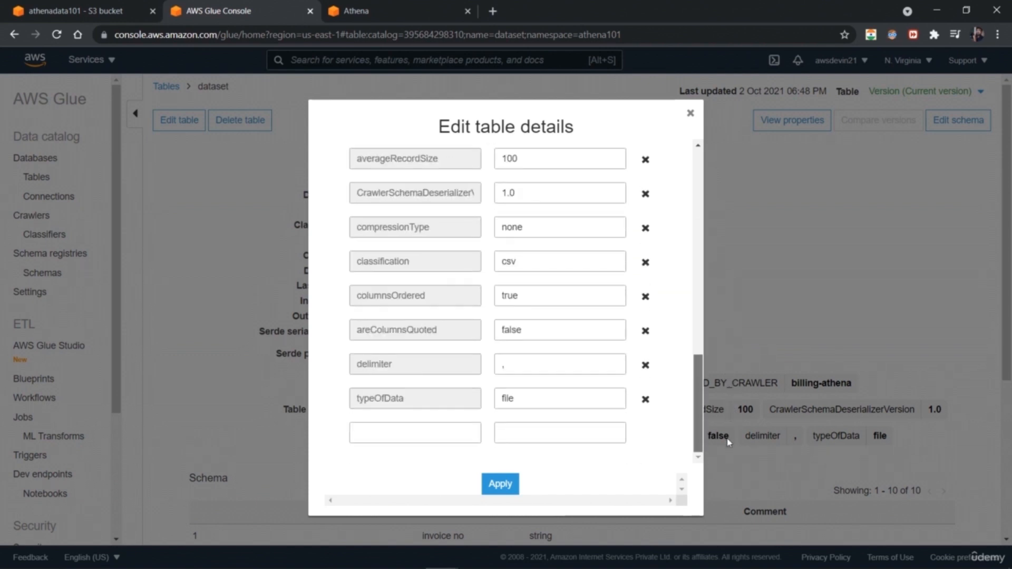
pyautogui.click(691, 114)
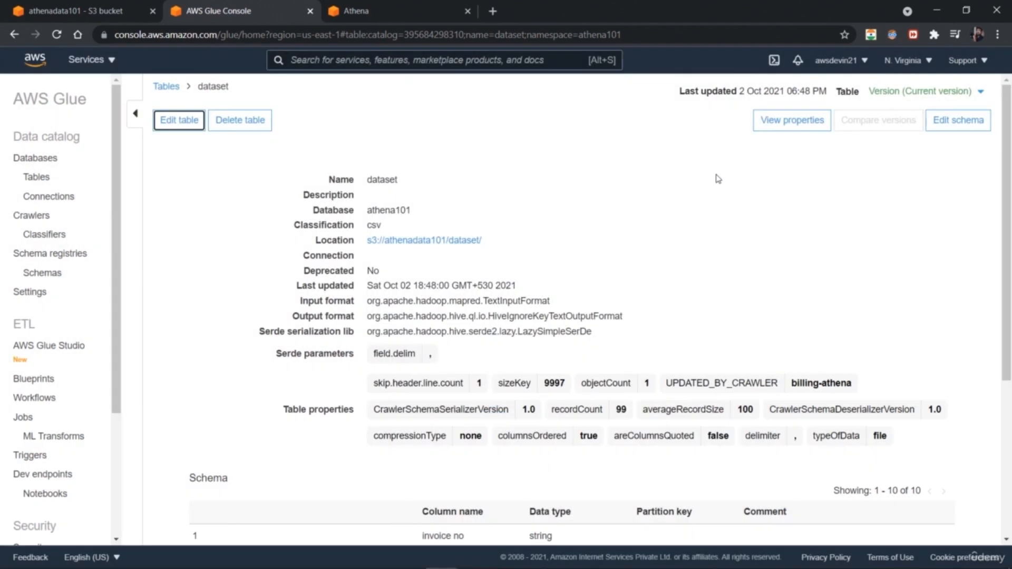
# Read through the dataset table's JSON properties from start to end and close them
pyautogui.click(773, 128)
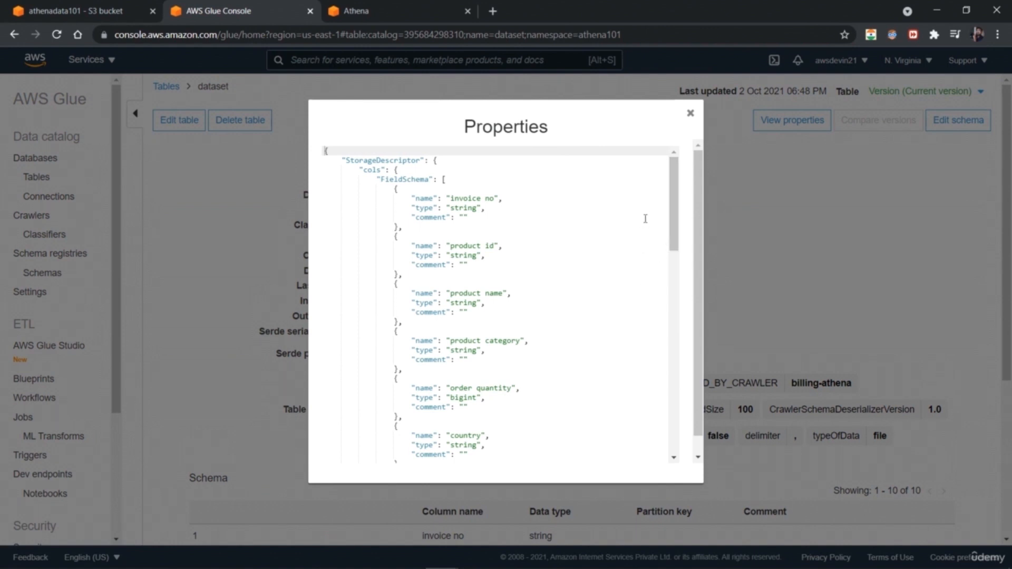
pyautogui.moveTo(673, 236); pyautogui.dragTo(684, 427)
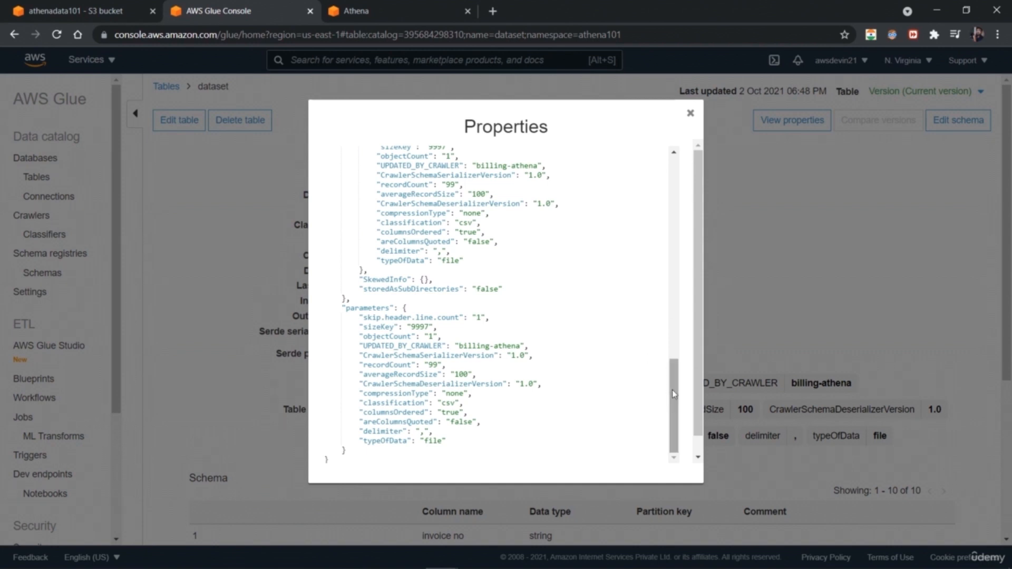
pyautogui.moveTo(673, 400); pyautogui.dragTo(671, 156)
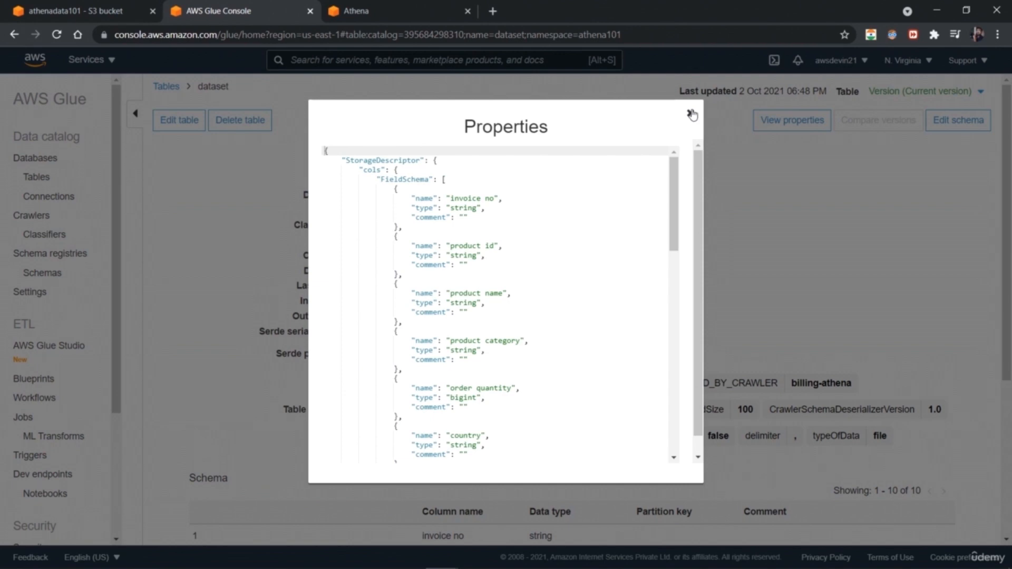
pyautogui.click(692, 113)
# Open the dataset table's schema for editing
pyautogui.click(939, 126)
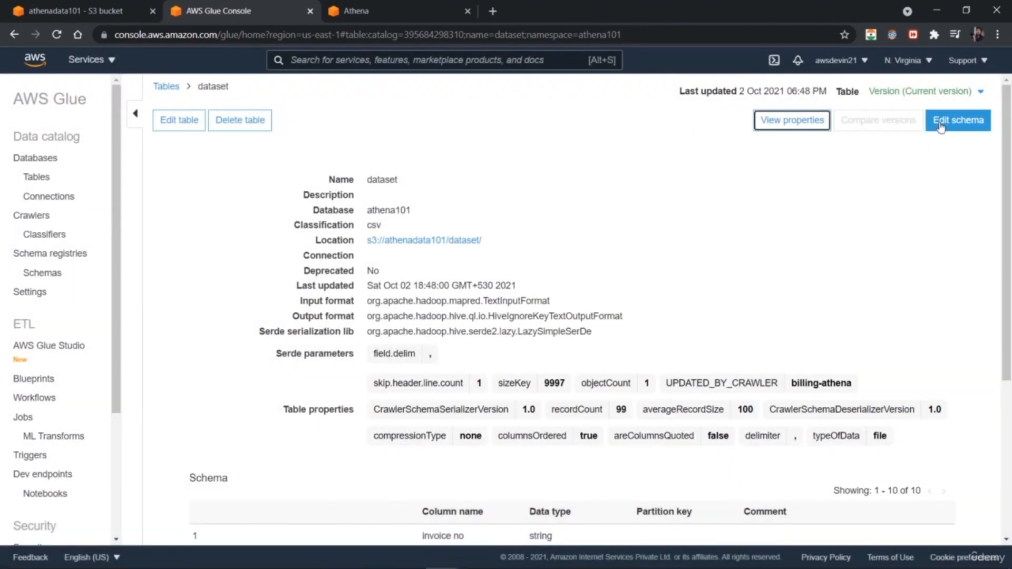
pyautogui.click(940, 127)
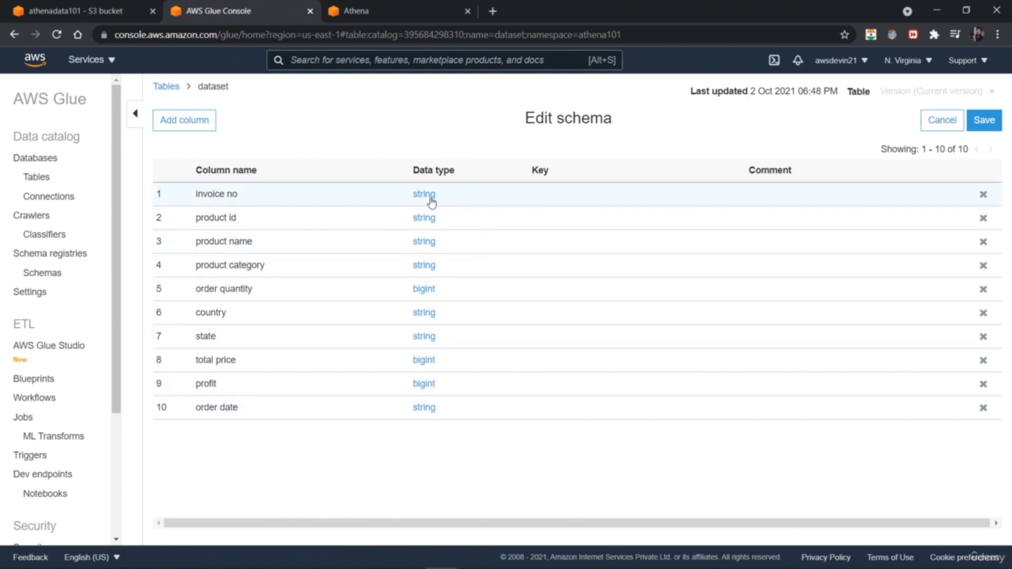
# Browse the data types available for the order quantity column and close the type selection without changing it
pyautogui.click(433, 290)
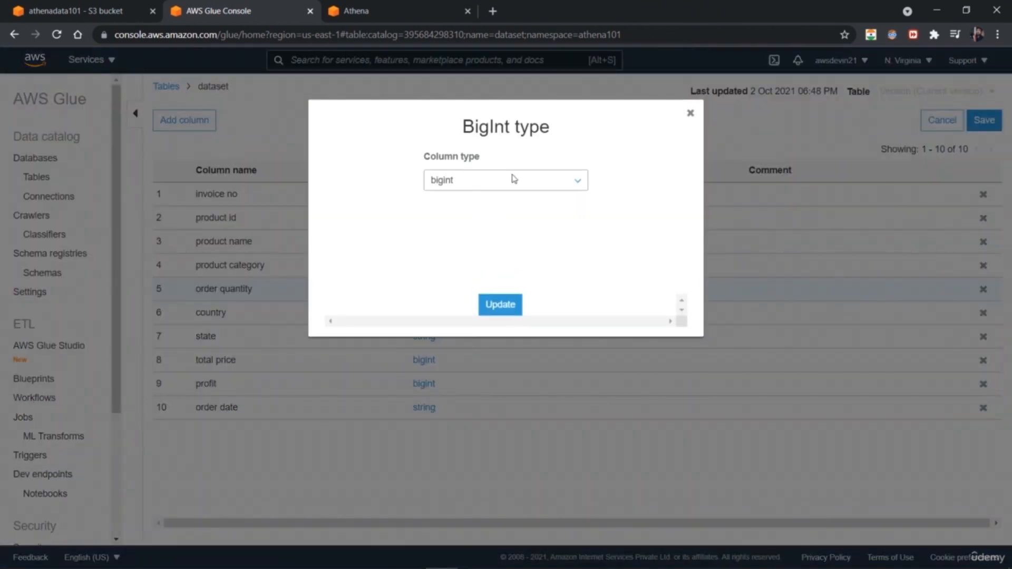
pyautogui.click(512, 178)
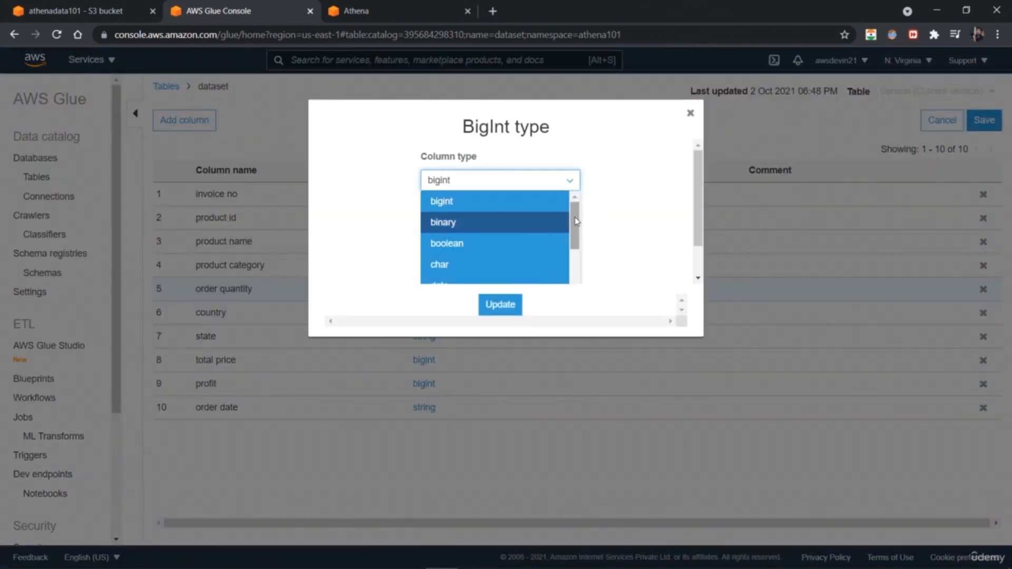
pyautogui.click(583, 252)
pyautogui.click(569, 182)
pyautogui.moveTo(575, 229); pyautogui.dragTo(578, 252)
pyautogui.moveTo(578, 252); pyautogui.dragTo(594, 301)
pyautogui.scroll(3, 464, 258)
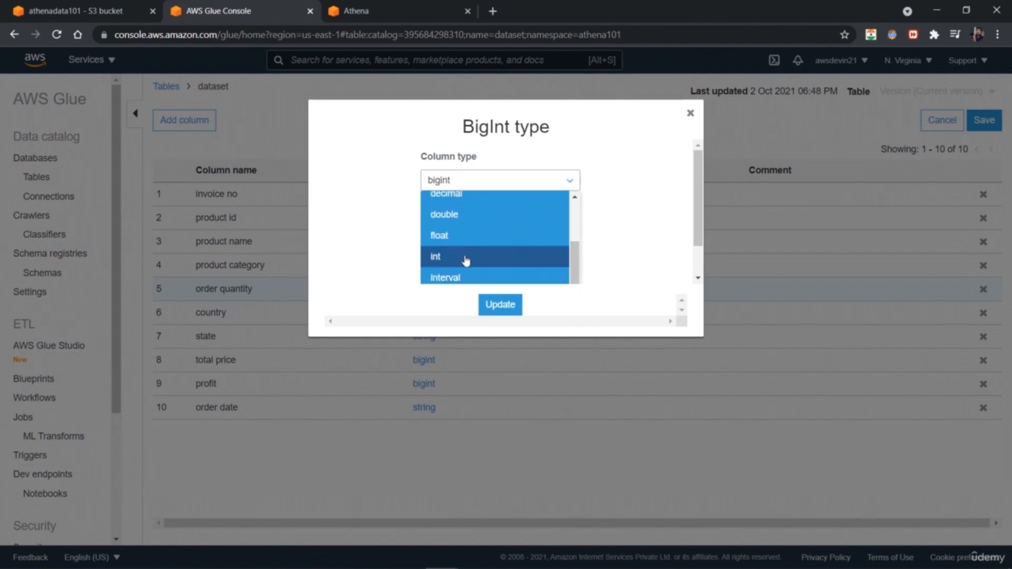
pyautogui.scroll(2, 544, 258)
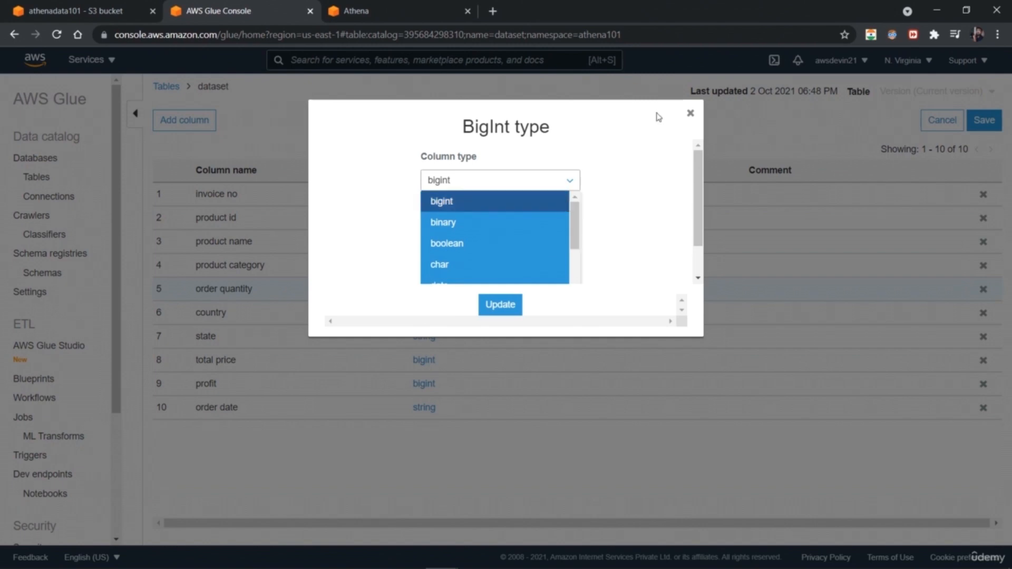
pyautogui.click(690, 113)
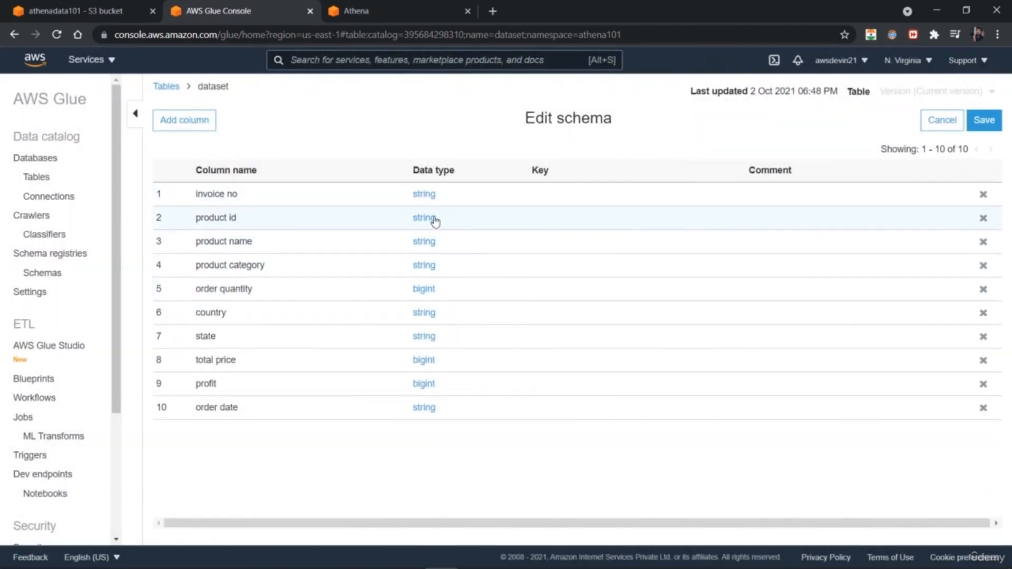
# Look through the data types offered for the product id column and leave its type as it is
pyautogui.click(434, 218)
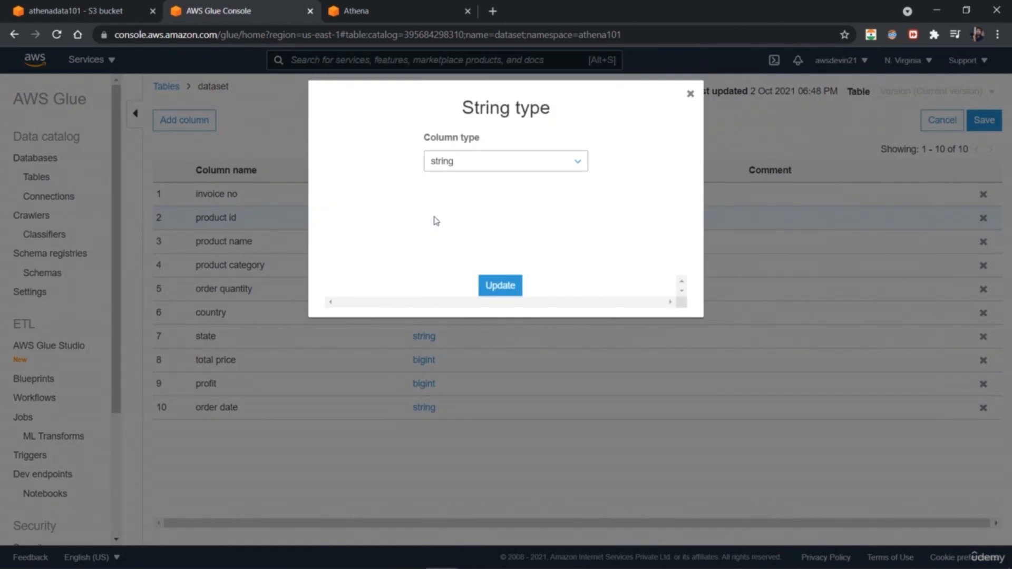
pyautogui.click(464, 186)
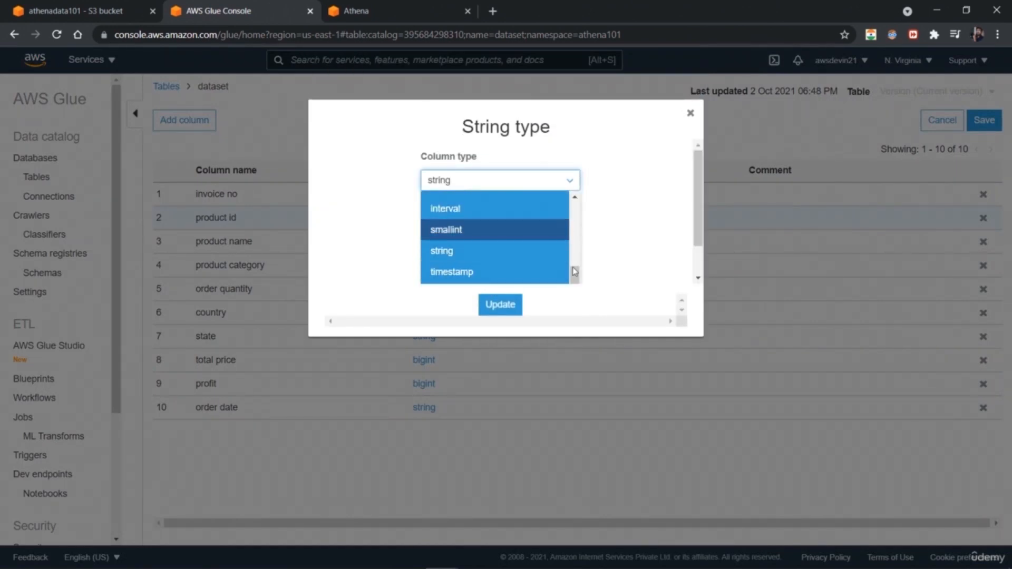
pyautogui.moveTo(574, 272); pyautogui.dragTo(572, 214)
pyautogui.click(576, 152)
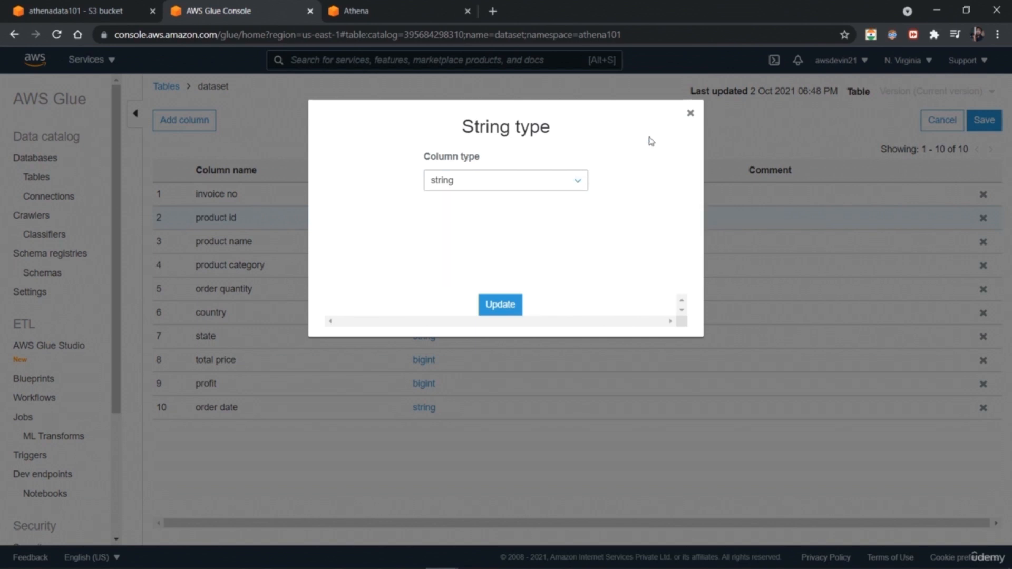
pyautogui.click(691, 113)
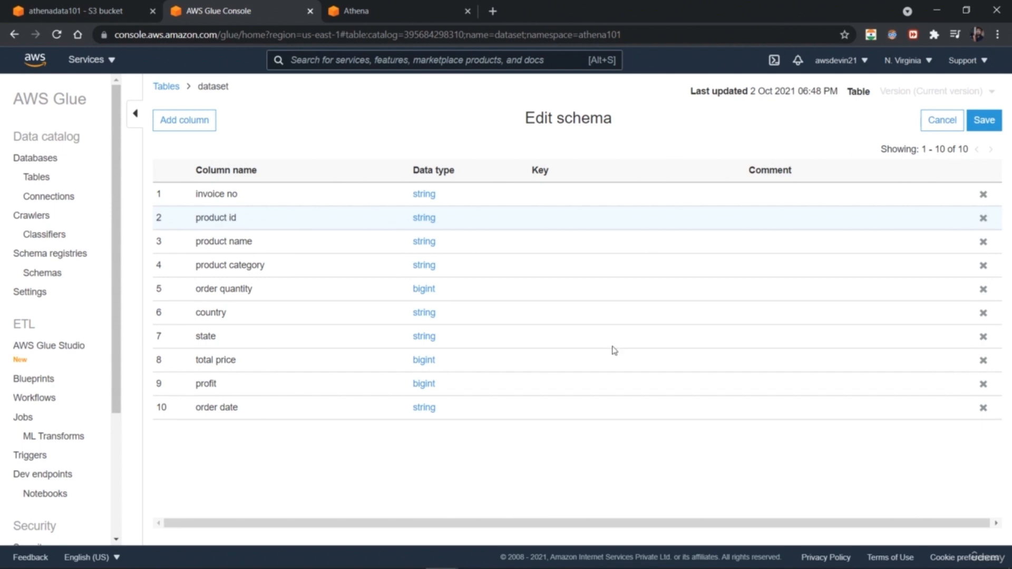
# Set the data type of the order date column to date
pyautogui.click(430, 409)
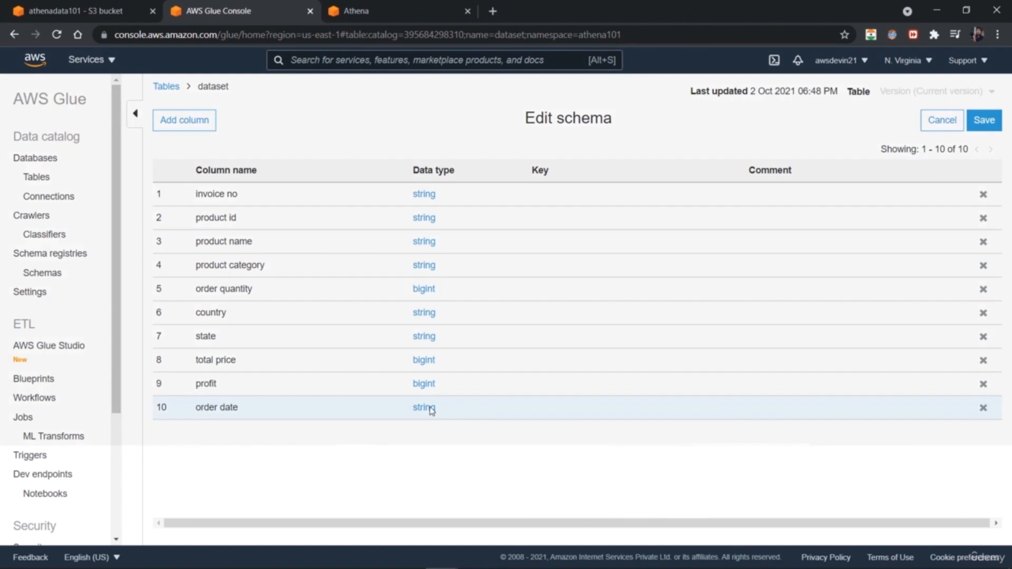
pyautogui.click(481, 180)
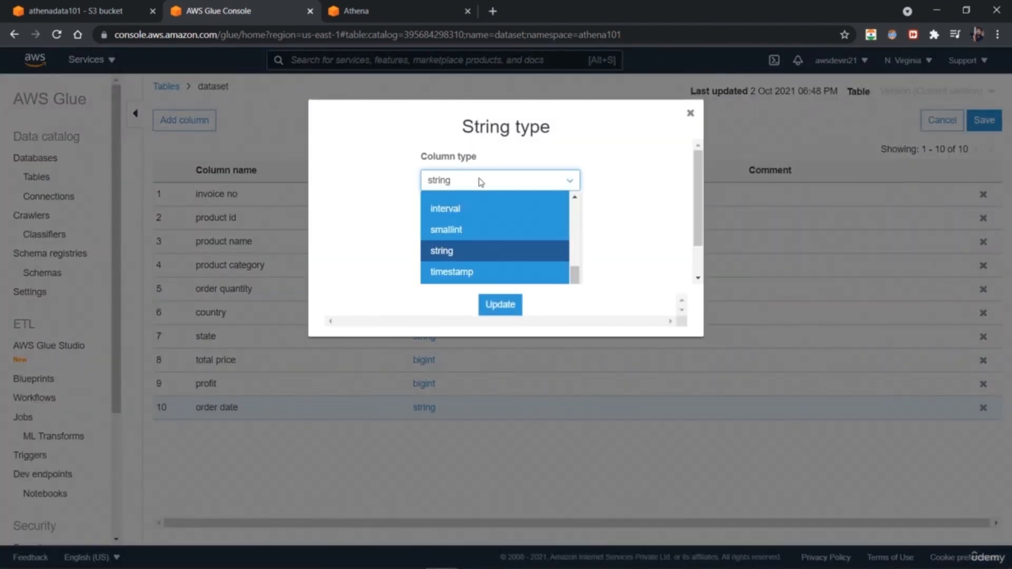
pyautogui.moveTo(575, 274); pyautogui.dragTo(575, 228)
pyautogui.click(485, 226)
pyautogui.click(496, 306)
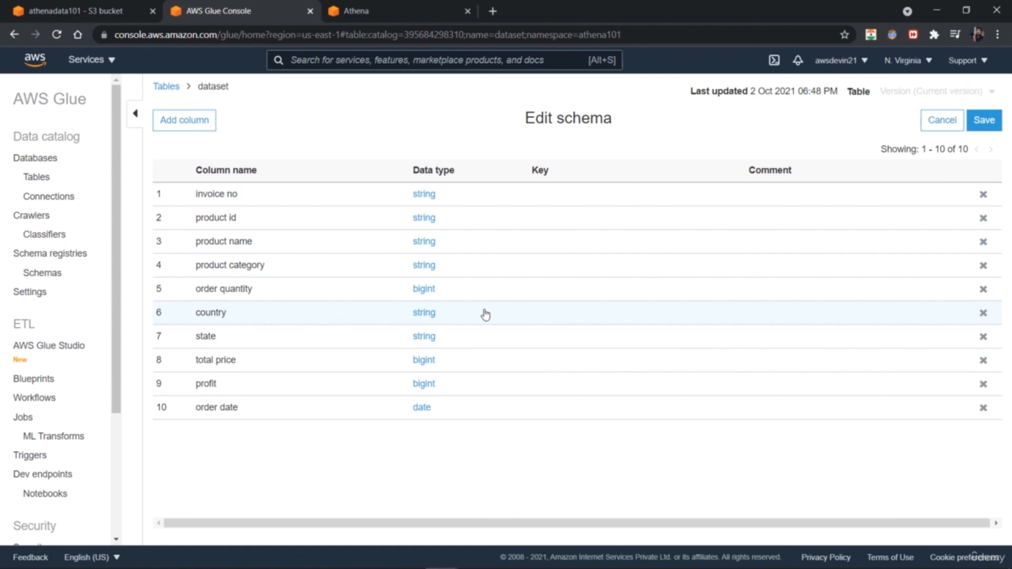
# Check the data types offered for the country column and exit without changing it
pyautogui.click(431, 314)
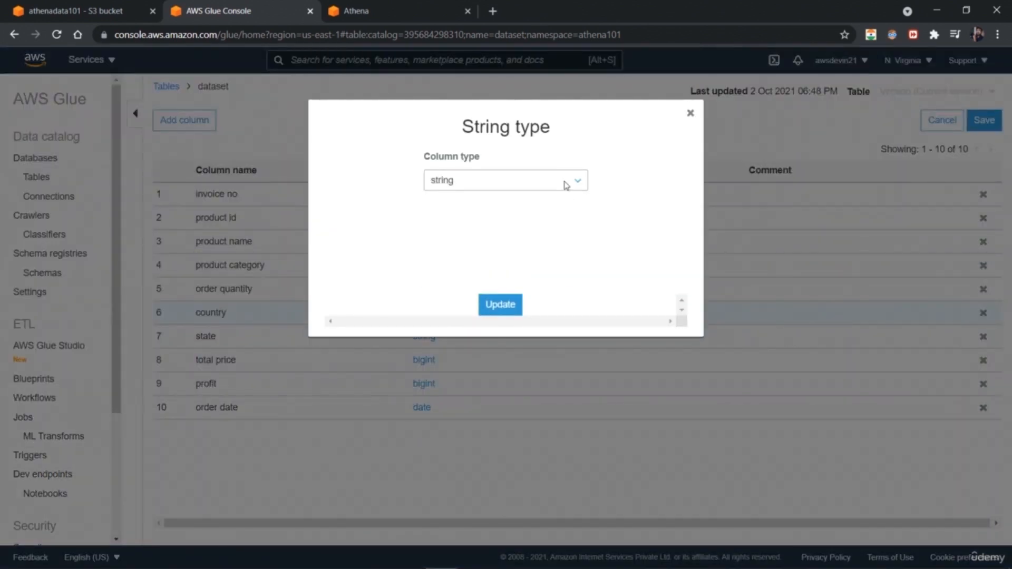
pyautogui.click(565, 181)
pyautogui.moveTo(577, 271); pyautogui.dragTo(584, 177)
pyautogui.click(690, 112)
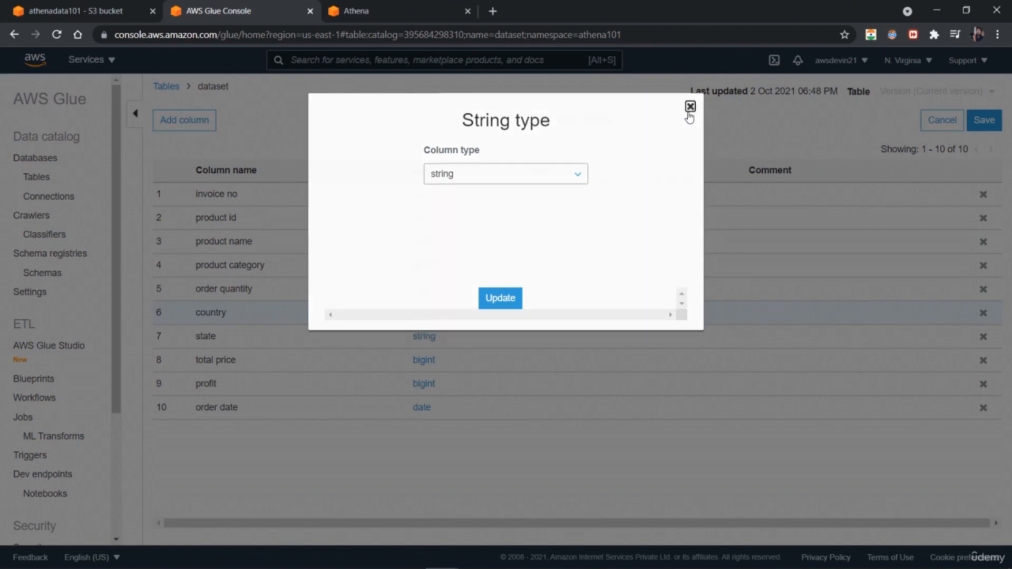
pyautogui.click(690, 113)
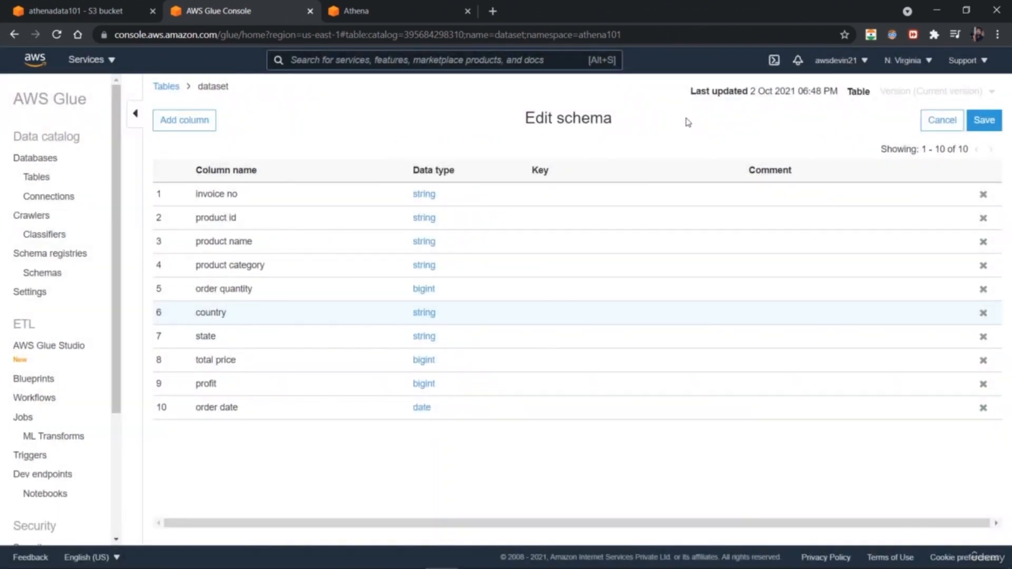
# Save the edited schema of the dataset table
pyautogui.click(981, 122)
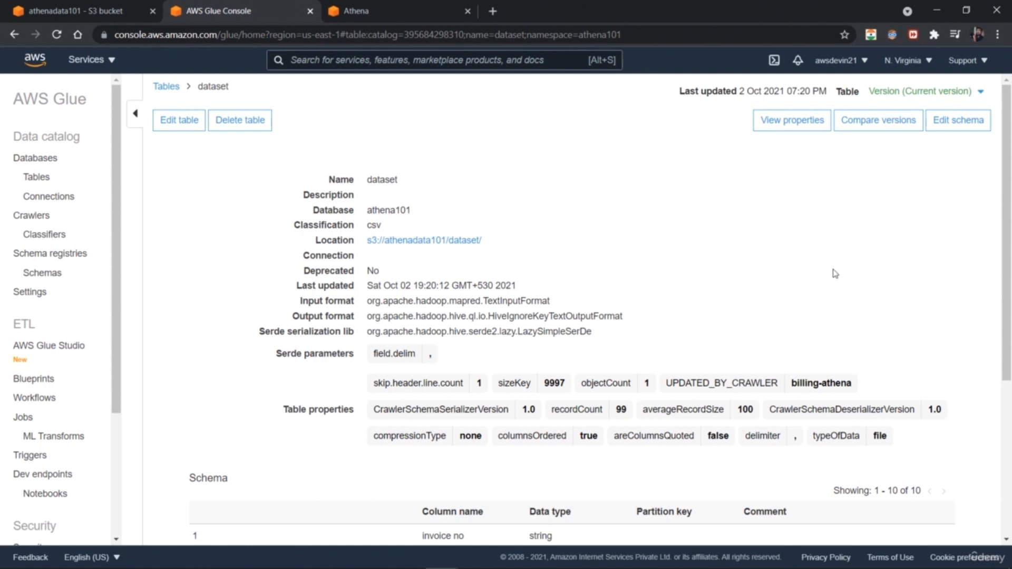
pyautogui.moveTo(1006, 255)
pyautogui.mouseDown()
pyautogui.moveTo(1010, 390)
pyautogui.moveTo(1009, 255)
pyautogui.mouseUp()
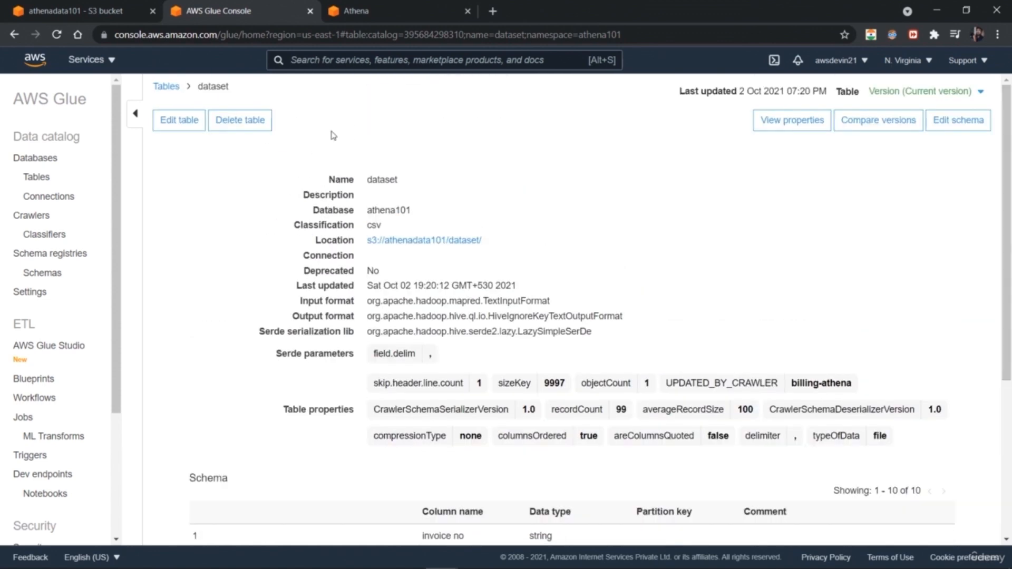
# Find the CloudWatch service and open its console in a separate browser tab
pyautogui.click(318, 59)
pyautogui.write('cloud9')
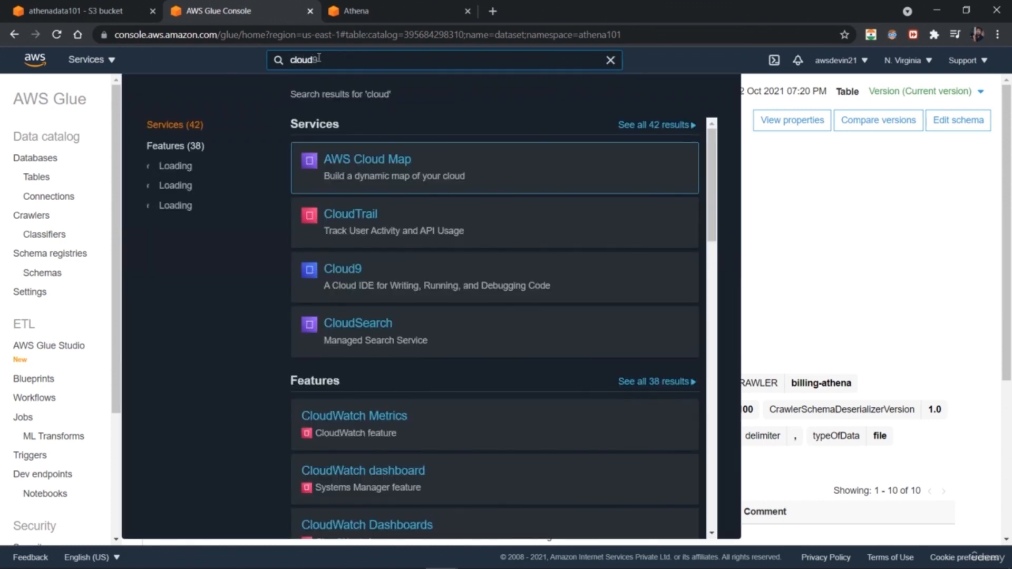
pyautogui.press('BackSpace')
pyautogui.write('wa')
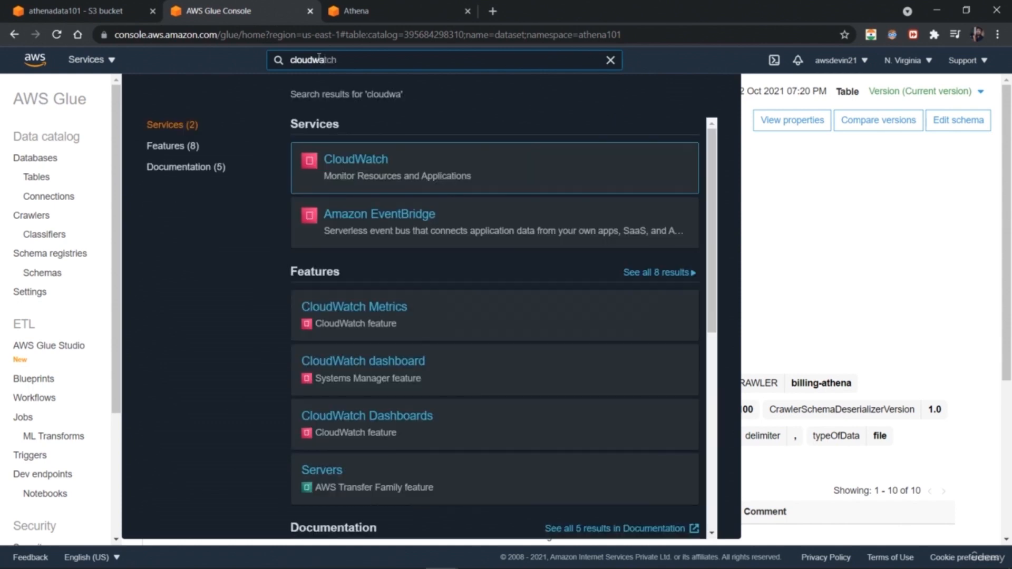
pyautogui.rightClick(356, 165)
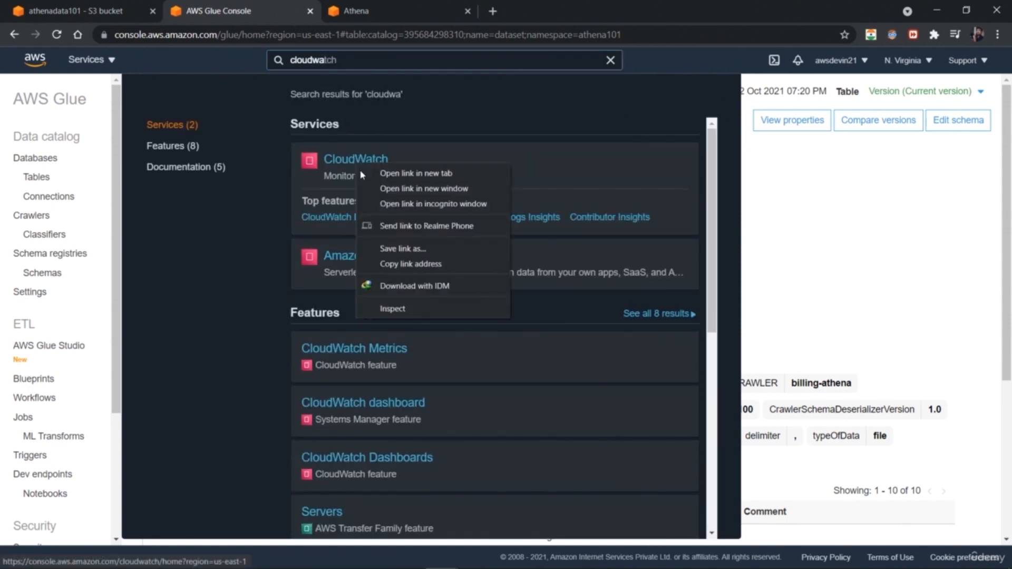
pyautogui.click(373, 176)
pyautogui.click(810, 238)
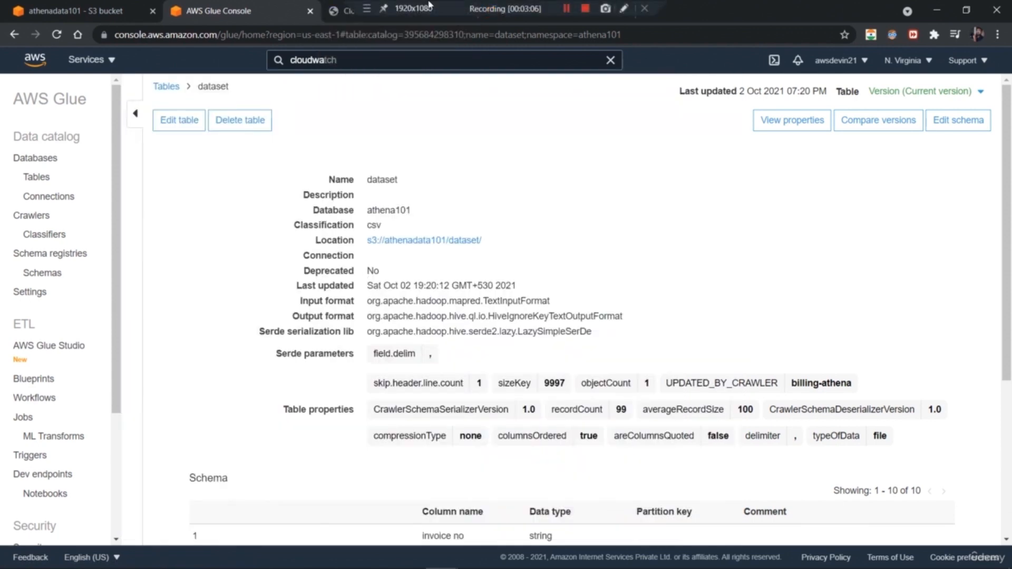
pyautogui.click(346, 10)
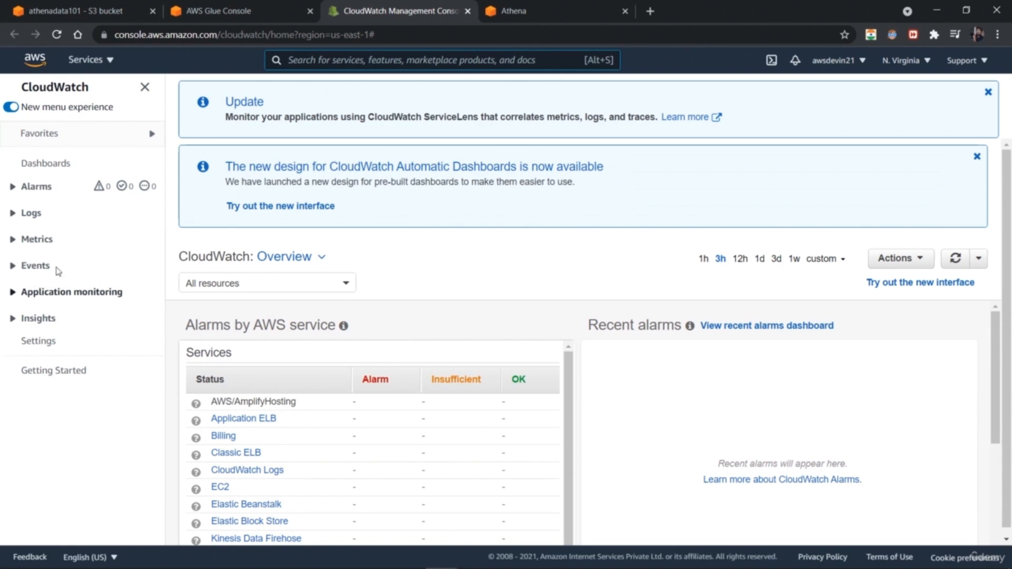
# Open the billing-athena log stream in the /aws-glue/crawlers log group and read its log events
pyautogui.click(13, 214)
pyautogui.click(33, 236)
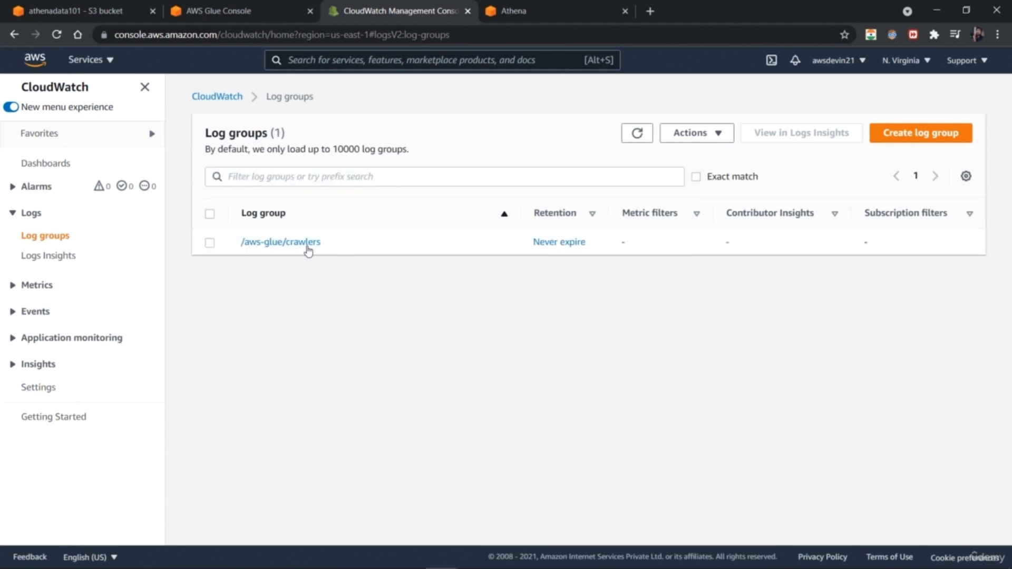
pyautogui.click(210, 243)
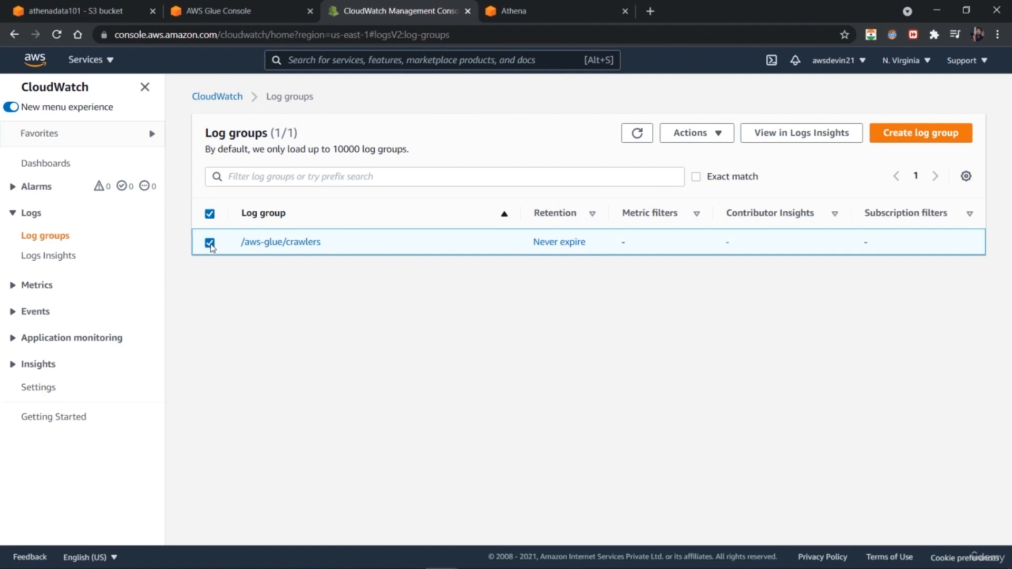
pyautogui.click(210, 243)
pyautogui.click(306, 243)
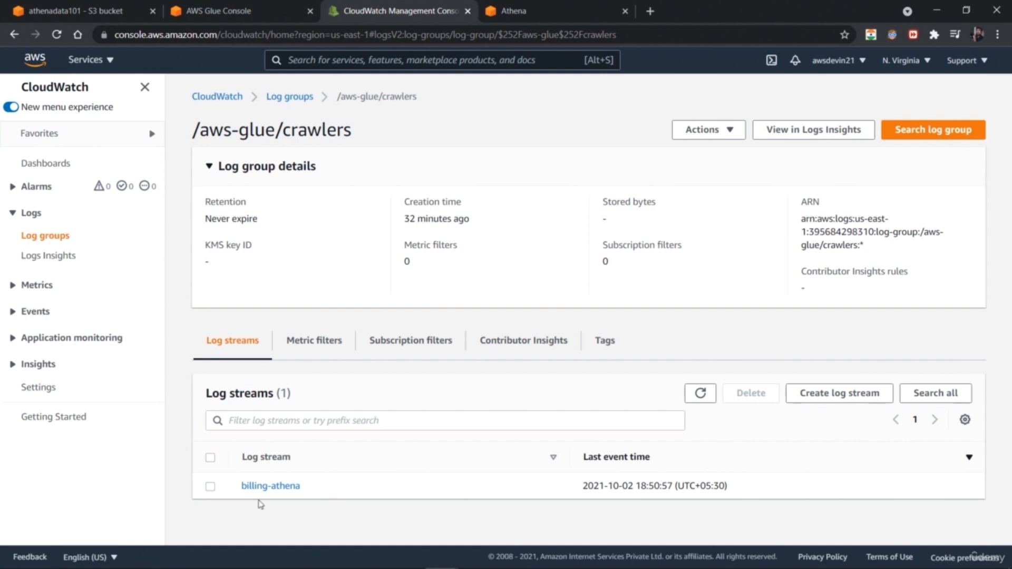
pyautogui.click(271, 485)
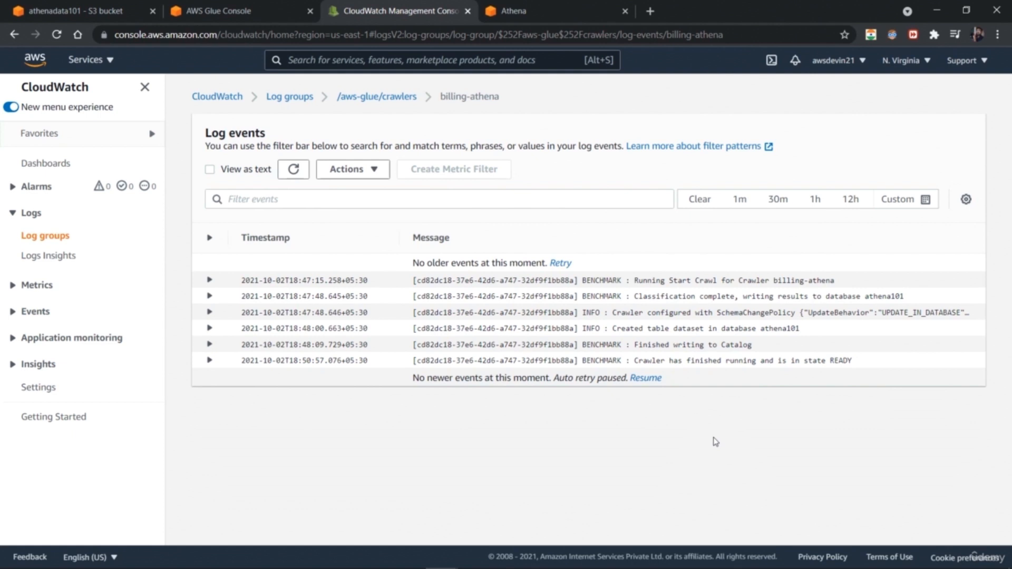
# View the billing-athena stream in Logs Insights, clear the selected log group and check the query history
pyautogui.click(383, 171)
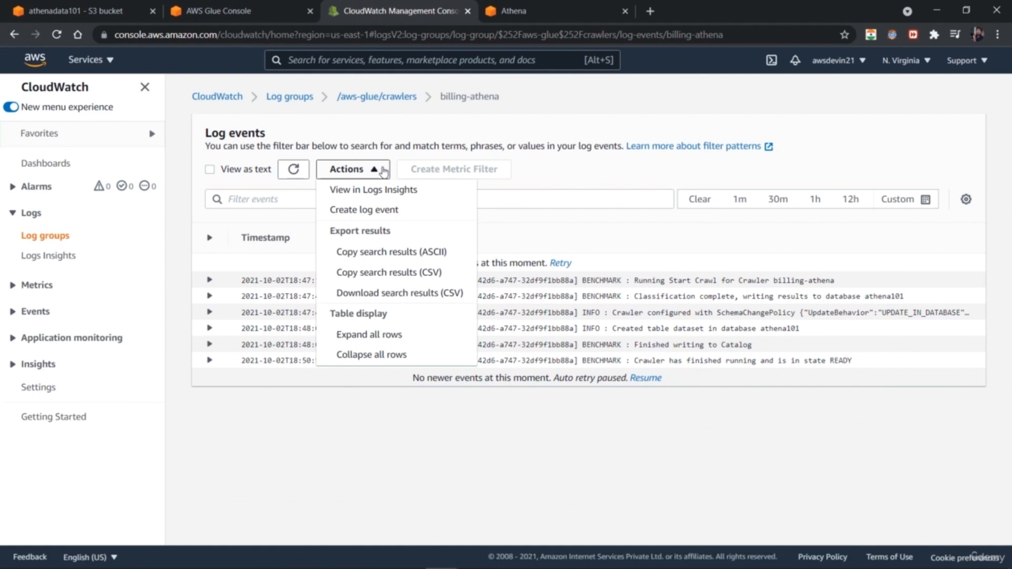
pyautogui.click(396, 191)
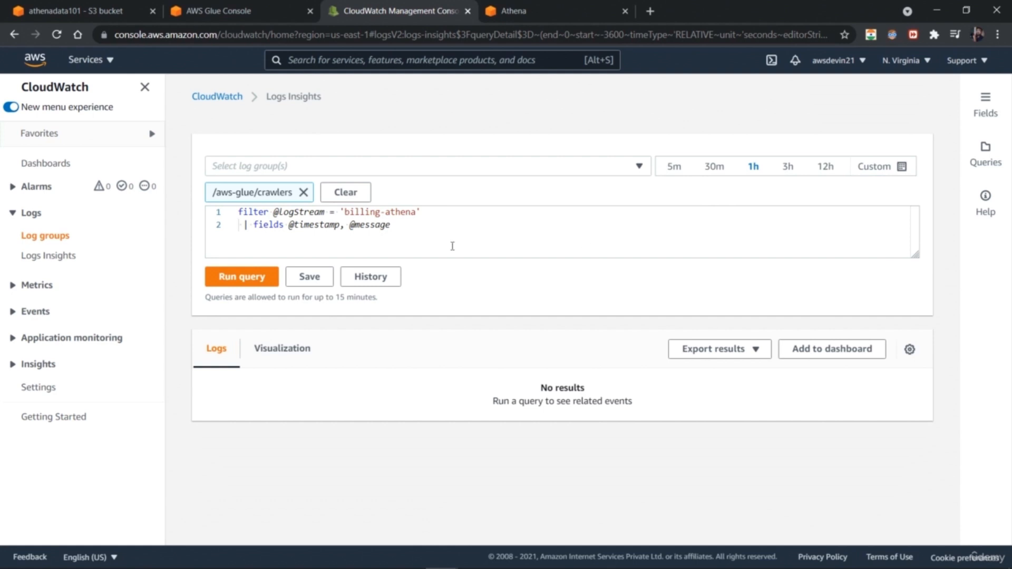
pyautogui.click(356, 195)
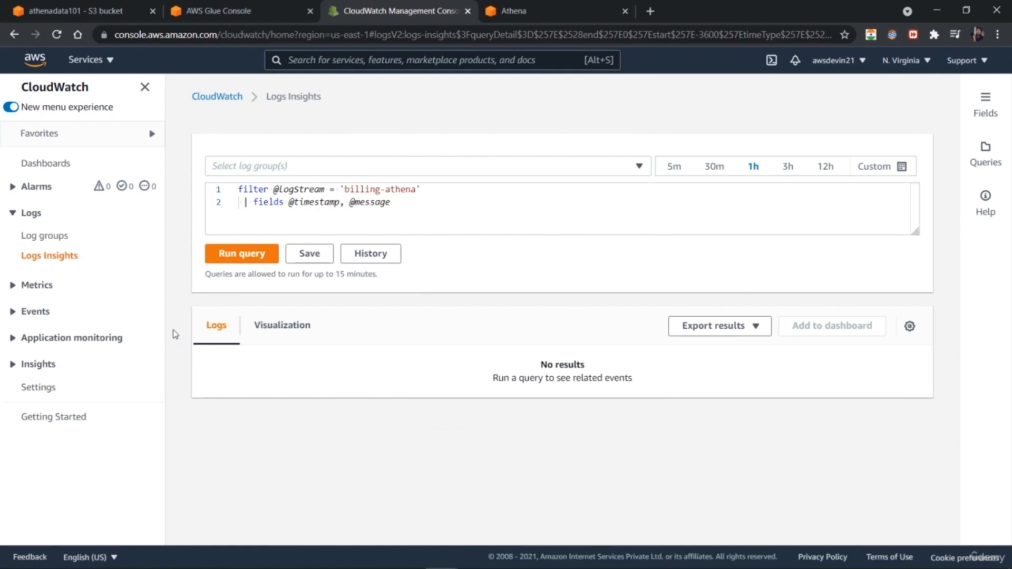
pyautogui.click(379, 254)
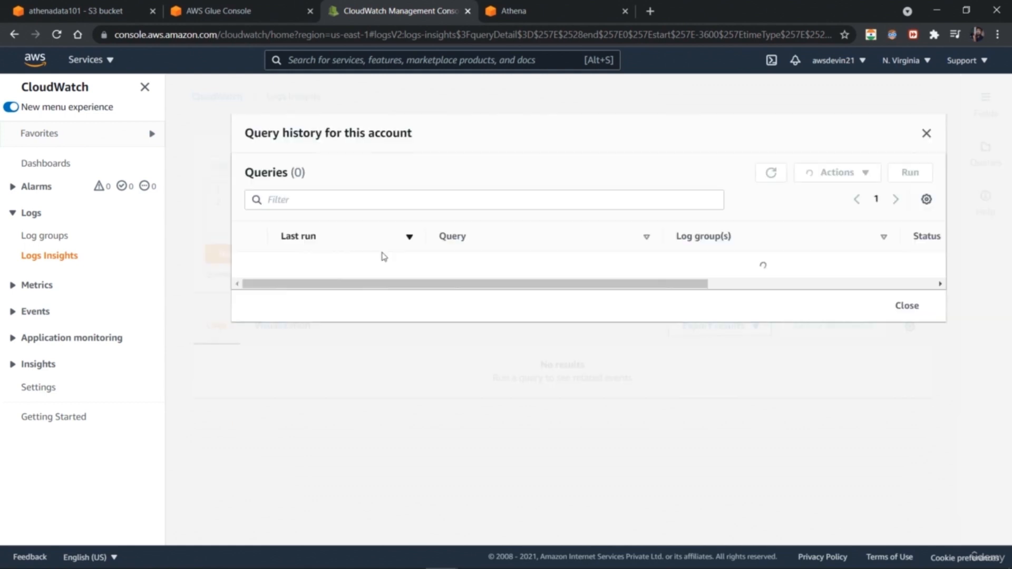
pyautogui.click(923, 137)
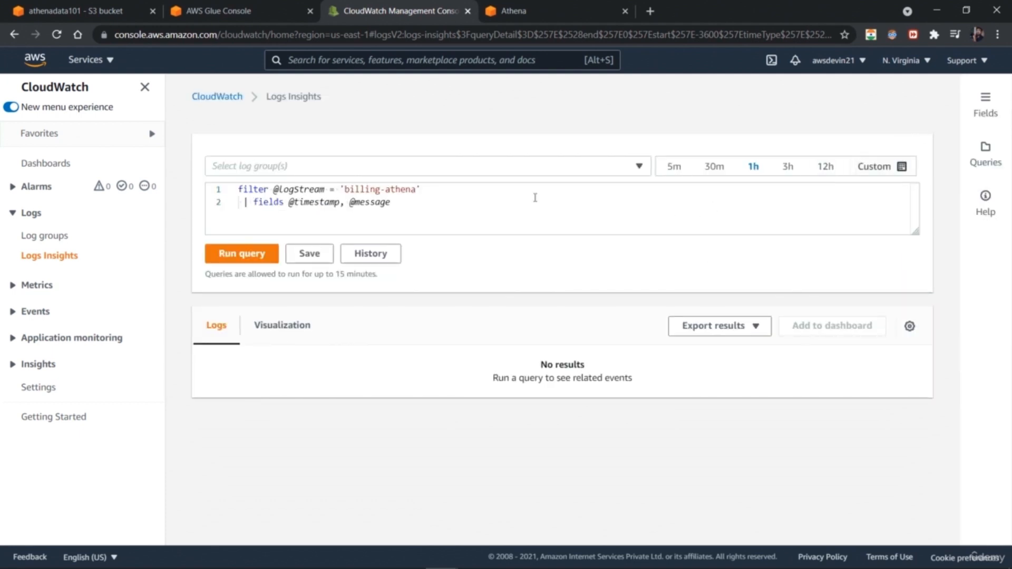
# Return to the /aws-glue/crawlers log group and look through its available actions, including the subscription filter types
pyautogui.click(66, 237)
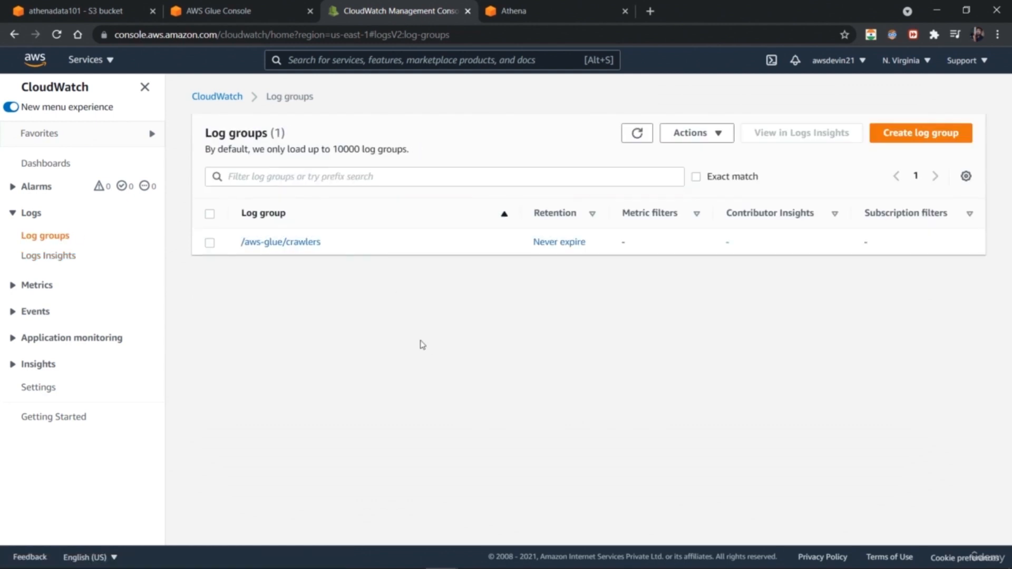
pyautogui.click(299, 242)
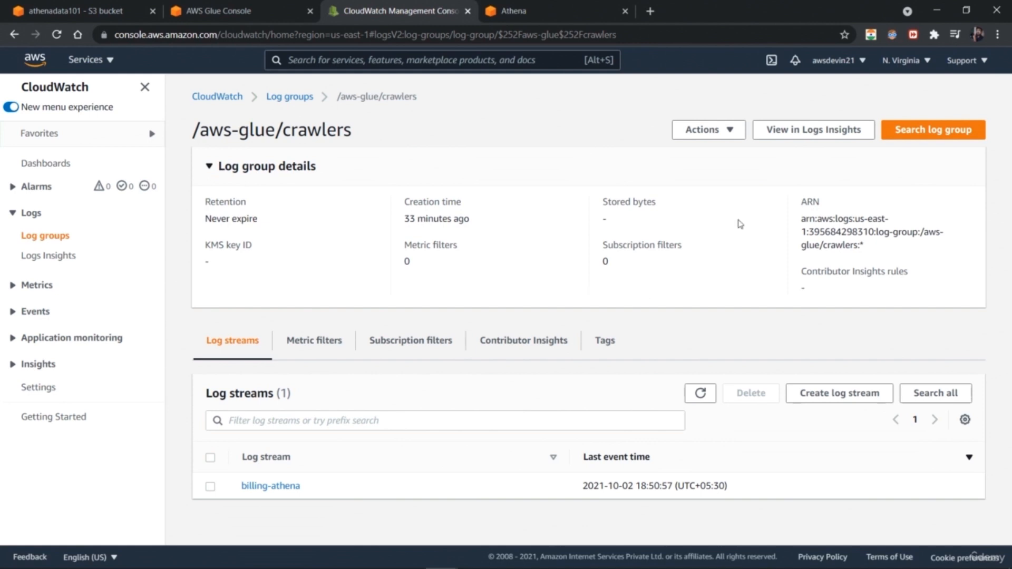
pyautogui.click(732, 133)
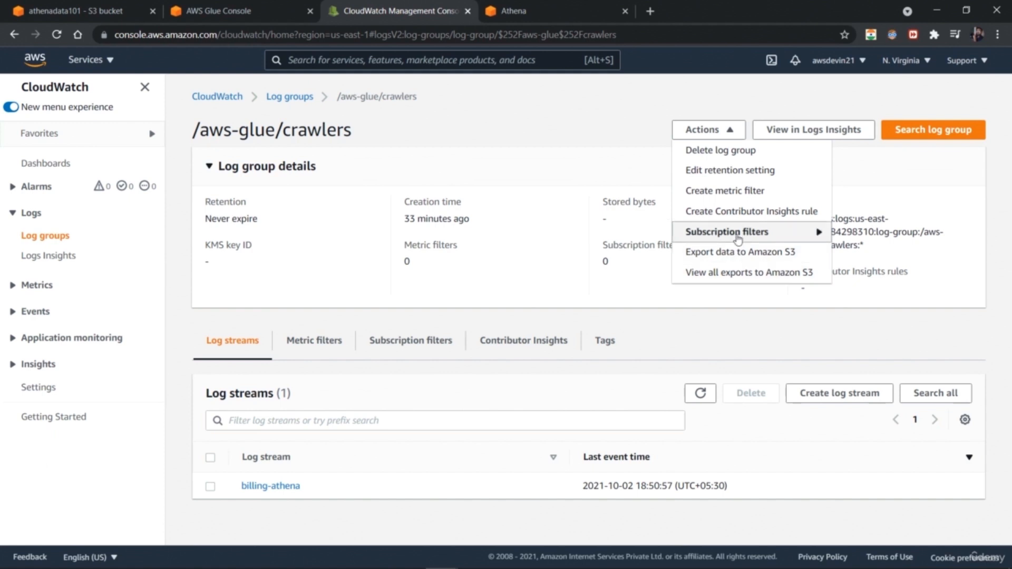
pyautogui.moveTo(738, 239)
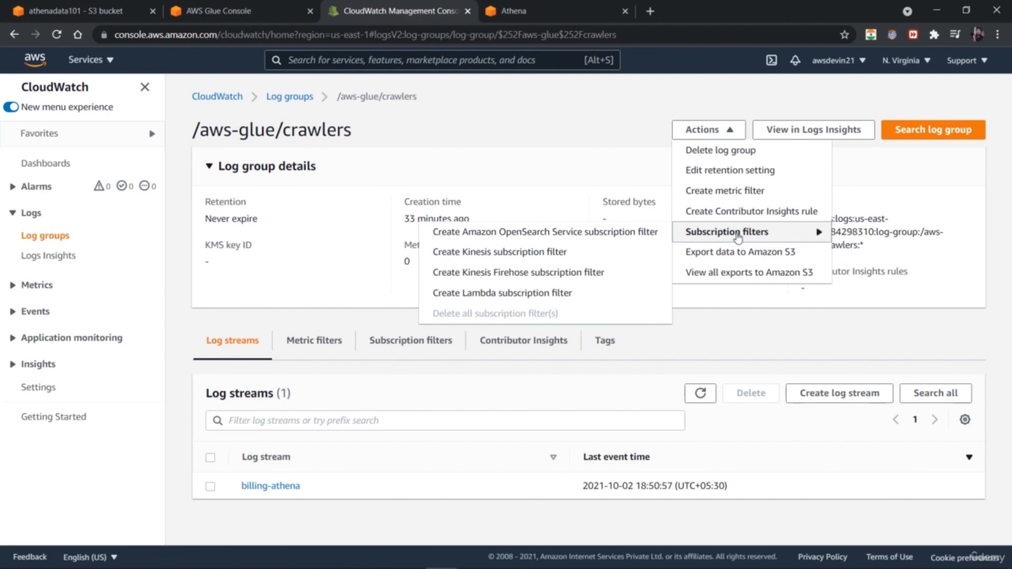
pyautogui.click(489, 125)
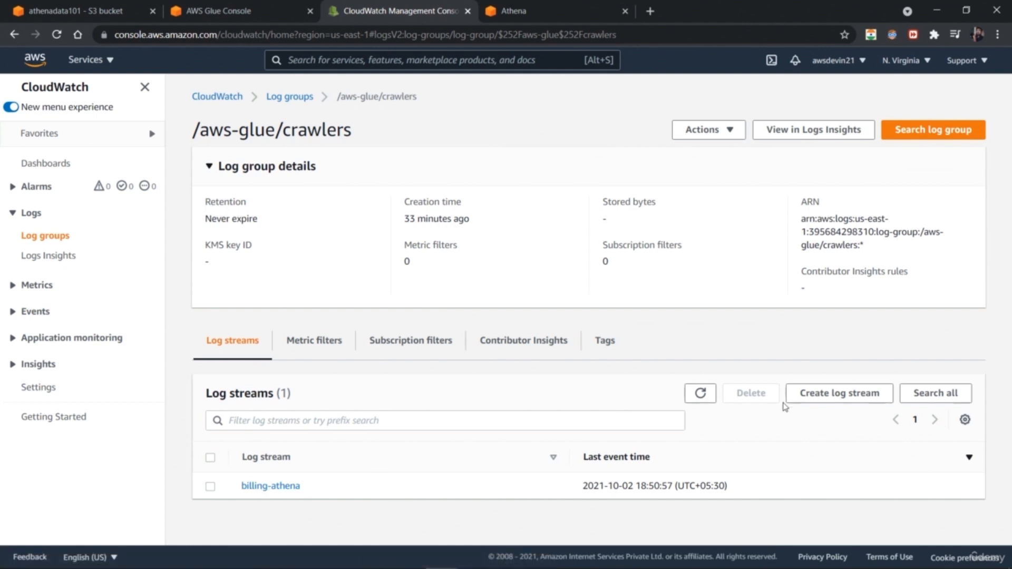
# Review the log group's metric filters, subscription filters, Contributor Insights rules and tags, ending back on its log streams
pyautogui.click(346, 352)
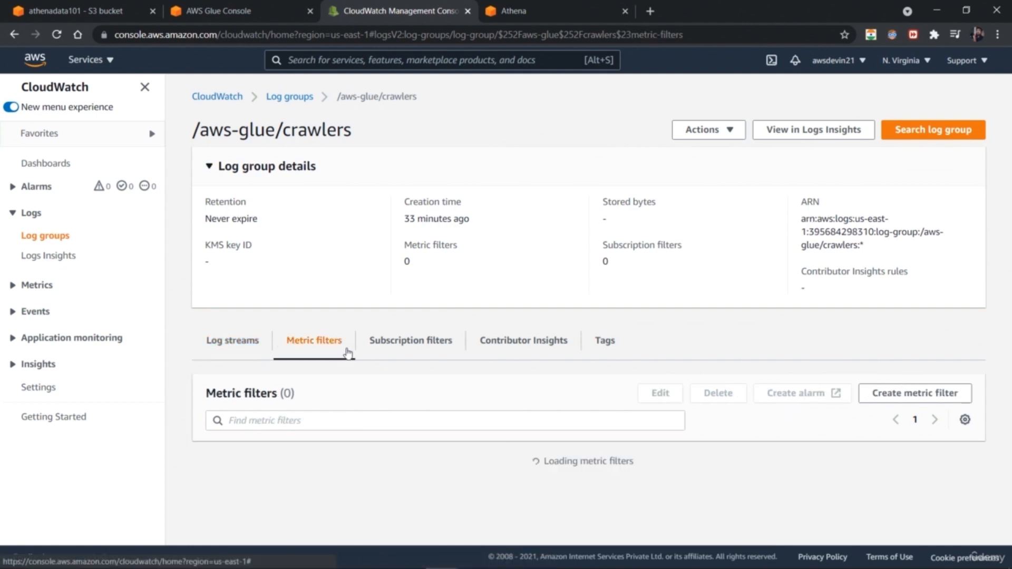
pyautogui.click(398, 342)
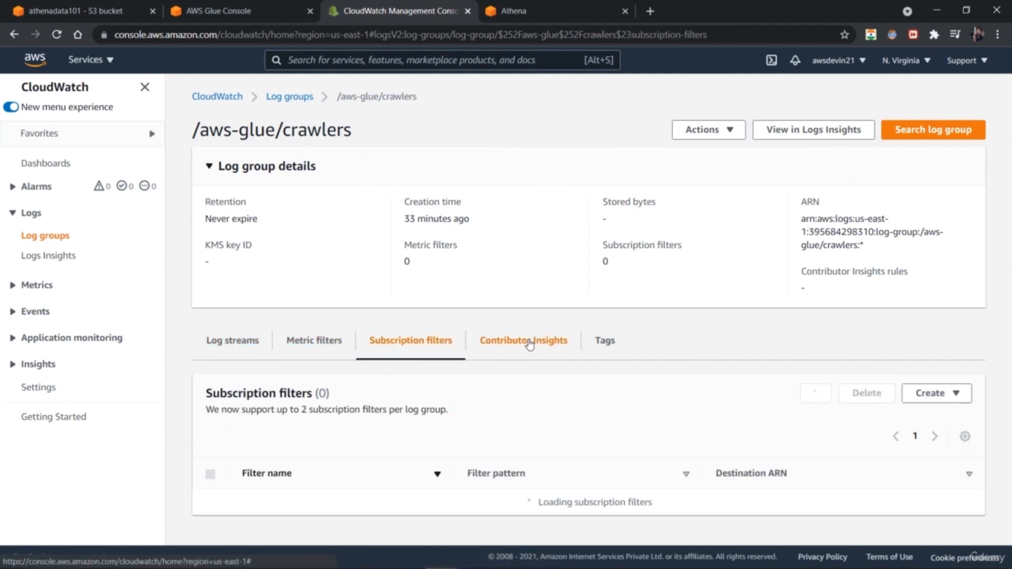
pyautogui.click(529, 344)
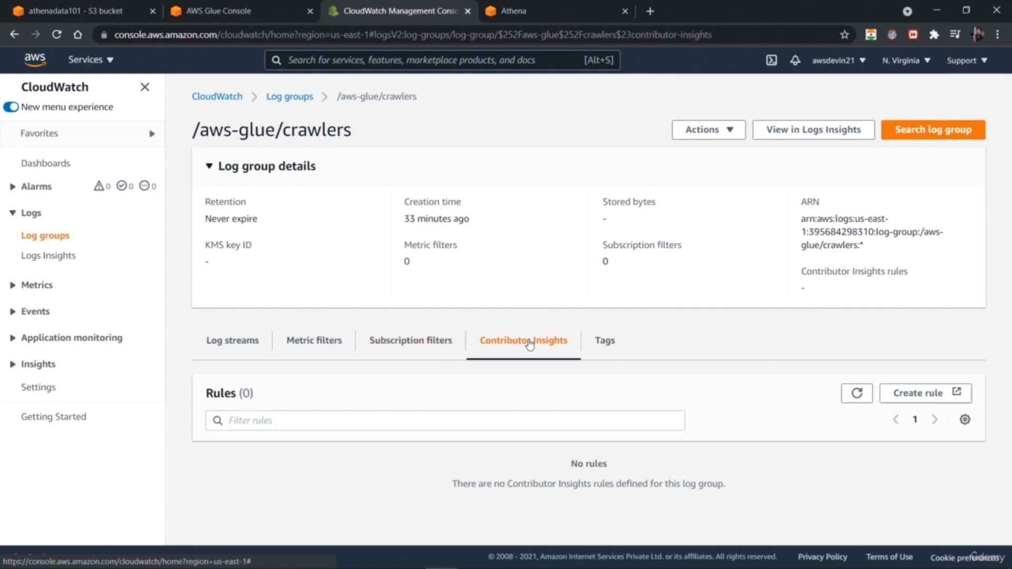
pyautogui.click(604, 343)
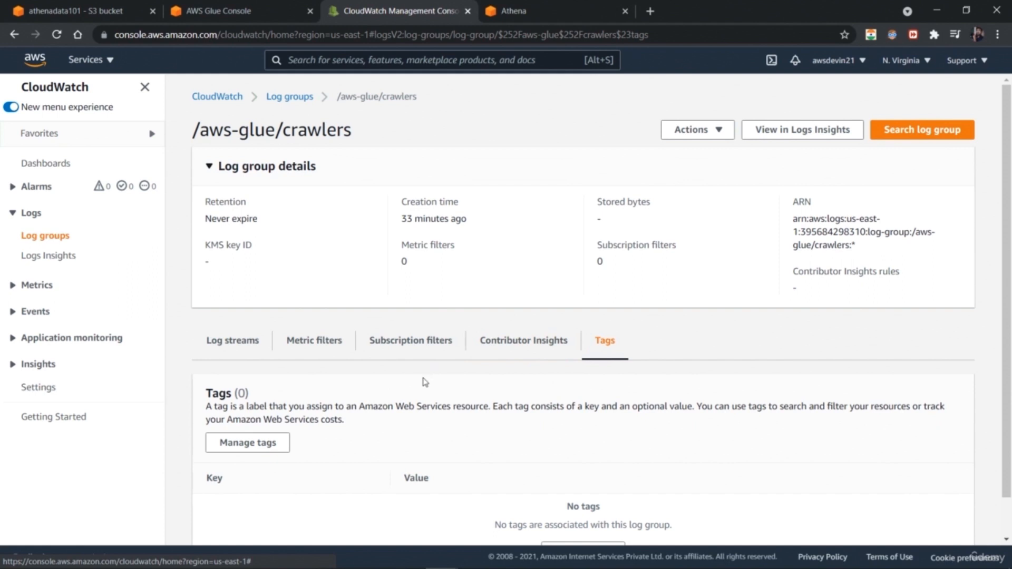
pyautogui.click(248, 352)
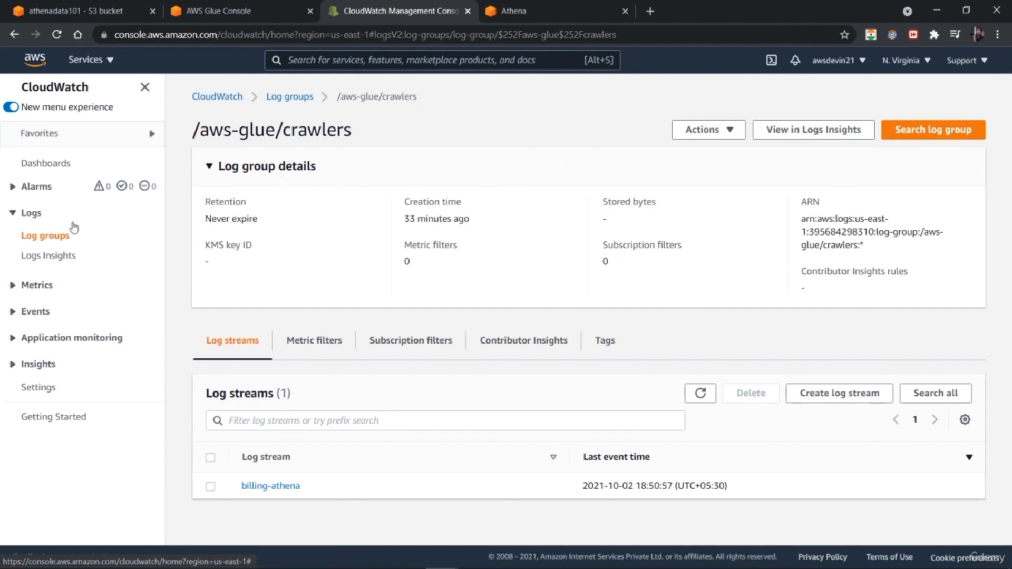
# Check the CloudWatch alarms in alarm state, all alarms and billing alarms, ending back on the log groups list
pyautogui.click(16, 188)
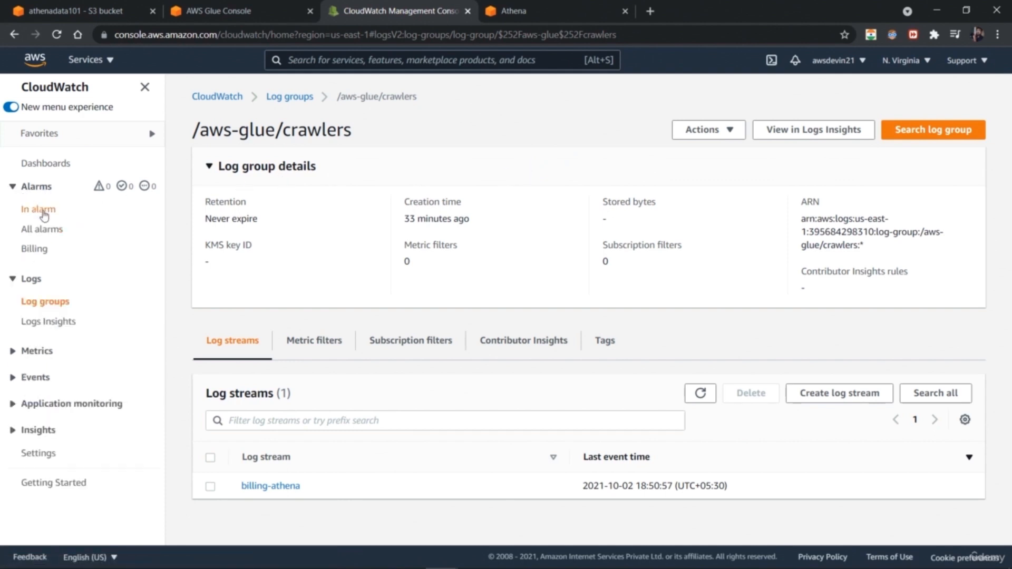
pyautogui.click(40, 209)
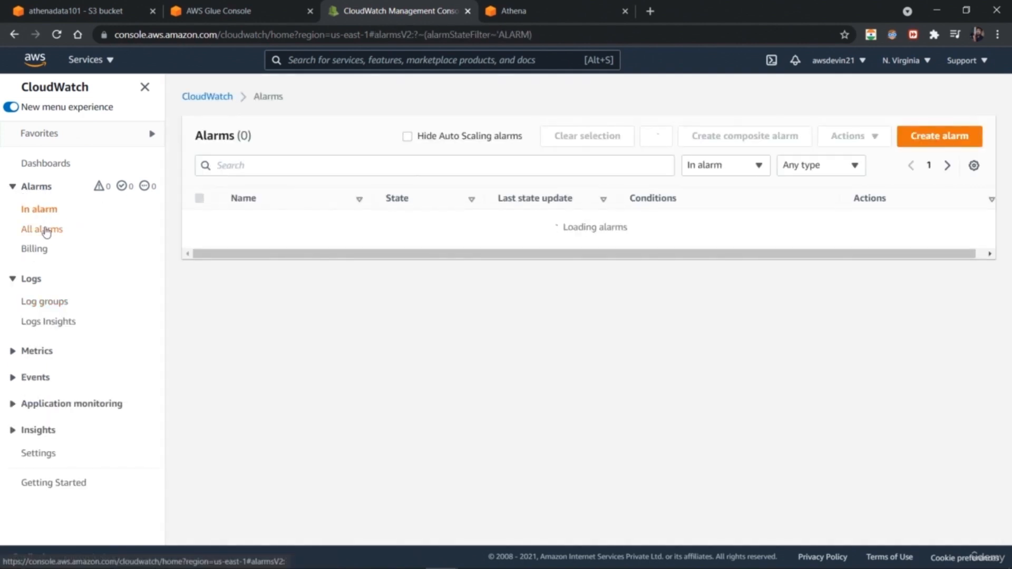
pyautogui.click(42, 231)
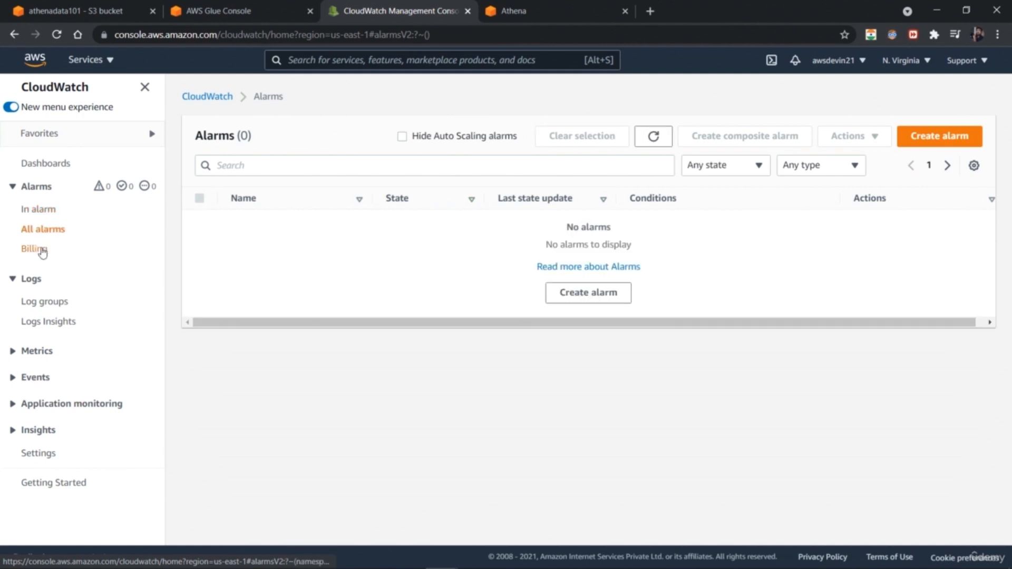
pyautogui.click(42, 251)
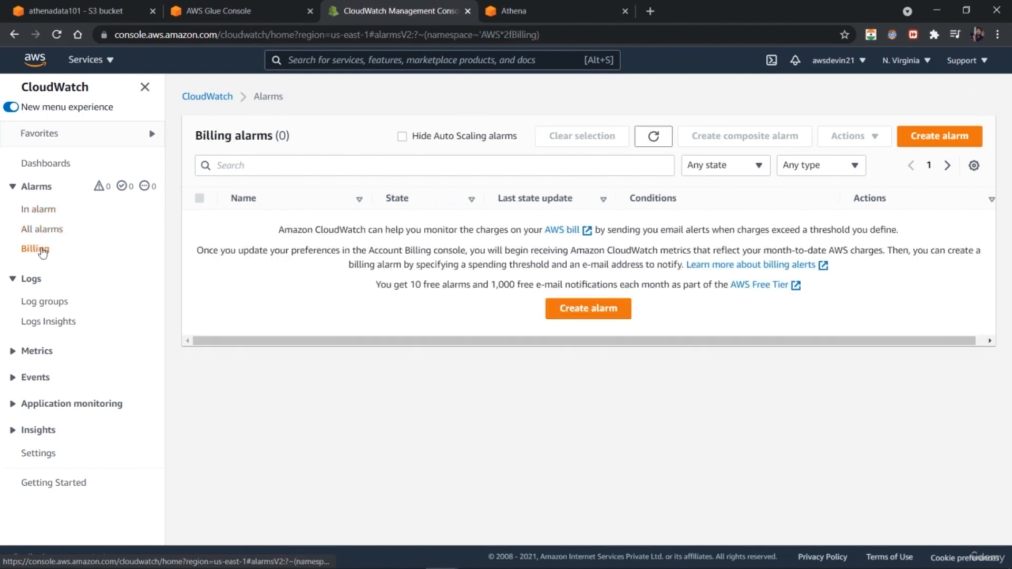
pyautogui.click(49, 301)
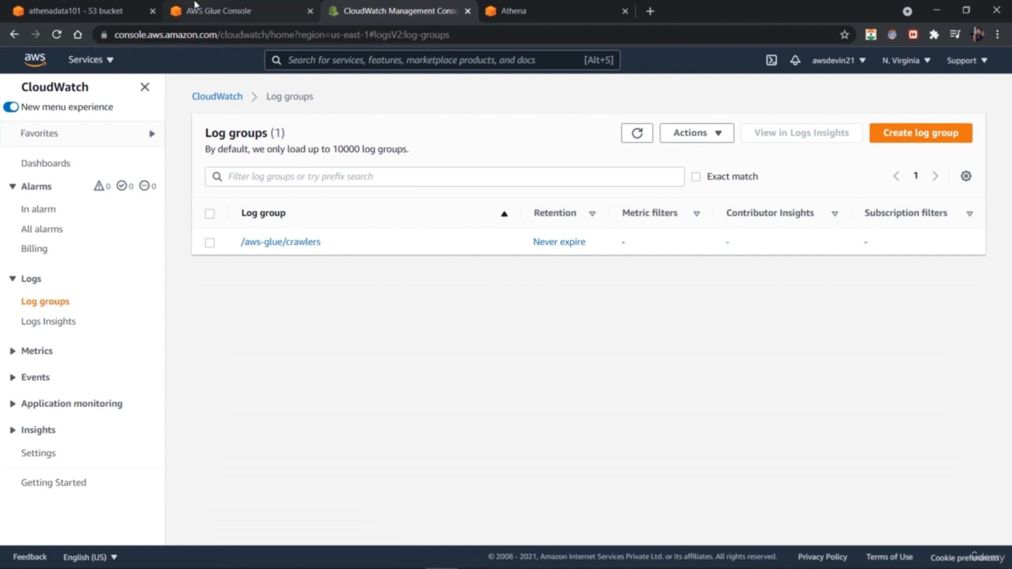
# Go back to AWS Glue and run the billing-athena crawler again
pyautogui.click(198, 8)
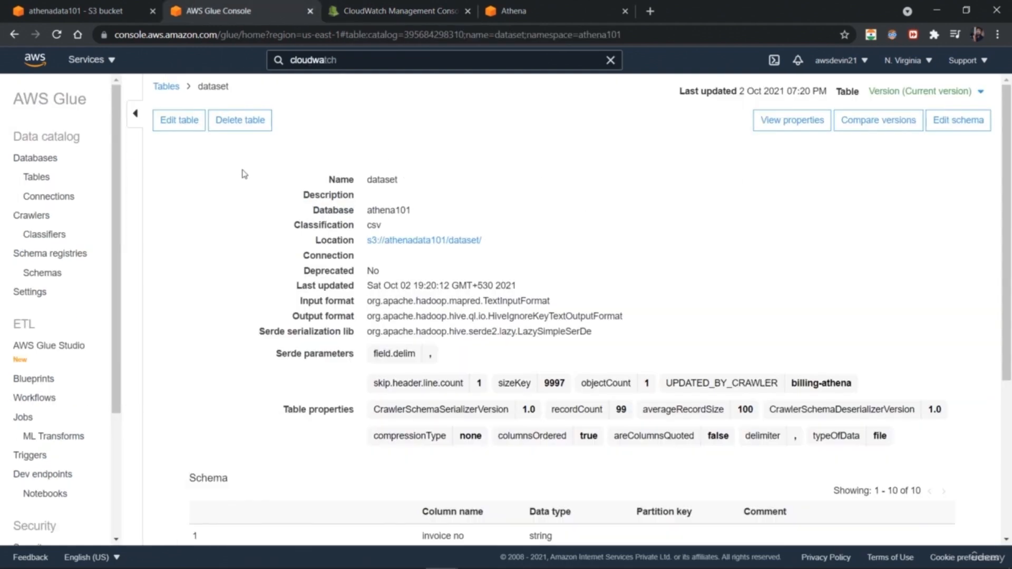
pyautogui.click(20, 161)
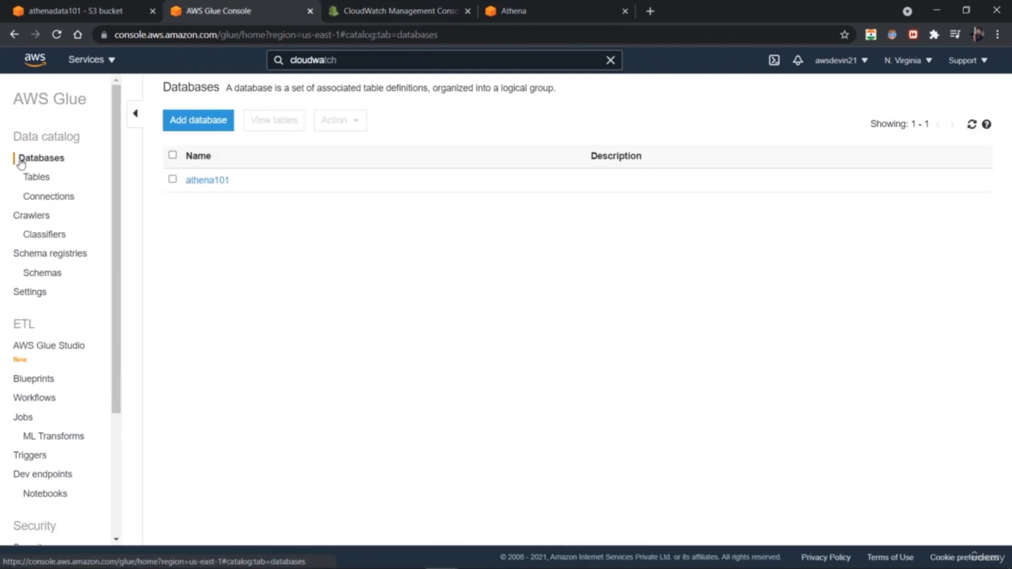
pyautogui.click(45, 220)
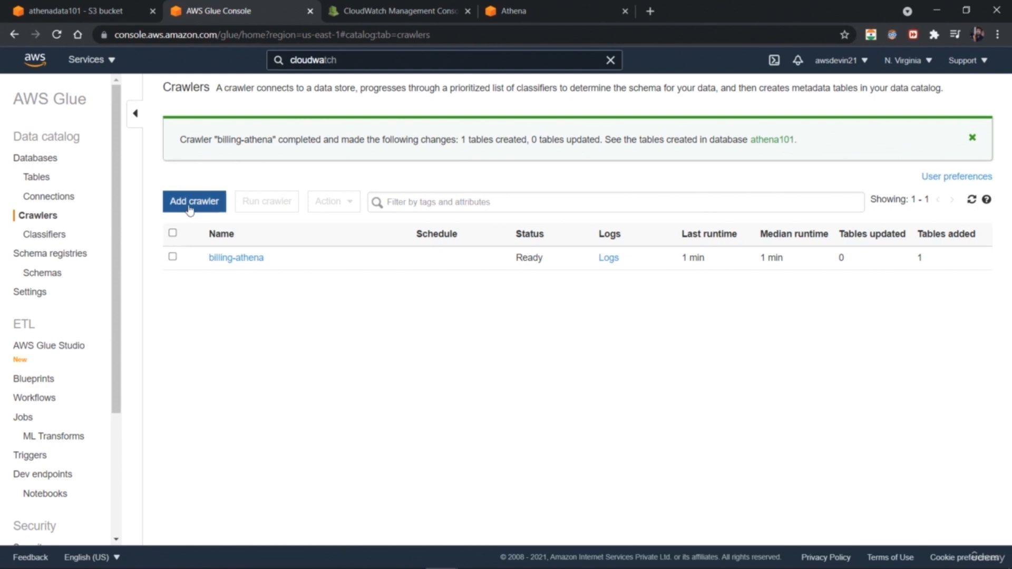
pyautogui.click(172, 256)
pyautogui.click(259, 205)
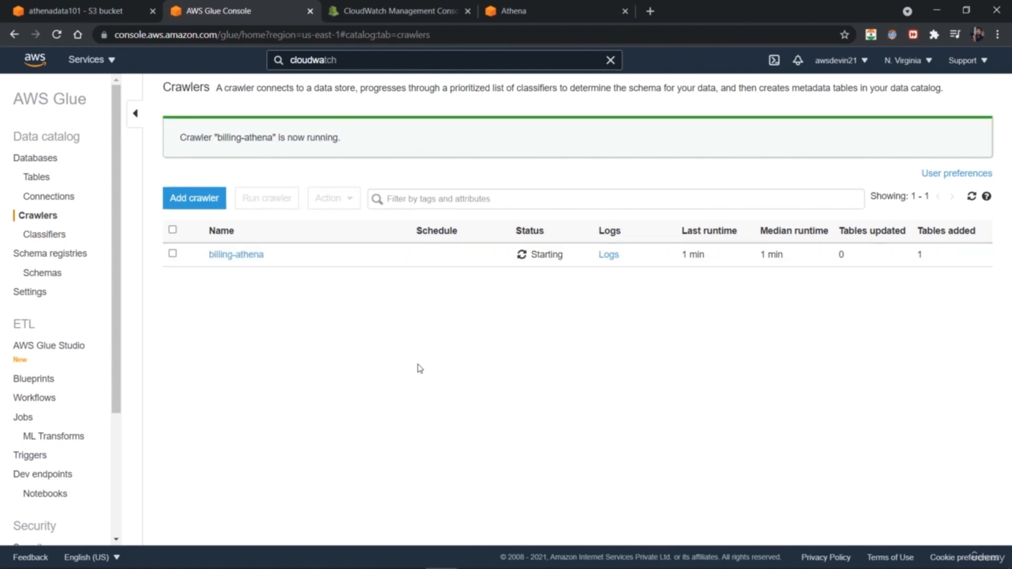
# Check the billing-athena log stream of the /aws-glue/crawlers log group in CloudWatch, ending back on the AWS Glue crawlers list
pyautogui.click(384, 10)
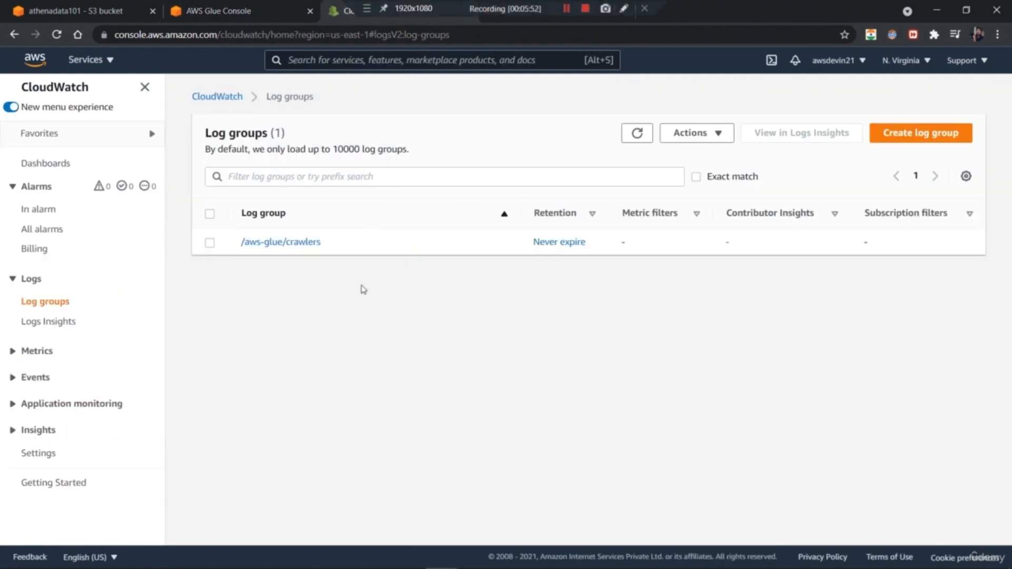
pyautogui.click(289, 243)
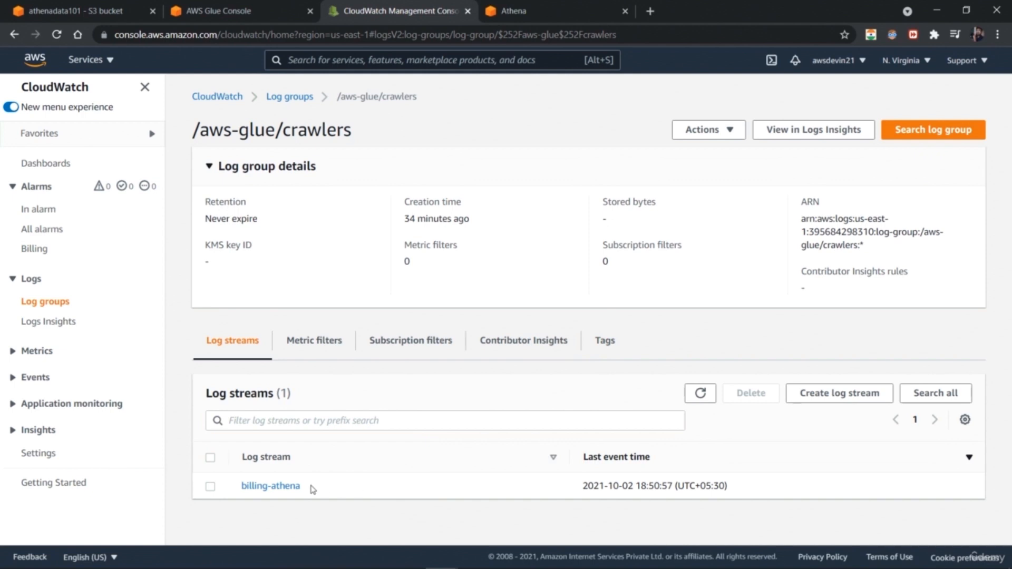
pyautogui.click(281, 487)
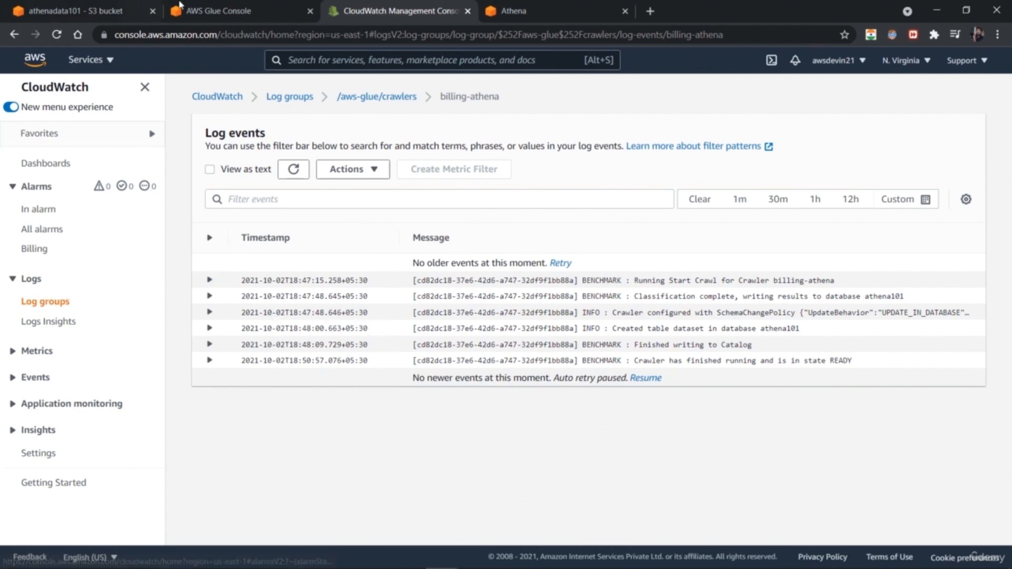
pyautogui.click(248, 6)
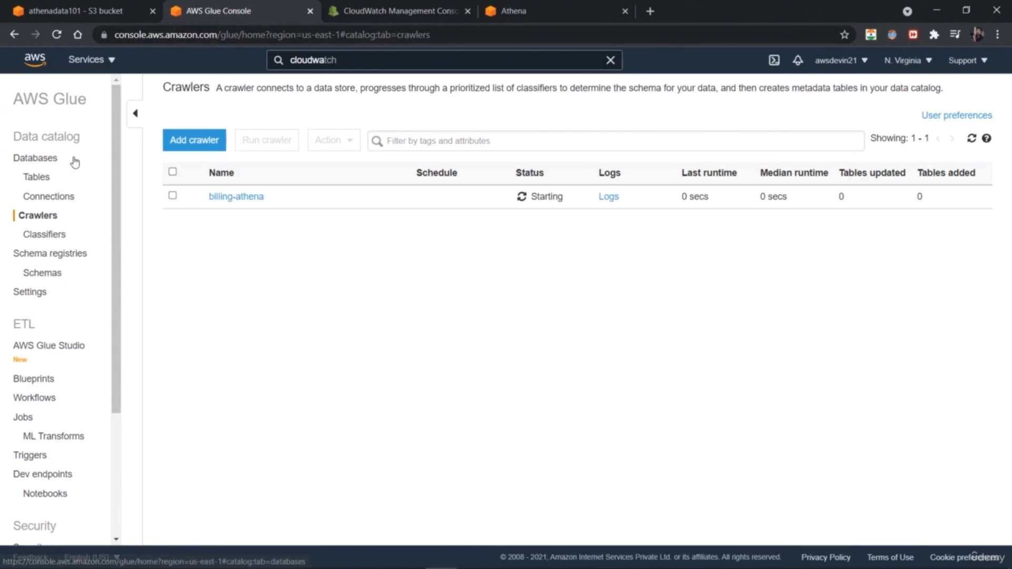
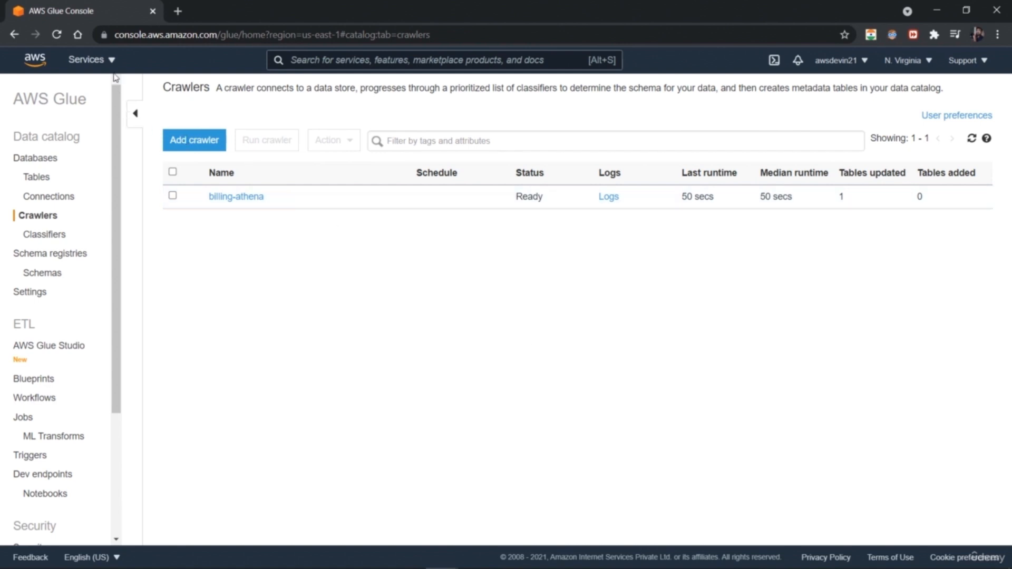
# Open Athena from the Analytics services in a new browser tab and go to its query editor
pyautogui.click(100, 62)
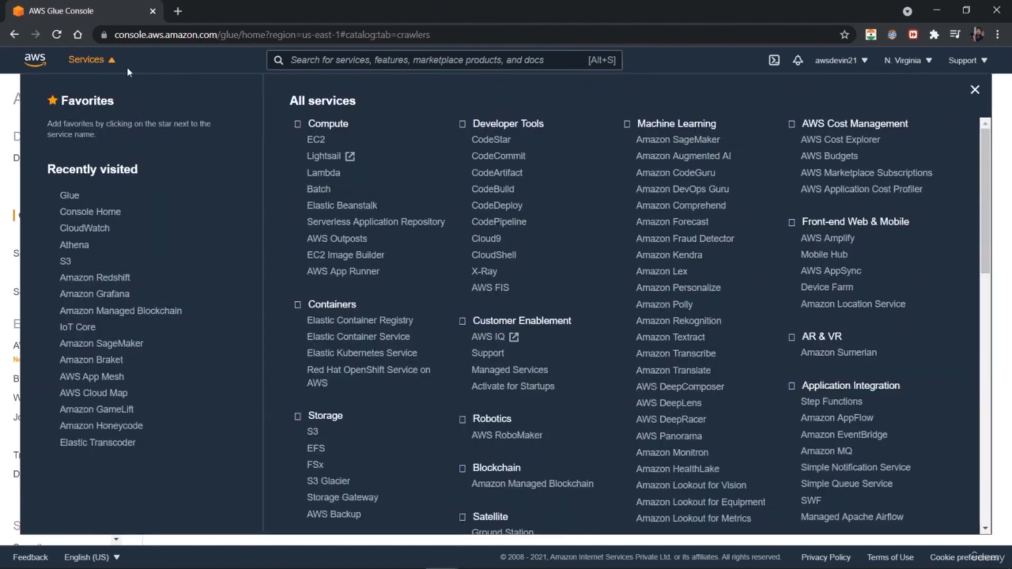
pyautogui.moveTo(982, 179); pyautogui.dragTo(962, 338)
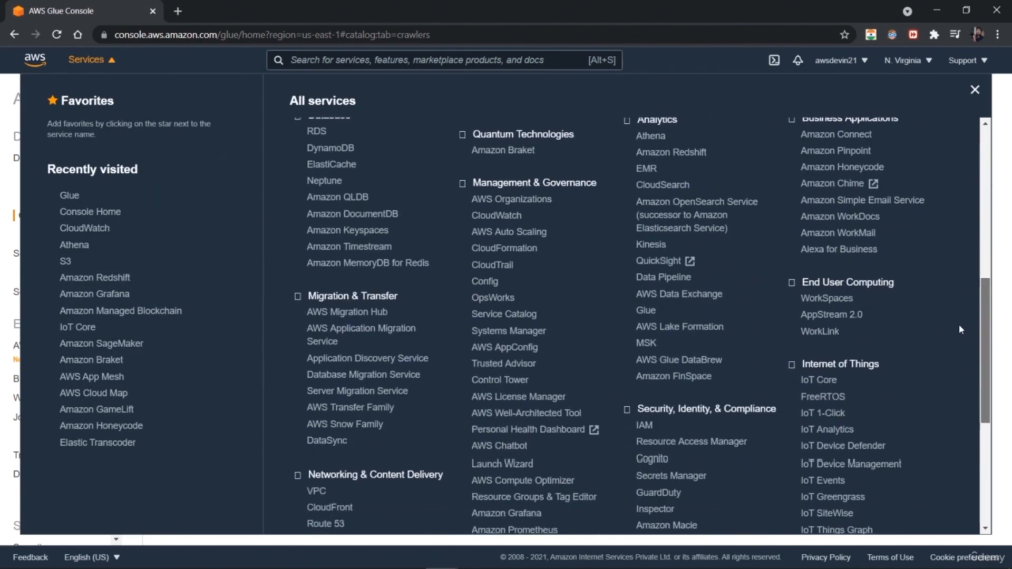
pyautogui.rightClick(658, 144)
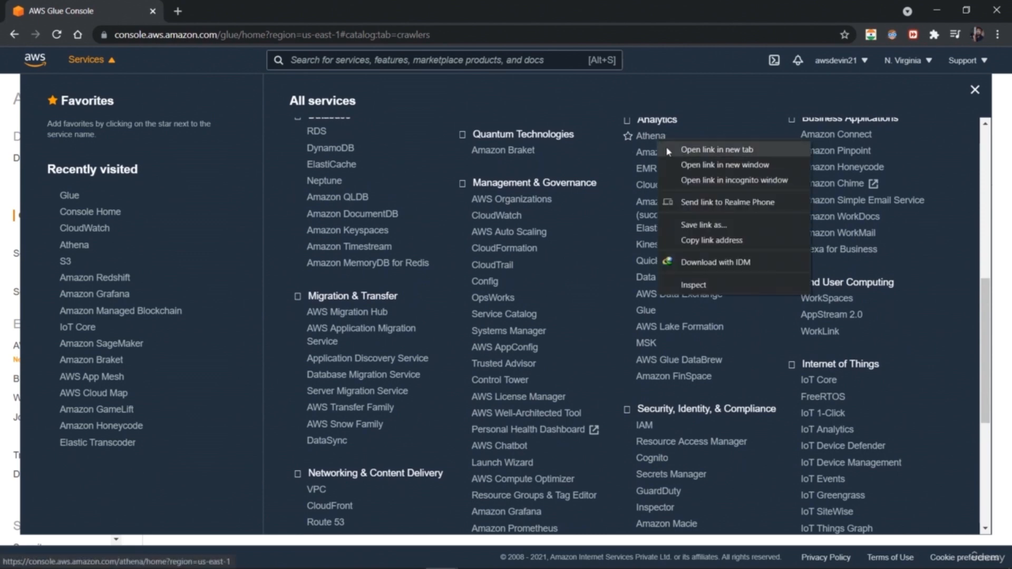
pyautogui.click(666, 147)
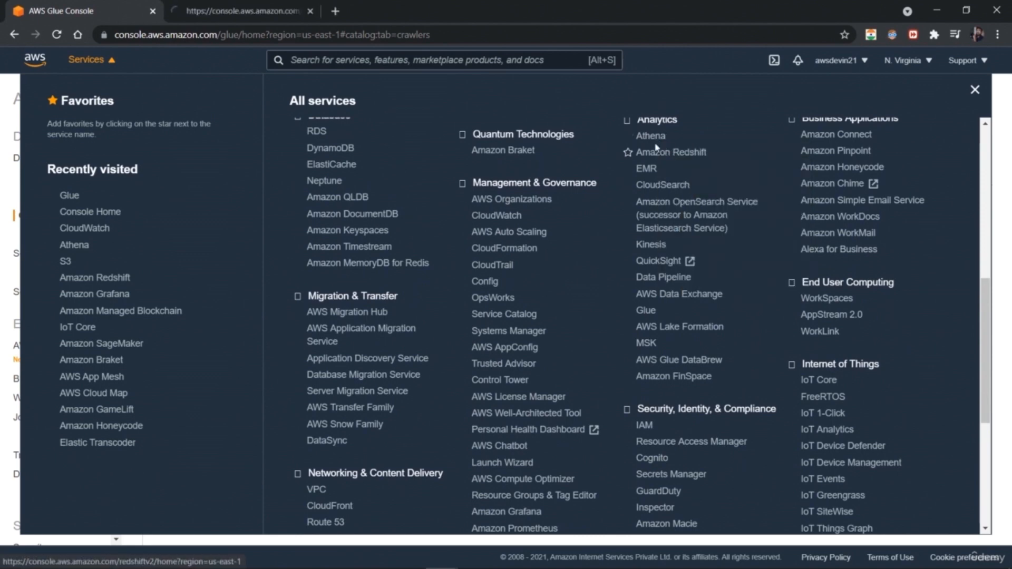
pyautogui.click(265, 5)
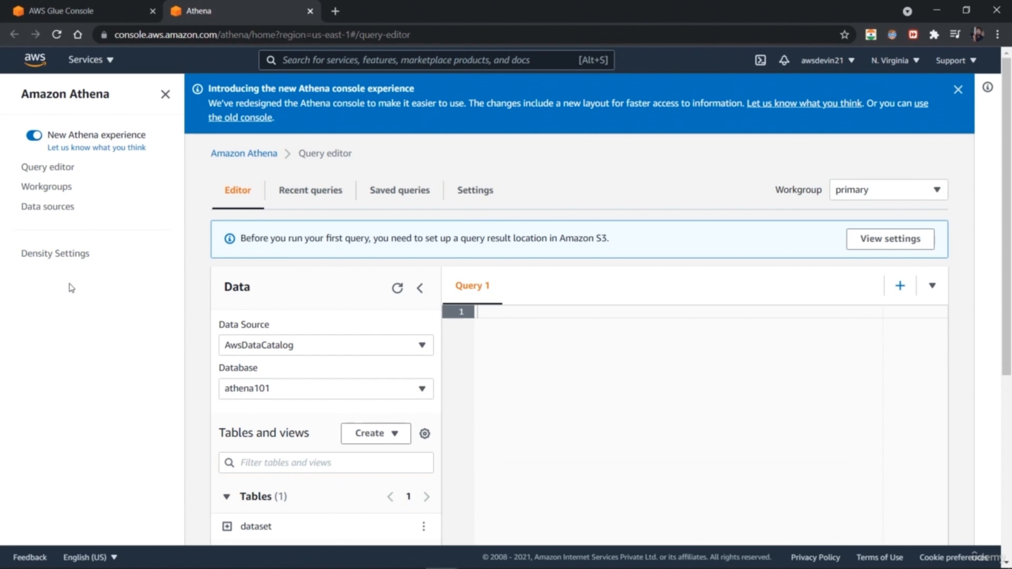
pyautogui.click(66, 172)
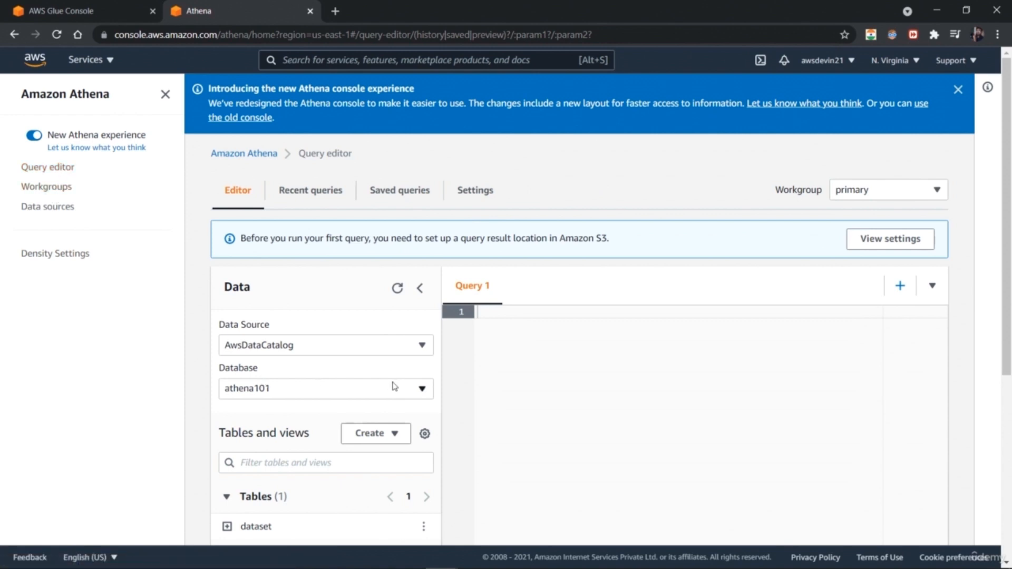
# Generate a preview query for the dataset table in the athena101 database
pyautogui.scroll(-3, 401, 388)
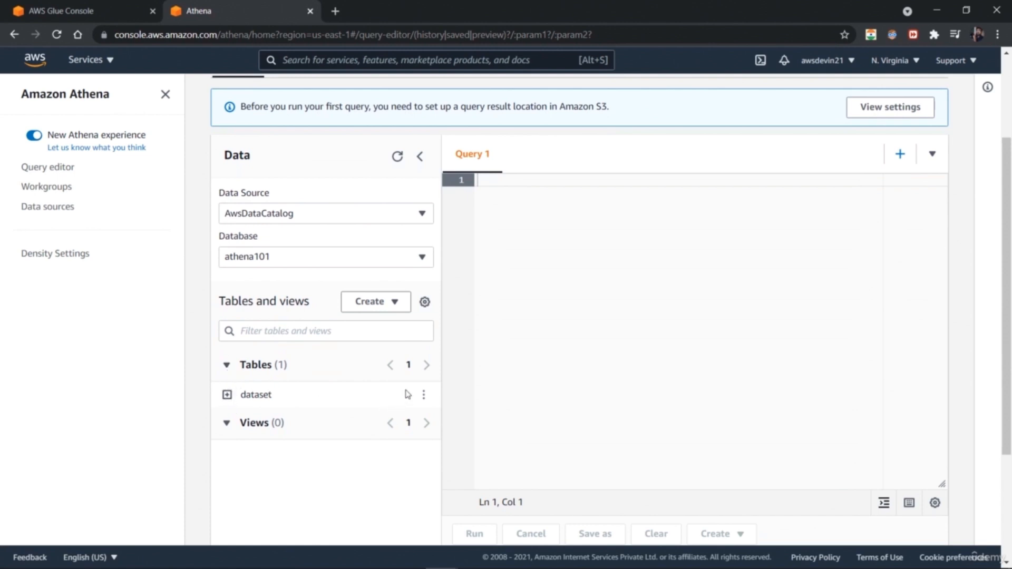
pyautogui.click(424, 396)
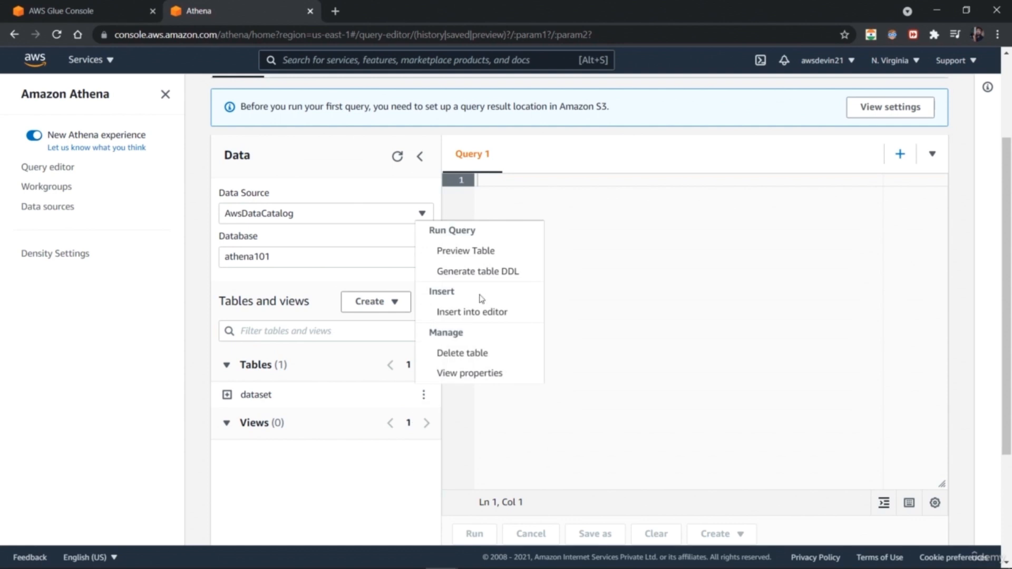
pyautogui.click(498, 252)
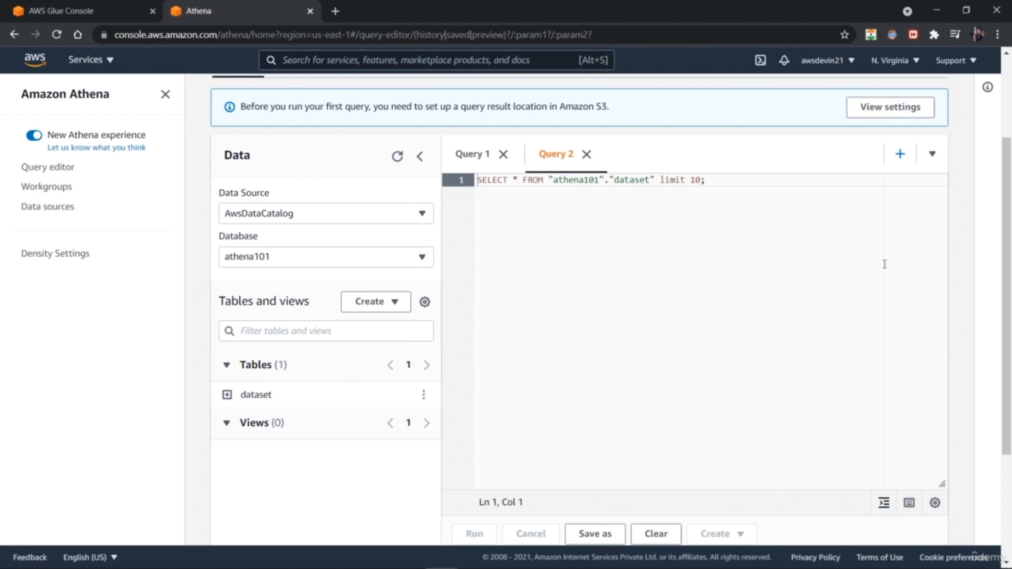
# Open the query result location settings for editing and begin the location with s3://
pyautogui.moveTo(1011, 322)
pyautogui.mouseDown()
pyautogui.moveTo(1011, 287)
pyautogui.moveTo(1011, 305)
pyautogui.mouseUp()
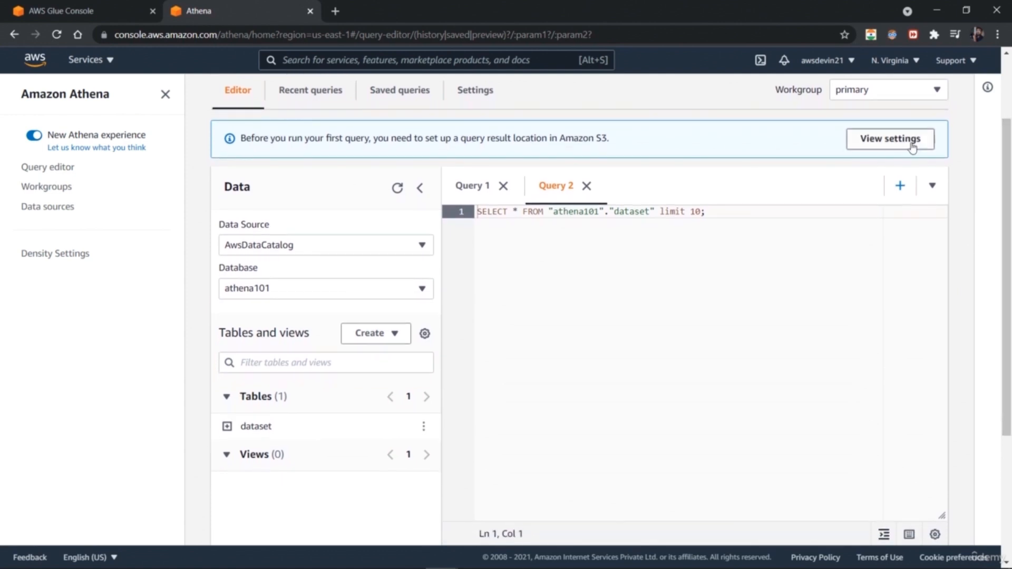
pyautogui.click(913, 141)
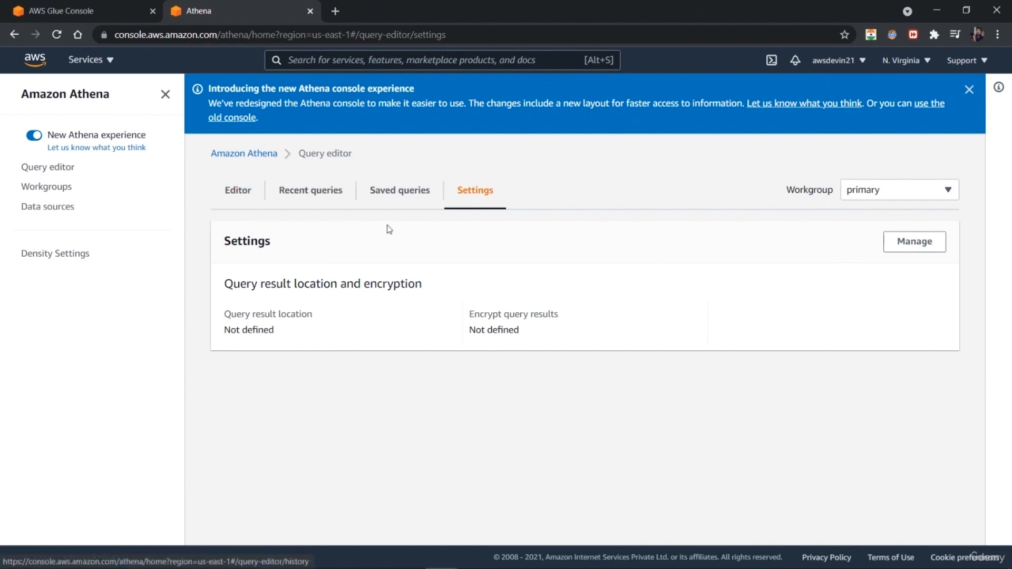
pyautogui.click(917, 248)
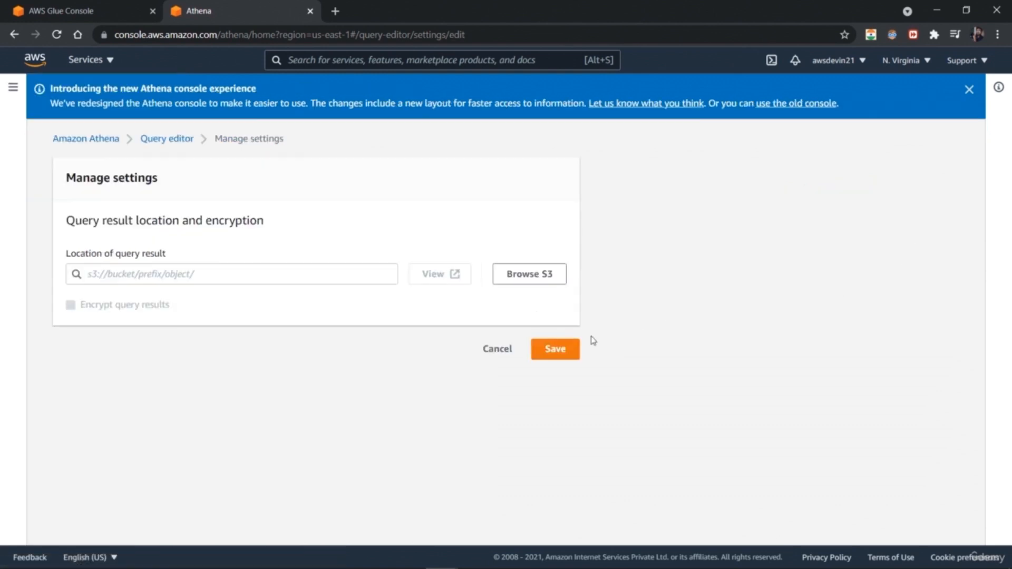
pyautogui.click(330, 278)
pyautogui.write('s3')
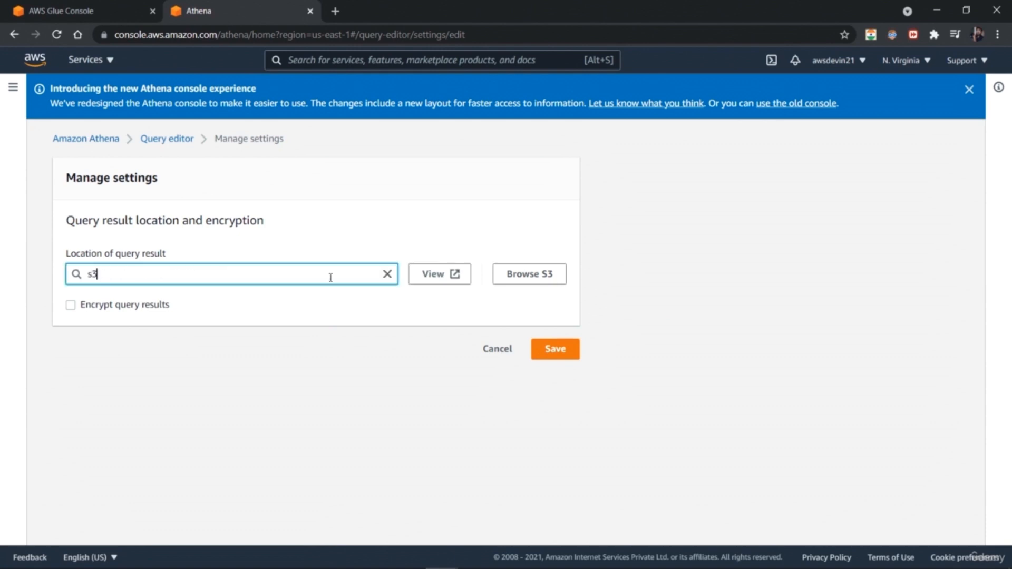
pyautogui.write('://')
# Open S3 in a new browser tab from the Glue console and look inside the dataset folder of bucket athenadata101
pyautogui.click(73, 10)
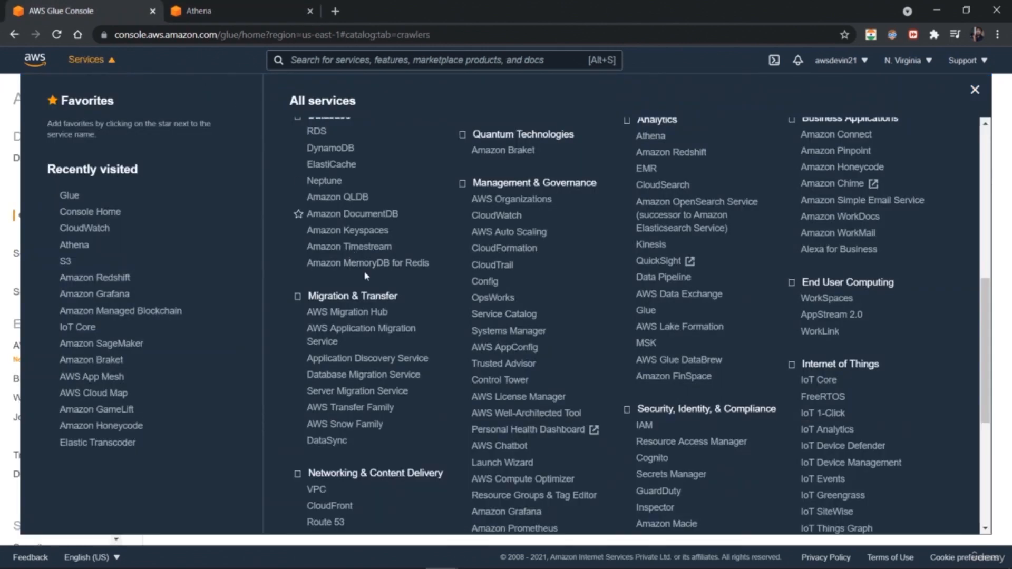
pyautogui.click(360, 59)
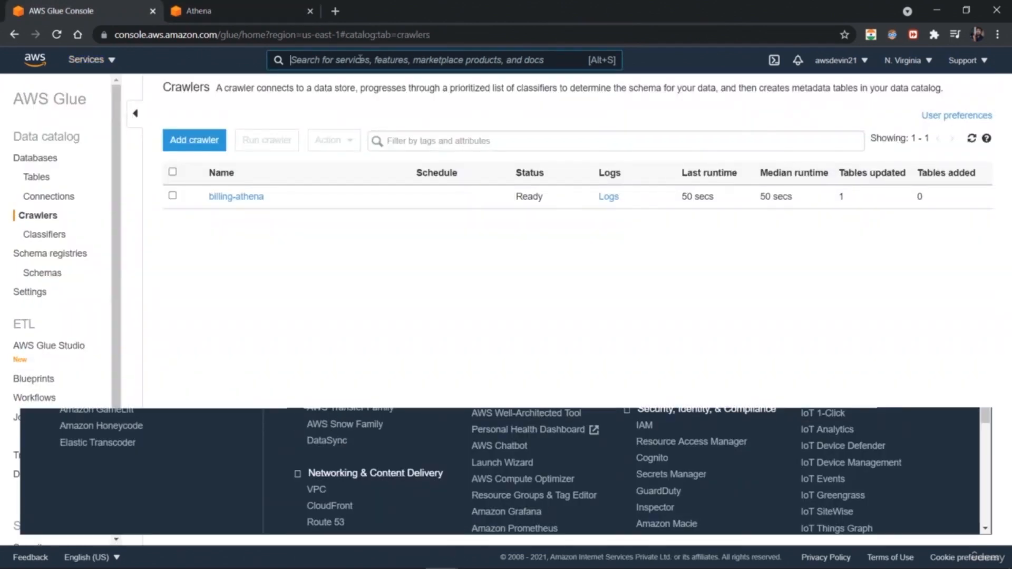
pyautogui.write('s3')
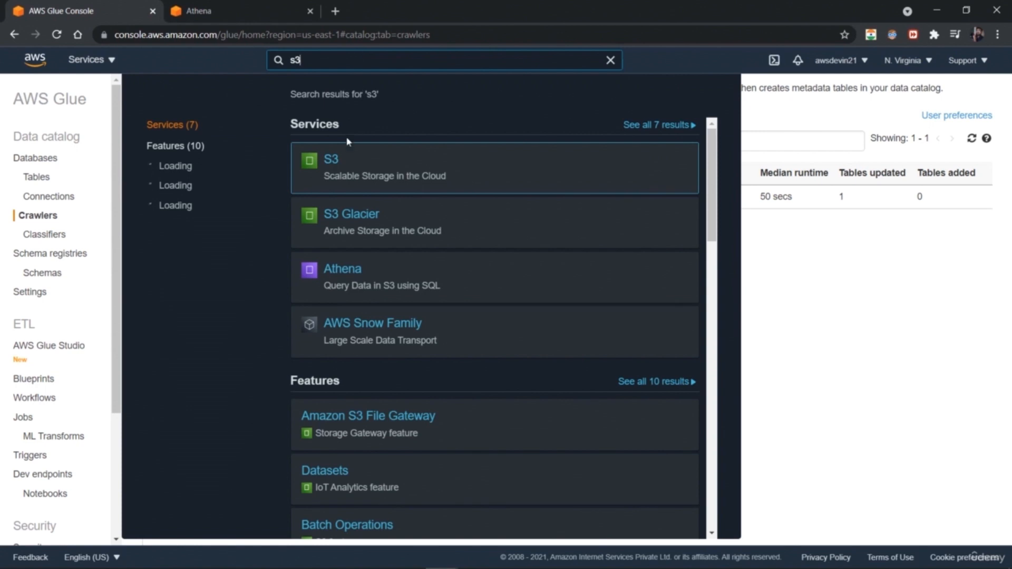
pyautogui.rightClick(332, 162)
pyautogui.click(349, 174)
pyautogui.hotkey('ctrl', 'Tab')
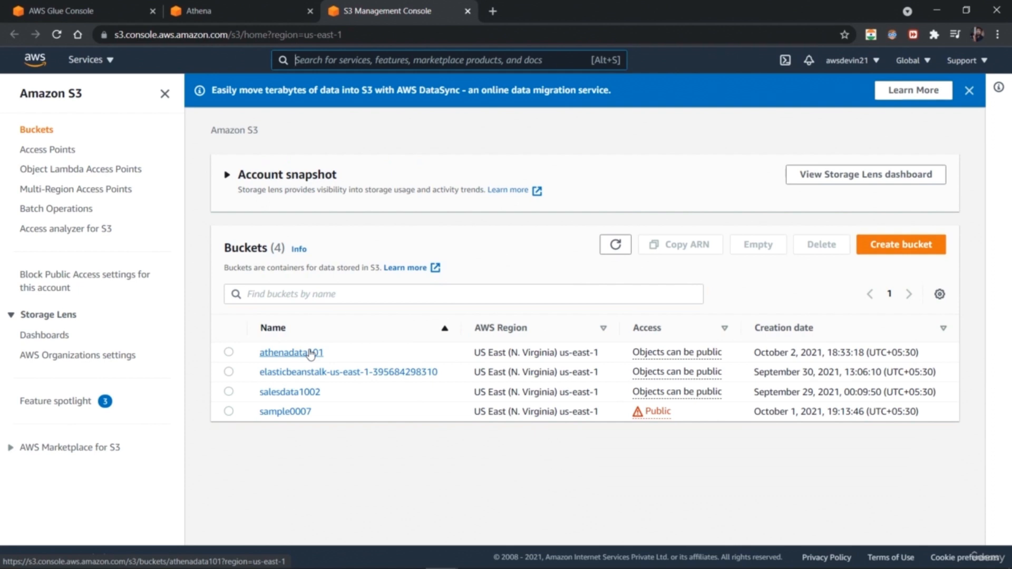
pyautogui.click(284, 352)
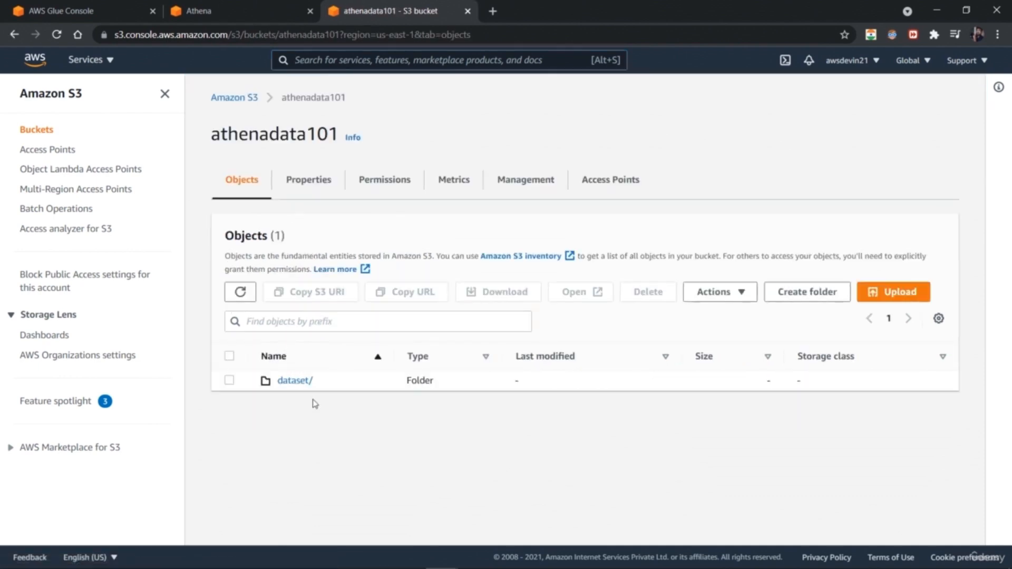
pyautogui.click(295, 381)
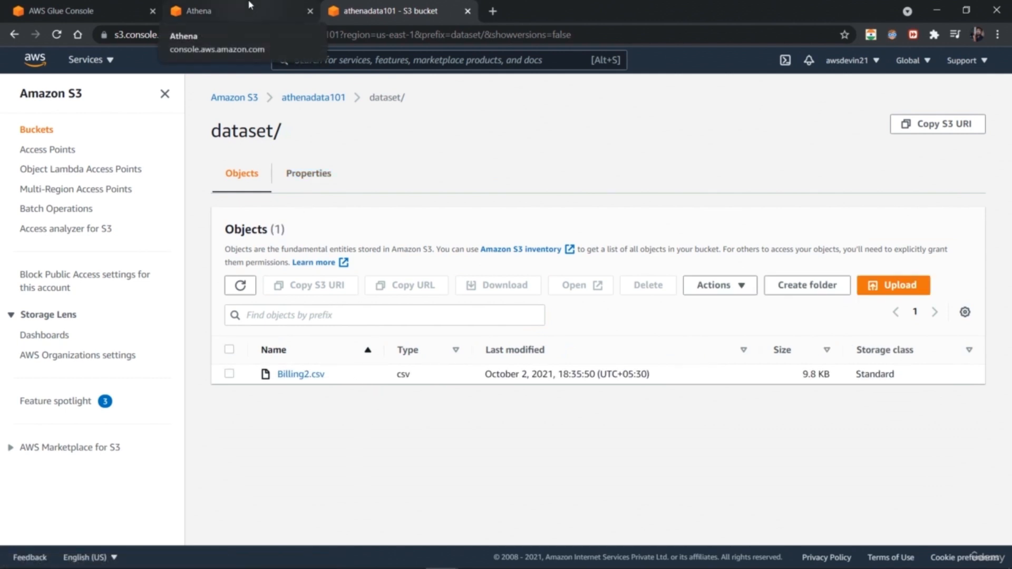
# Return to Athena and complete the query result location as s3://athenadata101/dataset, checking the names against the S3 bucket
pyautogui.click(250, 5)
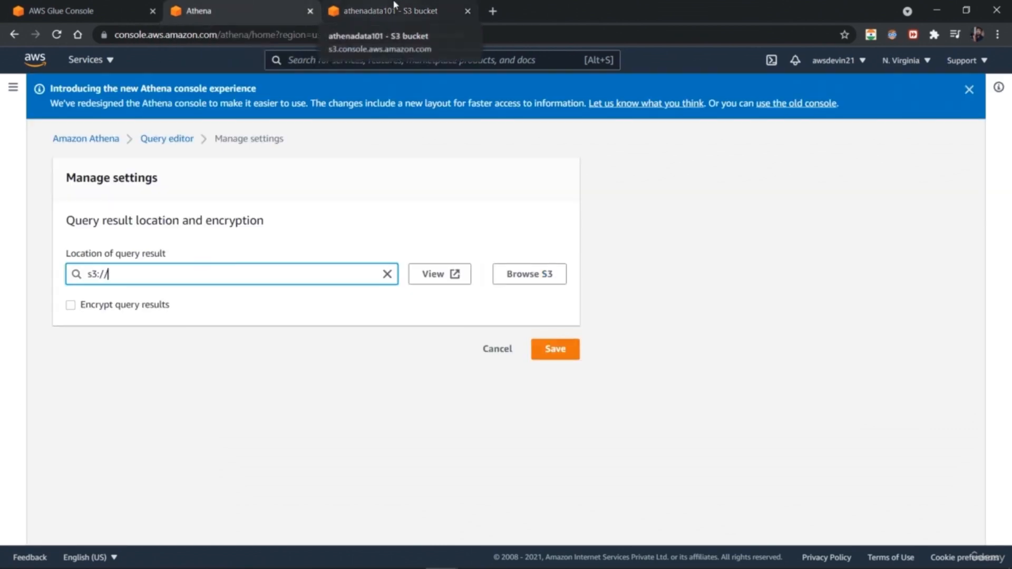
pyautogui.click(361, 10)
pyautogui.click(295, 5)
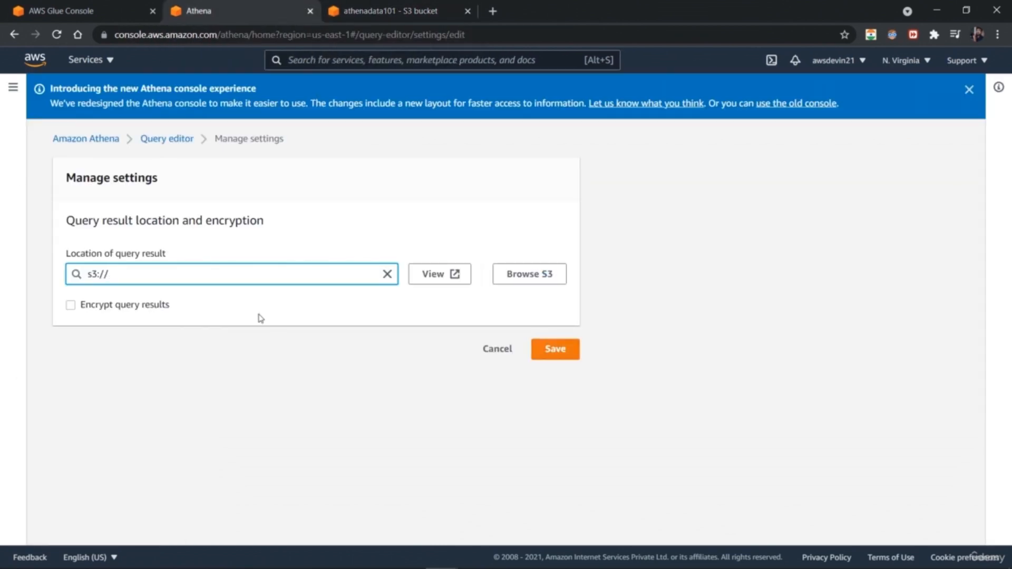
pyautogui.write('athenadata101/')
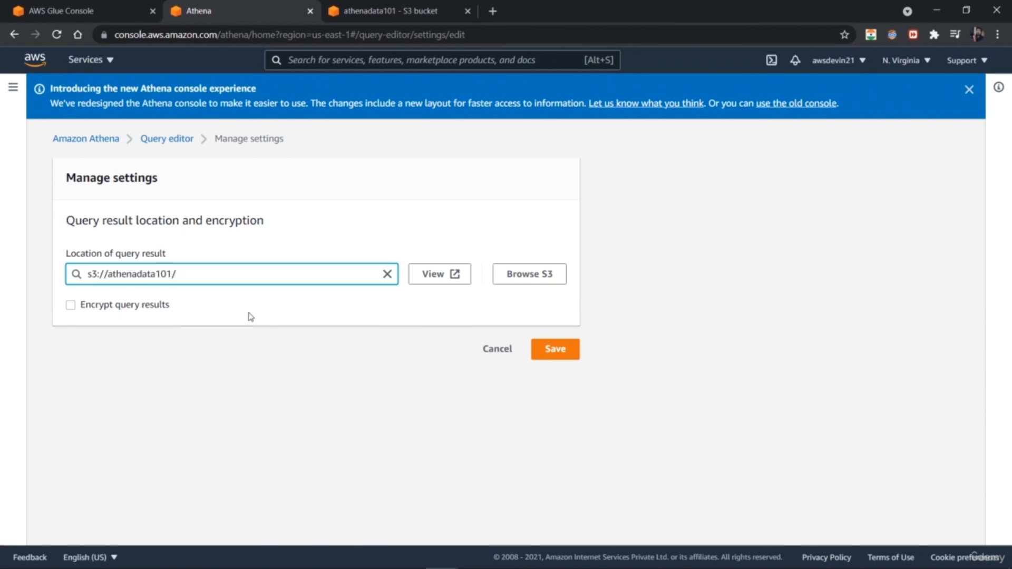
pyautogui.click(363, 10)
pyautogui.click(299, 8)
pyautogui.write('dataset')
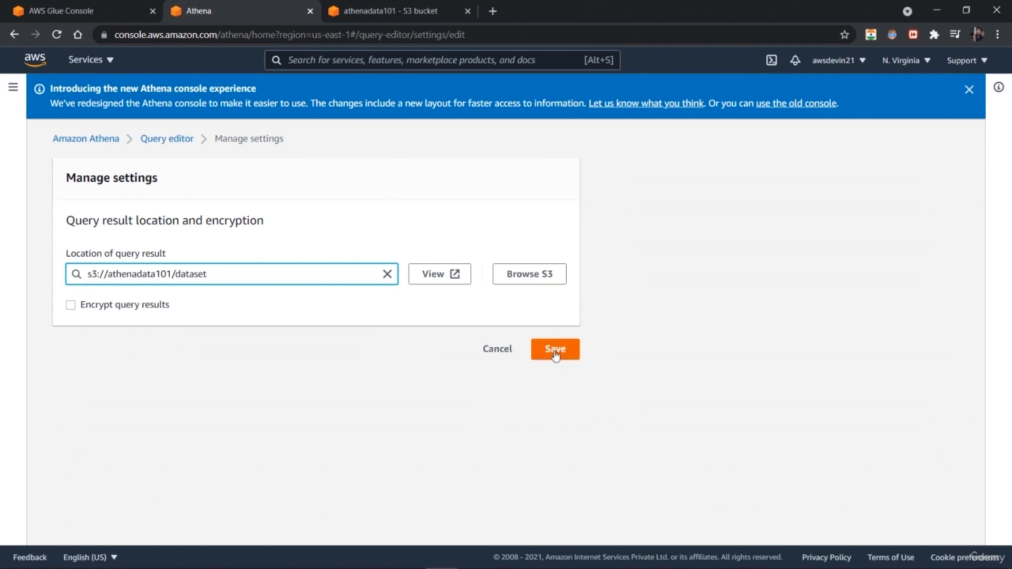
# Choose bucket athenadata101 by browsing S3, extend the query result location to s3://athenadata101/dataset and save the settings
pyautogui.click(548, 274)
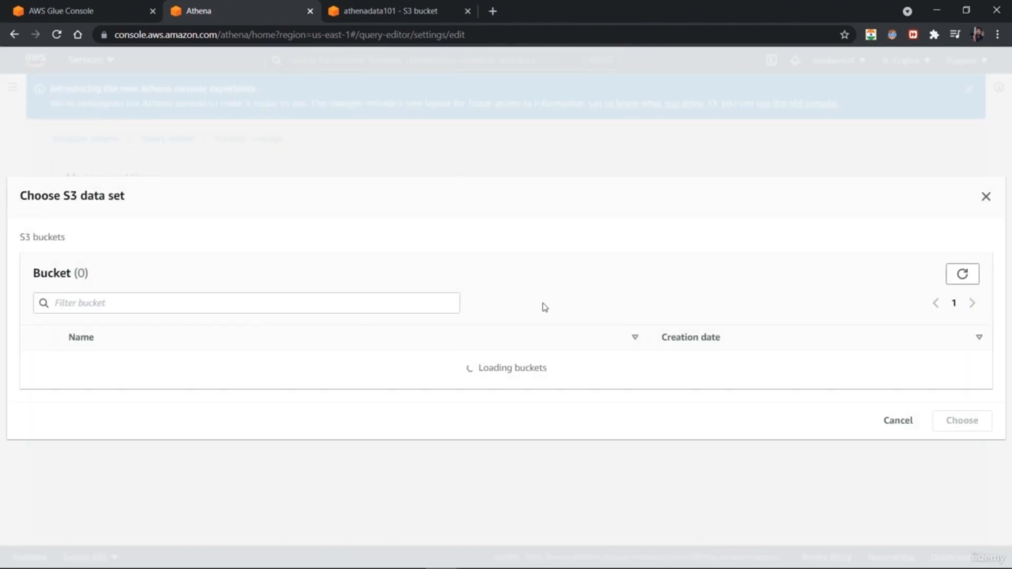
pyautogui.click(38, 331)
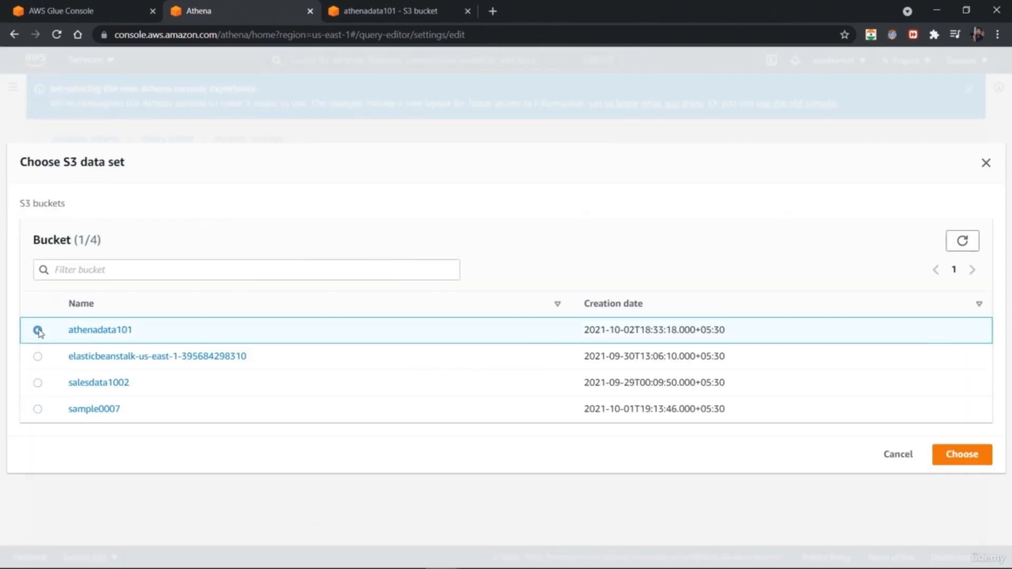
pyautogui.click(972, 456)
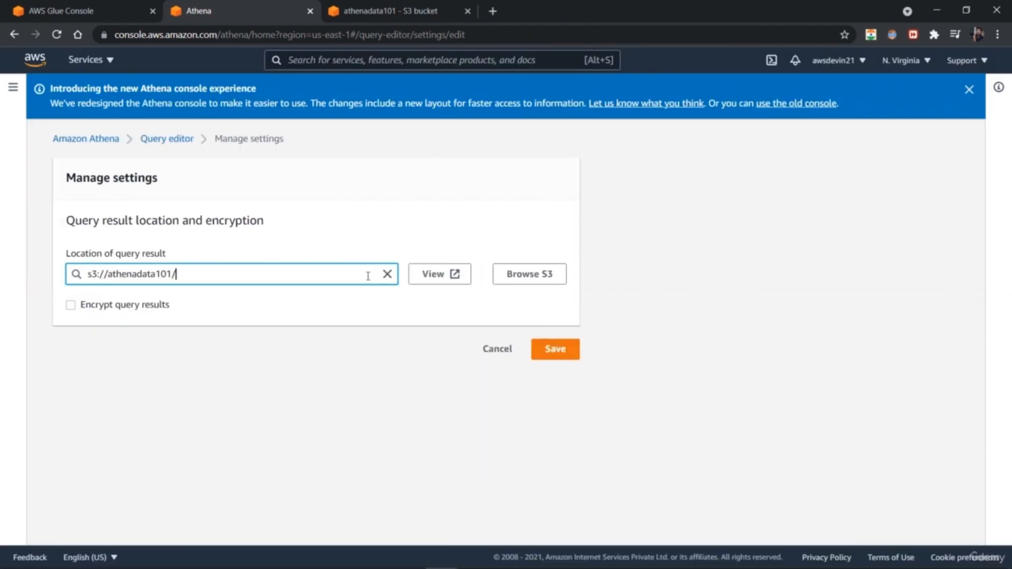
pyautogui.click(368, 8)
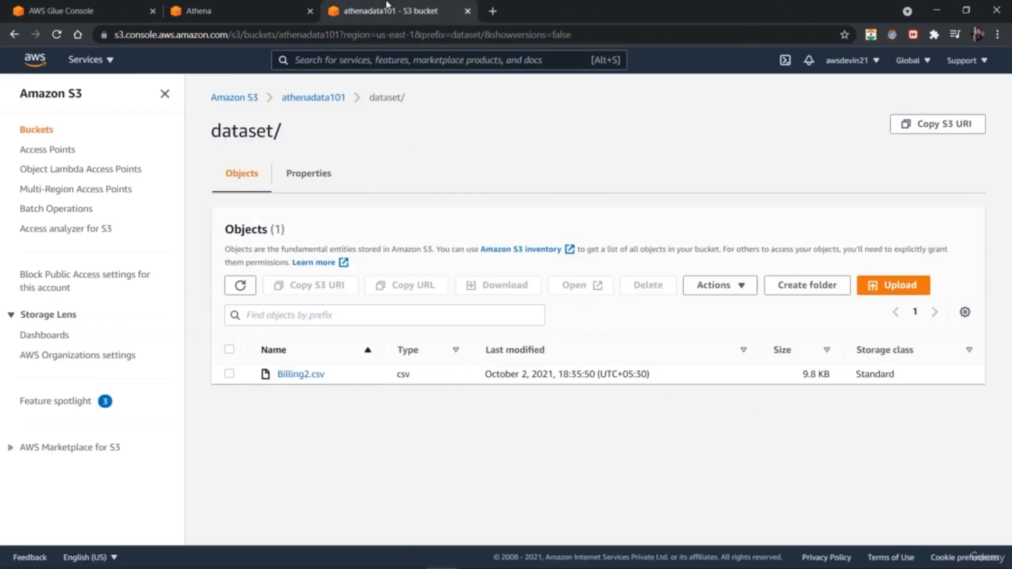
pyautogui.click(250, 5)
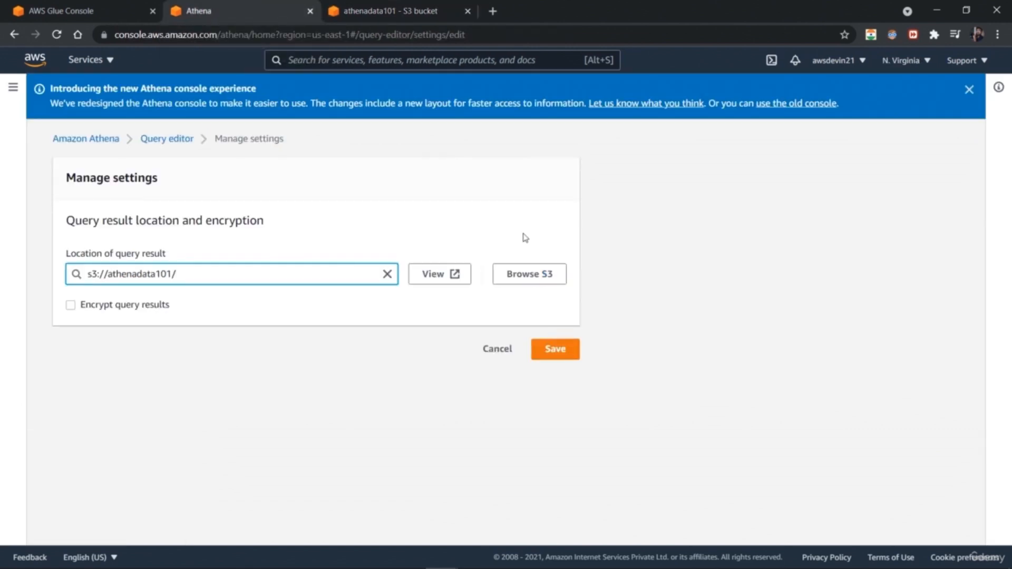
pyautogui.write('aset')
pyautogui.click(563, 350)
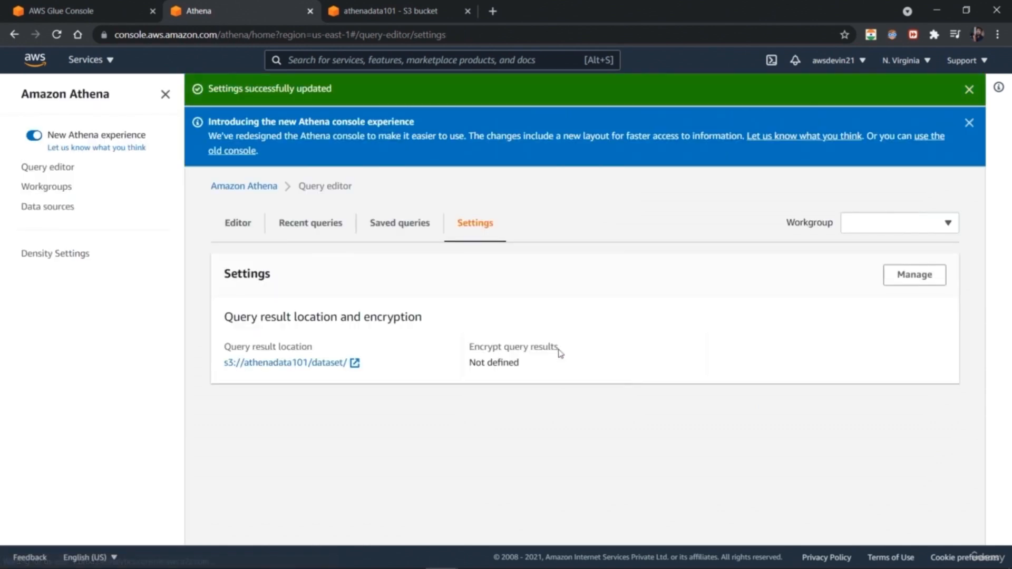
# Return to the query editor, run the SELECT query on the dataset table with limit 10 and review the returned rows
pyautogui.click(241, 223)
pyautogui.moveTo(1008, 233); pyautogui.dragTo(1011, 351)
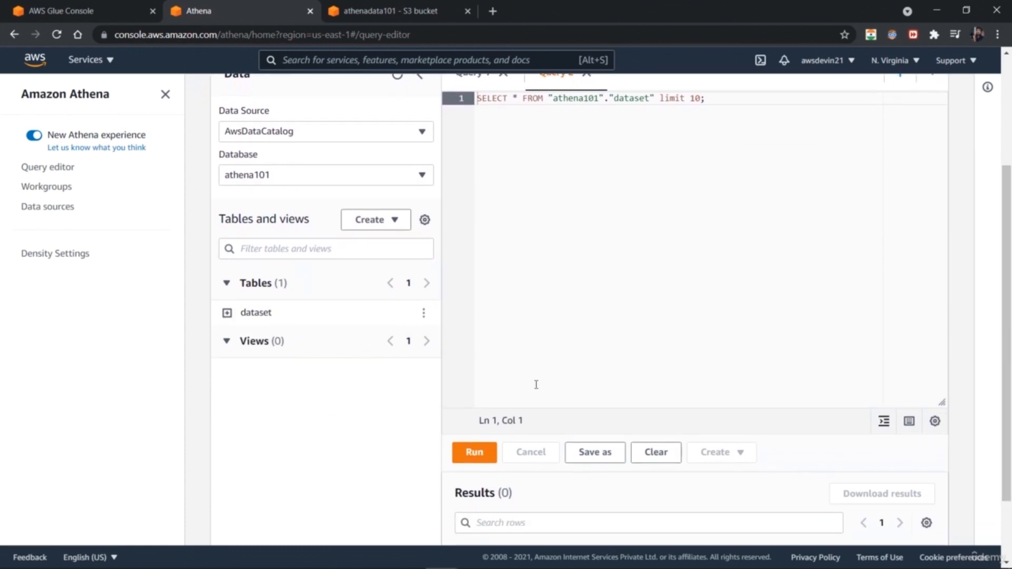
pyautogui.click(474, 452)
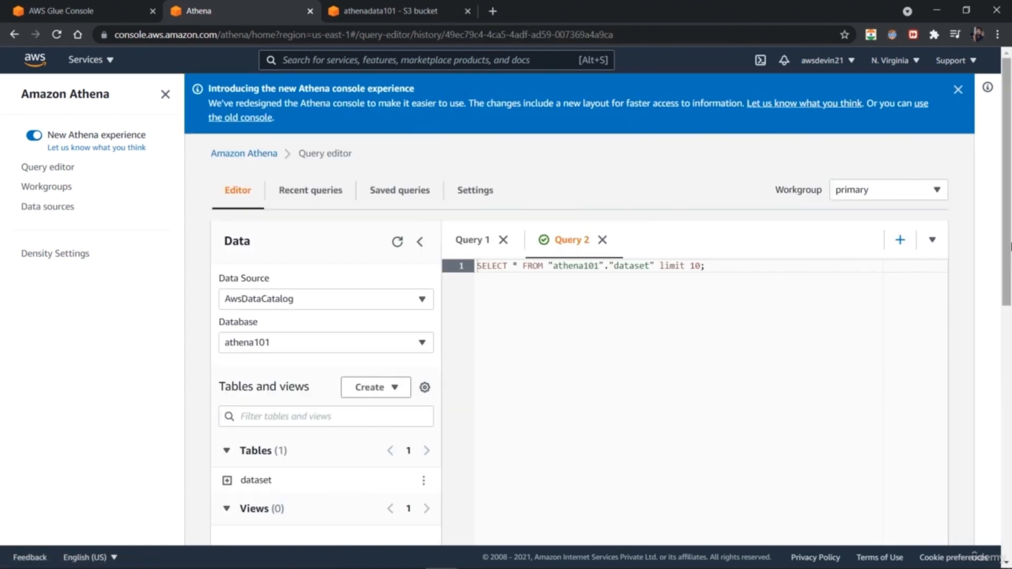
pyautogui.moveTo(1011, 240); pyautogui.dragTo(1003, 521)
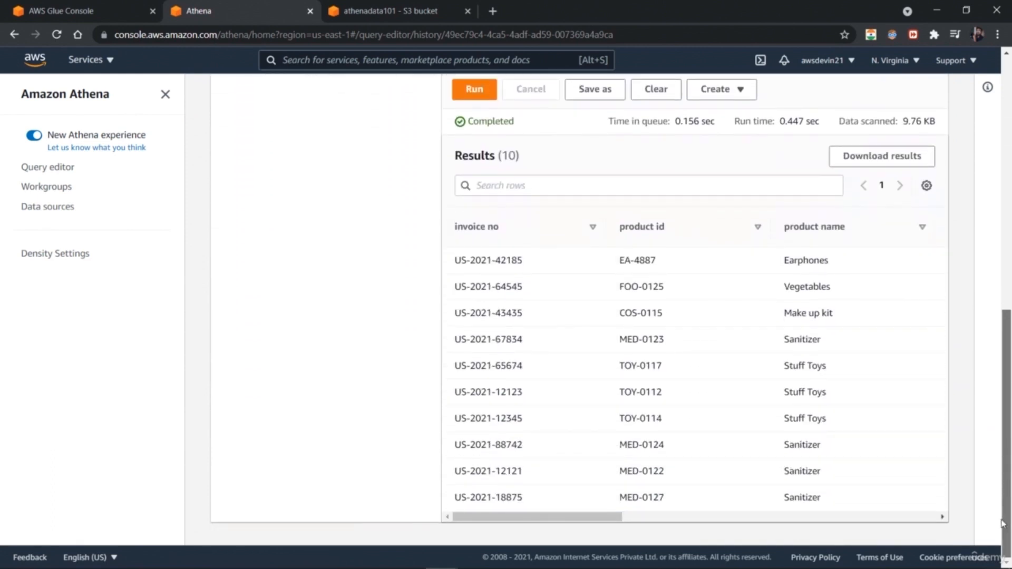
pyautogui.moveTo(511, 517); pyautogui.dragTo(475, 516)
# Change the query's limit to 20, rerun it and review the rows and columns of the results
pyautogui.moveTo(1006, 369); pyautogui.dragTo(1010, 152)
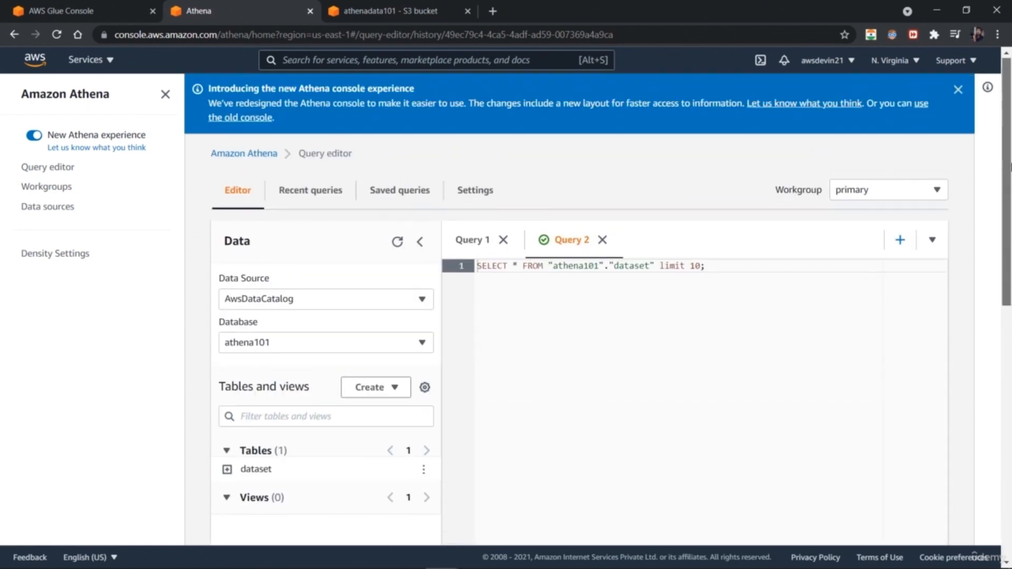
pyautogui.click(696, 266)
pyautogui.press('BackSpace')
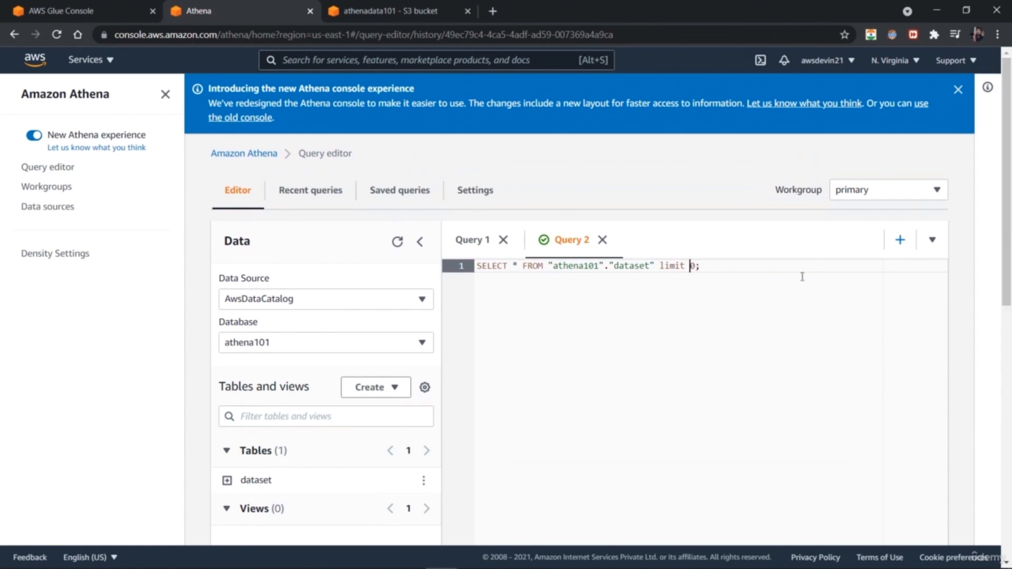
pyautogui.write('2')
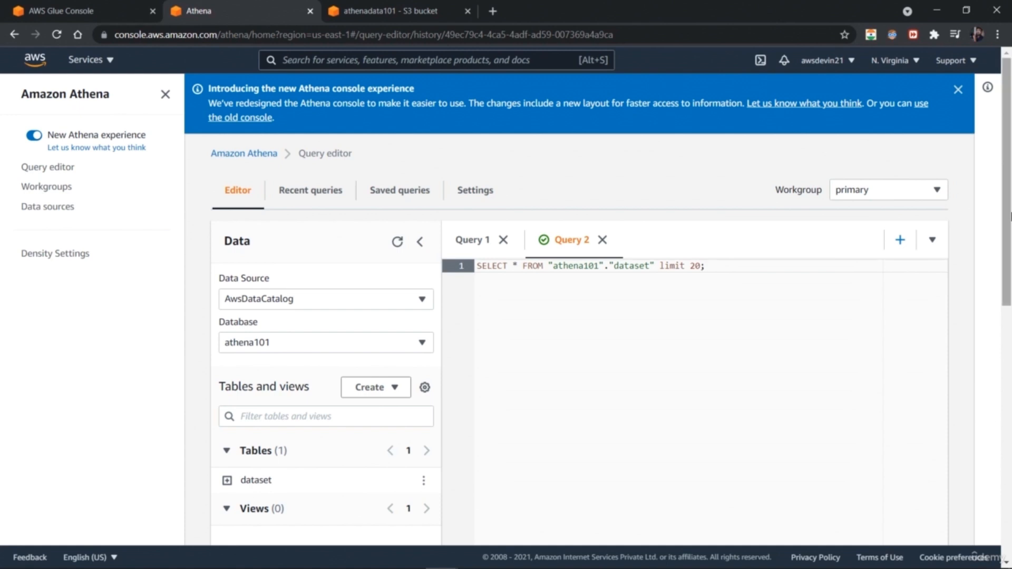
pyautogui.scroll(-6, 930, 348)
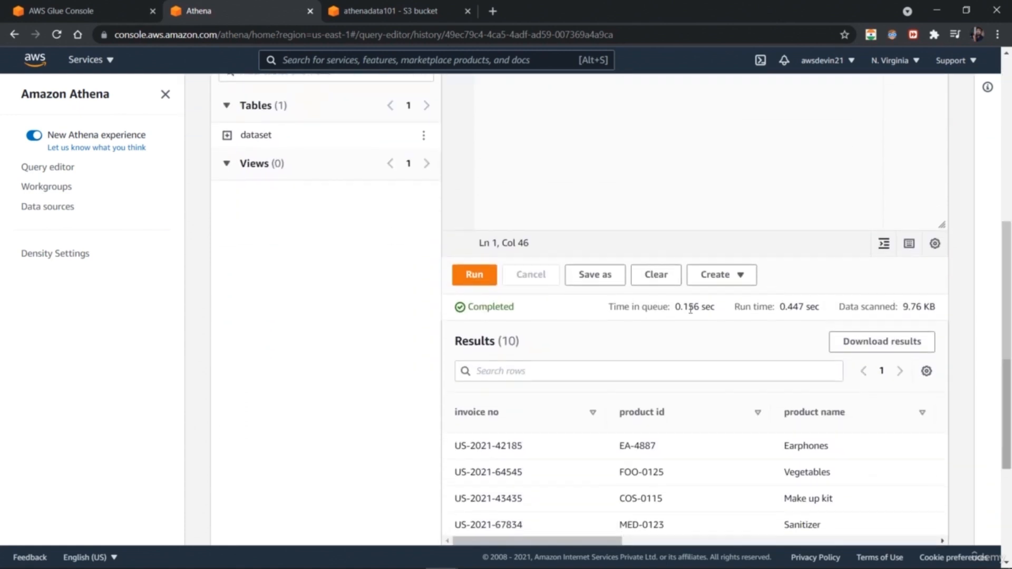
pyautogui.click(472, 279)
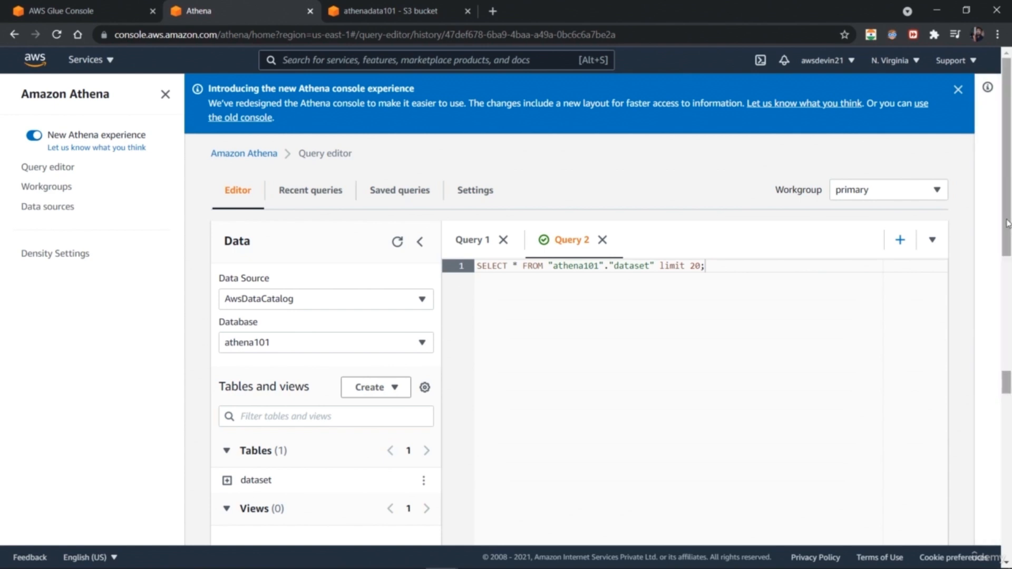
pyautogui.moveTo(1007, 223); pyautogui.dragTo(995, 479)
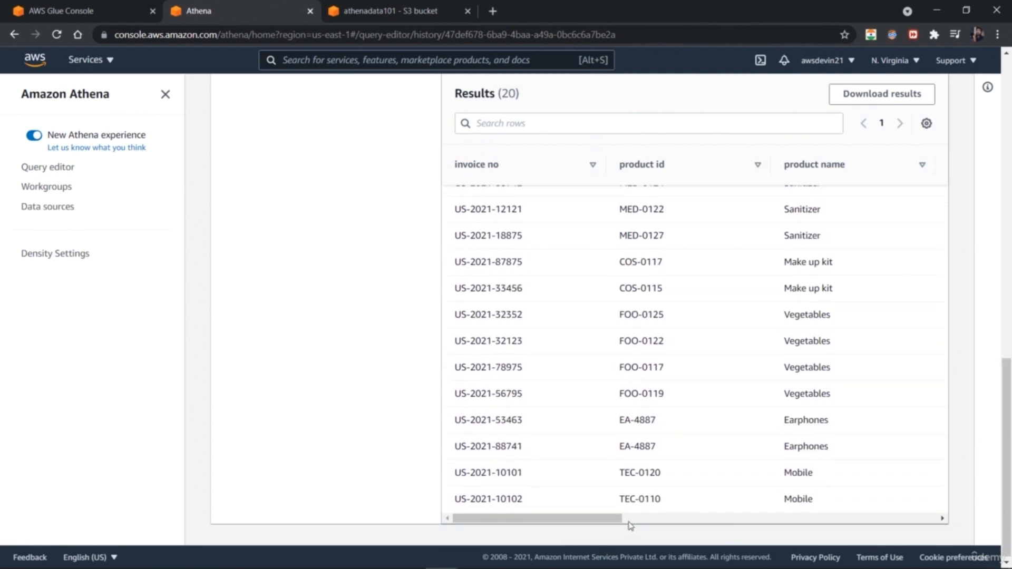
pyautogui.moveTo(615, 519); pyautogui.dragTo(983, 506)
pyautogui.moveTo(1003, 414); pyautogui.dragTo(1006, 134)
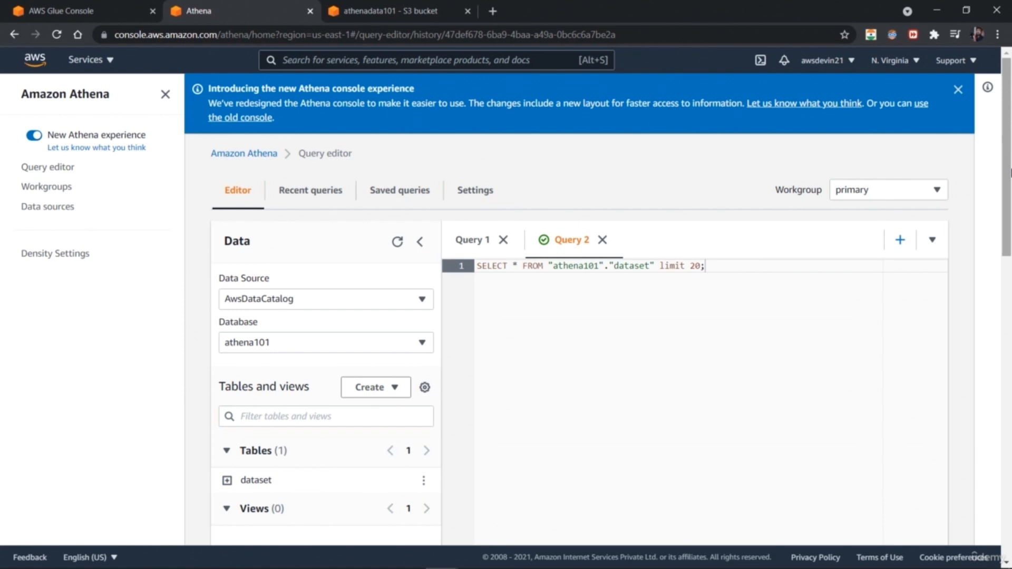
pyautogui.moveTo(1009, 171); pyautogui.dragTo(1010, 274)
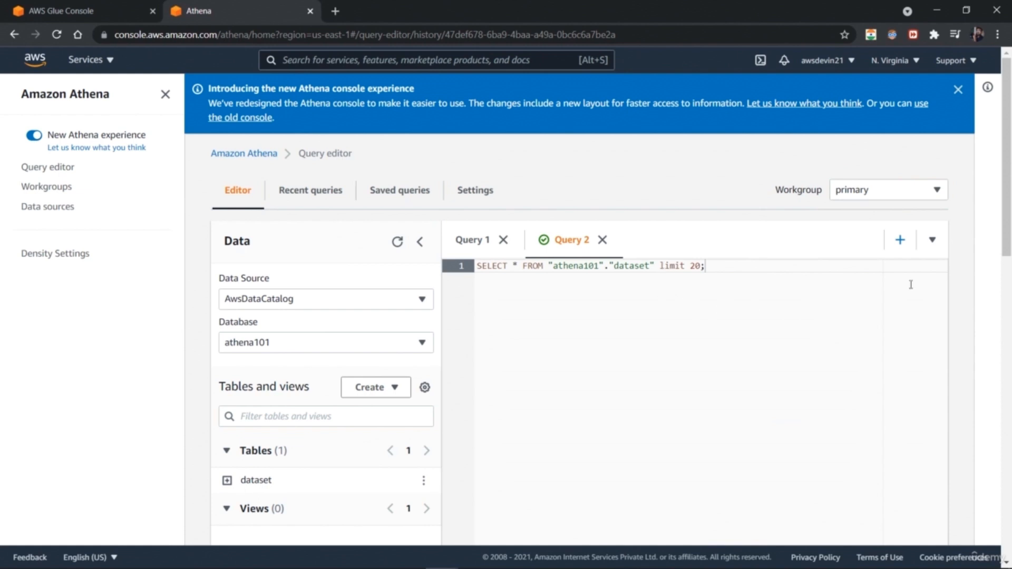
# Replace the limit clause with WHERE profit>10, run the query and review the profit values in the results
pyautogui.moveTo(1003, 219); pyautogui.dragTo(1003, 380)
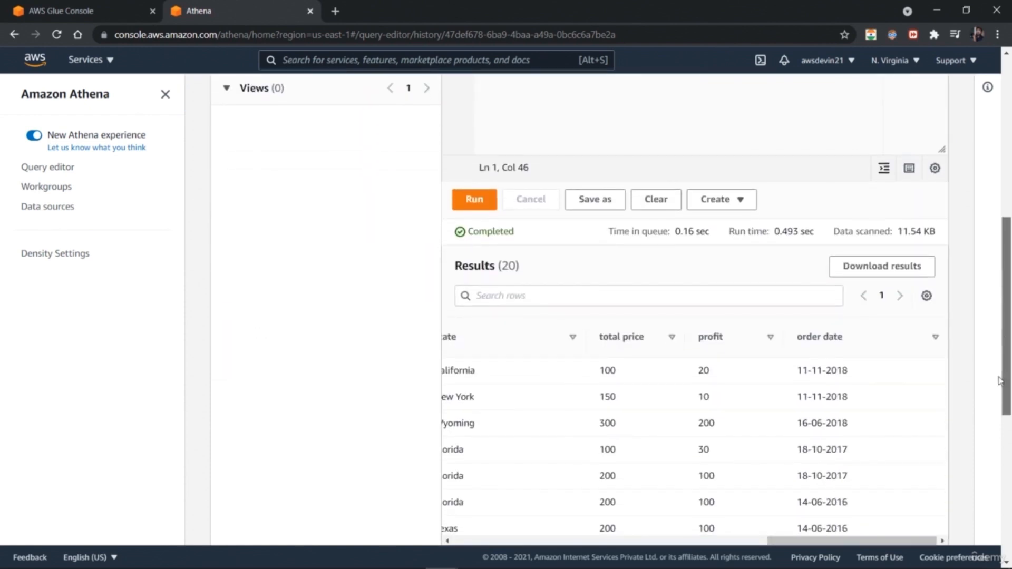
pyautogui.moveTo(1000, 380); pyautogui.dragTo(995, 260)
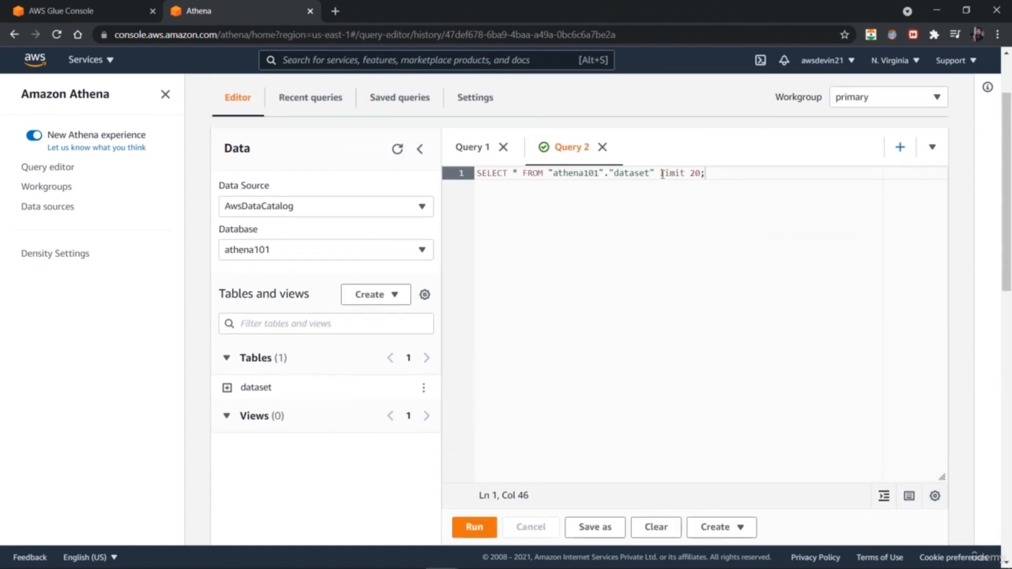
pyautogui.moveTo(661, 172); pyautogui.dragTo(700, 173)
pyautogui.press('BackSpace')
pyautogui.write('WHERE prpfit>10')
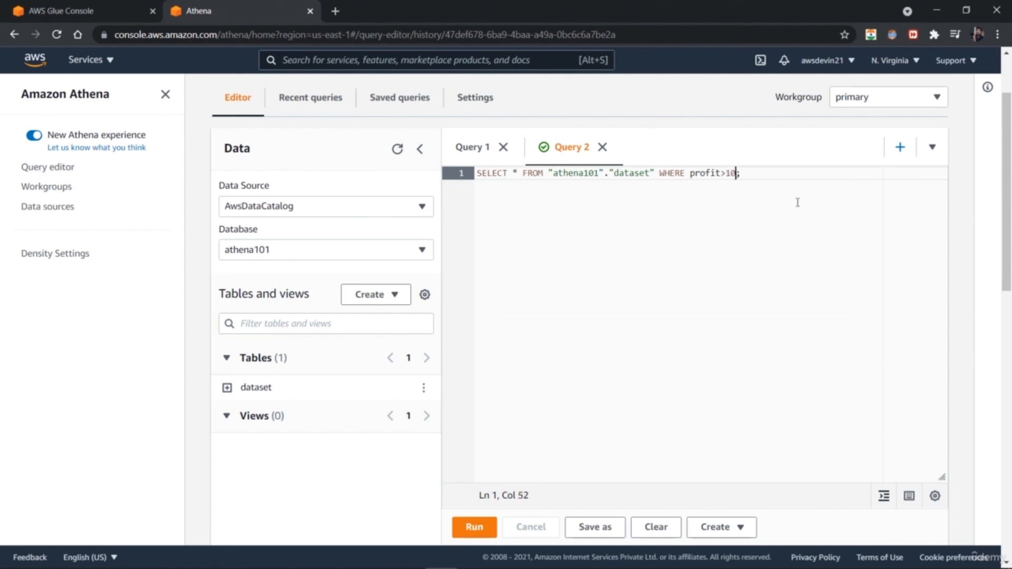
pyautogui.click(476, 528)
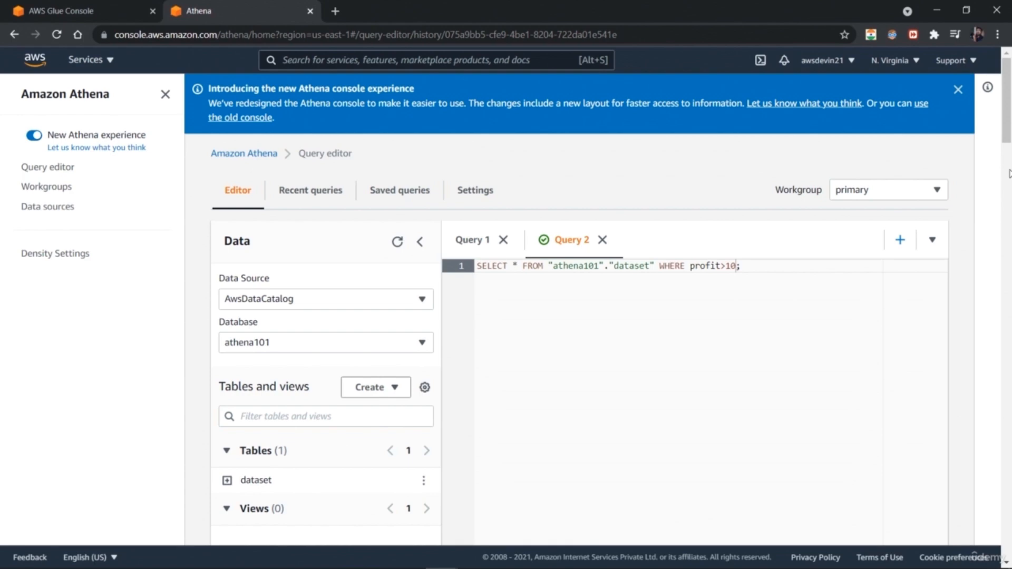
pyautogui.scroll(-10, 1008, 173)
pyautogui.moveTo(1009, 215); pyautogui.dragTo(1009, 289)
pyautogui.moveTo(995, 411); pyautogui.dragTo(948, 437)
pyautogui.moveTo(563, 543); pyautogui.dragTo(846, 558)
pyautogui.moveTo(1009, 423); pyautogui.dragTo(960, 294)
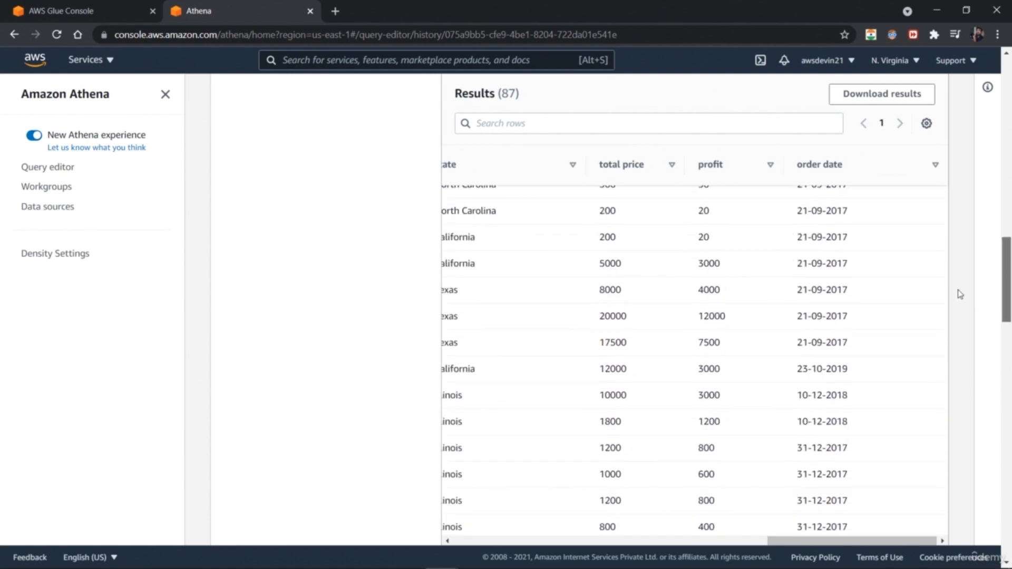
# Change the filter to profit>1000, rerun the query and review the product, country, state, price, profit and order date columns
pyautogui.moveTo(960, 294); pyautogui.dragTo(938, 111)
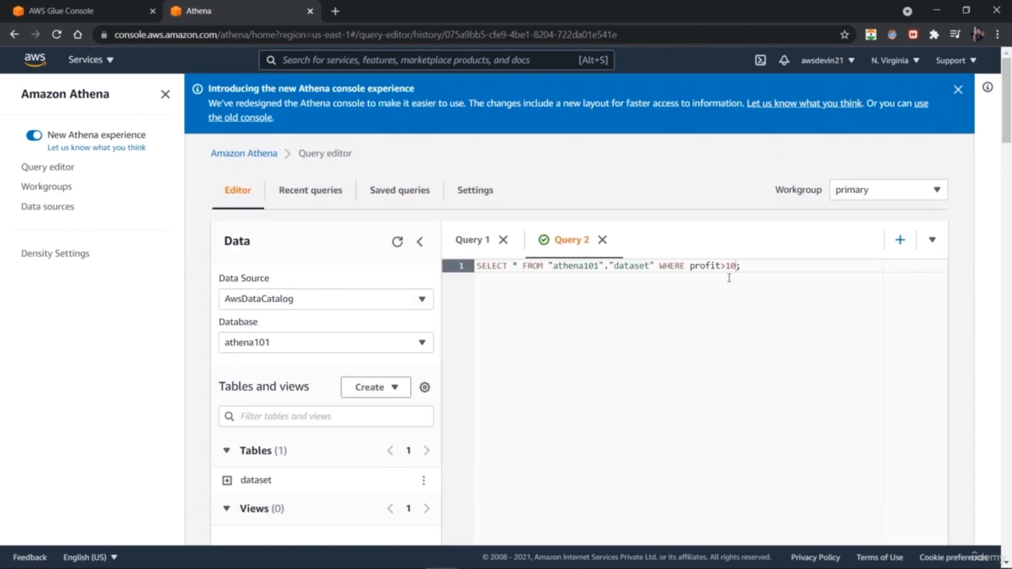
pyautogui.write('00')
pyautogui.moveTo(1006, 110); pyautogui.dragTo(1010, 195)
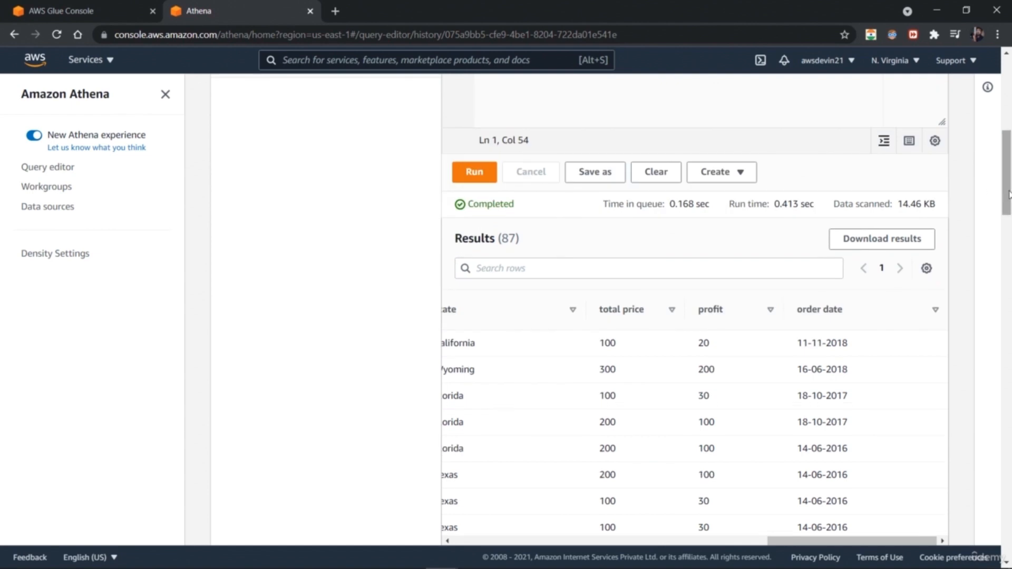
pyautogui.click(472, 175)
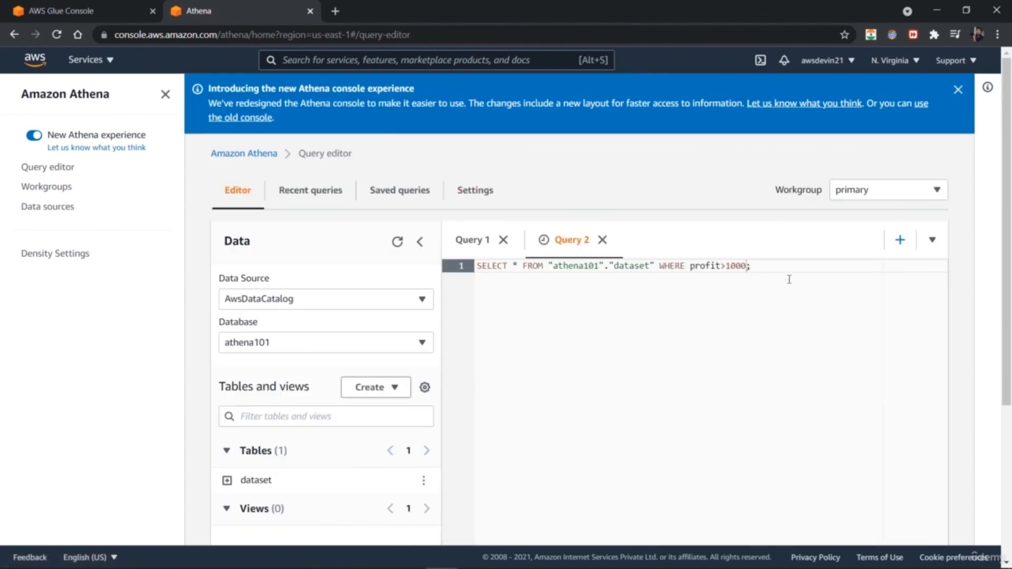
pyautogui.moveTo(1011, 200); pyautogui.dragTo(1001, 463)
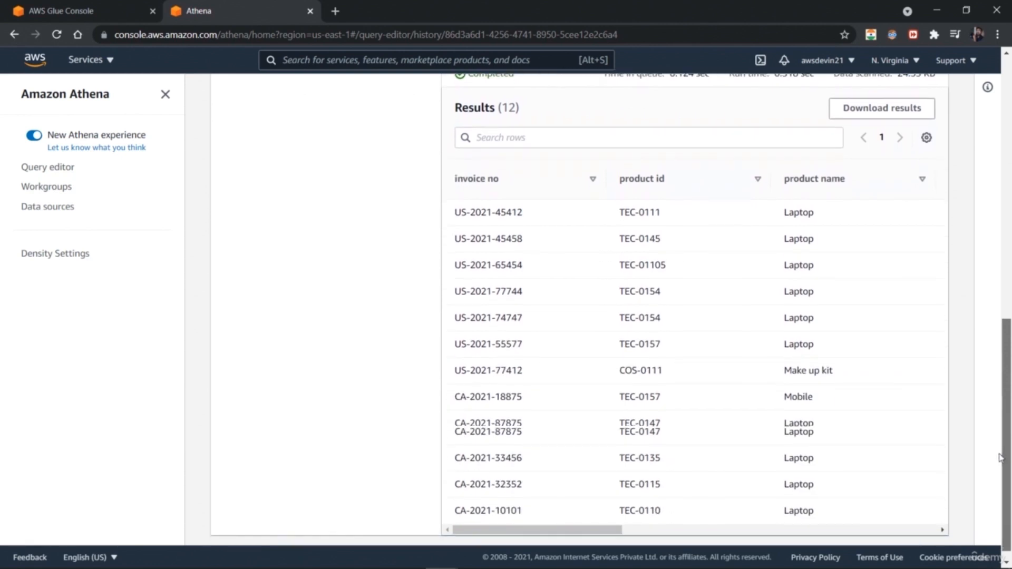
pyautogui.moveTo(592, 518); pyautogui.dragTo(919, 536)
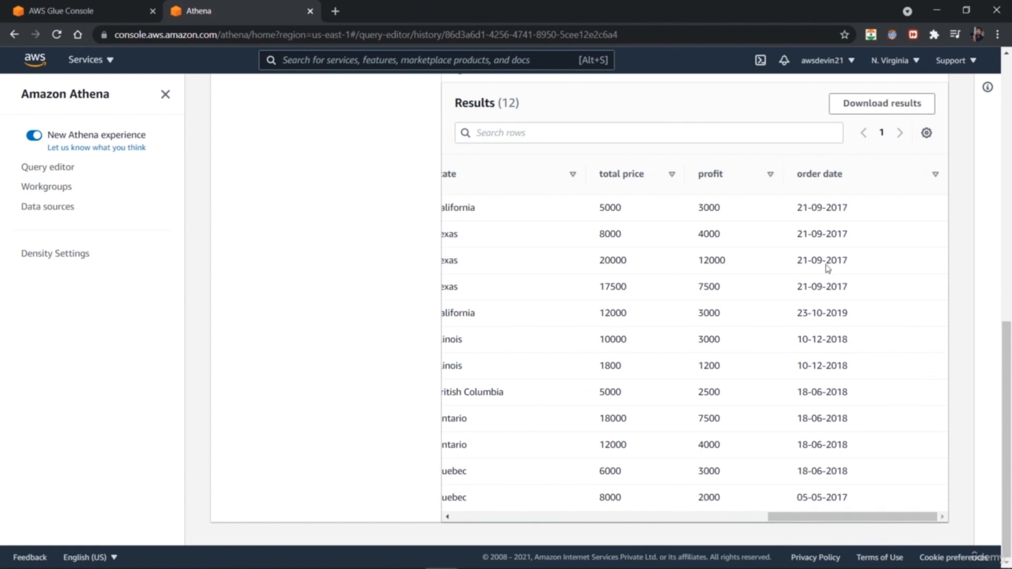
pyautogui.moveTo(839, 518); pyautogui.dragTo(708, 516)
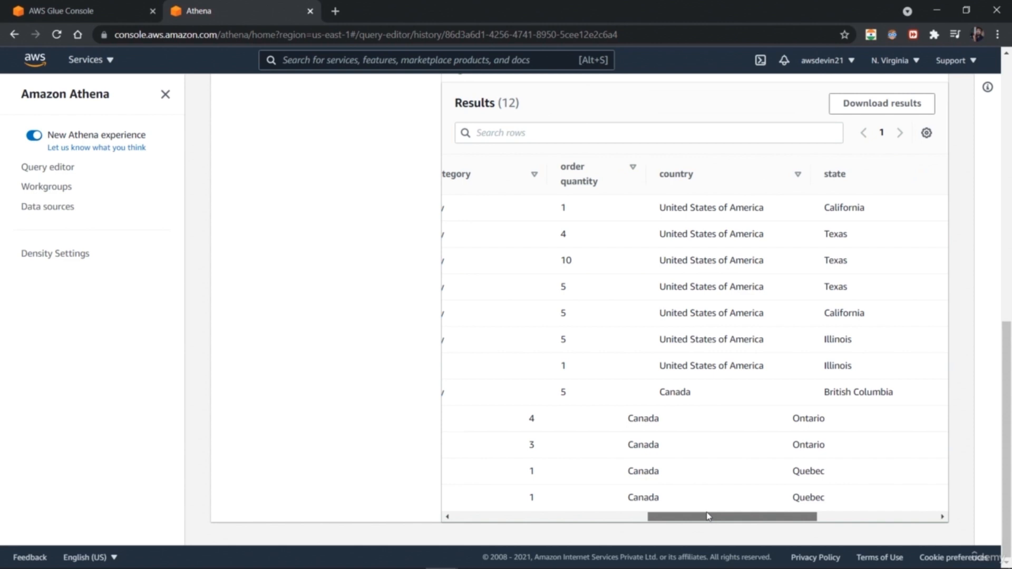
pyautogui.moveTo(707, 517); pyautogui.dragTo(489, 508)
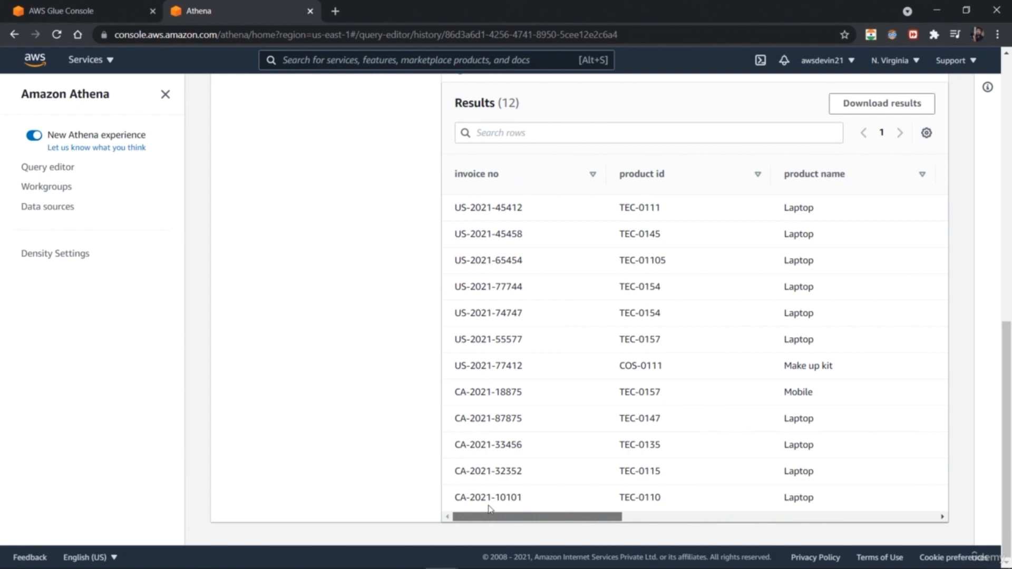
pyautogui.moveTo(513, 508); pyautogui.dragTo(813, 538)
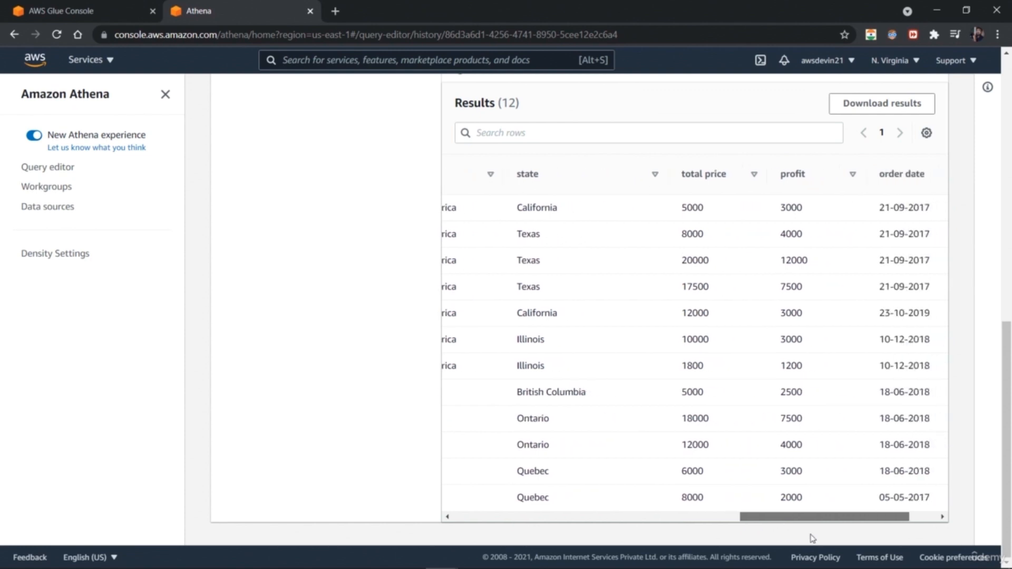
pyautogui.moveTo(812, 535); pyautogui.dragTo(855, 540)
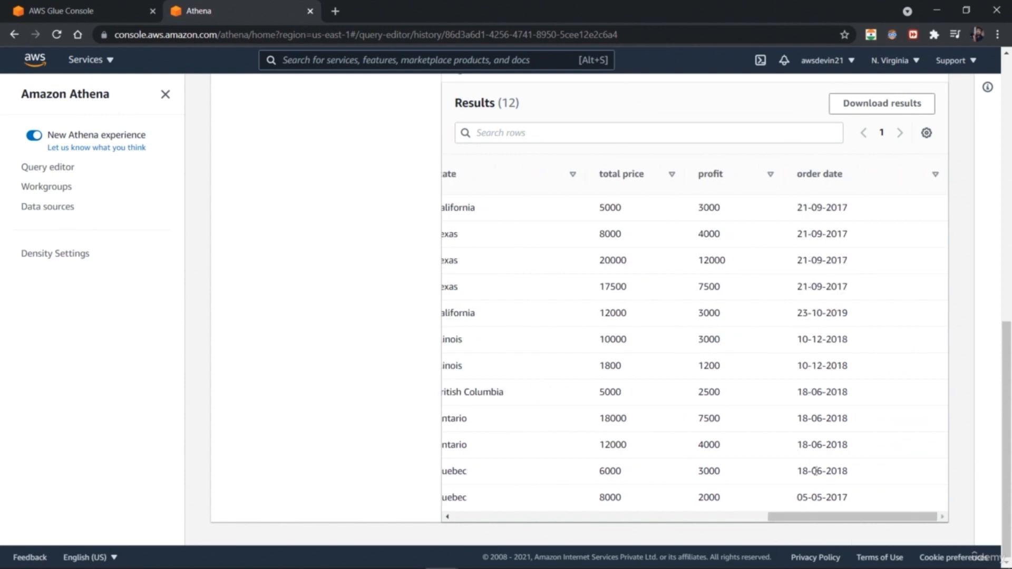
# Generate the table DDL for dataset and examine its column definitions, row format, output format and S3 location
pyautogui.moveTo(1005, 426); pyautogui.dragTo(1005, 190)
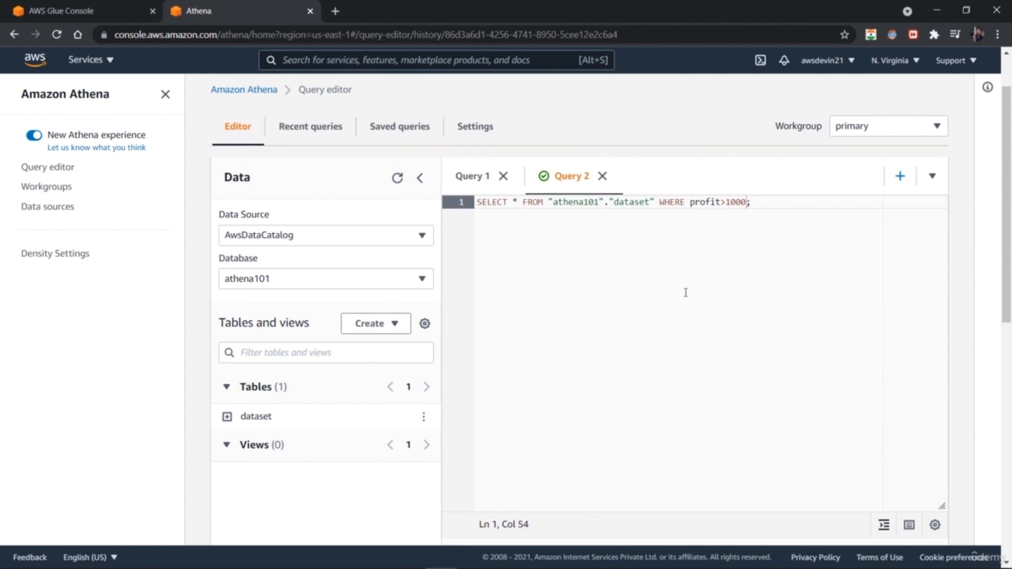
pyautogui.click(421, 423)
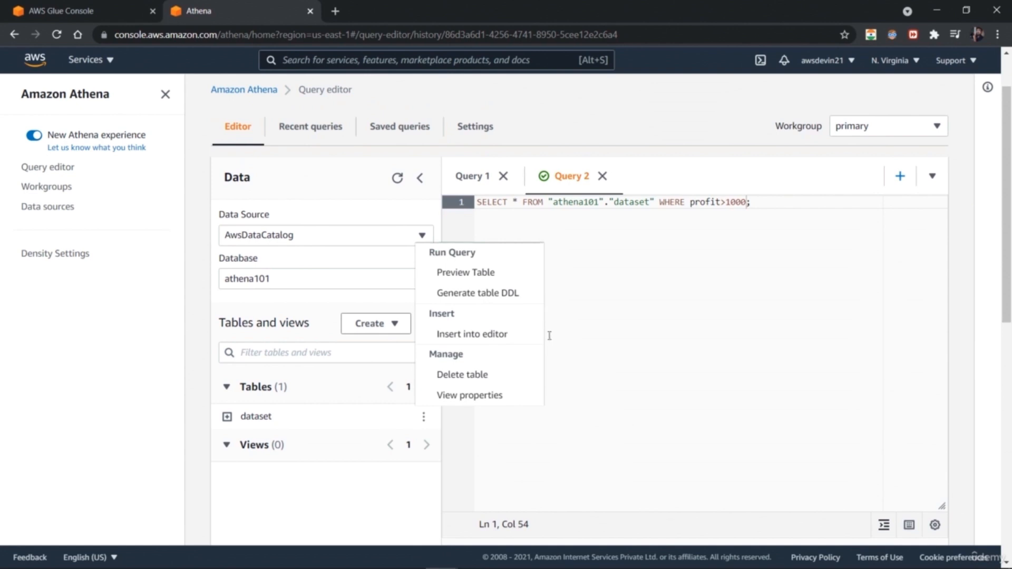
pyautogui.click(514, 296)
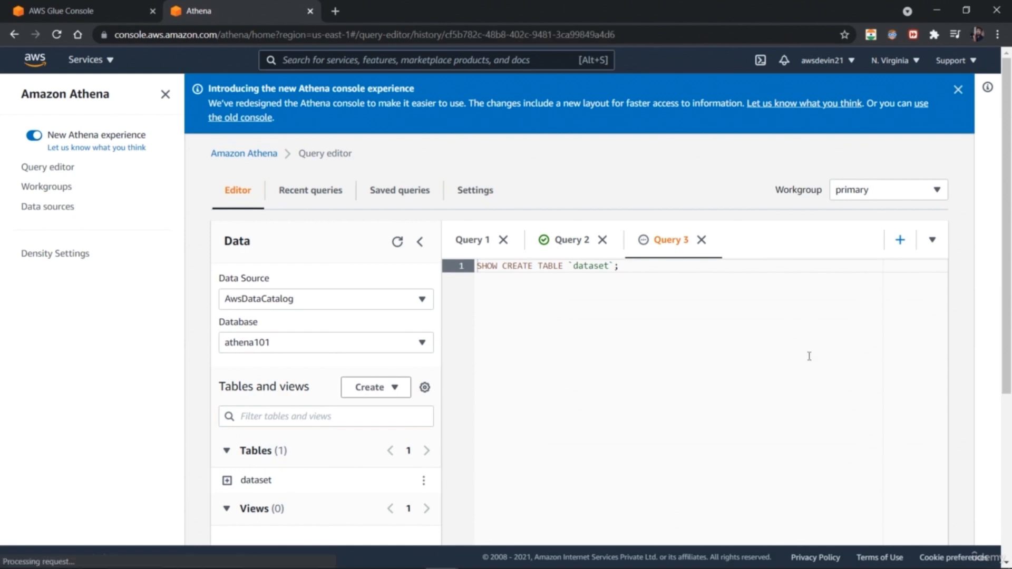
pyautogui.moveTo(1002, 228); pyautogui.dragTo(1011, 464)
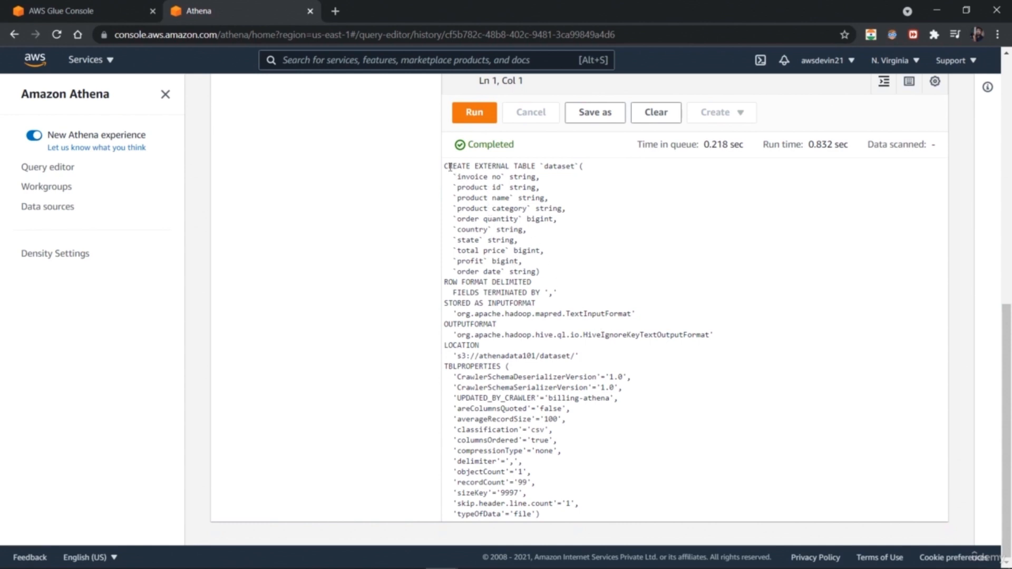
pyautogui.moveTo(443, 168); pyautogui.dragTo(577, 277)
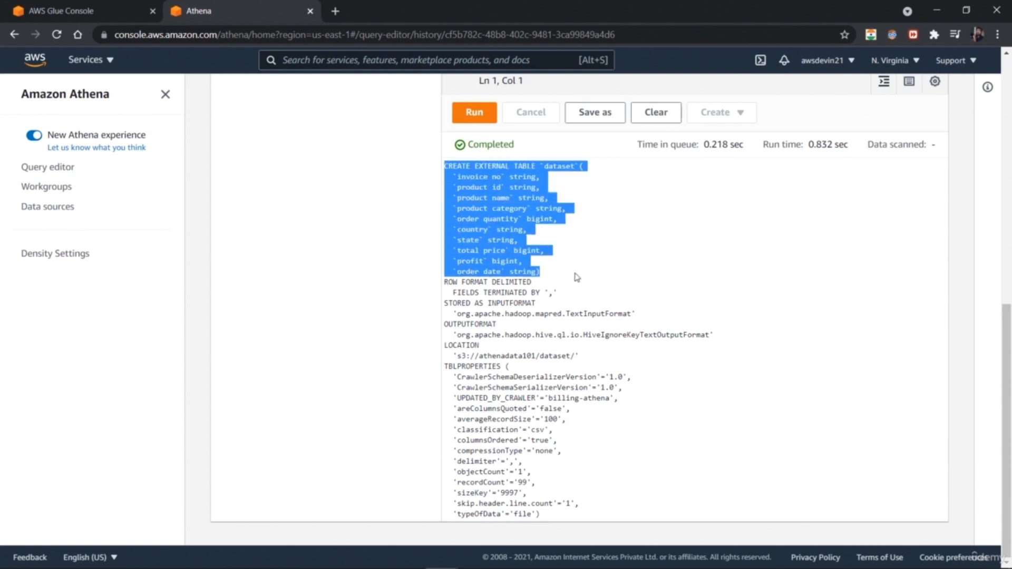
pyautogui.moveTo(568, 285); pyautogui.dragTo(446, 284)
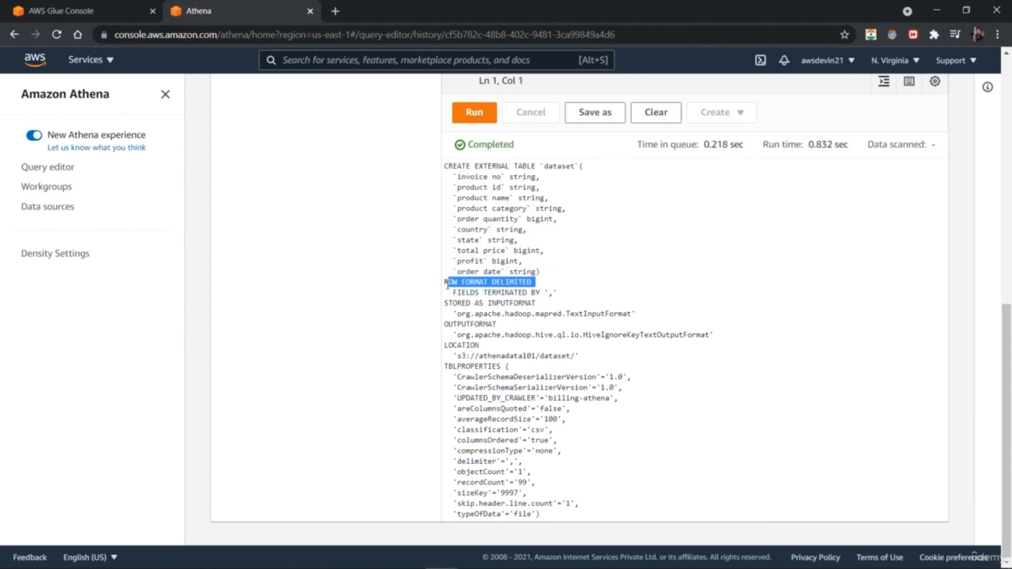
pyautogui.click(614, 281)
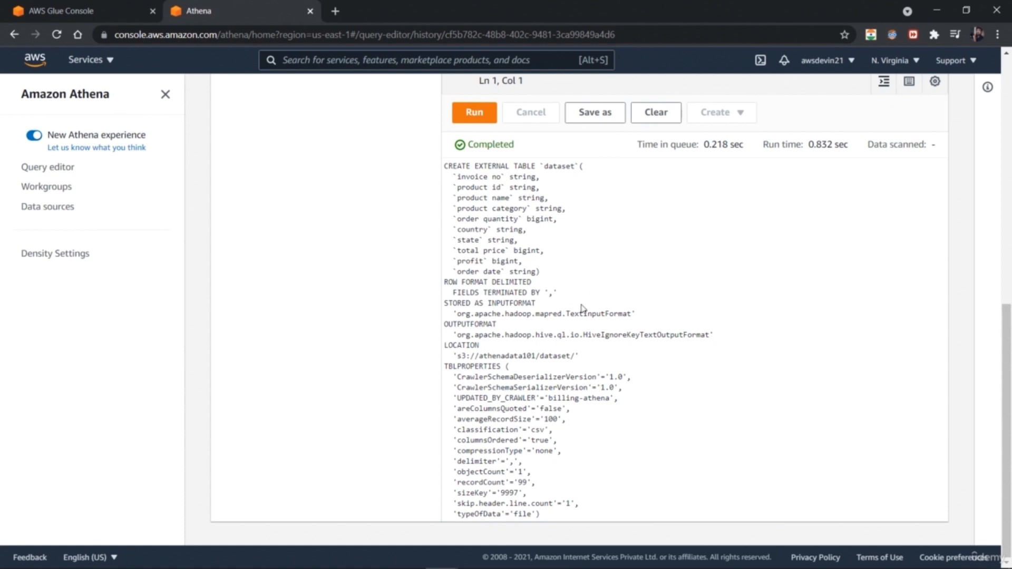
pyautogui.moveTo(509, 330); pyautogui.dragTo(448, 324)
pyautogui.click(536, 330)
pyautogui.moveTo(443, 347); pyautogui.dragTo(587, 362)
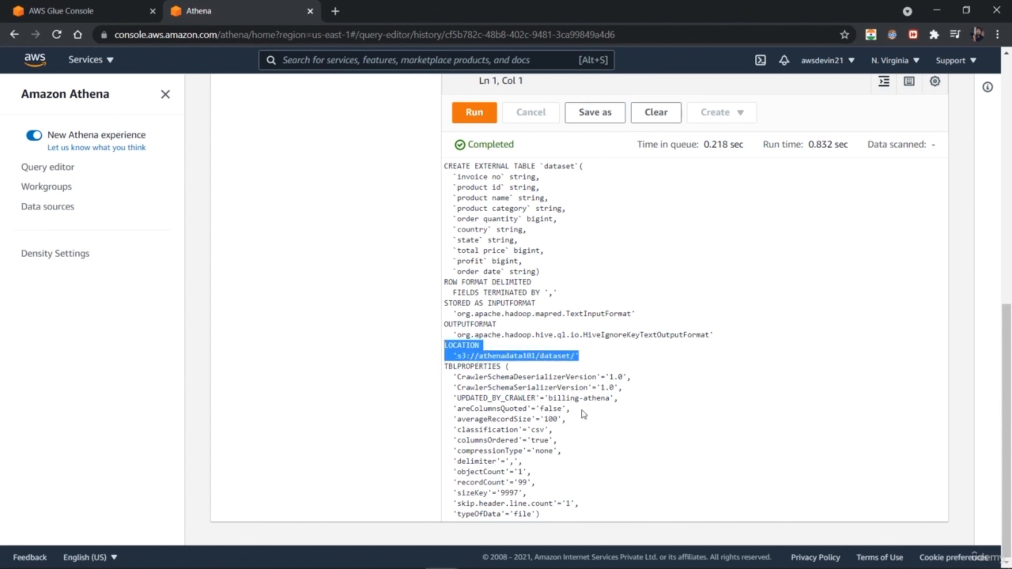
pyautogui.click(718, 413)
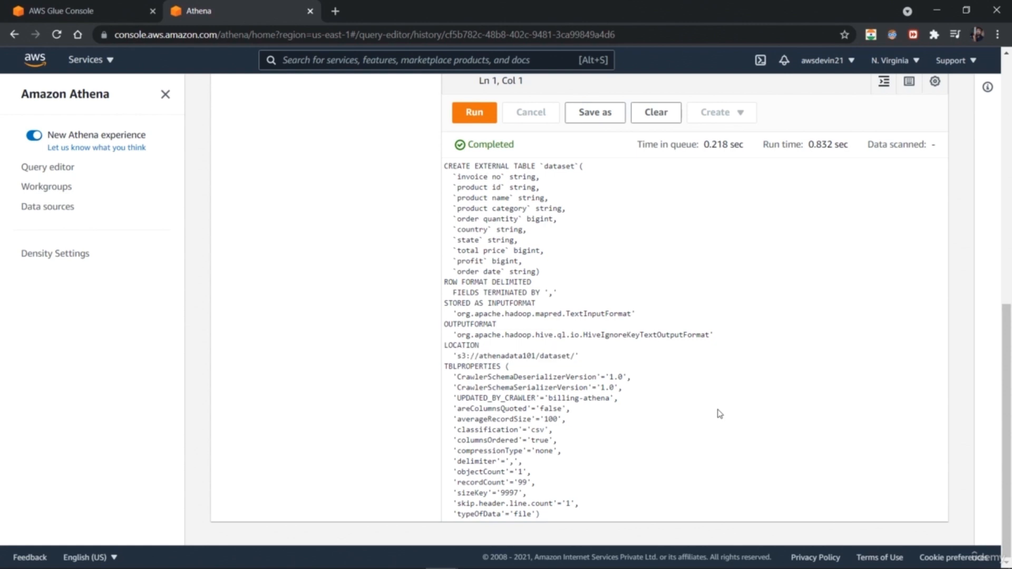
pyautogui.moveTo(1009, 420); pyautogui.dragTo(1009, 192)
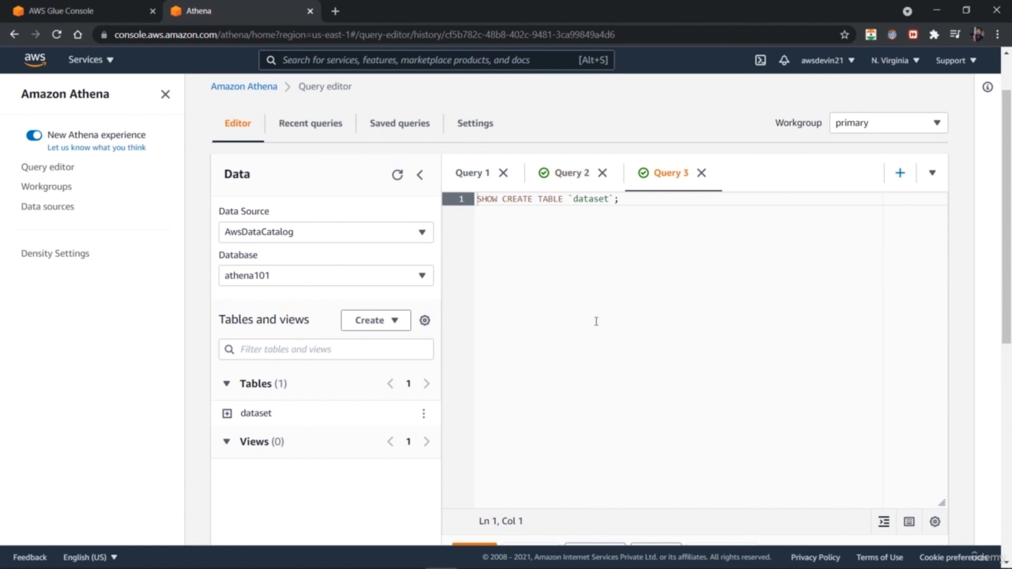
# Save the profit>1000 query under the name "Table data where profit is above 1000"
pyautogui.click(550, 177)
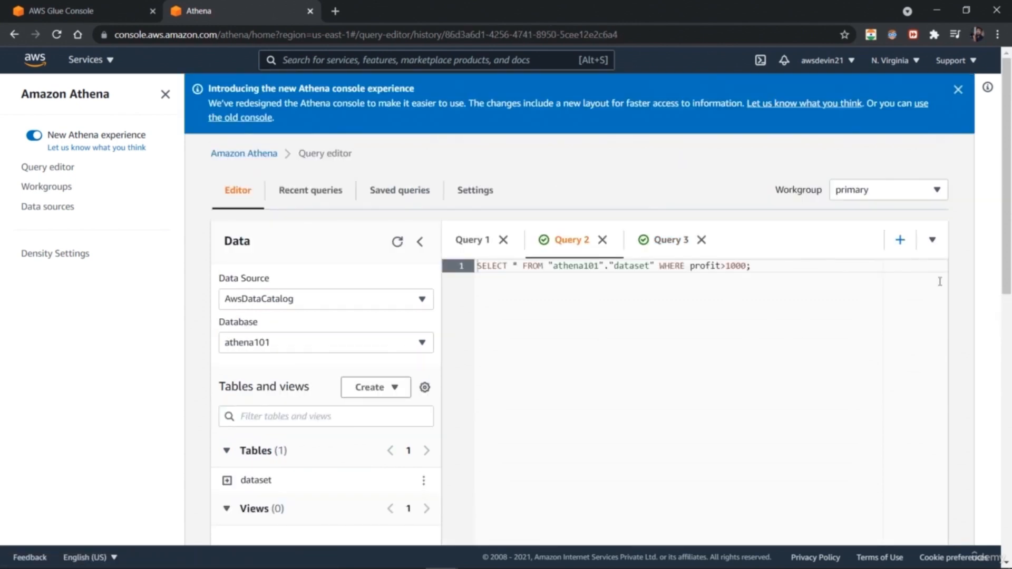
pyautogui.scroll(-2, 1009, 243)
pyautogui.moveTo(1010, 242); pyautogui.dragTo(1010, 255)
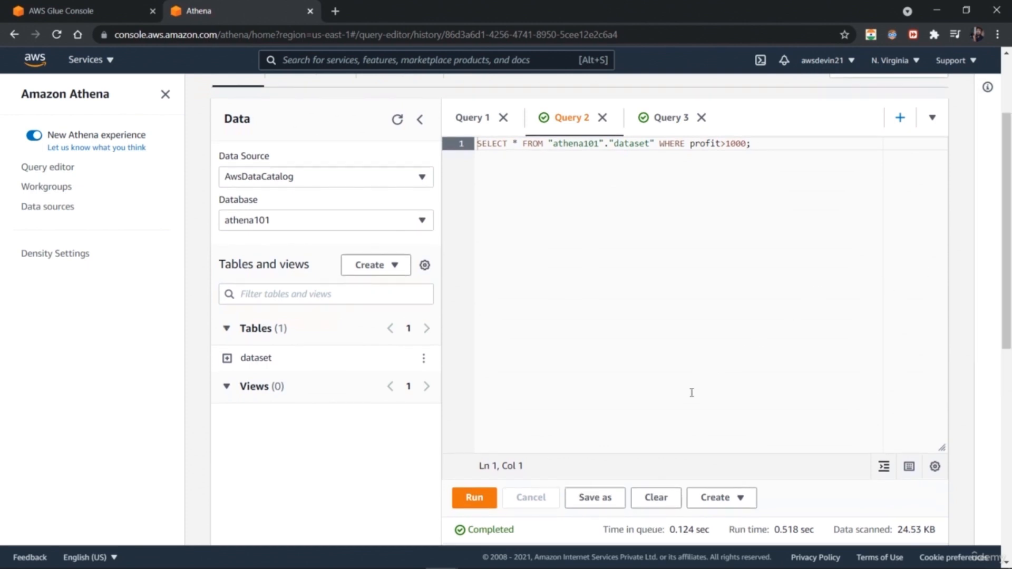
pyautogui.click(612, 499)
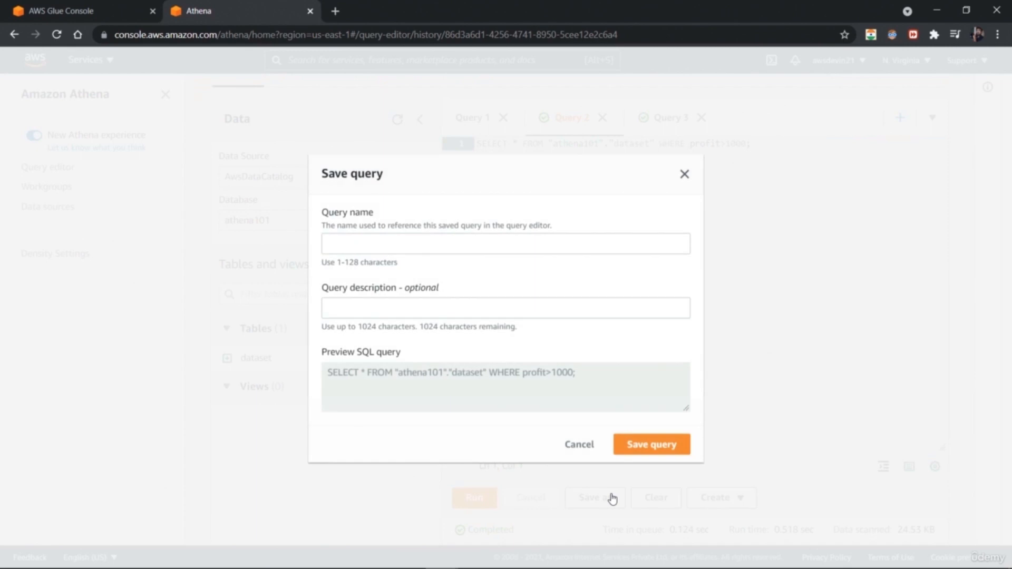
pyautogui.click(474, 252)
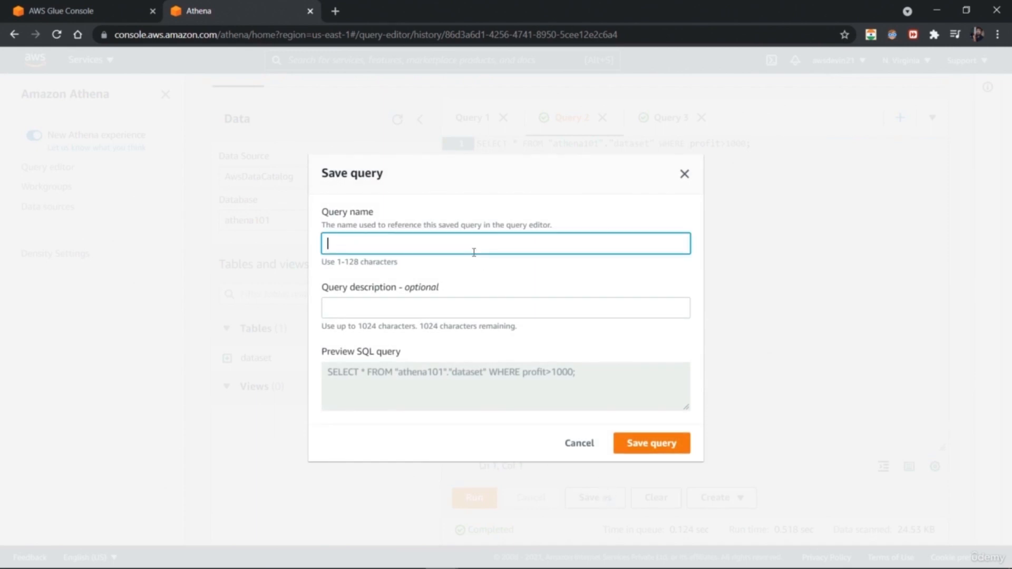
pyautogui.write('Table data where profit is abo')
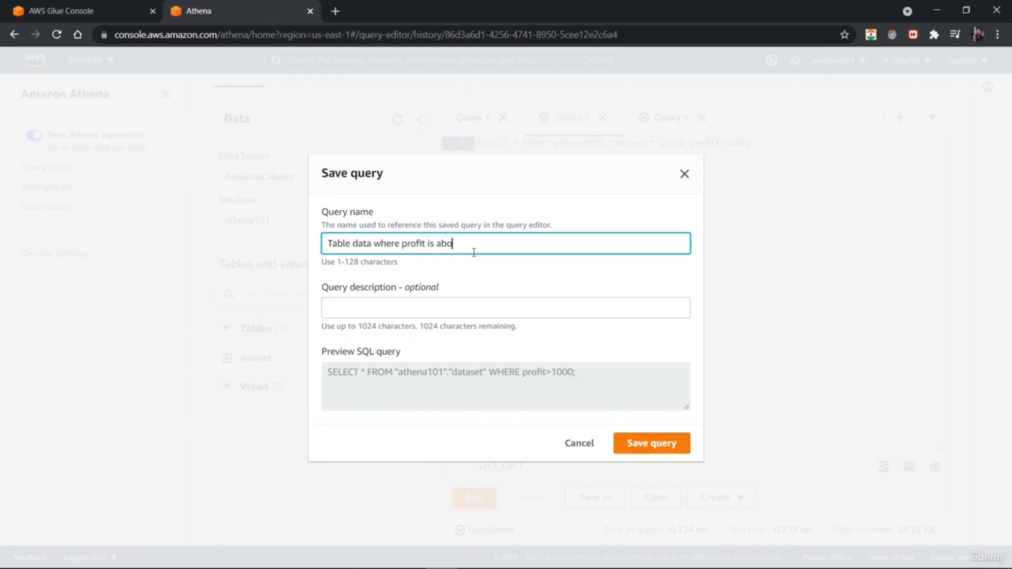
pyautogui.write('00')
pyautogui.moveTo(526, 248); pyautogui.dragTo(323, 241)
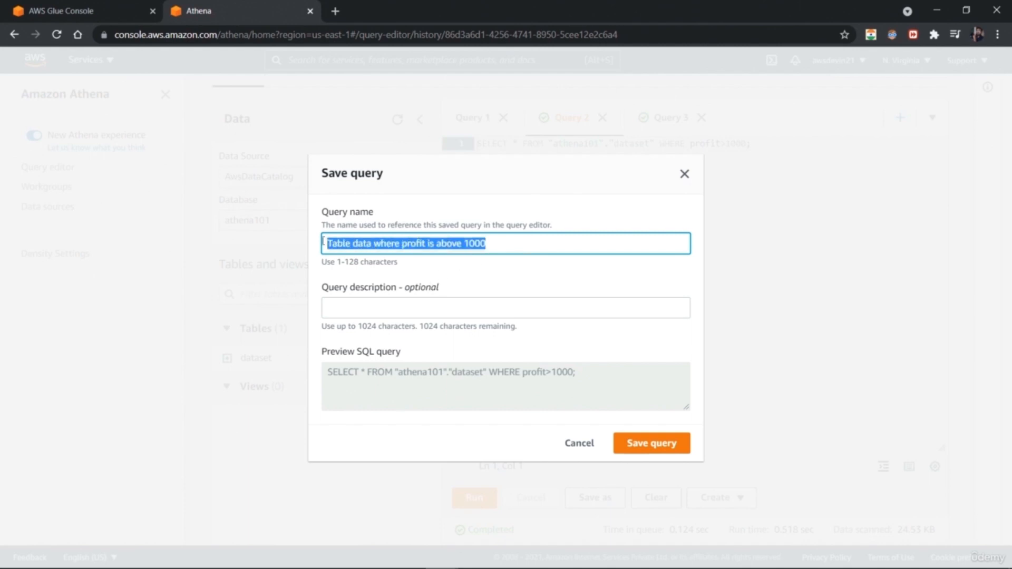
pyautogui.click(383, 241)
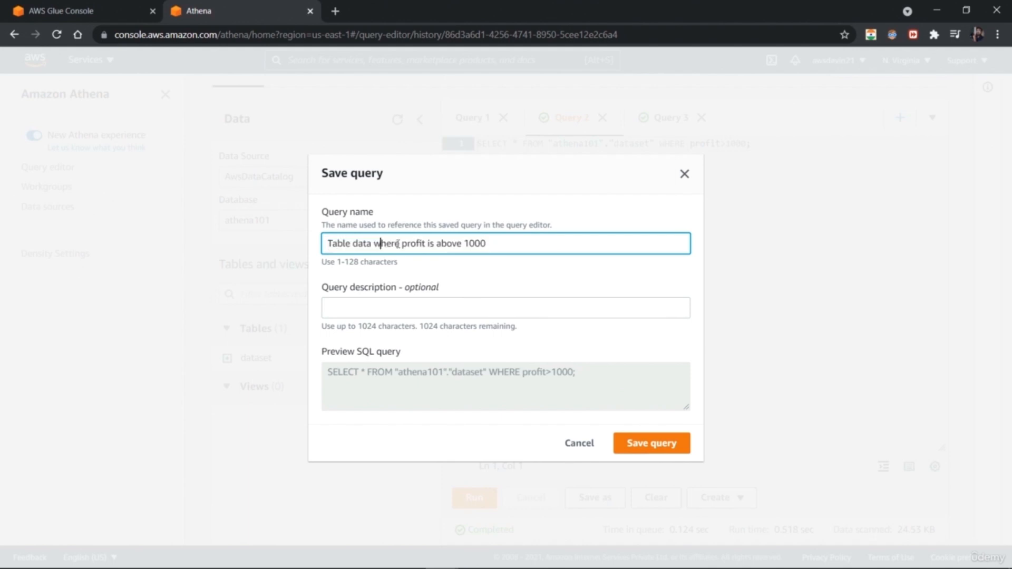
pyautogui.click(650, 453)
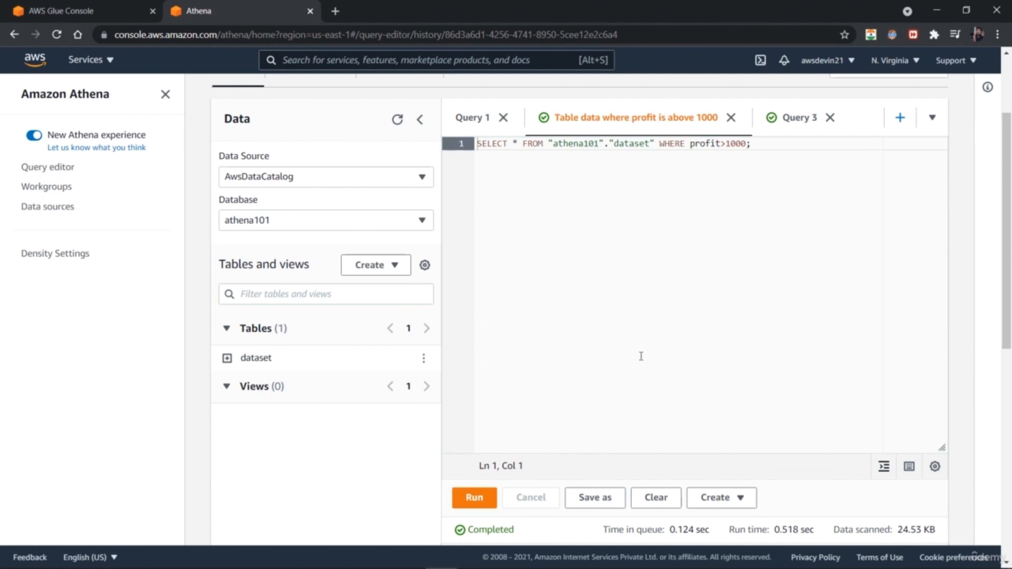
# Open the query "Table data where profit is above 1000" in the editor from the saved queries
pyautogui.scroll(3, 920, 295)
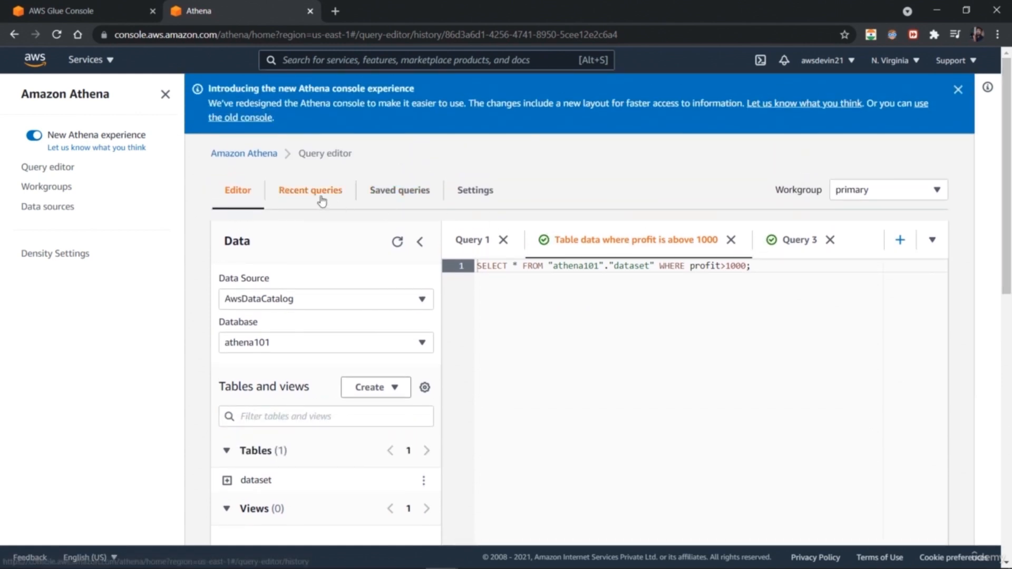
pyautogui.click(387, 195)
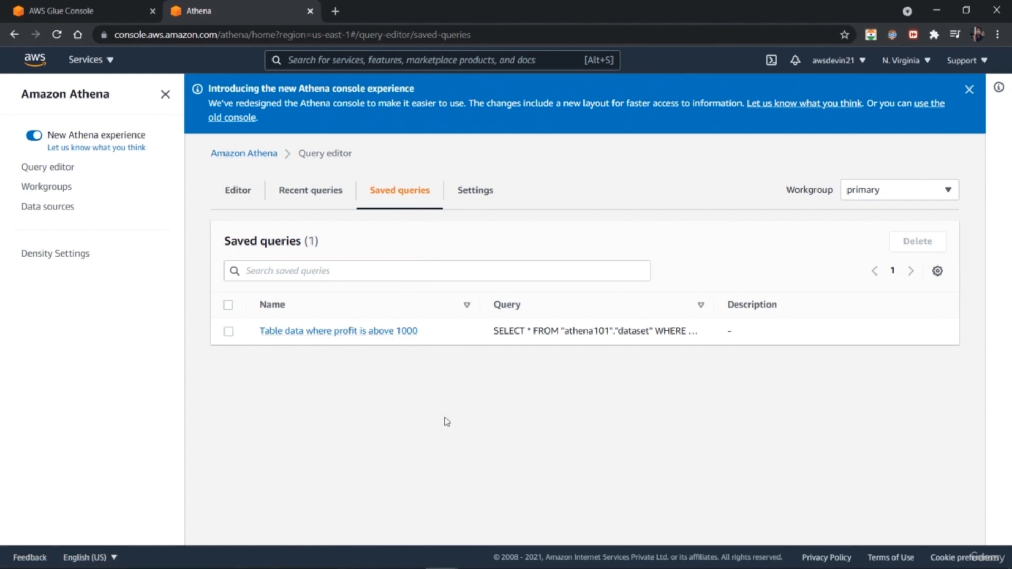
pyautogui.click(374, 334)
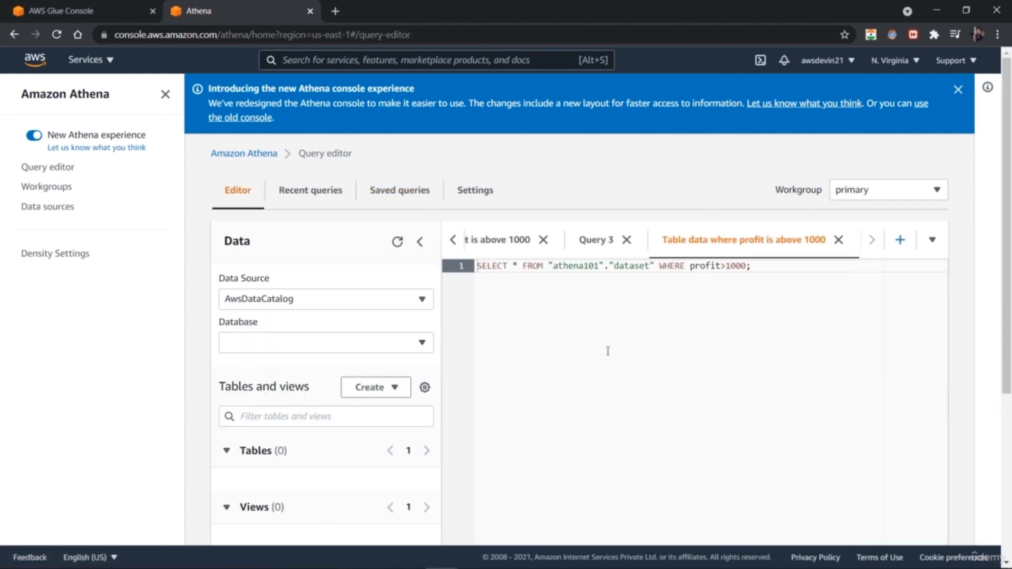
# Review the recent query history, dismiss the new console experience notice and return to the query editor
pyautogui.click(324, 195)
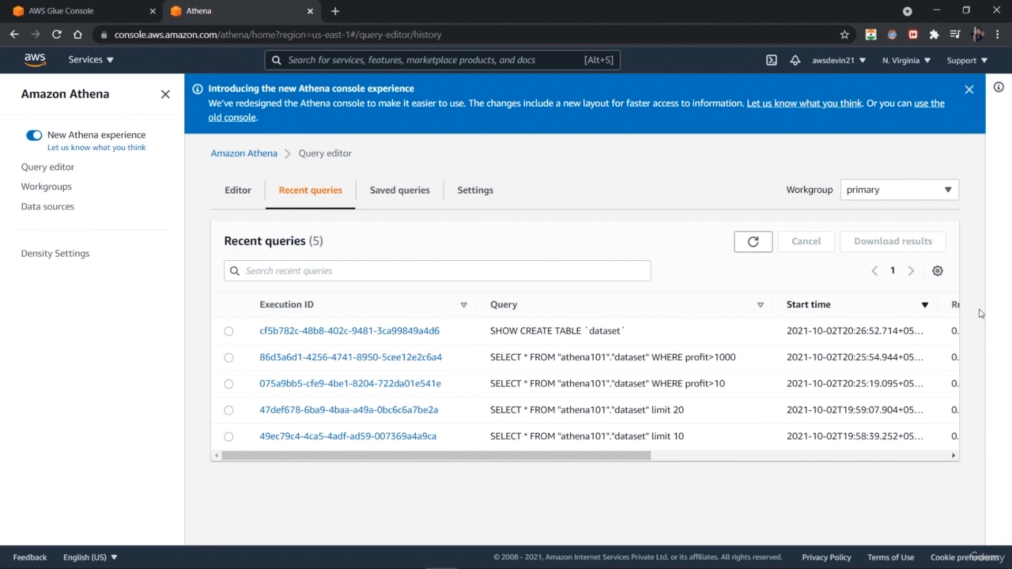
pyautogui.moveTo(624, 456); pyautogui.dragTo(623, 489)
pyautogui.click(968, 91)
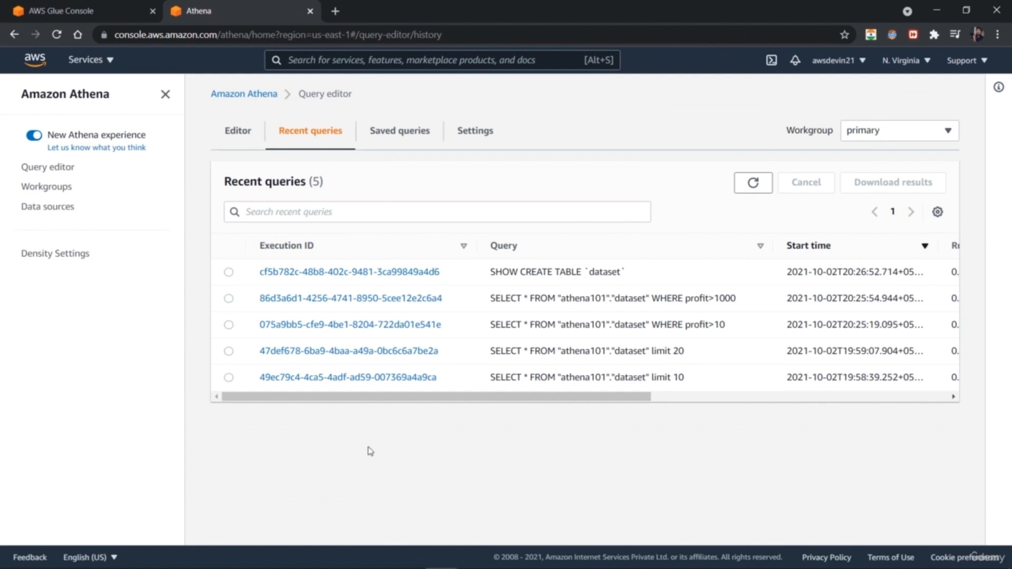
pyautogui.click(232, 134)
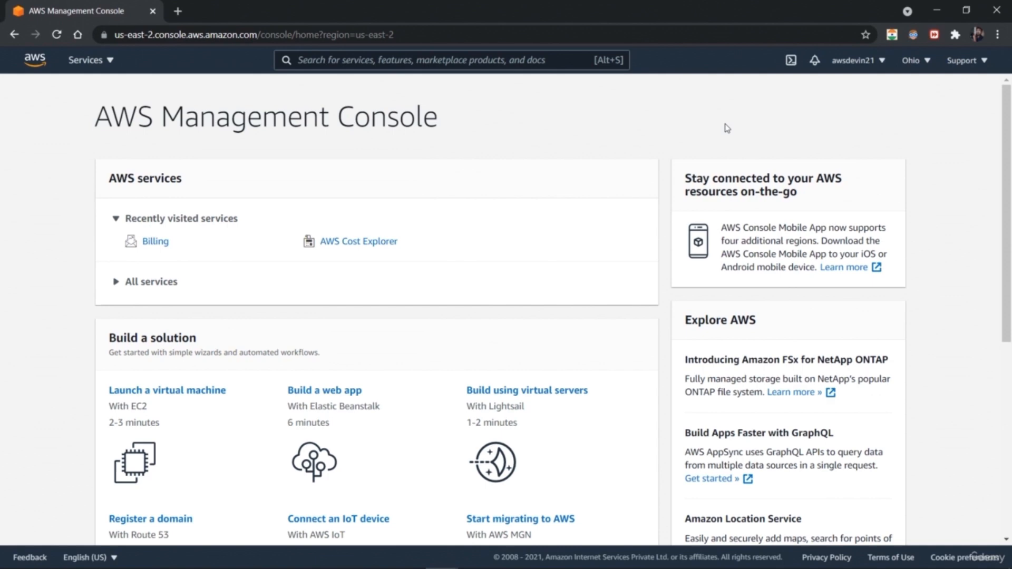
# Search the AWS services for "quick" and open QuickSight
pyautogui.click(100, 62)
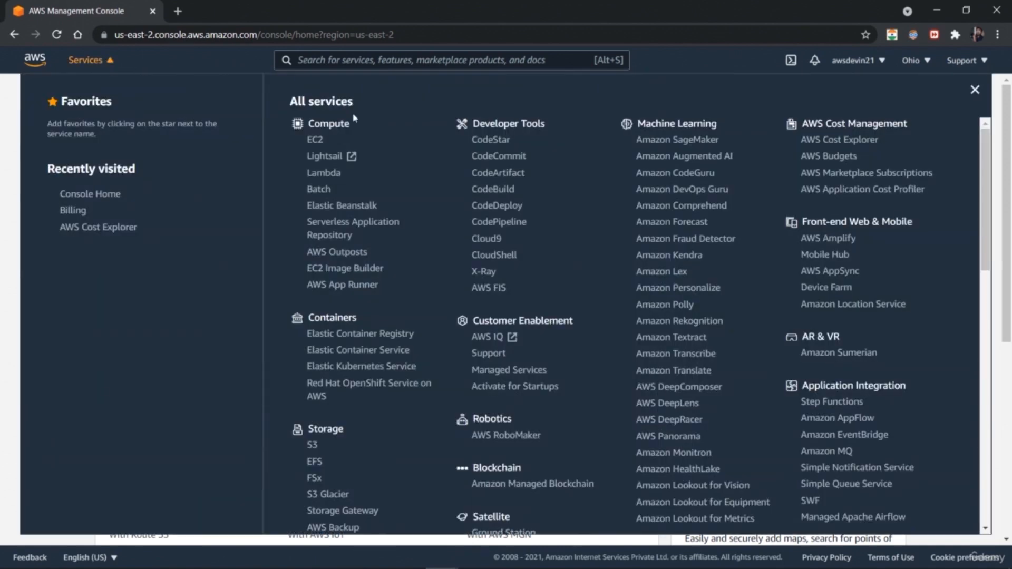
pyautogui.moveTo(982, 206); pyautogui.dragTo(993, 329)
pyautogui.scroll(-1, 980, 327)
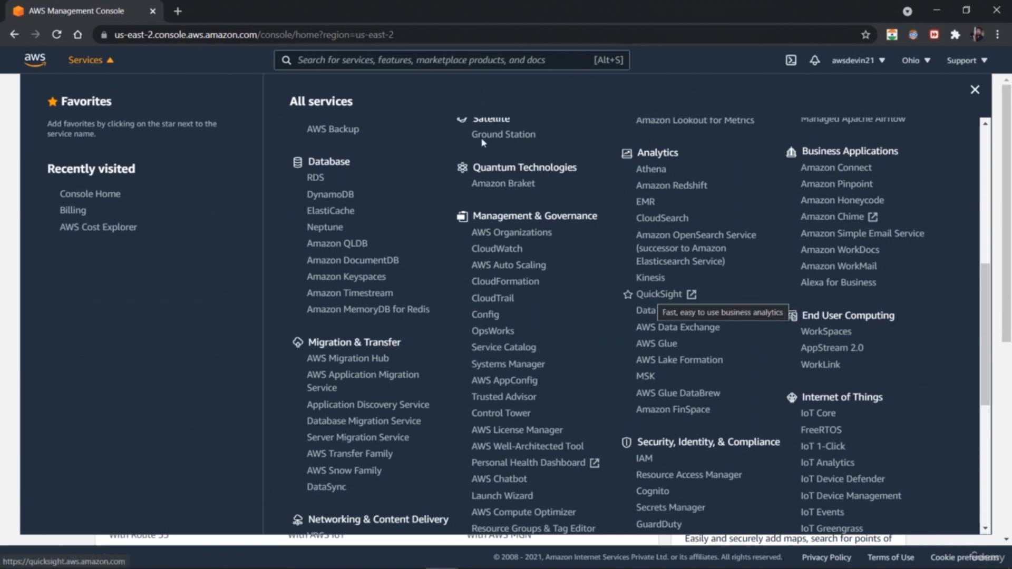
pyautogui.click(449, 60)
pyautogui.write('quick')
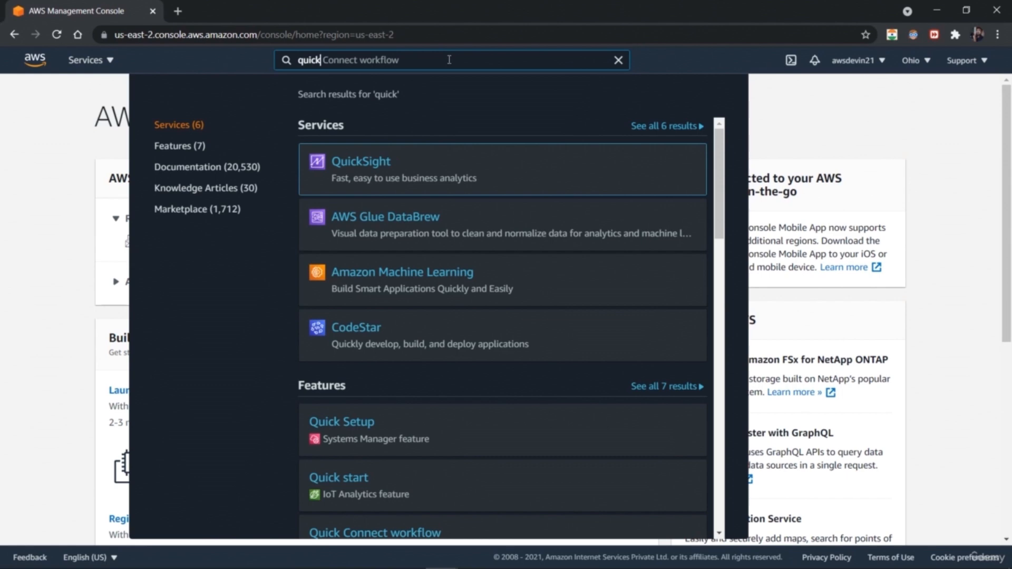
pyautogui.click(380, 174)
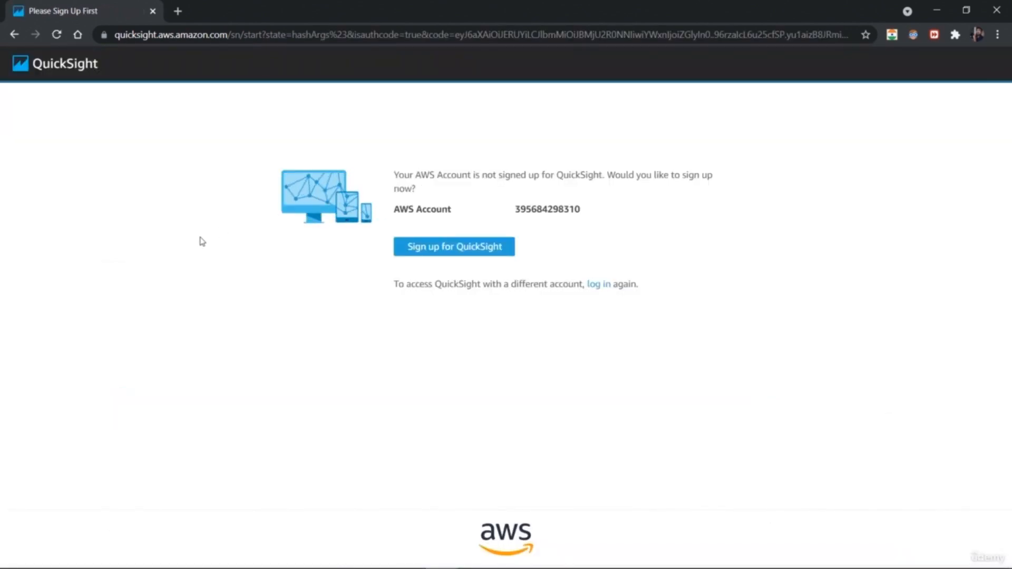
# Start the QuickSight sign-up, compare the Enterprise and Enterprise + Q plans, and choose the Standard edition
pyautogui.click(449, 254)
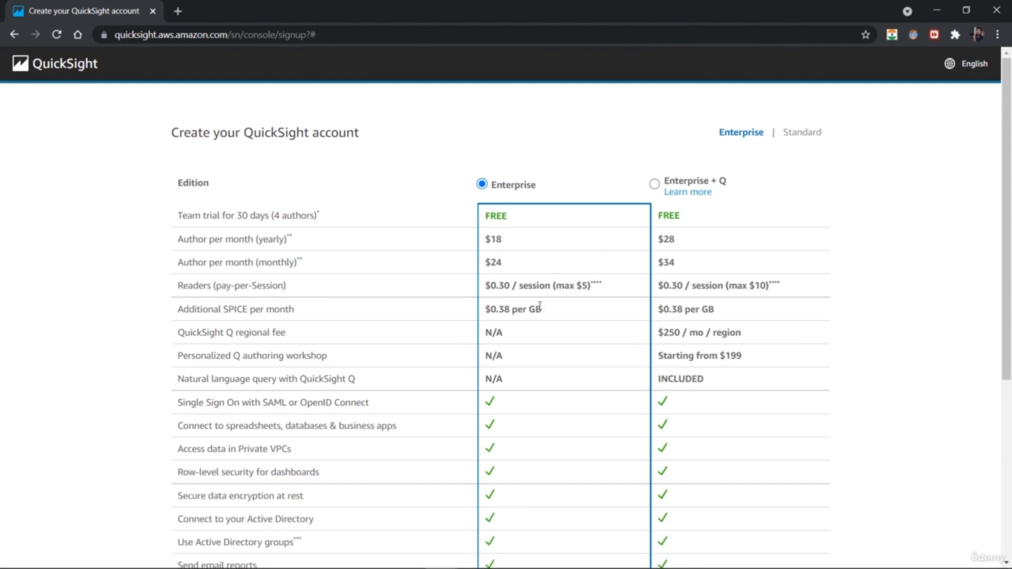
pyautogui.moveTo(1010, 167); pyautogui.dragTo(989, 169)
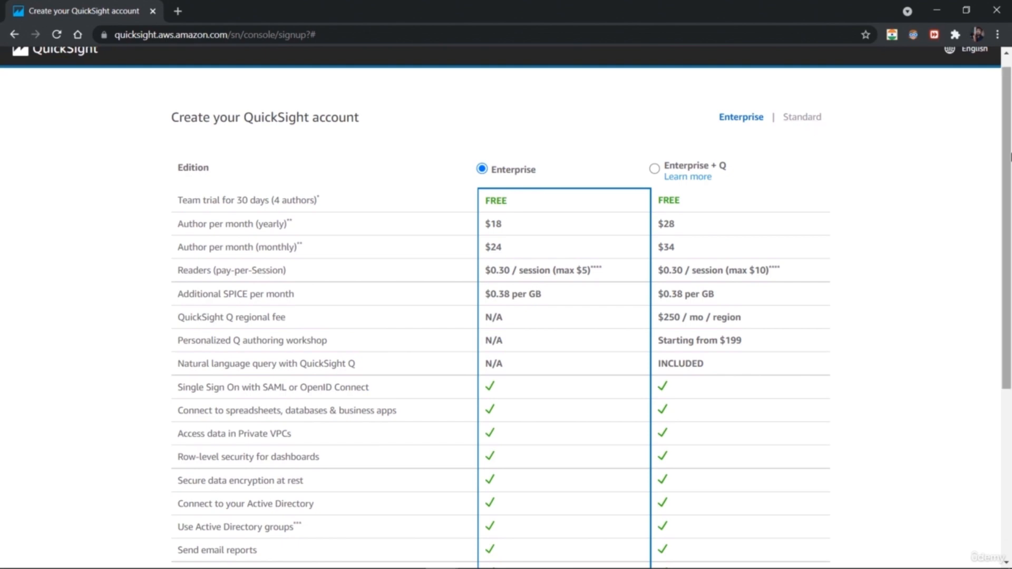
pyautogui.moveTo(1011, 205); pyautogui.dragTo(1011, 372)
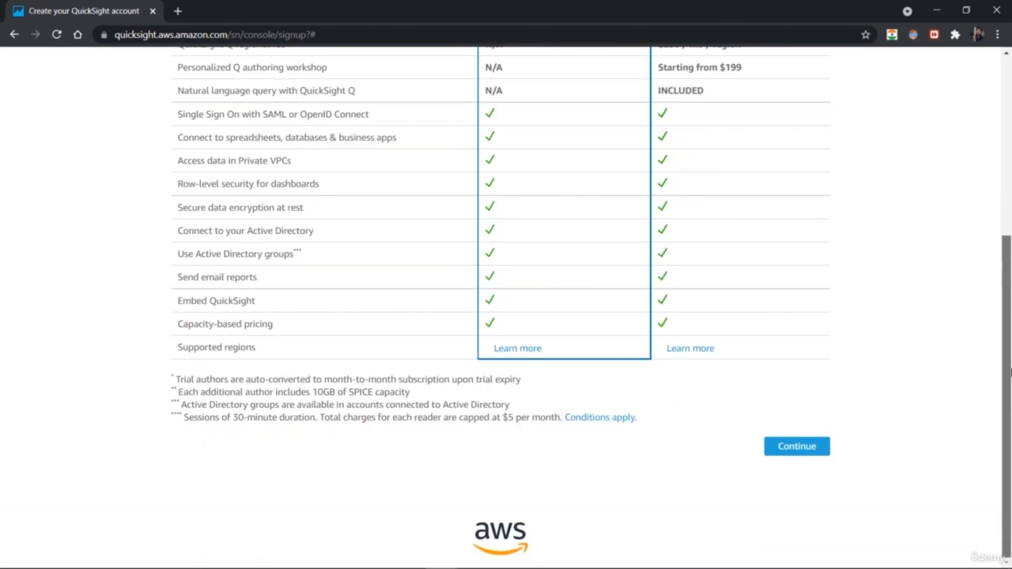
pyautogui.moveTo(1008, 327); pyautogui.dragTo(1002, 136)
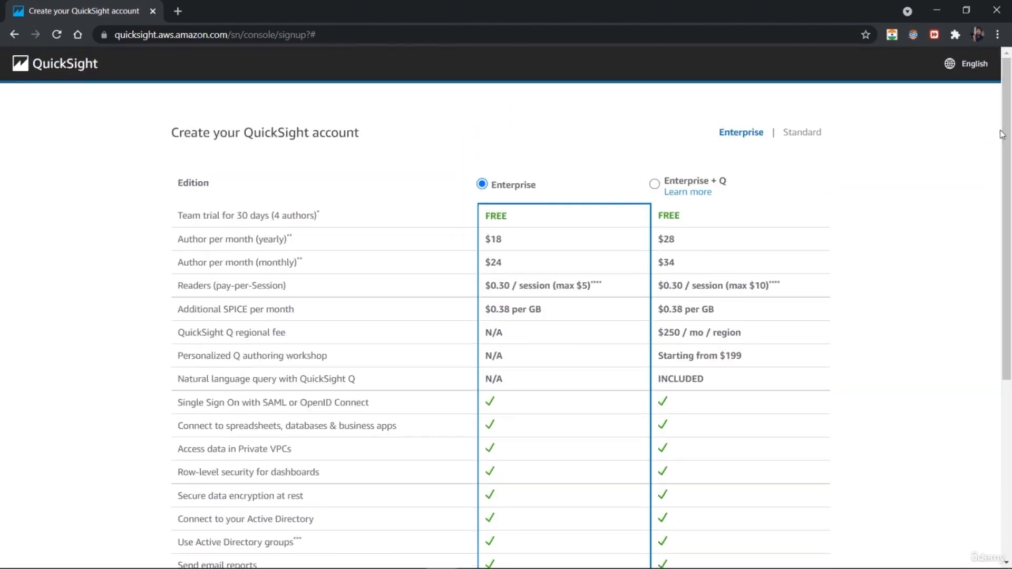
pyautogui.click(794, 136)
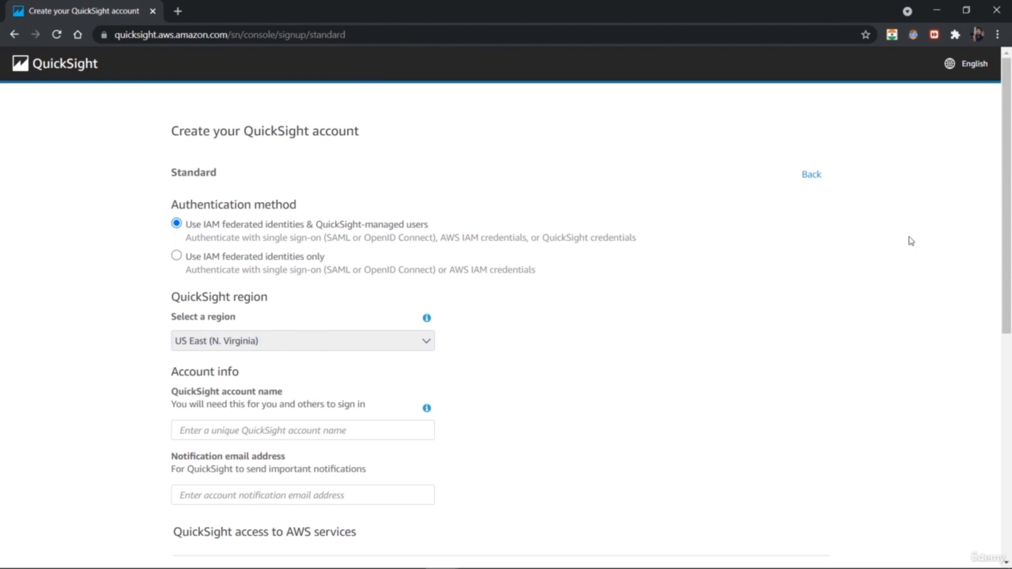
# Enter AWSBI_repo as the QuickSight account name and fill in the notification e-mail address
pyautogui.moveTo(1009, 191); pyautogui.dragTo(1010, 296)
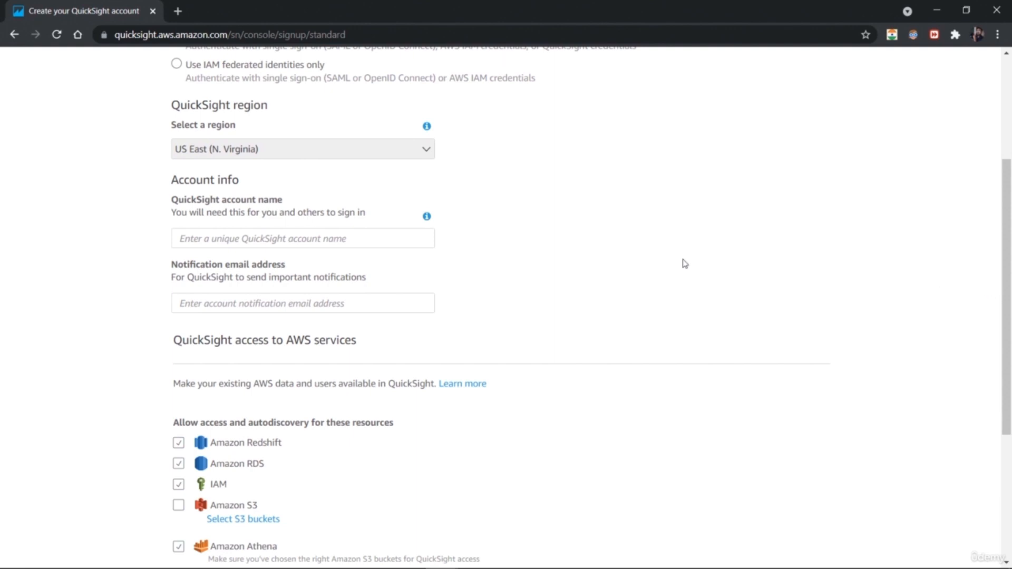
pyautogui.click(364, 241)
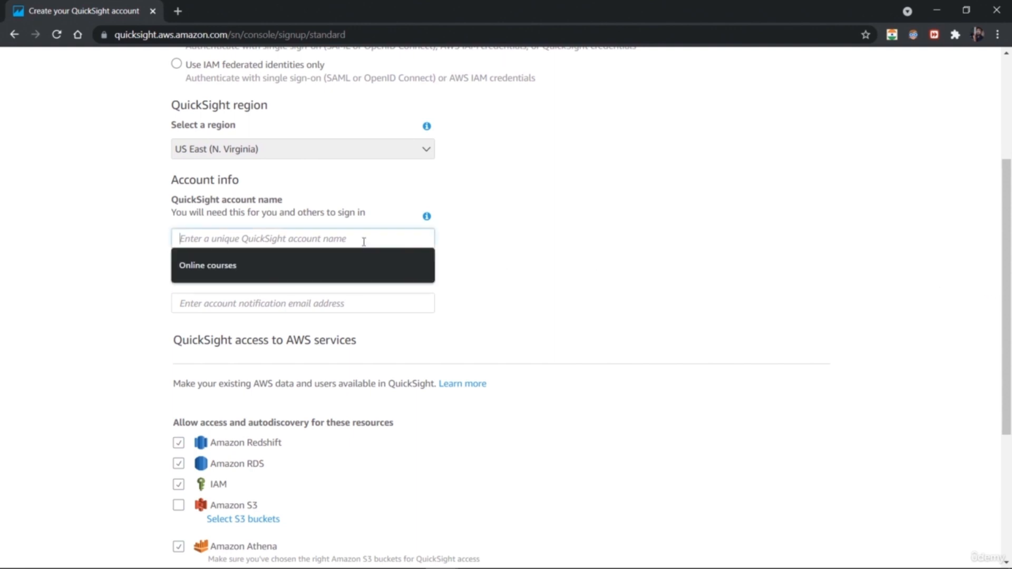
pyautogui.write('AWSBIrepo')
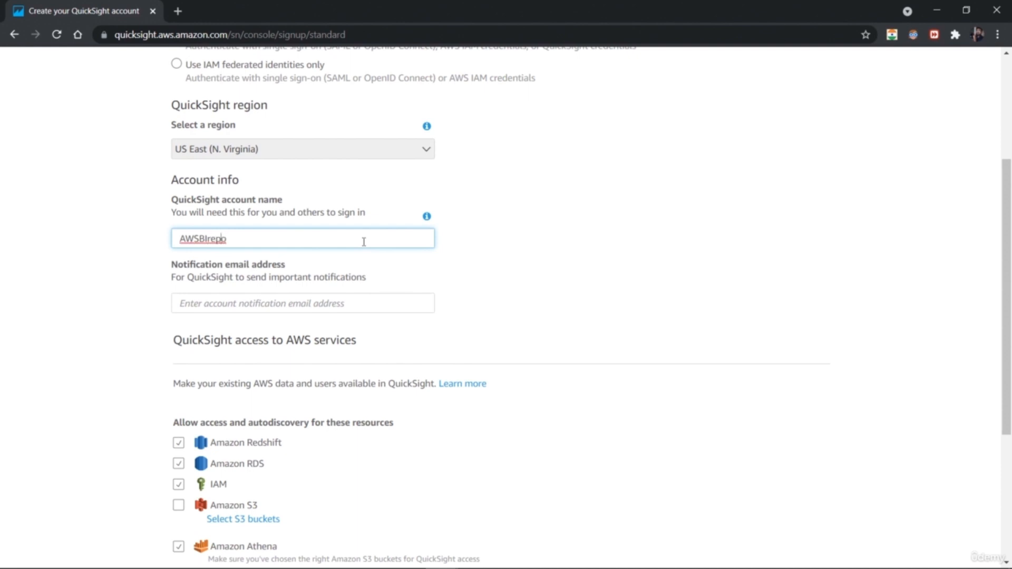
pyautogui.write('_')
pyautogui.click(330, 305)
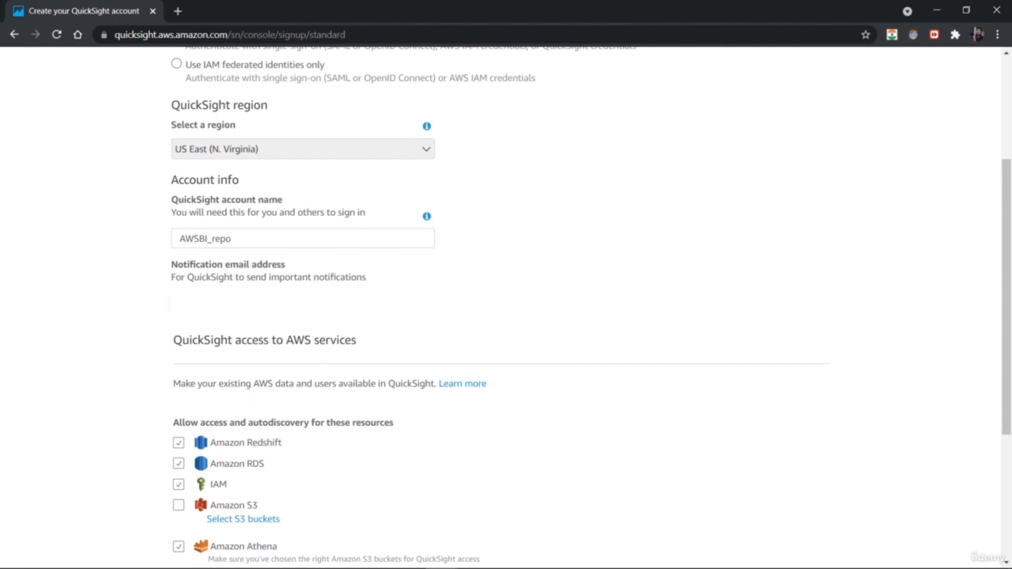
# Check the Amazon S3 bucket selection, close it without choosing any bucket, and try to finish the account sign-up
pyautogui.moveTo(1009, 234); pyautogui.dragTo(1010, 331)
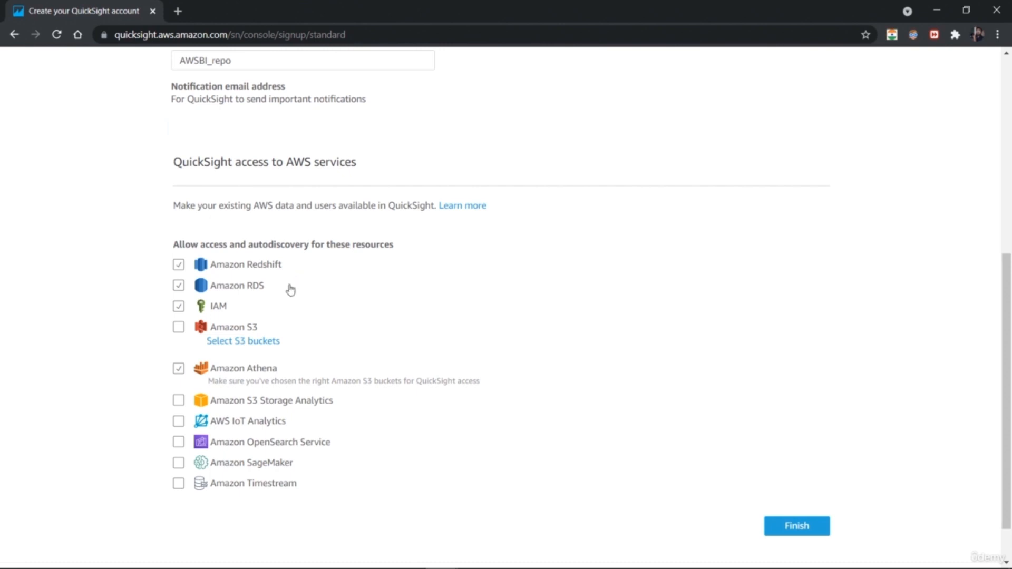
pyautogui.click(177, 329)
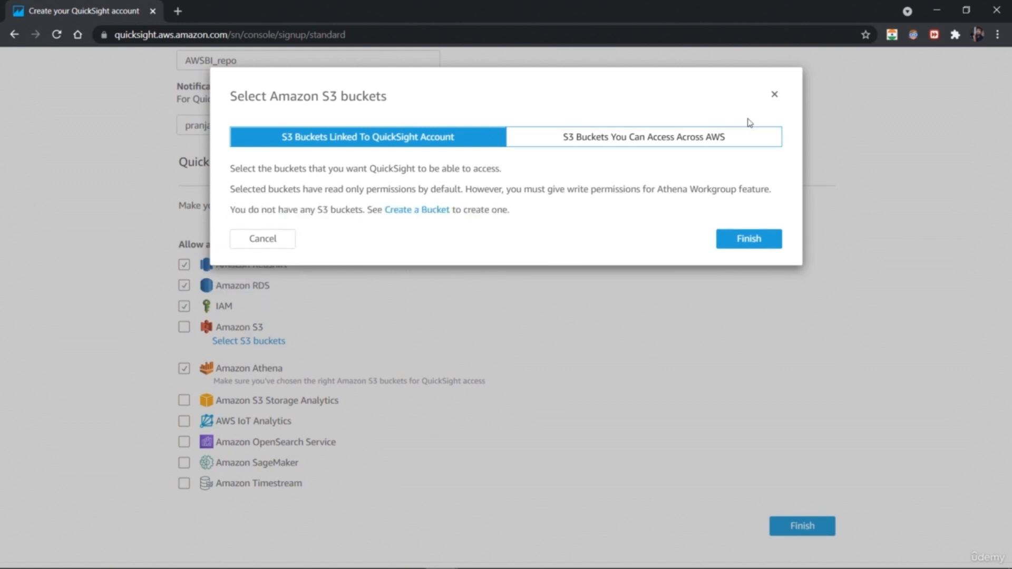
pyautogui.click(773, 95)
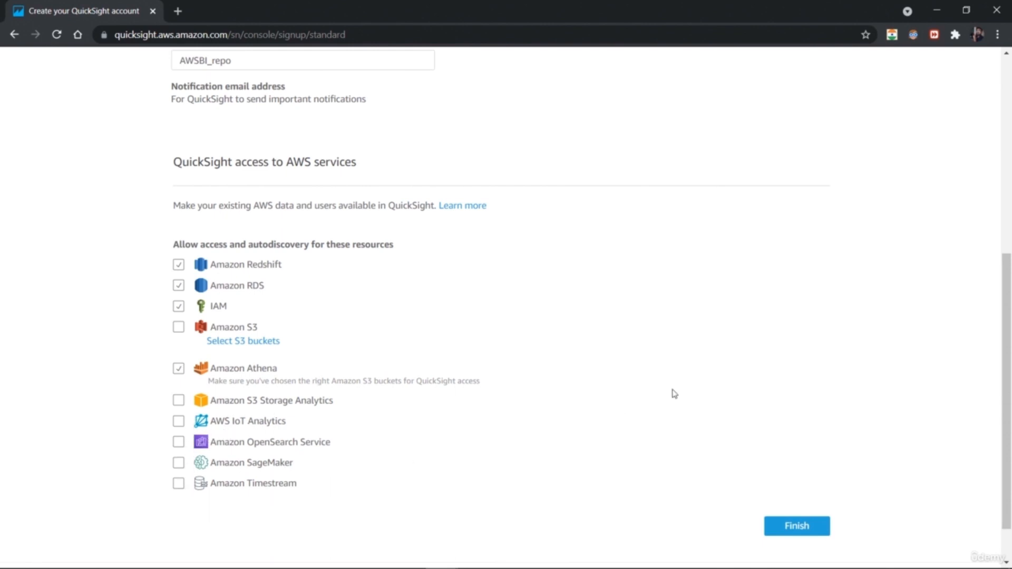
pyautogui.moveTo(1010, 316)
pyautogui.mouseDown()
pyautogui.moveTo(1010, 127)
pyautogui.moveTo(1011, 308)
pyautogui.mouseUp()
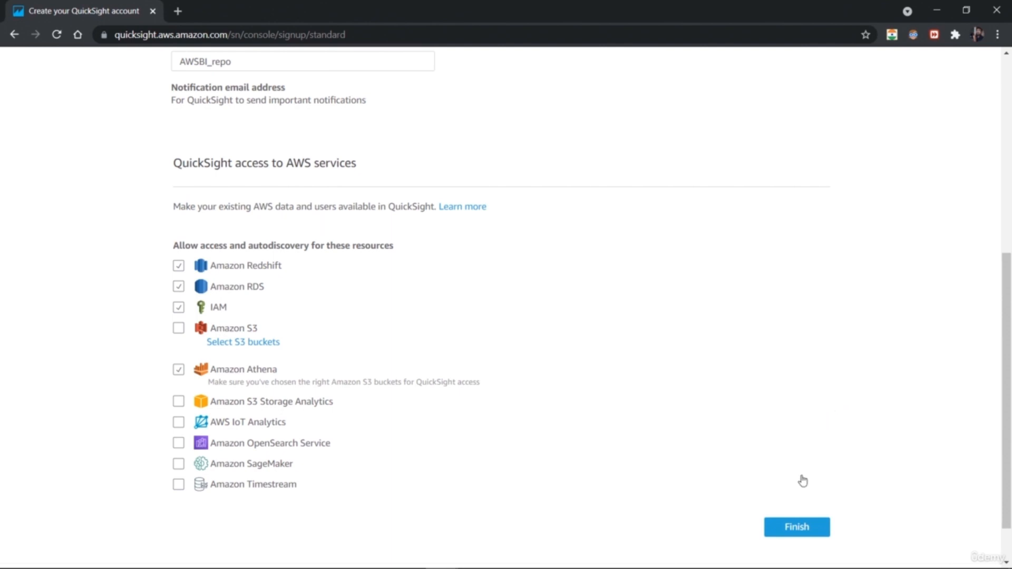
pyautogui.click(785, 527)
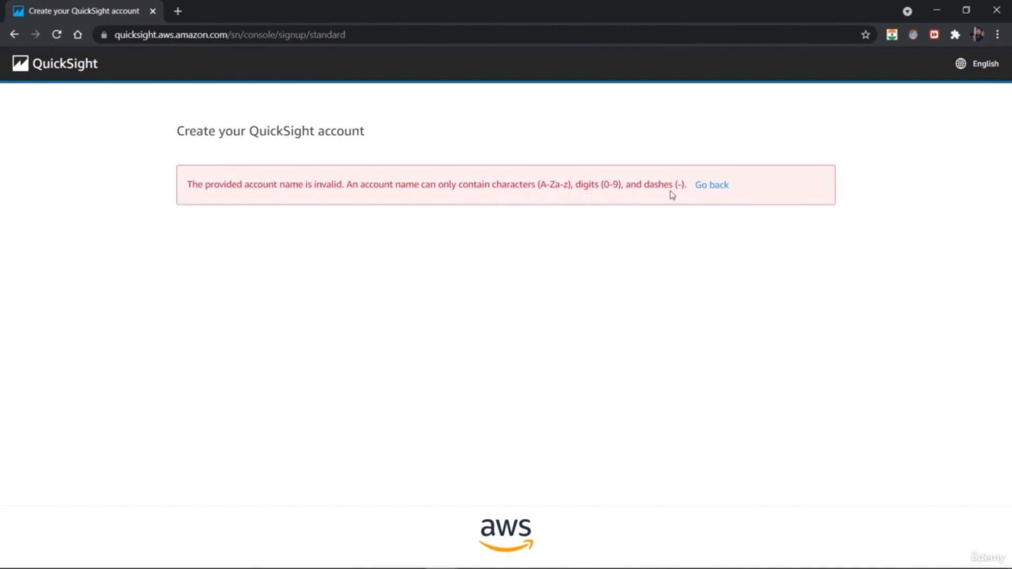
# Return to the sign-up form and enter AWSBI-repo as the QuickSight account name, with a dash instead of the underscore
pyautogui.click(712, 188)
pyautogui.scroll(-2, 1009, 195)
pyautogui.scroll(-1, 181, 199)
pyautogui.click(260, 279)
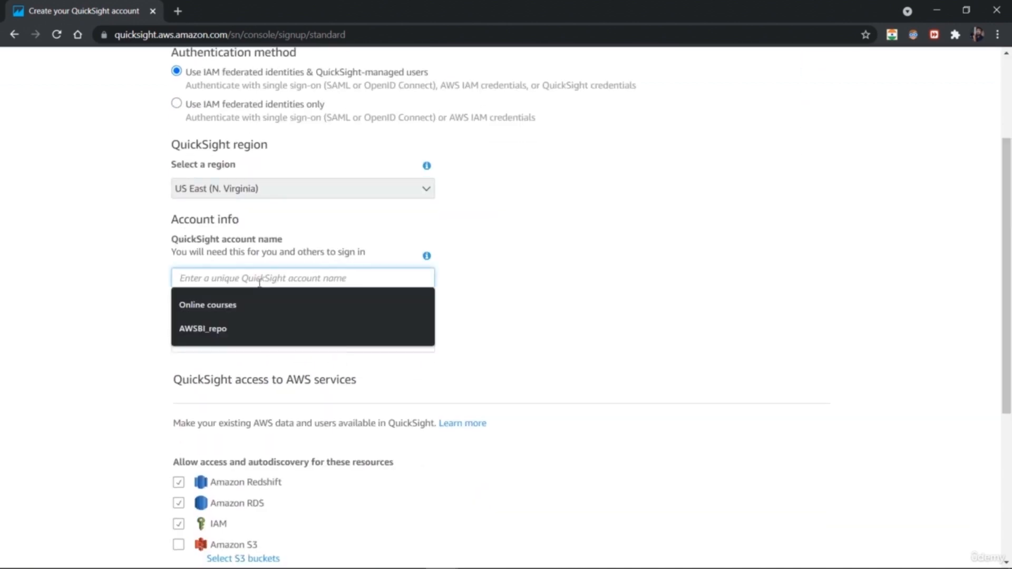
pyautogui.write('AW')
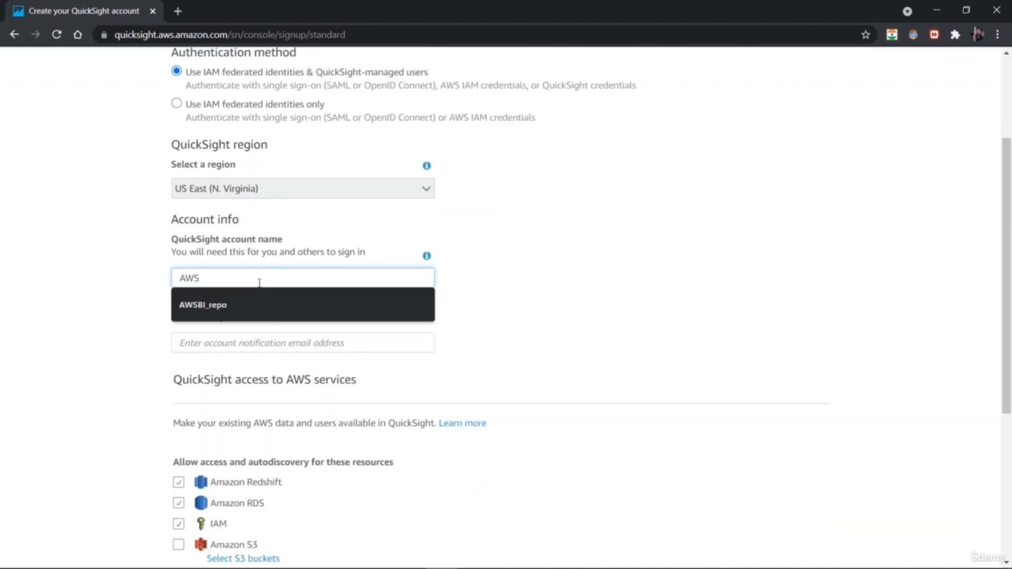
pyautogui.write('S')
pyautogui.press('Down')
pyautogui.press('Return')
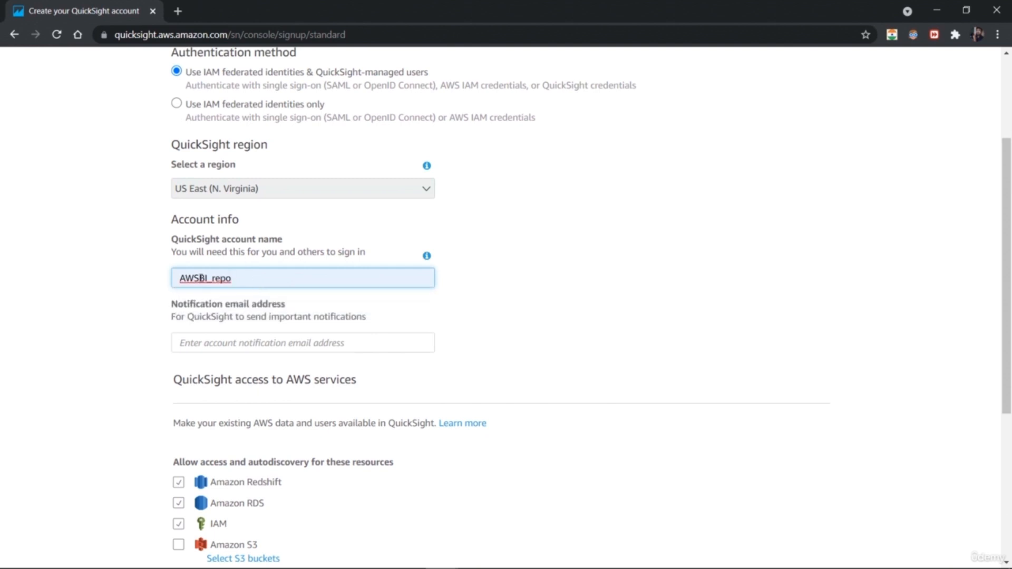
pyautogui.click(212, 279)
pyautogui.press('BackSpace')
pyautogui.write('-')
# Fill in the notification e-mail address and finish the QuickSight account sign-up
pyautogui.click(249, 344)
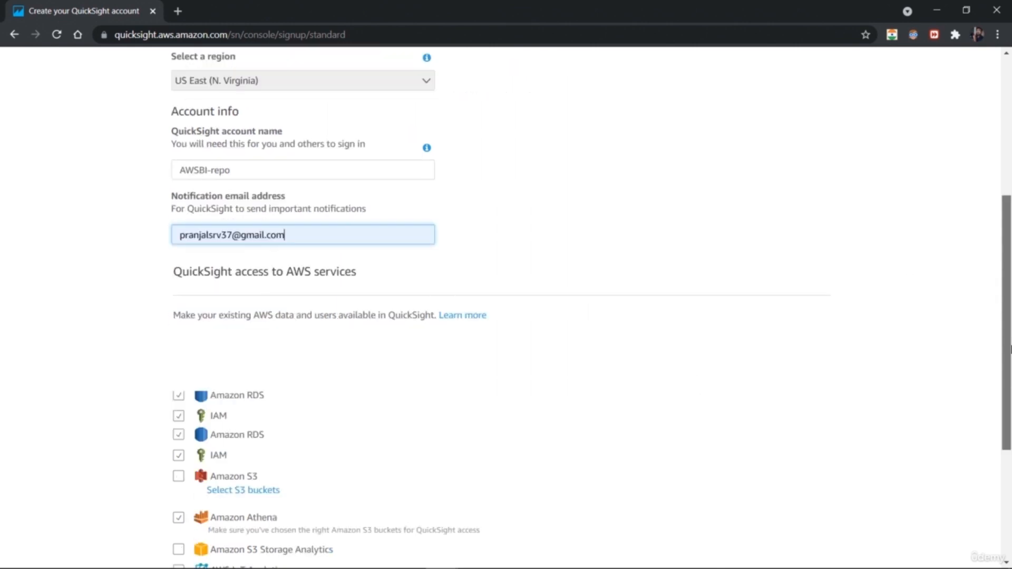
pyautogui.moveTo(1007, 313); pyautogui.dragTo(1009, 403)
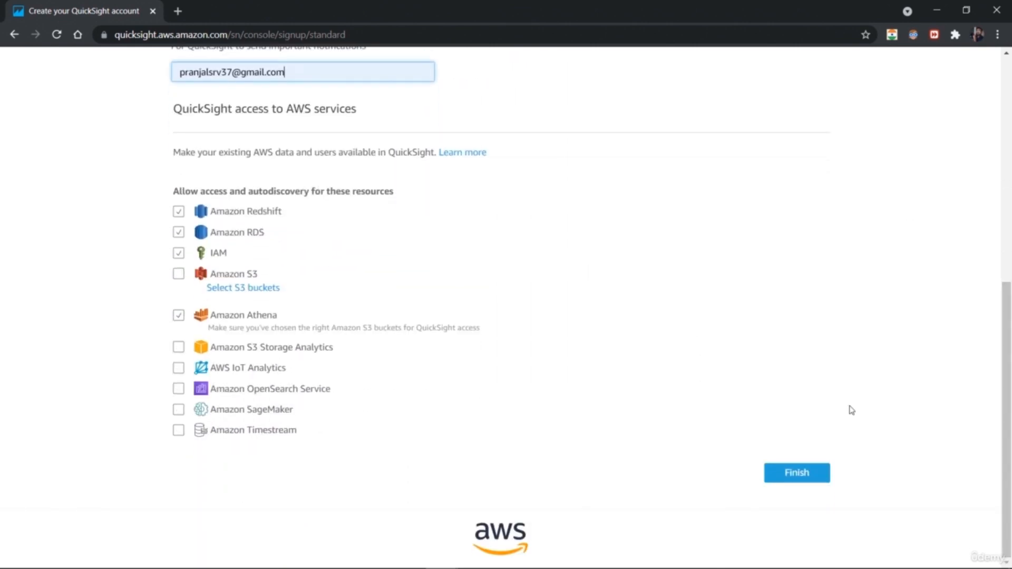
pyautogui.click(799, 477)
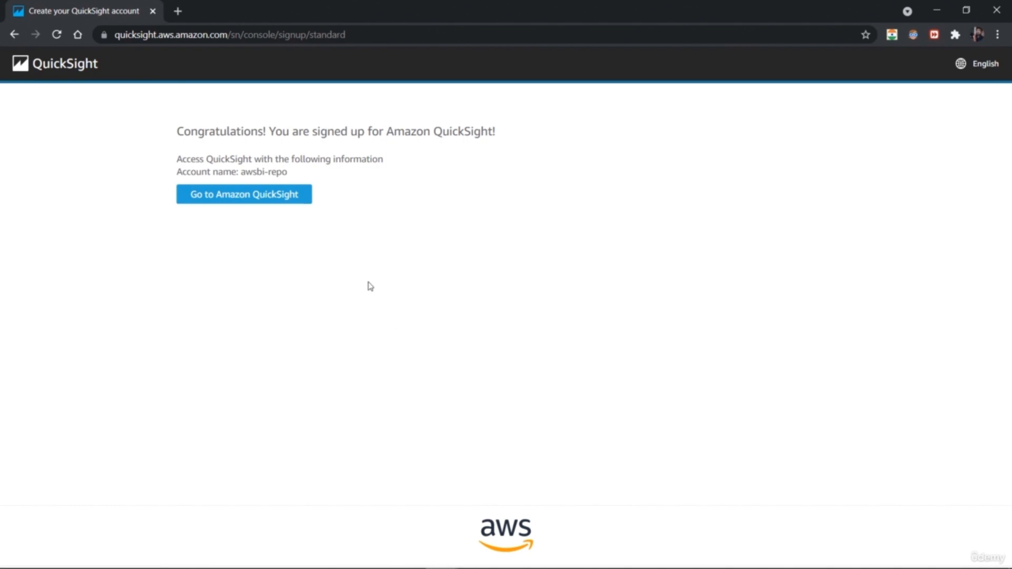
# Go to Amazon QuickSight from the sign-up page and go through the welcome introduction to its end
pyautogui.click(281, 196)
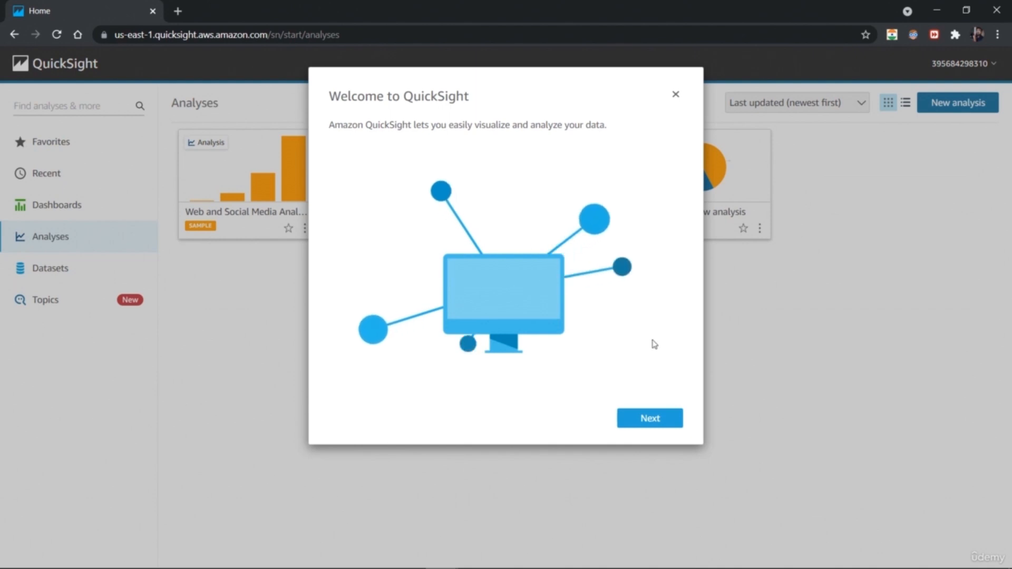
pyautogui.click(652, 420)
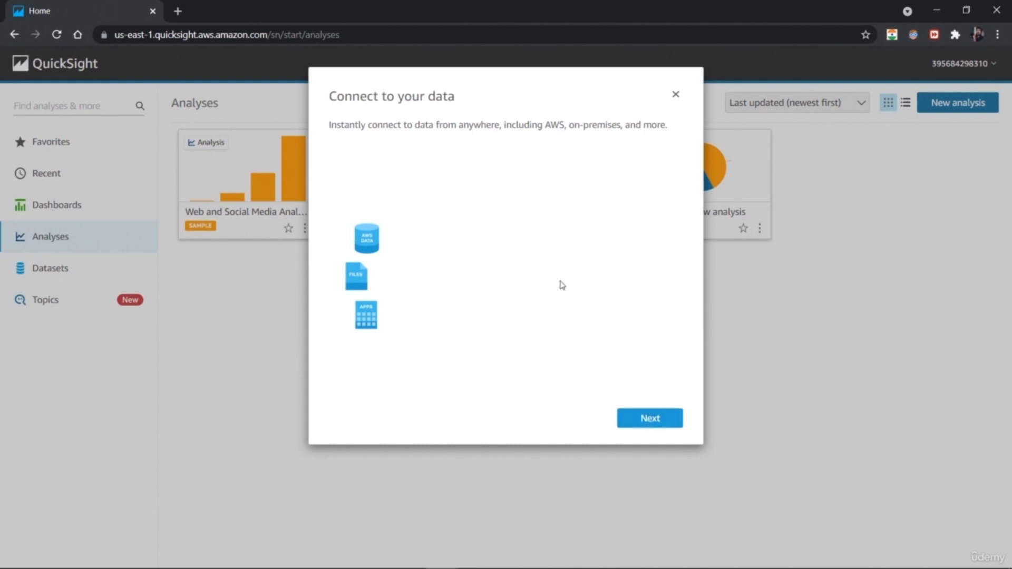
pyautogui.click(647, 420)
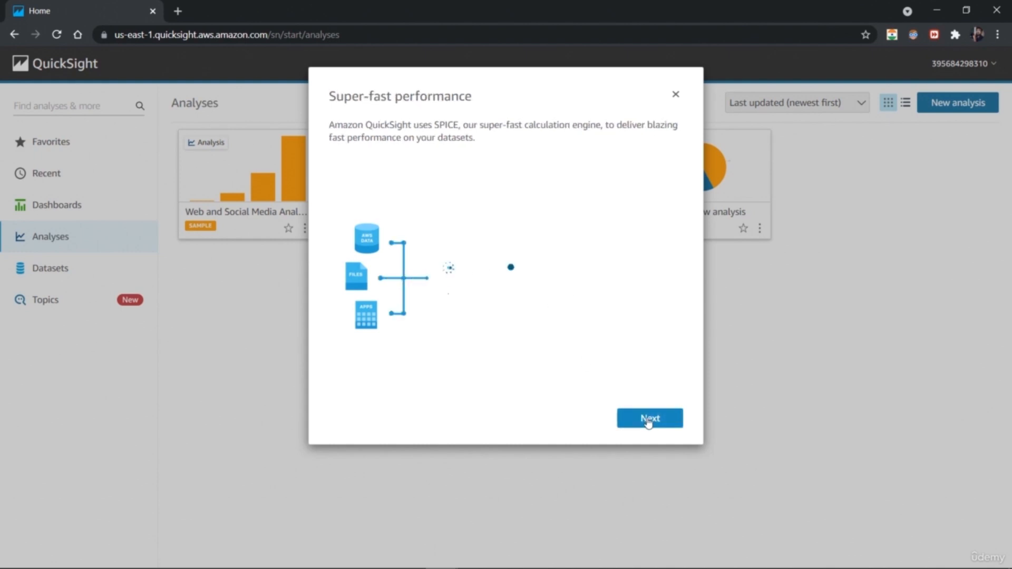
pyautogui.click(648, 420)
pyautogui.click(648, 420)
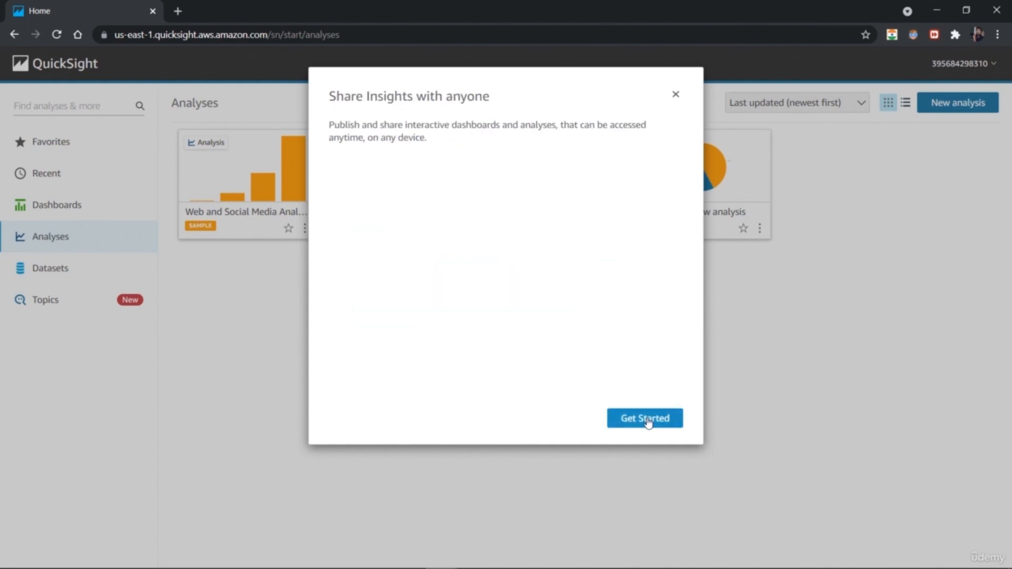
pyautogui.click(648, 420)
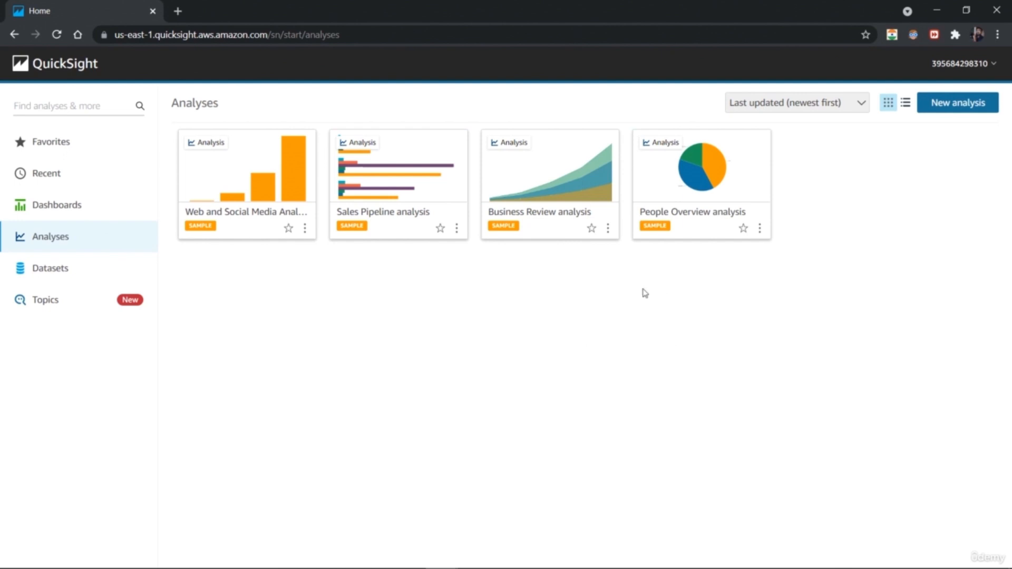
# Open the Business Review analysis sample, dismiss the import notice, and look over all visuals on Sheet 1
pyautogui.click(565, 214)
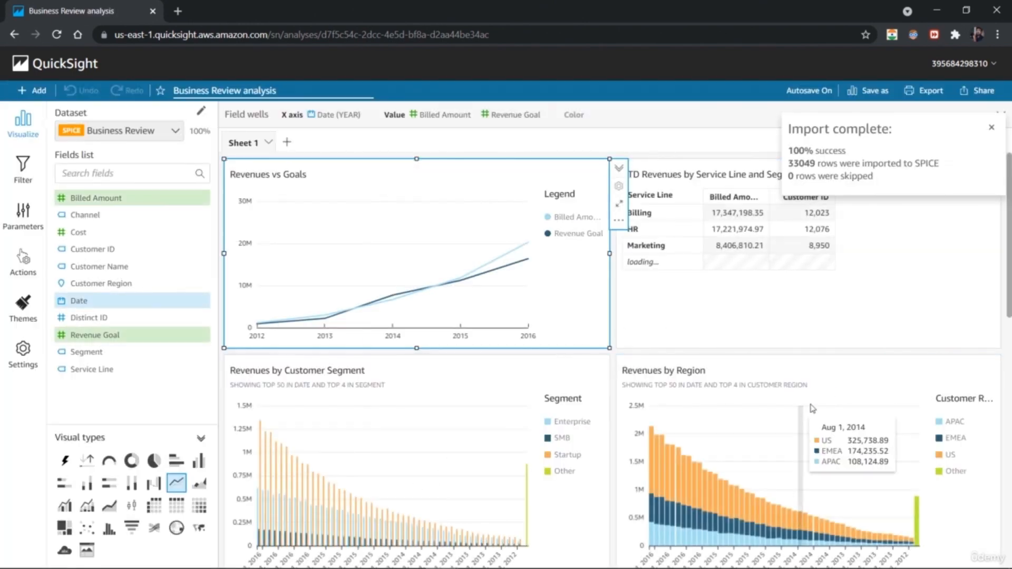
pyautogui.click(992, 129)
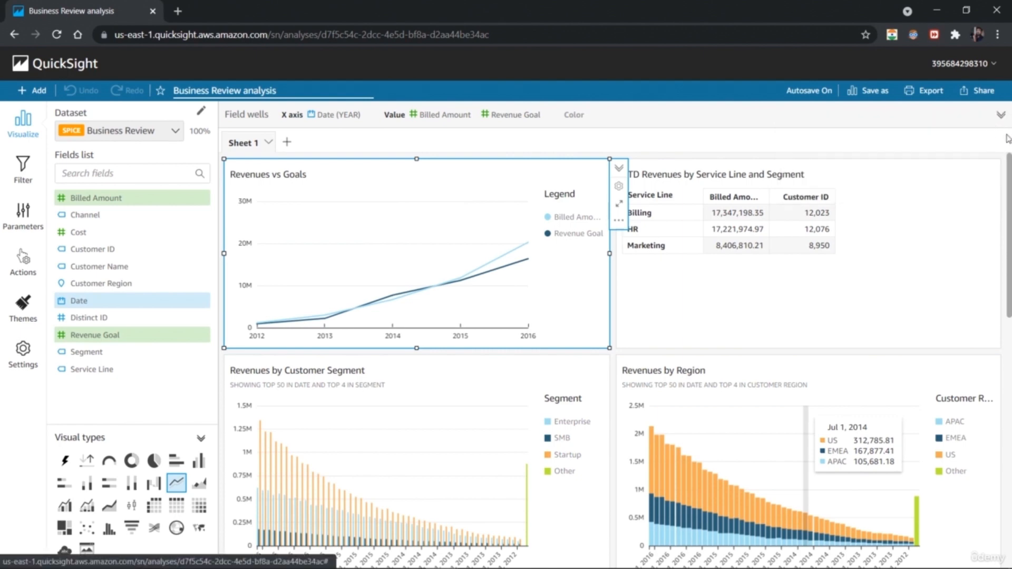
pyautogui.scroll(-4, 1009, 316)
pyautogui.moveTo(1010, 331); pyautogui.dragTo(1010, 475)
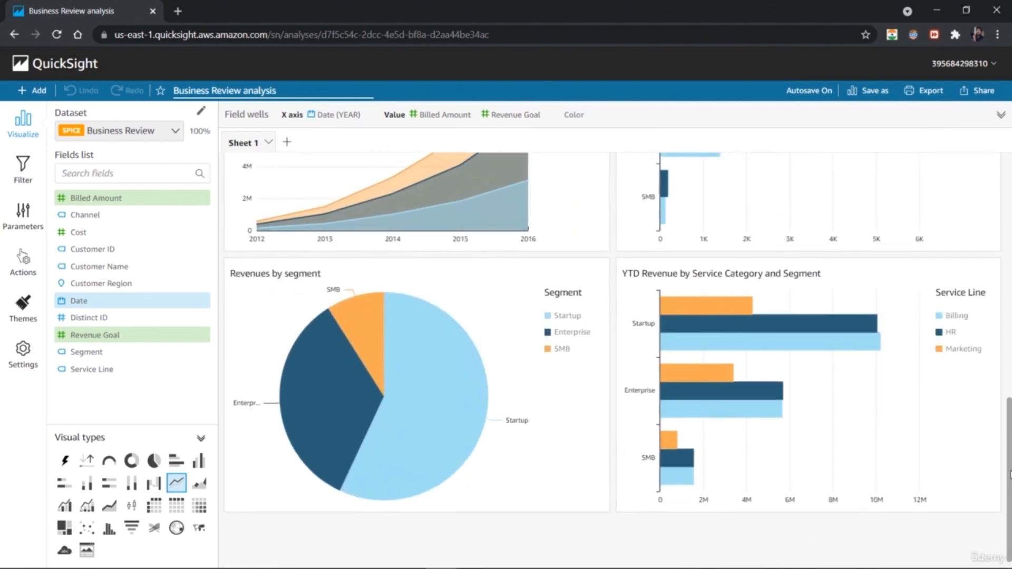
pyautogui.scroll(5, 989, 357)
pyautogui.scroll(7, 988, 357)
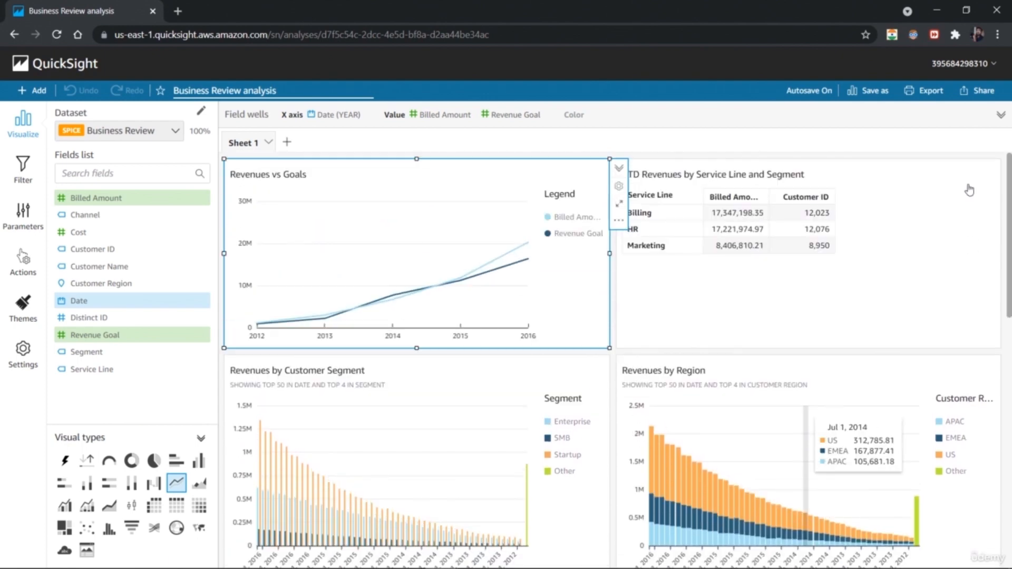
# Examine the fields behind the YTD Revenues table and the Customer Segment and Region charts, and review the remaining visuals
pyautogui.click(904, 270)
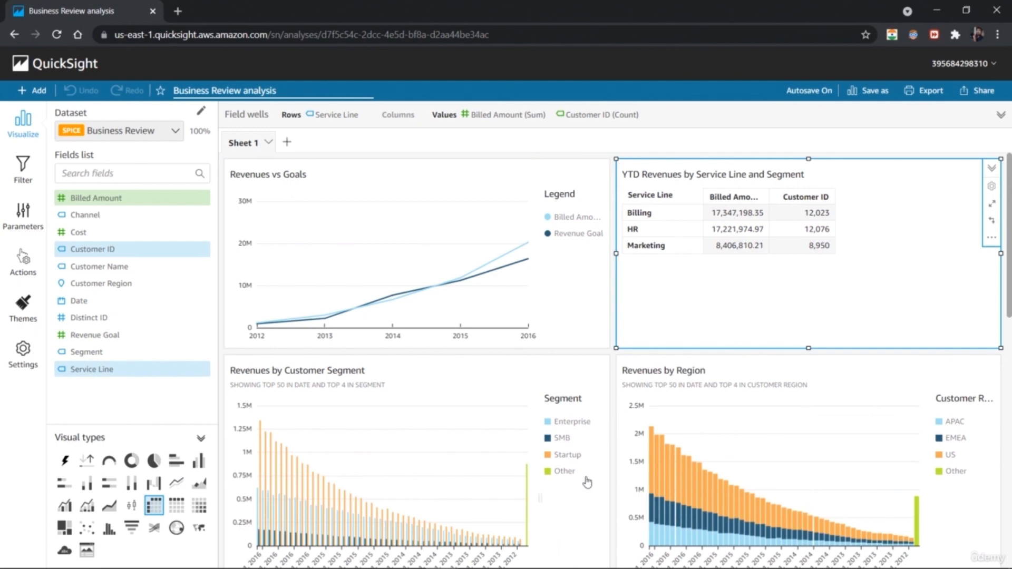
pyautogui.click(582, 501)
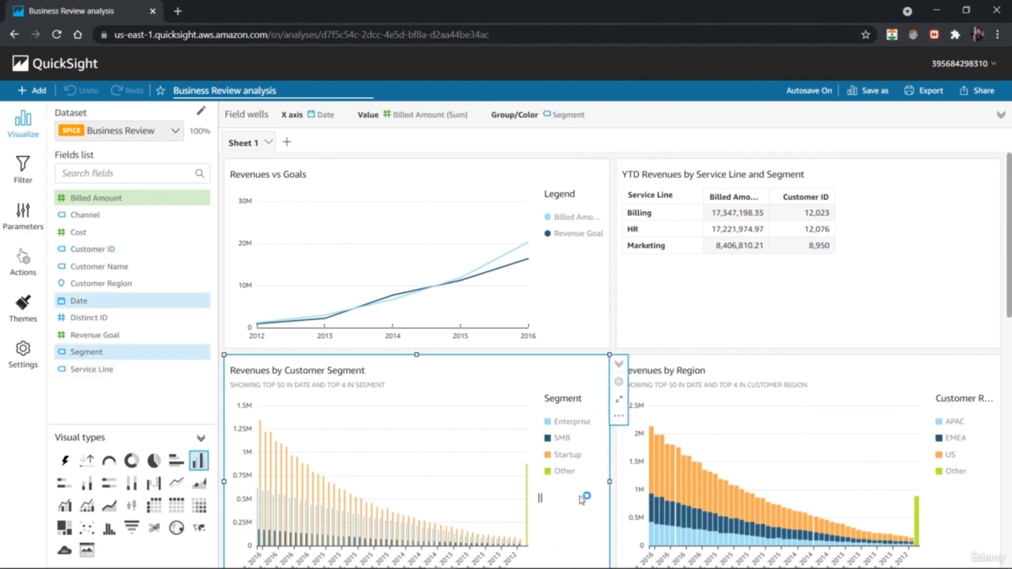
pyautogui.click(956, 495)
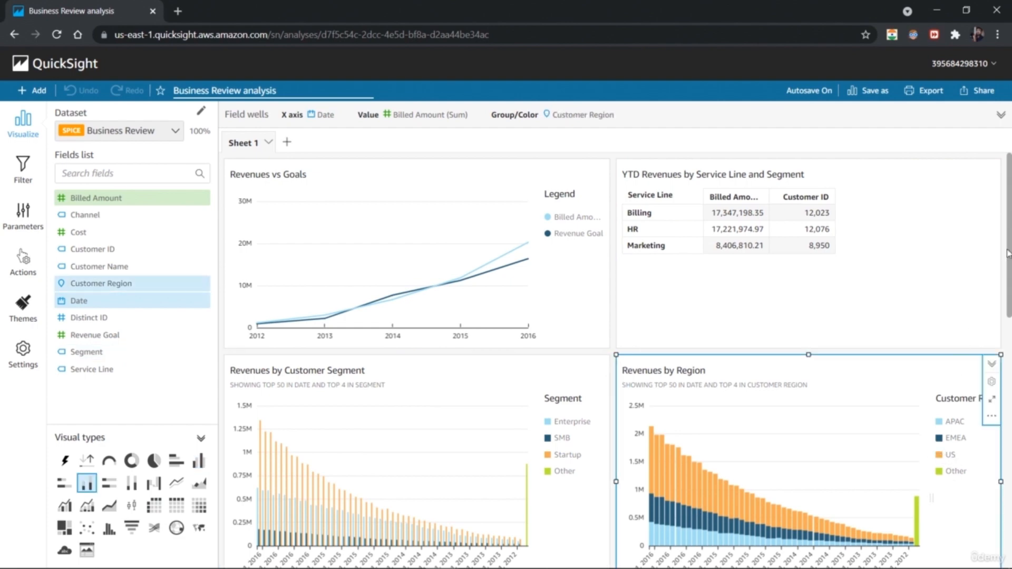
pyautogui.moveTo(1009, 250); pyautogui.dragTo(1009, 526)
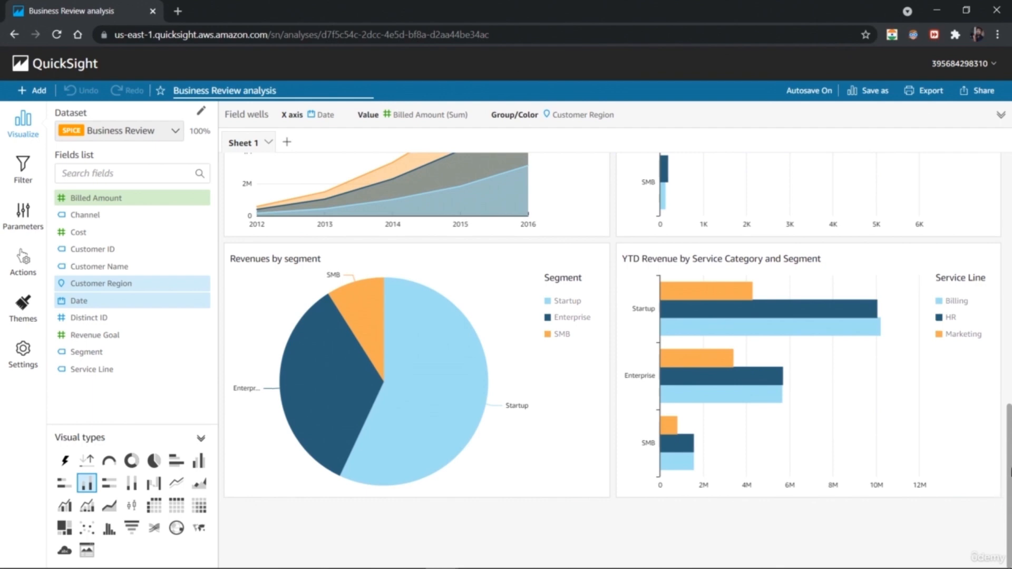
pyautogui.moveTo(1009, 490); pyautogui.dragTo(1009, 161)
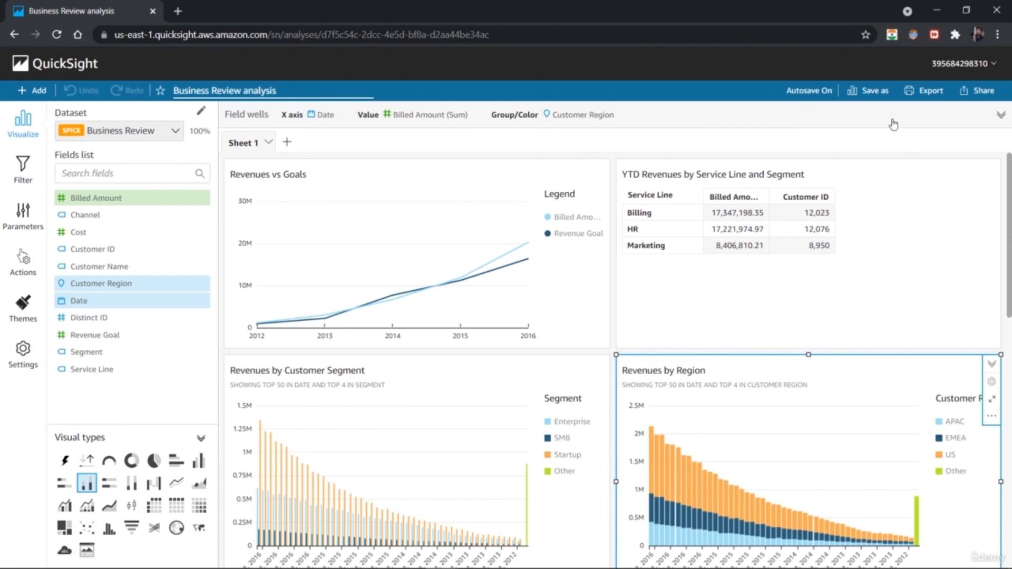
# Open the dialog for saving a copy of the Business Review analysis
pyautogui.click(884, 102)
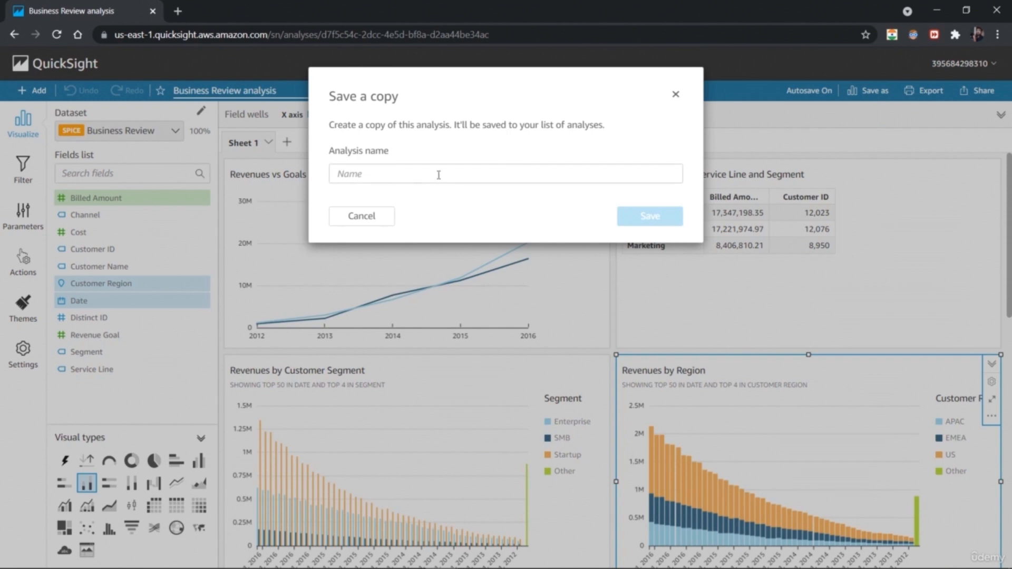
# Abandon saving a copy and export the Business Review analysis as a PDF download
pyautogui.click(502, 176)
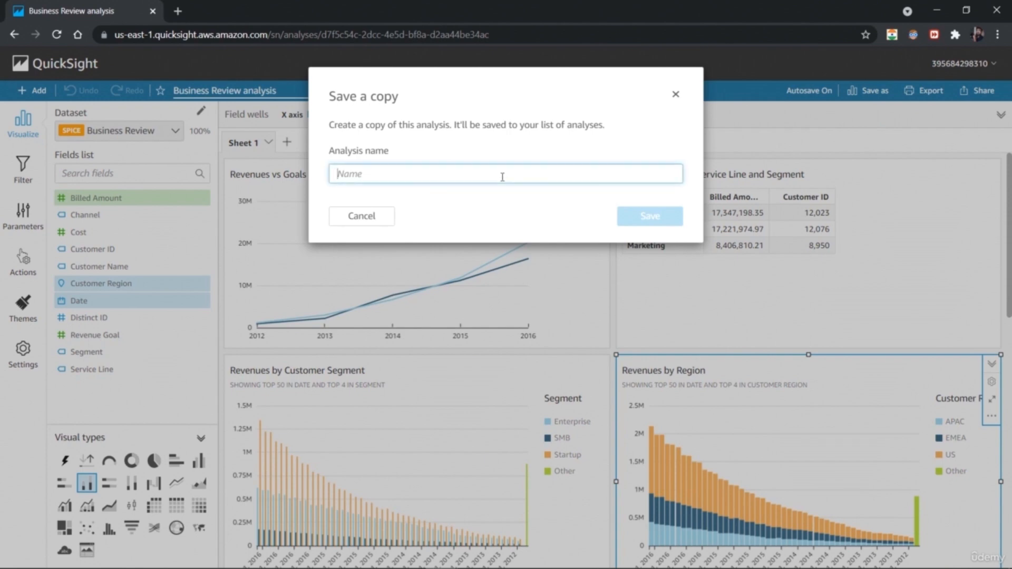
pyautogui.click(676, 94)
pyautogui.click(925, 96)
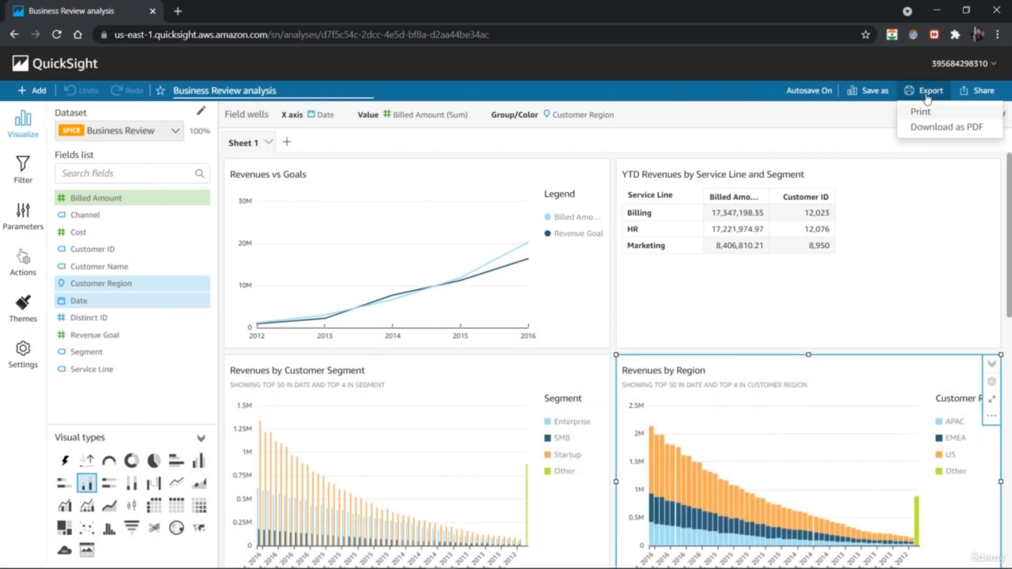
pyautogui.click(919, 133)
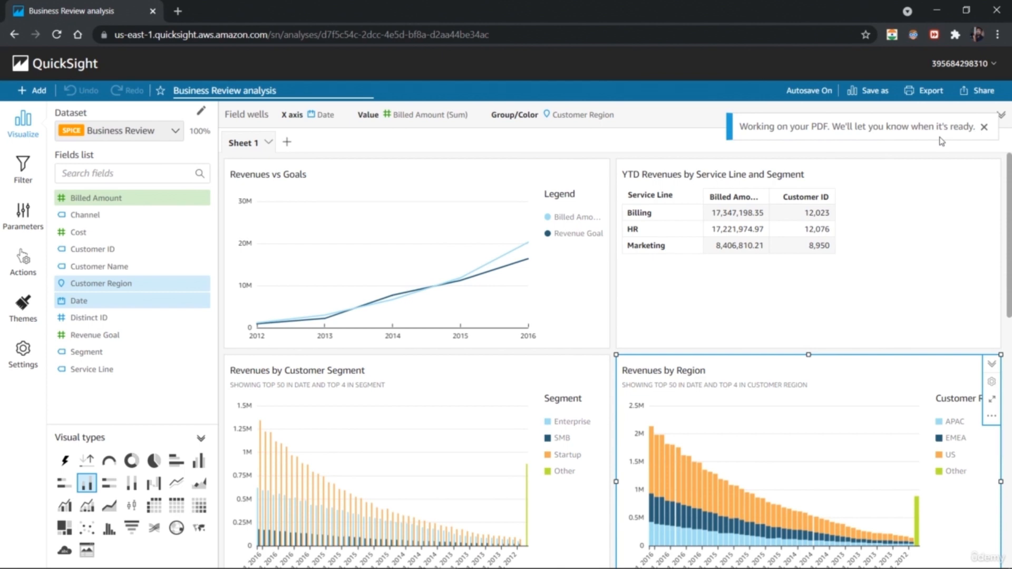
# Return to the list of analyses and dismiss the What's New announcement
pyautogui.click(980, 93)
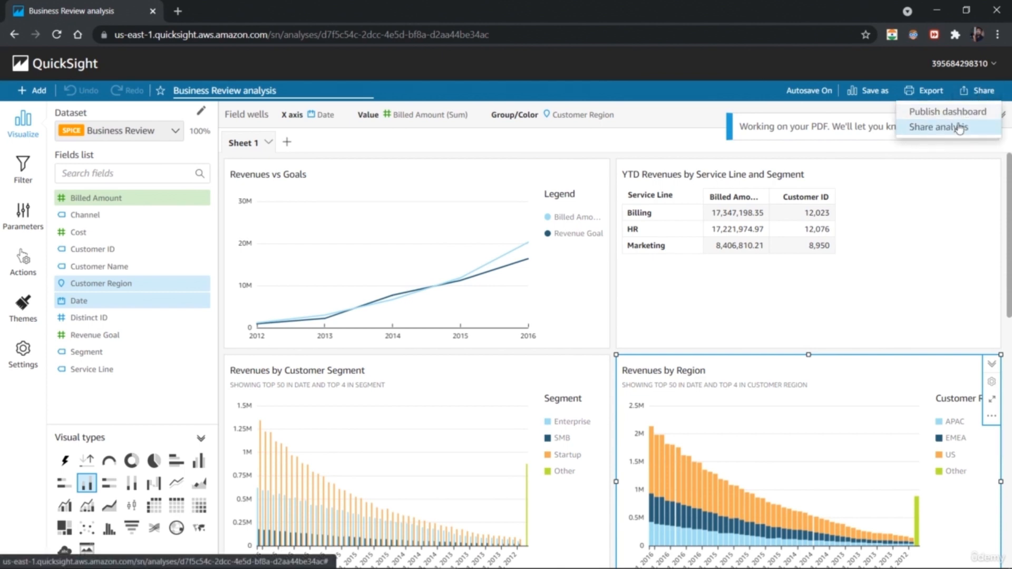
pyautogui.click(609, 147)
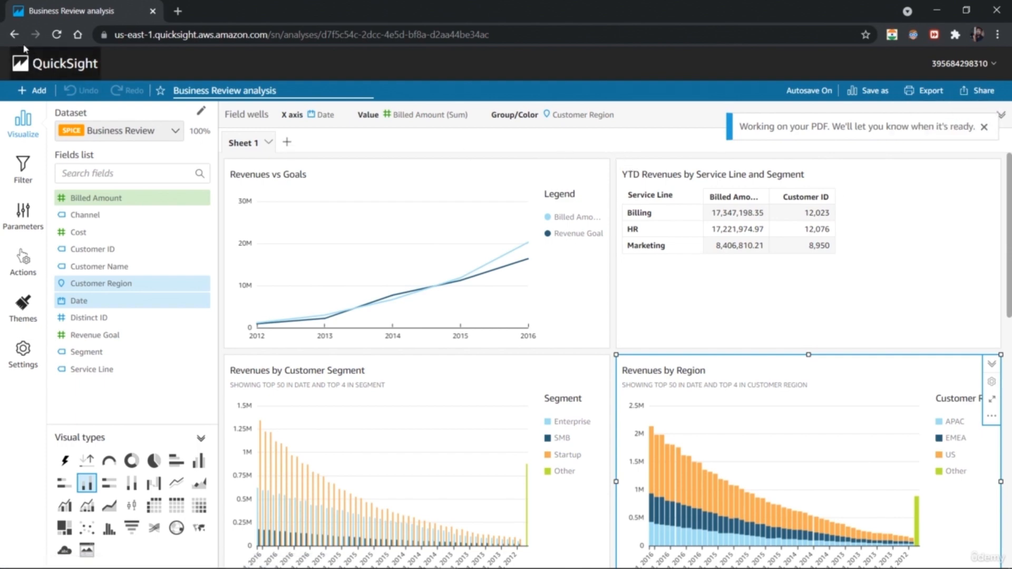
pyautogui.click(31, 70)
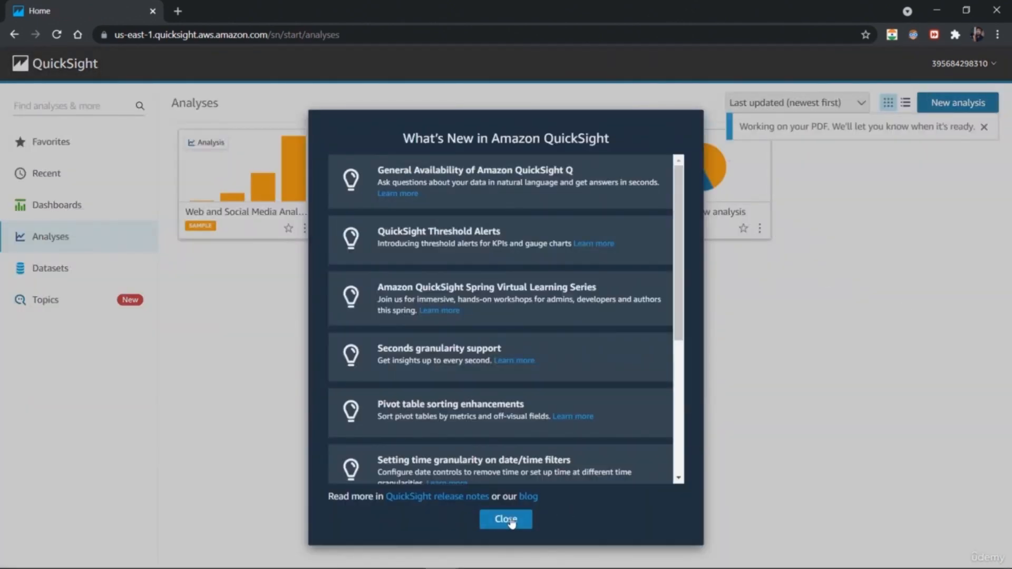
pyautogui.click(504, 520)
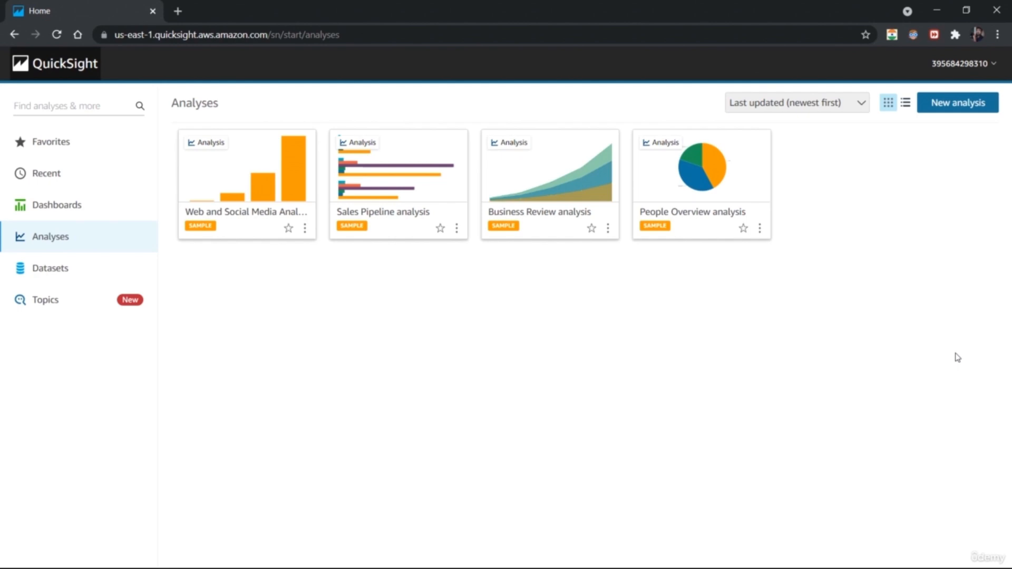
# Start a new analysis with a new dataset and review the available new and existing data sources
pyautogui.click(954, 108)
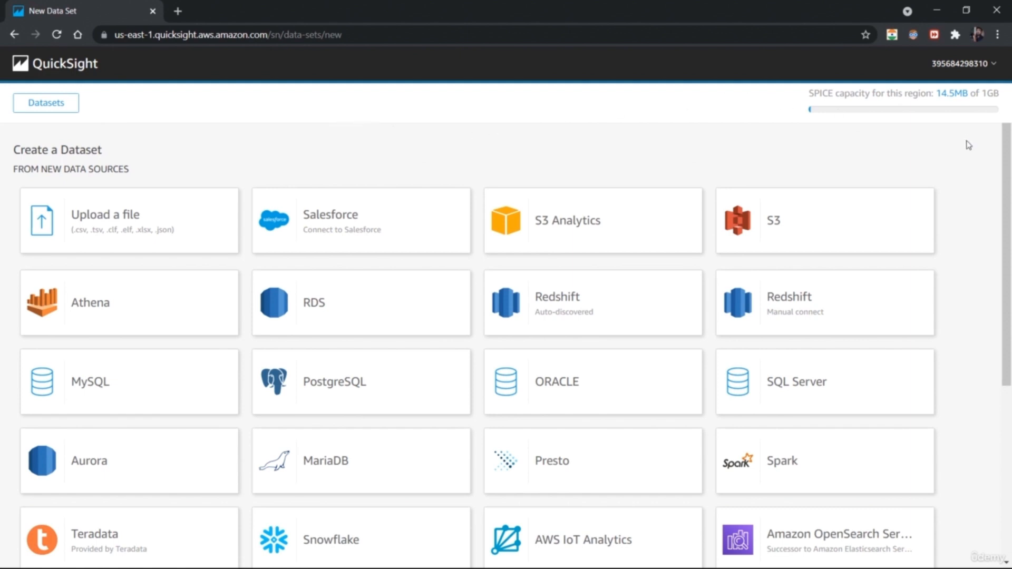
pyautogui.scroll(-3, 1009, 165)
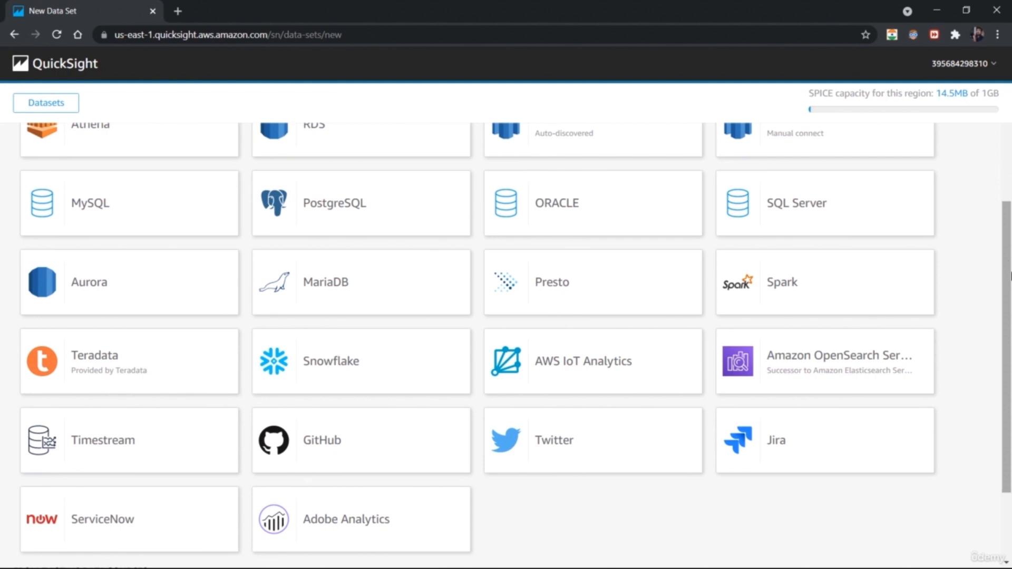
pyautogui.scroll(-2, 505, 342)
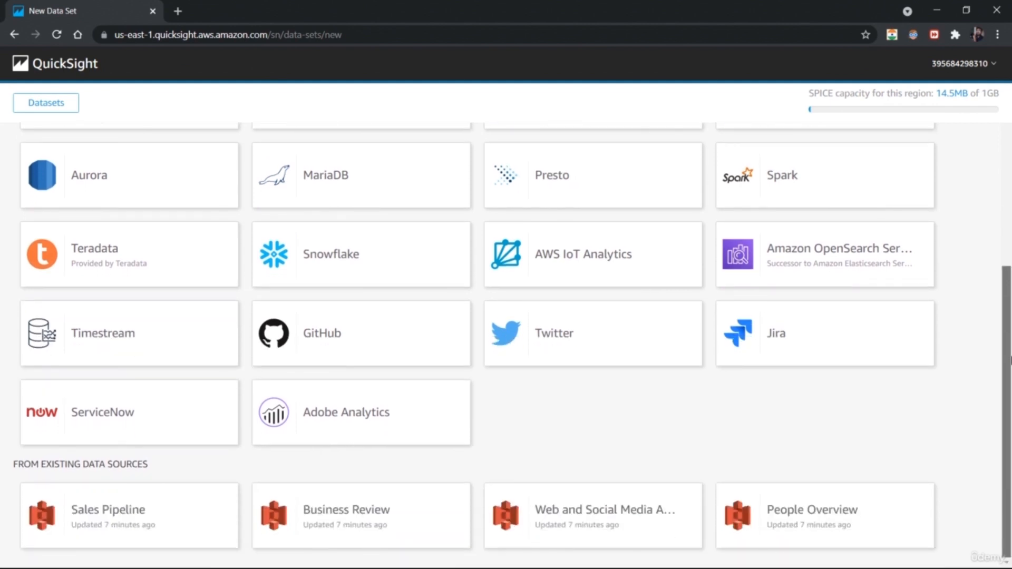
pyautogui.scroll(5, 506, 342)
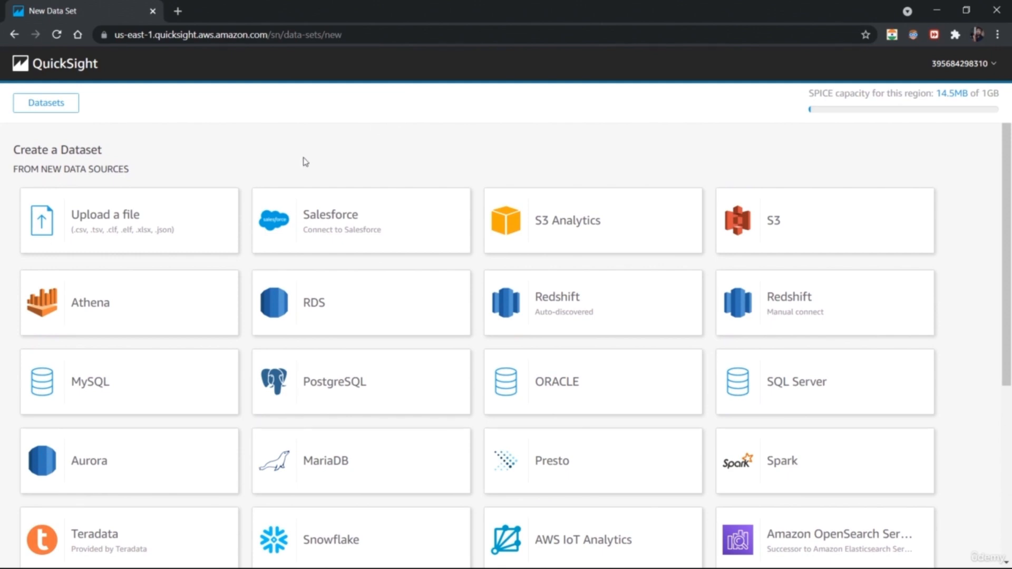
# Create a dataset from Sheet1 of the uploaded Grocery Price.xlsx and open it for visualization, dismissing the import notice
pyautogui.click(138, 227)
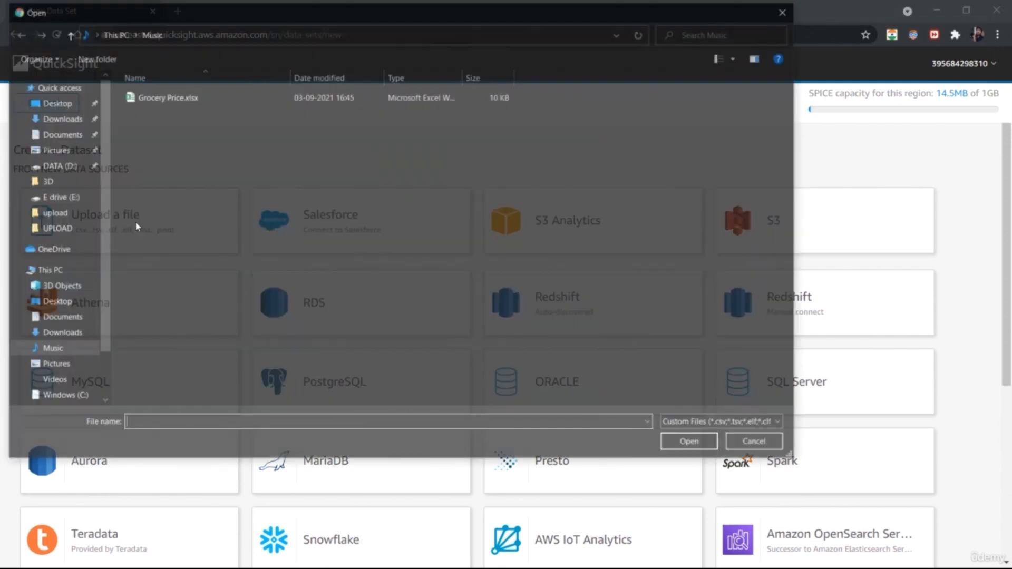
pyautogui.doubleClick(217, 97)
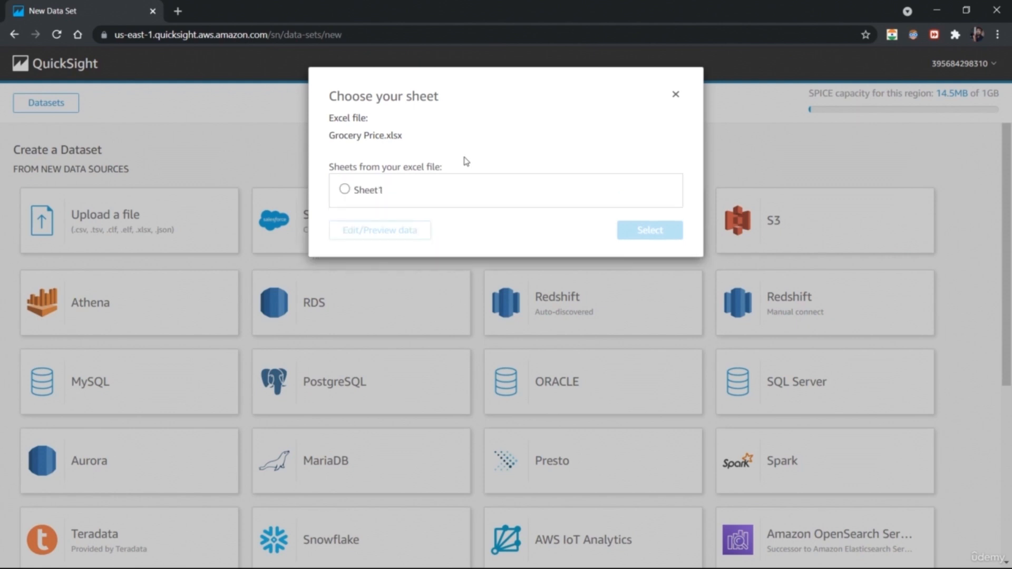
pyautogui.click(343, 189)
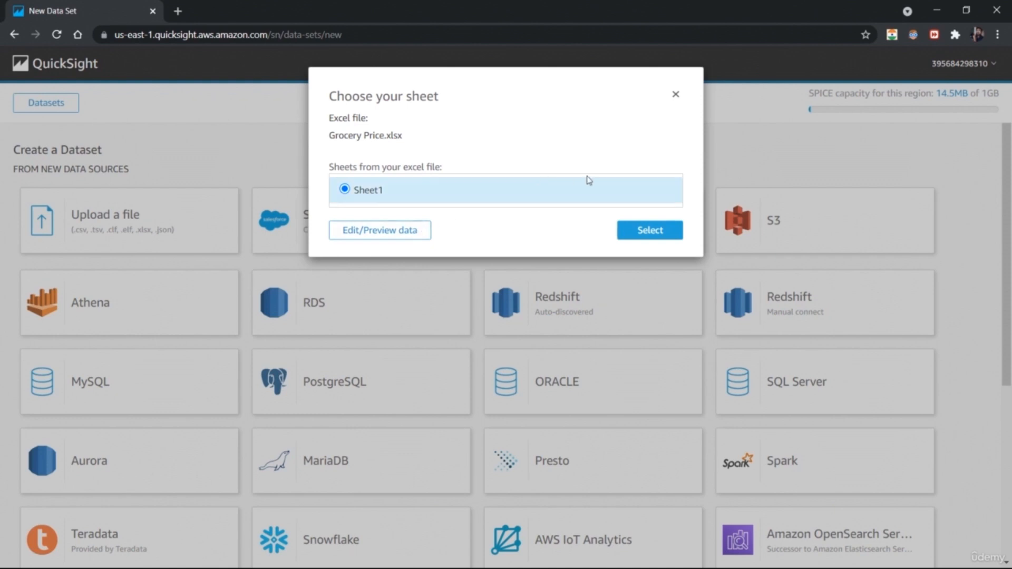
pyautogui.click(650, 237)
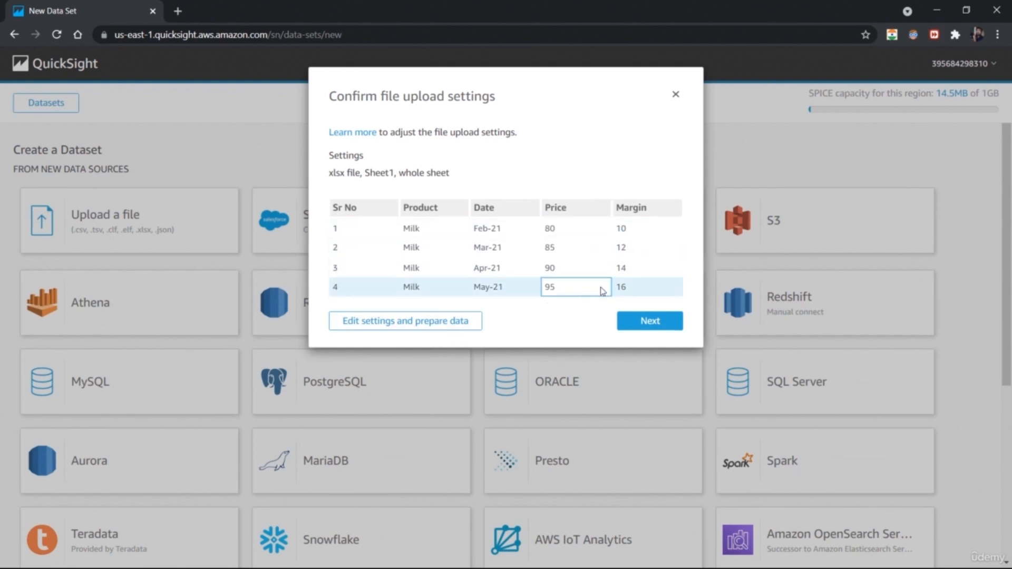
pyautogui.click(645, 332)
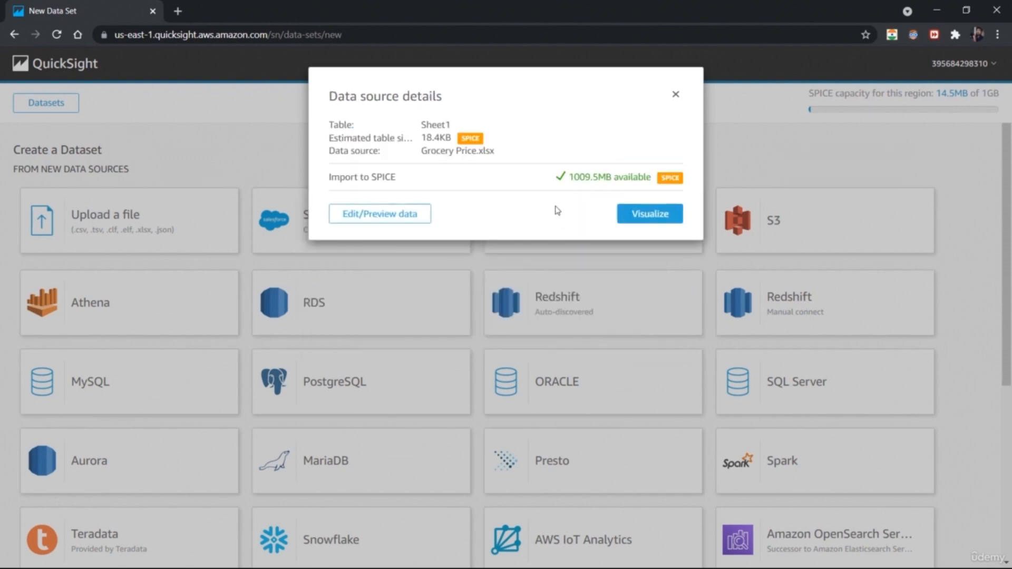
pyautogui.click(641, 220)
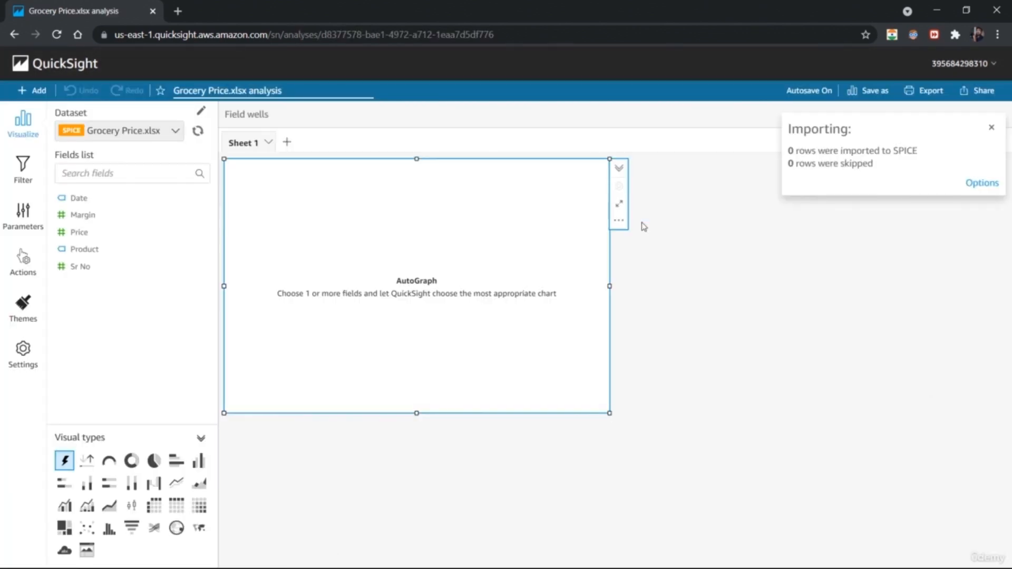
pyautogui.click(990, 130)
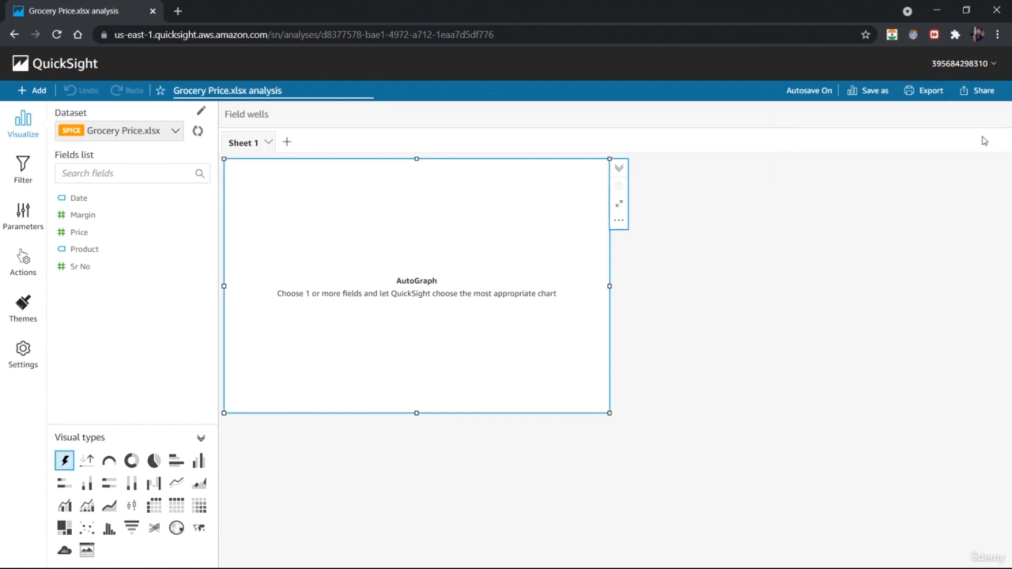
# Duplicate the empty AutoGraph visual on Sheet 1
pyautogui.click(621, 221)
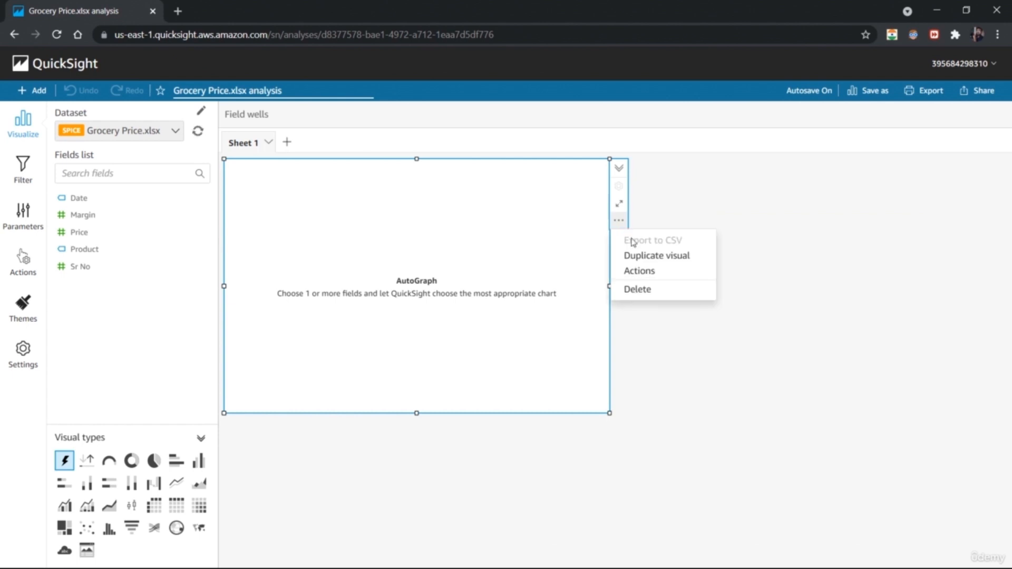
pyautogui.click(641, 256)
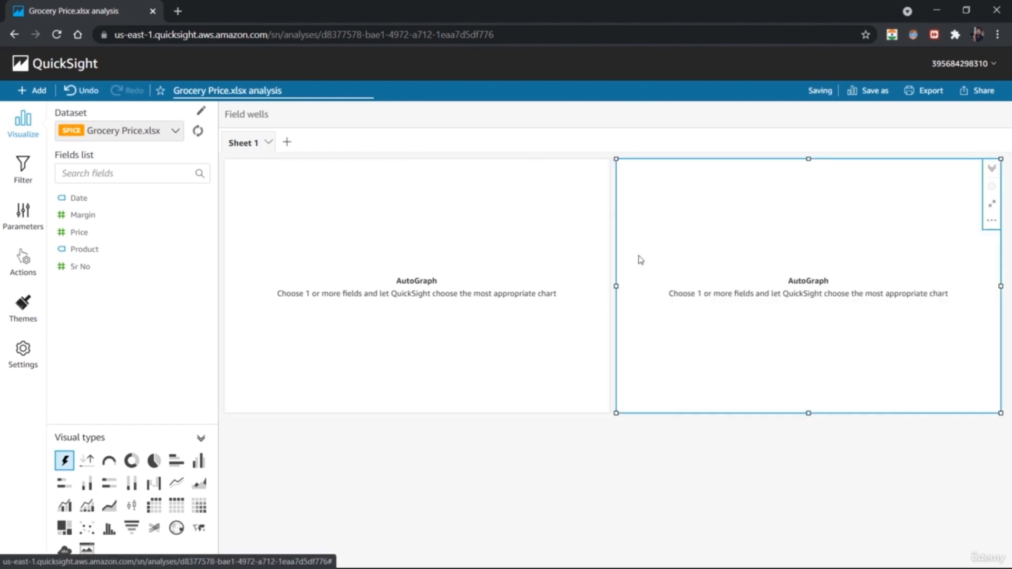
pyautogui.click(548, 478)
# Turn the first visual into a pie chart grouped by Product with Price as the value
pyautogui.click(411, 306)
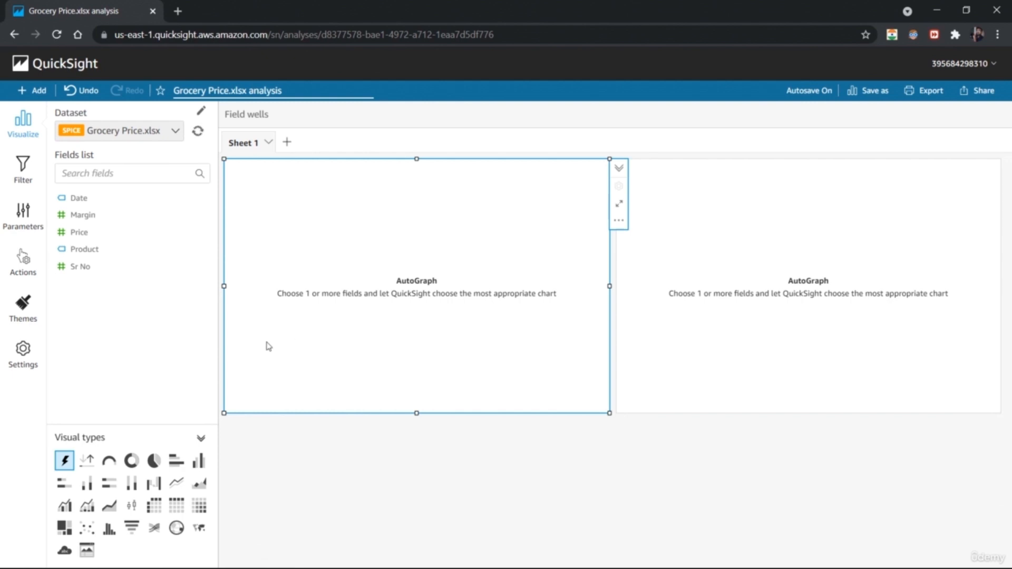
pyautogui.click(154, 462)
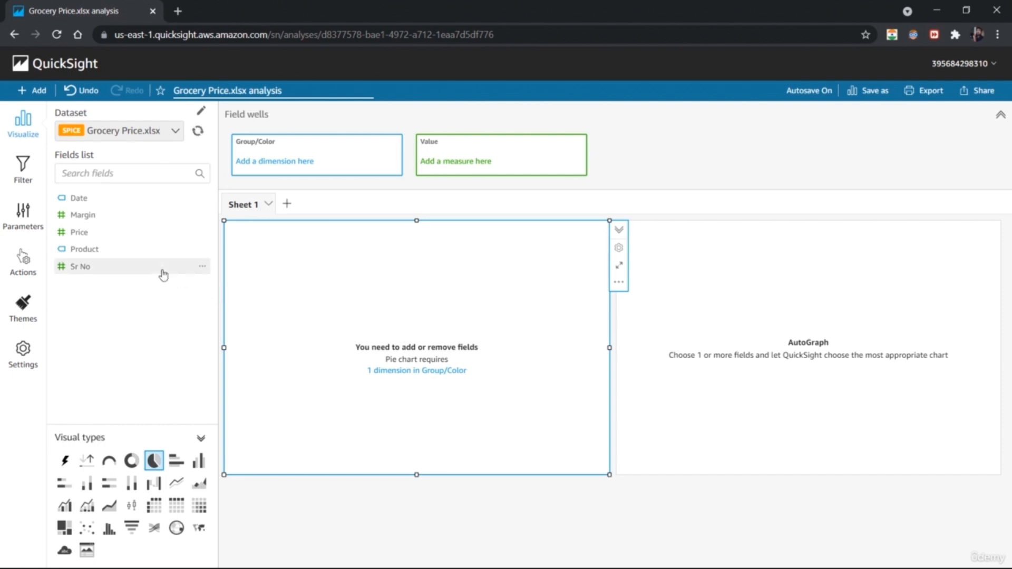
pyautogui.moveTo(145, 255); pyautogui.dragTo(279, 177)
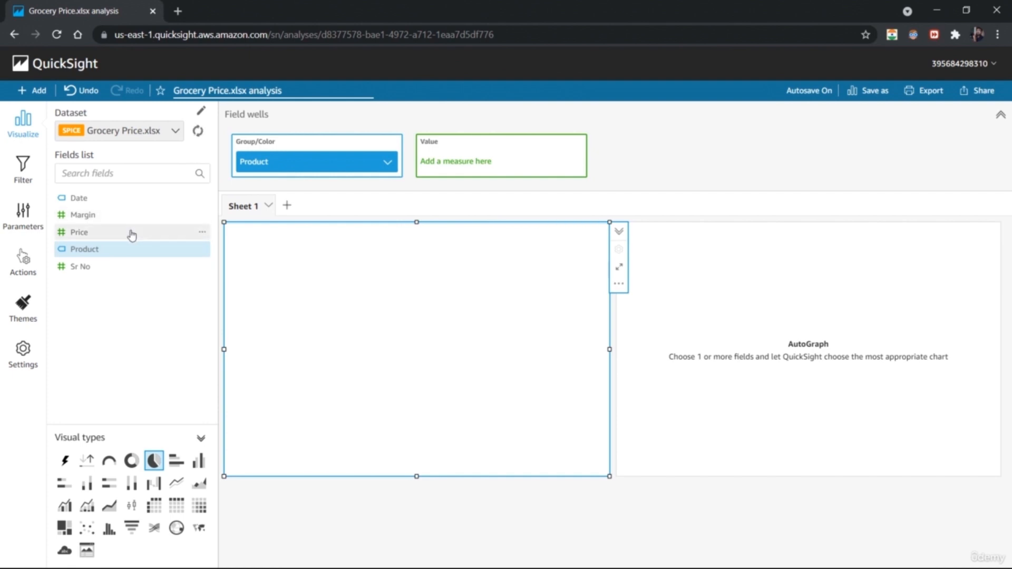
pyautogui.moveTo(136, 237); pyautogui.dragTo(467, 165)
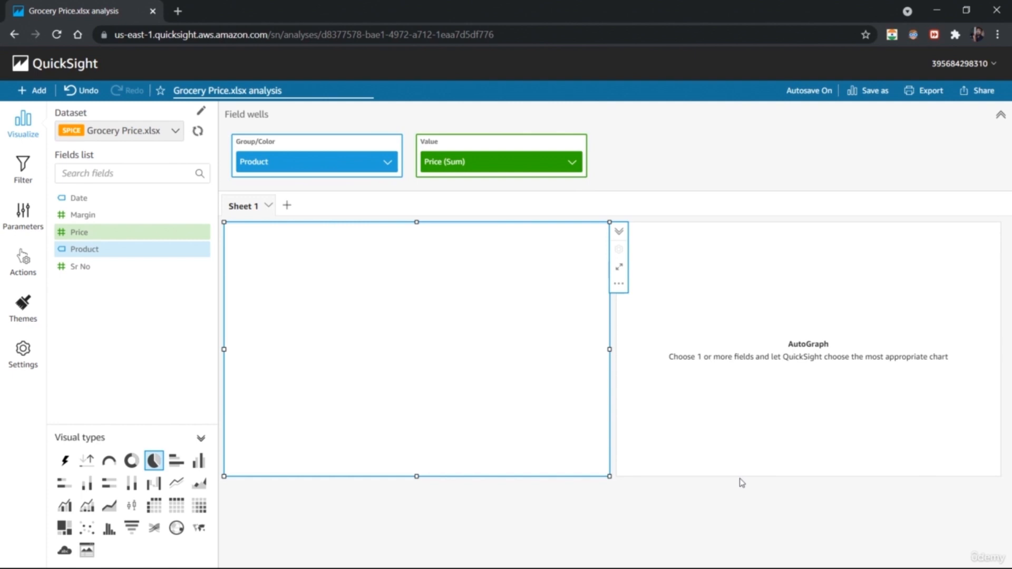
# Build the second visual with Product on the Y axis and Price as the value
pyautogui.click(759, 375)
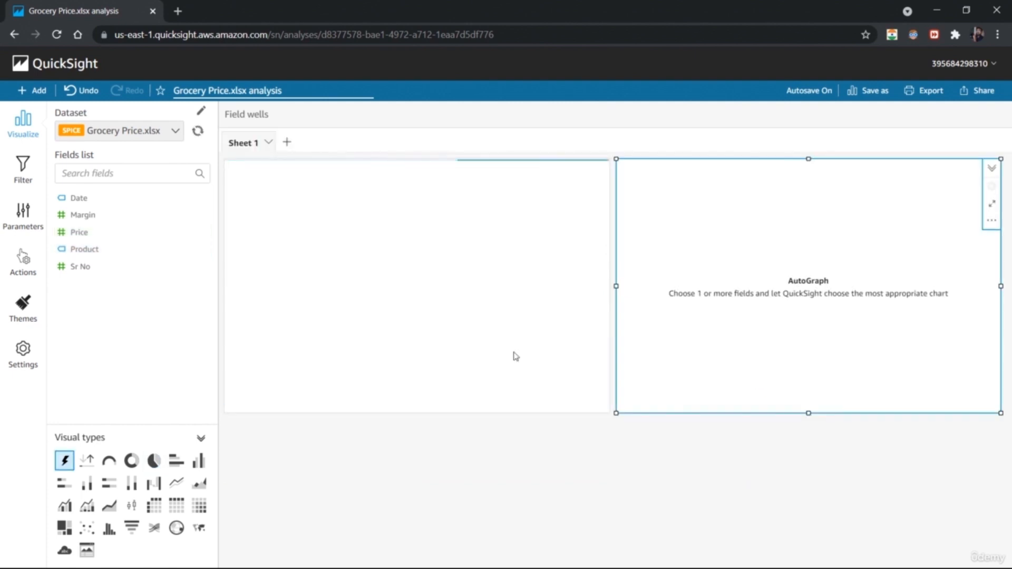
pyautogui.click(105, 251)
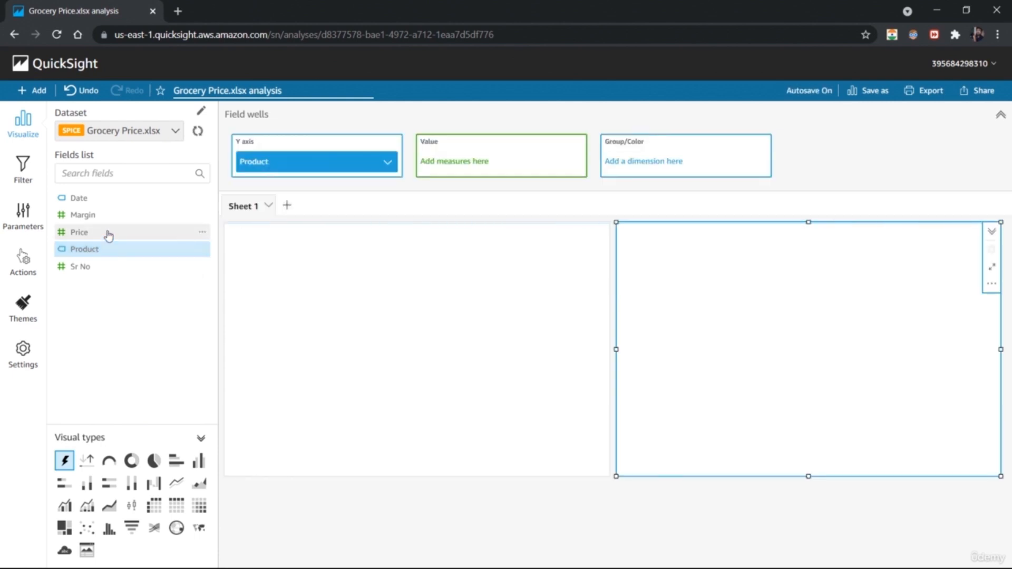
pyautogui.click(108, 234)
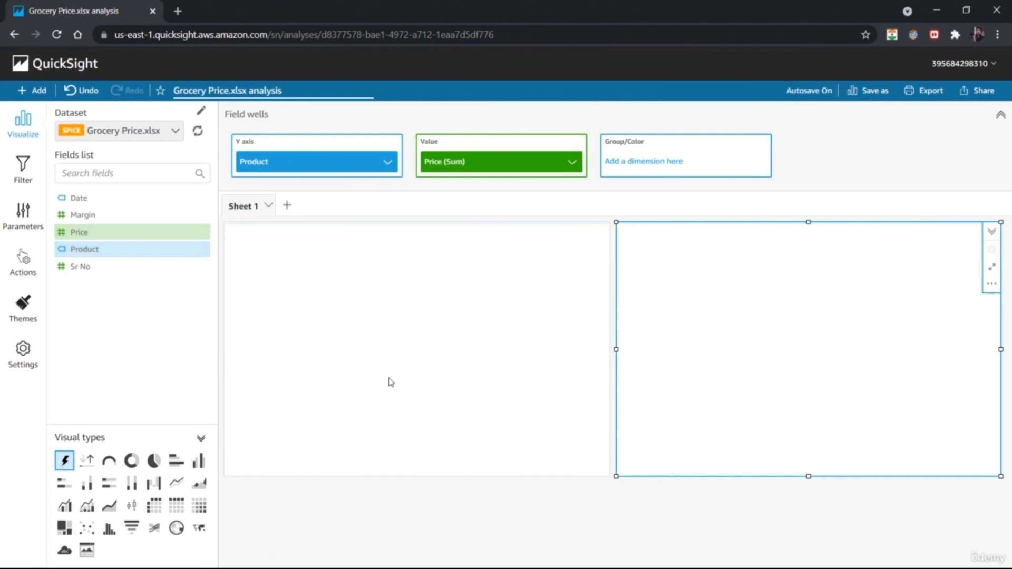
pyautogui.click(318, 405)
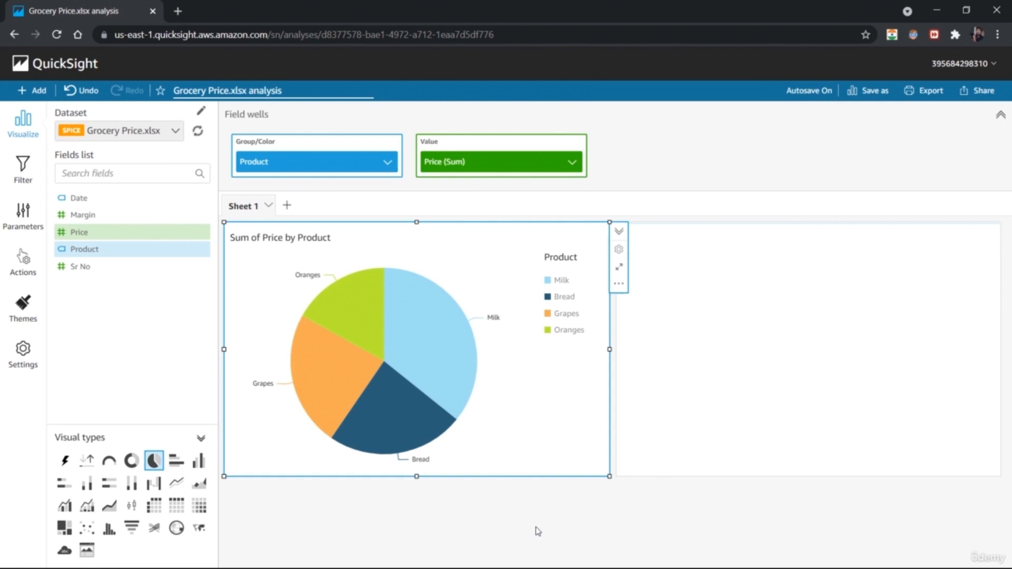
# Duplicate the bar chart of price by product on the same sheet
pyautogui.click(850, 410)
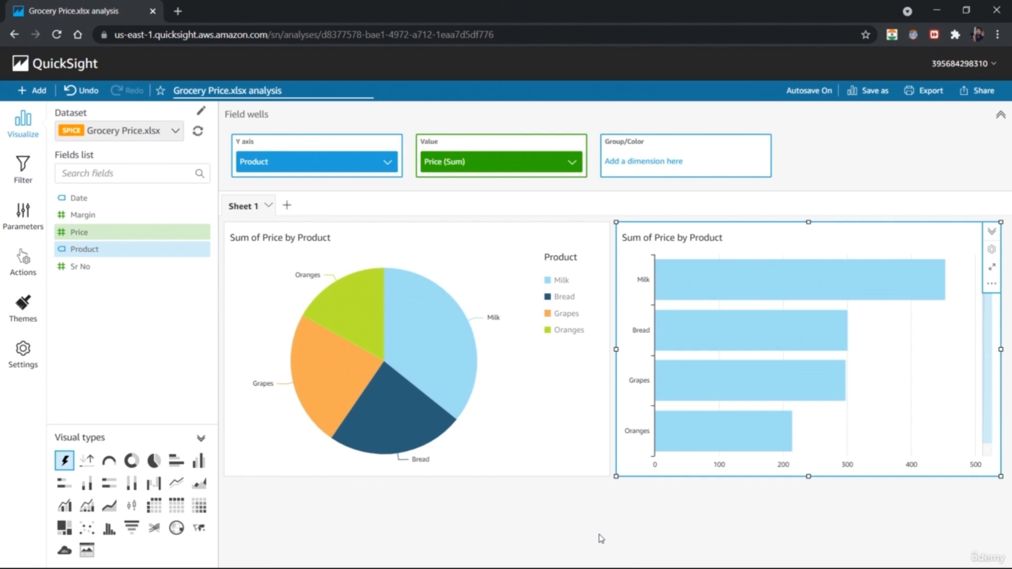
pyautogui.click(992, 284)
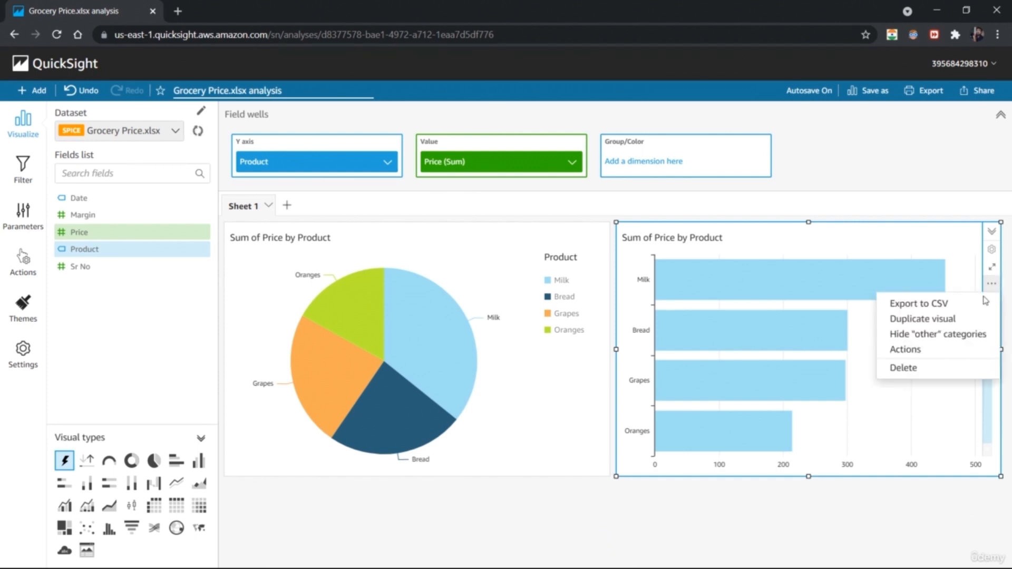
pyautogui.click(966, 319)
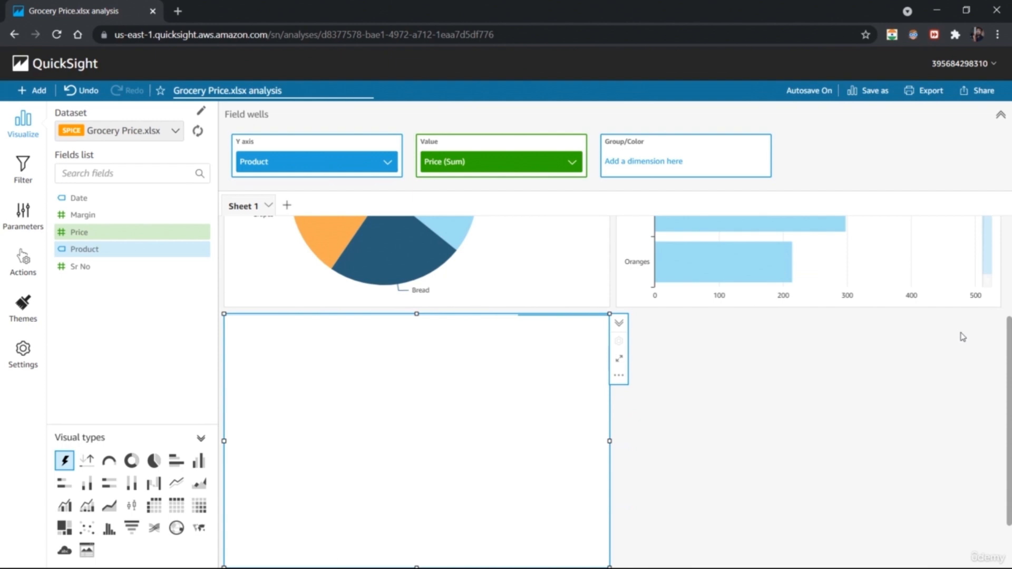
pyautogui.moveTo(1010, 392); pyautogui.dragTo(1011, 287)
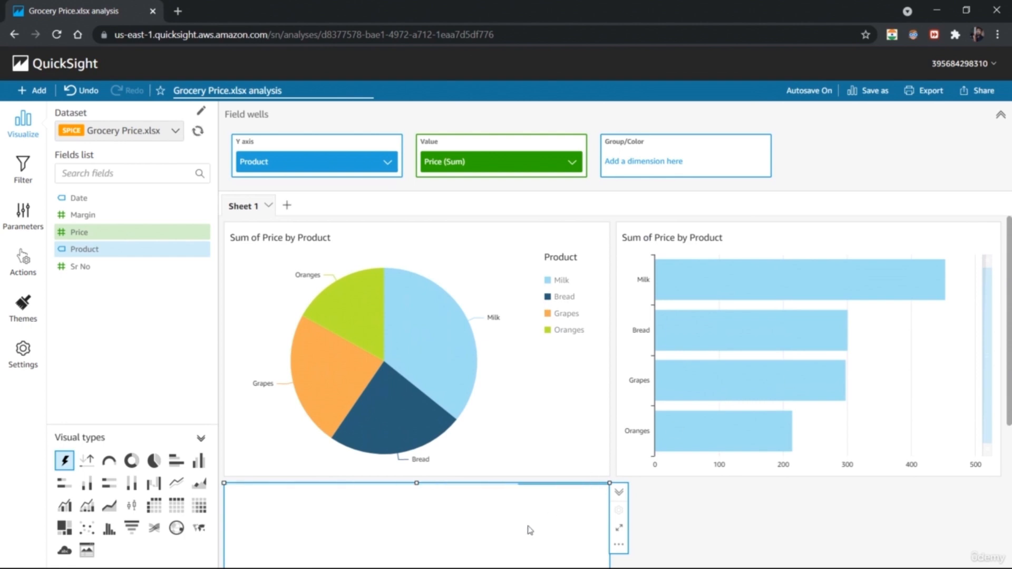
# Remove the Price value and the Product dimension from the duplicated bar chart below the pie chart
pyautogui.click(572, 163)
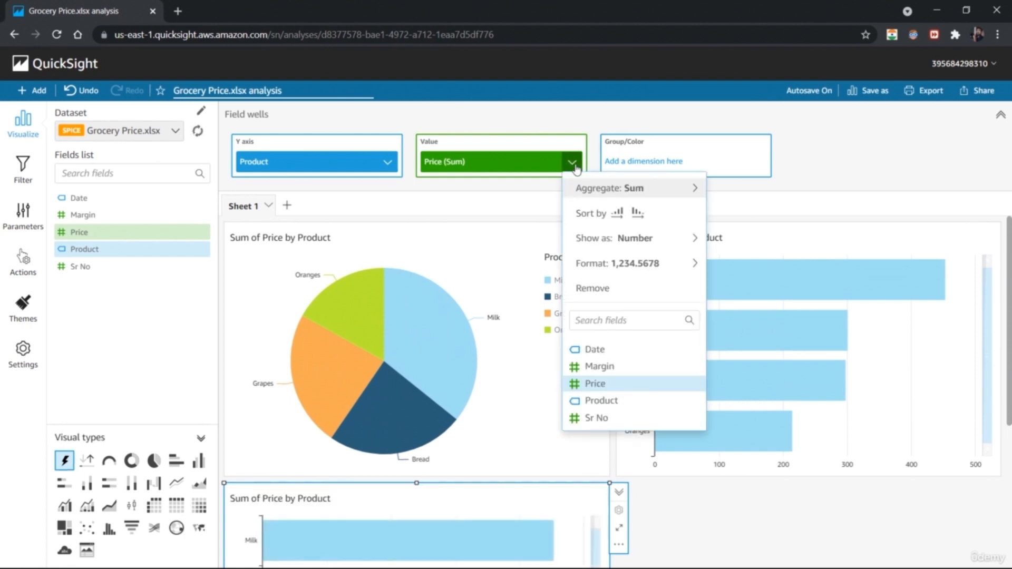
pyautogui.click(592, 288)
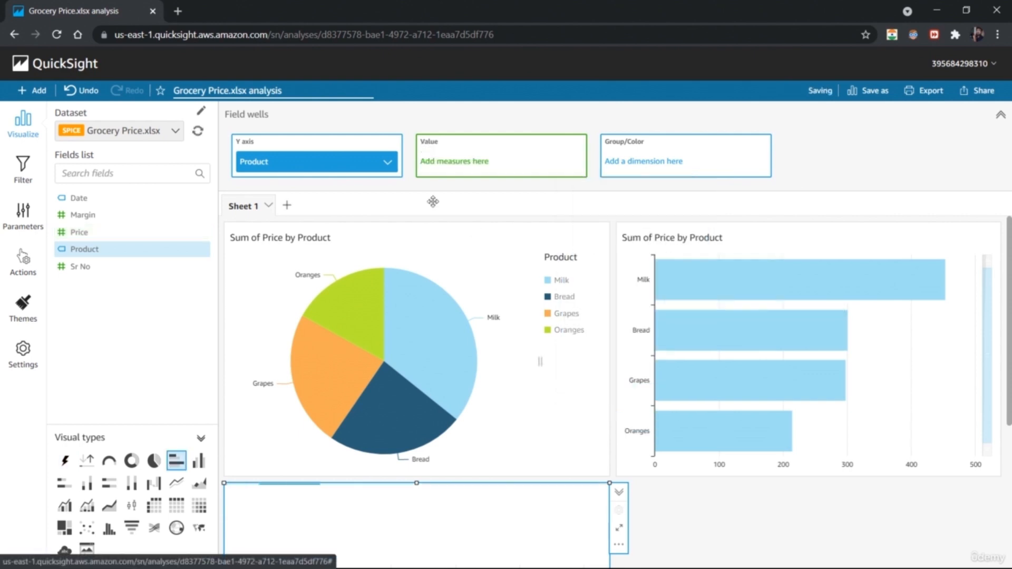
pyautogui.click(388, 164)
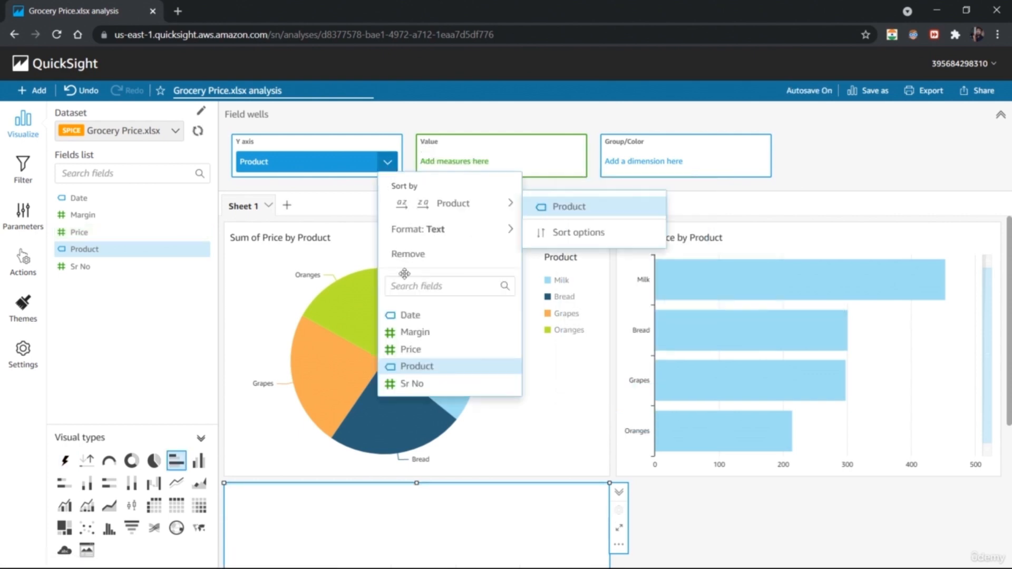
pyautogui.click(440, 256)
# Turn the emptied third visual into a tree map grouped by Date, sized by Margin and colored by Price
pyautogui.moveTo(1008, 275); pyautogui.dragTo(1007, 399)
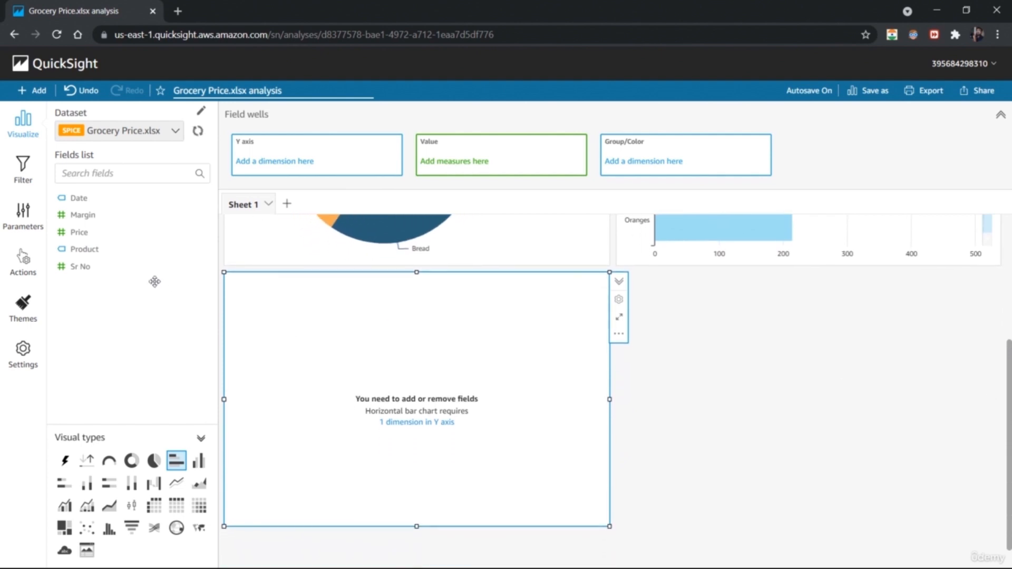
pyautogui.click(119, 200)
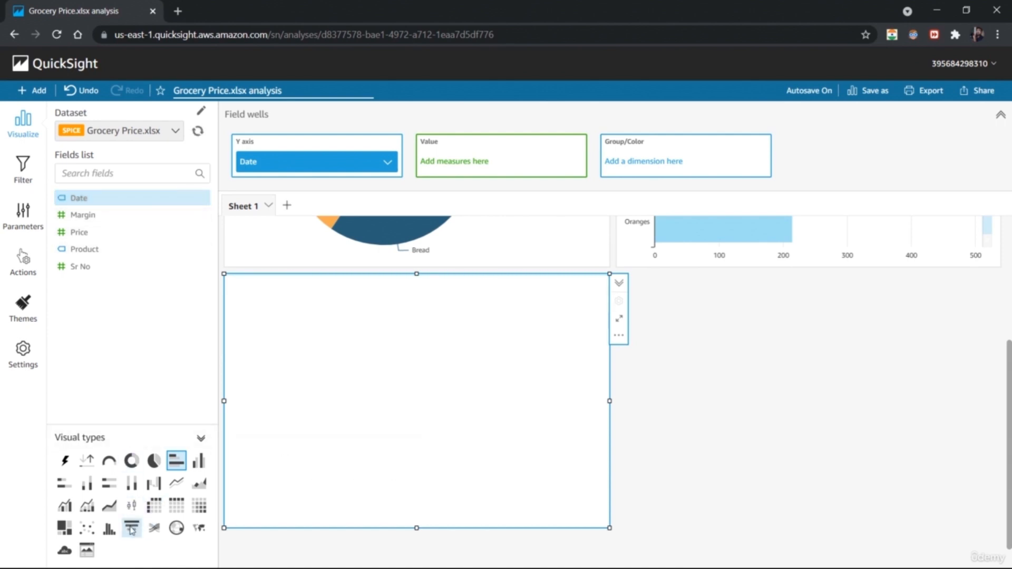
pyautogui.click(66, 529)
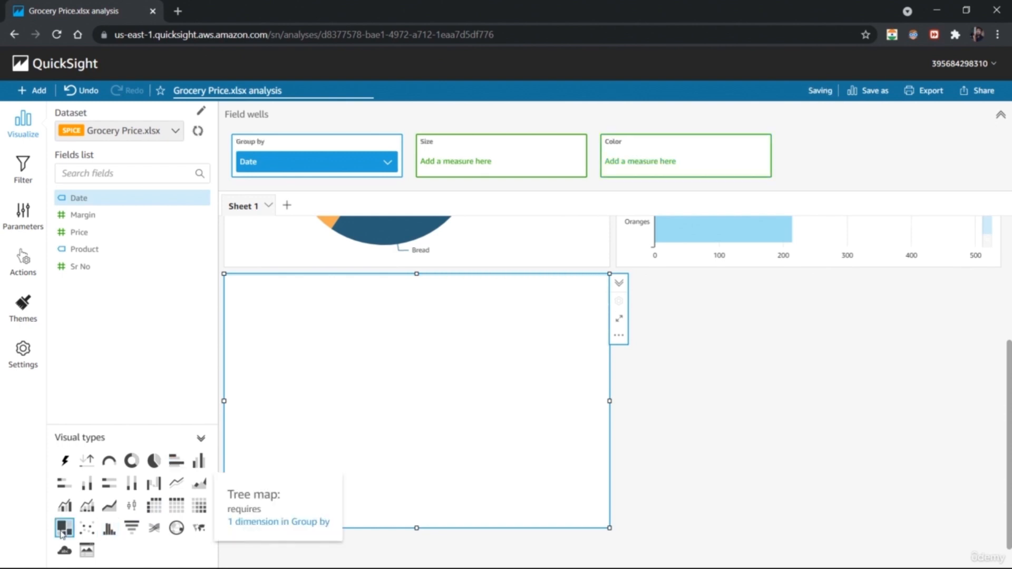
pyautogui.click(125, 220)
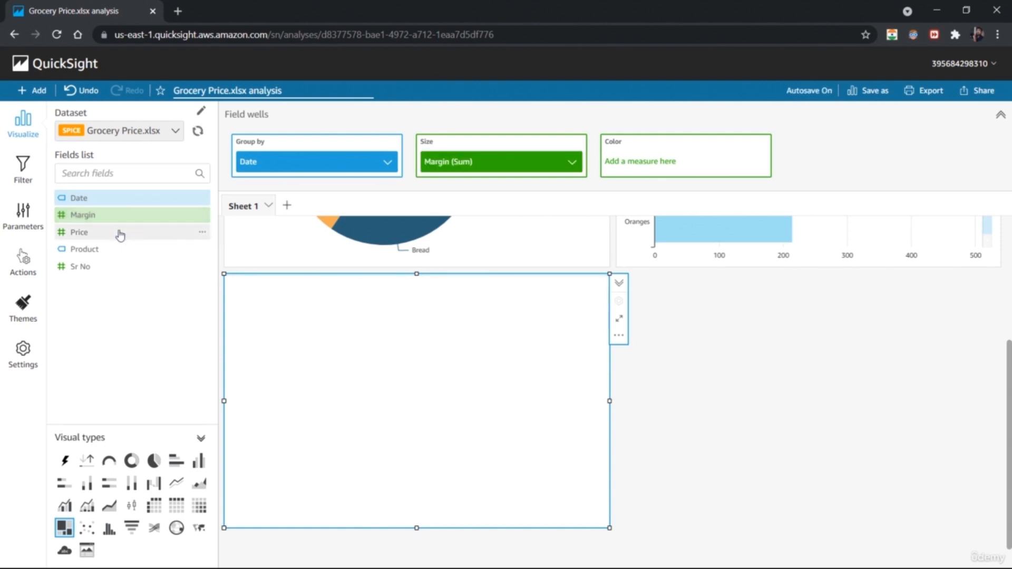
pyautogui.click(120, 235)
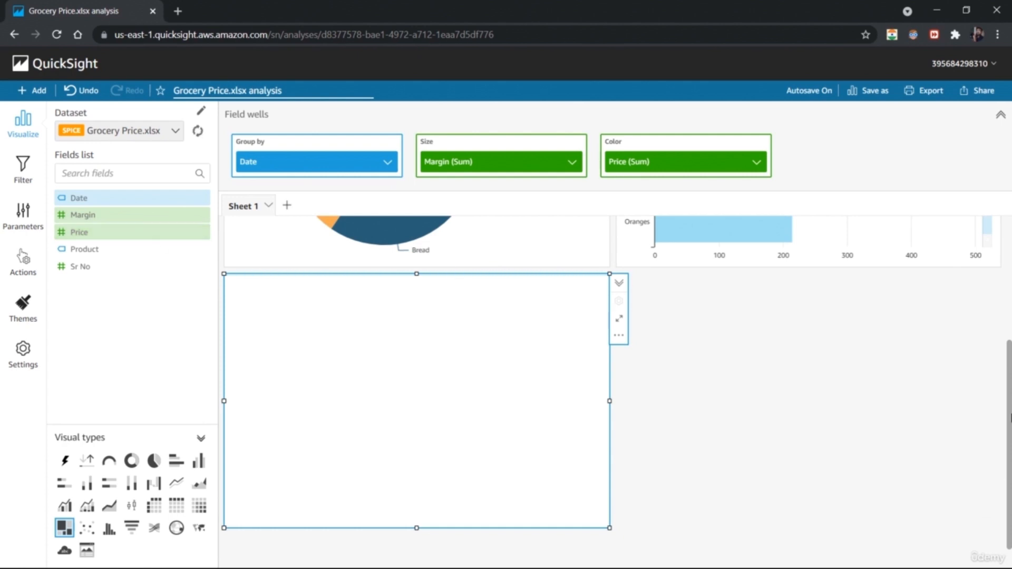
# Change the aggregation of the tree map's Margin size field to Count
pyautogui.click(572, 162)
pyautogui.moveTo(659, 189)
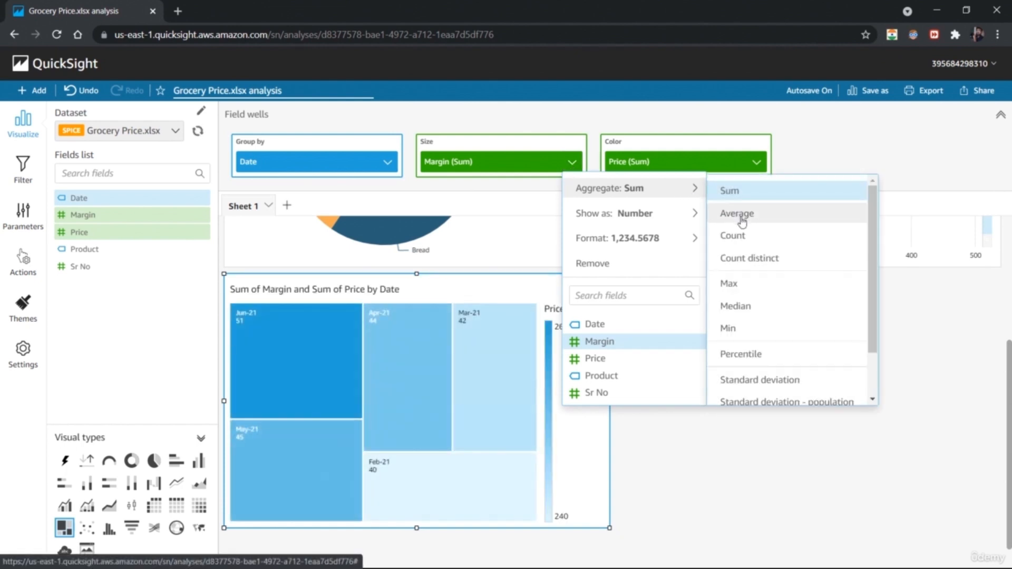
pyautogui.click(734, 235)
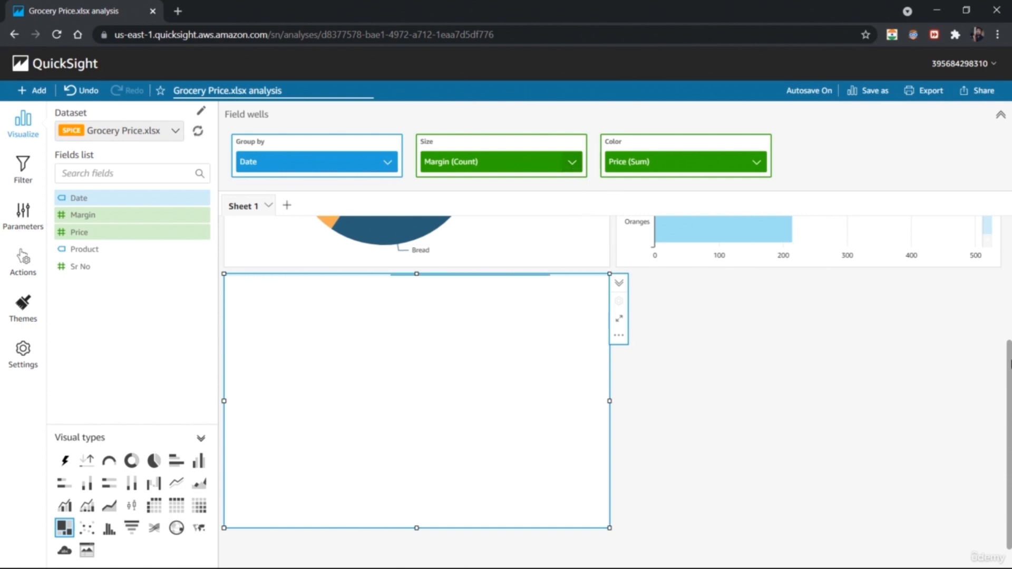
pyautogui.moveTo(1009, 393); pyautogui.dragTo(1010, 222)
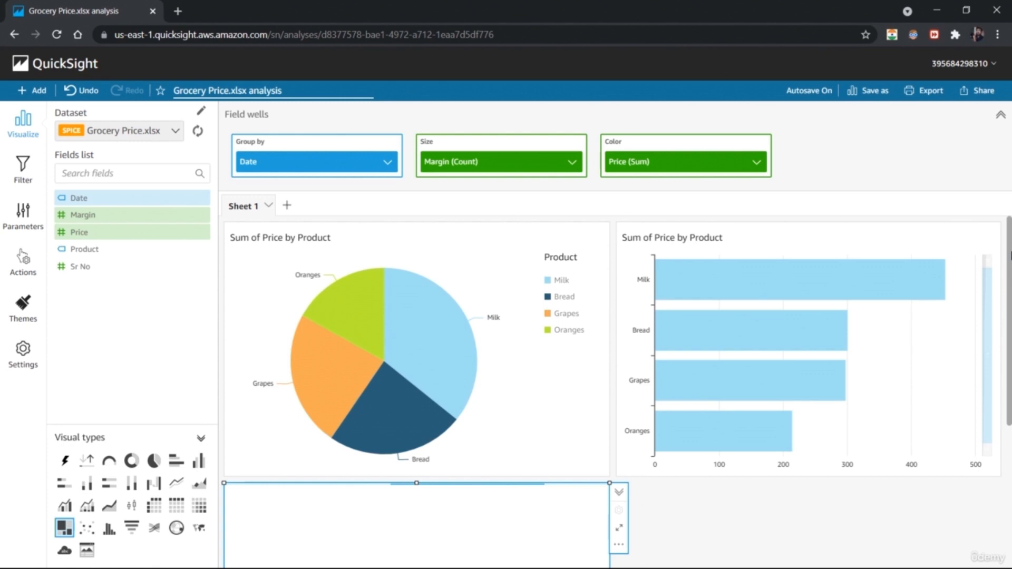
pyautogui.scroll(-2, 616, 385)
pyautogui.scroll(-3, 617, 390)
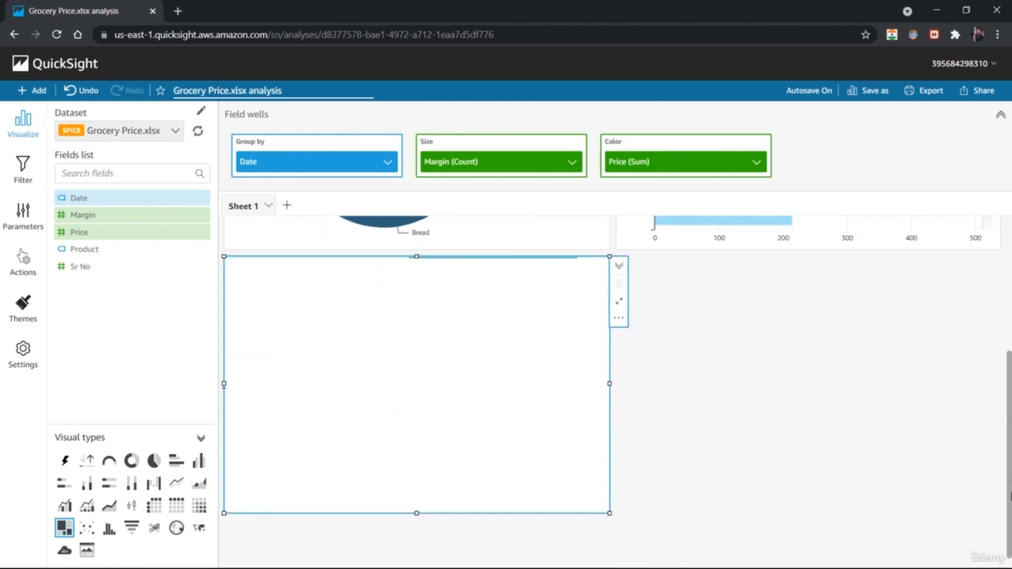
# Recolor the pie chart's Milk slice bright blue and change it back to the light blue data color
pyautogui.scroll(5, 617, 390)
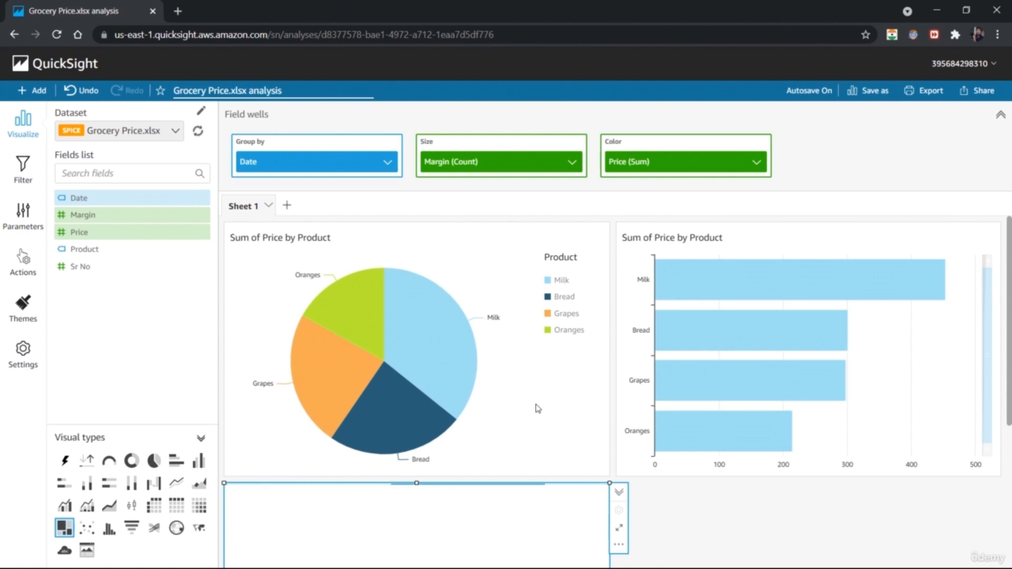
pyautogui.click(414, 344)
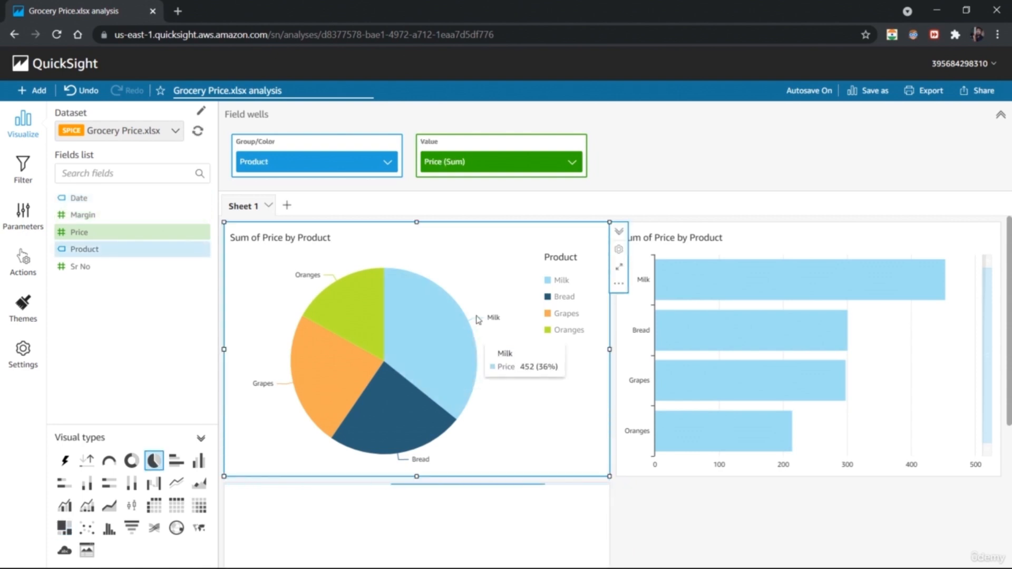
pyautogui.click(469, 290)
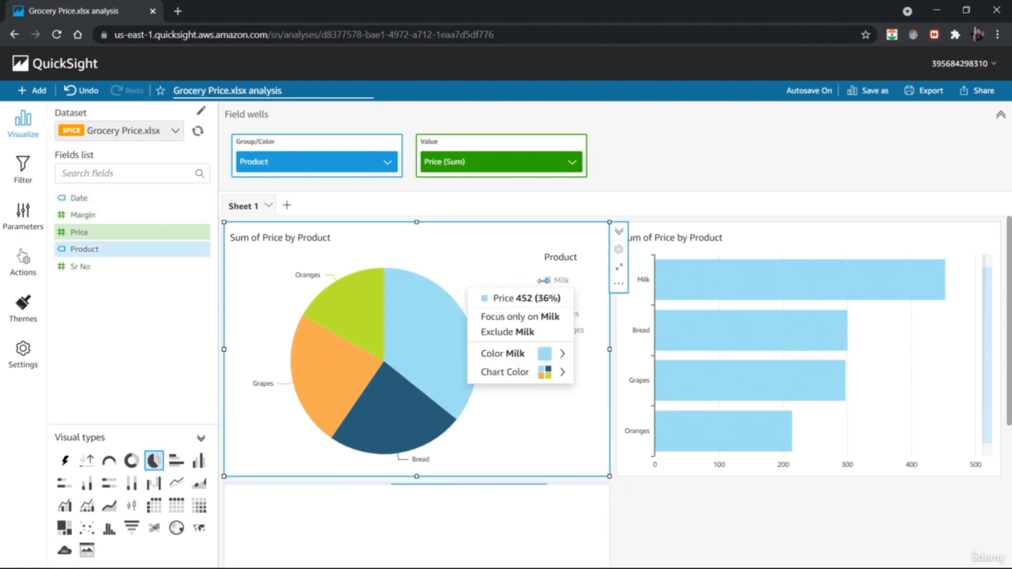
pyautogui.moveTo(559, 356)
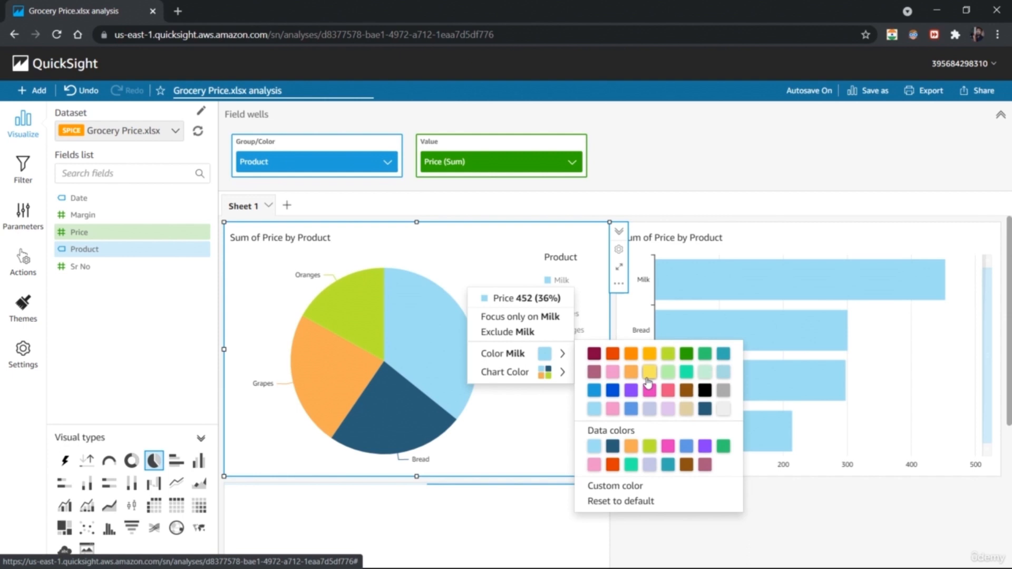
pyautogui.click(594, 391)
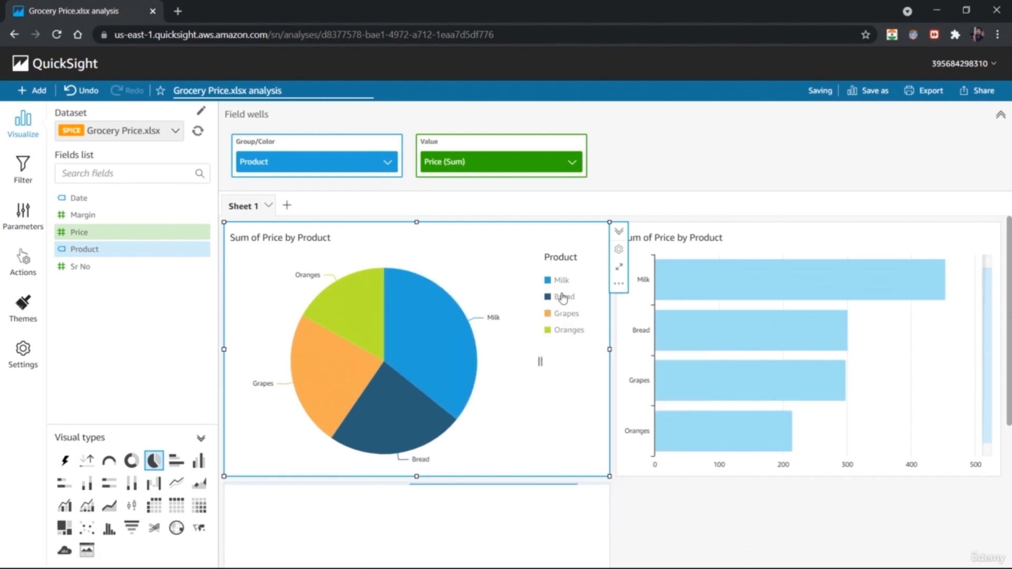
pyautogui.click(453, 348)
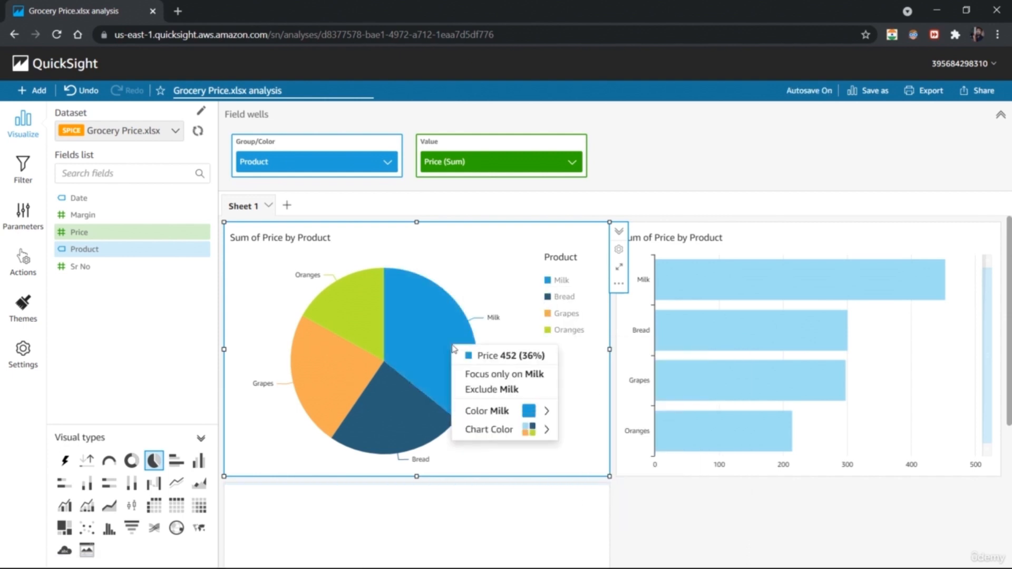
pyautogui.click(544, 414)
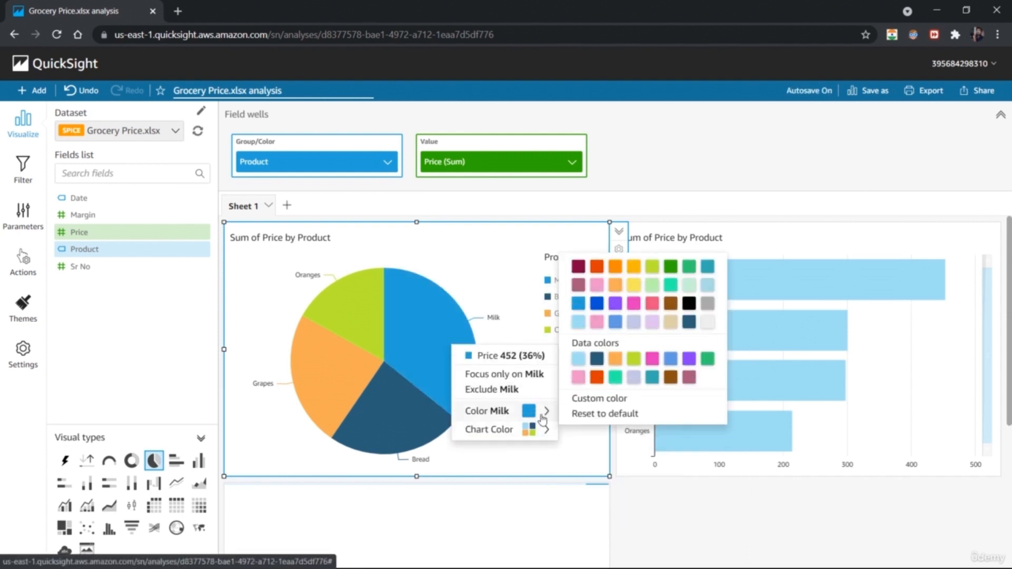
pyautogui.click(578, 359)
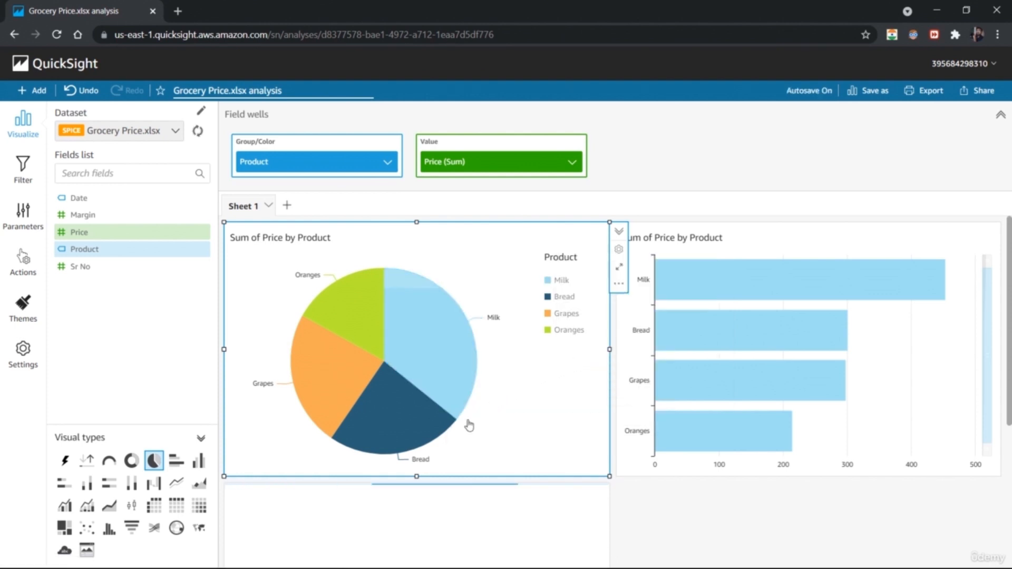
# Recolor the pie chart's Oranges slice dark orange and its Grapes slice purple
pyautogui.click(340, 292)
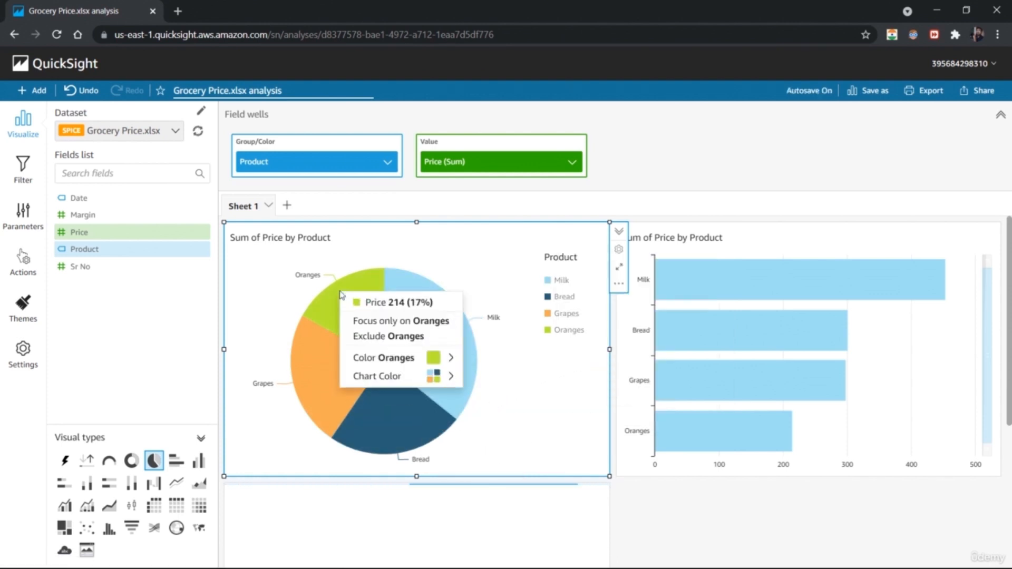
pyautogui.click(434, 357)
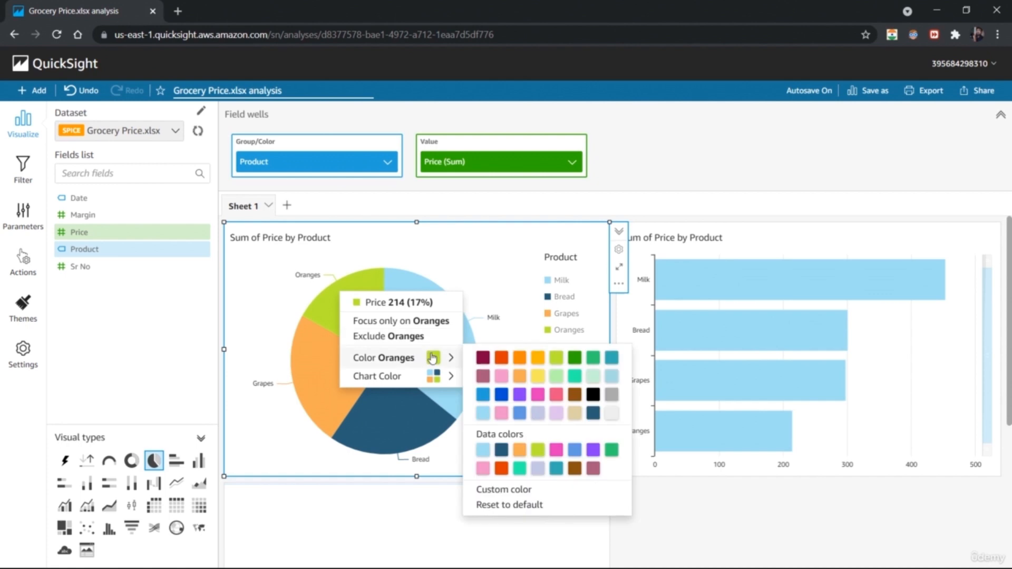
pyautogui.click(522, 359)
pyautogui.click(349, 370)
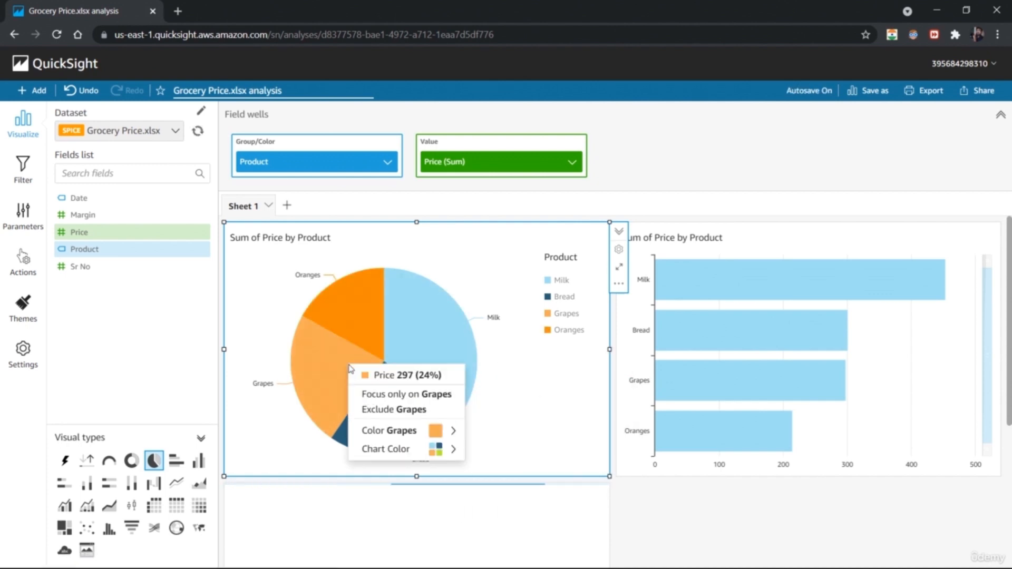
pyautogui.click(452, 429)
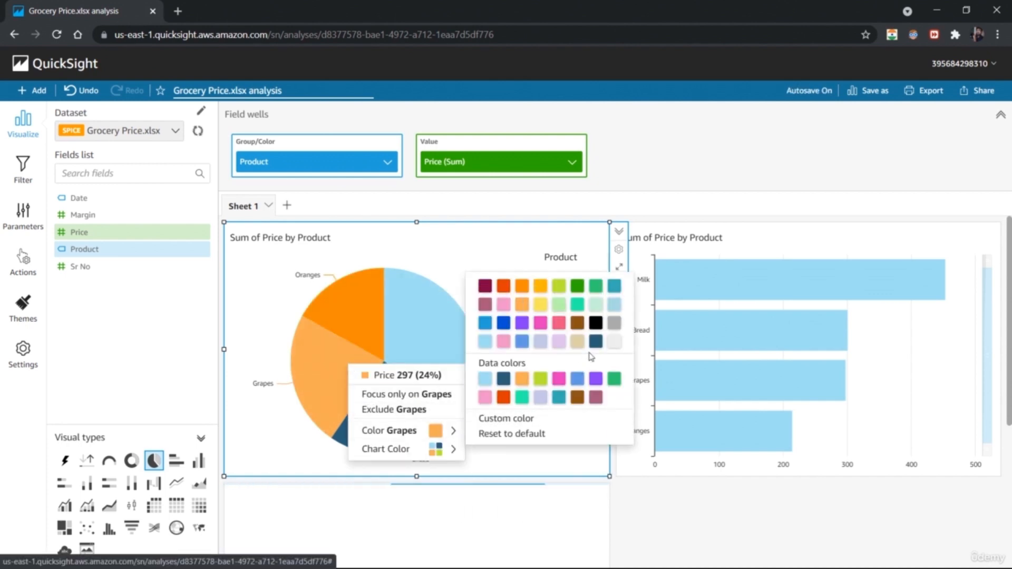
pyautogui.click(596, 379)
# Recolor the pie chart's Grapes slice teal and its Bread slice beige
pyautogui.click(317, 373)
pyautogui.moveTo(418, 435)
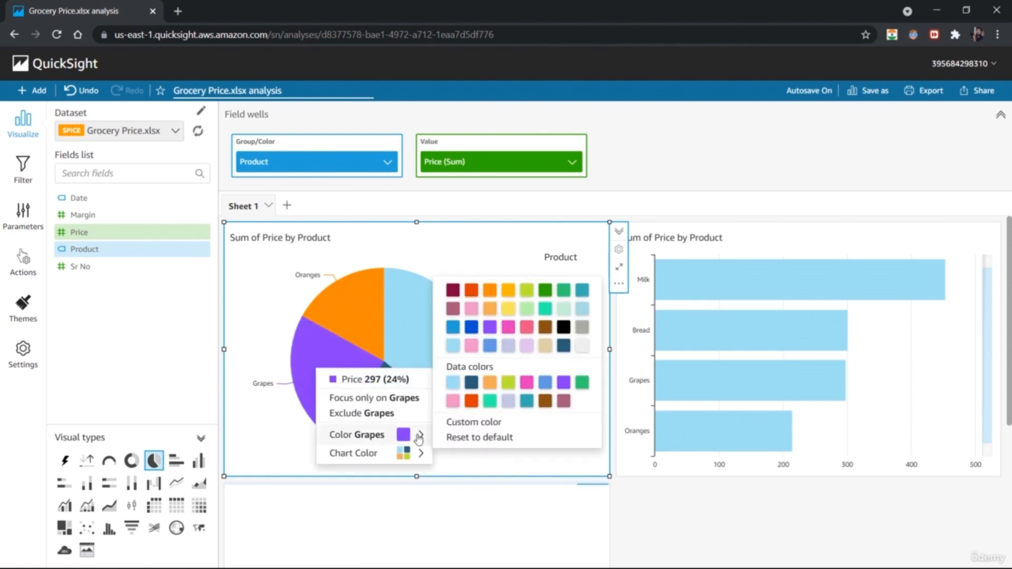
pyautogui.click(581, 291)
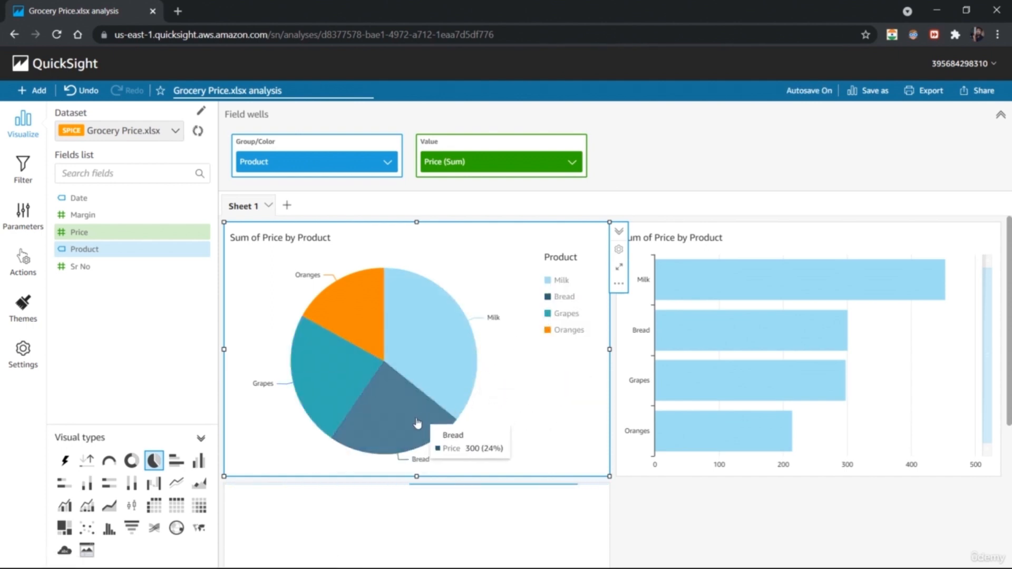
pyautogui.click(418, 421)
pyautogui.moveTo(490, 484)
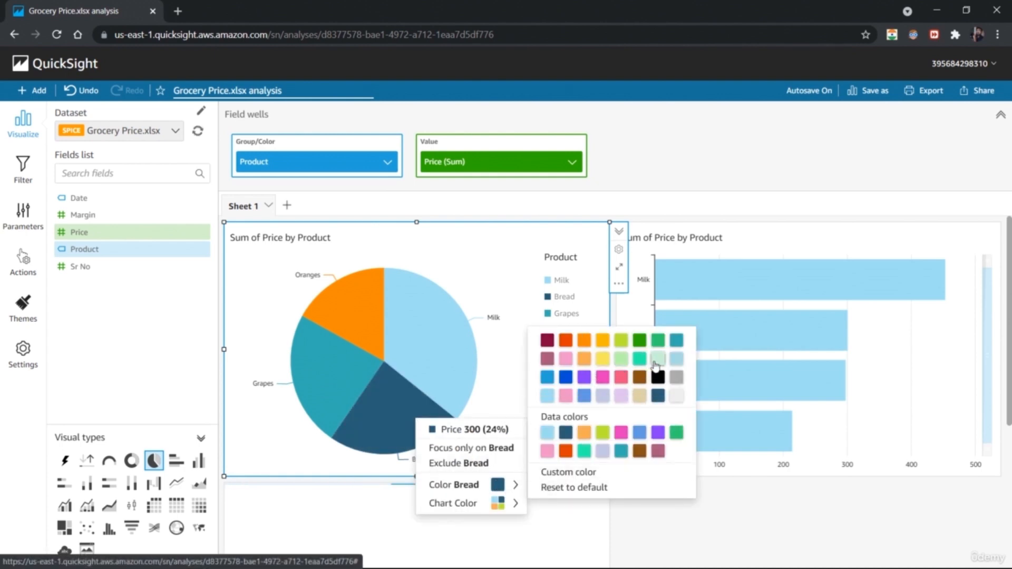
pyautogui.click(641, 397)
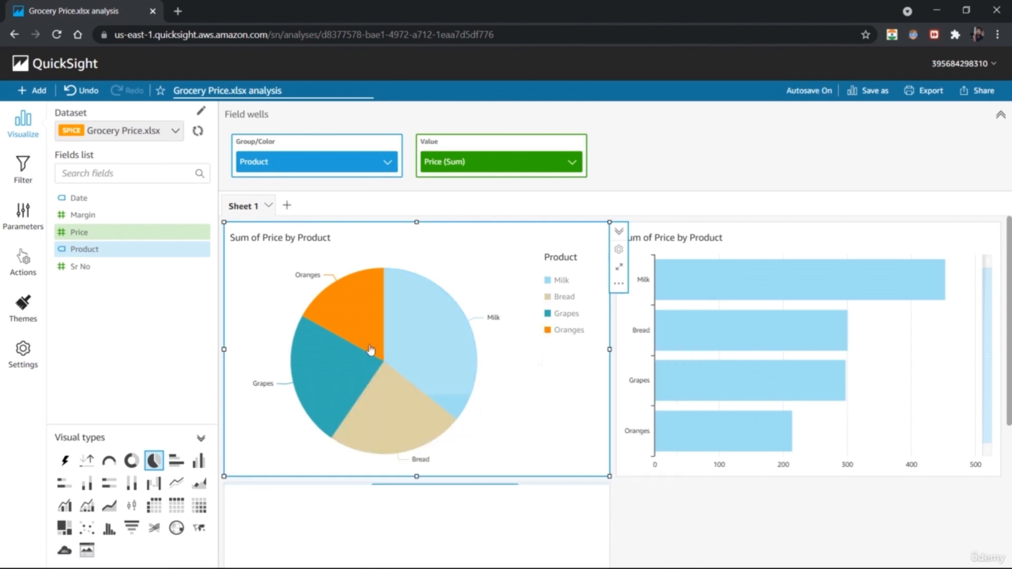
# Recolor the pie chart's Oranges slice amber yellow and its Milk slice medium blue
pyautogui.click(350, 333)
pyautogui.moveTo(465, 391)
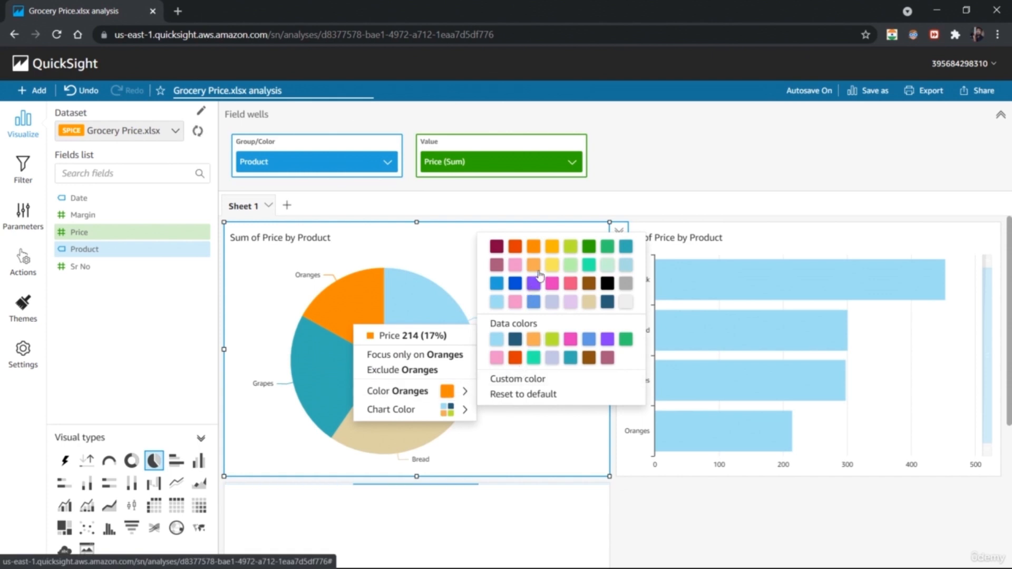
pyautogui.click(552, 246)
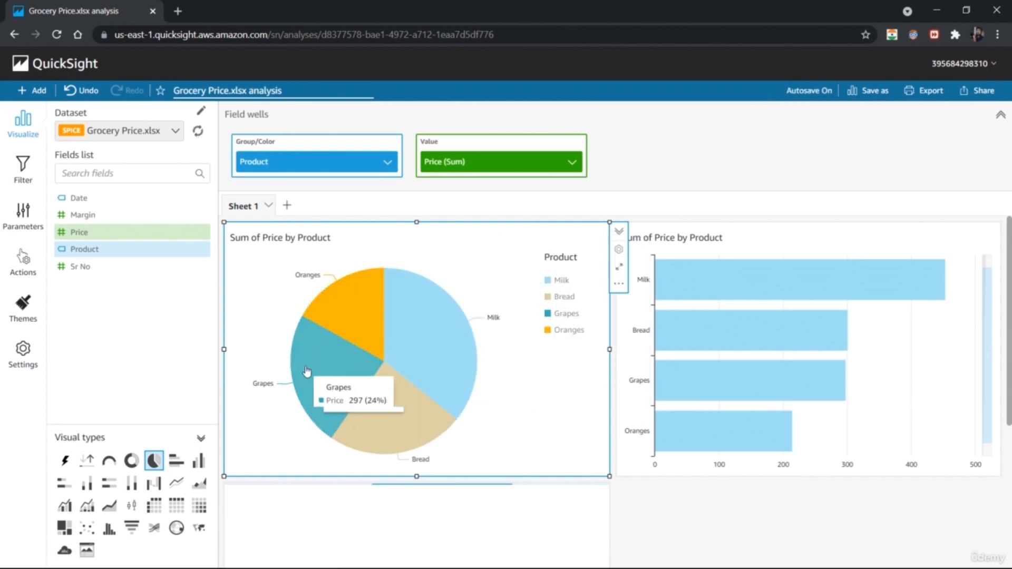
pyautogui.click(473, 381)
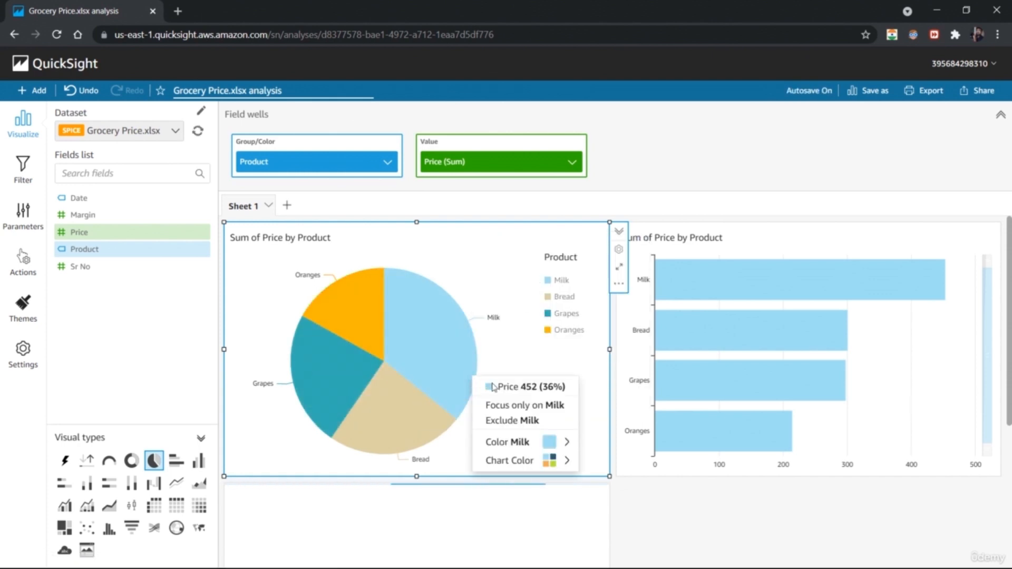
pyautogui.moveTo(551, 442)
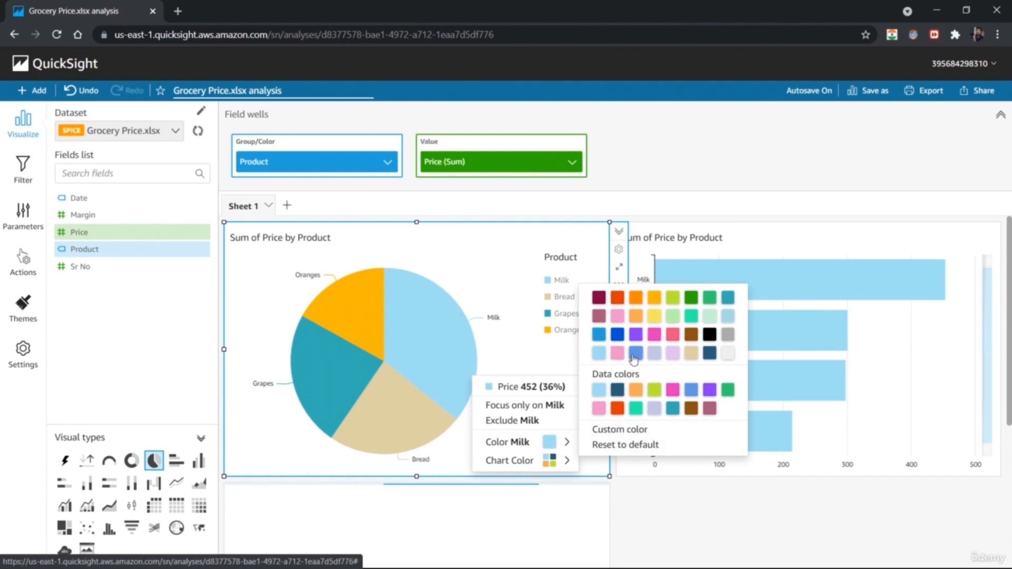
pyautogui.click(600, 336)
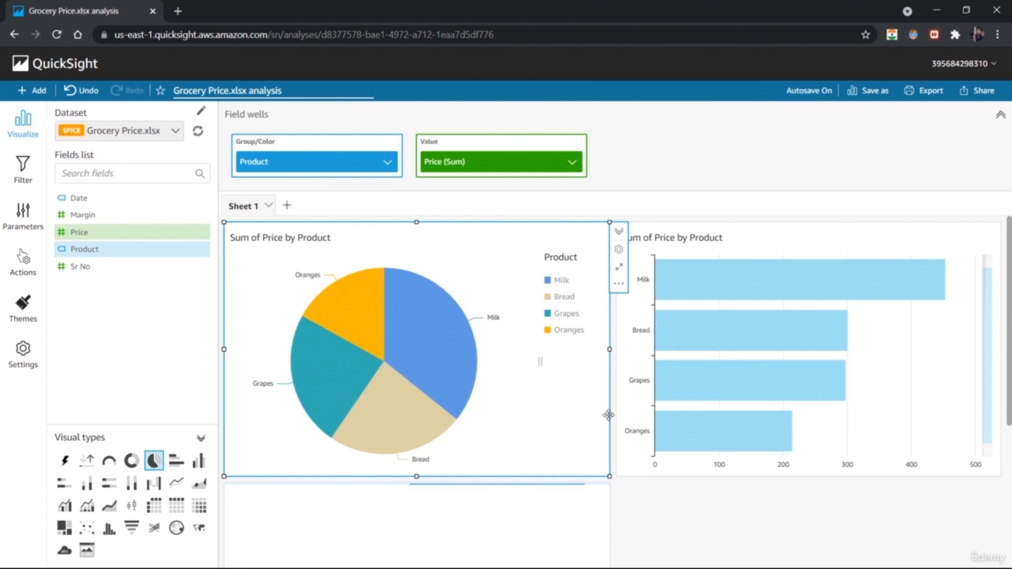
# Save a copy of the analysis under the name Grocery repo1
pyautogui.moveTo(1011, 317); pyautogui.dragTo(1002, 279)
pyautogui.click(882, 95)
pyautogui.click(539, 178)
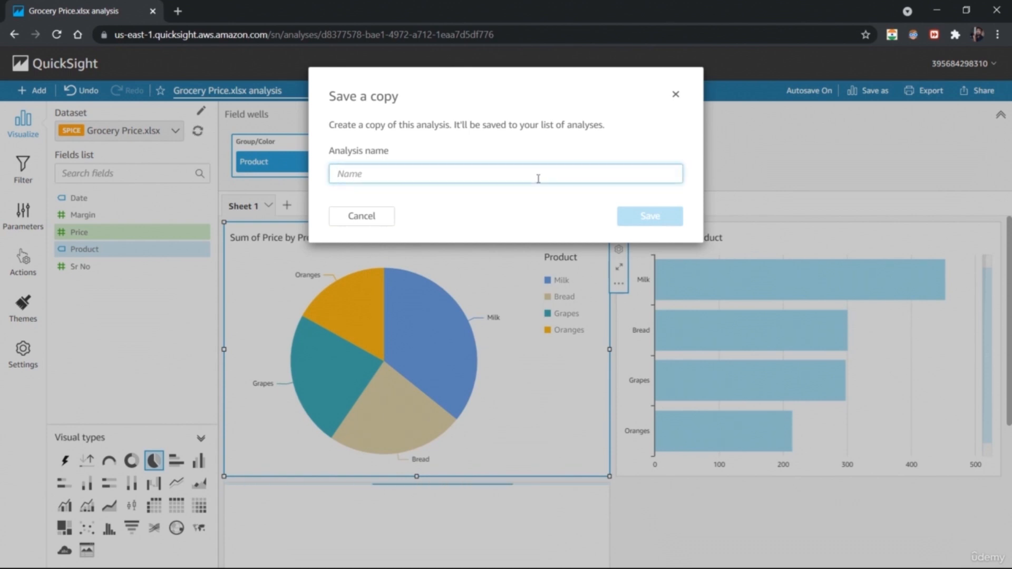
pyautogui.write('Grocer')
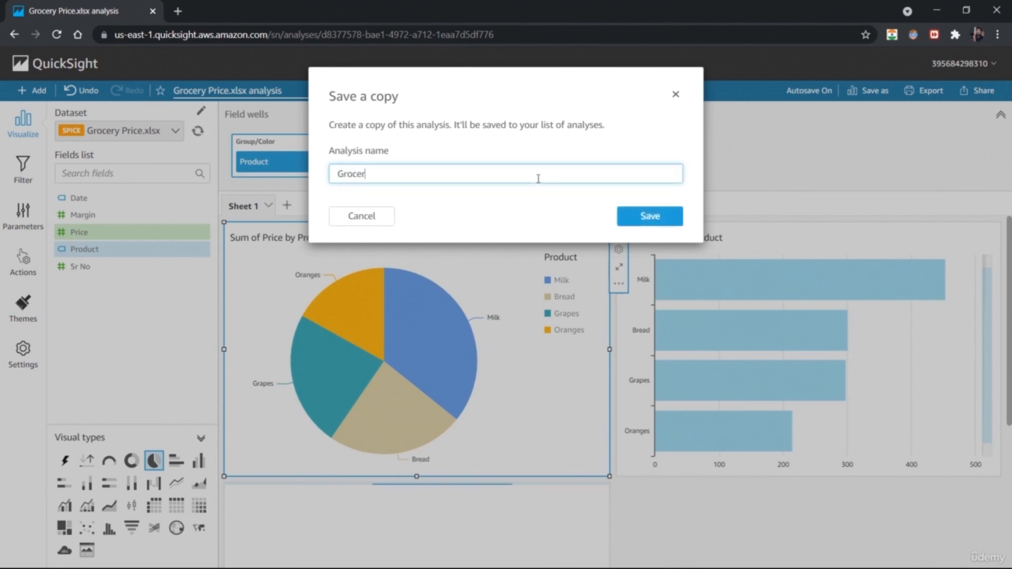
pyautogui.write('y vi')
pyautogui.press('BackSpace')
pyautogui.press('BackSpace')
pyautogui.write('rep')
pyautogui.click(647, 218)
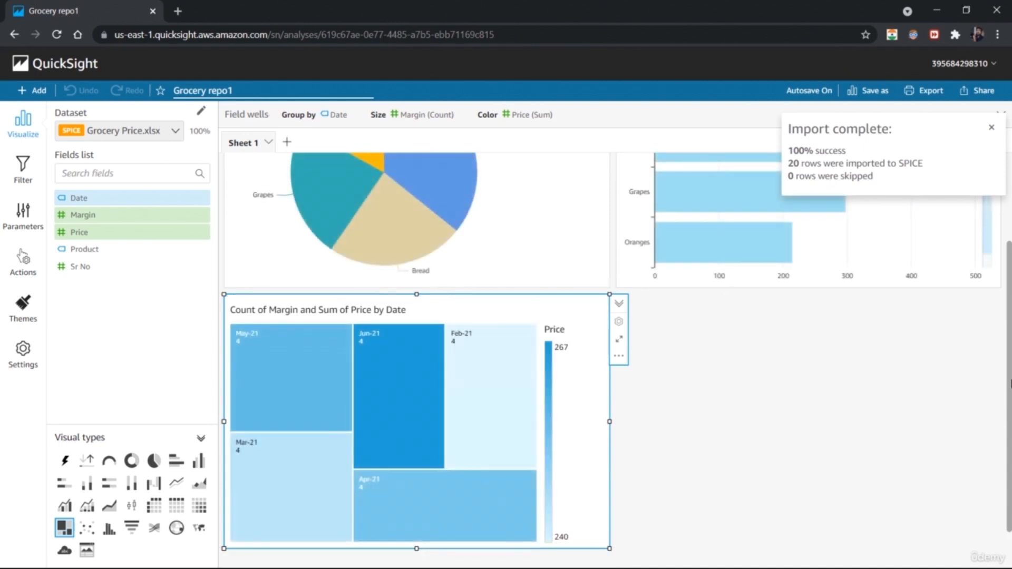
# Dismiss the import notification and export the Grocery repo1 analysis as a PDF
pyautogui.scroll(3, 1009, 380)
pyautogui.scroll(-2, 1009, 385)
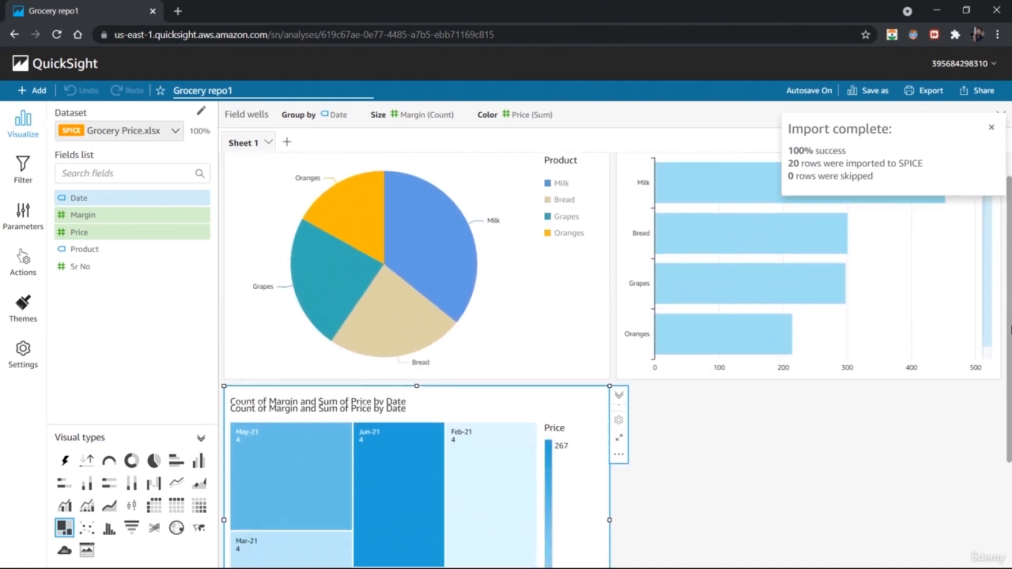
pyautogui.scroll(2, 1009, 387)
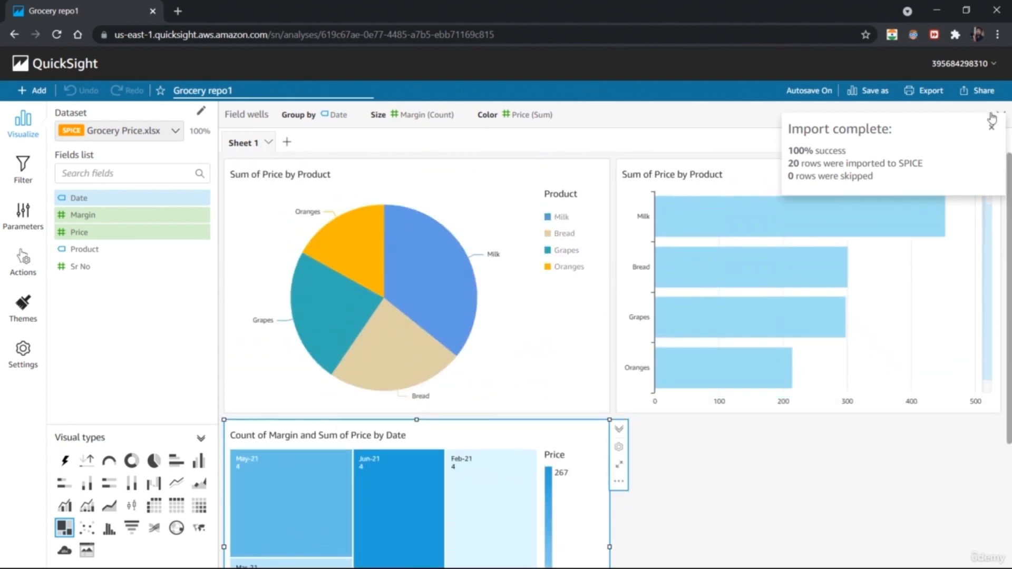
pyautogui.click(992, 131)
pyautogui.click(931, 91)
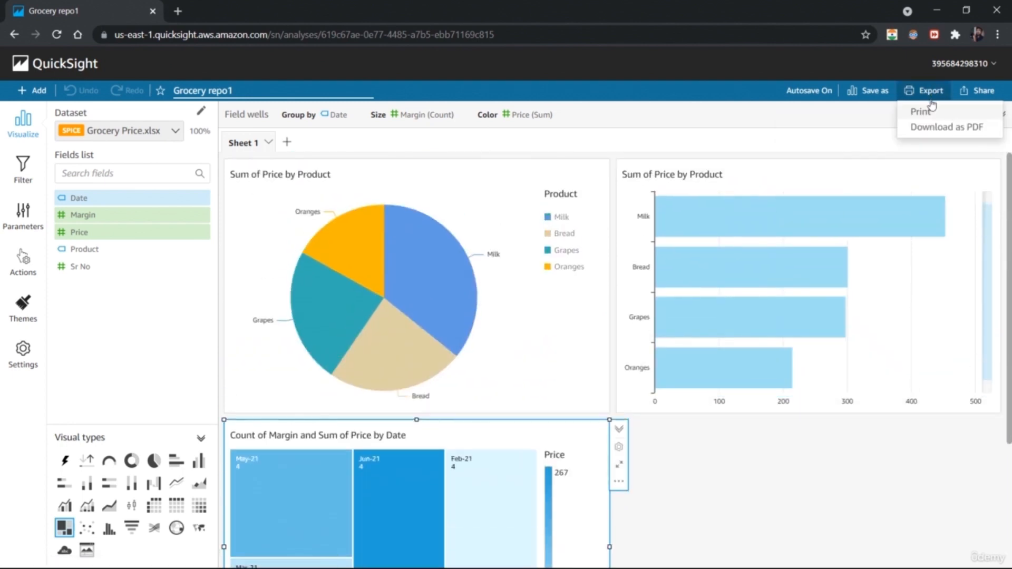
pyautogui.click(932, 132)
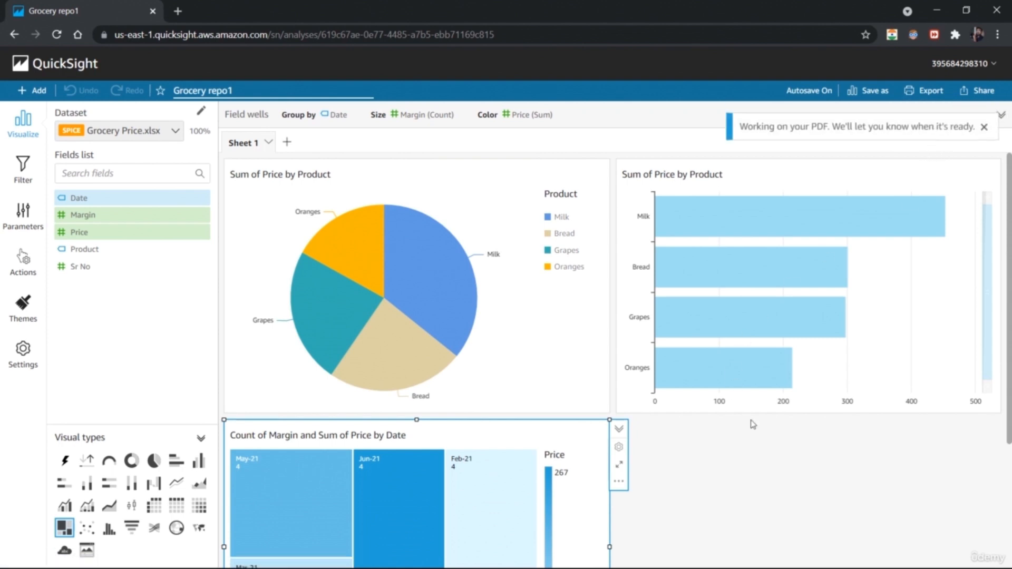
pyautogui.moveTo(1009, 323)
pyautogui.mouseDown()
pyautogui.moveTo(1009, 401)
pyautogui.moveTo(1002, 315)
pyautogui.mouseUp()
# Go back to the list of analyses and reopen Grocery repo1
pyautogui.click(62, 65)
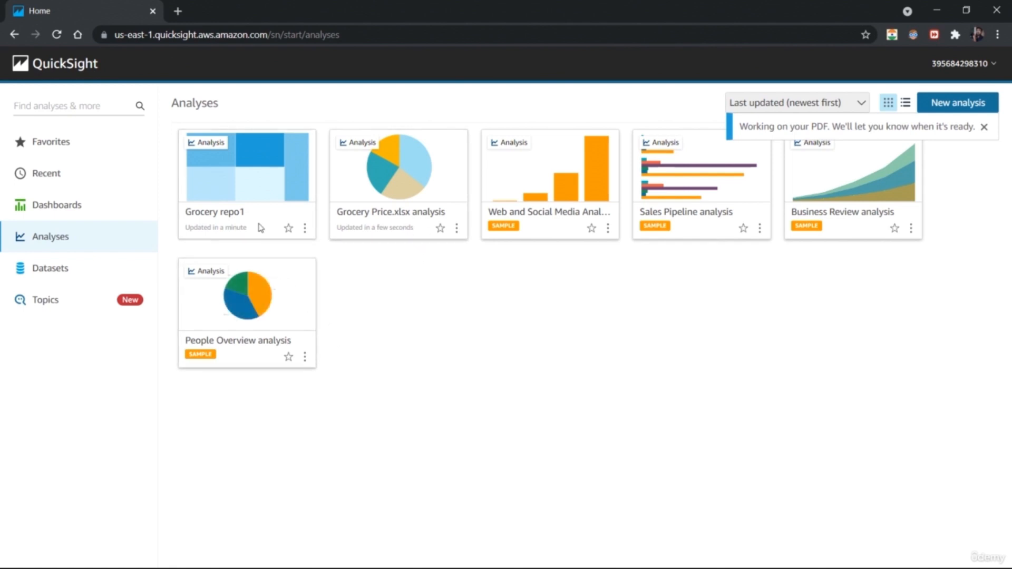
pyautogui.click(223, 220)
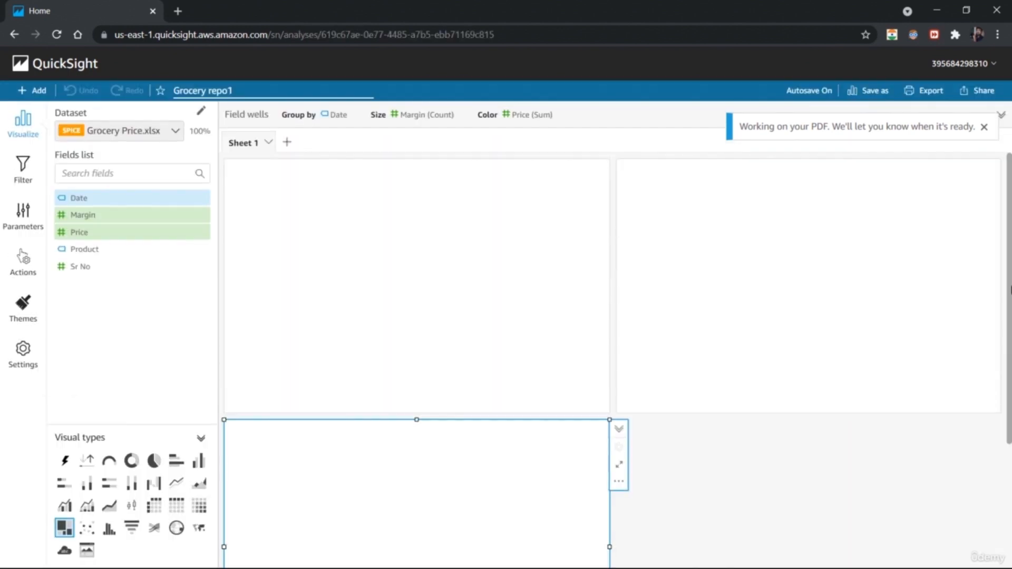
pyautogui.moveTo(1011, 360); pyautogui.dragTo(1011, 324)
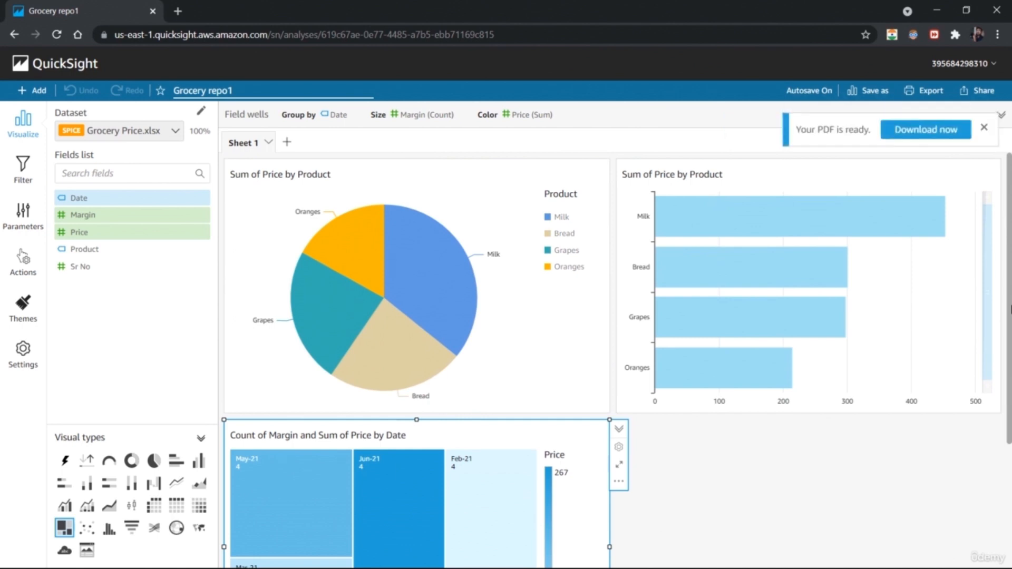
# Download the generated PDF of the sheet, open it and fit the whole page in view
pyautogui.click(940, 132)
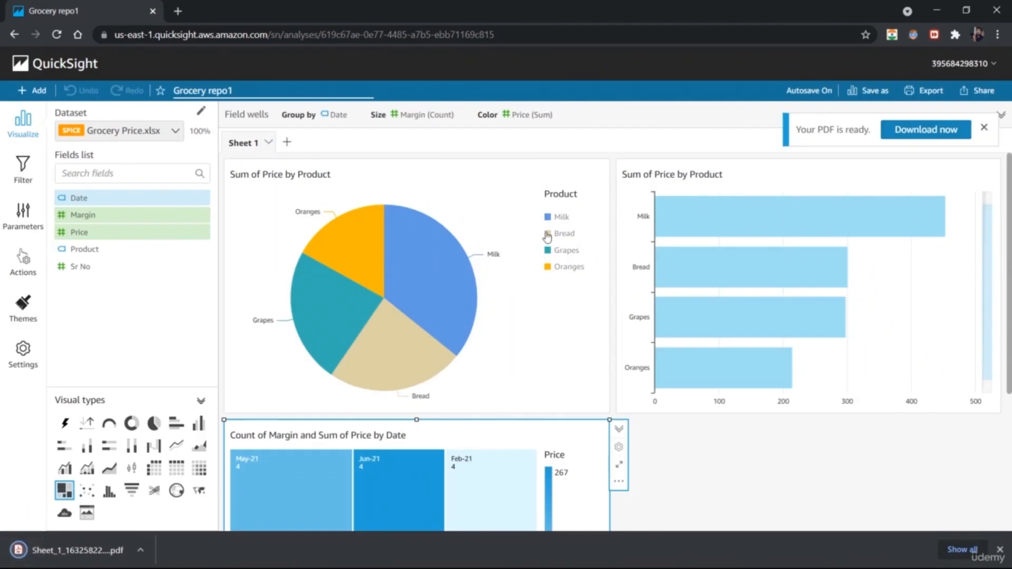
pyautogui.click(112, 541)
pyautogui.moveTo(1011, 273)
pyautogui.mouseDown()
pyautogui.moveTo(1008, 374)
pyautogui.moveTo(1007, 258)
pyautogui.mouseUp()
pyautogui.click(564, 68)
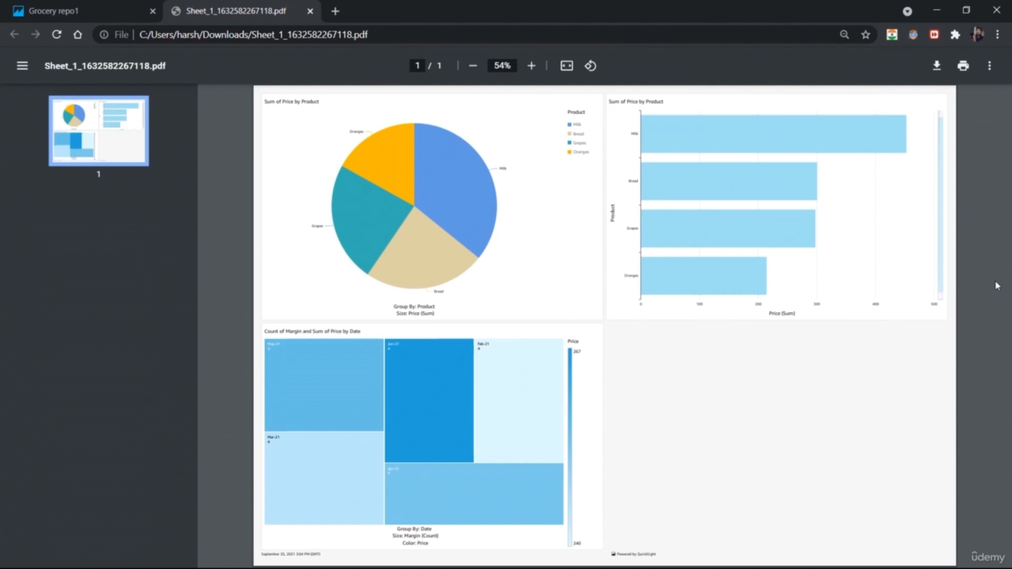
# Try the Tabloid paper size in the PDF's print preview and cancel printing
pyautogui.click(964, 66)
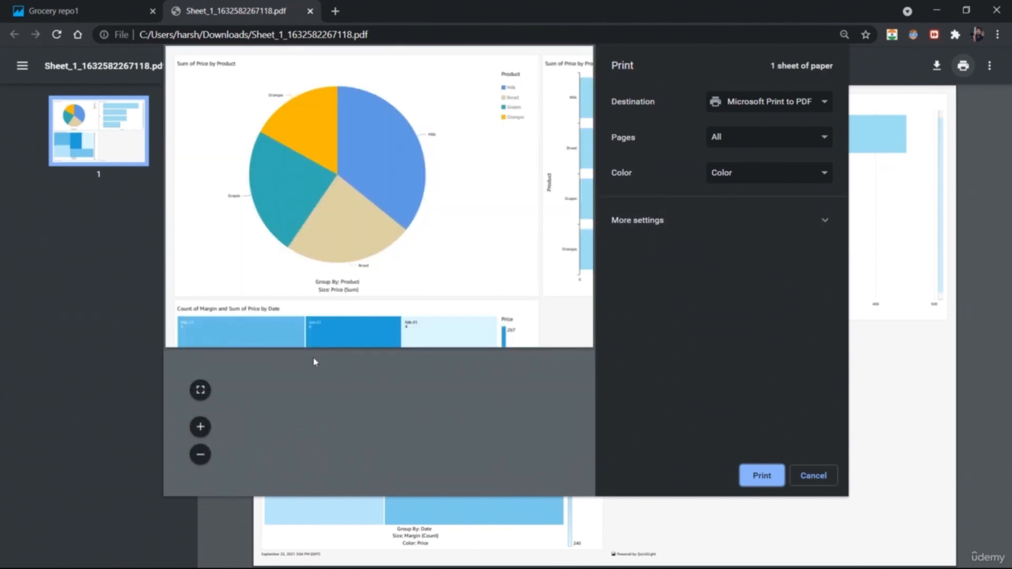
pyautogui.click(199, 391)
pyautogui.click(200, 456)
pyautogui.click(200, 456)
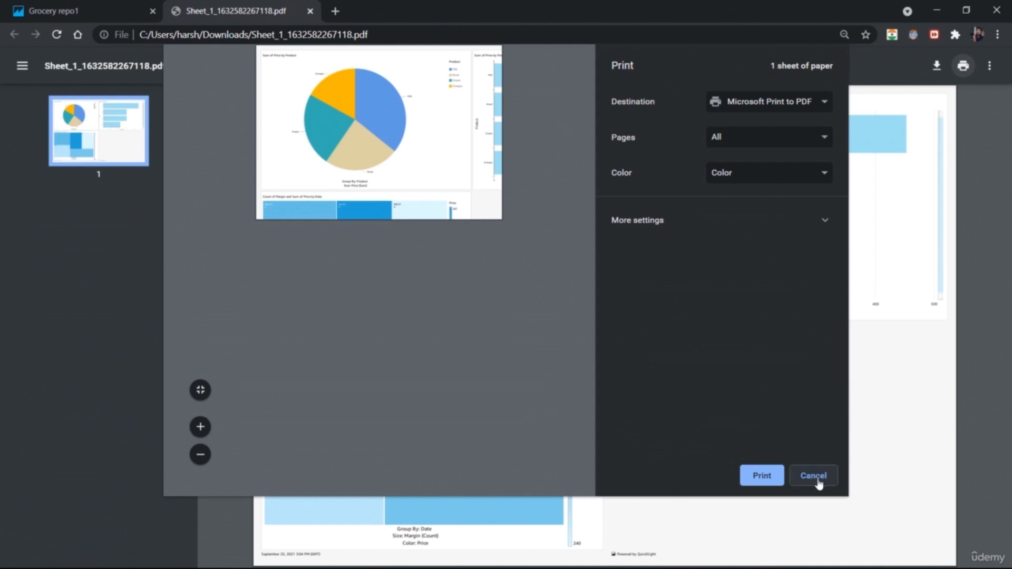
pyautogui.click(825, 221)
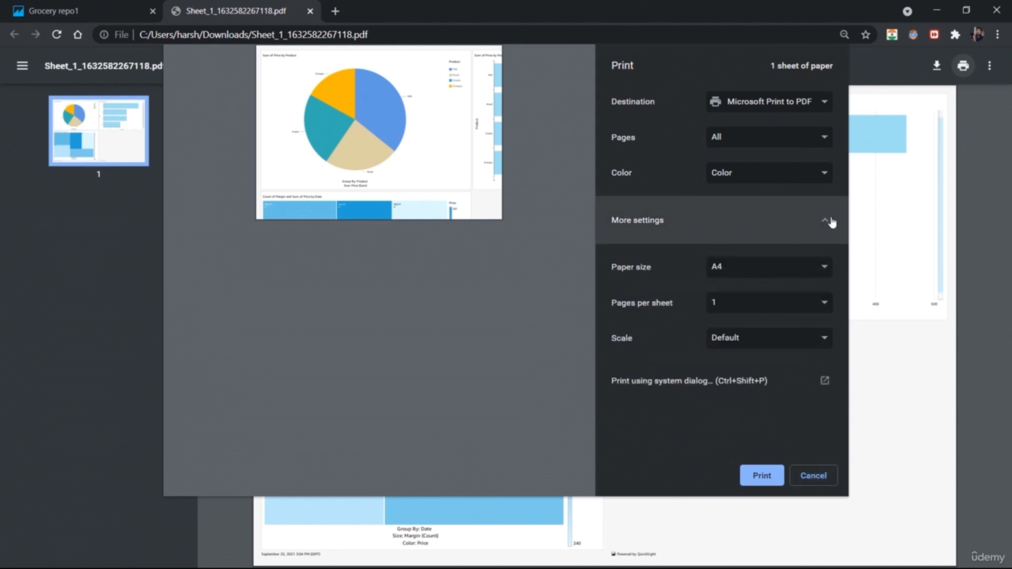
pyautogui.click(820, 269)
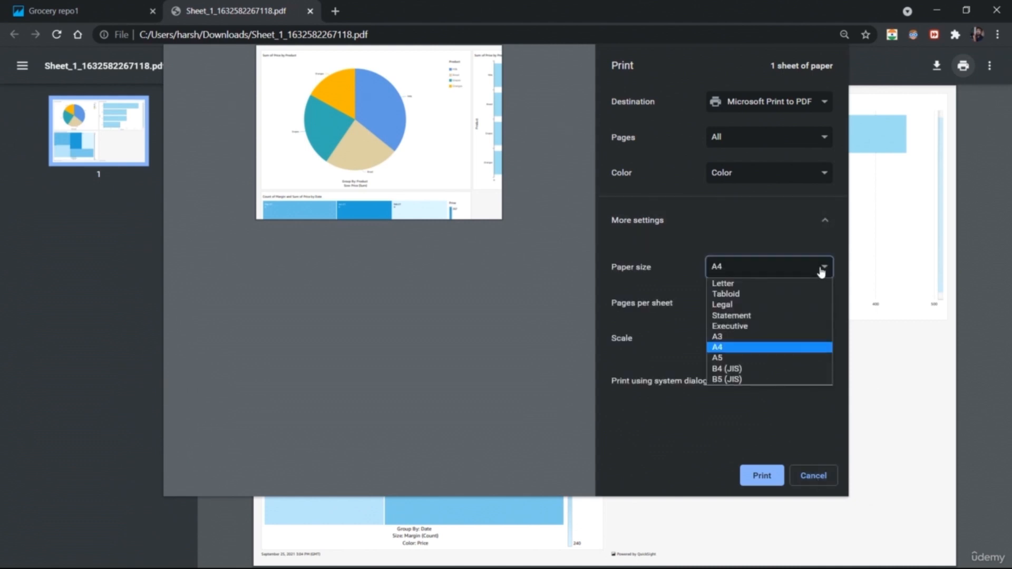
pyautogui.click(804, 294)
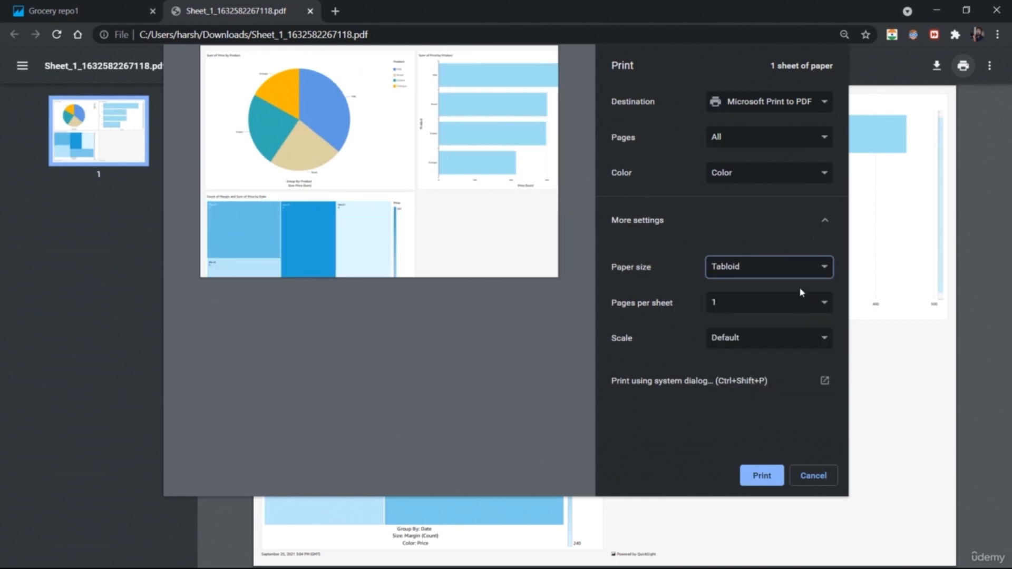
pyautogui.click(795, 268)
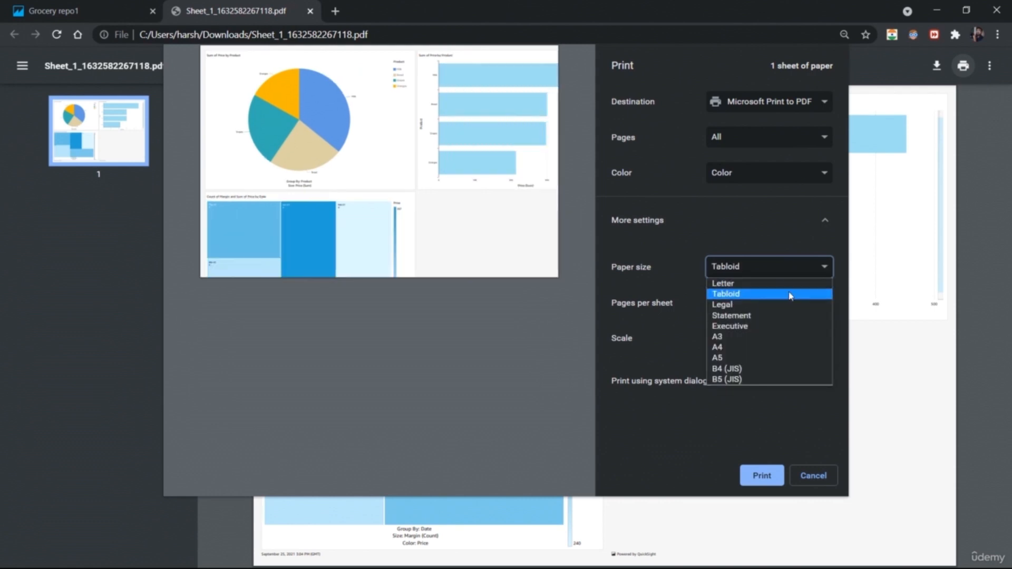
pyautogui.click(715, 425)
pyautogui.click(813, 475)
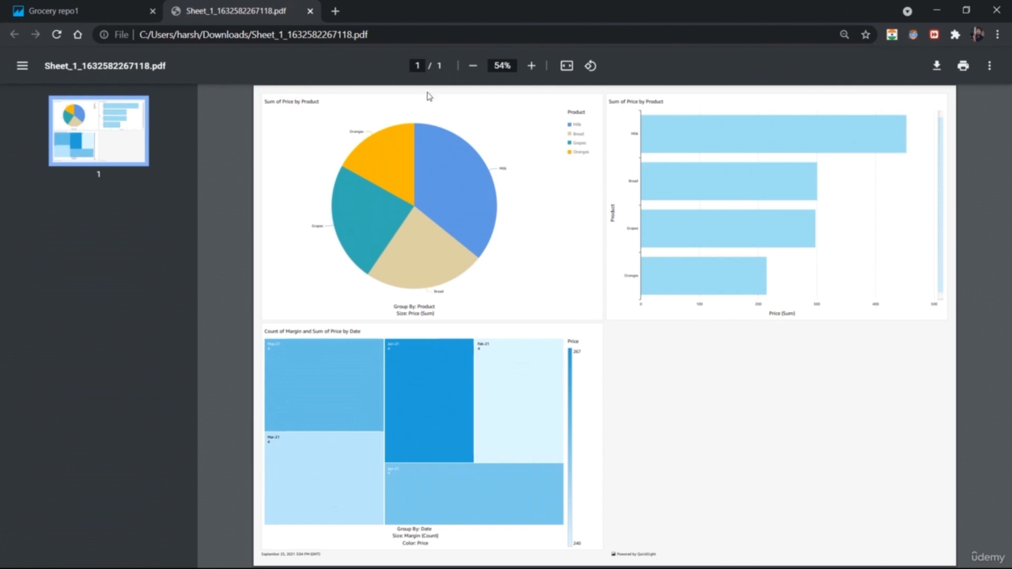
# Return to the Grocery repo1 analysis, deselect the tree map and dismiss the PDF notification
pyautogui.click(52, 5)
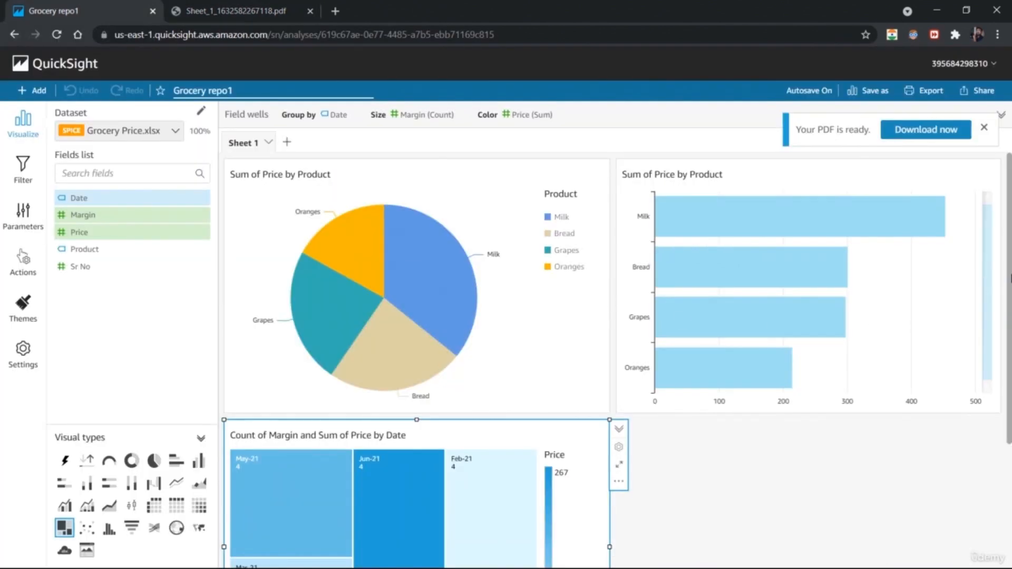
pyautogui.scroll(-2, 1009, 270)
pyautogui.scroll(2, 1009, 270)
pyautogui.click(825, 490)
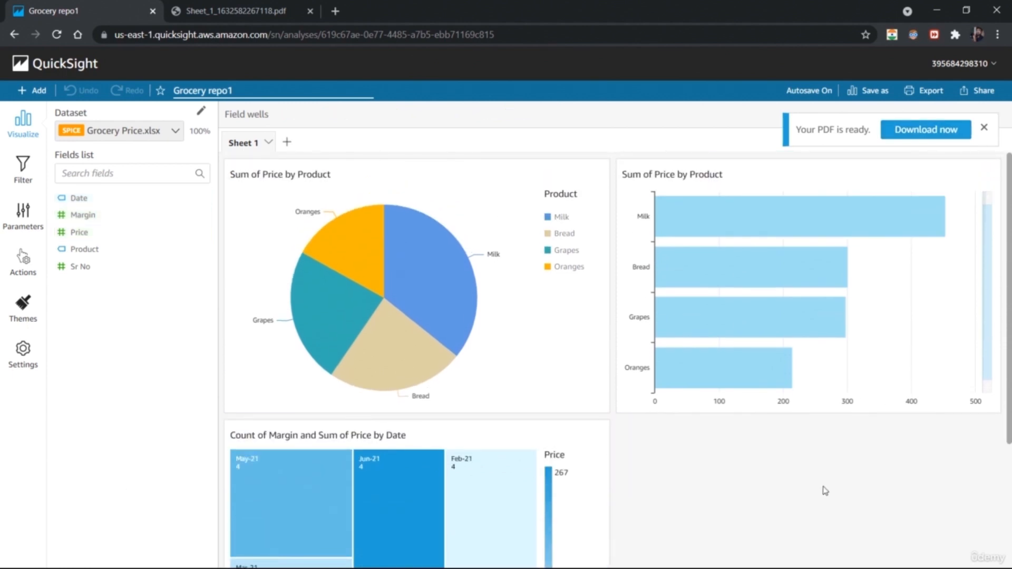
pyautogui.click(984, 128)
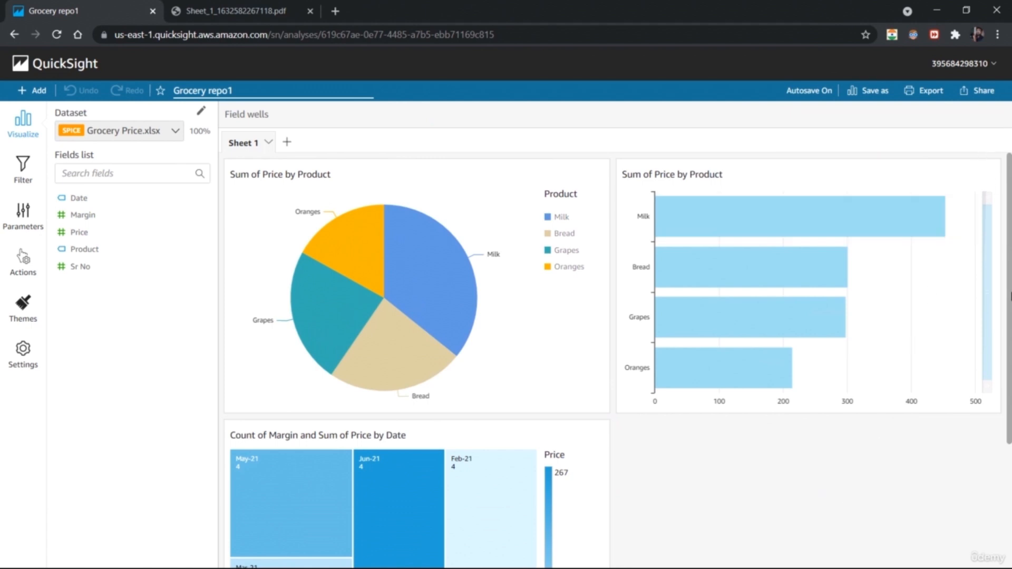
pyautogui.scroll(-2, 1010, 304)
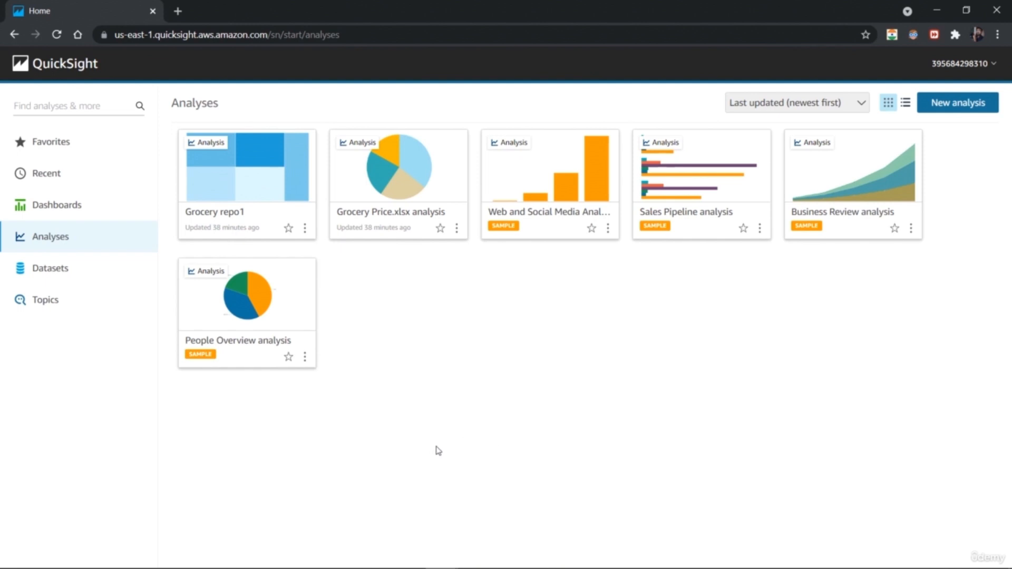
# View the existing Grocery Price.xlsx dataset in data preparation and go back to the analyses list
pyautogui.click(975, 104)
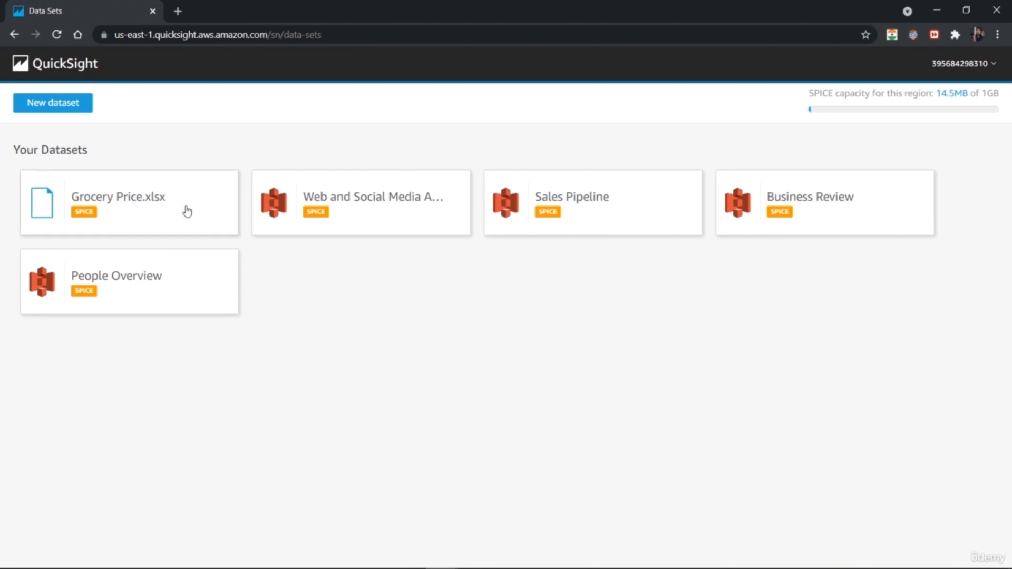
pyautogui.click(166, 212)
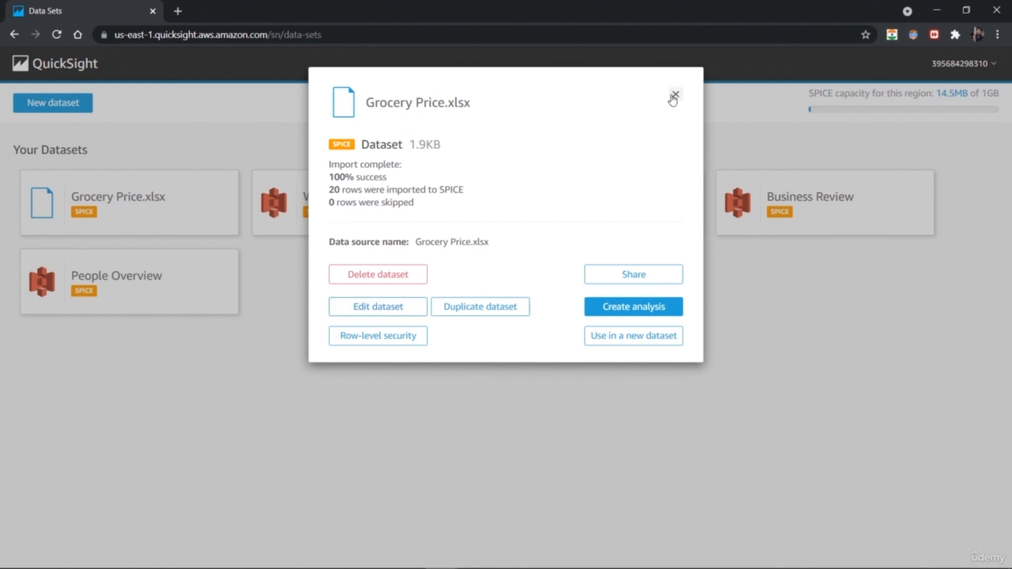
pyautogui.click(367, 309)
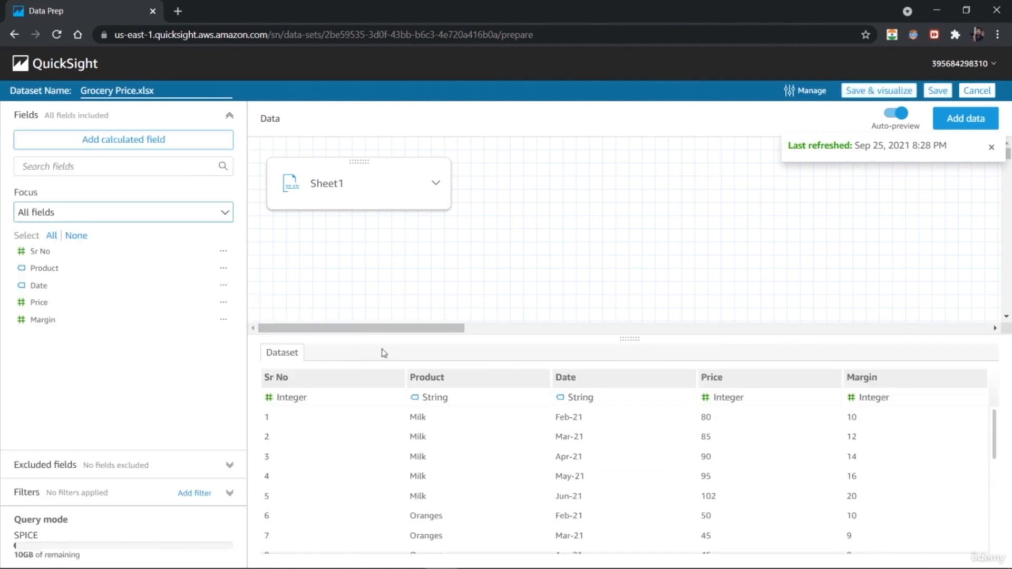
pyautogui.click(40, 69)
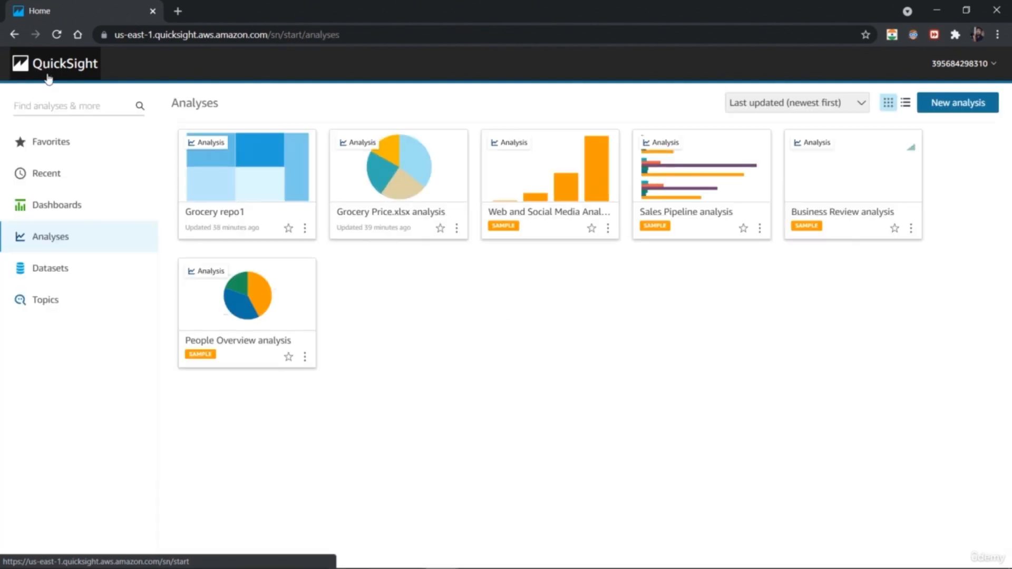
# Create a new dataset by uploading Grocery Price.xlsx and open its Sheet1 for editing and preview
pyautogui.click(962, 110)
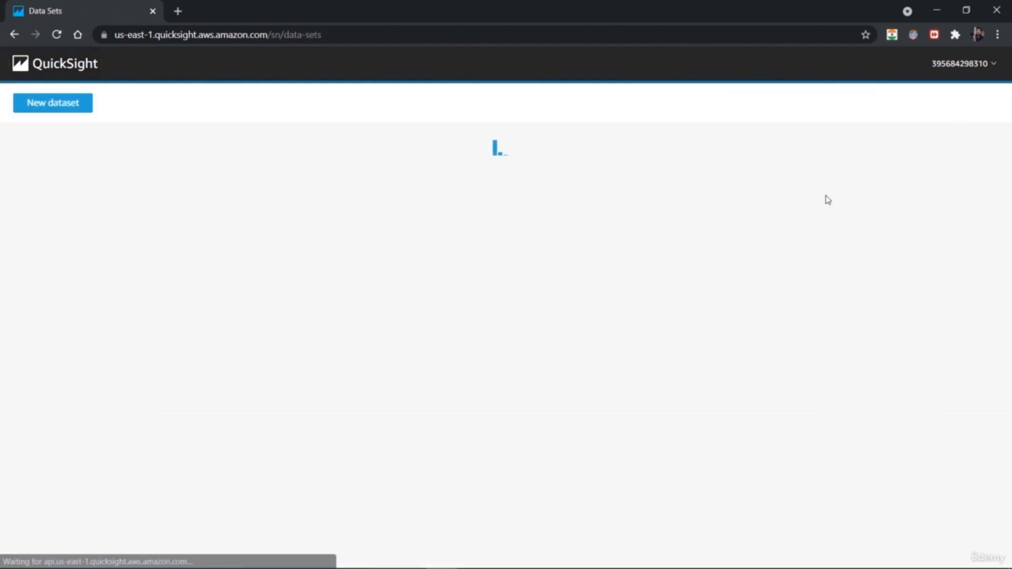
pyautogui.click(42, 105)
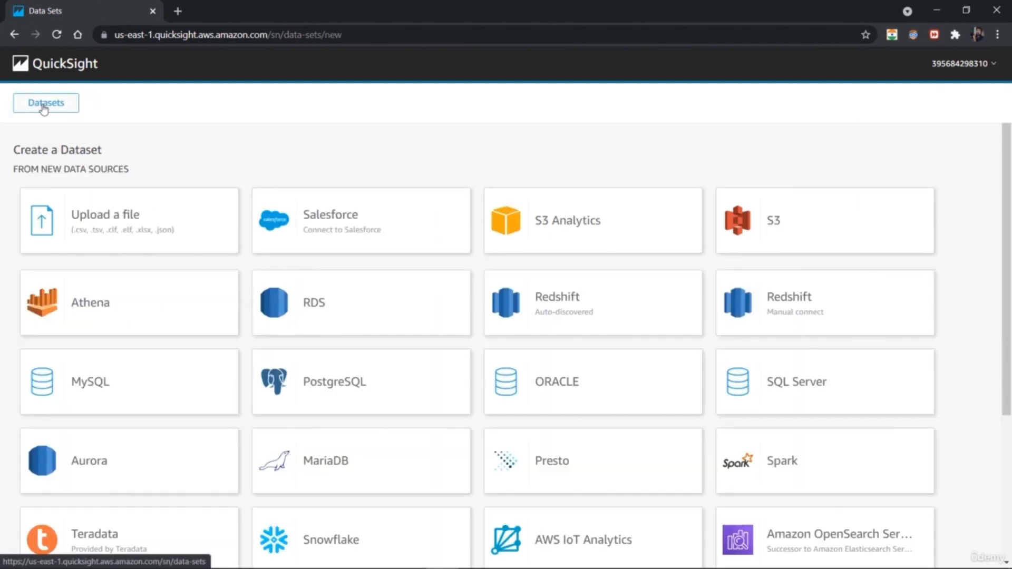
pyautogui.click(143, 231)
pyautogui.doubleClick(158, 99)
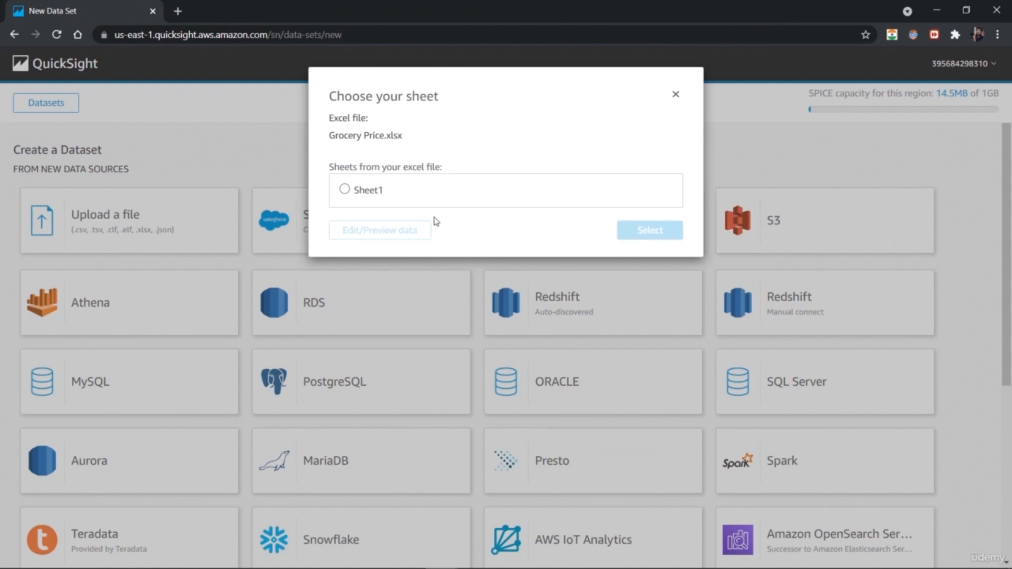
pyautogui.click(375, 197)
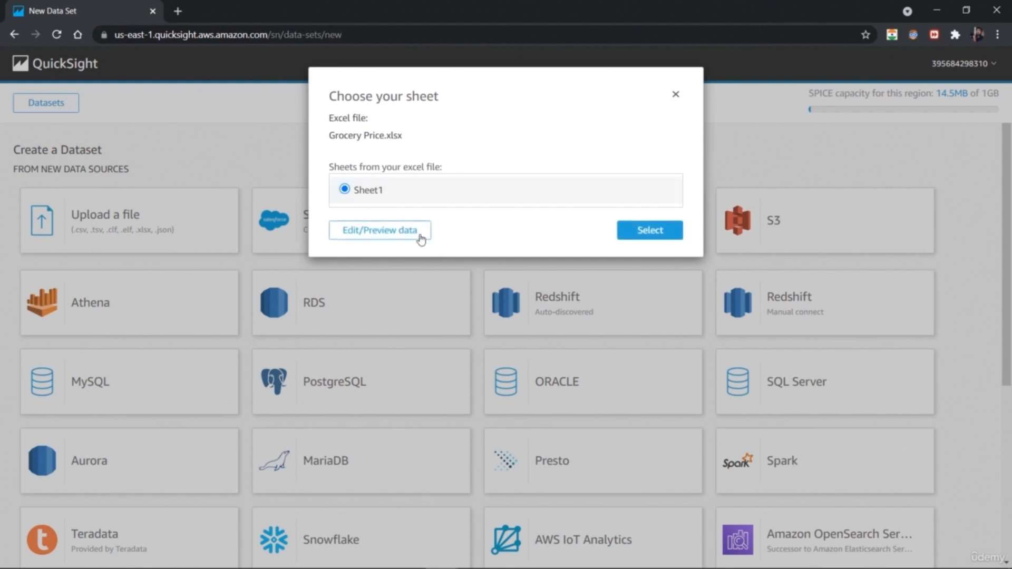
pyautogui.click(398, 232)
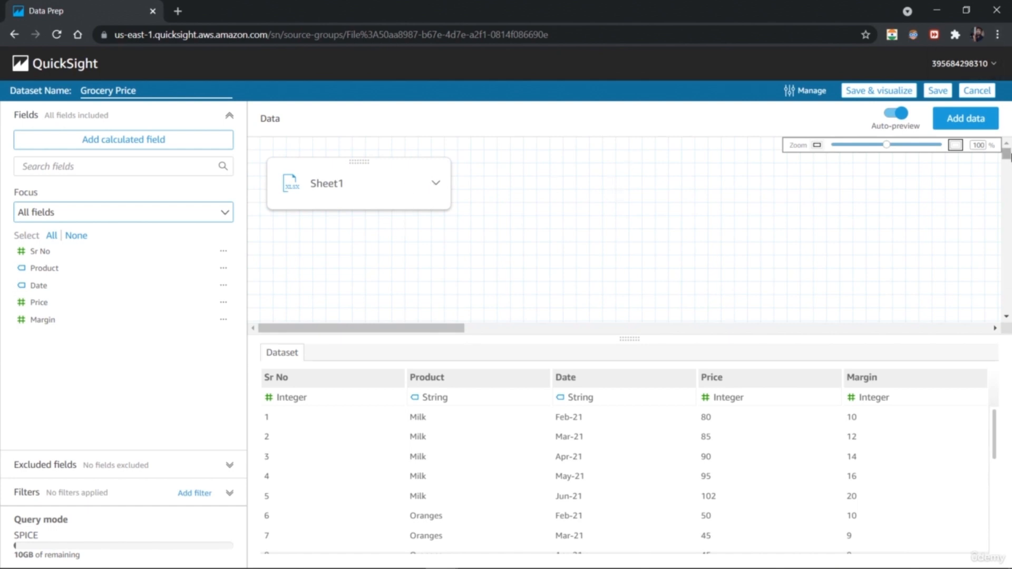
# Start a calculated field in the Grocery Price dataset and look up the floor function's description
pyautogui.moveTo(1009, 157)
pyautogui.mouseDown()
pyautogui.moveTo(1009, 167)
pyautogui.moveTo(1009, 148)
pyautogui.mouseUp()
pyautogui.moveTo(994, 432)
pyautogui.mouseDown()
pyautogui.moveTo(994, 538)
pyautogui.moveTo(989, 440)
pyautogui.mouseUp()
pyautogui.click(146, 150)
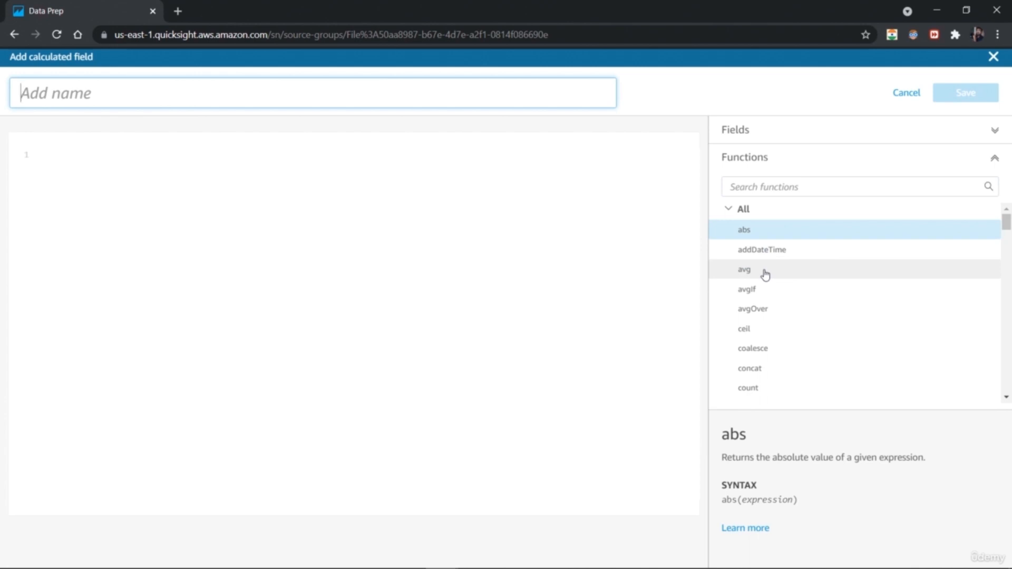
pyautogui.moveTo(1006, 222); pyautogui.dragTo(1009, 255)
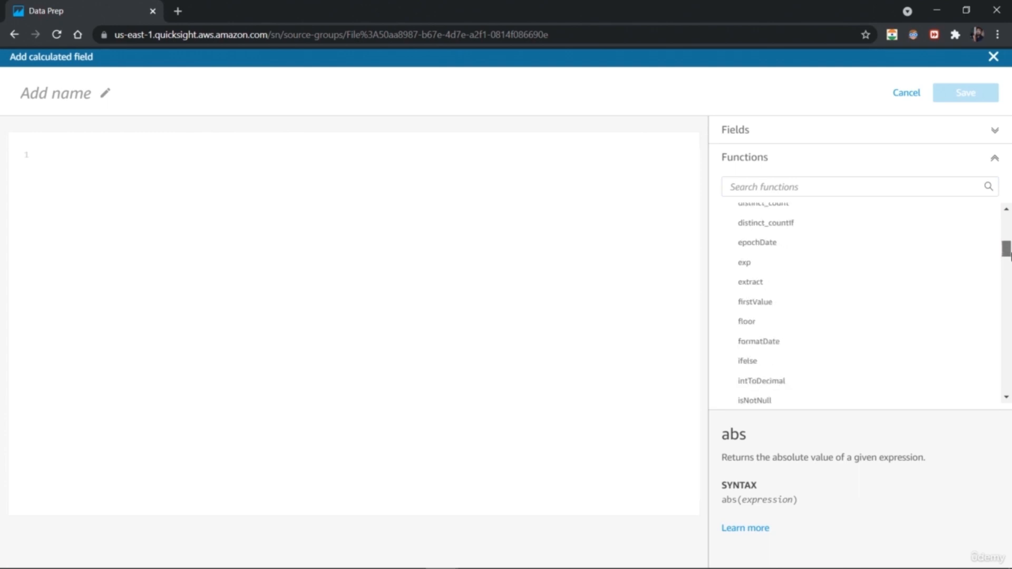
pyautogui.click(828, 330)
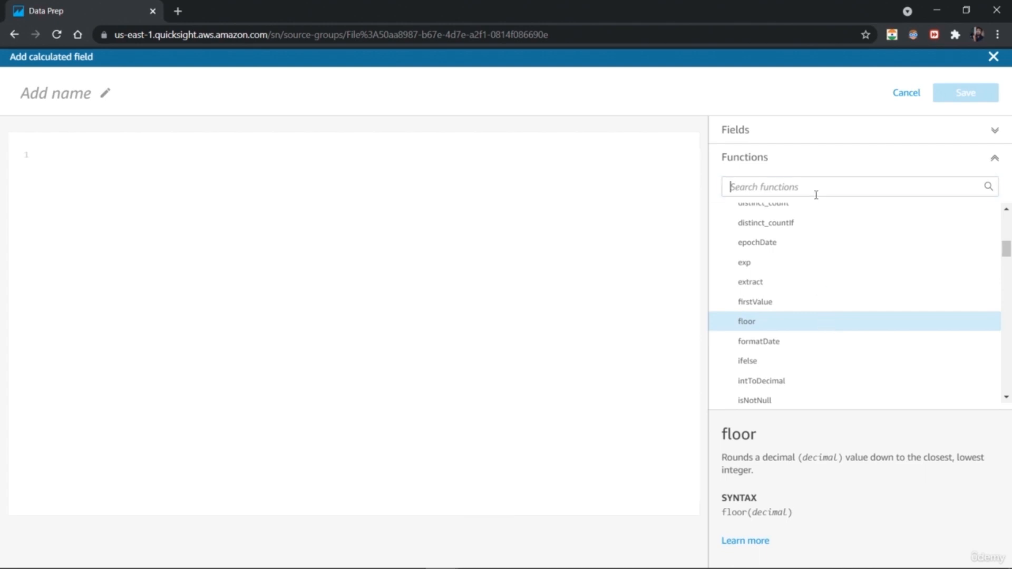
# Discard the unfinished calculated field and add a filter on the Sr No field of the Grocery Price dataset
pyautogui.click(906, 93)
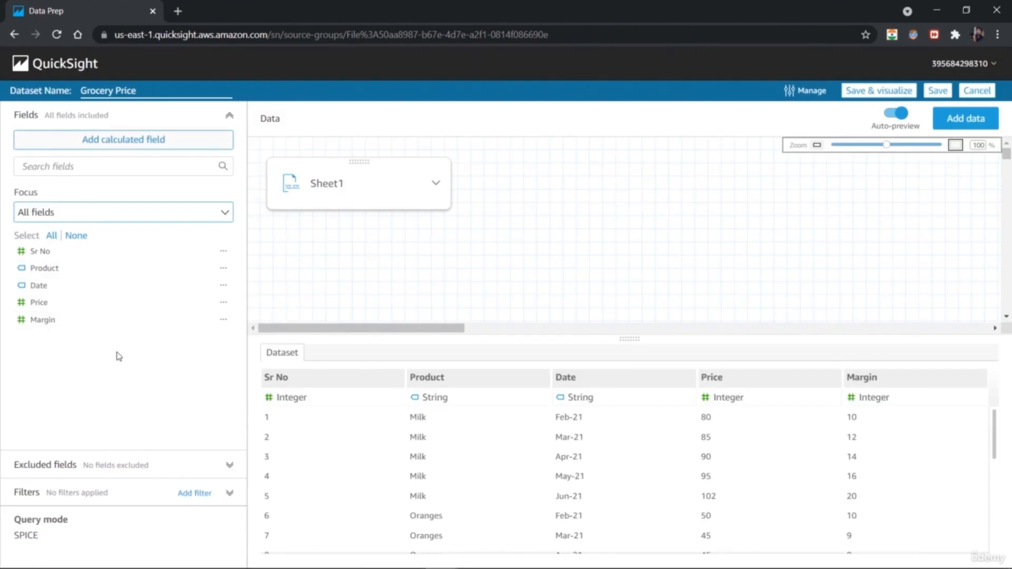
pyautogui.click(193, 493)
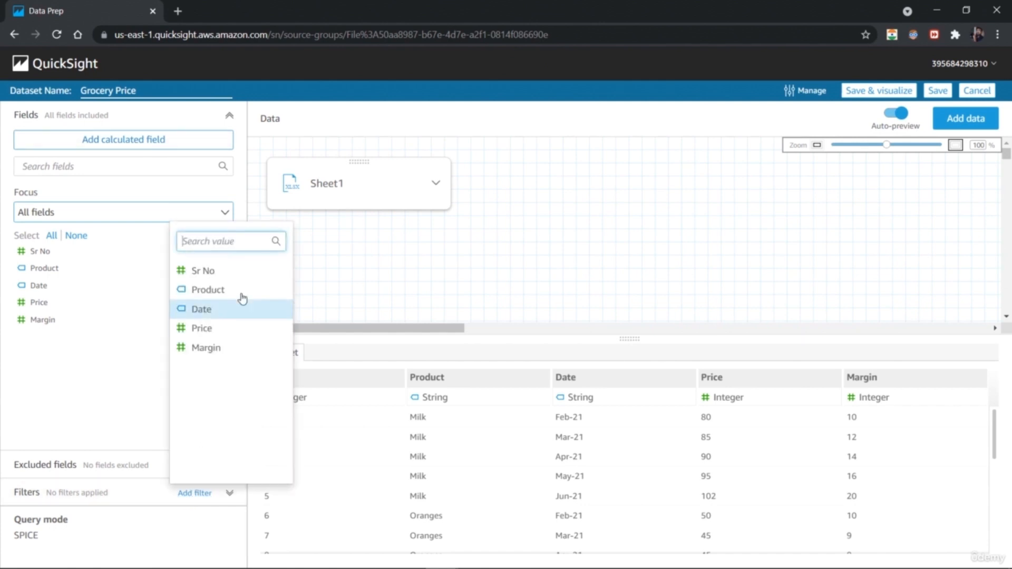
pyautogui.click(246, 270)
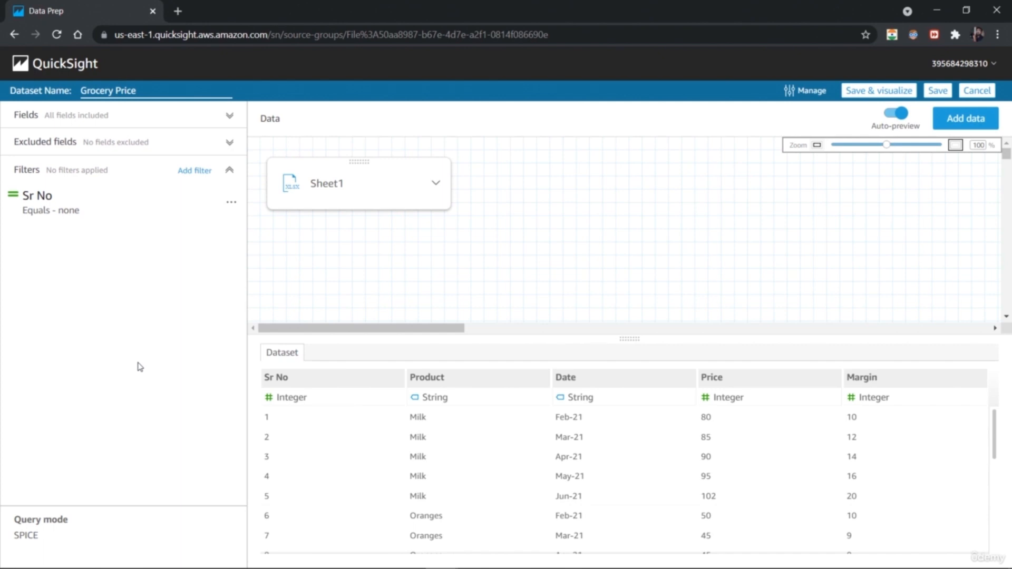
# Edit the Sr No filter to use the Equals condition with the value 5 and apply it
pyautogui.click(231, 205)
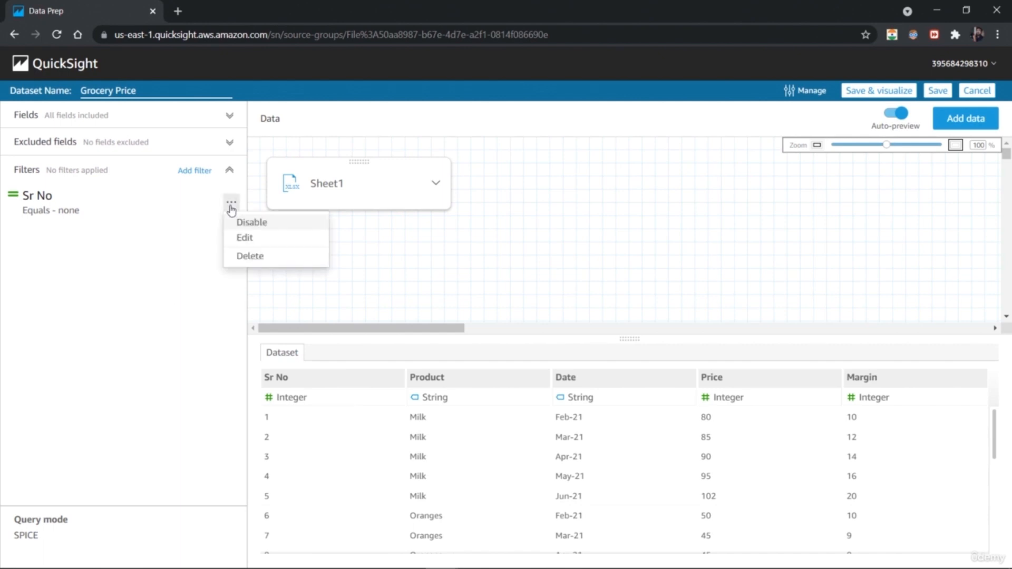
pyautogui.click(242, 237)
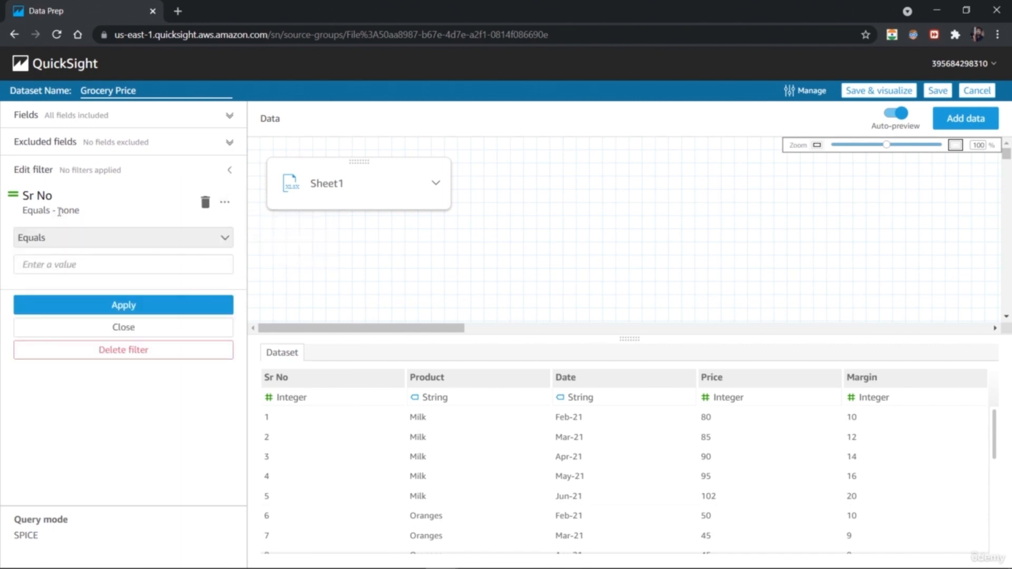
pyautogui.click(74, 265)
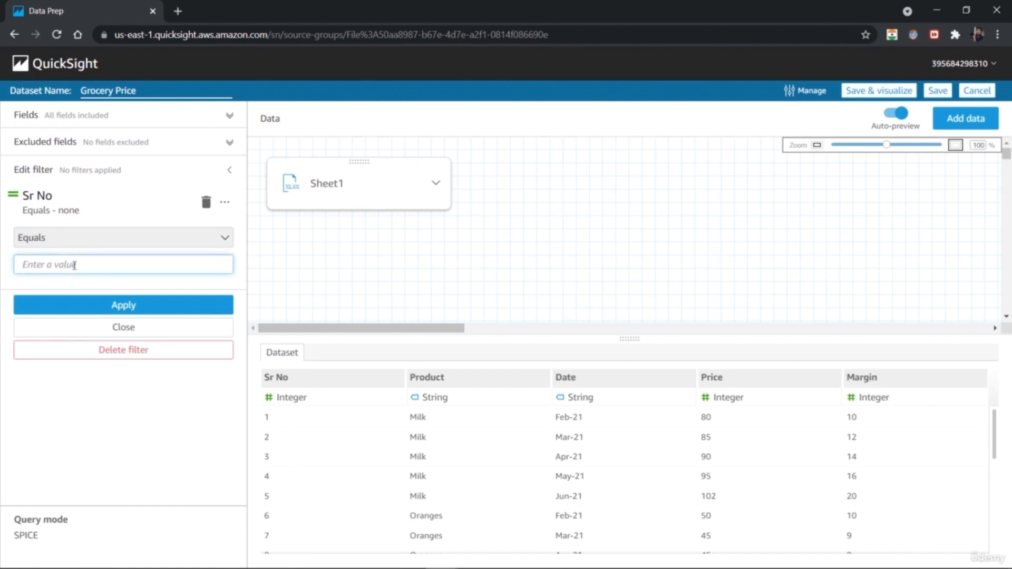
pyautogui.write('15')
pyautogui.click(111, 309)
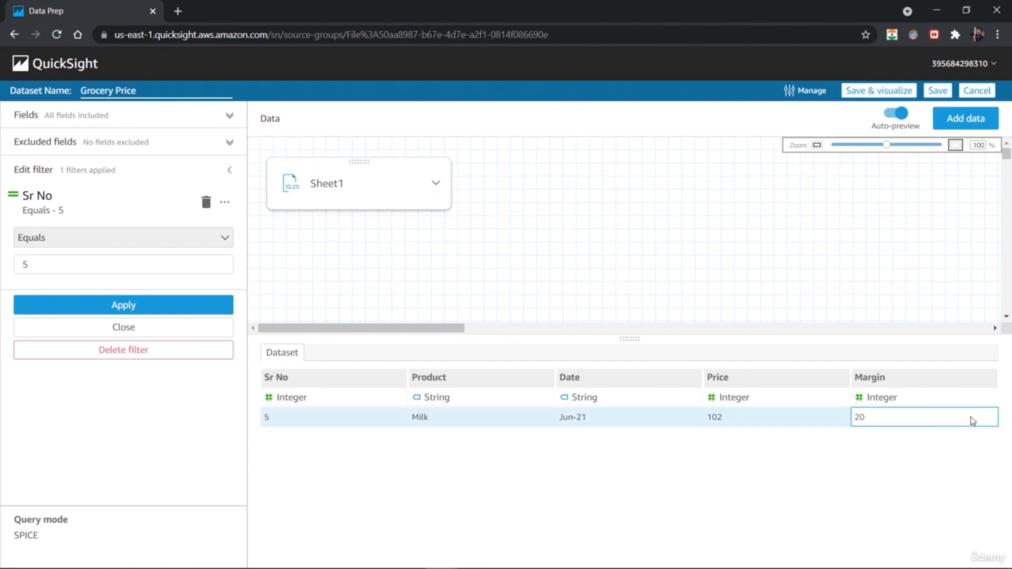
pyautogui.click(137, 311)
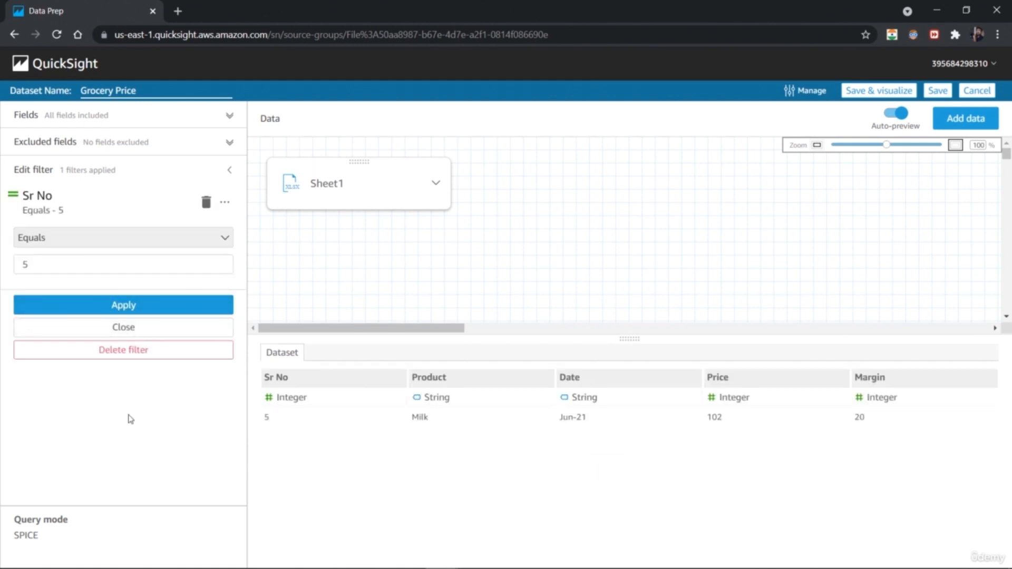
# Change the Sr No filter condition to Does not equal 5, apply it and look through the previewed rows
pyautogui.click(227, 240)
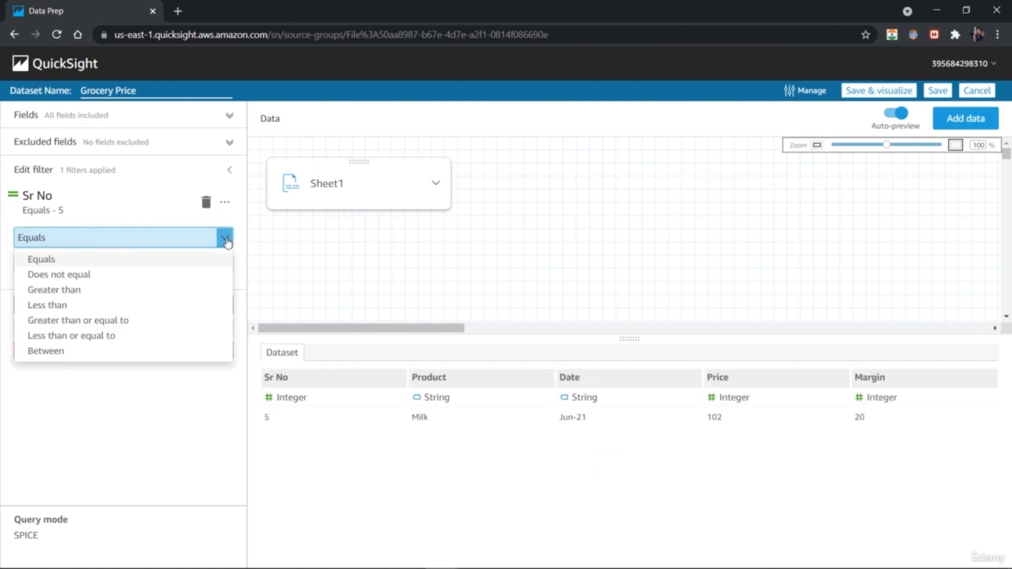
pyautogui.click(190, 274)
pyautogui.click(149, 313)
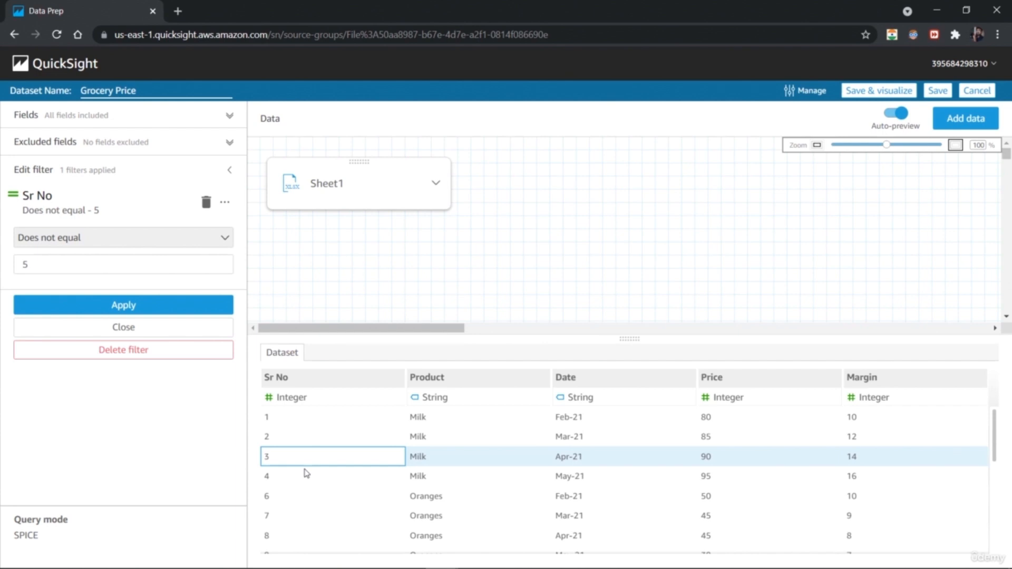
pyautogui.scroll(-1, 984, 454)
pyautogui.scroll(-5, 990, 497)
pyautogui.scroll(6, 953, 436)
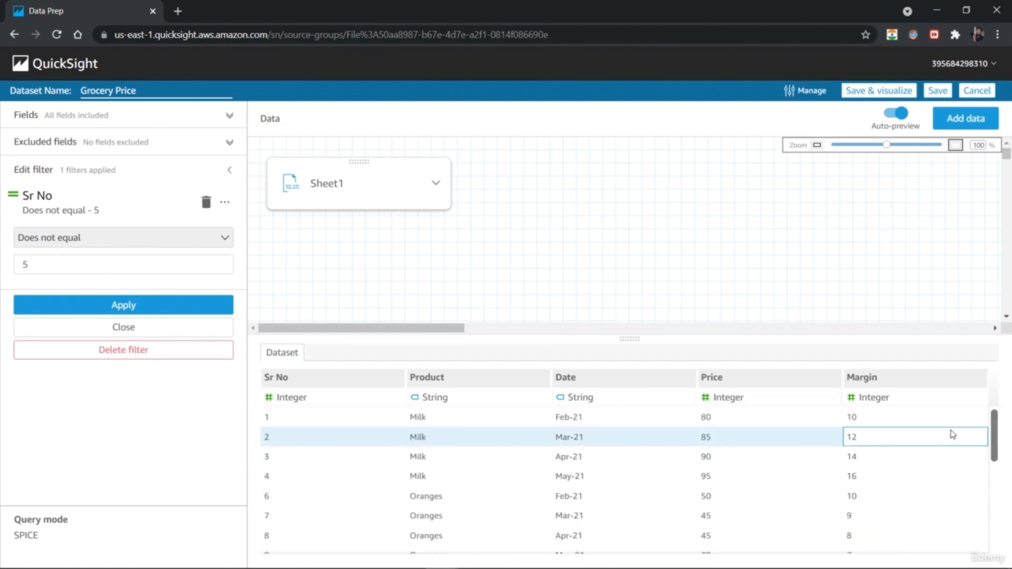
# Change the Sr No filter condition to Less than 5 and apply it
pyautogui.click(225, 242)
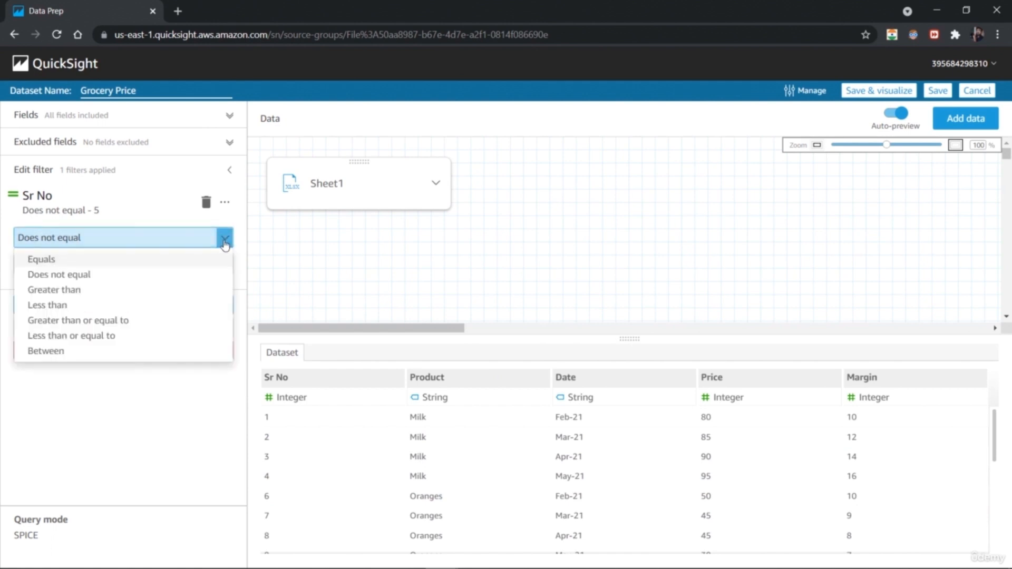
pyautogui.click(182, 307)
pyautogui.click(144, 307)
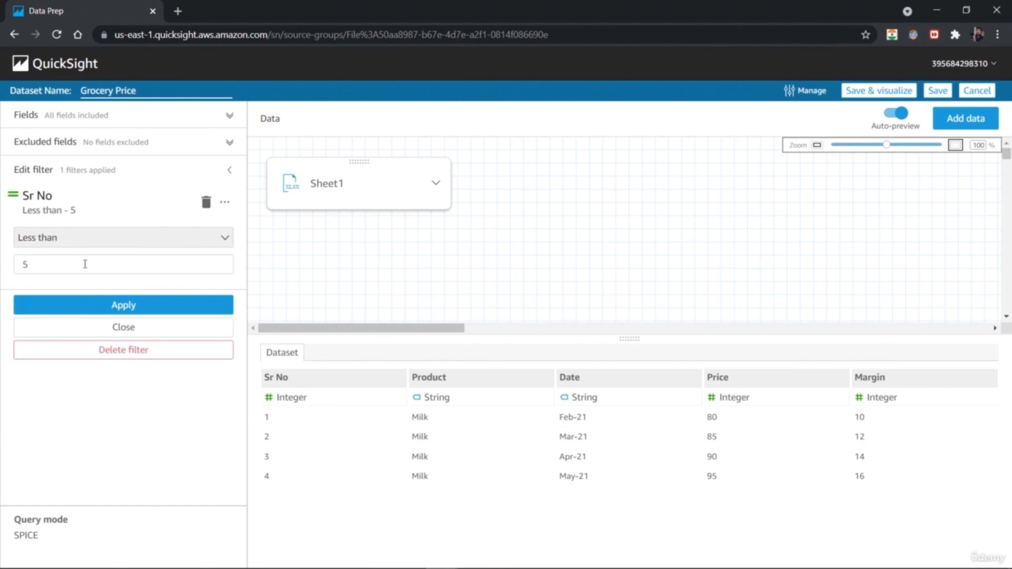
# Apply the Greater than or equal to condition with value 5 on the Sr No filter and check the preview
pyautogui.click(223, 240)
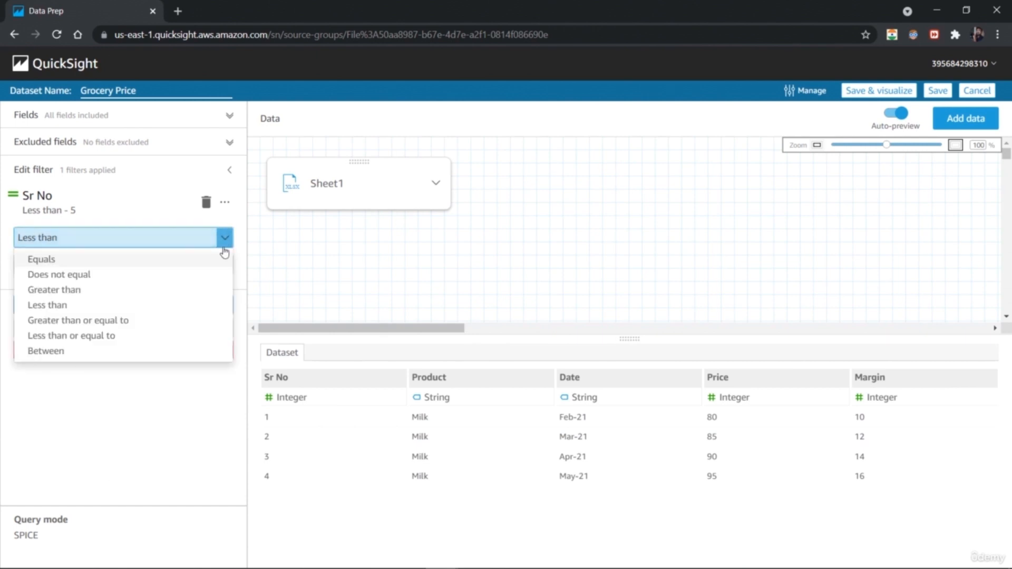
pyautogui.click(190, 321)
pyautogui.click(159, 308)
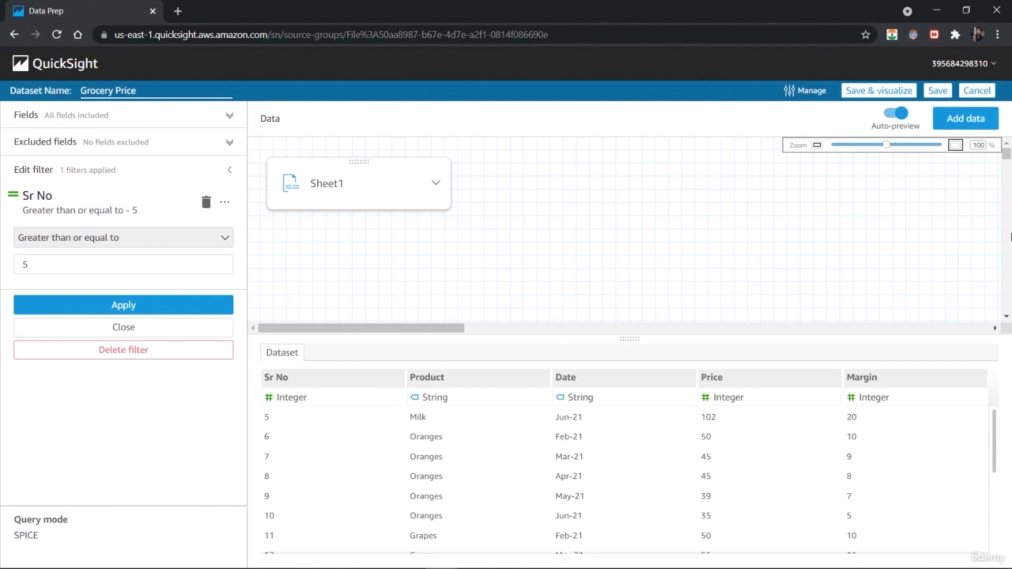
pyautogui.moveTo(995, 456); pyautogui.dragTo(990, 435)
# Set the Sr No filter to Between with minimum 4 and maximum 8, apply it and close the filter editor
pyautogui.click(225, 238)
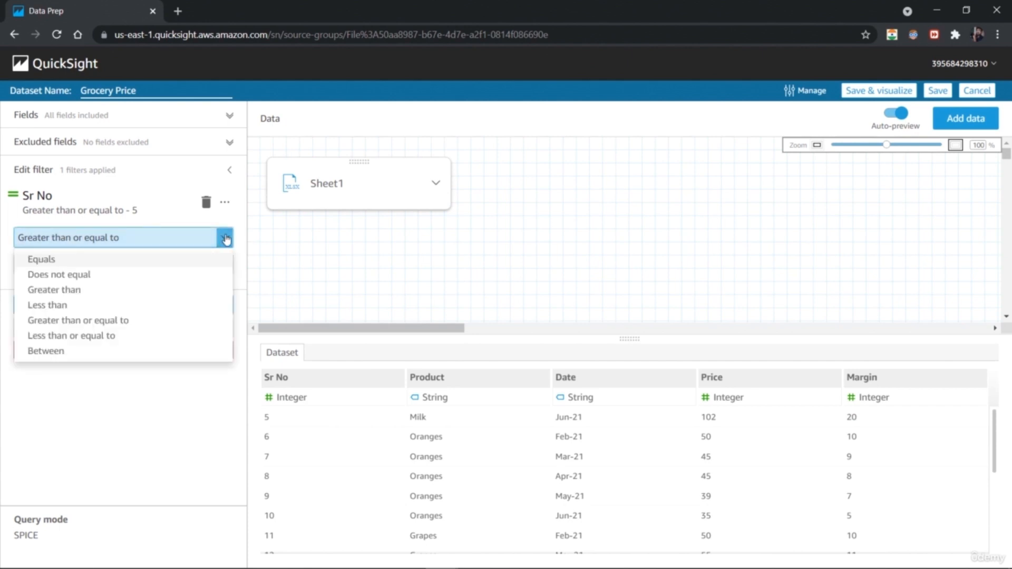
pyautogui.click(182, 351)
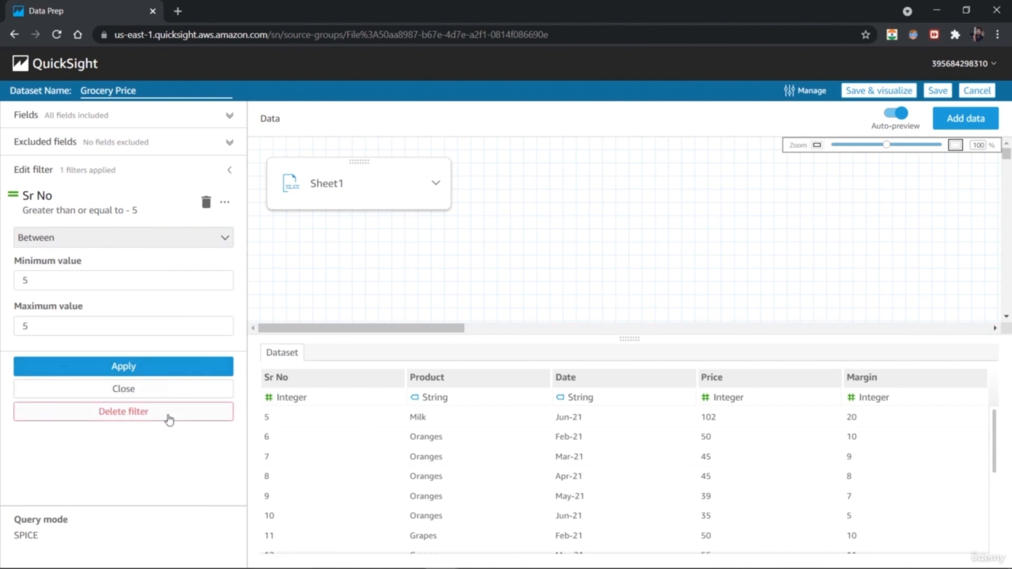
pyautogui.moveTo(61, 285); pyautogui.dragTo(17, 287)
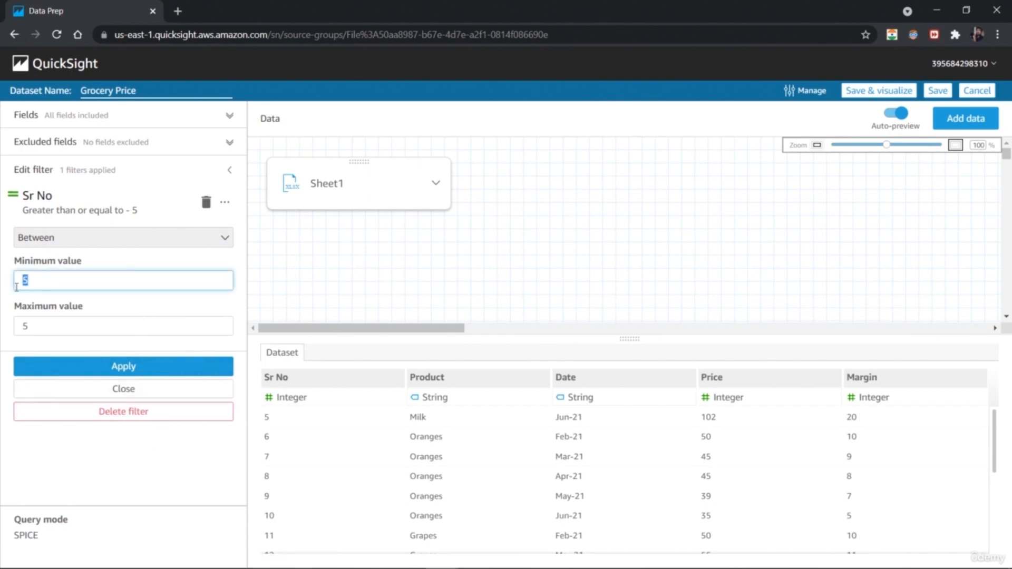
pyautogui.moveTo(35, 326); pyautogui.dragTo(8, 330)
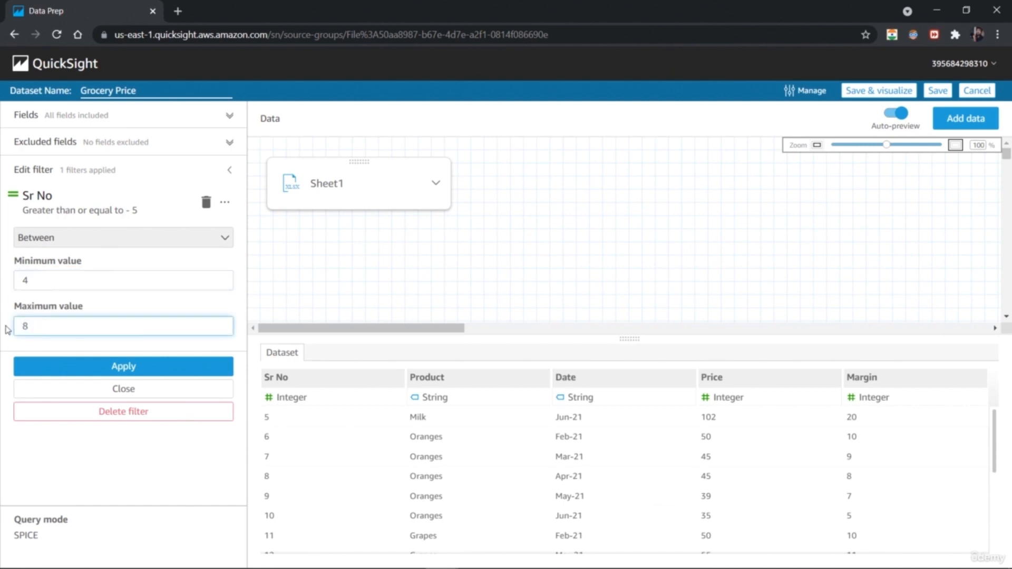
pyautogui.click(114, 368)
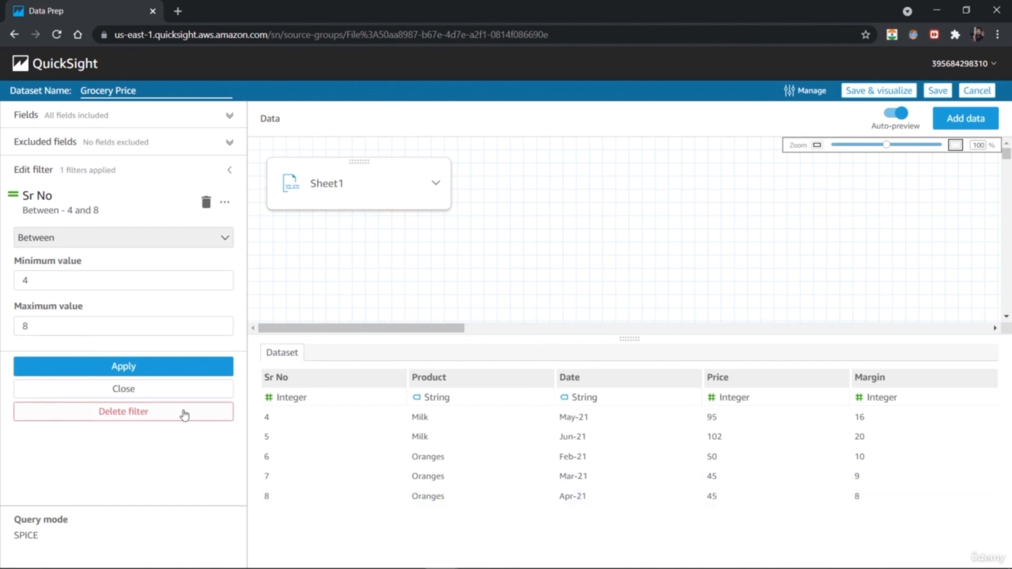
pyautogui.click(169, 389)
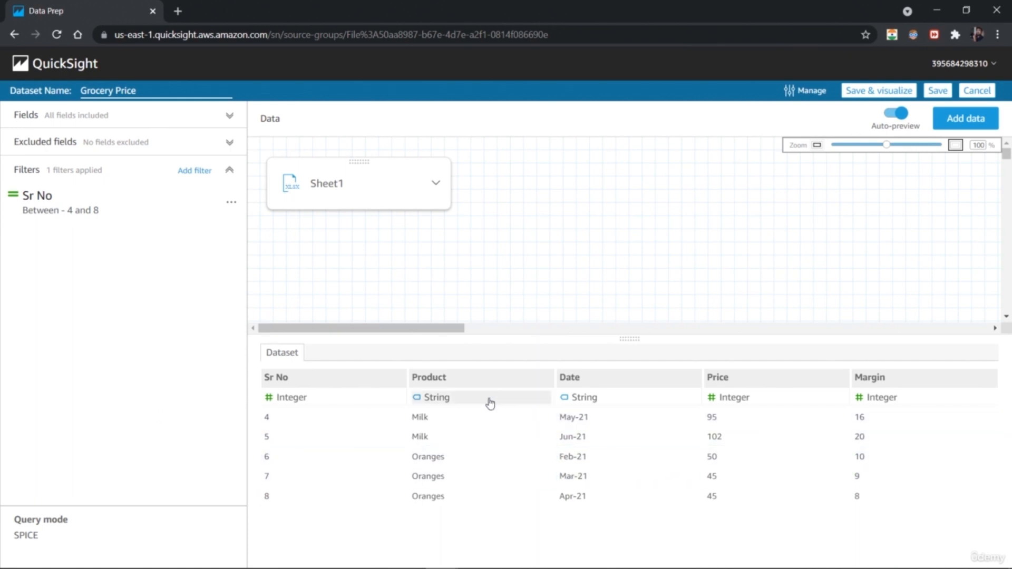
# View the Product field's name and description settings, and try the County type on Sr No before restoring Integer
pyautogui.click(491, 380)
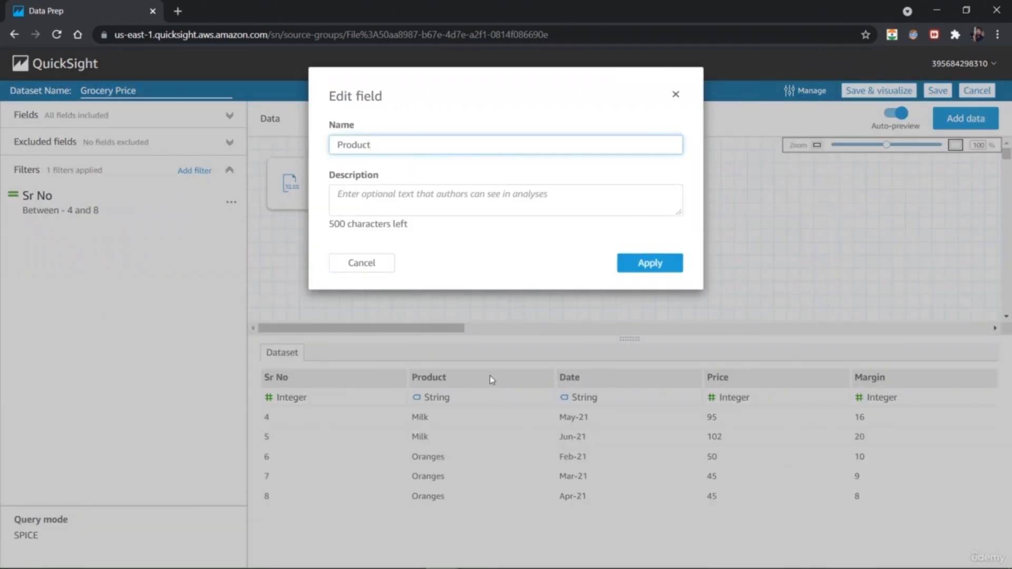
pyautogui.click(675, 95)
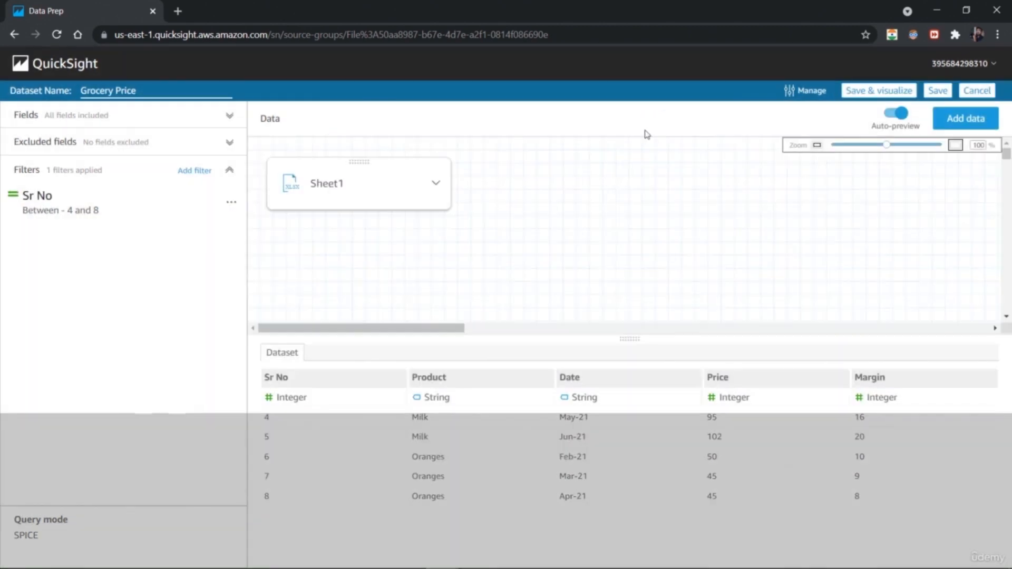
pyautogui.click(274, 398)
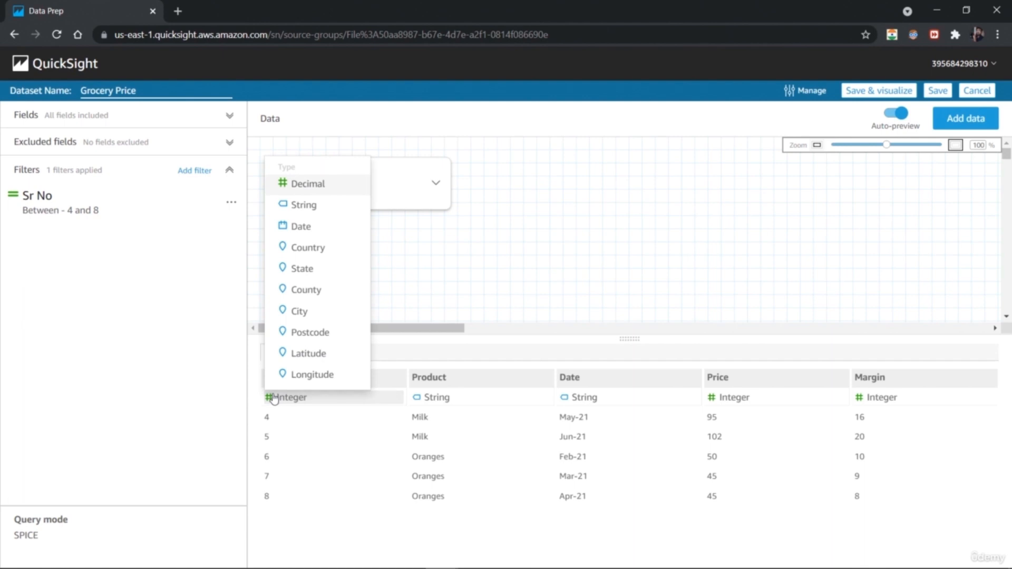
pyautogui.click(331, 293)
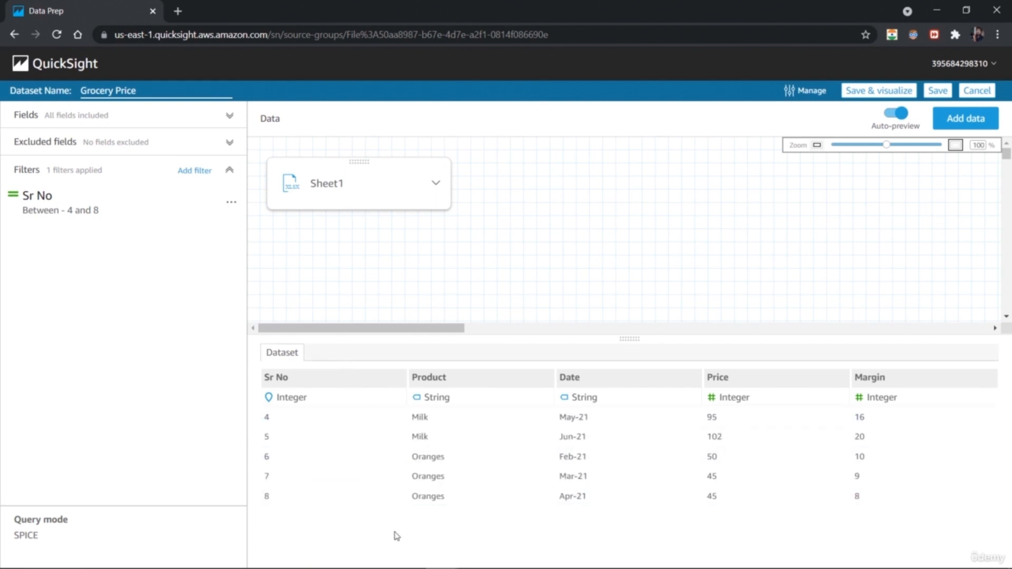
pyautogui.click(270, 399)
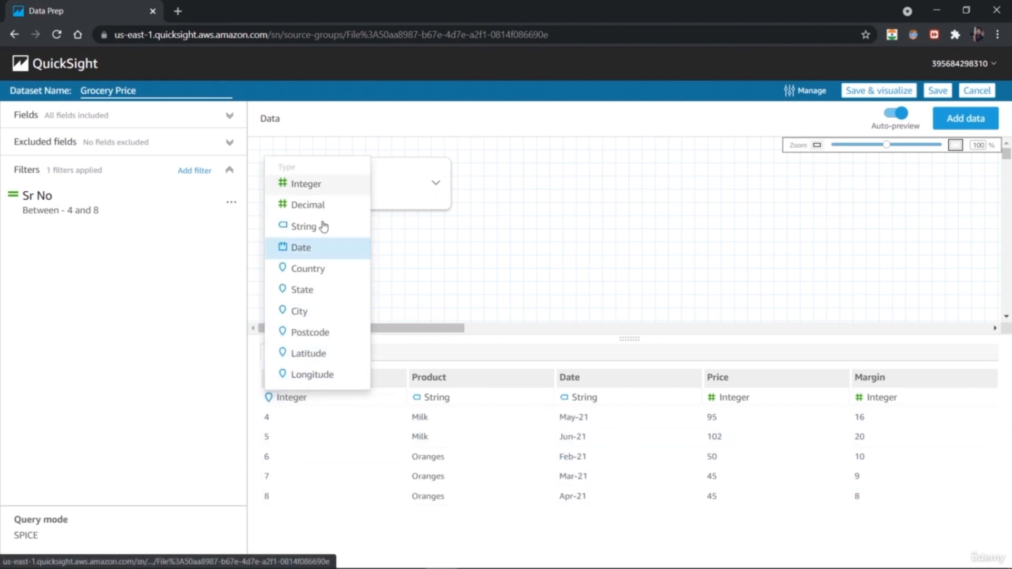
pyautogui.click(315, 185)
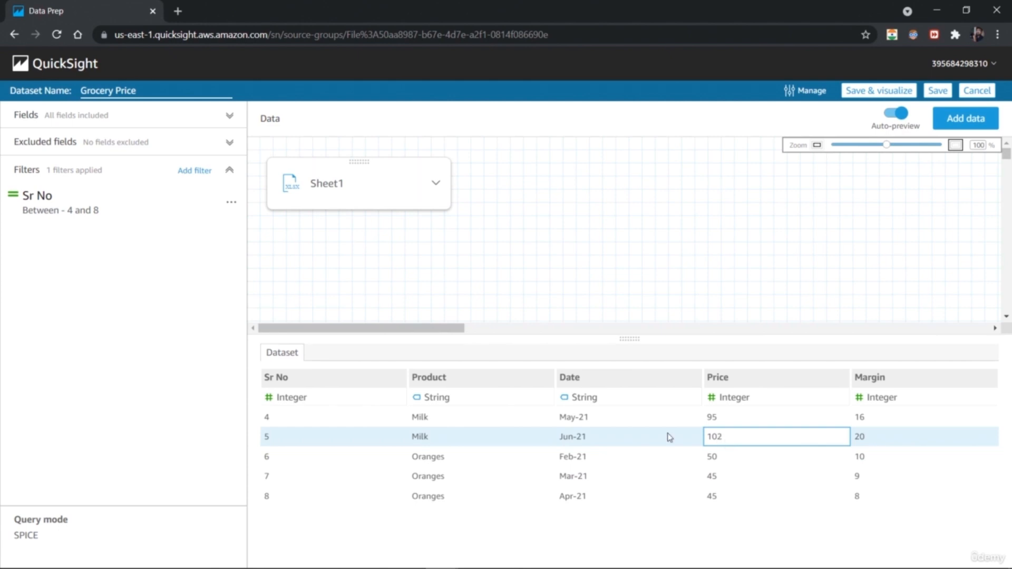
# Try the City data type on the Product field and set it back to String
pyautogui.click(421, 402)
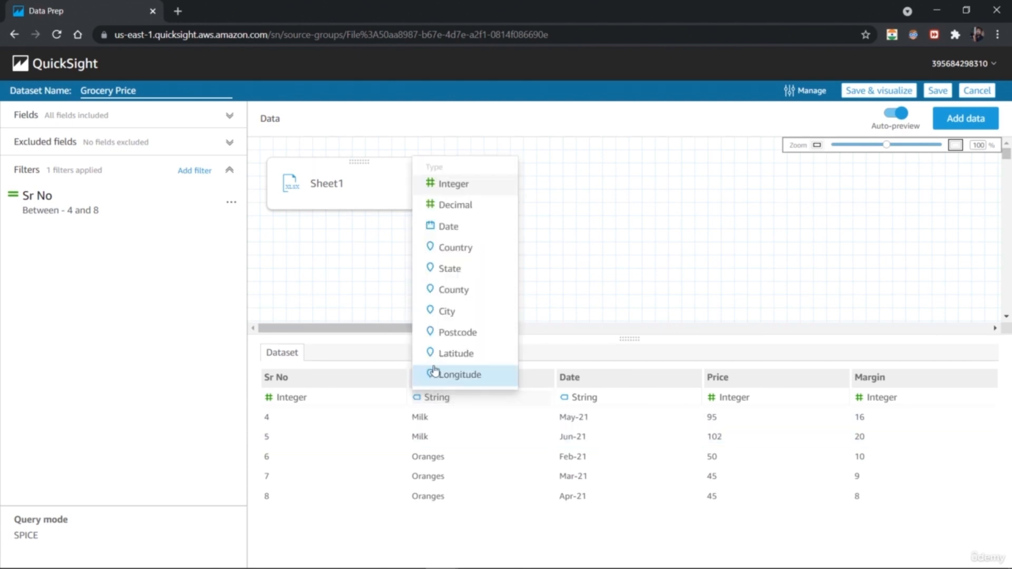
pyautogui.click(443, 312)
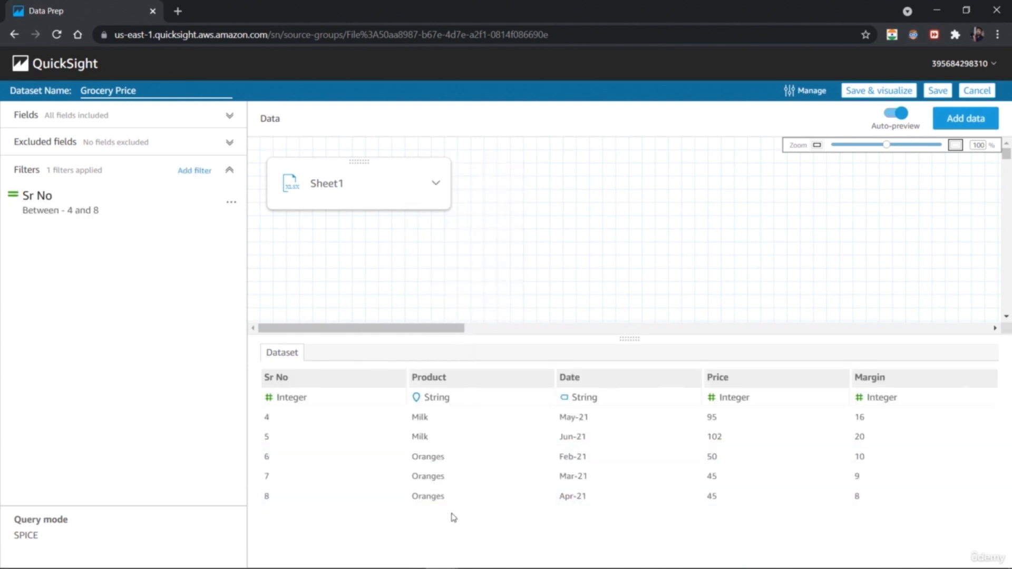
pyautogui.click(416, 398)
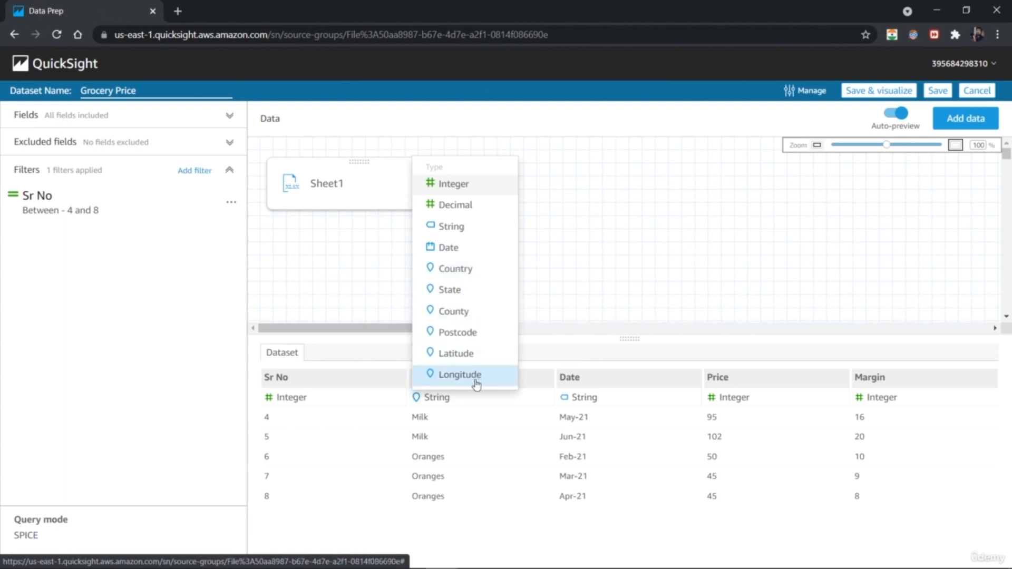
pyautogui.click(475, 227)
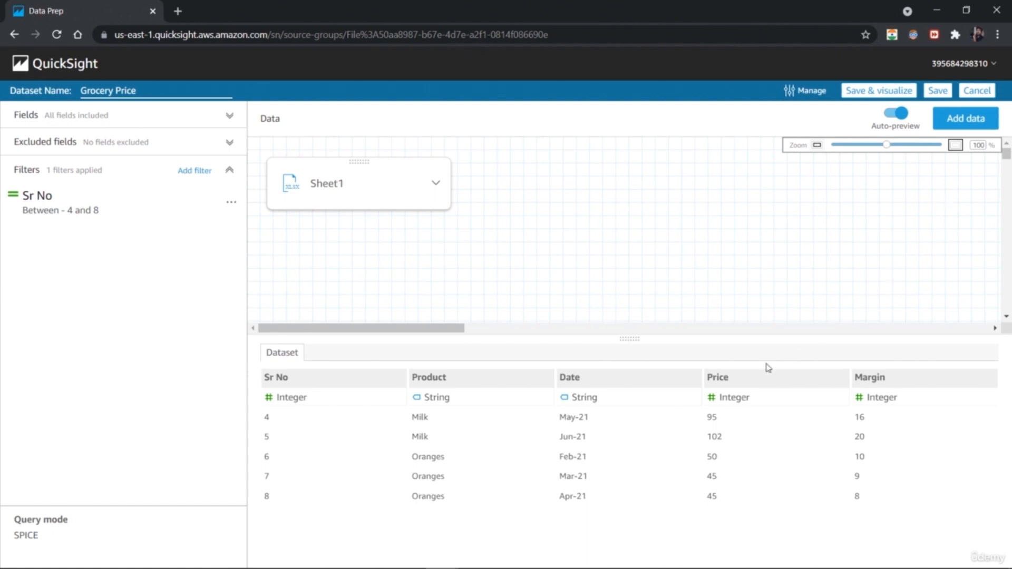
# Change the Price field's data type to Decimal and view the Margin field's name and description settings
pyautogui.click(715, 399)
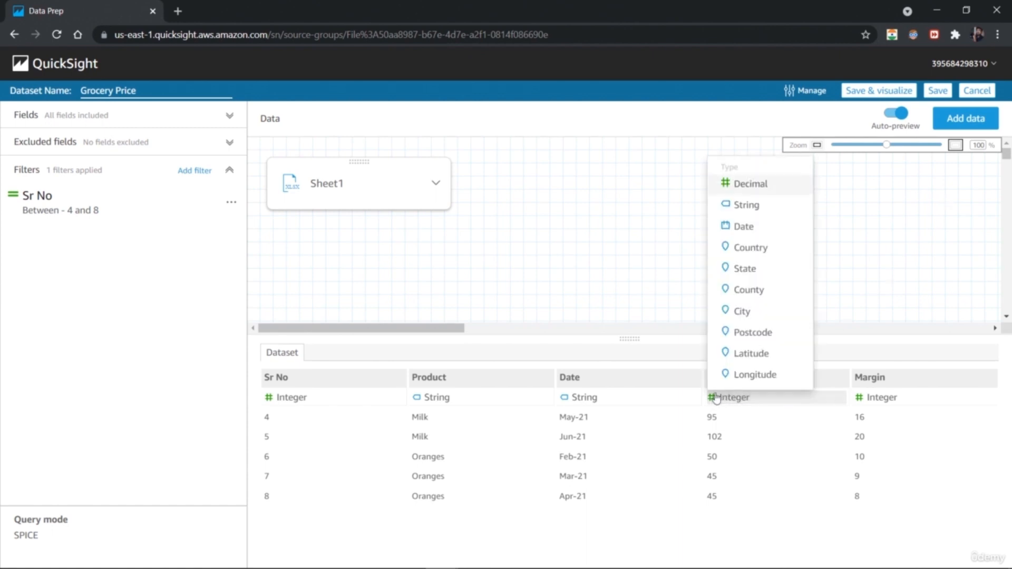
pyautogui.click(766, 193)
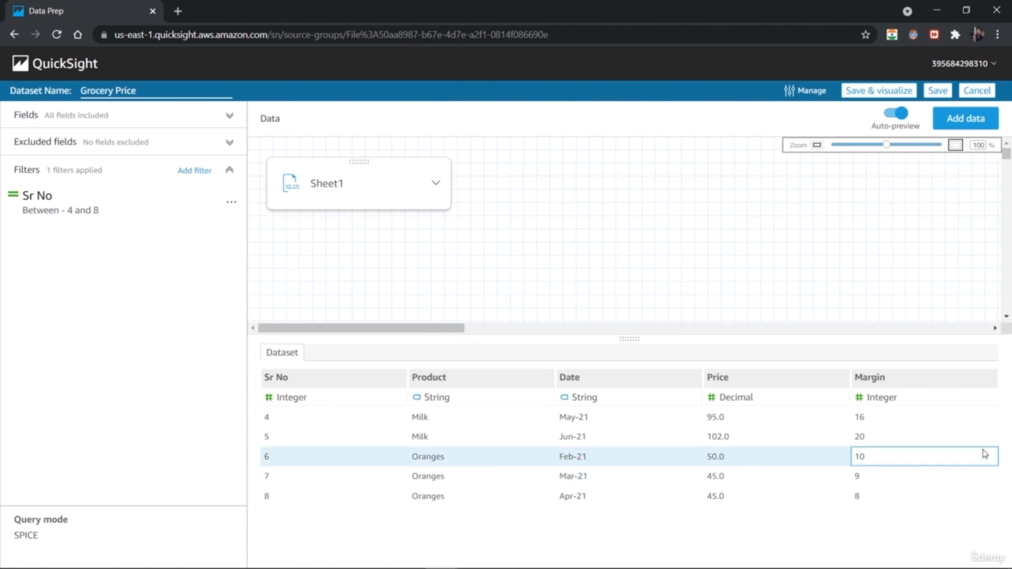
pyautogui.click(916, 387)
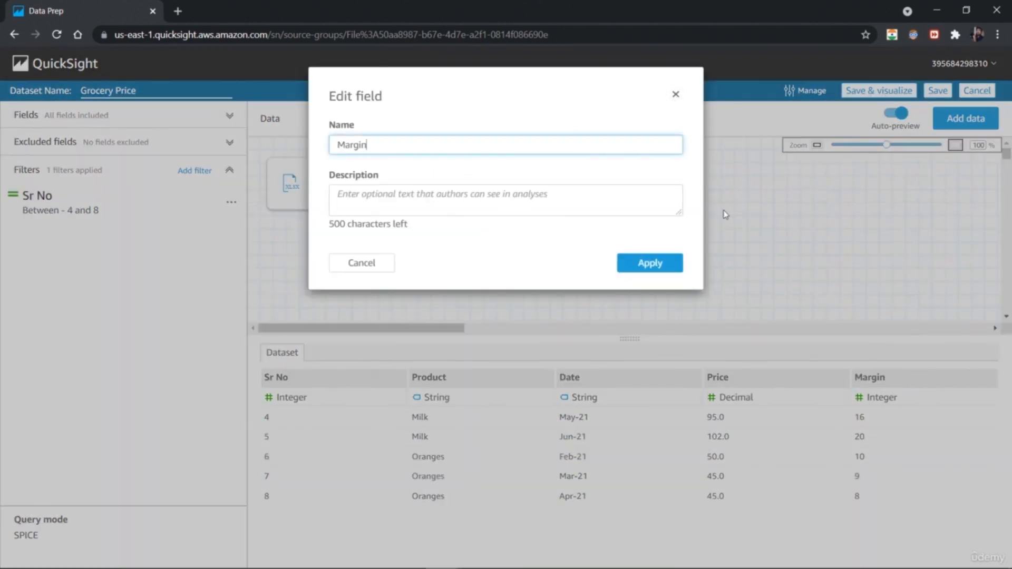
pyautogui.click(676, 94)
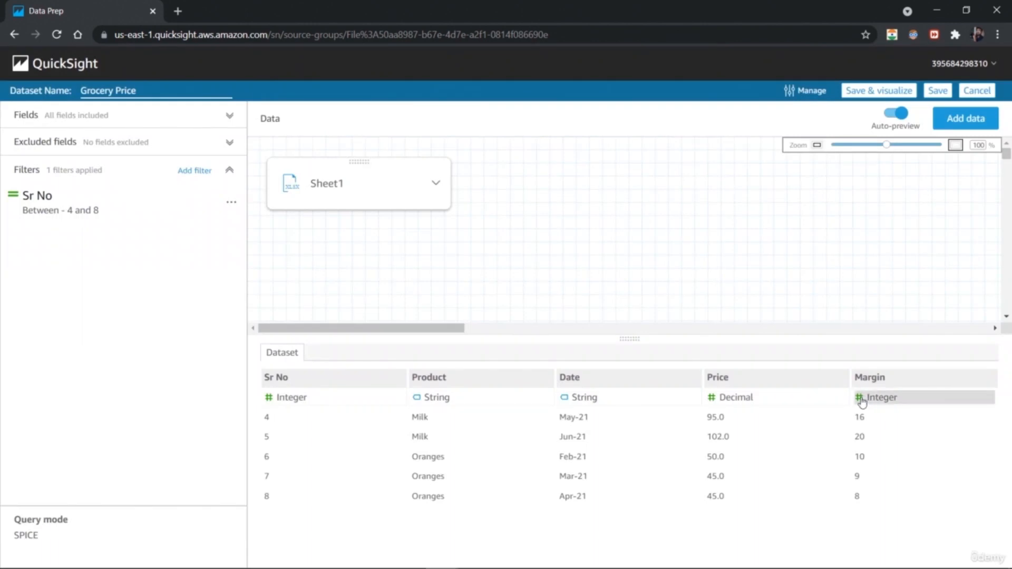
# Change the Margin field's data type to Decimal, and save and visualize the Grocery Price dataset
pyautogui.click(861, 396)
pyautogui.click(878, 184)
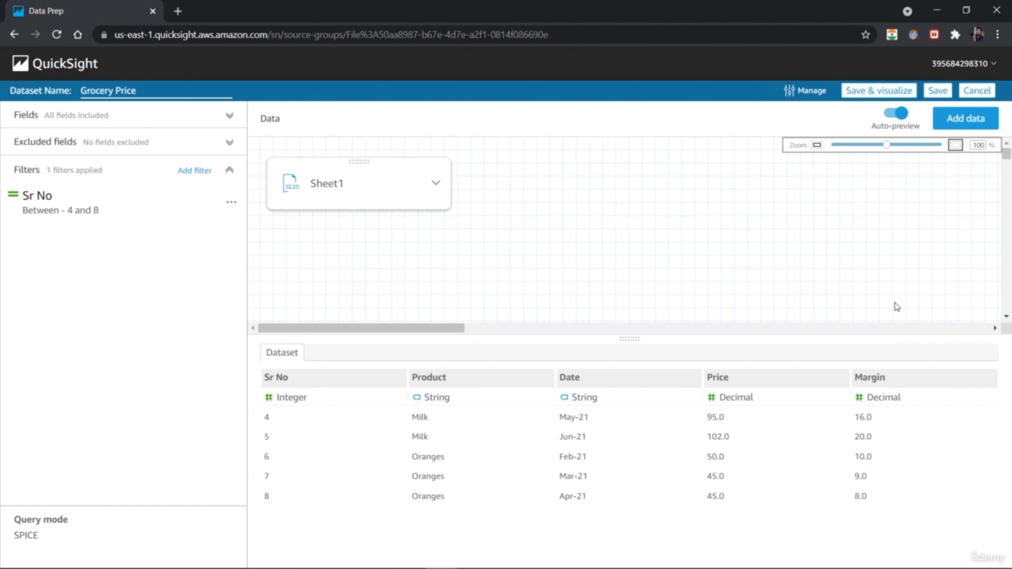
pyautogui.click(889, 91)
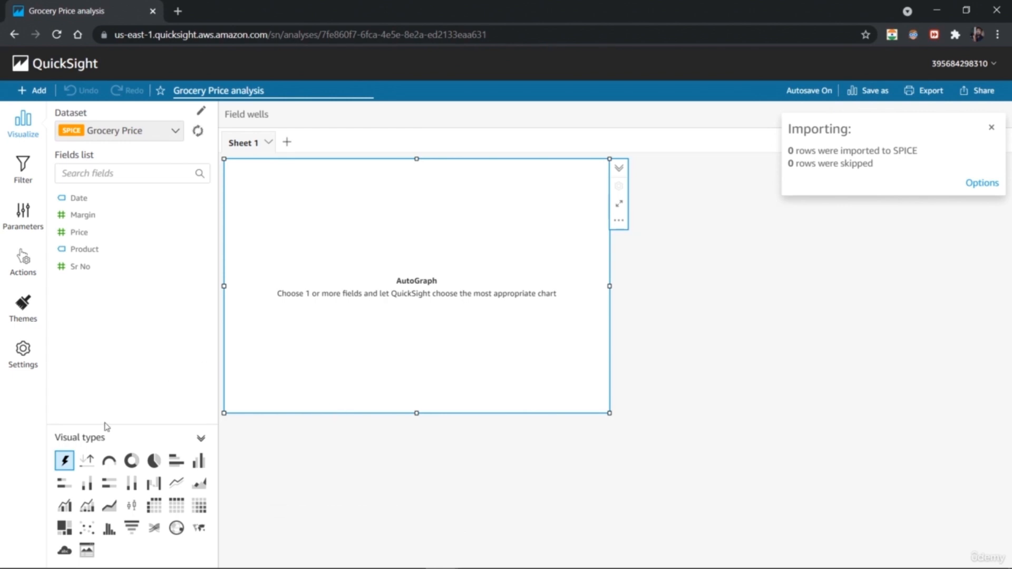
# Add the Product field to the empty AutoGraph visual, duplicate that visual and dismiss the import notice
pyautogui.click(109, 249)
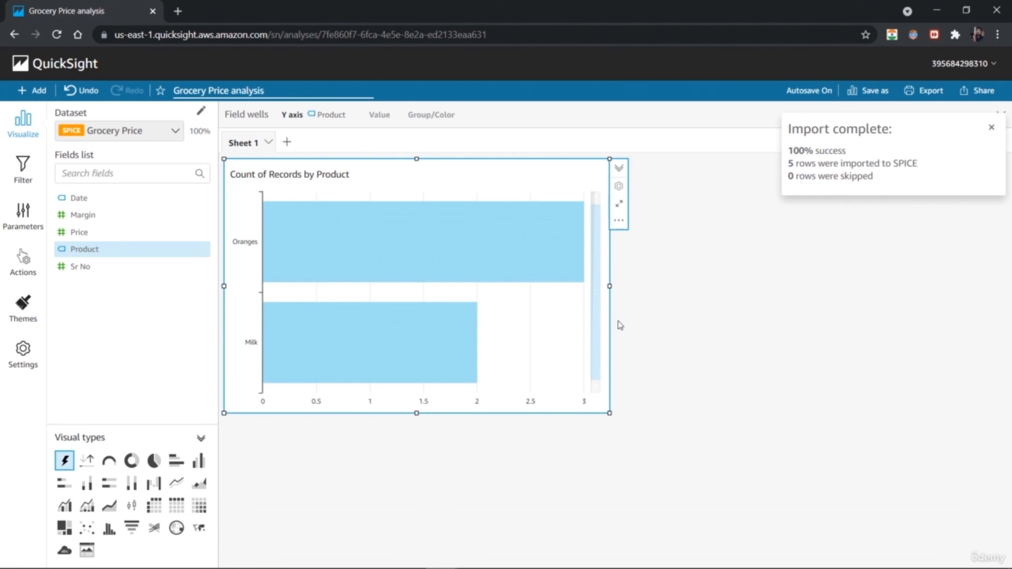
pyautogui.click(621, 220)
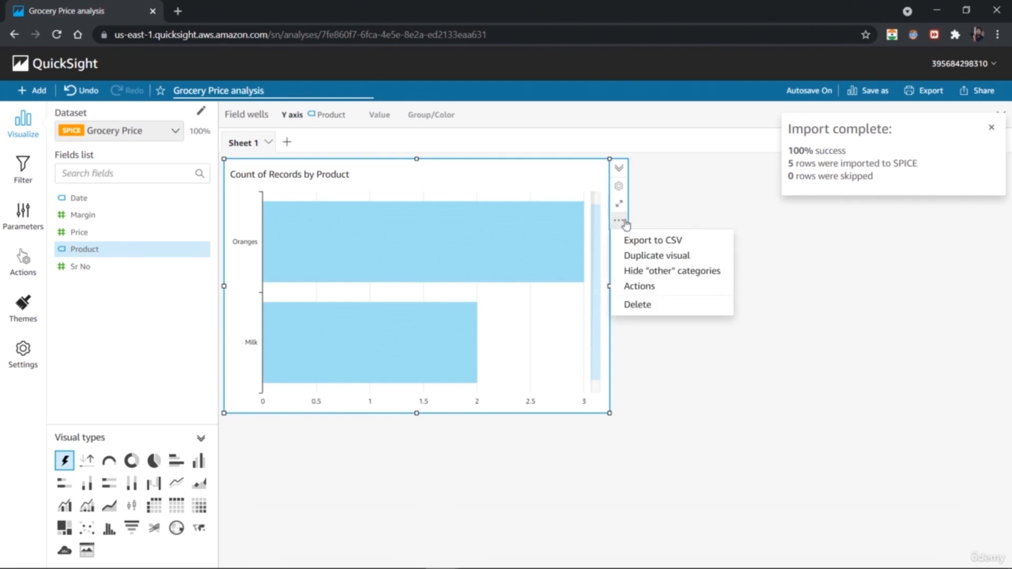
pyautogui.click(659, 256)
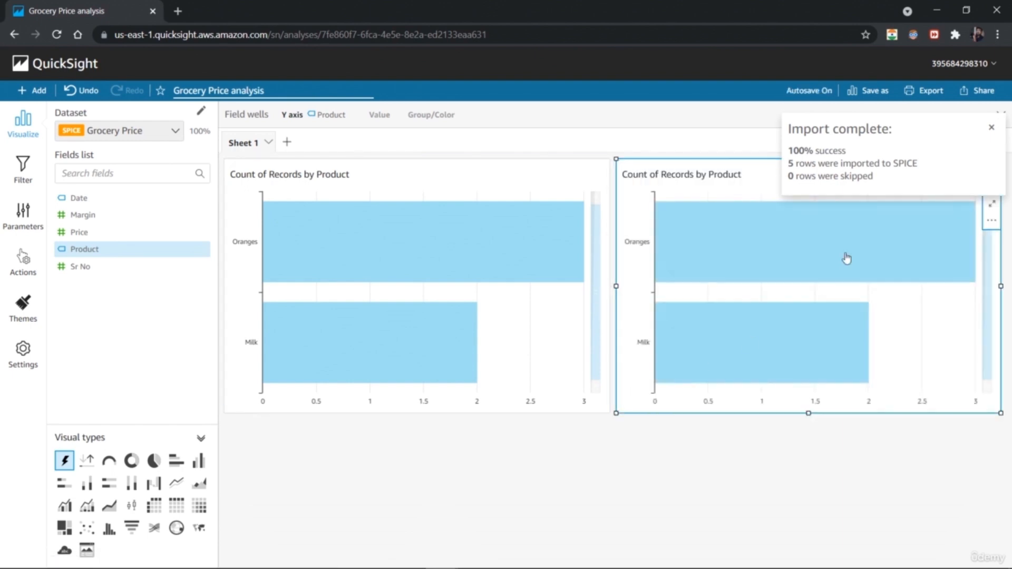
pyautogui.click(993, 130)
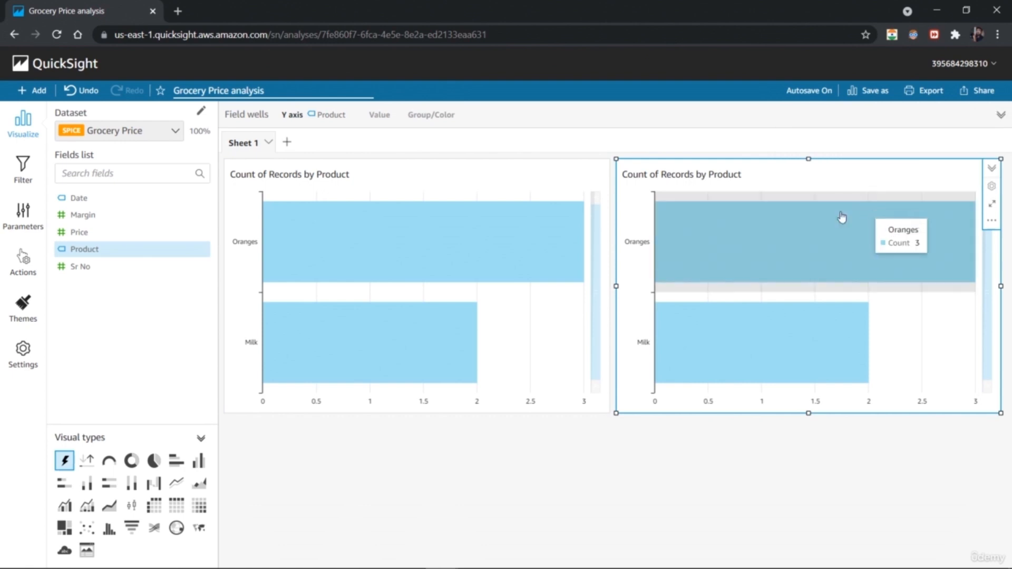
# Convert the original Product visual to a gauge chart with Margin as the value and Price as the target value
pyautogui.click(467, 175)
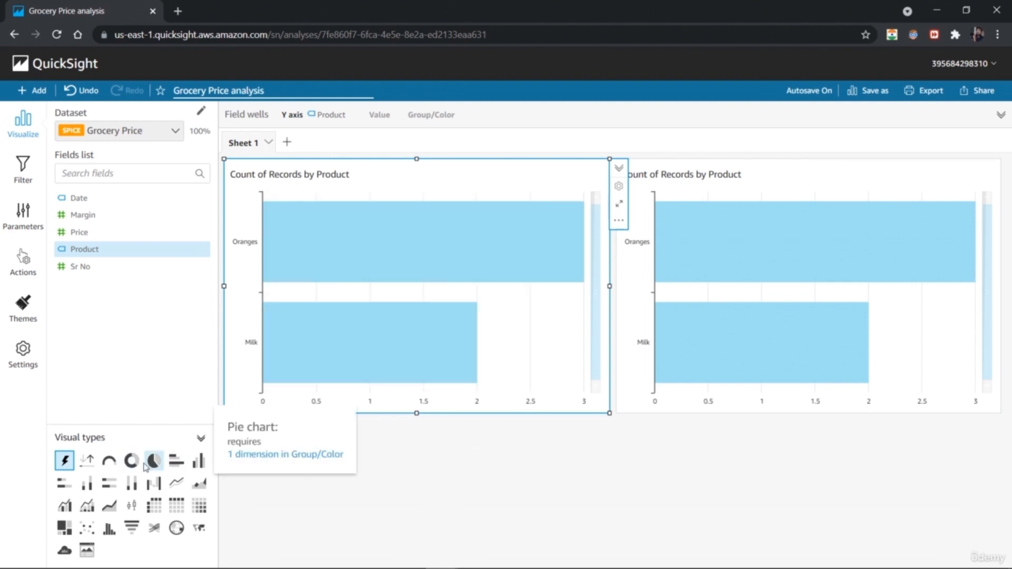
pyautogui.click(109, 467)
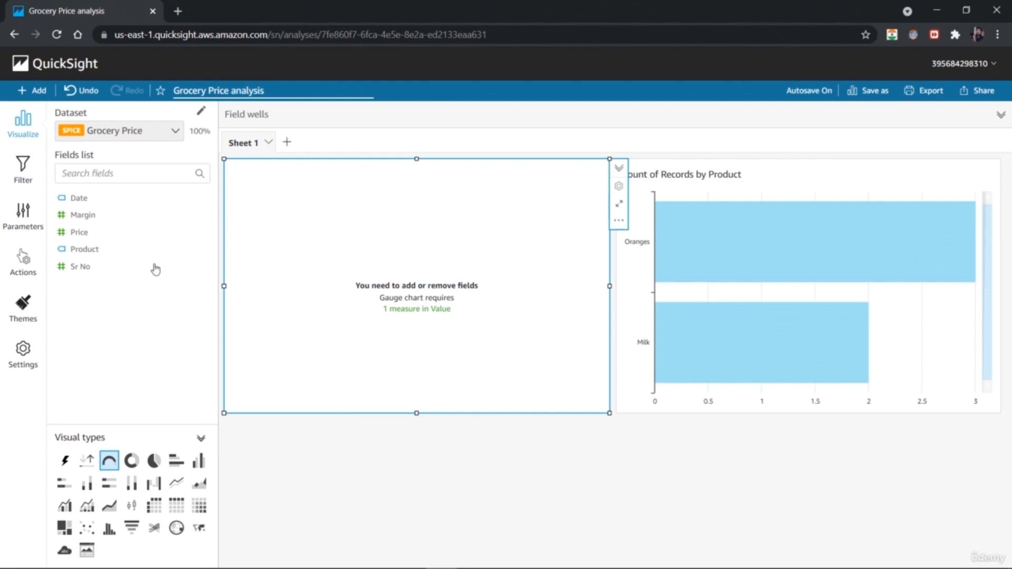
pyautogui.click(116, 220)
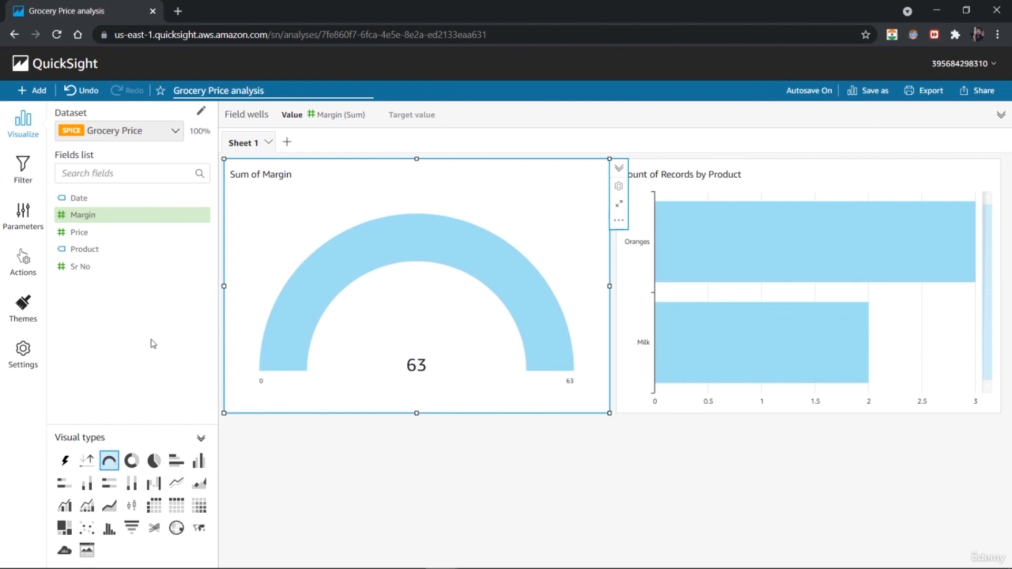
pyautogui.click(137, 231)
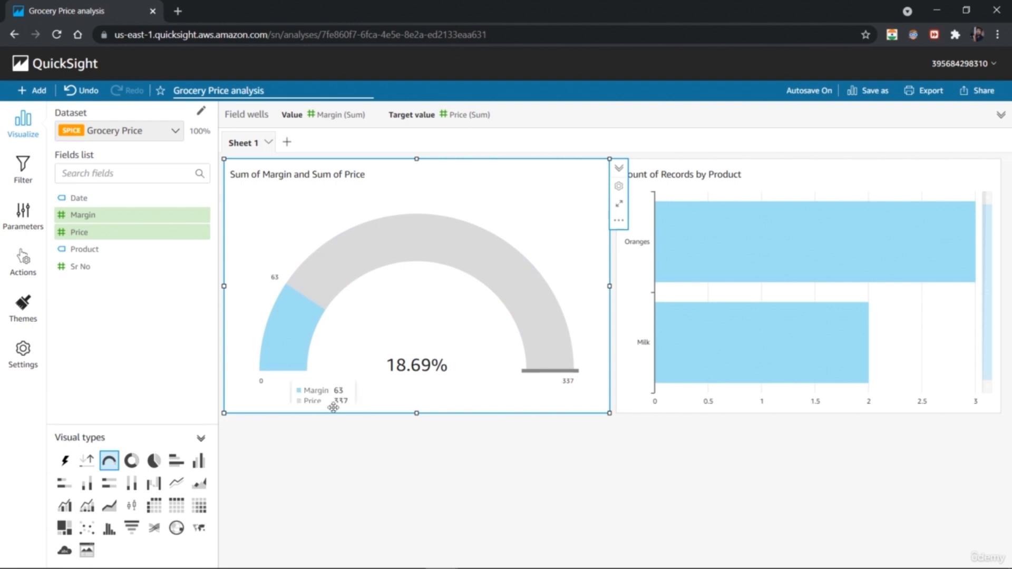
pyautogui.click(531, 490)
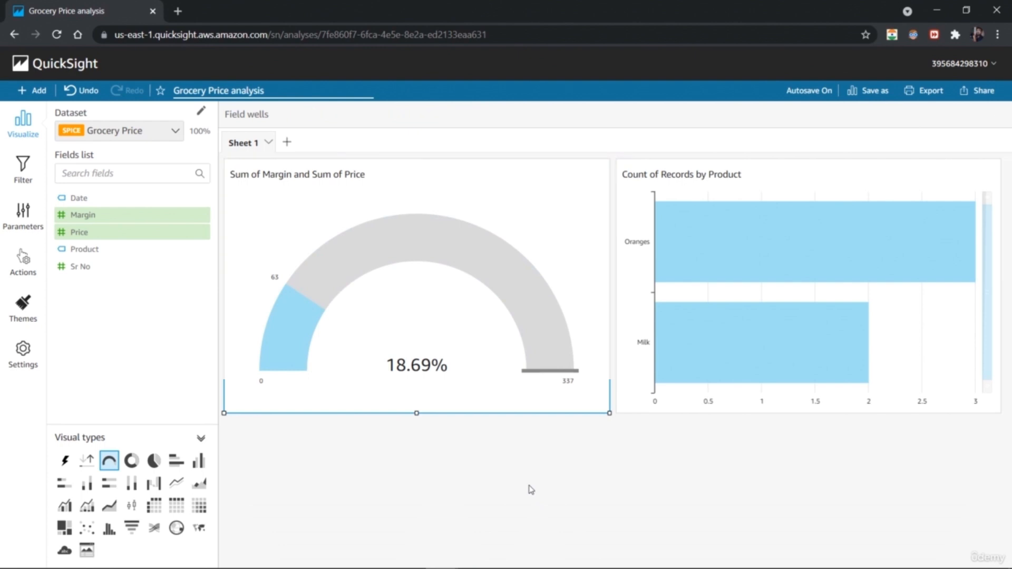
pyautogui.click(335, 191)
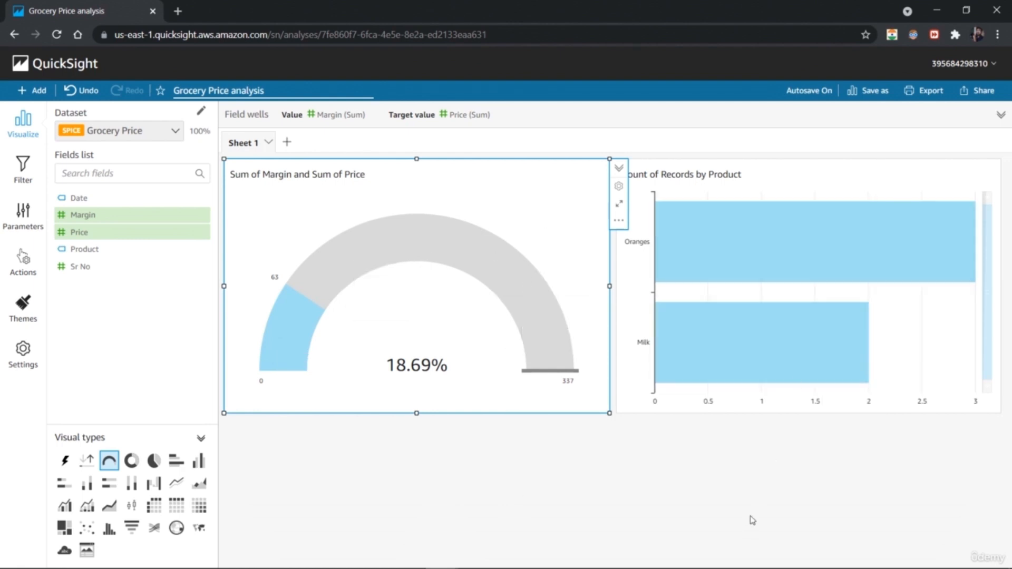
# Color the bars of the Count of Records by Product chart orange and give the Milk bar light blue
pyautogui.click(862, 233)
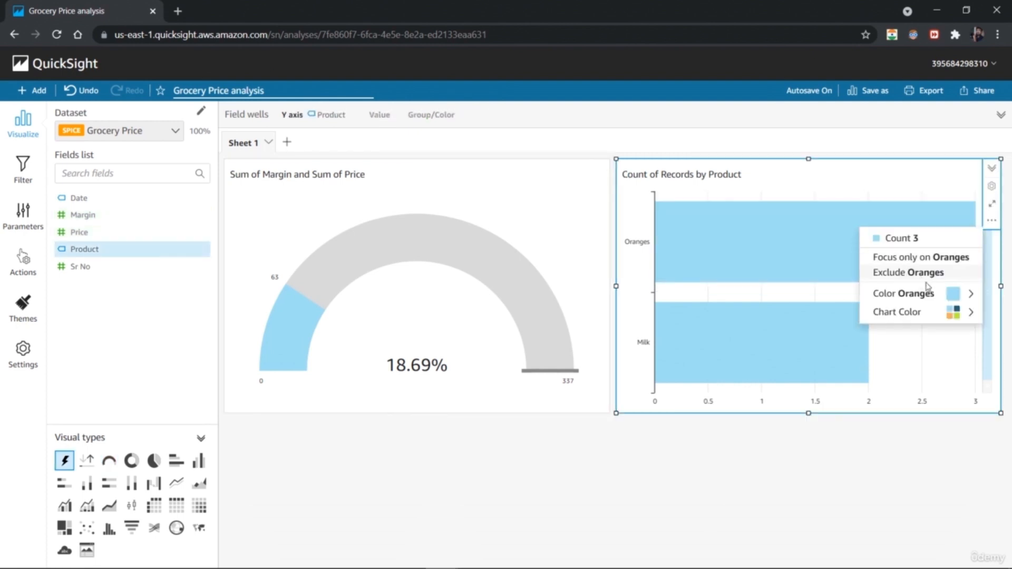
pyautogui.moveTo(956, 291)
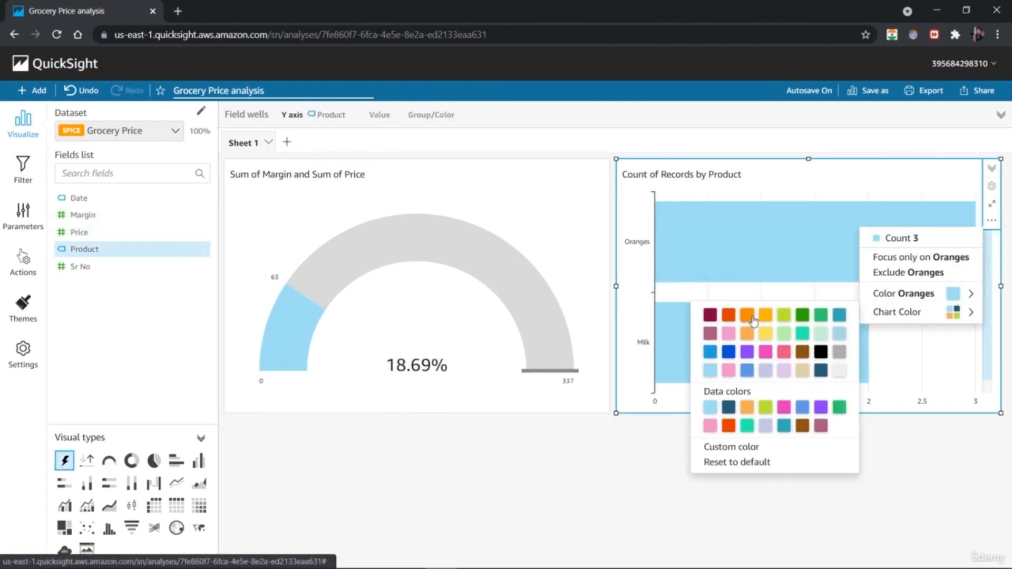
pyautogui.click(754, 322)
pyautogui.click(787, 348)
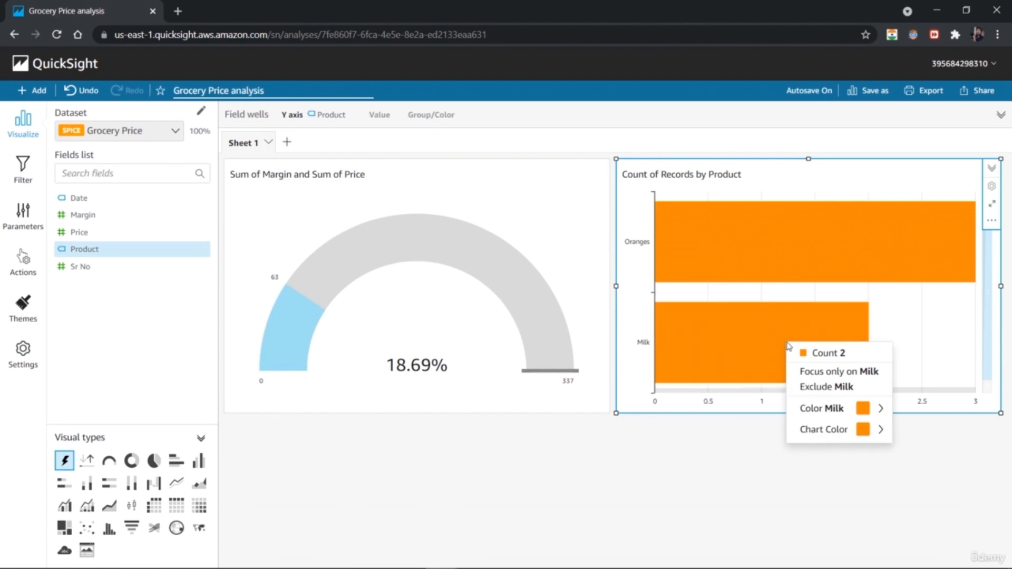
pyautogui.moveTo(870, 412)
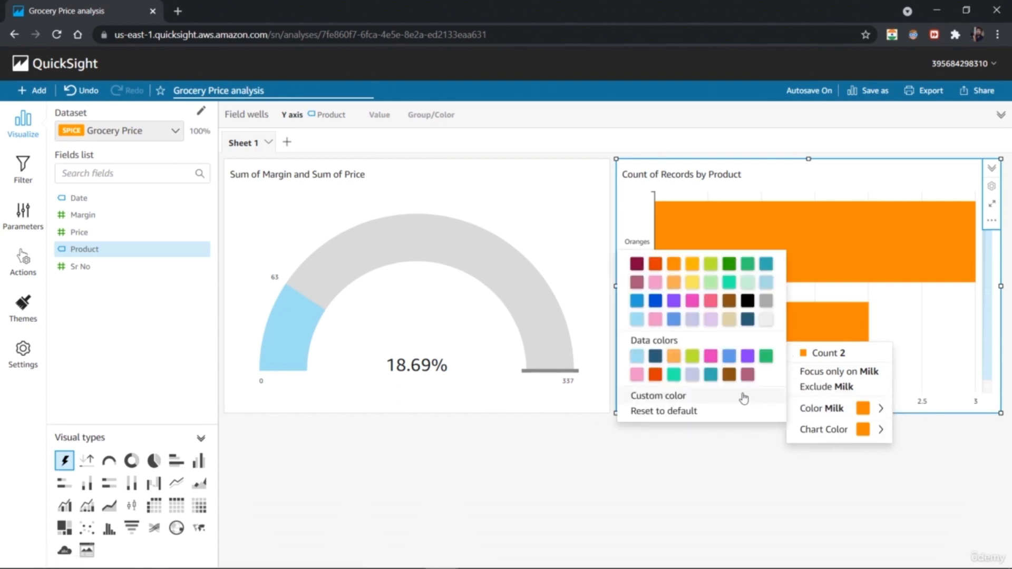
pyautogui.click(637, 357)
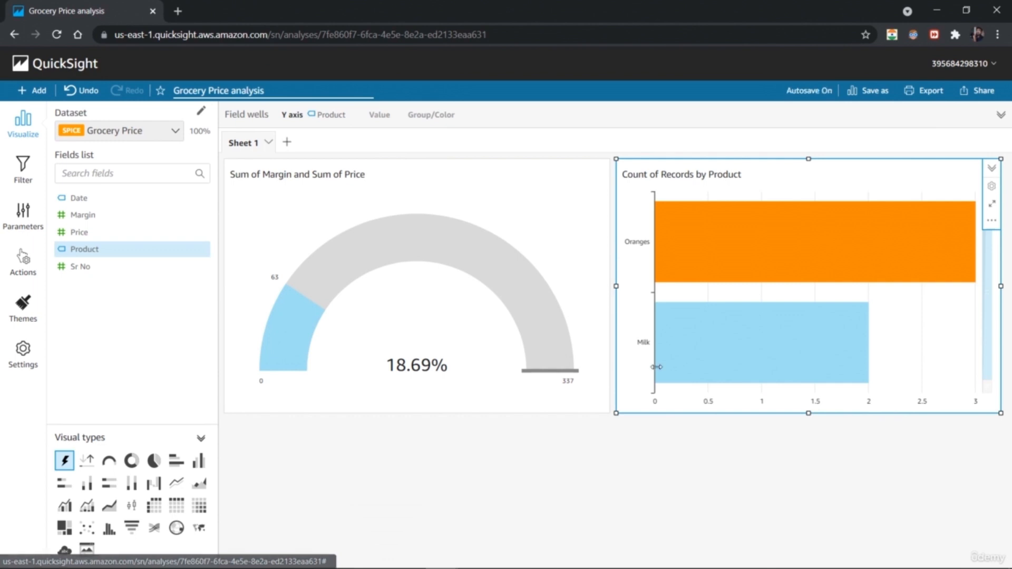
pyautogui.click(765, 505)
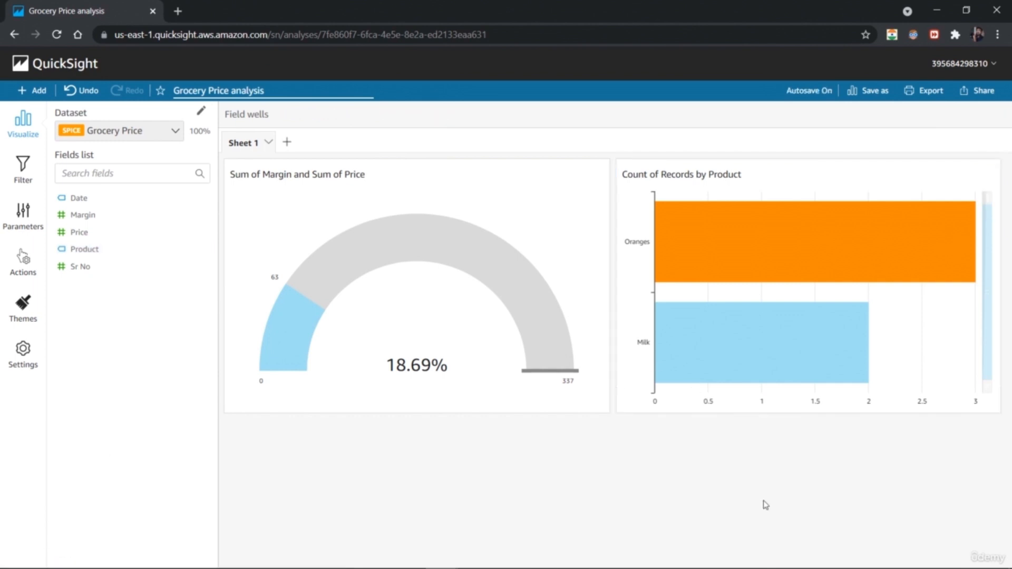
# Recolor the Oranges bar in a lighter orange and select the gauge chart
pyautogui.click(801, 253)
pyautogui.click(843, 316)
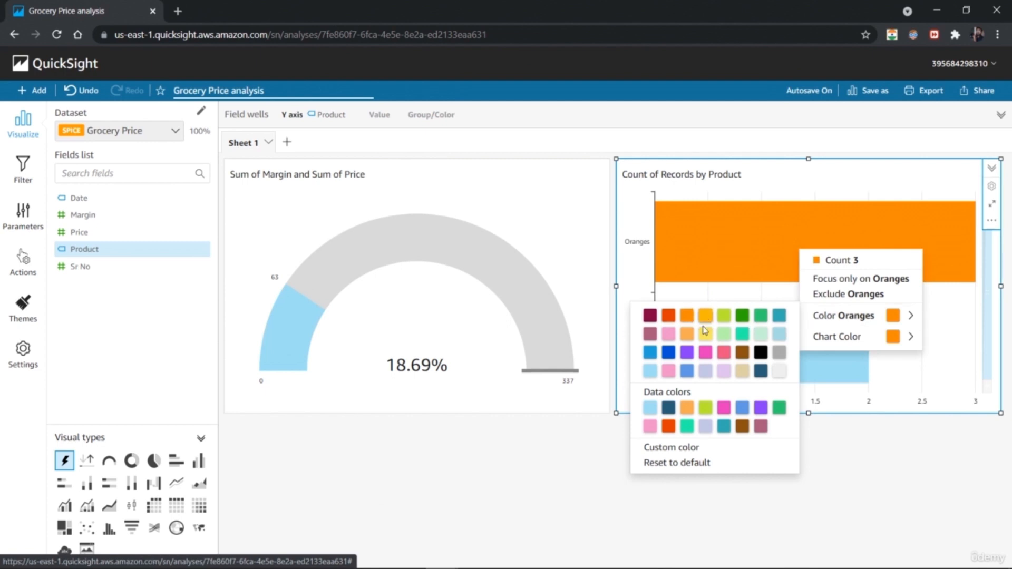
pyautogui.click(687, 334)
pyautogui.click(639, 518)
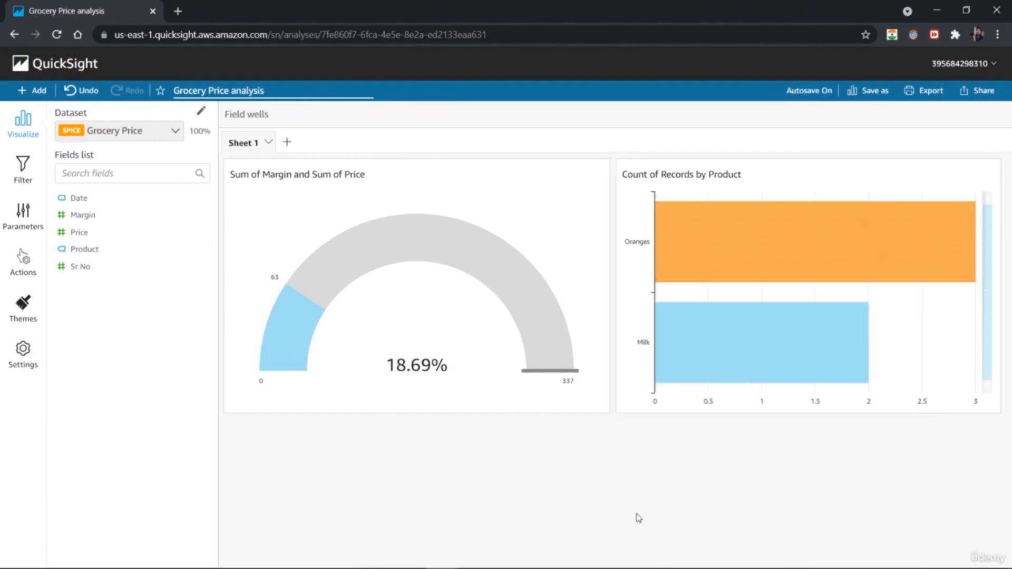
pyautogui.click(574, 239)
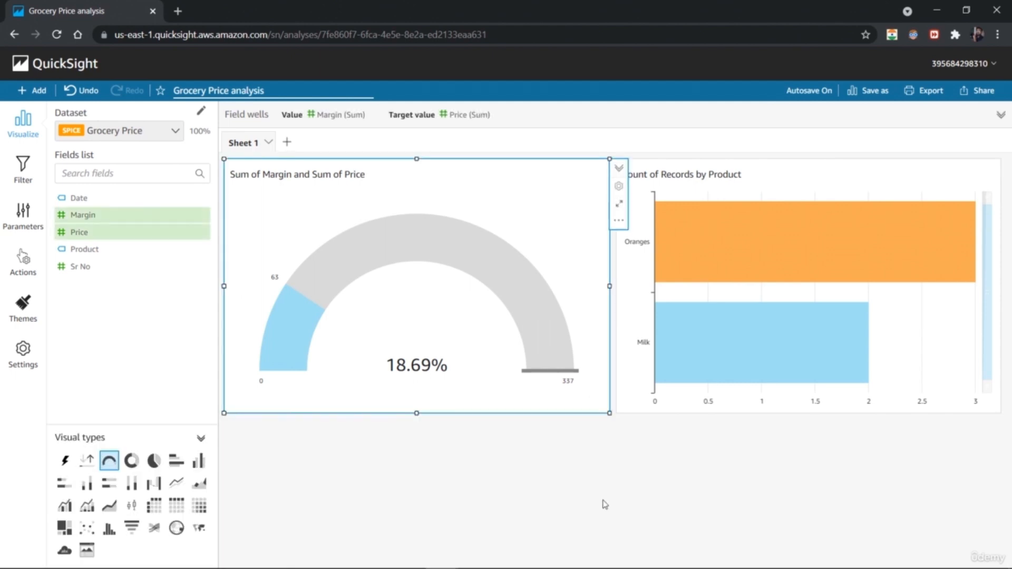
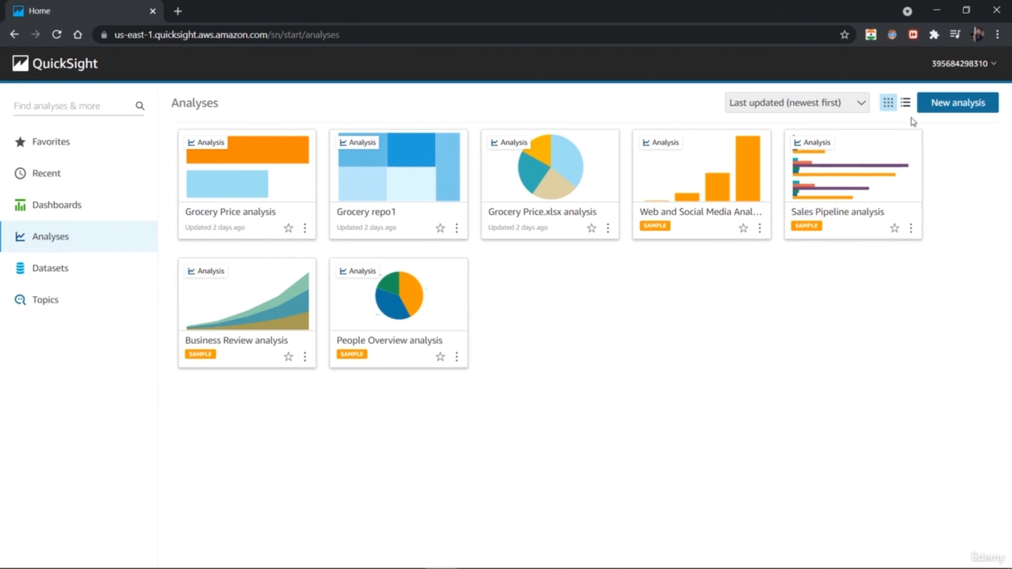
# Show the analyses as a list and begin a new analysis from a new dataset
pyautogui.click(905, 102)
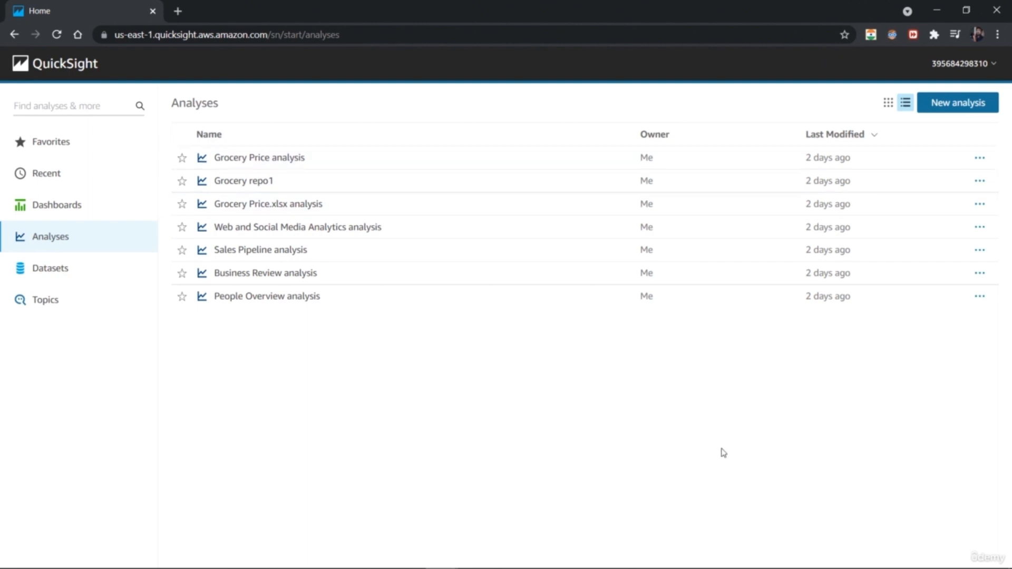
pyautogui.click(943, 109)
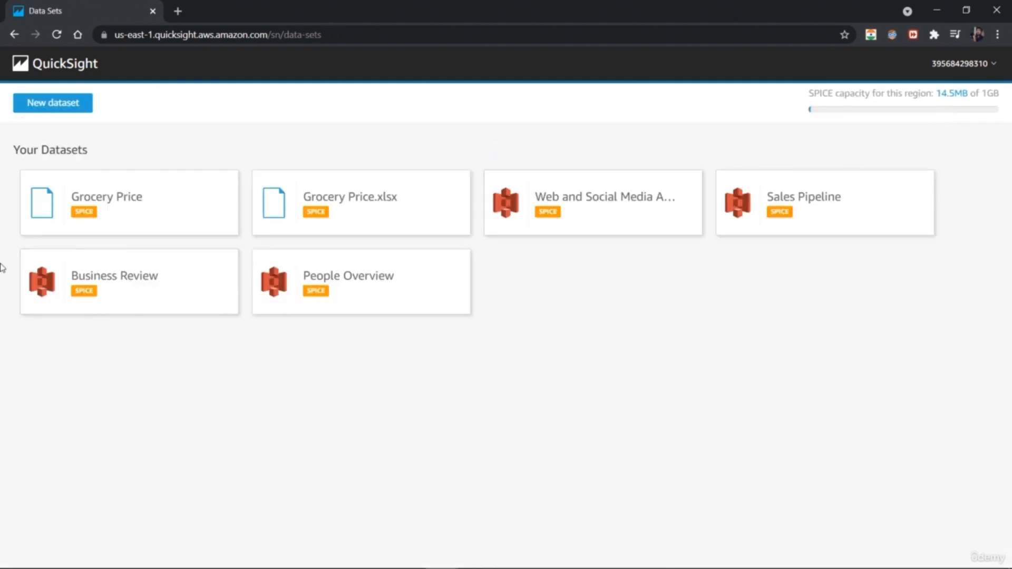
pyautogui.click(59, 117)
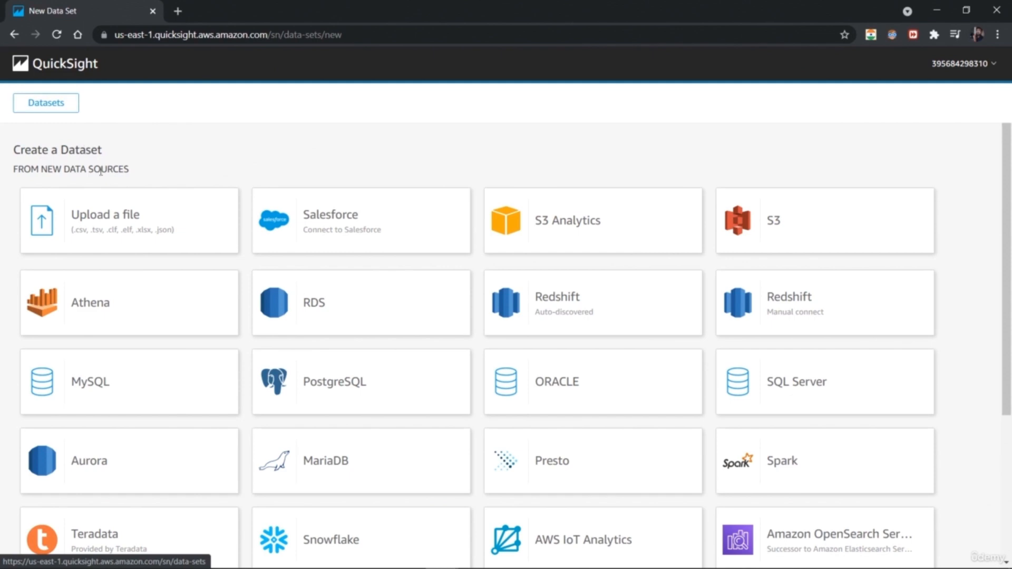
# Upload Billing2.xlsx, open its Sheet1 for editing and preview, and enlarge the dataset preview area
pyautogui.click(131, 217)
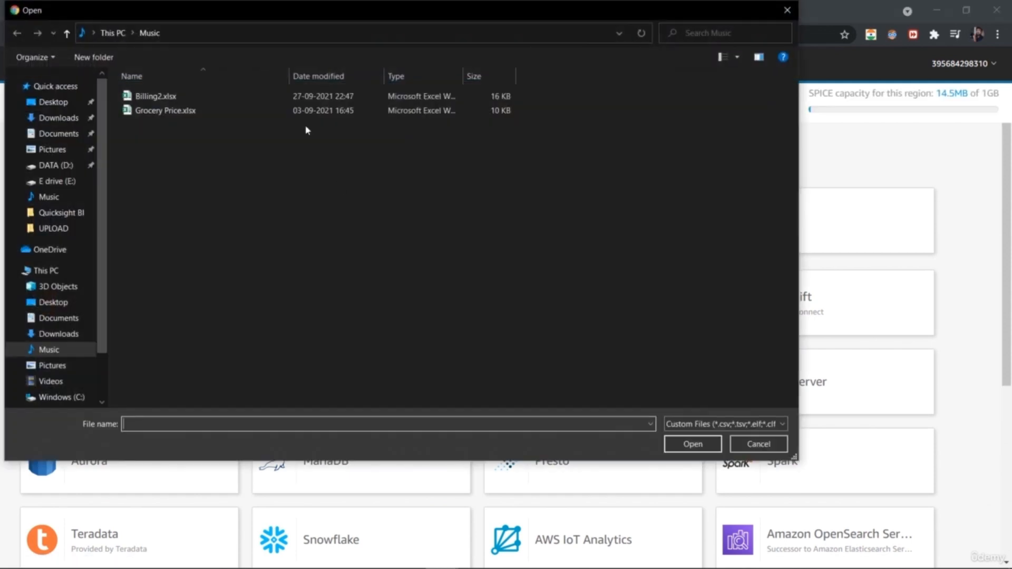
pyautogui.doubleClick(274, 101)
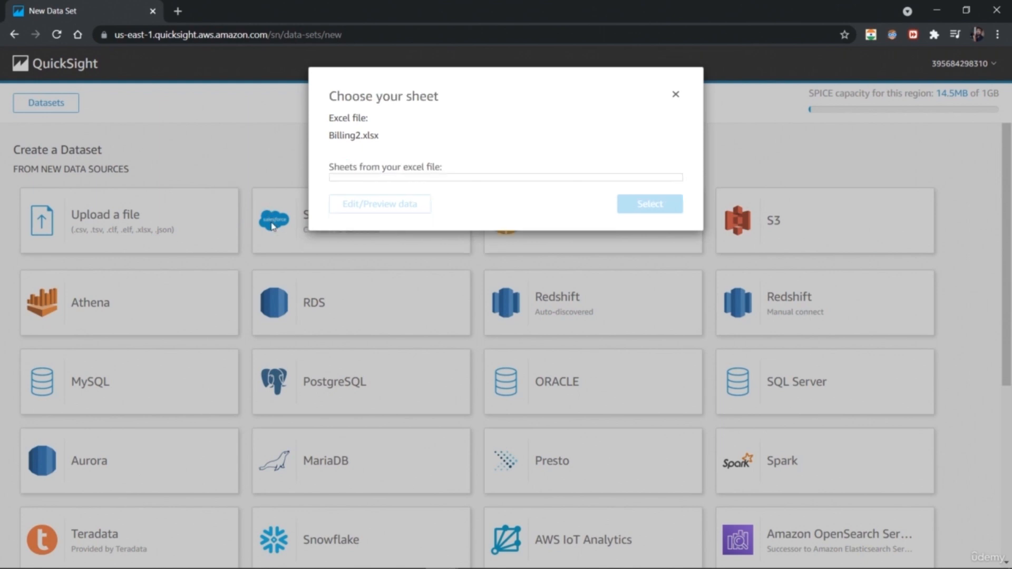
pyautogui.click(375, 196)
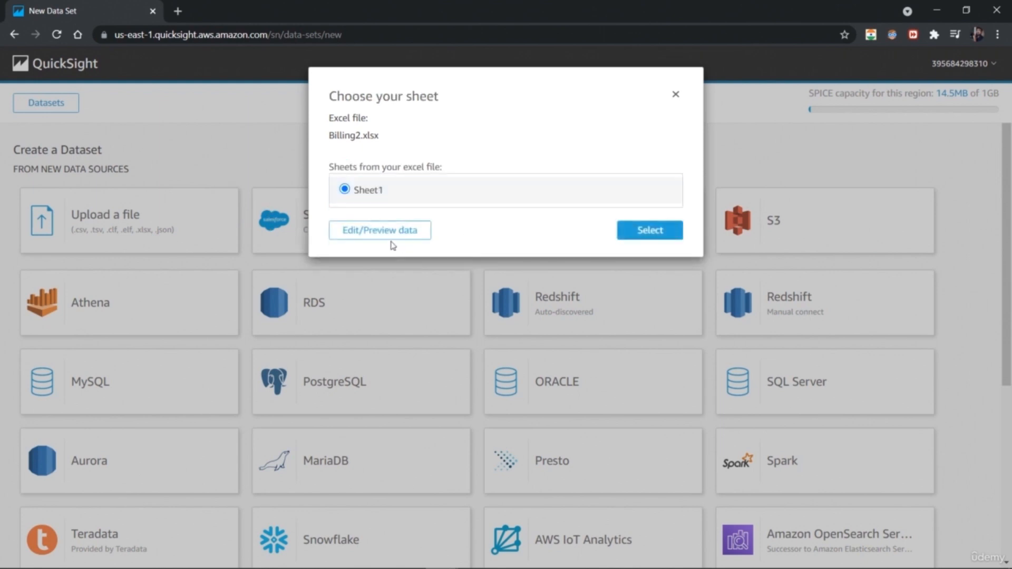
pyautogui.click(391, 235)
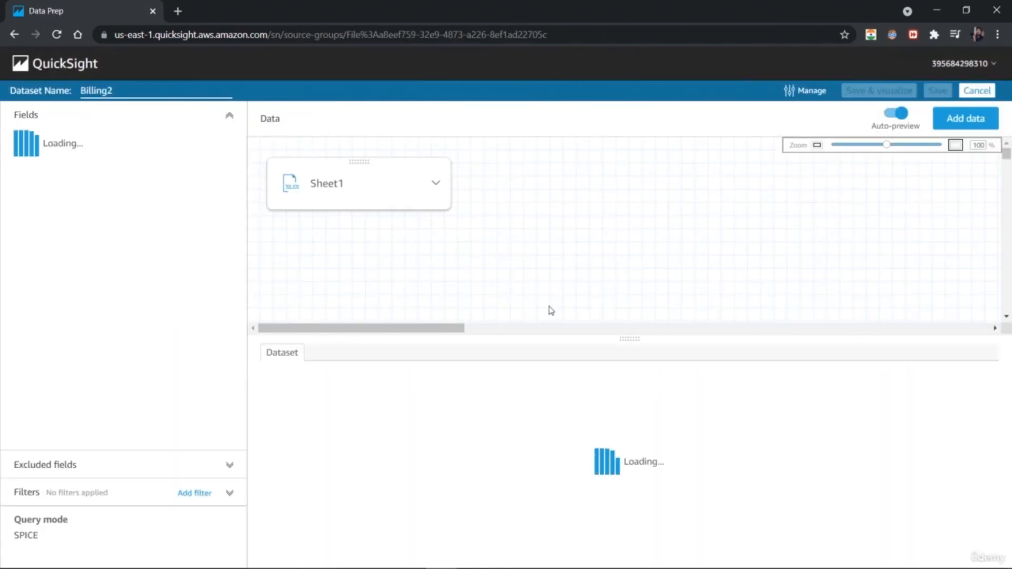
pyautogui.moveTo(564, 339); pyautogui.dragTo(569, 244)
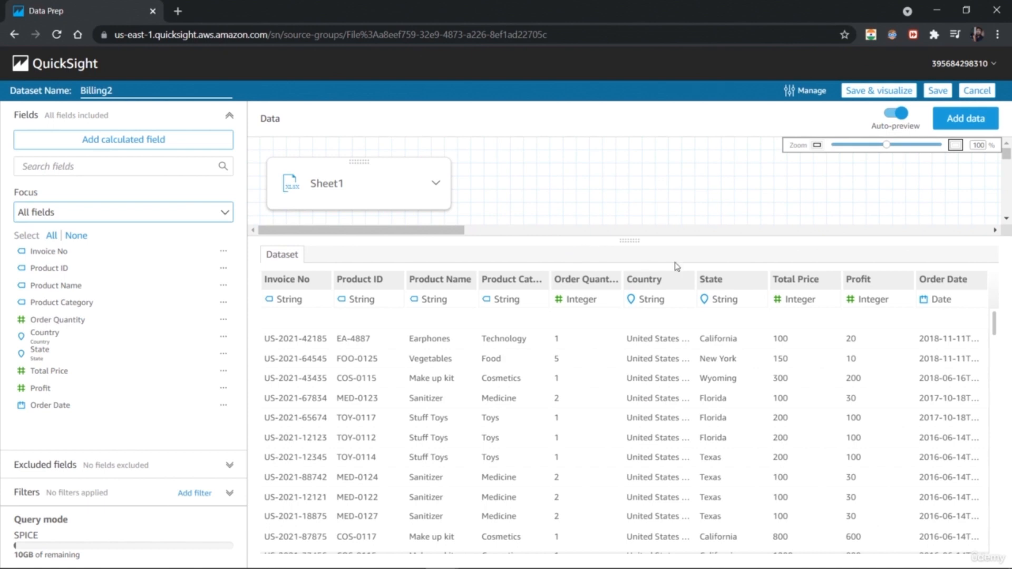
# Change the data type of both the Total Price and Profit fields to Decimal
pyautogui.click(797, 300)
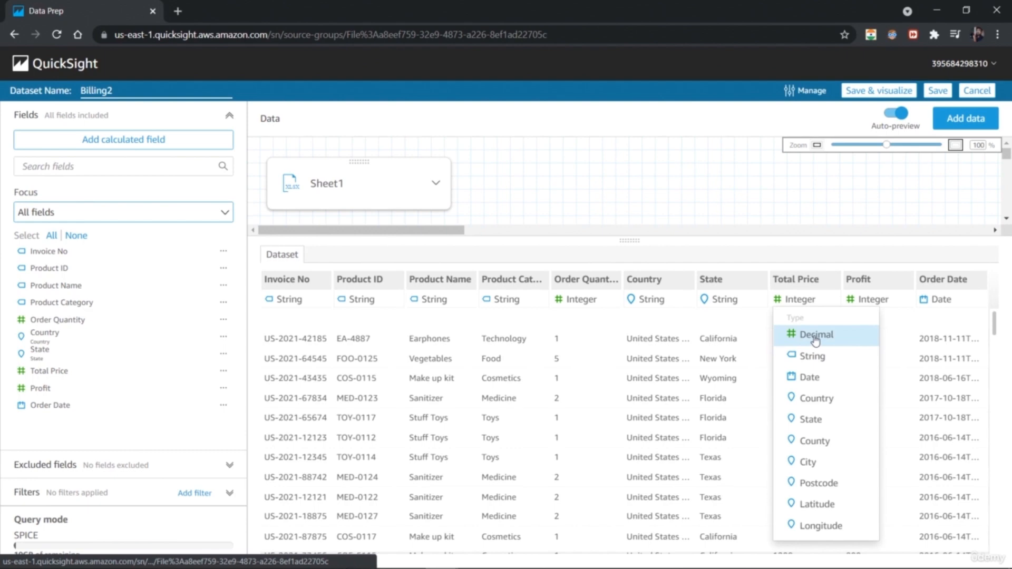
pyautogui.click(815, 337)
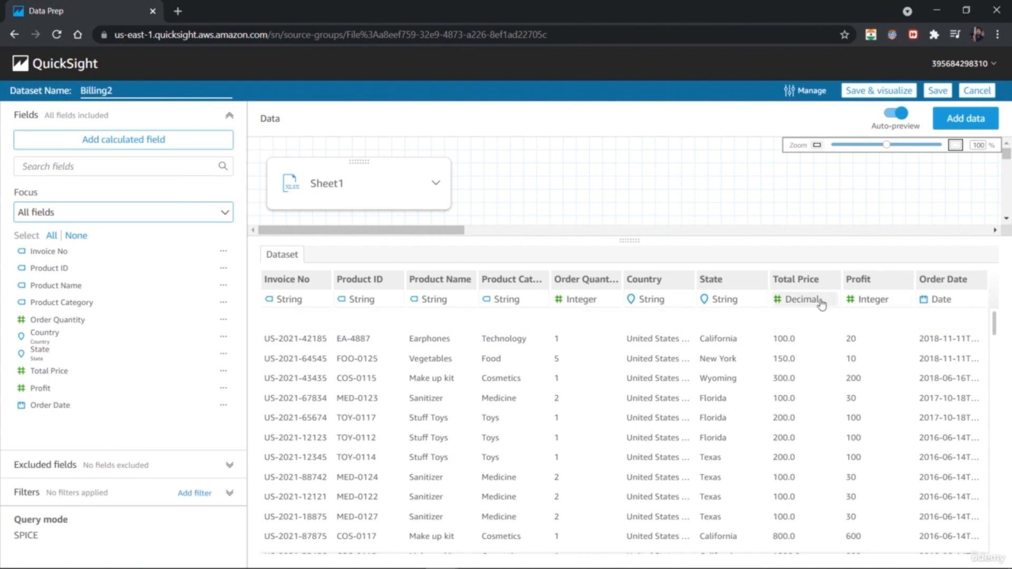
pyautogui.click(870, 300)
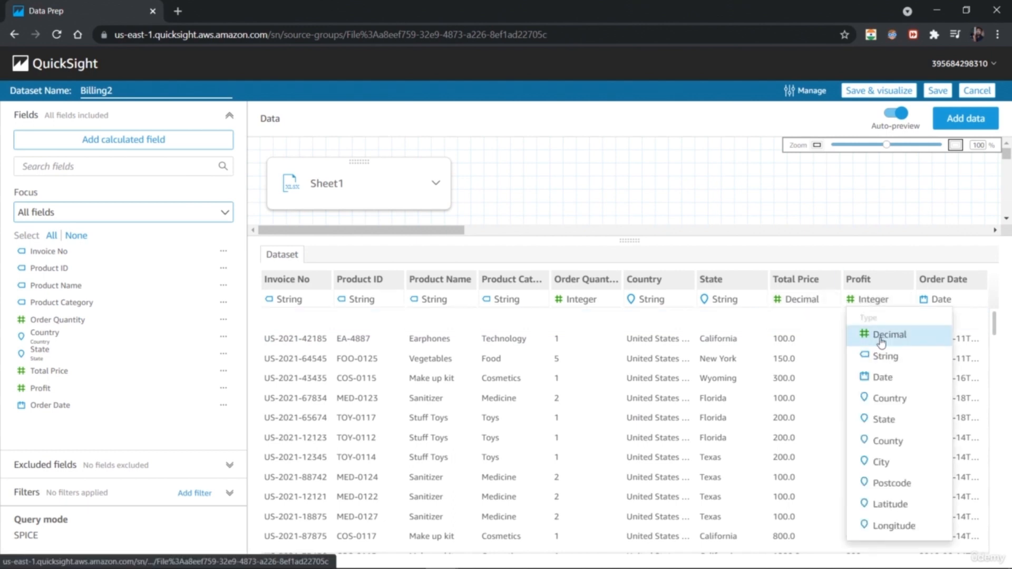
pyautogui.click(882, 338)
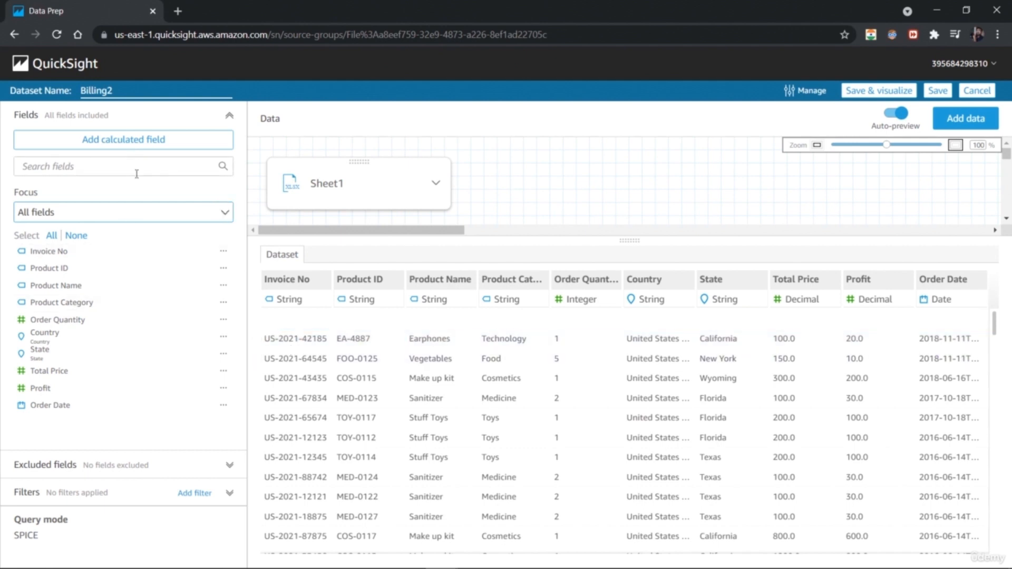
# Start a new calculated field in the Billing2 dataset with the formula ceil({Profit})
pyautogui.click(152, 148)
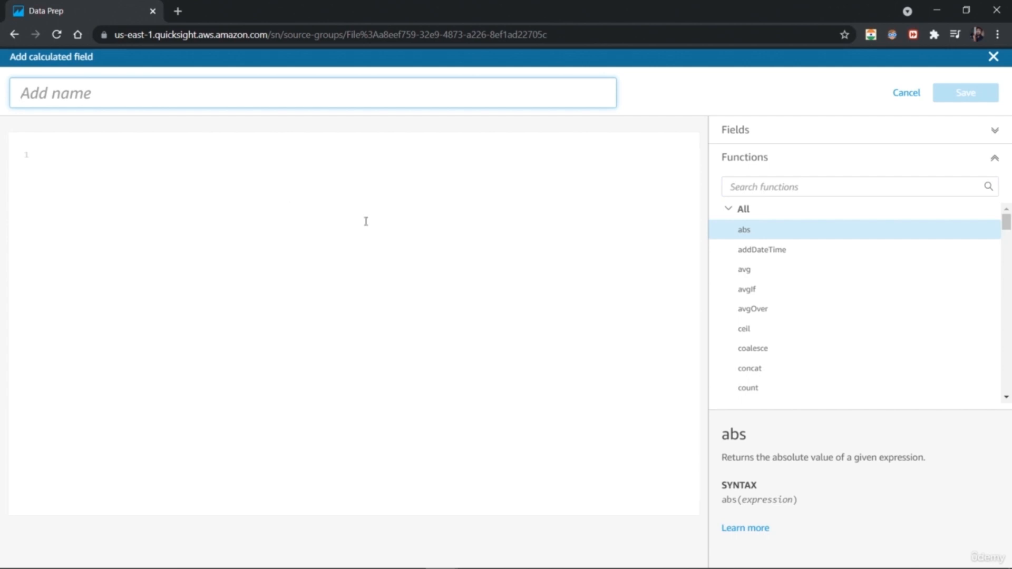
pyautogui.click(812, 335)
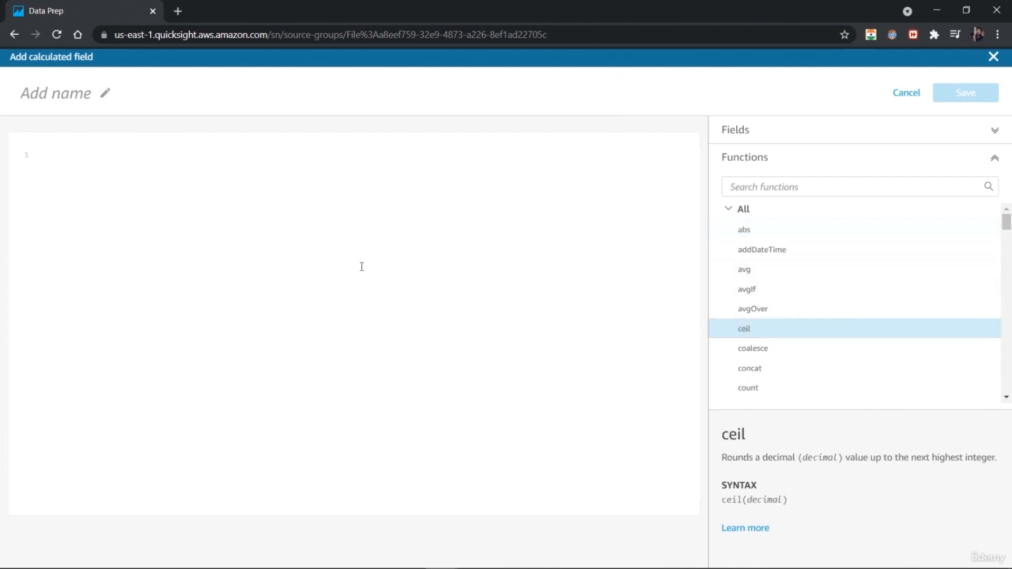
pyautogui.click(314, 225)
pyautogui.write('cei')
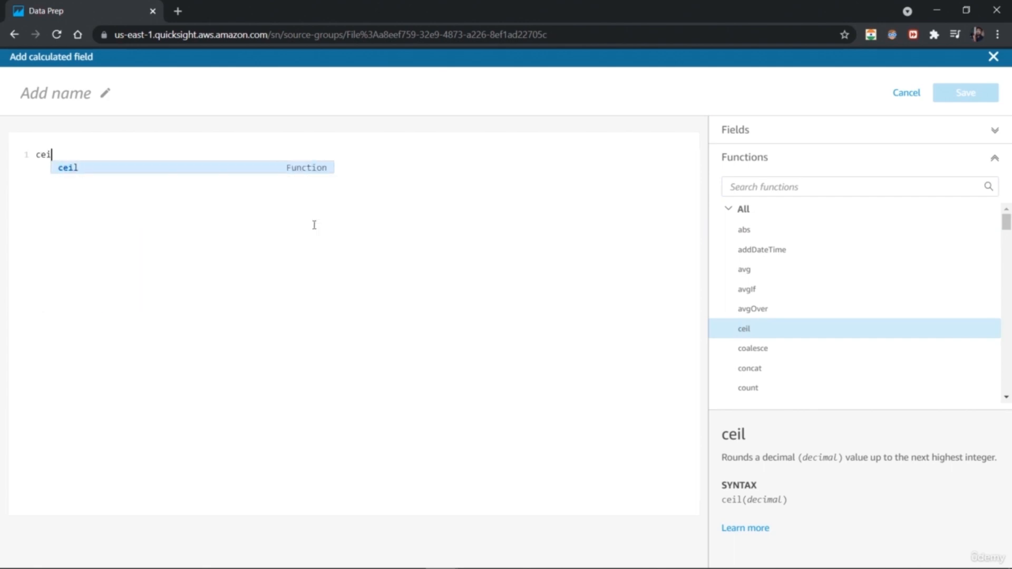
pyautogui.press('Return')
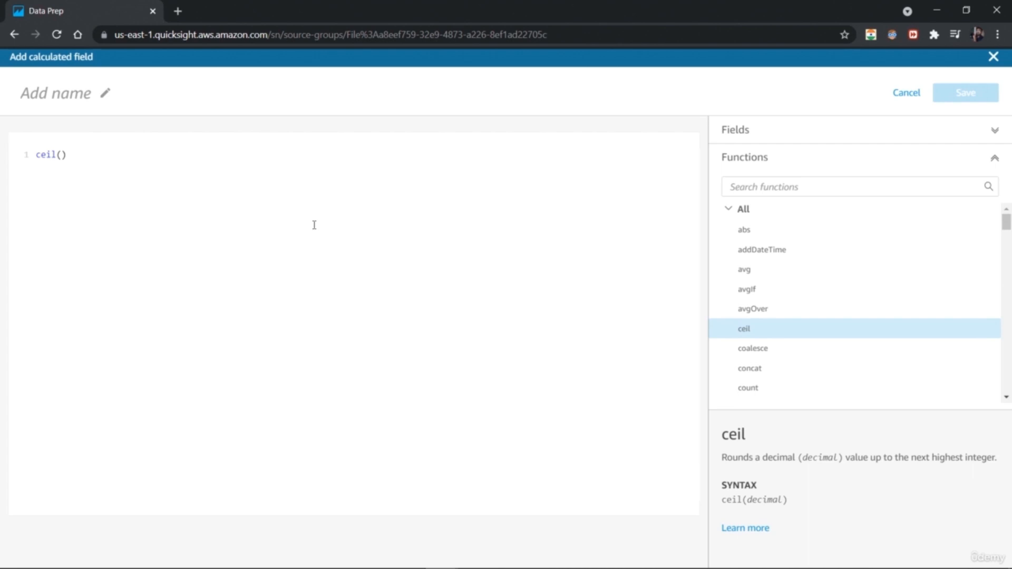
pyautogui.write('pro')
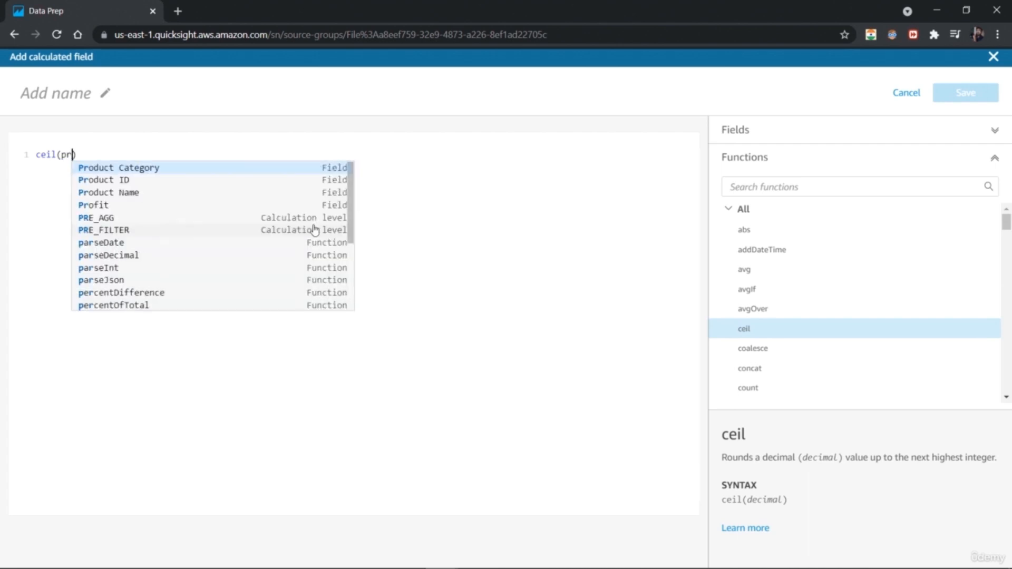
pyautogui.click(107, 205)
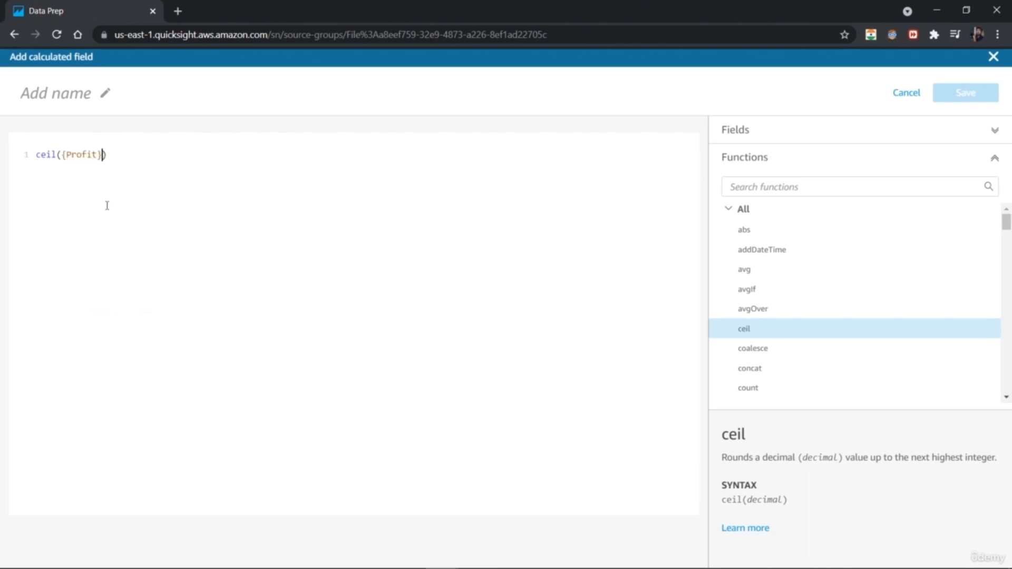
# Name the calculated field "Ceiling of Profit values" and save it
pyautogui.click(87, 93)
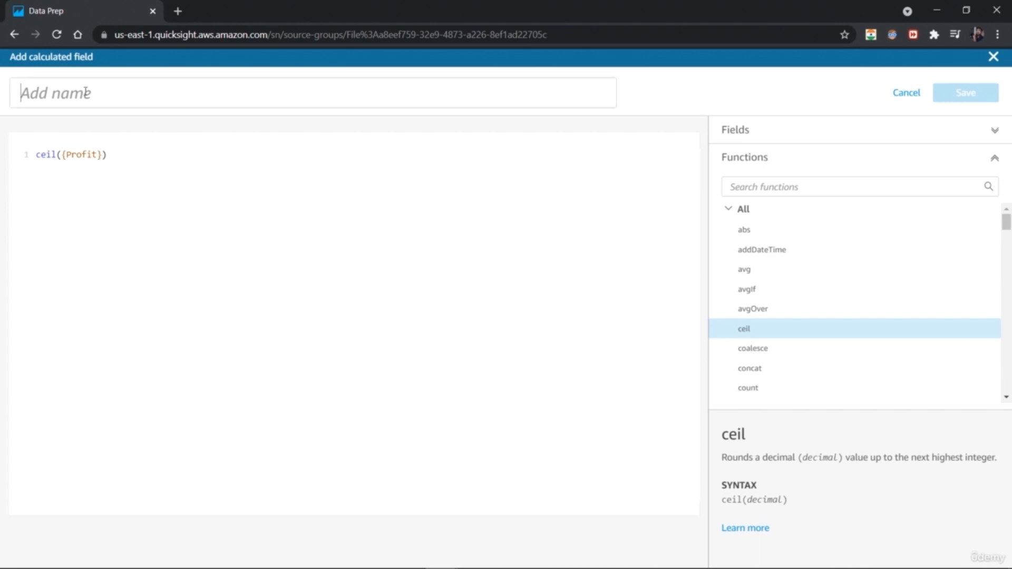
pyautogui.write('Cei')
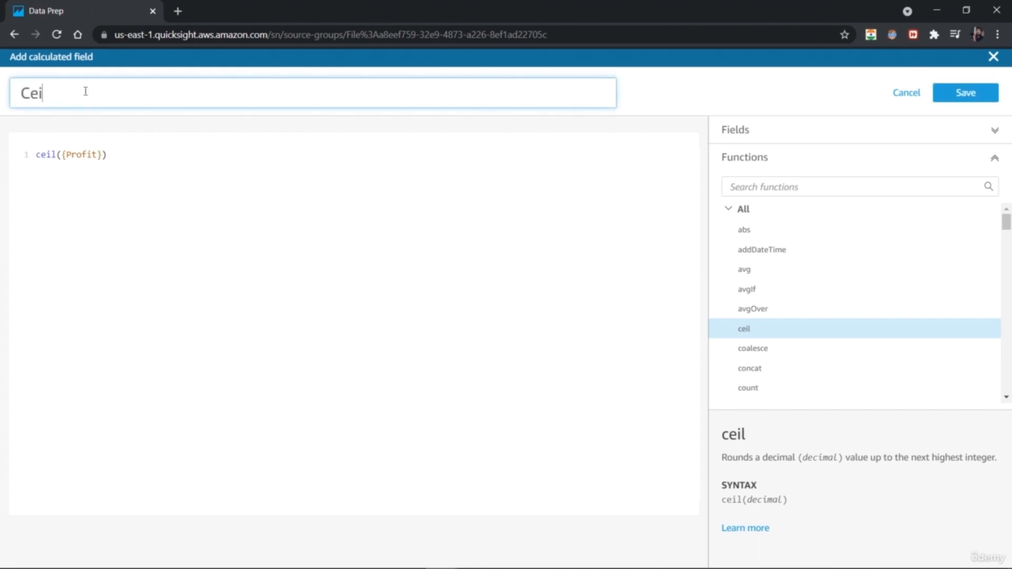
pyautogui.write('ling of Profit values')
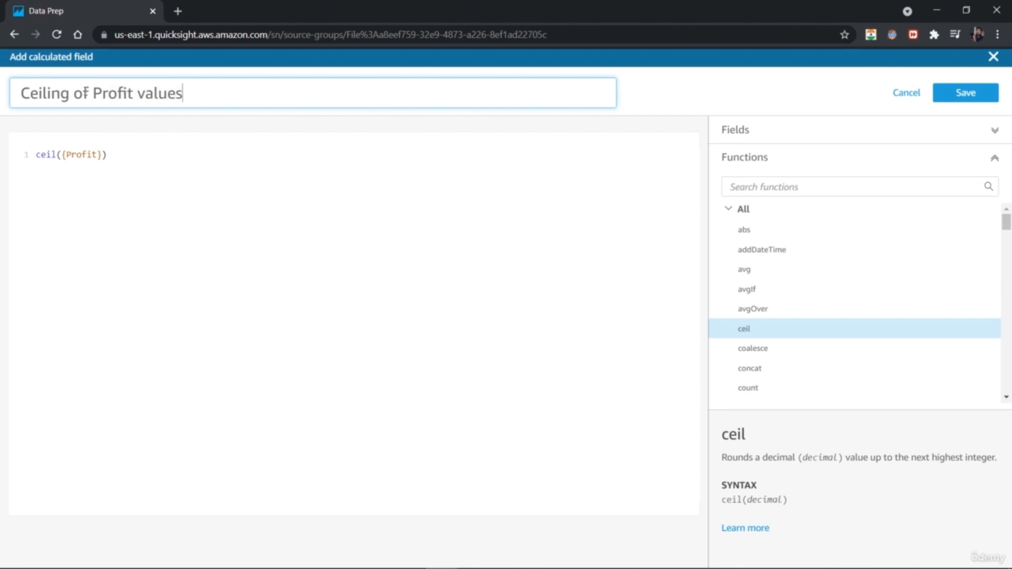
pyautogui.click(944, 98)
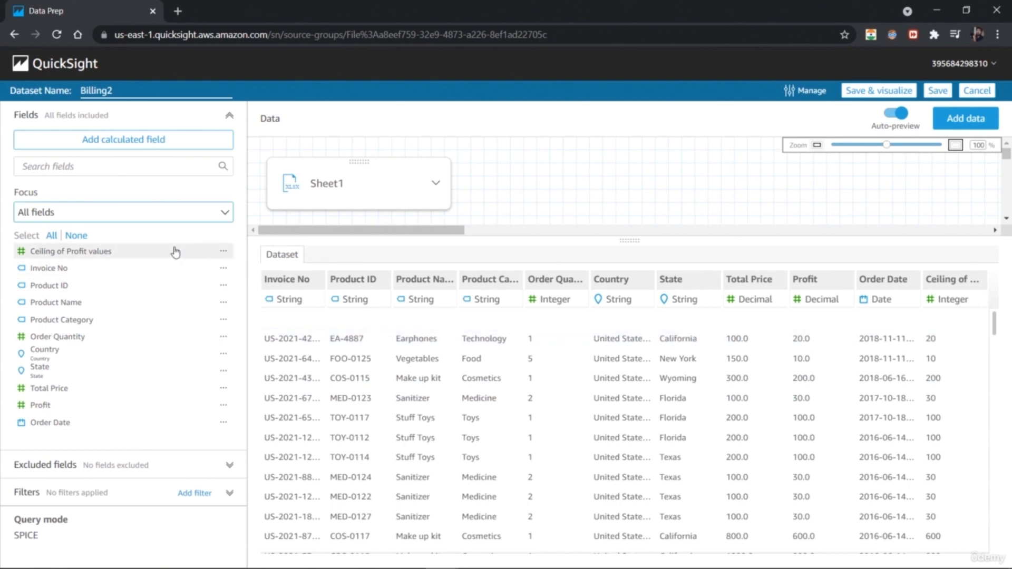
# Change the formula of Ceiling of Profit values to ceil({Profit}+1) and save it
pyautogui.click(222, 253)
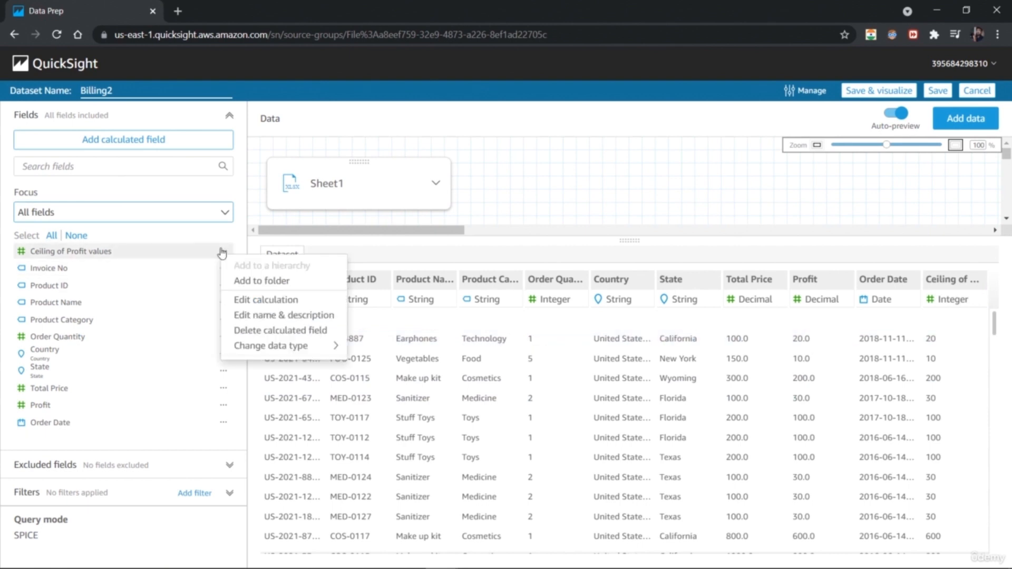
pyautogui.click(248, 299)
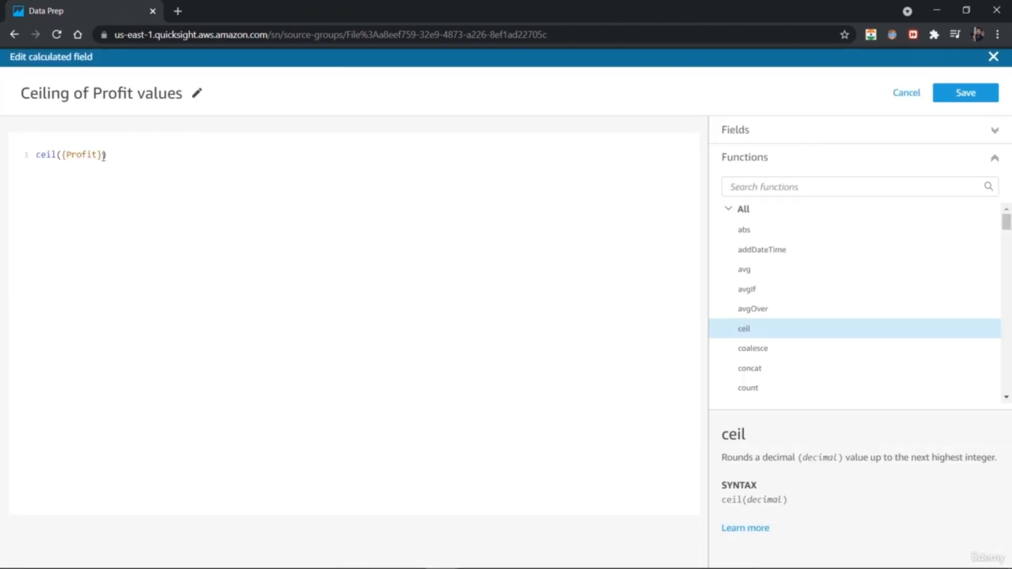
pyautogui.write('+1')
pyautogui.click(966, 93)
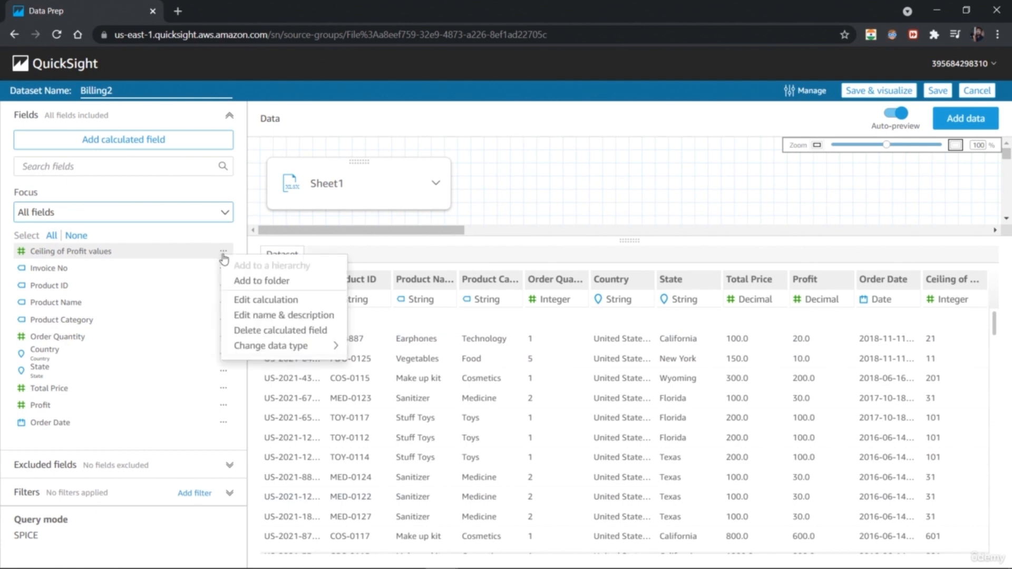
# Reopen the Ceiling of Profit values calculation for editing and rename the field "Tax from Profit"
pyautogui.click(246, 301)
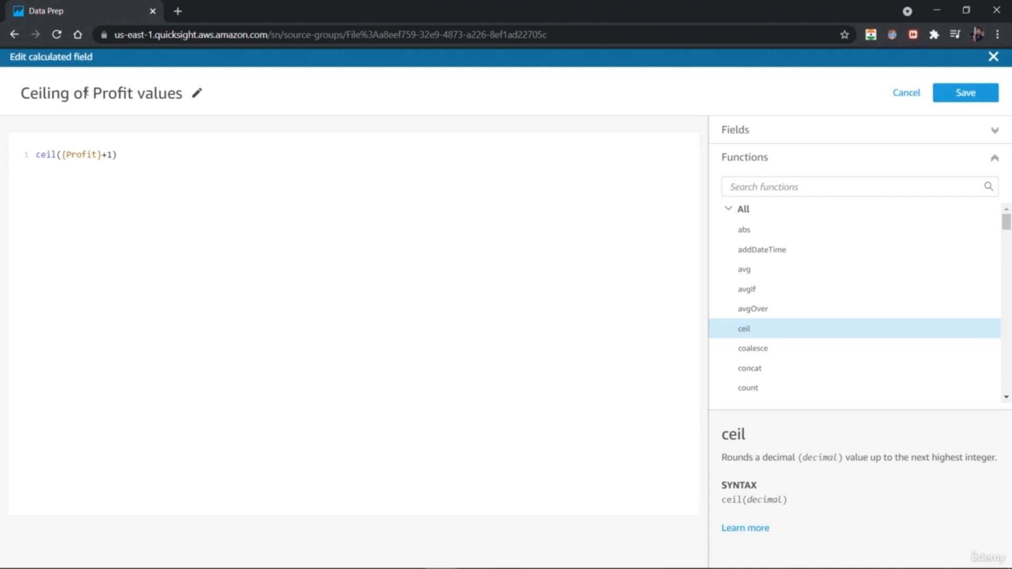
pyautogui.moveTo(86, 94); pyautogui.dragTo(11, 94)
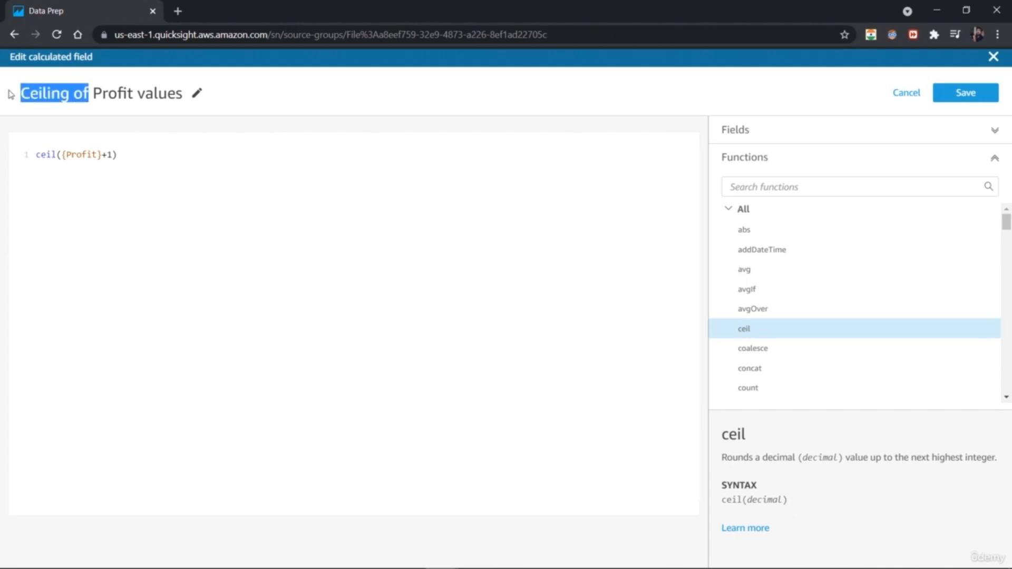
pyautogui.click(196, 93)
pyautogui.moveTo(84, 94); pyautogui.dragTo(17, 95)
pyautogui.press('Delete')
pyautogui.press('Delete')
pyautogui.write('Tax from')
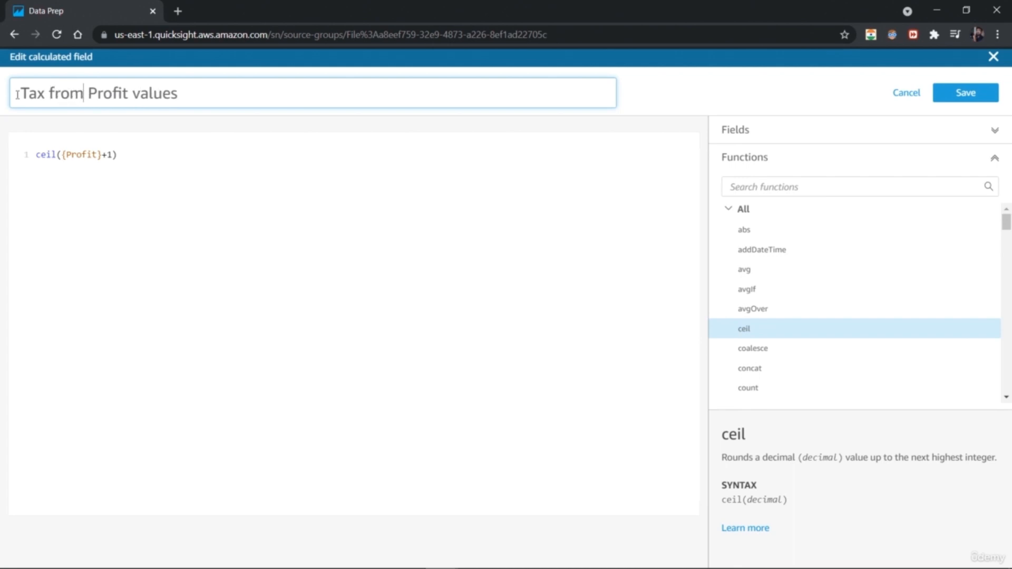
pyautogui.press('Right')
pyautogui.press('Right')
pyautogui.press('Right')
pyautogui.press('Right')
pyautogui.press('Right')
pyautogui.press('Right')
pyautogui.press('Right')
pyautogui.press('Right')
pyautogui.press('Right')
pyautogui.press('Right')
pyautogui.press('Right')
pyautogui.press('Right')
pyautogui.press('Right')
pyautogui.press('BackSpace')
pyautogui.press('BackSpace')
pyautogui.press('BackSpace')
pyautogui.press('BackSpace')
pyautogui.press('BackSpace')
pyautogui.press('BackSpace')
# Replace the +1 in the formula with a division by 10, giving ceil({Profit}/10)
pyautogui.click(138, 156)
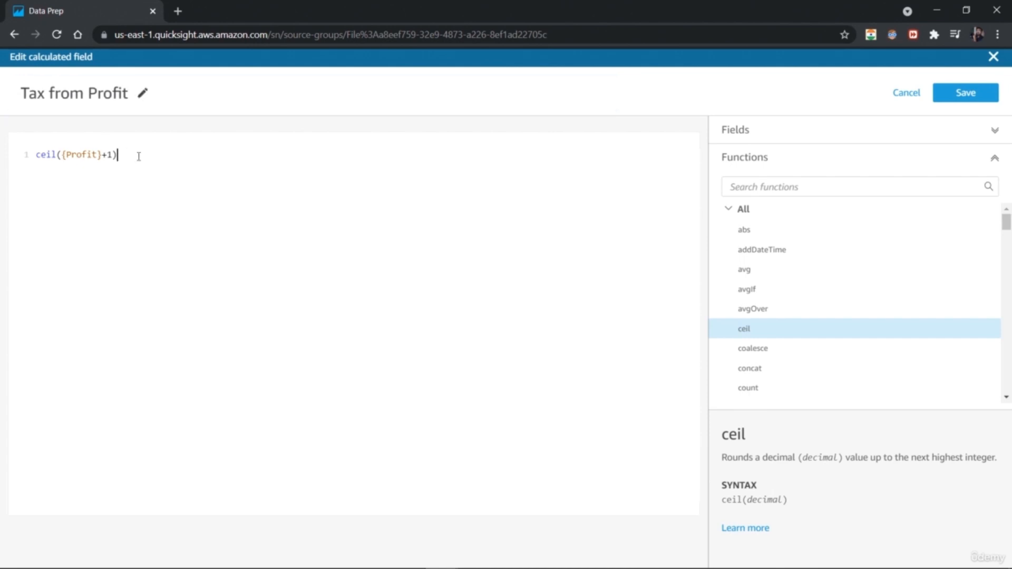
pyautogui.click(112, 153)
pyautogui.press('BackSpace')
pyautogui.press('BackSpace')
pyautogui.write('/10')
pyautogui.click(140, 94)
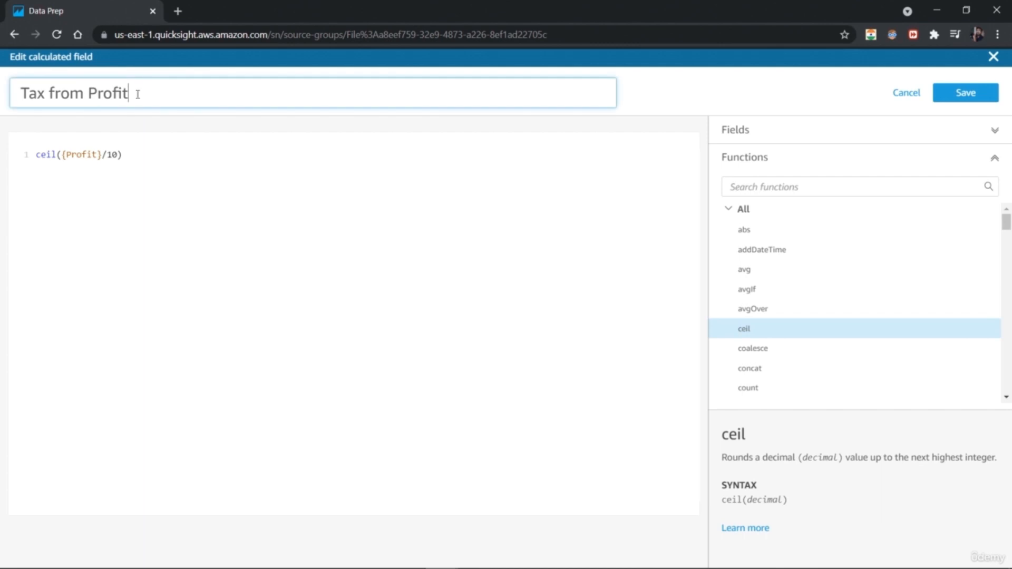
pyautogui.write('(')
pyautogui.write('10')
pyautogui.press('BackSpace')
pyautogui.press('BackSpace')
pyautogui.press('BackSpace')
pyautogui.write('10%')
pyautogui.press('BackSpace')
pyautogui.press('BackSpace')
pyautogui.press('BackSpace')
pyautogui.press('BackSpace')
pyautogui.click(234, 231)
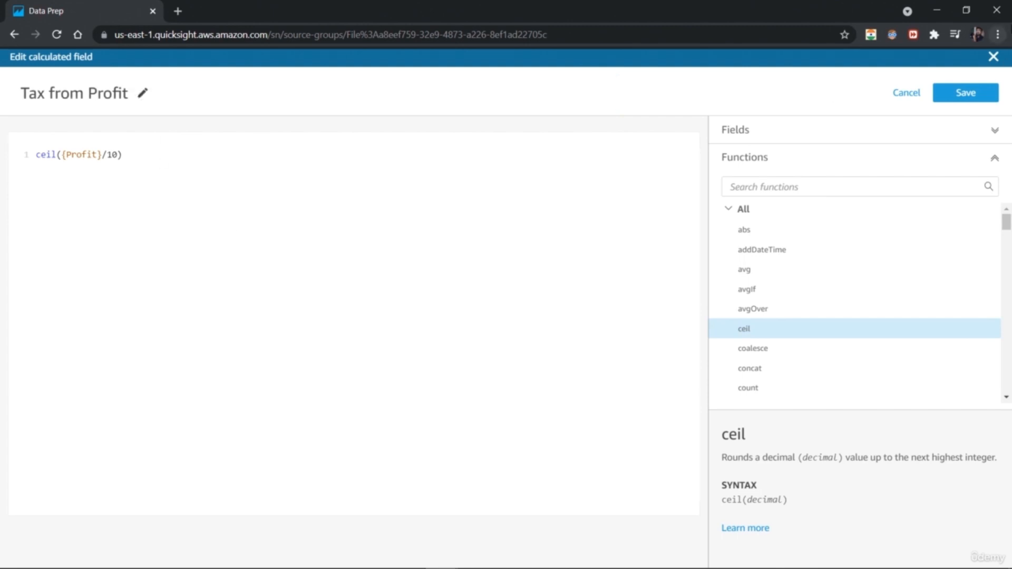
# Save the changes to the Tax from Profit calculated field
pyautogui.click(976, 96)
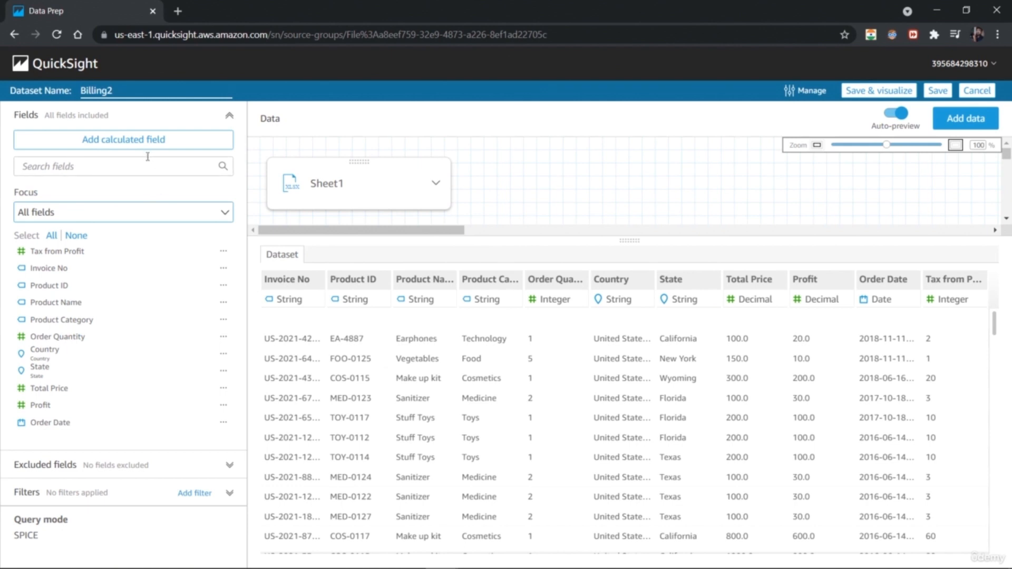
# Start another calculated field with the concat function and the formula concat({Product ID},{ },{Product Name})
pyautogui.click(132, 143)
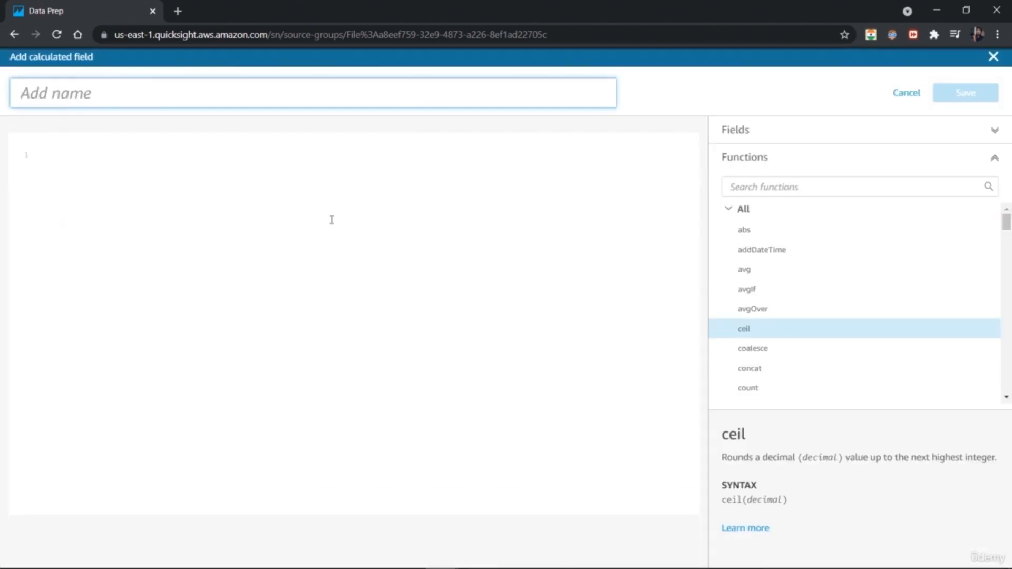
pyautogui.scroll(-3, 883, 350)
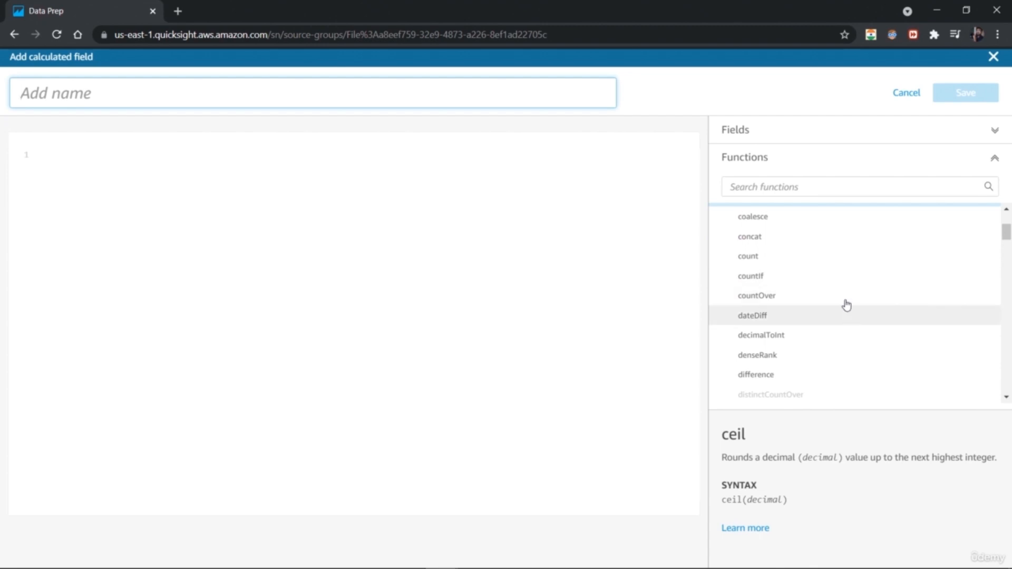
pyautogui.click(832, 238)
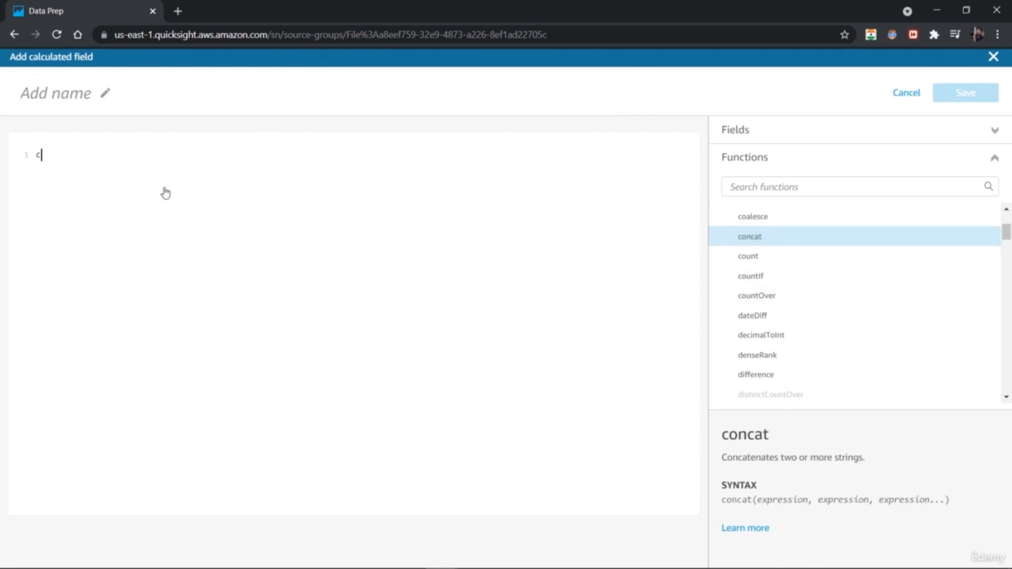
pyautogui.write('concat')
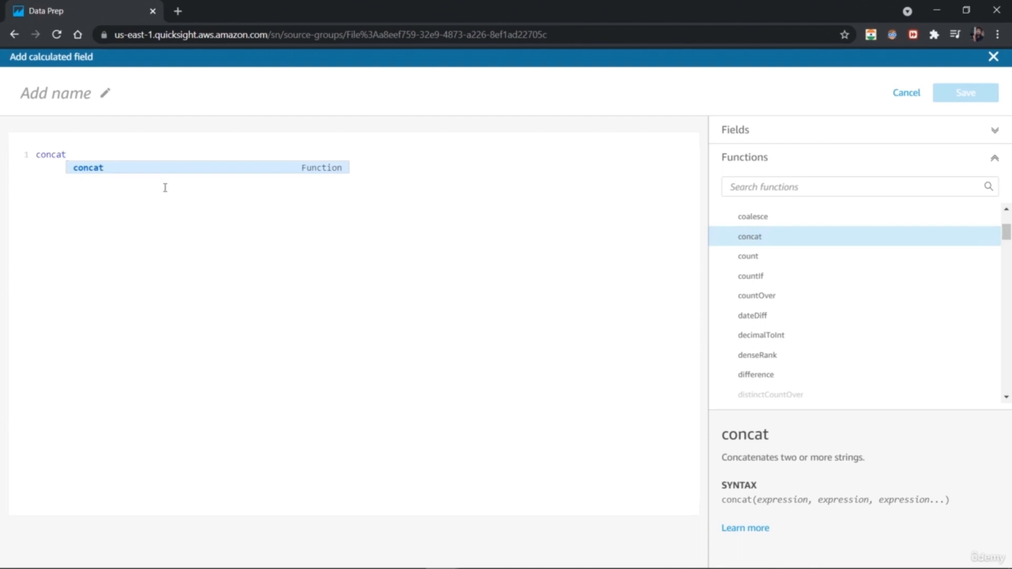
pyautogui.press('Return')
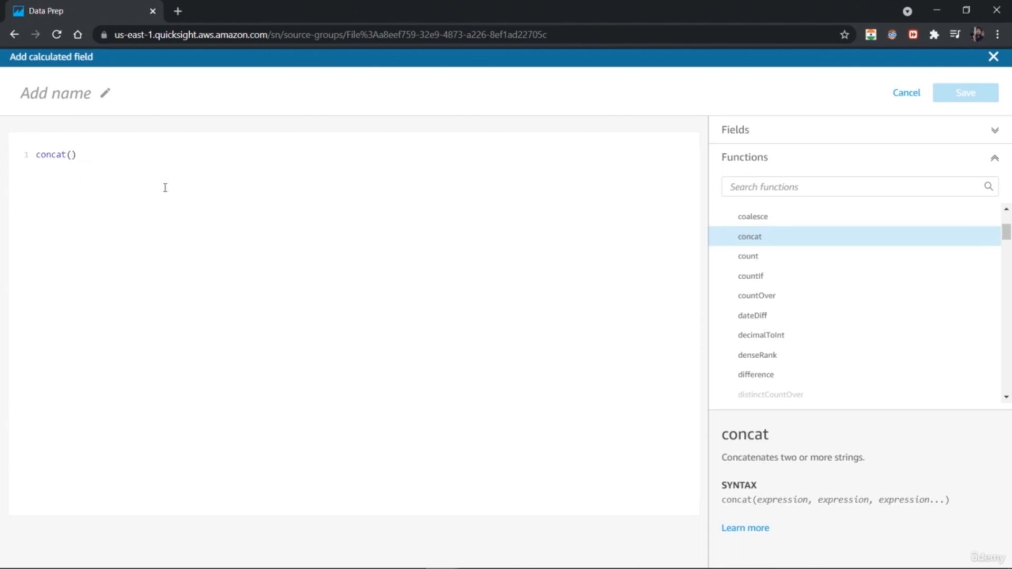
pyautogui.write('Produc')
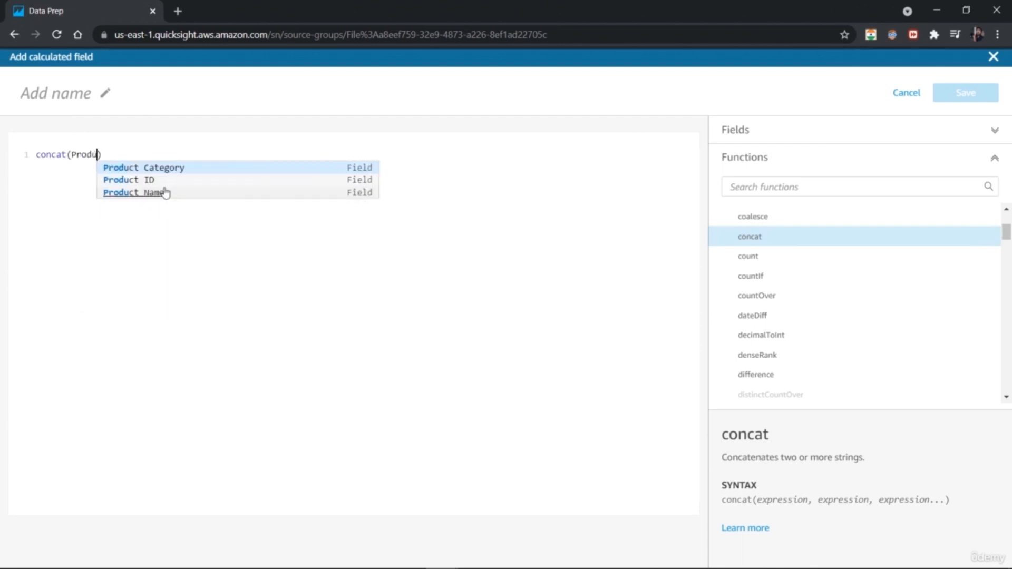
pyautogui.click(150, 177)
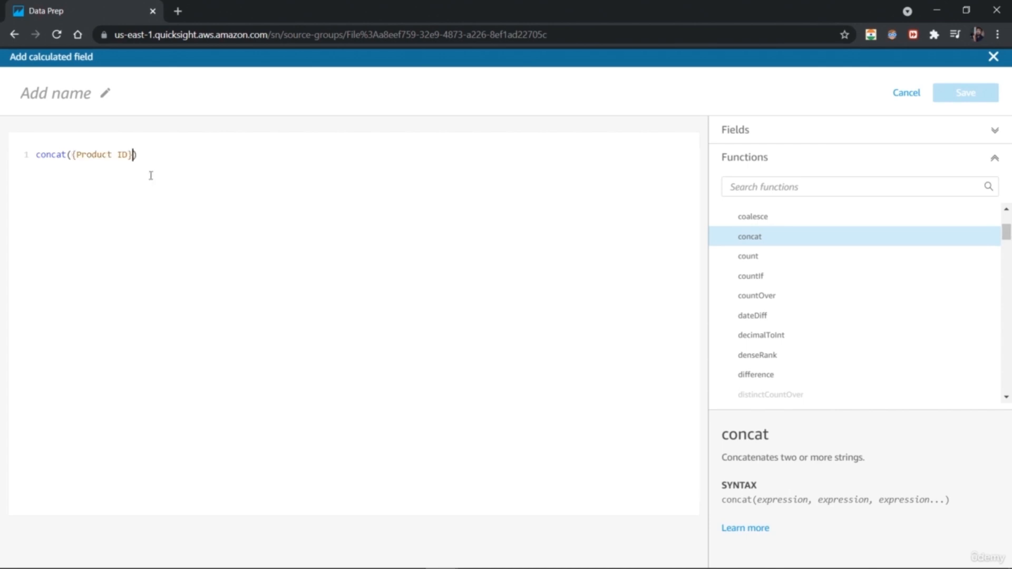
pyautogui.write(',{prod')
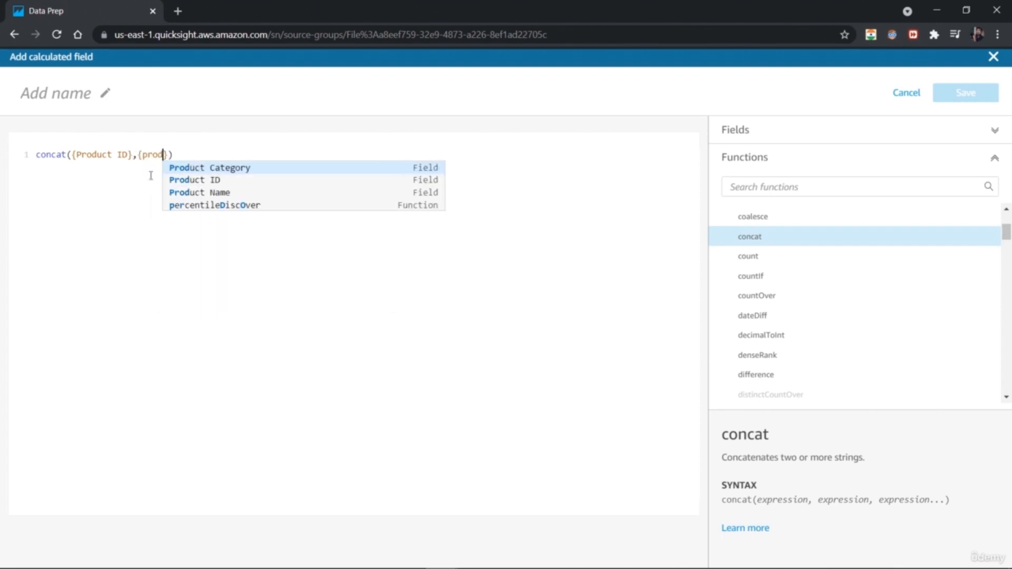
pyautogui.click(195, 192)
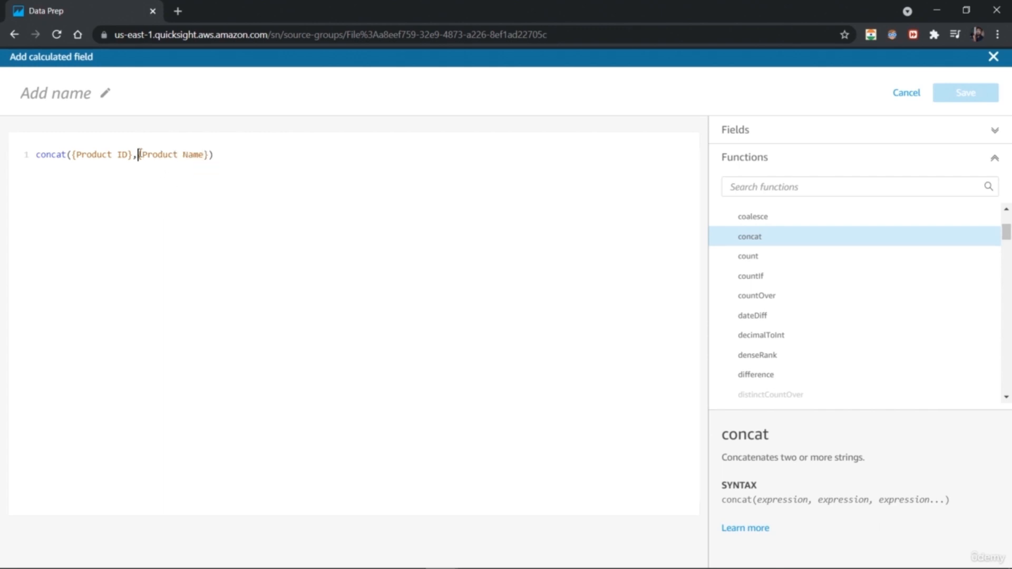
pyautogui.write('{ },{')
pyautogui.click(407, 255)
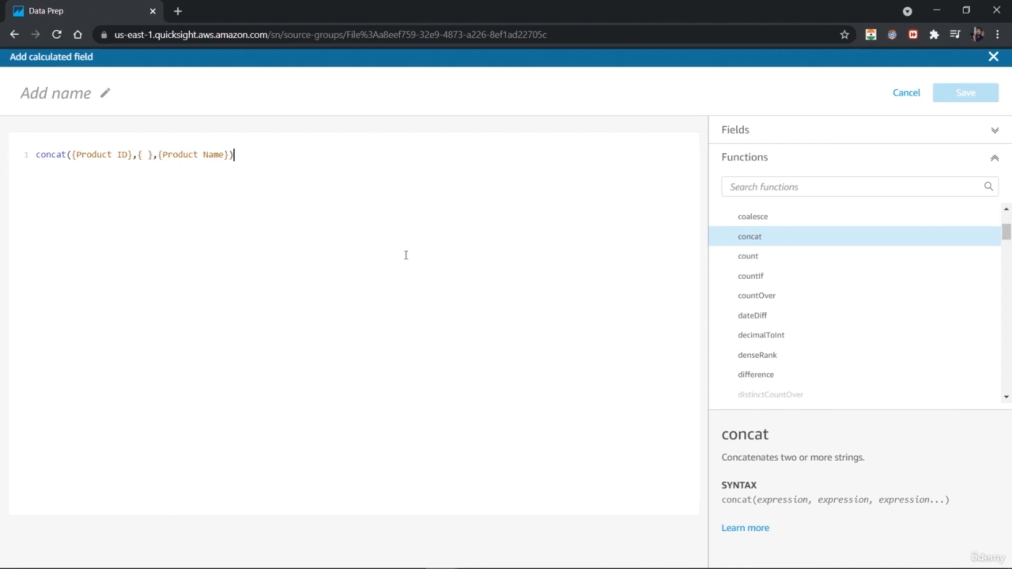
# Name the calculated field "Product Info" and try to save it
pyautogui.click(100, 95)
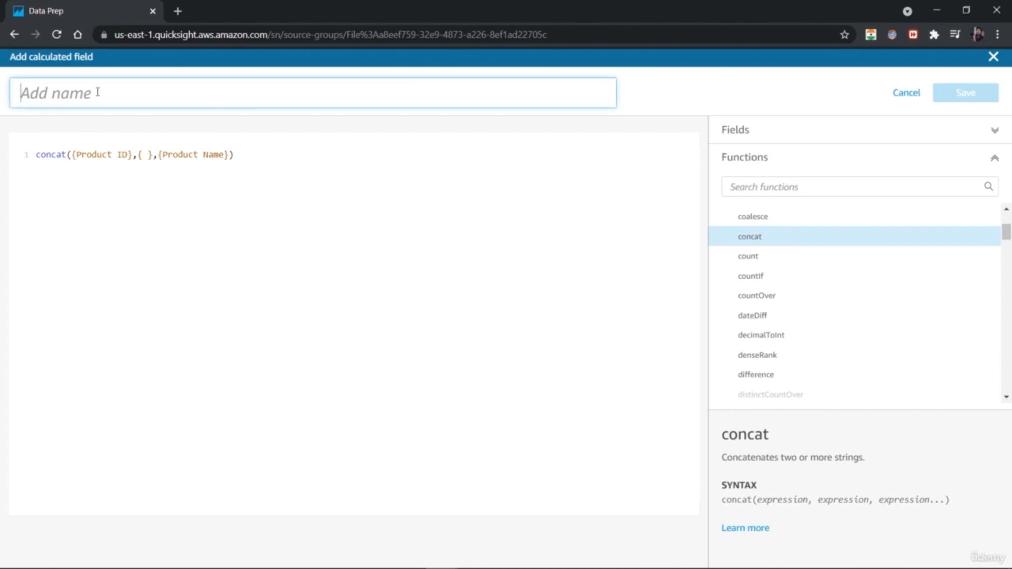
pyautogui.write('Prod')
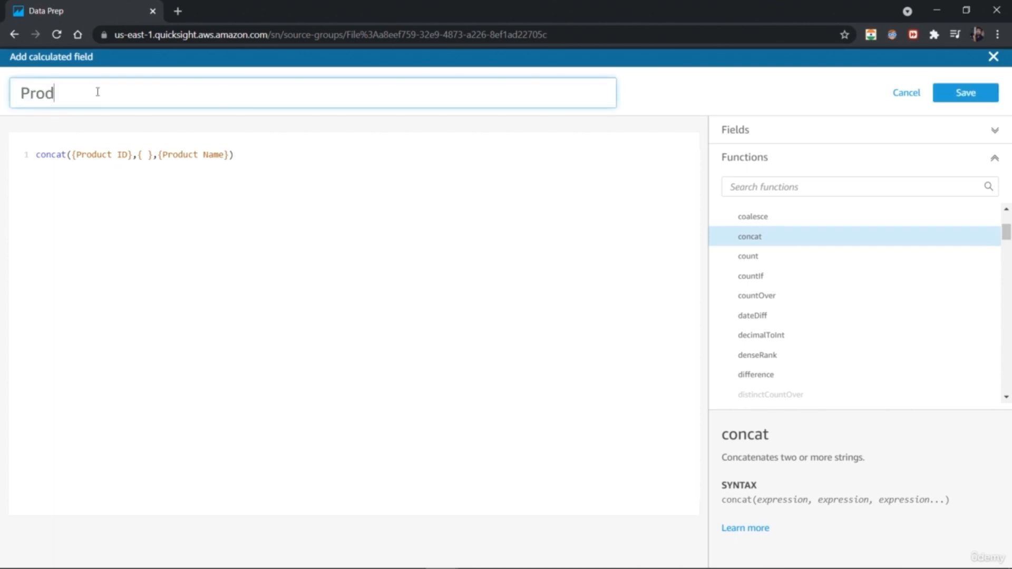
pyautogui.write('uct ')
pyautogui.write('Detail')
pyautogui.press('BackSpace')
pyautogui.press('BackSpace')
pyautogui.press('BackSpace')
pyautogui.press('BackSpace')
pyautogui.press('BackSpace')
pyautogui.press('BackSpace')
pyautogui.write('Info')
pyautogui.click(975, 95)
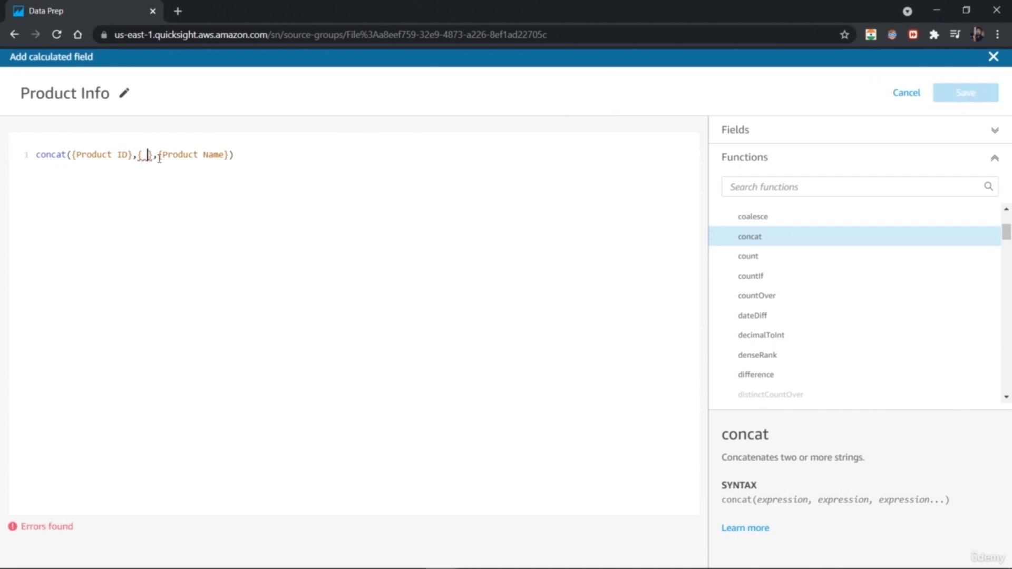
# Try to save the formula with empty braces {} as the middle argument, and again with {" "}
pyautogui.press('BackSpace')
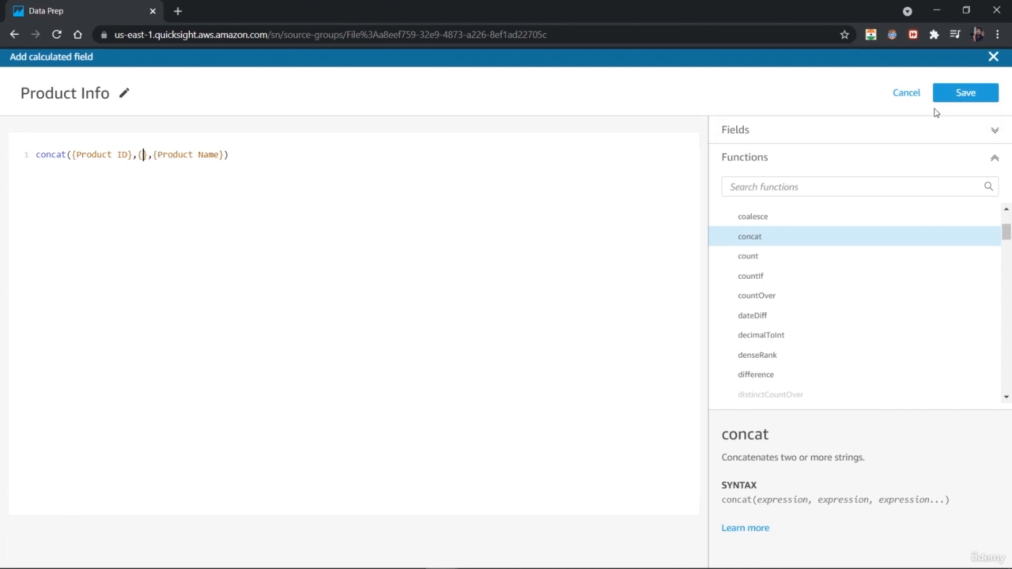
pyautogui.click(966, 103)
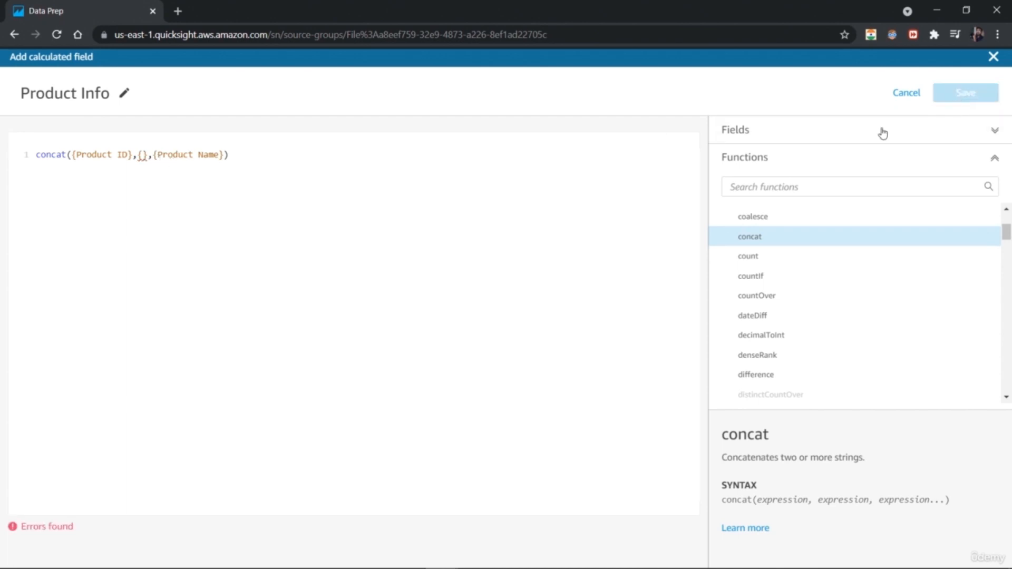
pyautogui.click(148, 155)
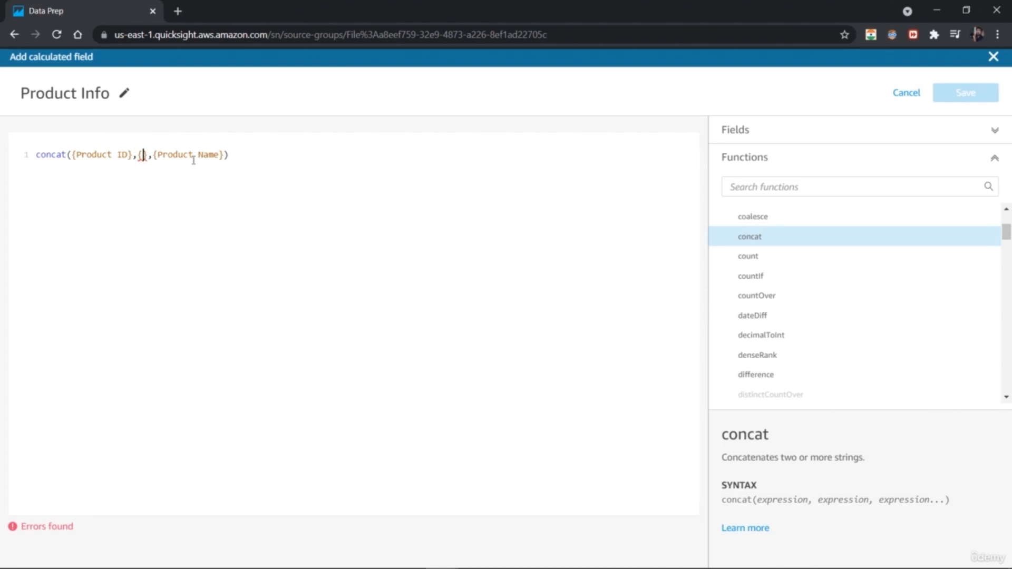
pyautogui.write('""')
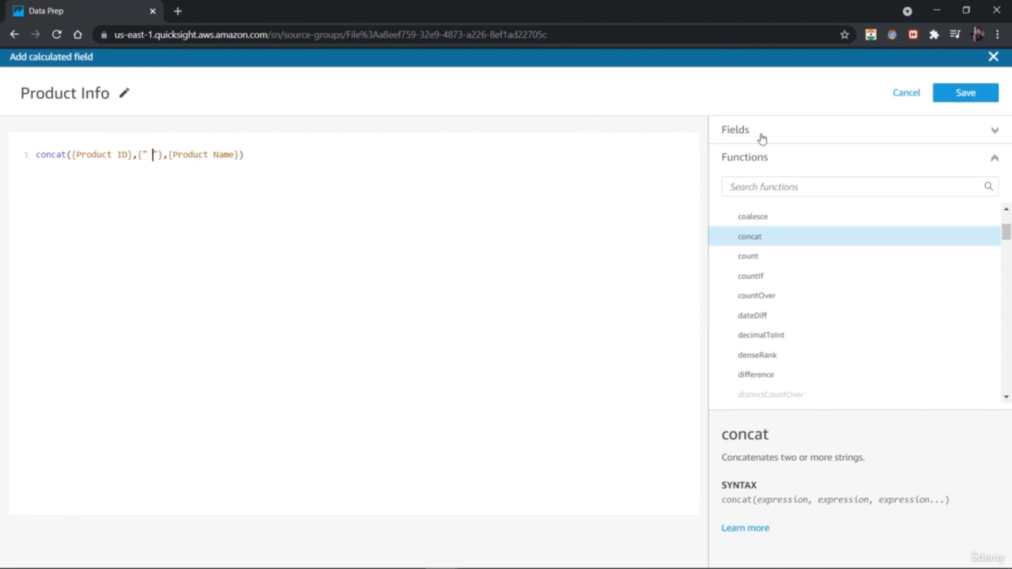
pyautogui.click(953, 98)
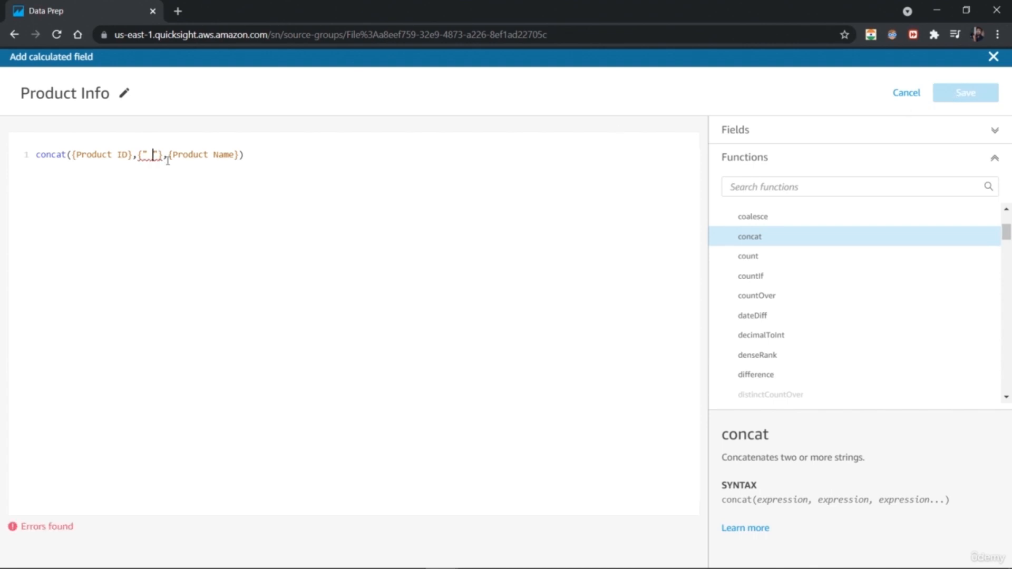
# Replace the middle argument with the Product Category field, giving concat({Product ID},{Product Category},{Product Name}), and save the calculated field
pyautogui.press('BackSpace')
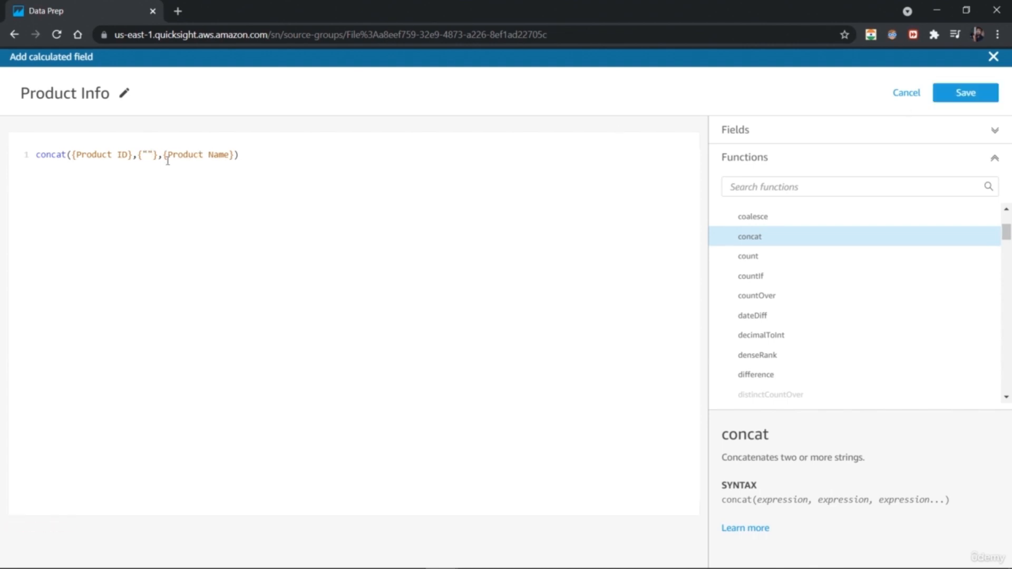
pyautogui.press('BackSpace')
pyautogui.press('Delete')
pyautogui.write('Pro')
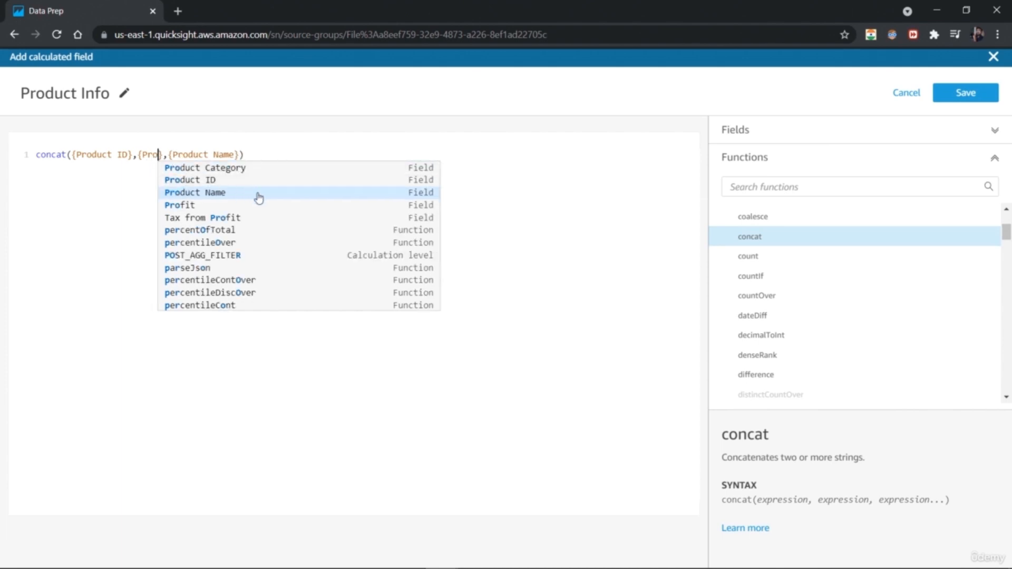
pyautogui.write('duc')
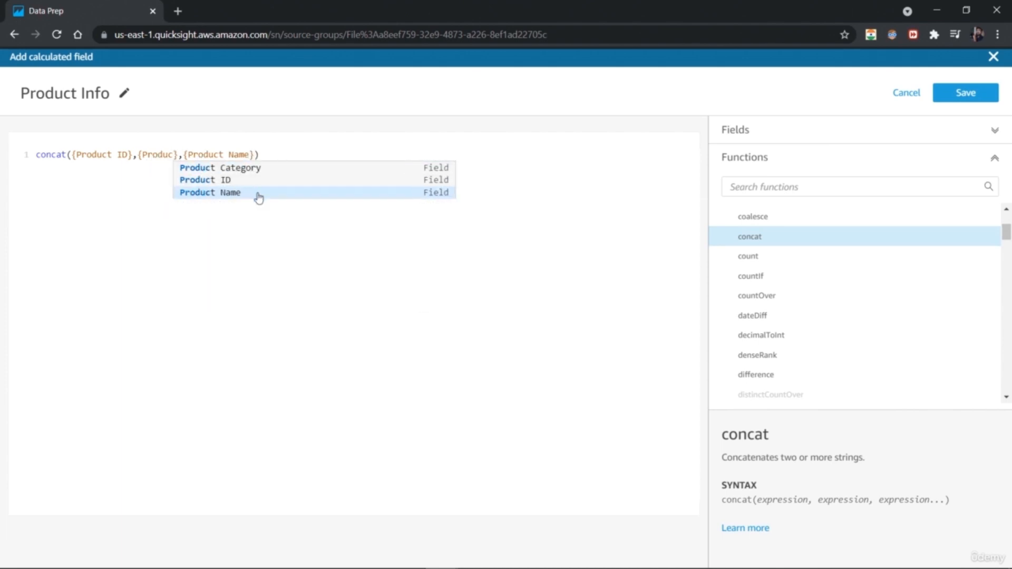
pyautogui.click(266, 168)
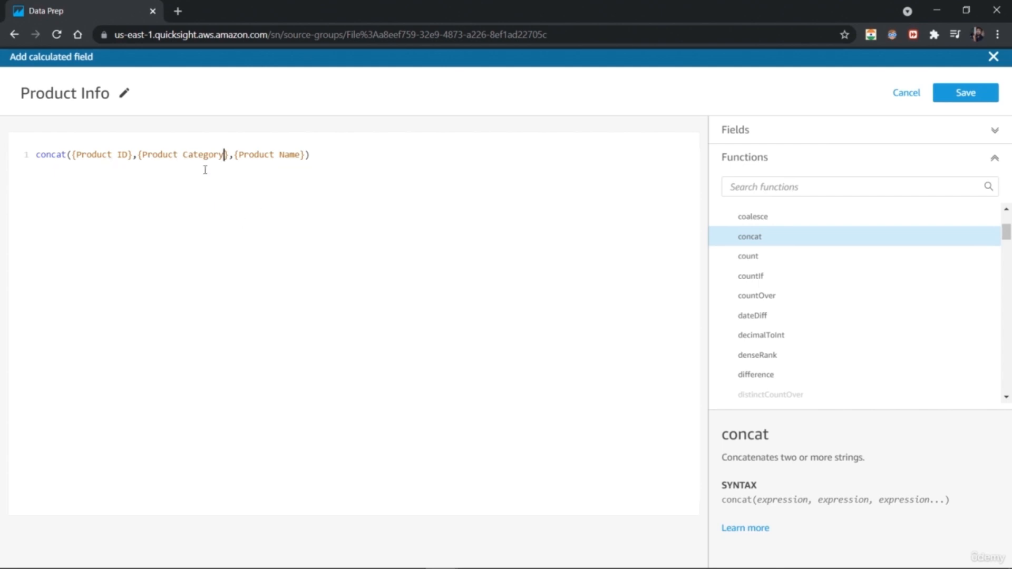
pyautogui.click(965, 97)
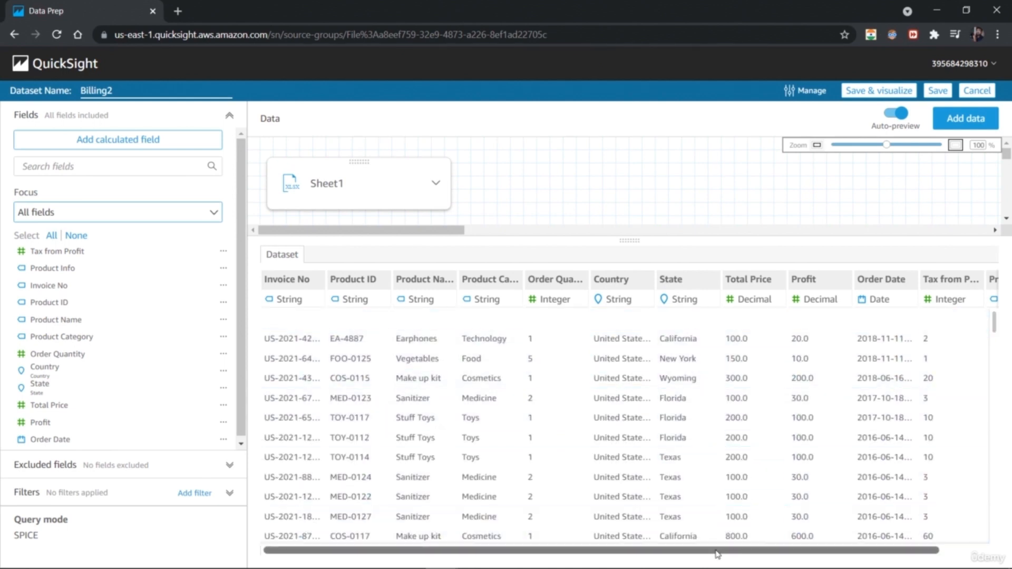
# Narrow the Tax from Profit and Order Quantity columns in the dataset preview to inspect the Product Info column
pyautogui.moveTo(717, 553); pyautogui.dragTo(774, 553)
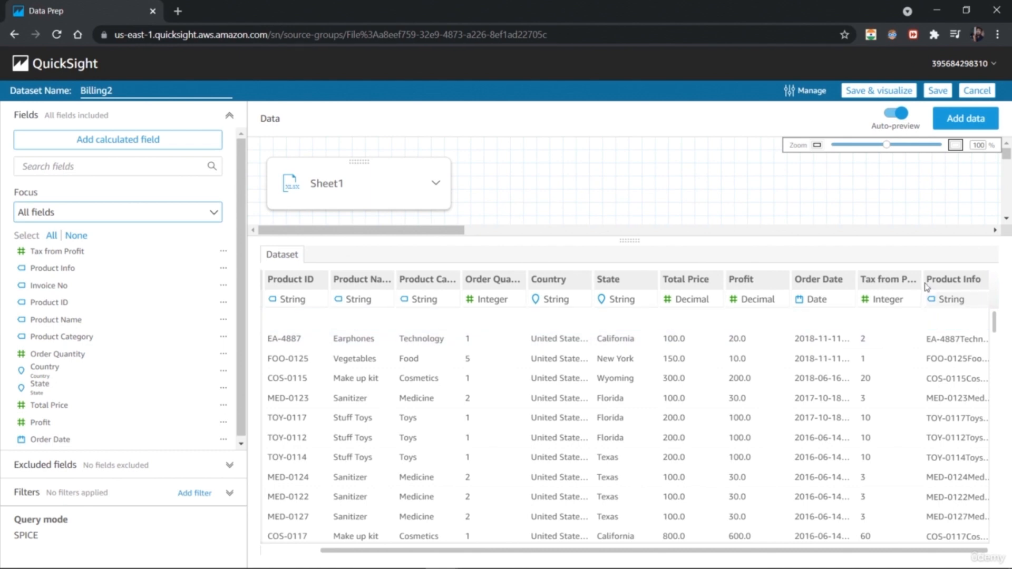
pyautogui.moveTo(922, 279); pyautogui.dragTo(890, 281)
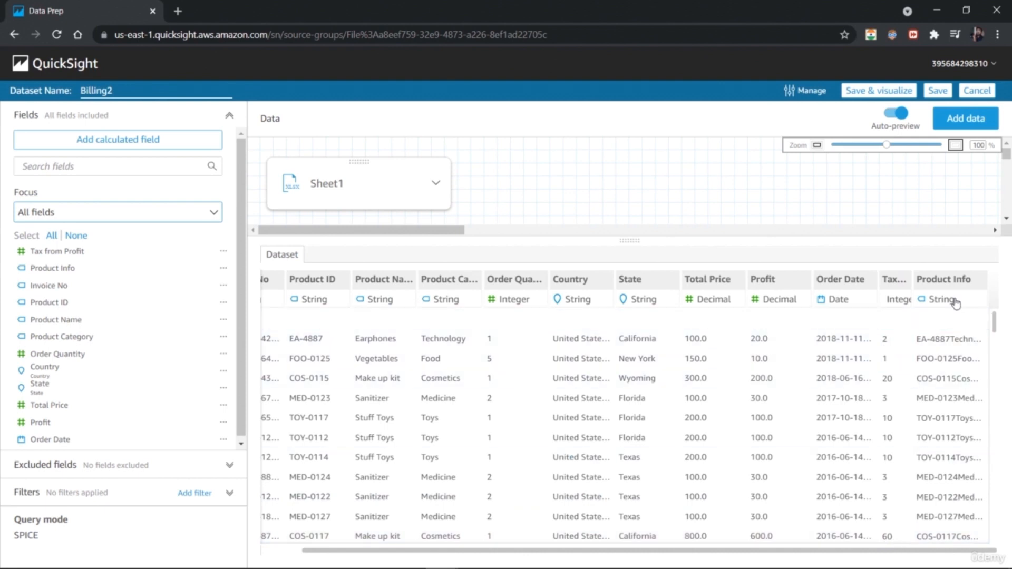
pyautogui.moveTo(912, 279); pyautogui.dragTo(923, 279)
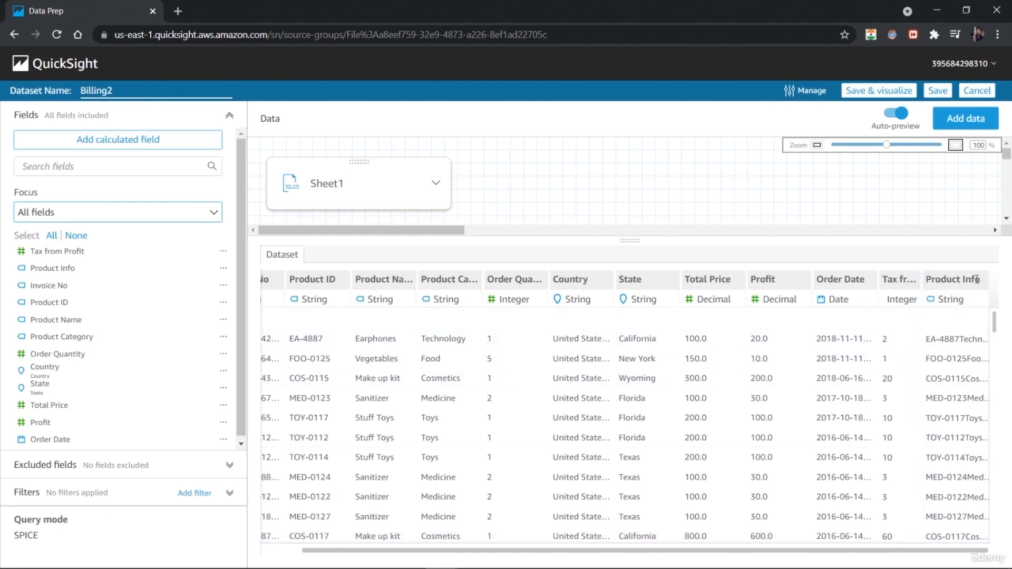
pyautogui.click(585, 442)
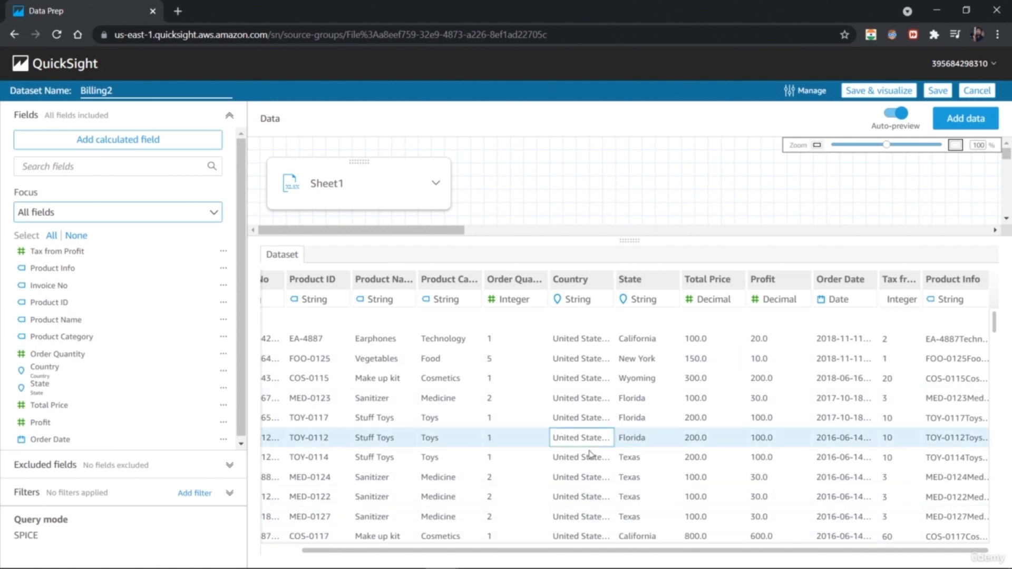
pyautogui.moveTo(598, 550); pyautogui.dragTo(559, 552)
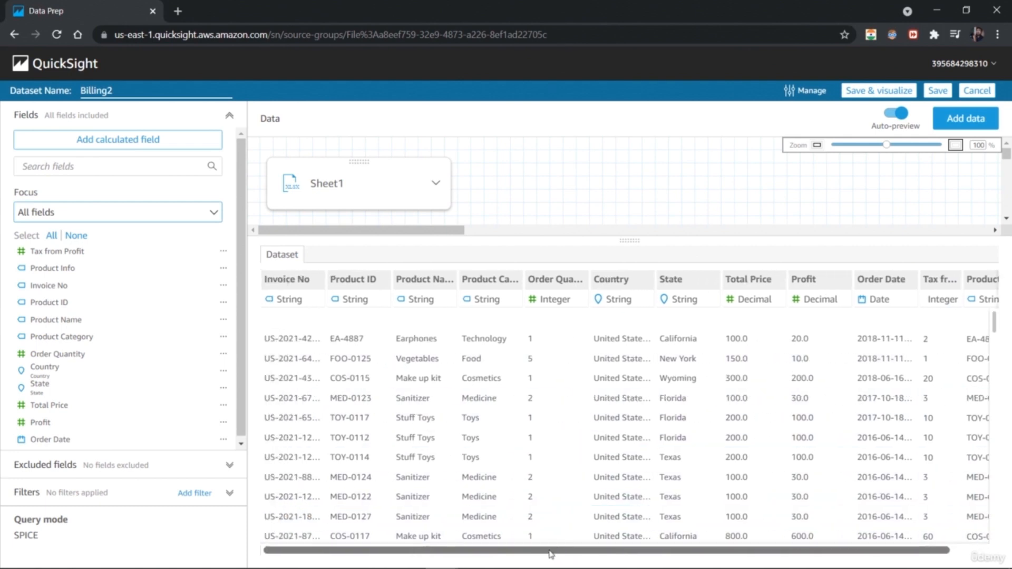
pyautogui.moveTo(589, 278); pyautogui.dragTo(562, 278)
pyautogui.click(710, 501)
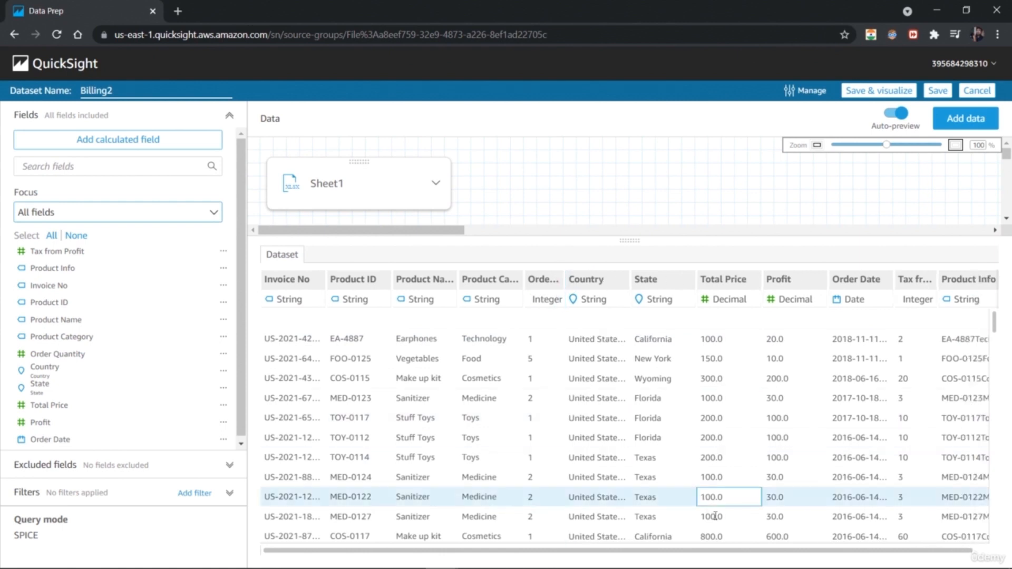
pyautogui.moveTo(721, 552); pyautogui.dragTo(828, 555)
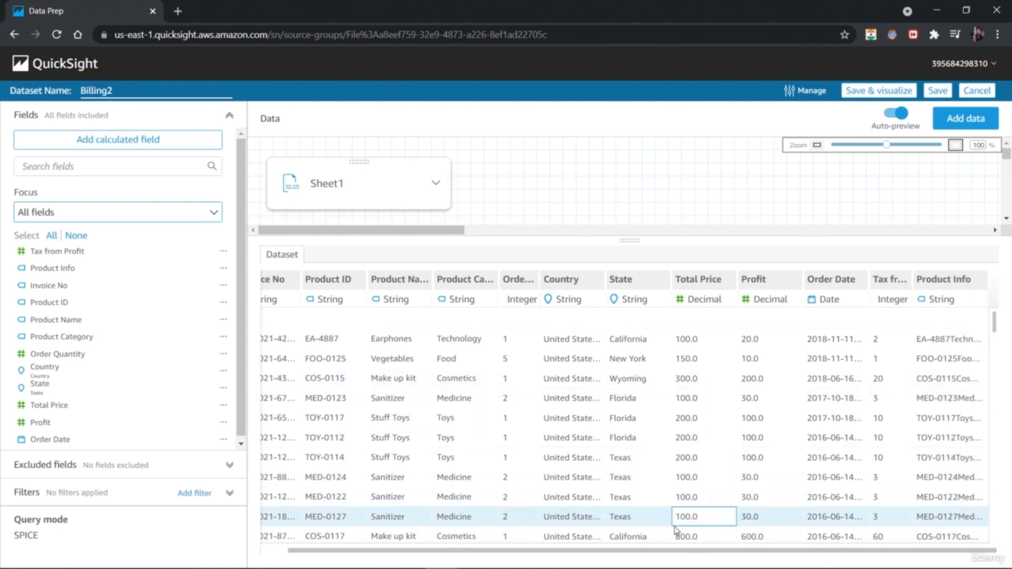
pyautogui.moveTo(673, 552); pyautogui.dragTo(498, 539)
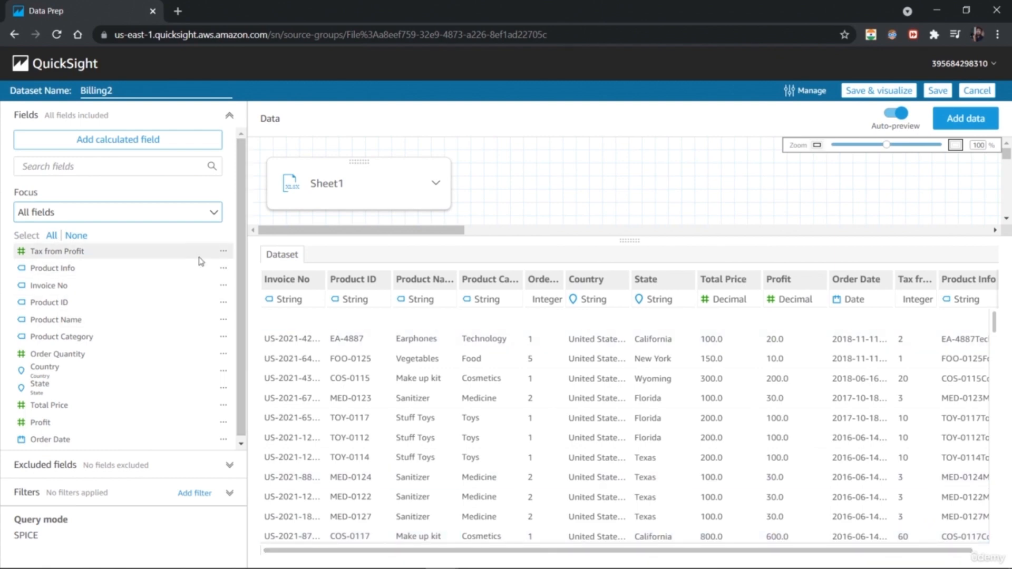
# Delete the Product Info calculated field from the dataset
pyautogui.click(223, 268)
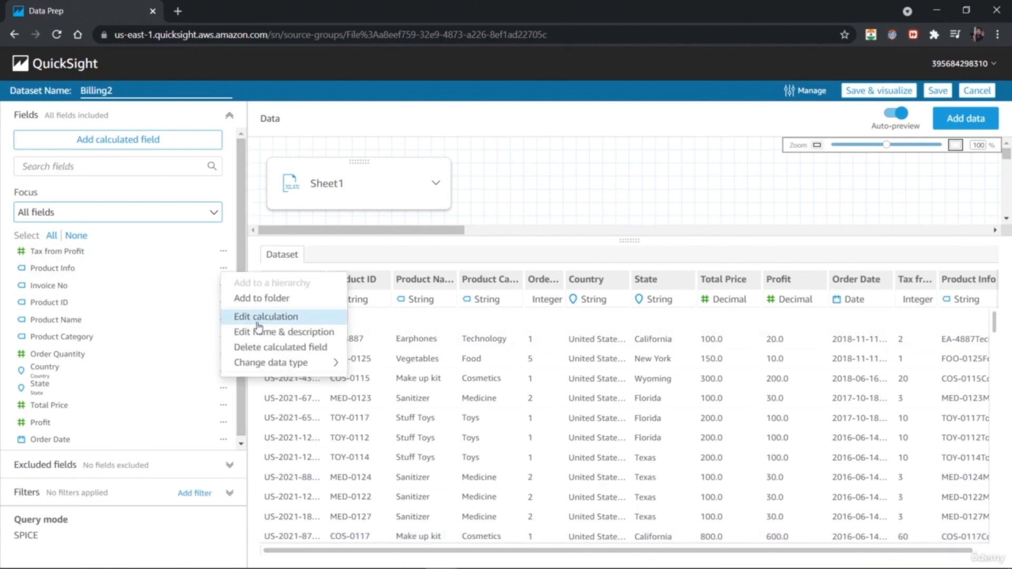
pyautogui.click(272, 348)
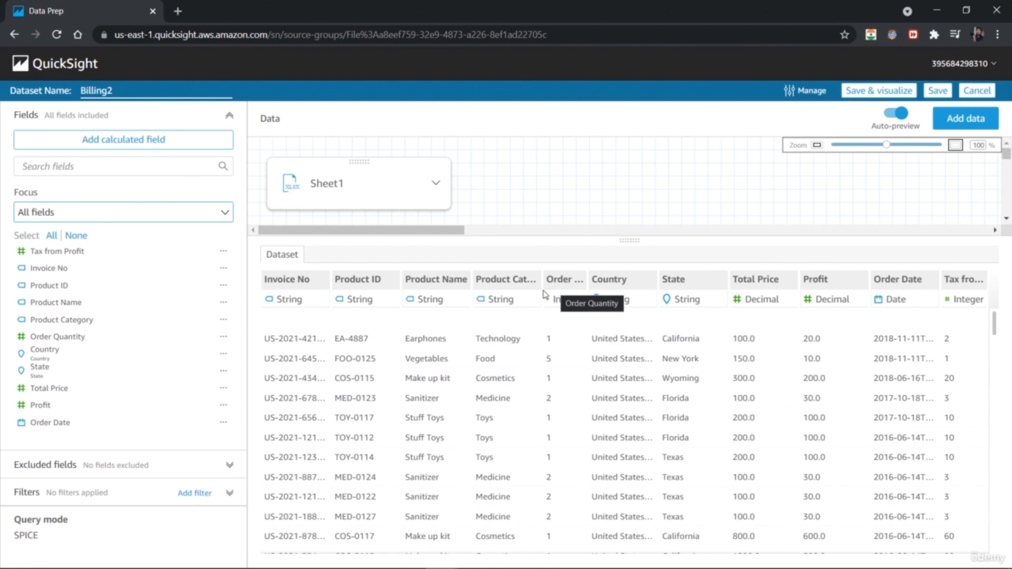
# Start a new calculated field named "Profit per unit"
pyautogui.click(156, 140)
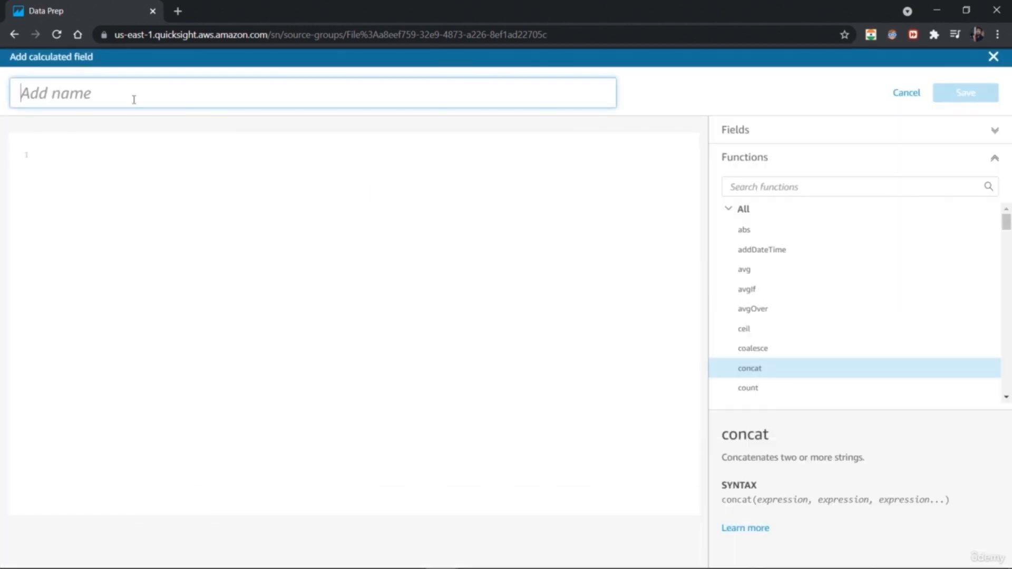
pyautogui.write('Pro')
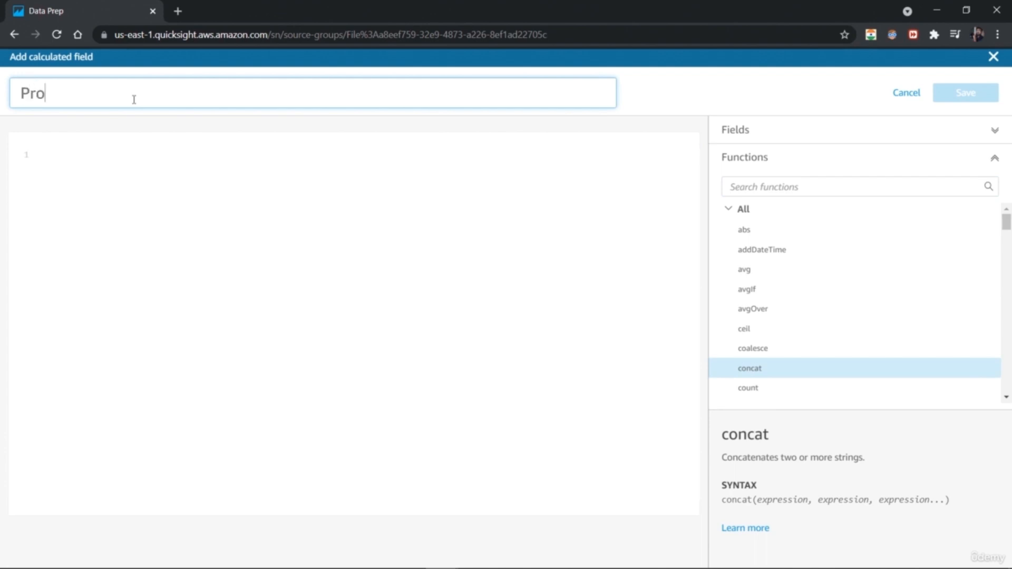
pyautogui.write('fit per unit')
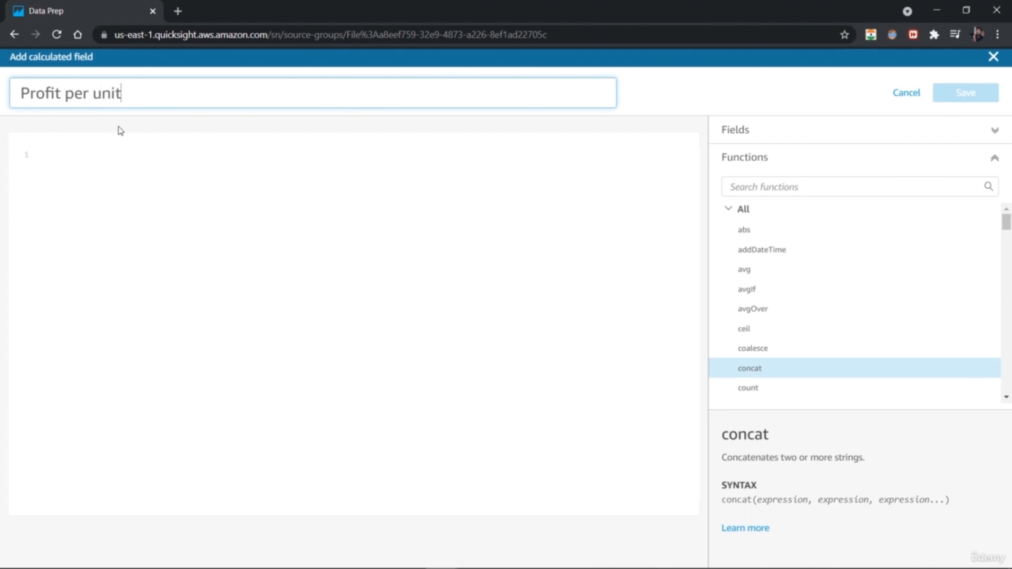
# Enter the formula ceil({Profit}/{Order Quantity}) for the Profit per unit field and save it
pyautogui.click(131, 161)
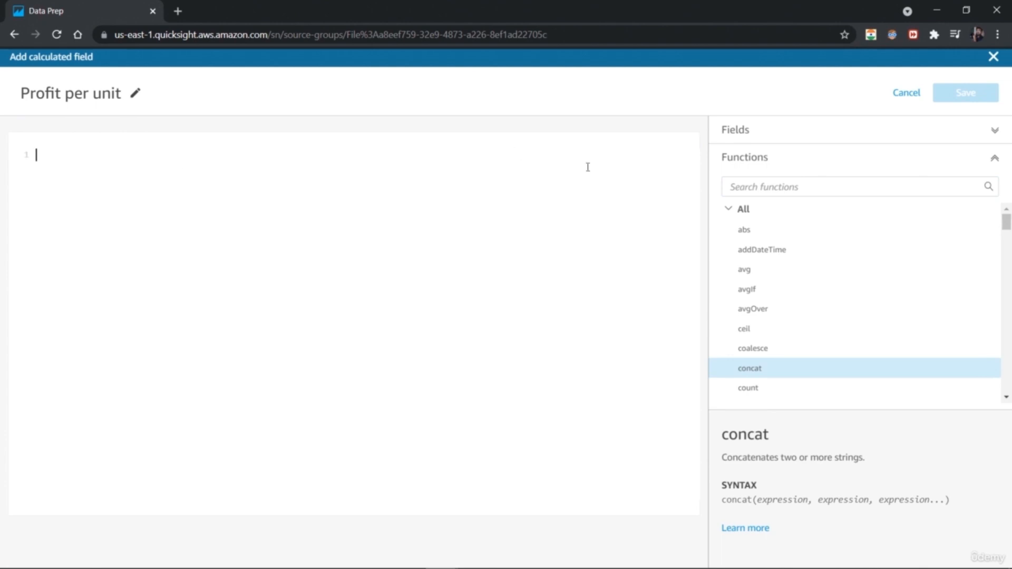
pyautogui.write('ce')
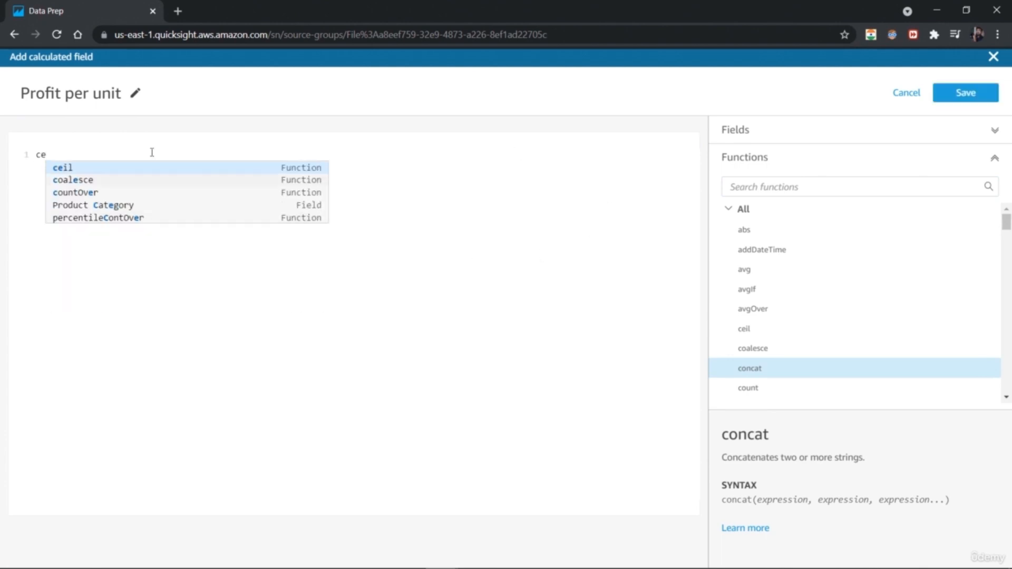
pyautogui.click(134, 168)
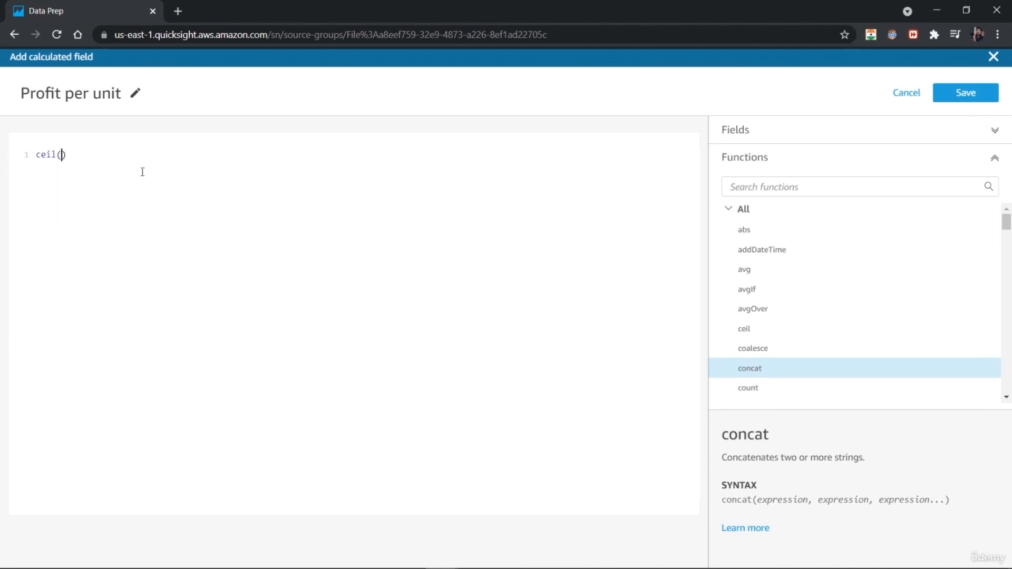
pyautogui.write('Pro')
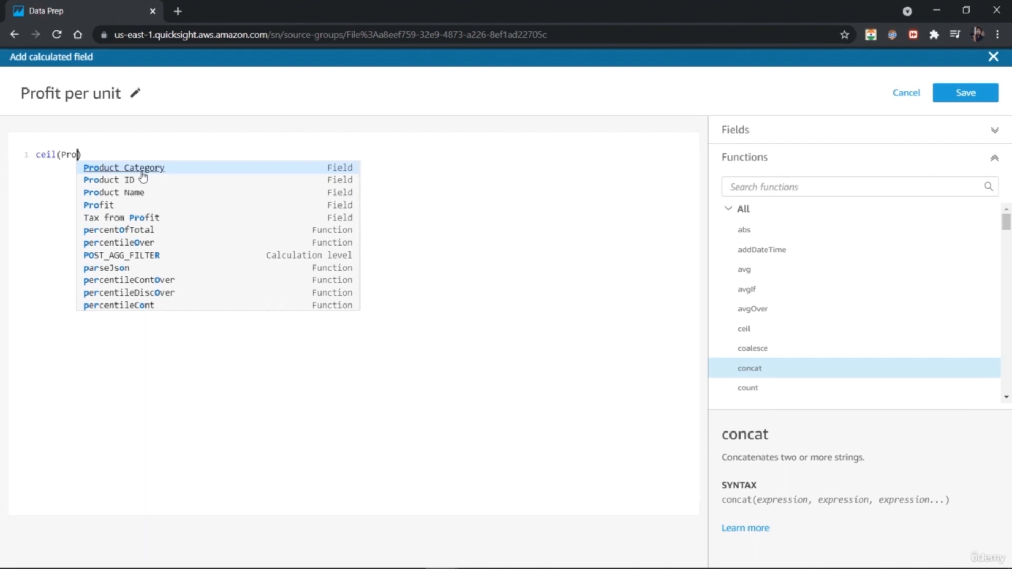
pyautogui.write('fit')
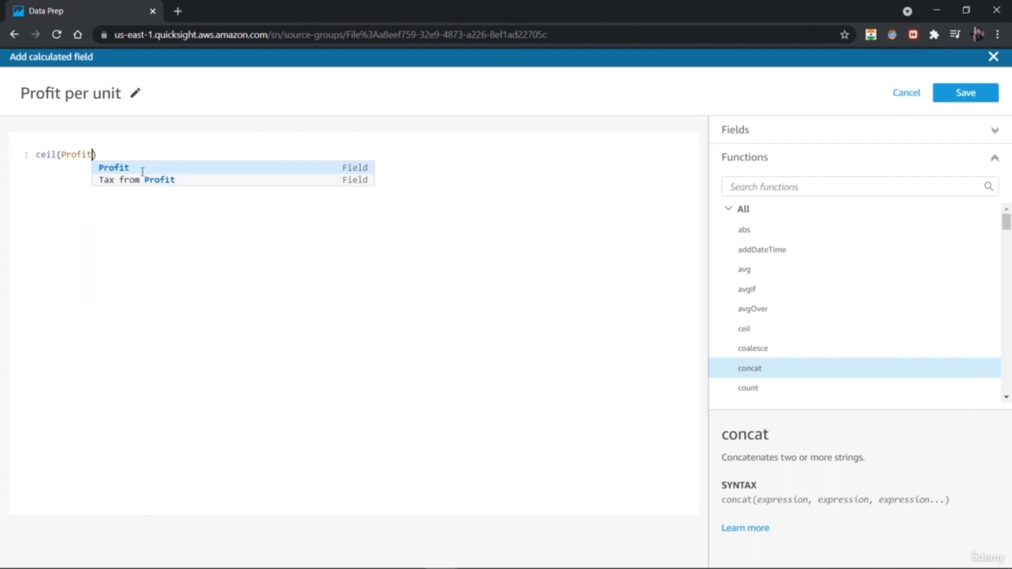
pyautogui.click(142, 170)
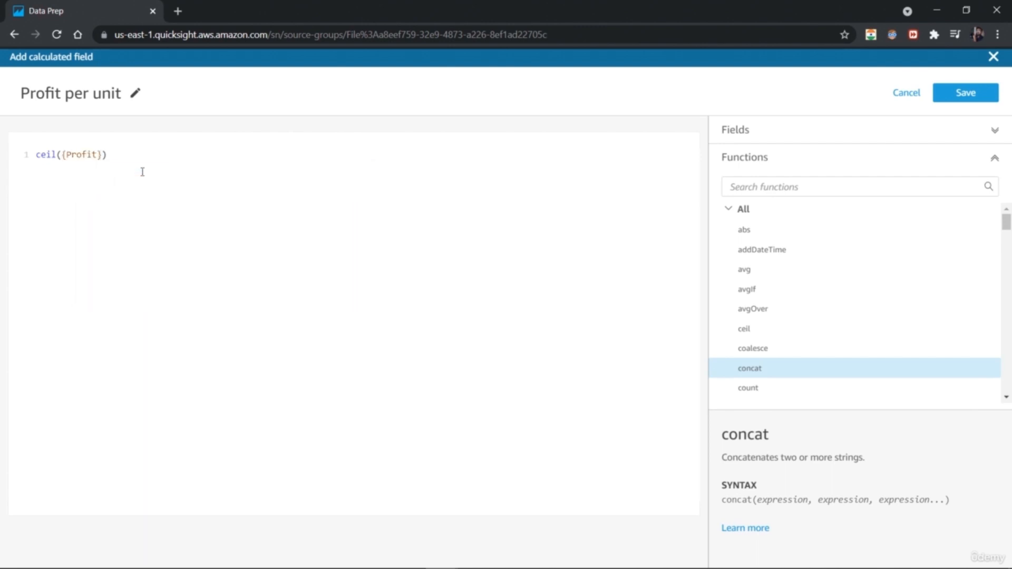
pyautogui.write('/Or')
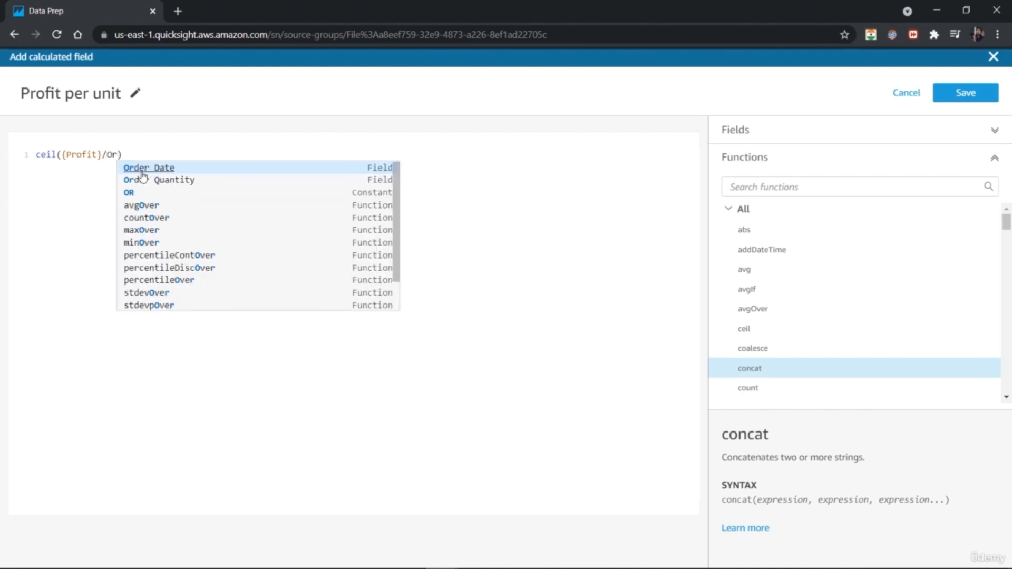
pyautogui.click(169, 179)
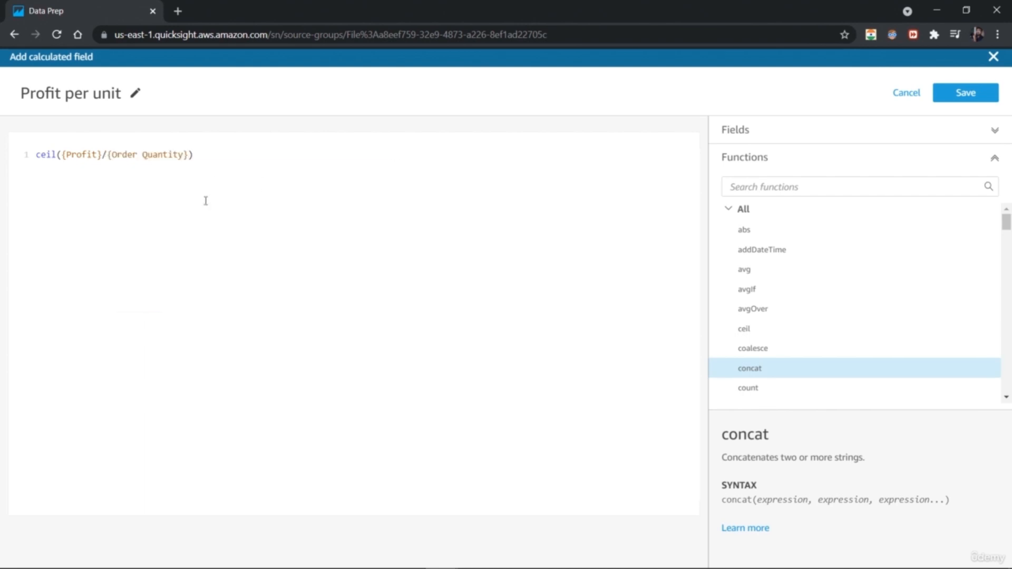
pyautogui.click(308, 192)
pyautogui.click(961, 96)
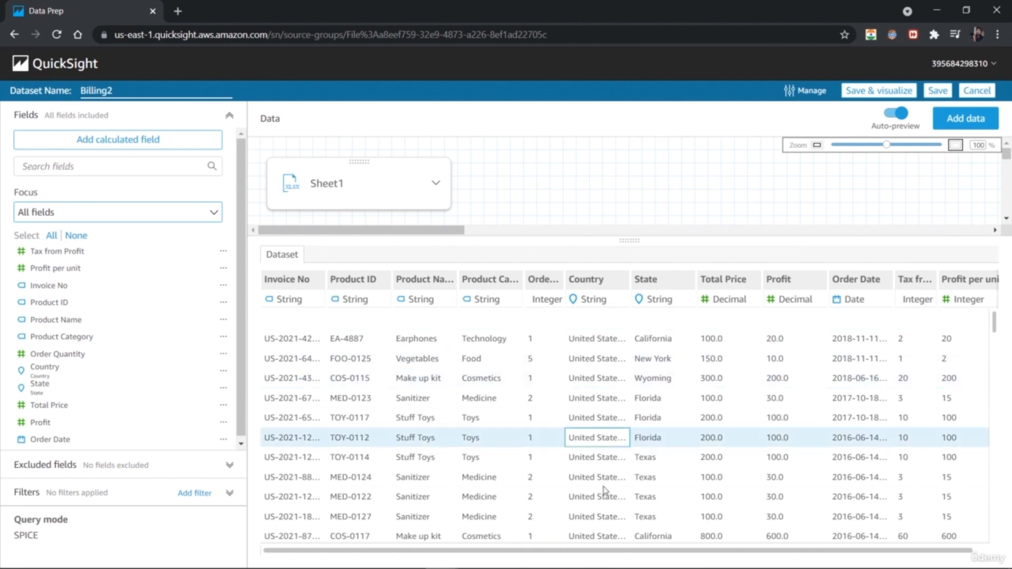
# Check the Profit per unit values against Order Quantity and Profit across the rows of the dataset preview
pyautogui.doubleClick(529, 360)
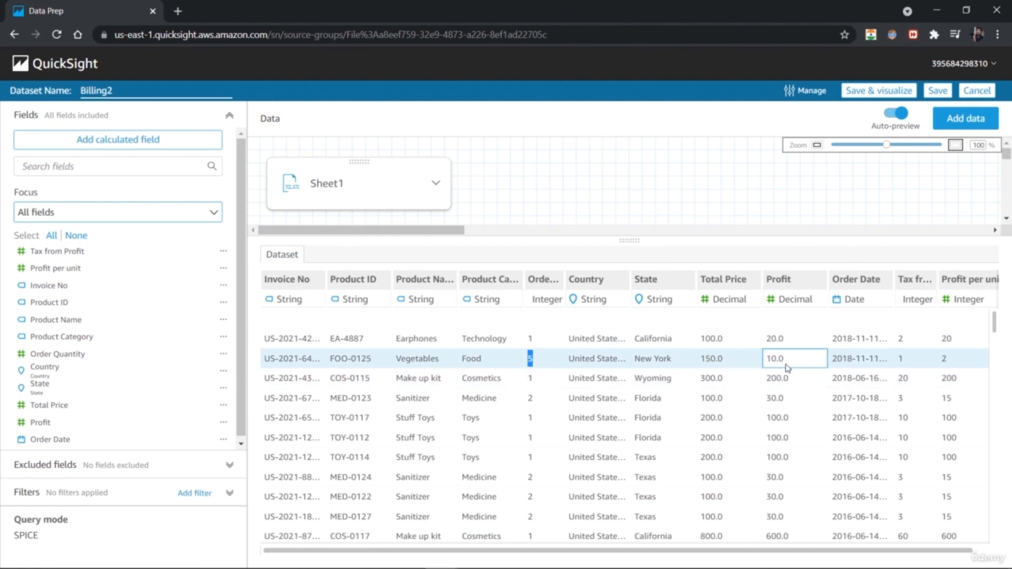
pyautogui.click(957, 362)
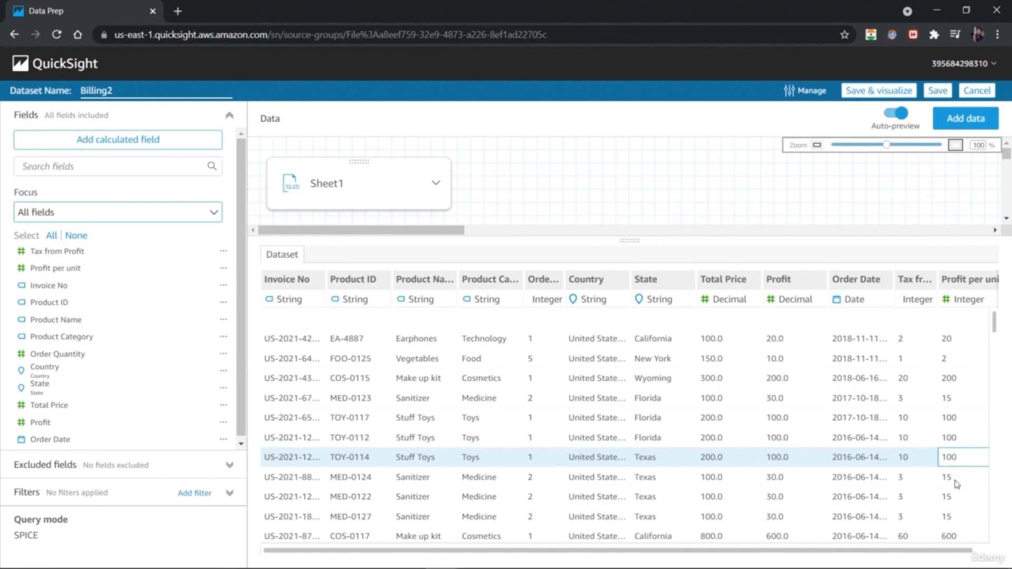
pyautogui.moveTo(998, 330); pyautogui.dragTo(998, 373)
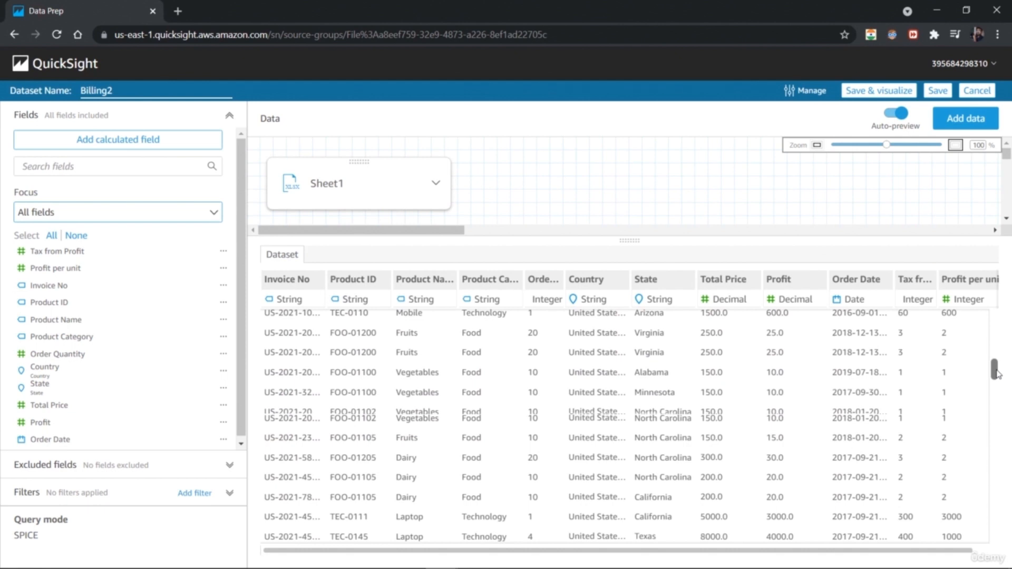
# Start a new calculated field named "Price Per unit" in the Billing2 dataset
pyautogui.moveTo(997, 373); pyautogui.dragTo(998, 548)
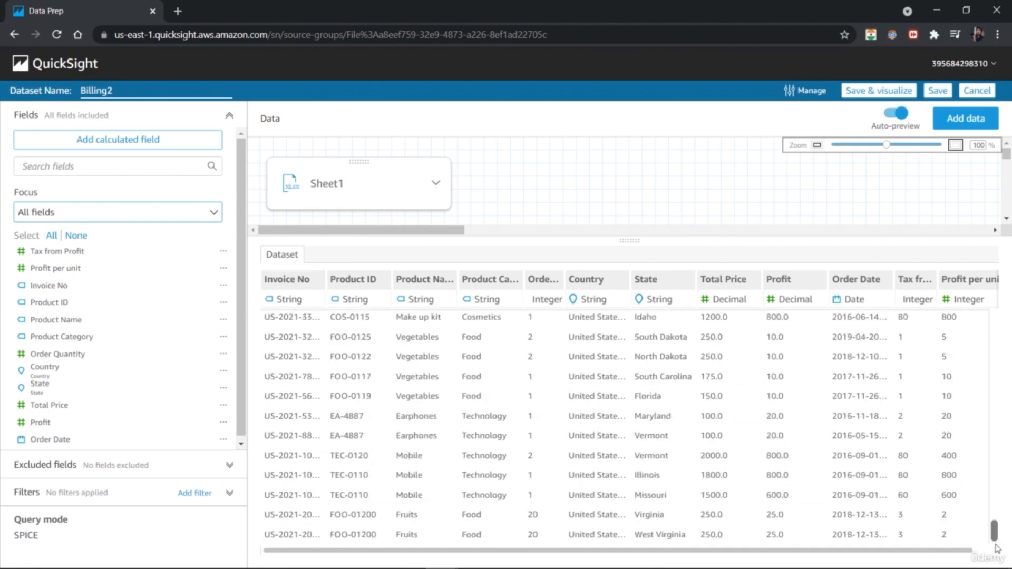
pyautogui.moveTo(998, 548); pyautogui.dragTo(995, 313)
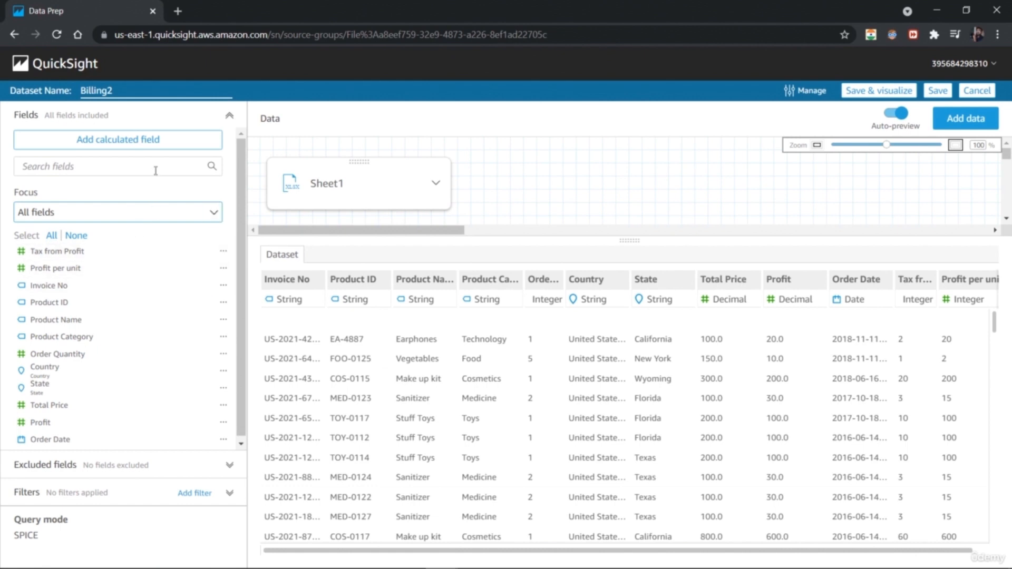
pyautogui.click(124, 142)
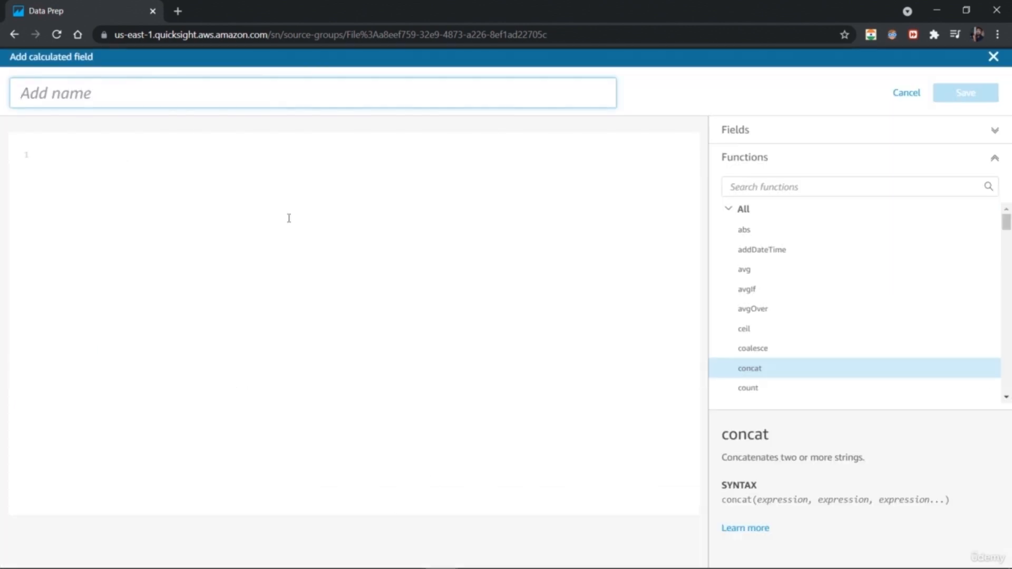
pyautogui.write('Price')
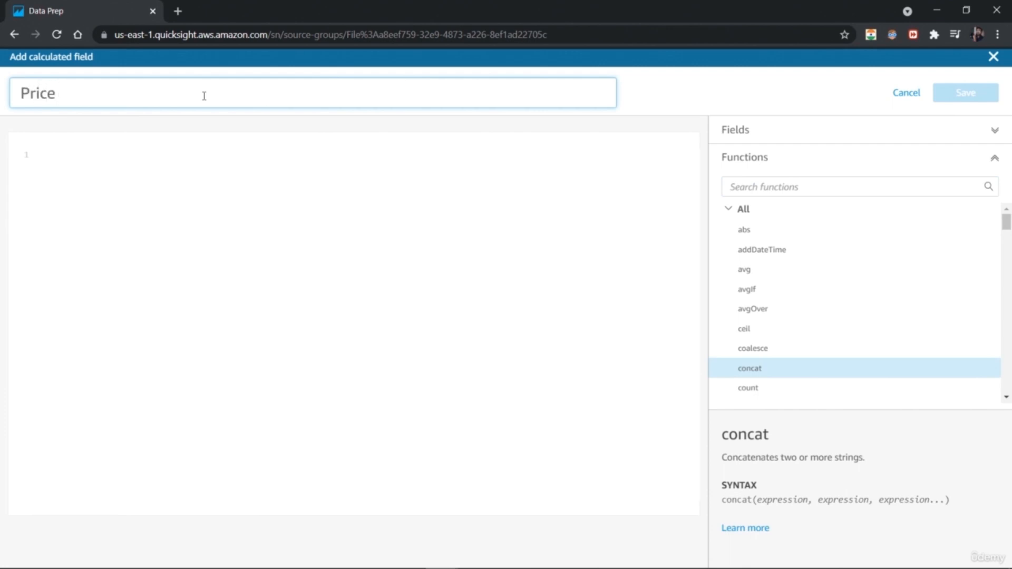
pyautogui.write(' Per unit')
# Enter the formula ceil({Total Price}/{Order Quantity}) for the Price Per unit field and save it
pyautogui.click(210, 158)
pyautogui.write('ce')
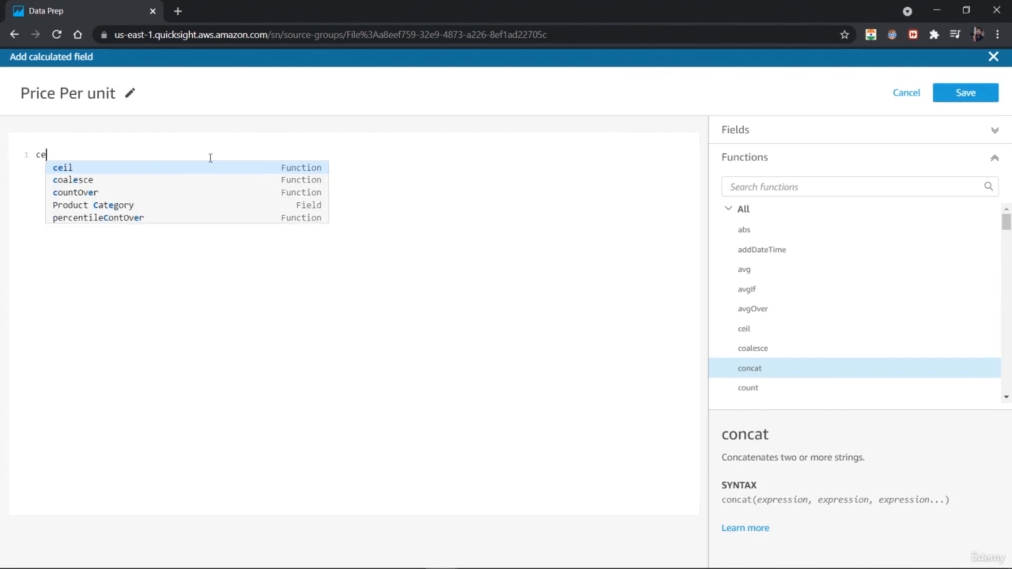
pyautogui.write('il(')
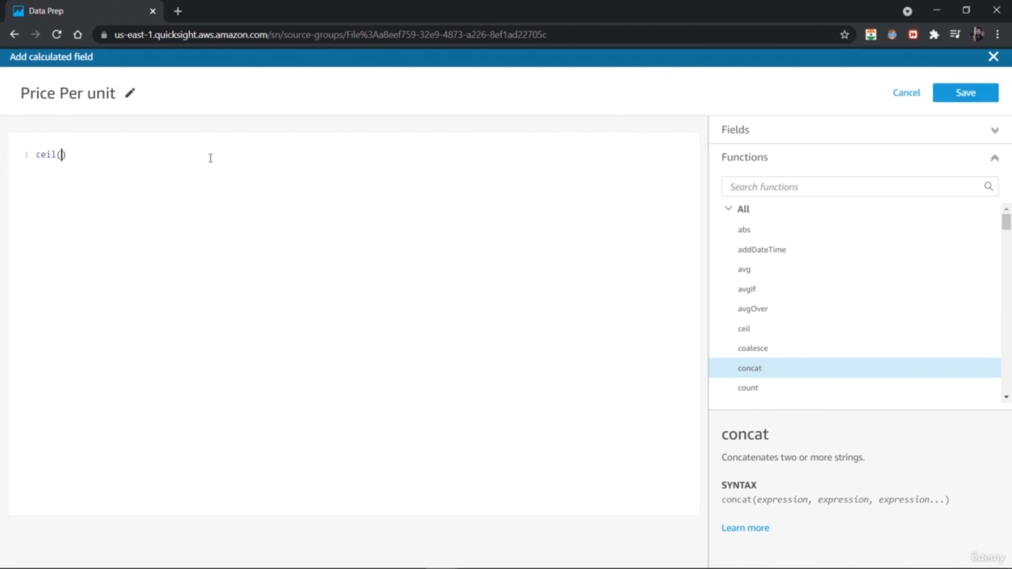
pyautogui.press('BackSpace')
pyautogui.write('Pri')
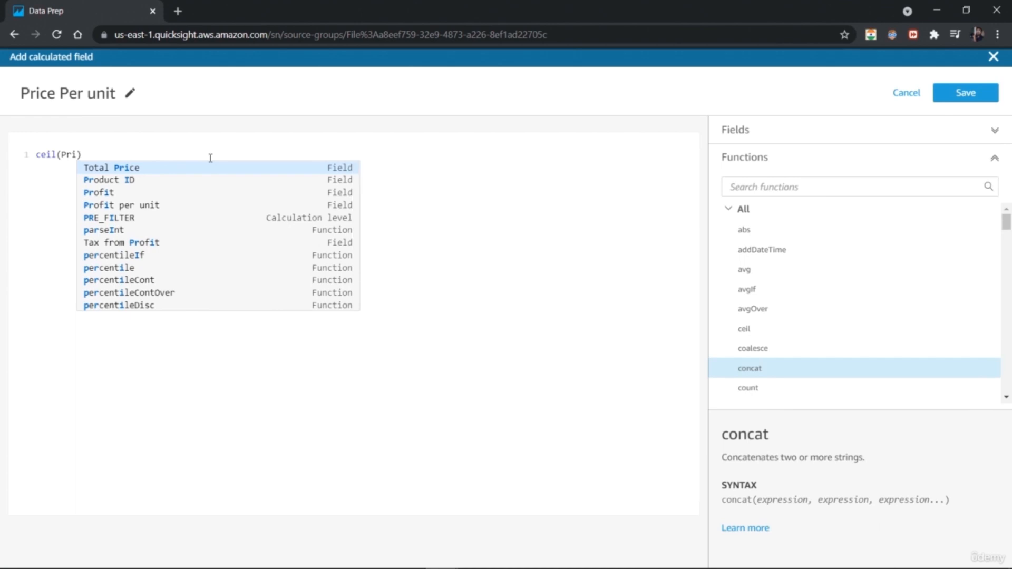
pyautogui.click(138, 168)
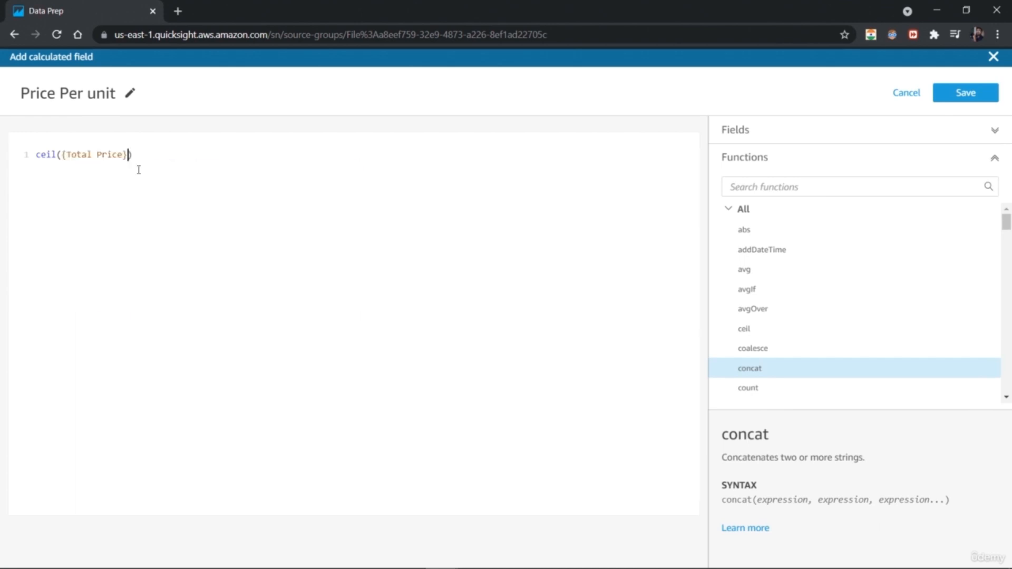
pyautogui.write('/Or')
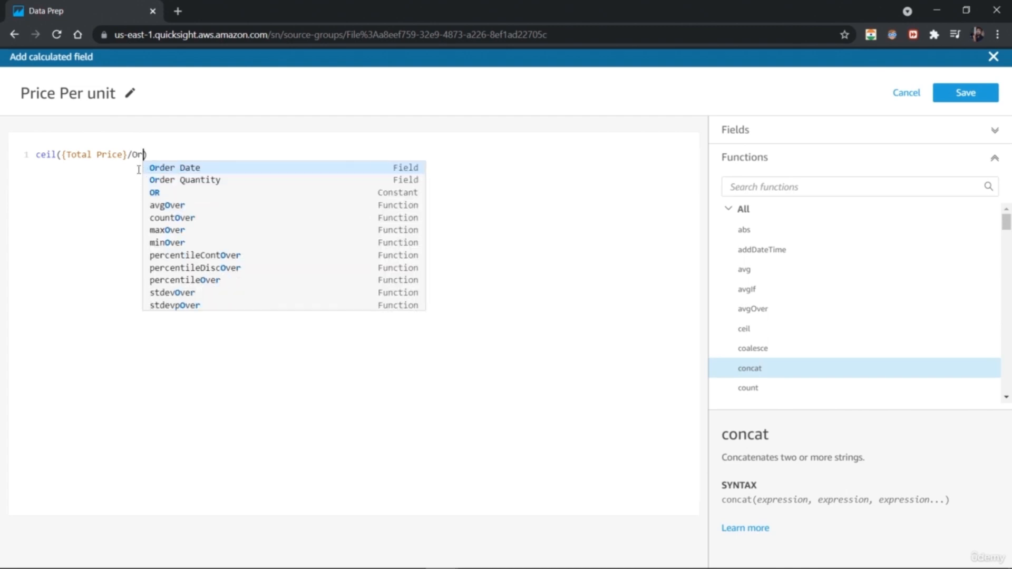
pyautogui.click(219, 186)
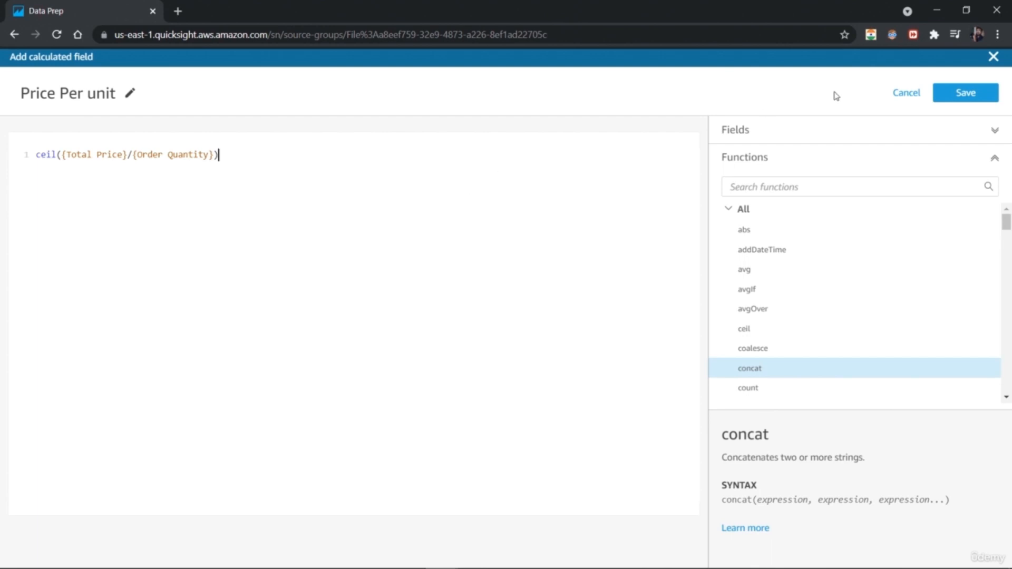
pyautogui.click(961, 98)
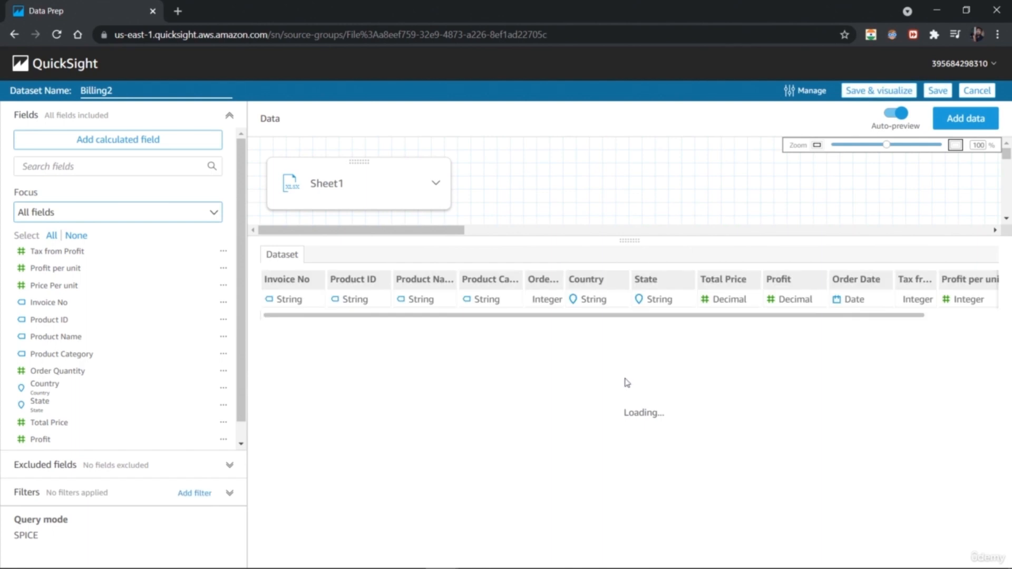
pyautogui.moveTo(597, 550); pyautogui.dragTo(679, 556)
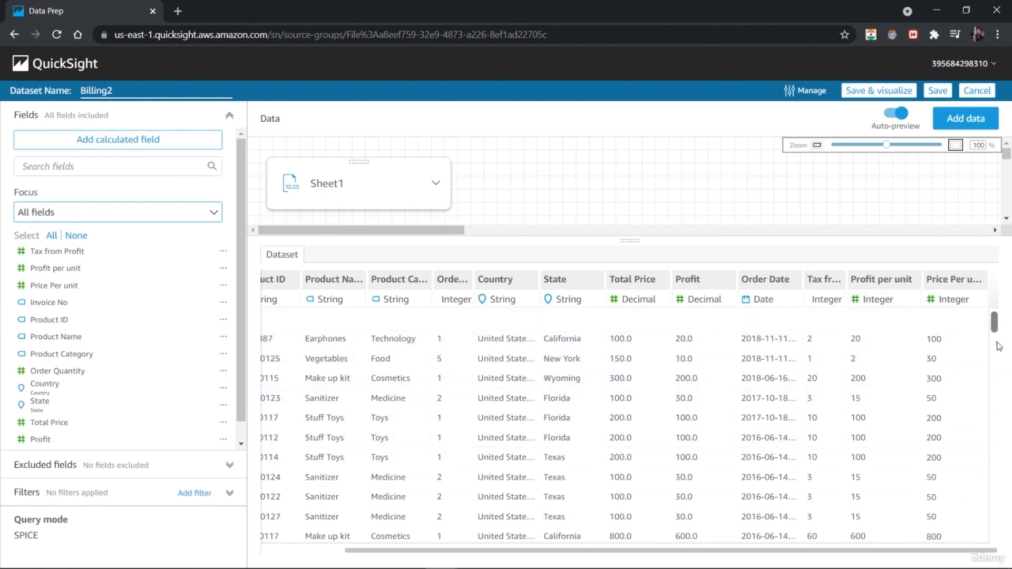
pyautogui.moveTo(994, 321); pyautogui.dragTo(981, 293)
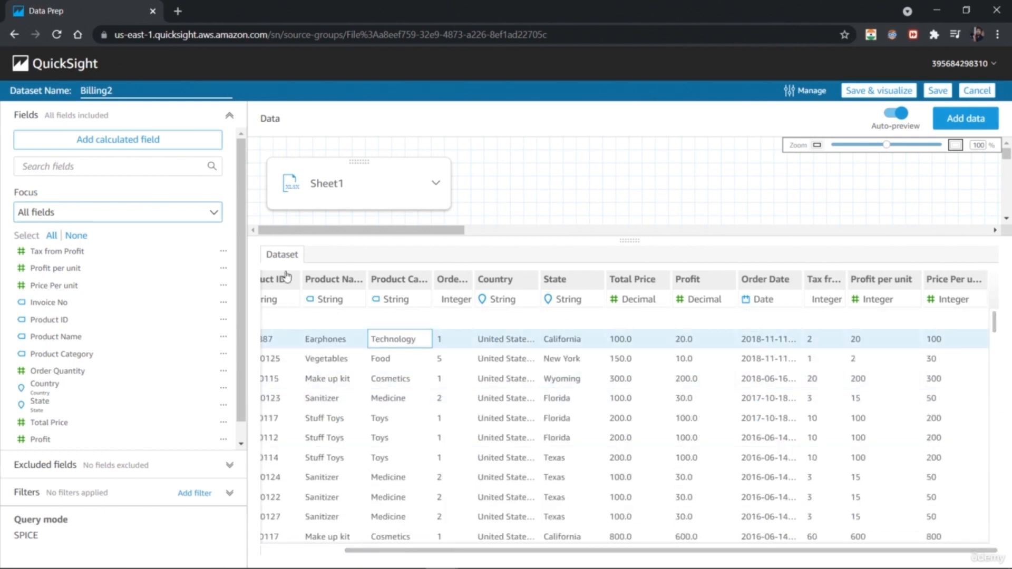
# Examine the options offered for the Invoice No, Profit per unit, Tax from Profit and Country fields, including data types, and the excluded fields list
pyautogui.click(223, 303)
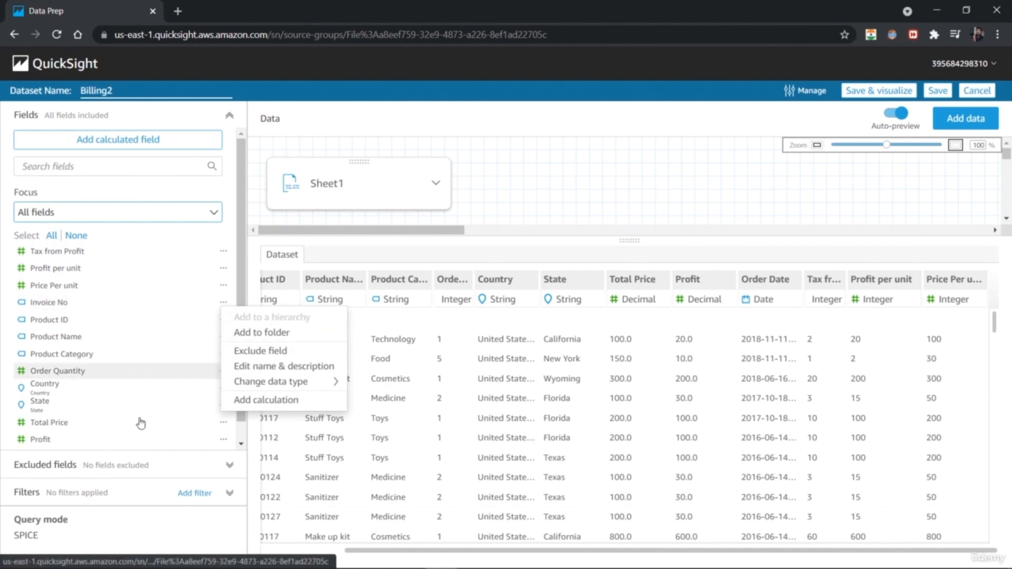
pyautogui.click(127, 550)
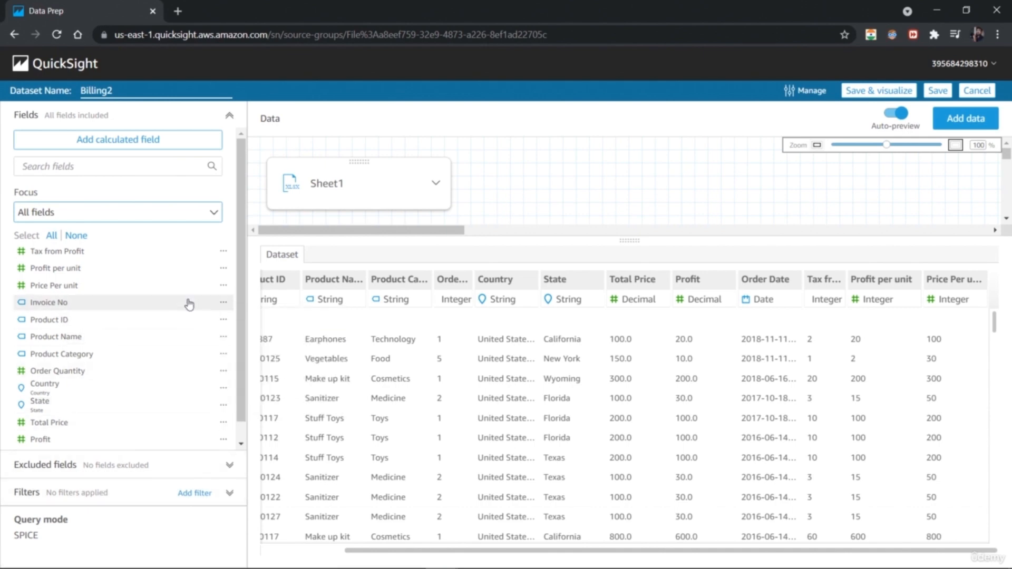
pyautogui.click(223, 270)
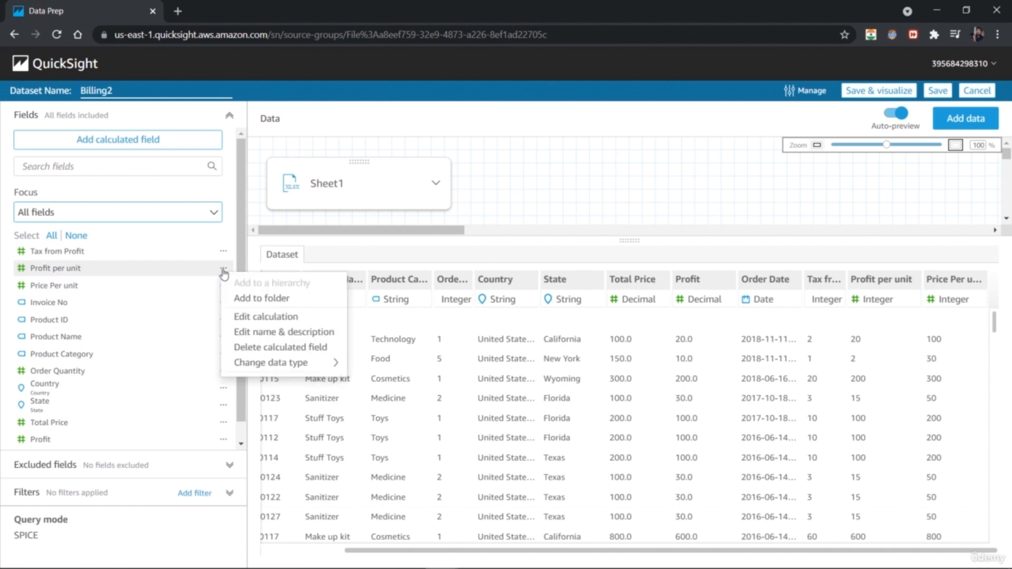
pyautogui.click(169, 477)
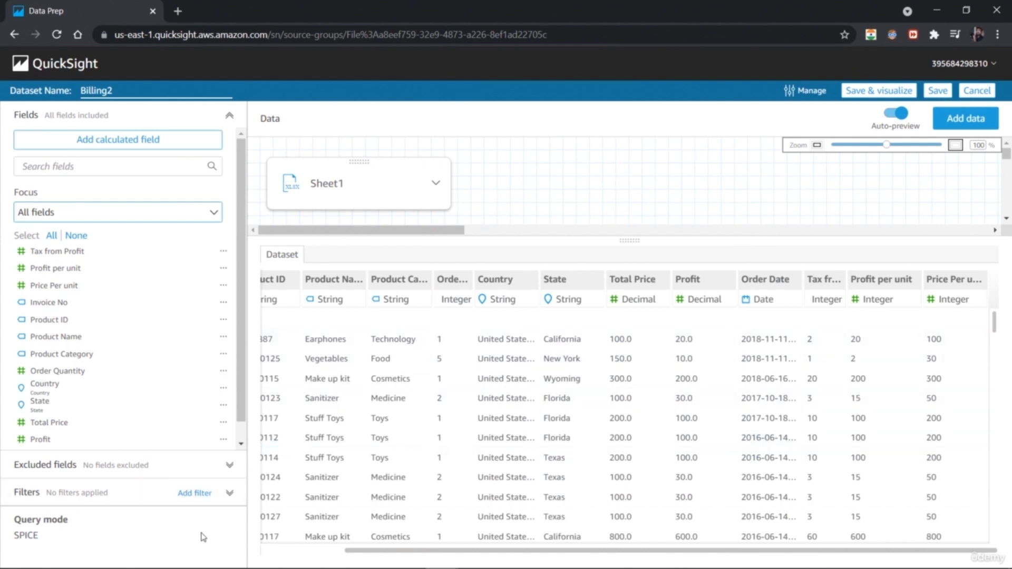
pyautogui.click(226, 467)
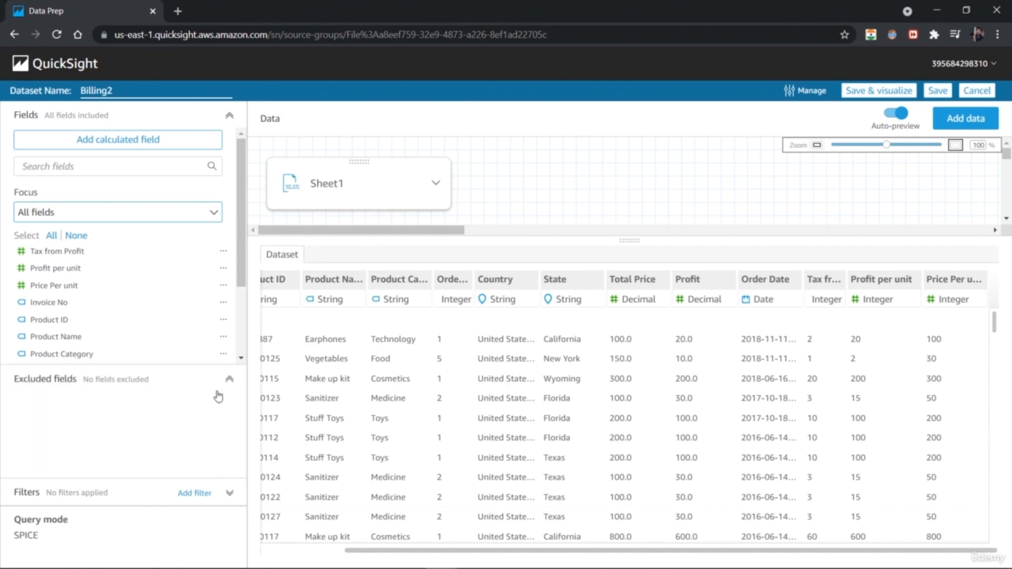
pyautogui.click(234, 380)
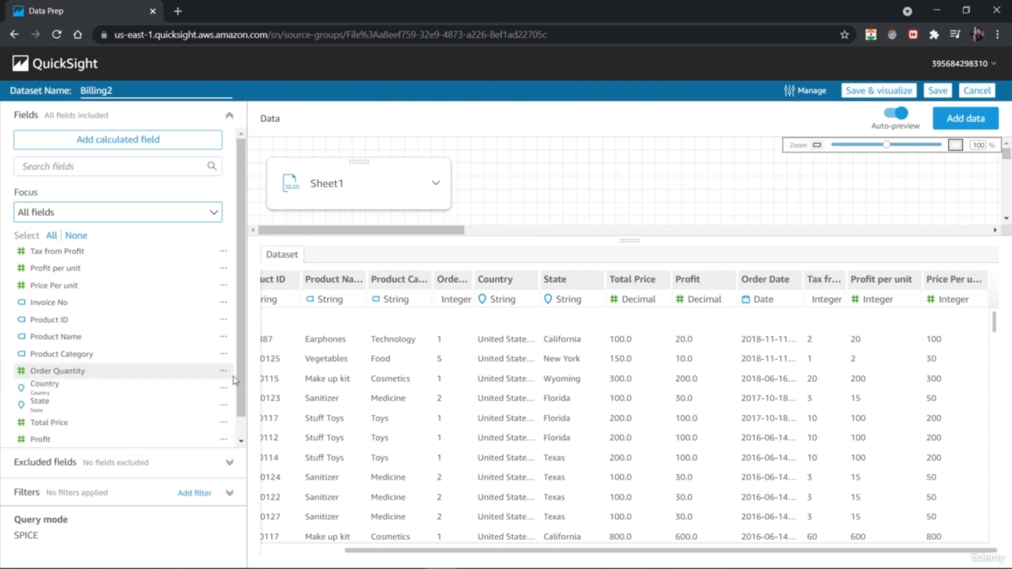
pyautogui.click(224, 252)
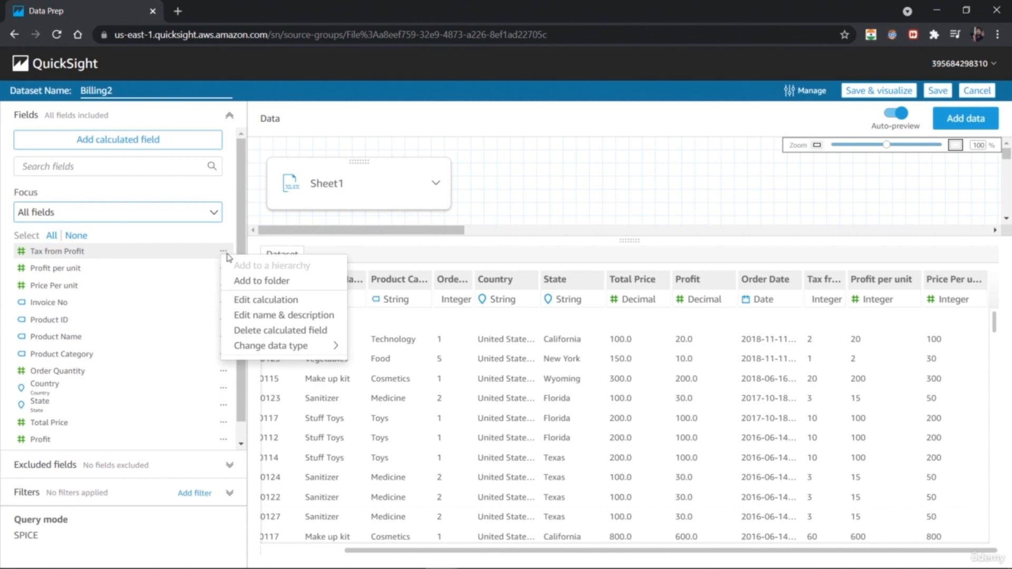
pyautogui.moveTo(272, 351)
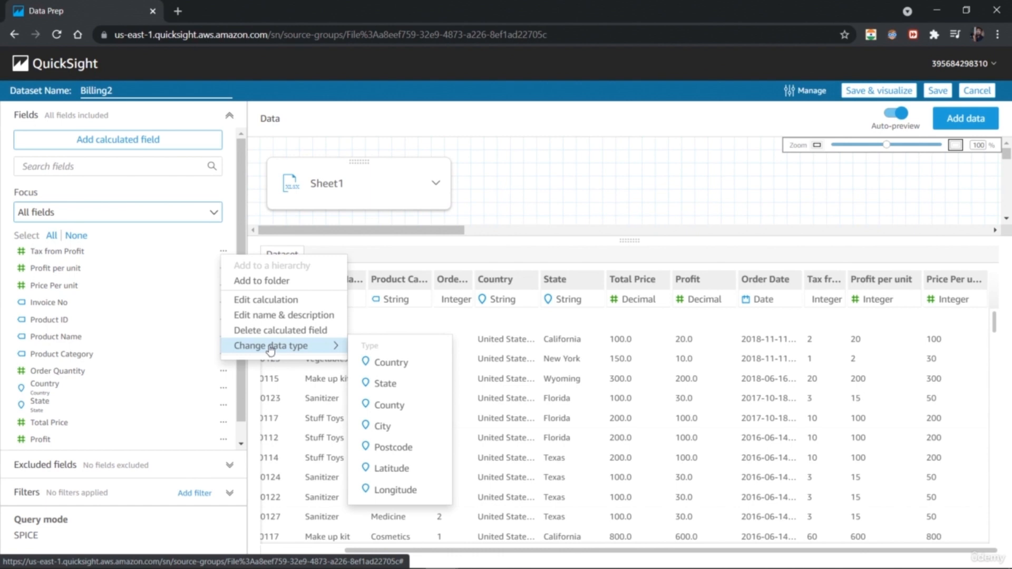
pyautogui.click(160, 551)
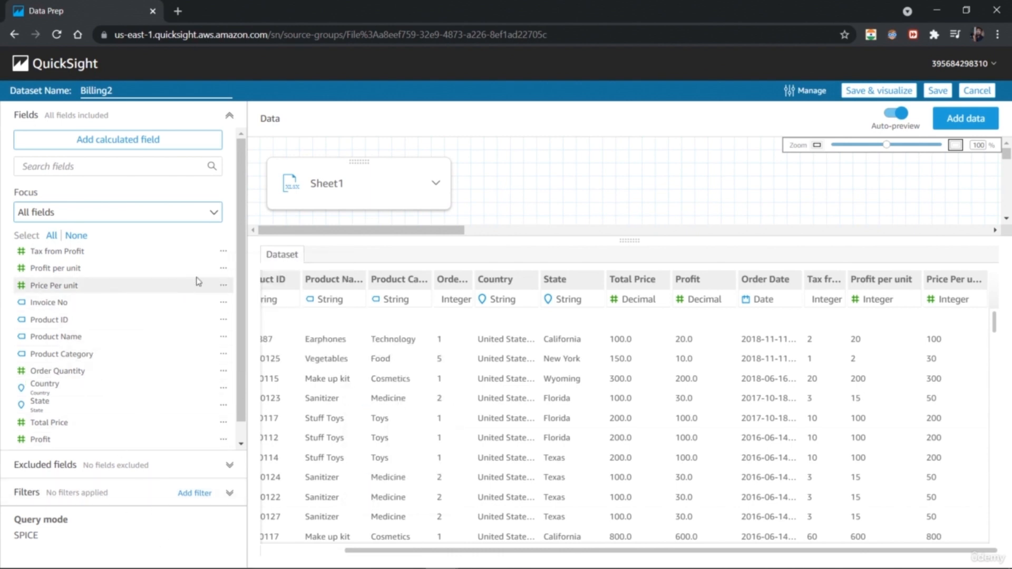
pyautogui.click(224, 269)
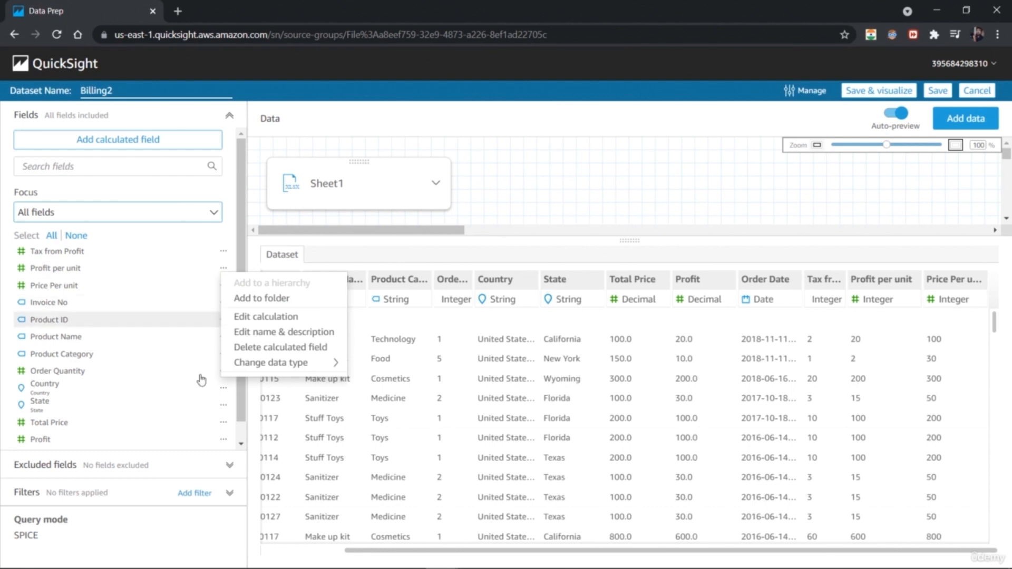
pyautogui.click(188, 544)
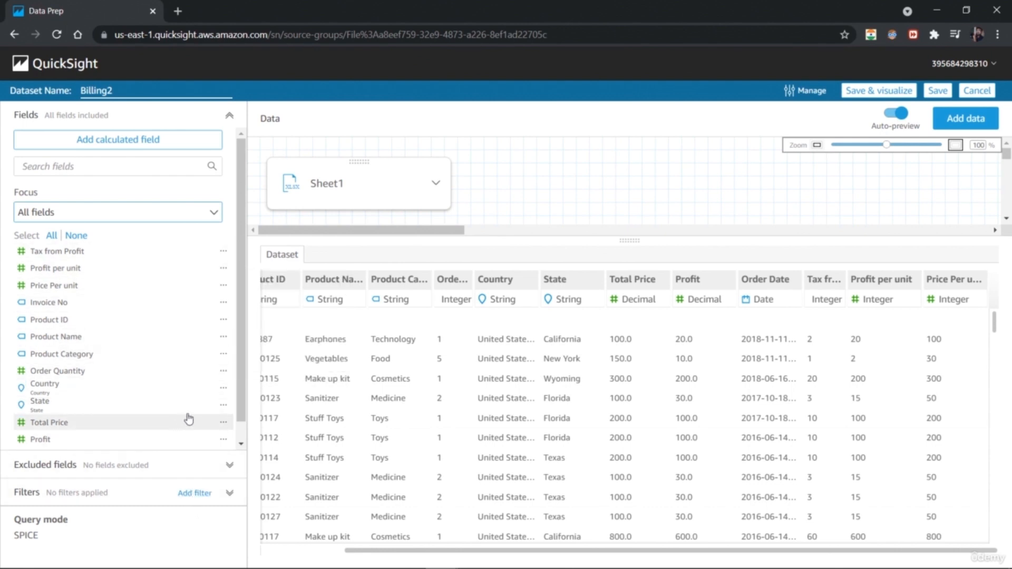
pyautogui.click(224, 390)
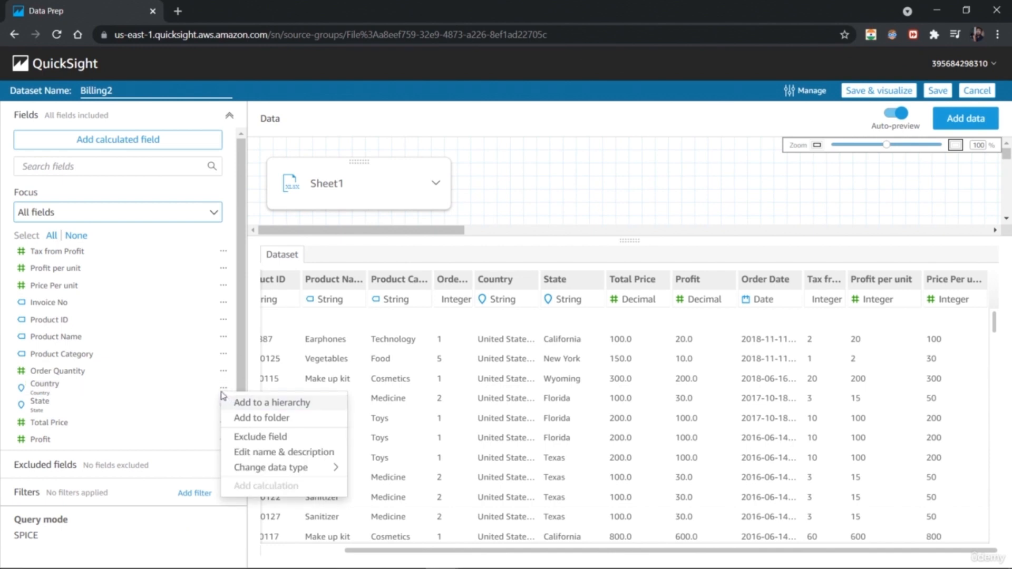
pyautogui.click(135, 537)
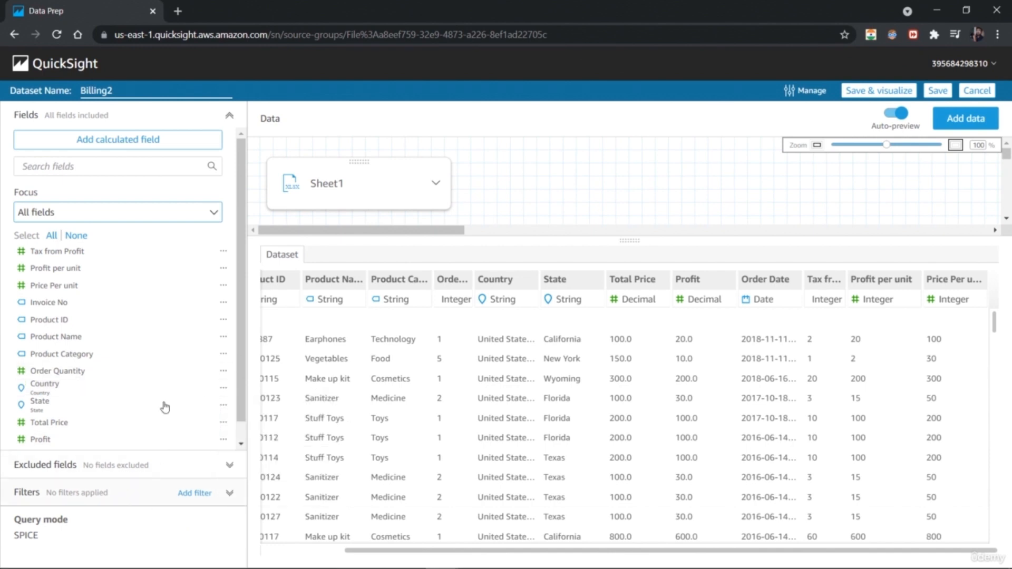
# Exclude the Invoice No field from the dataset and review its options among the excluded fields
pyautogui.click(223, 304)
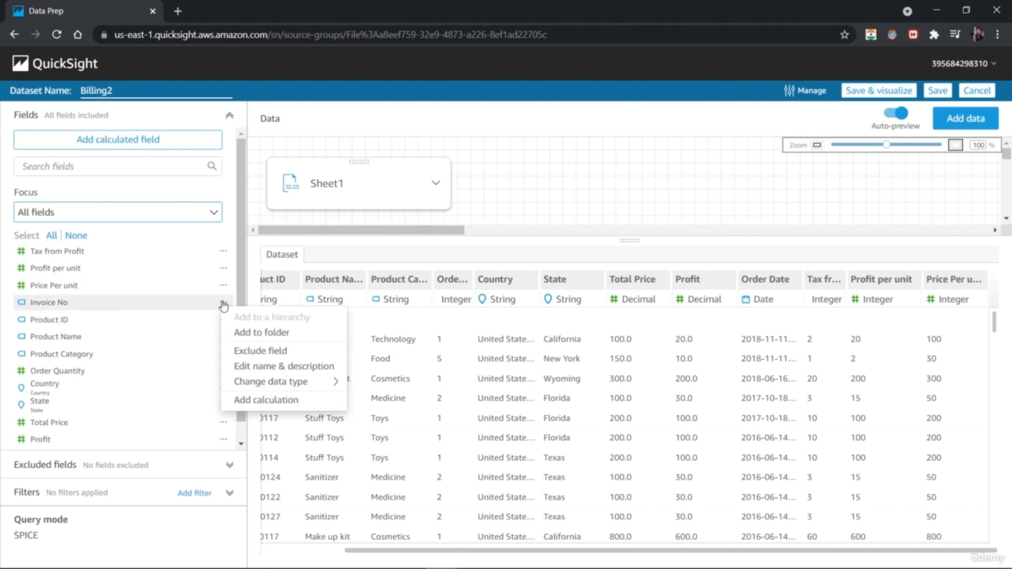
pyautogui.click(243, 349)
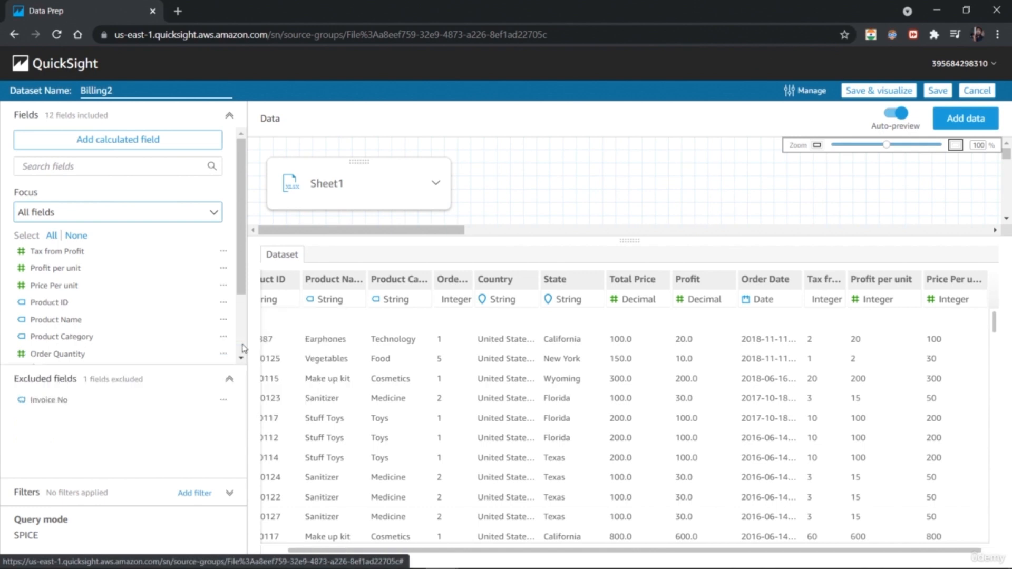
pyautogui.click(224, 401)
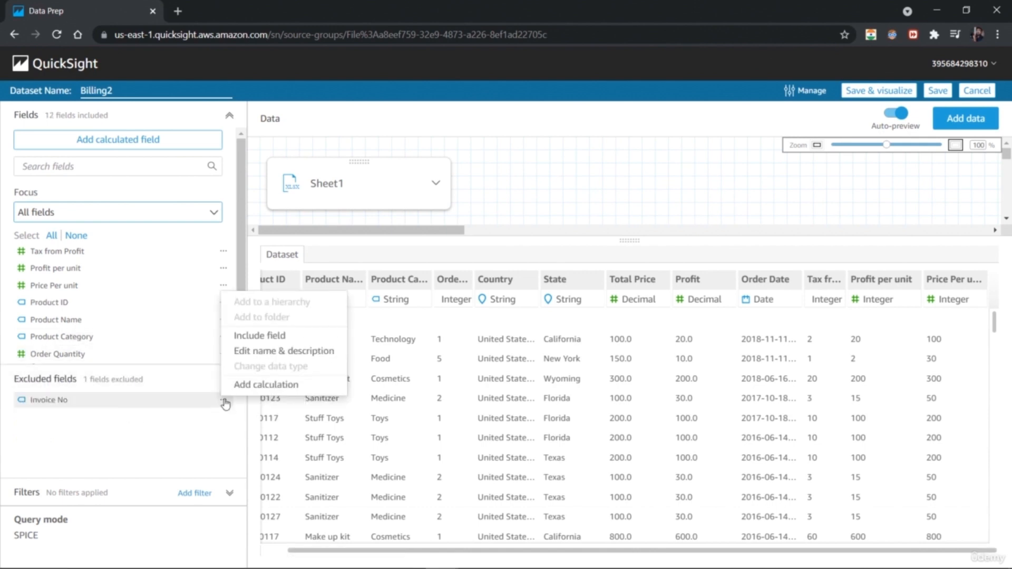
pyautogui.click(203, 432)
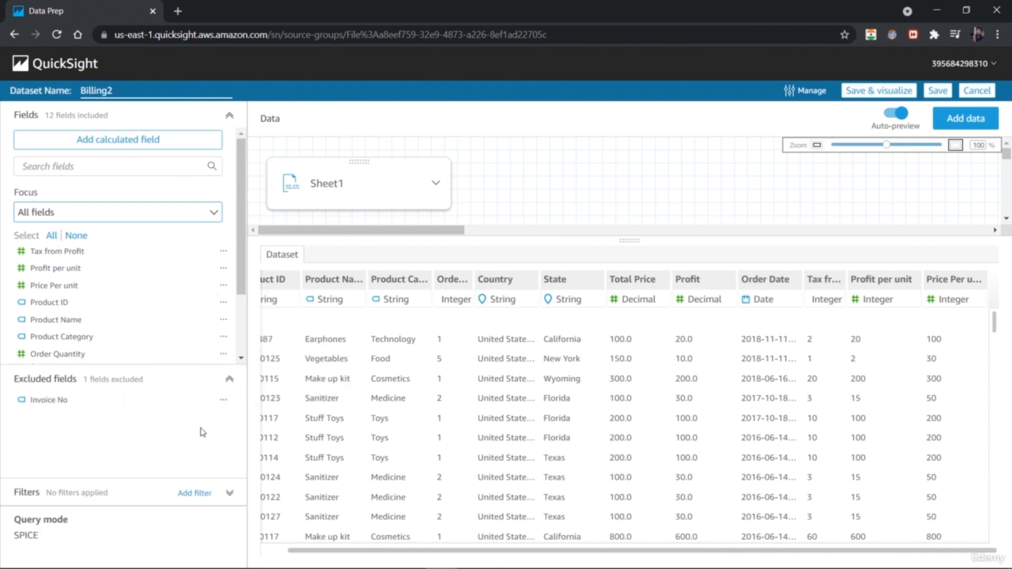
pyautogui.click(230, 379)
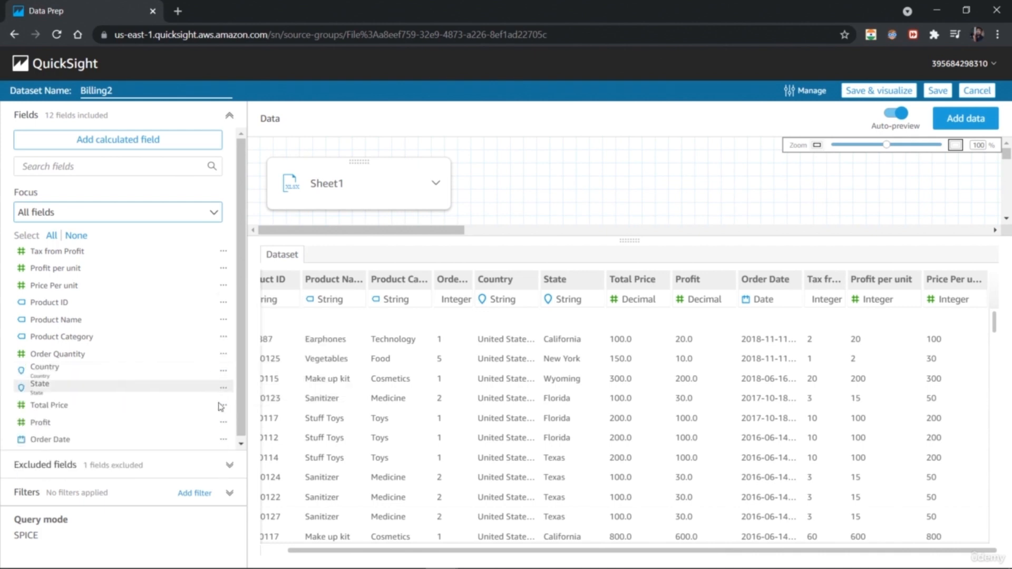
pyautogui.click(229, 465)
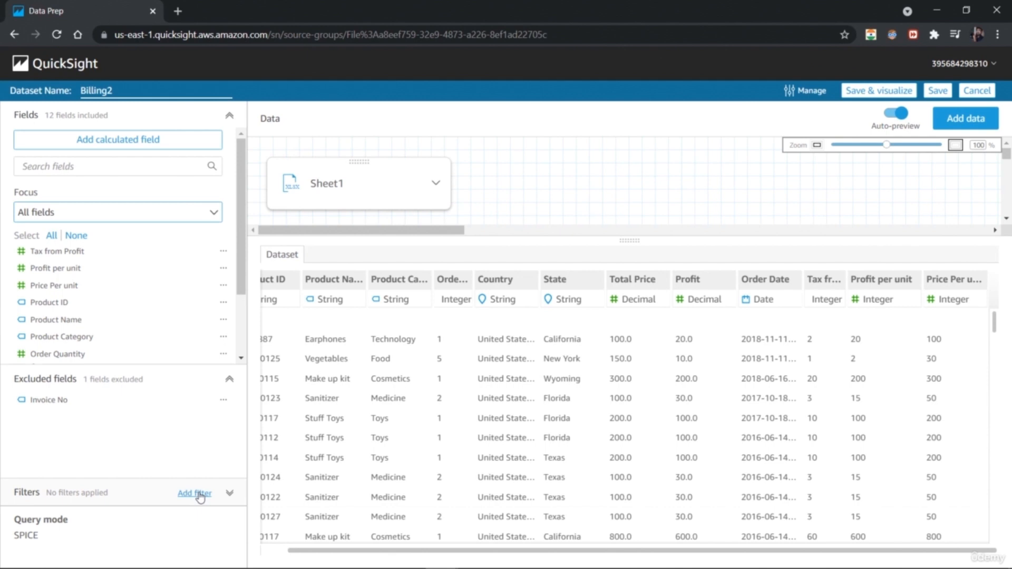
# Add a filter on the Country field and open its settings for editing
pyautogui.click(198, 495)
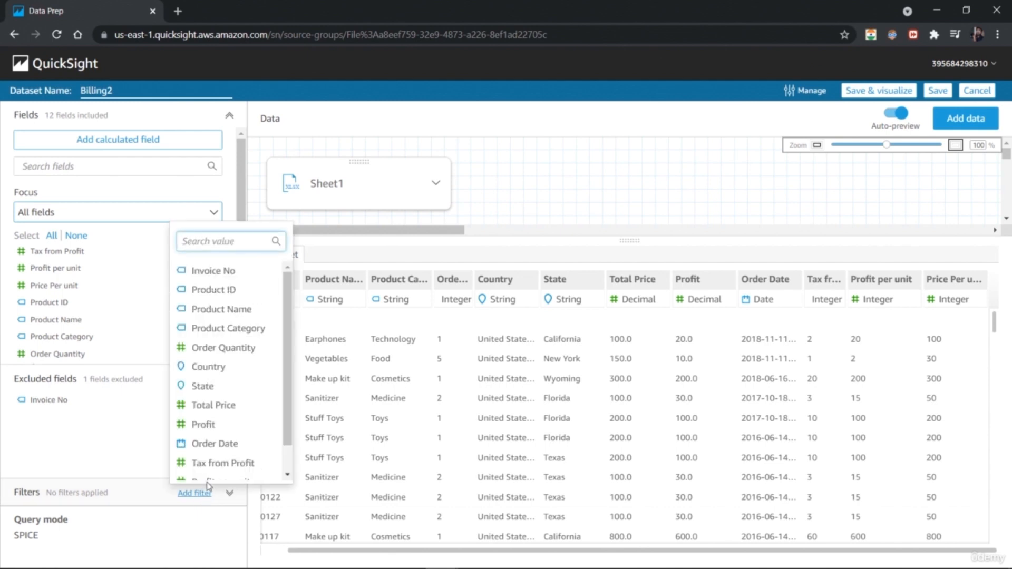
pyautogui.click(234, 373)
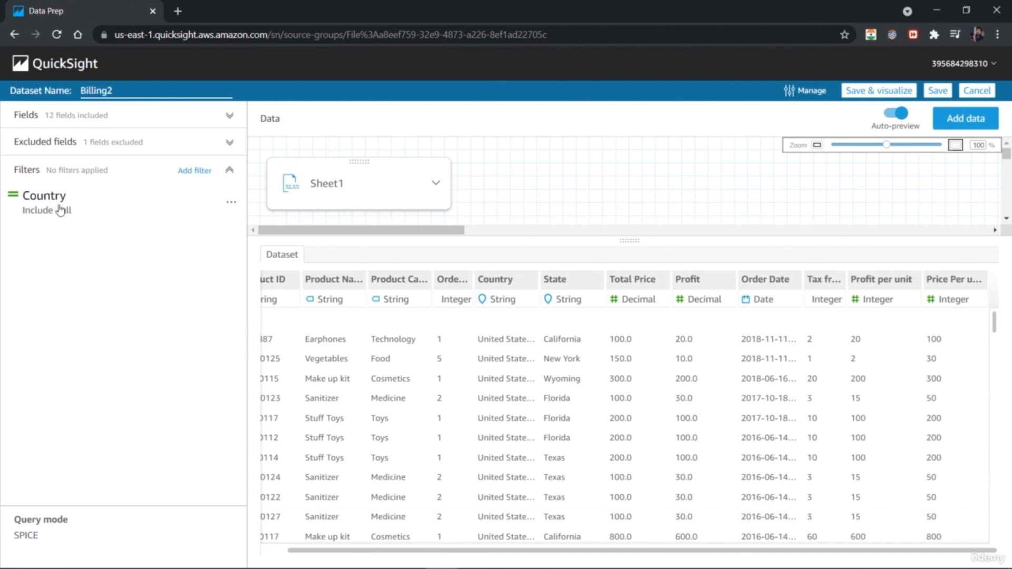
pyautogui.click(60, 207)
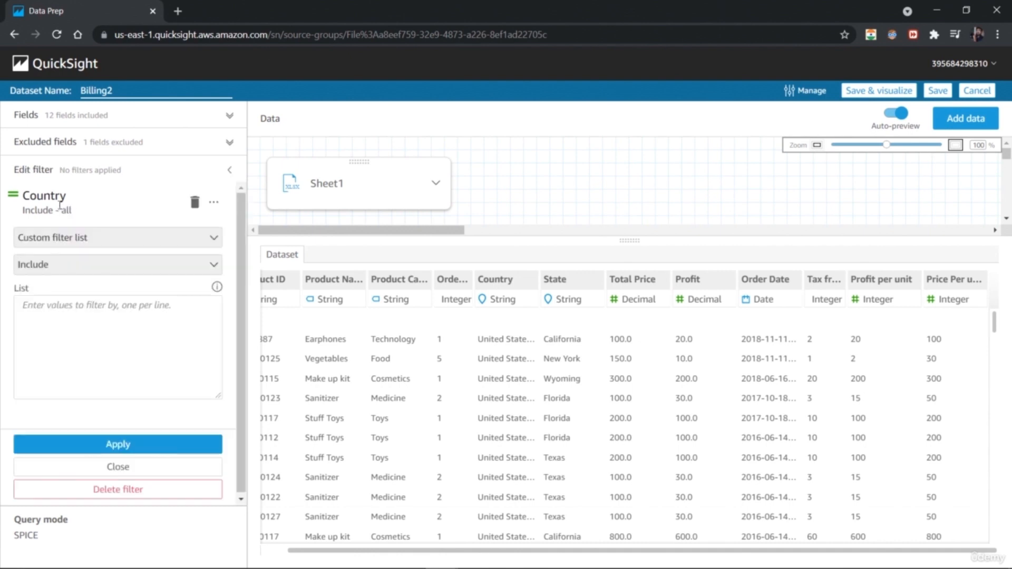
# Set the Country filter's custom list to include Canada, apply it and check the previewed rows
pyautogui.click(125, 370)
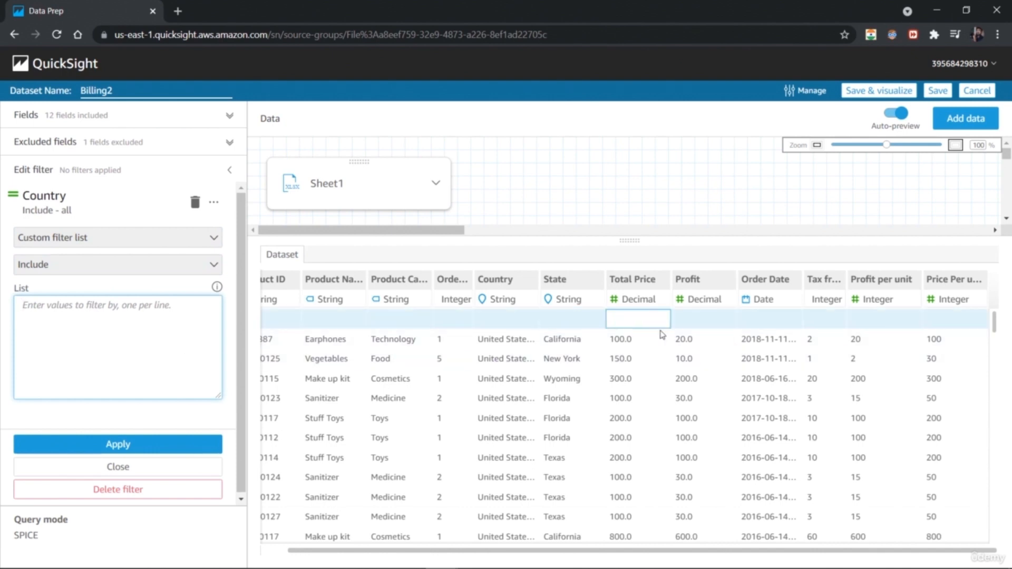
pyautogui.scroll(-5, 531, 417)
pyautogui.scroll(1, 532, 419)
pyautogui.scroll(-2, 532, 419)
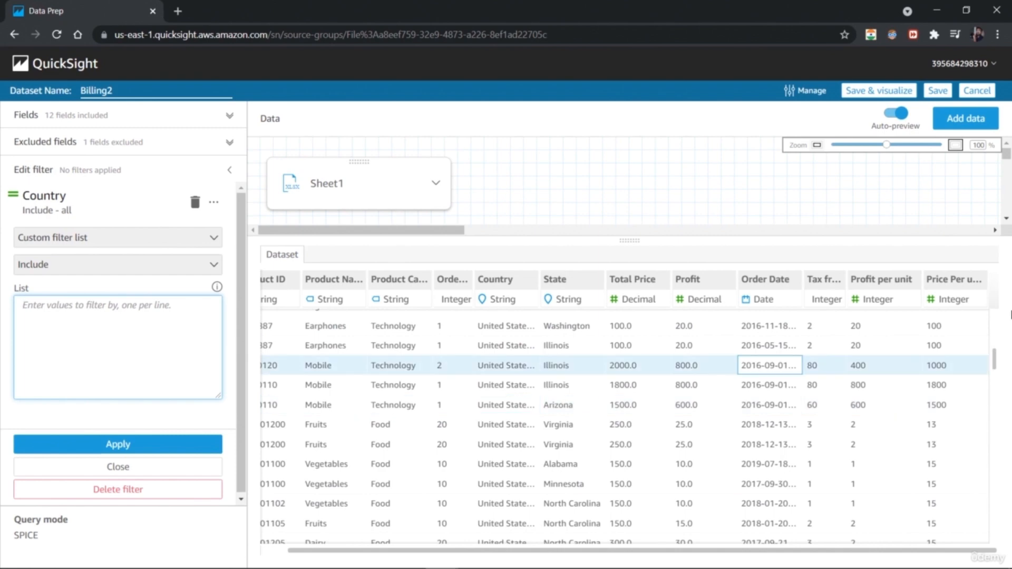
pyautogui.moveTo(995, 359); pyautogui.dragTo(996, 331)
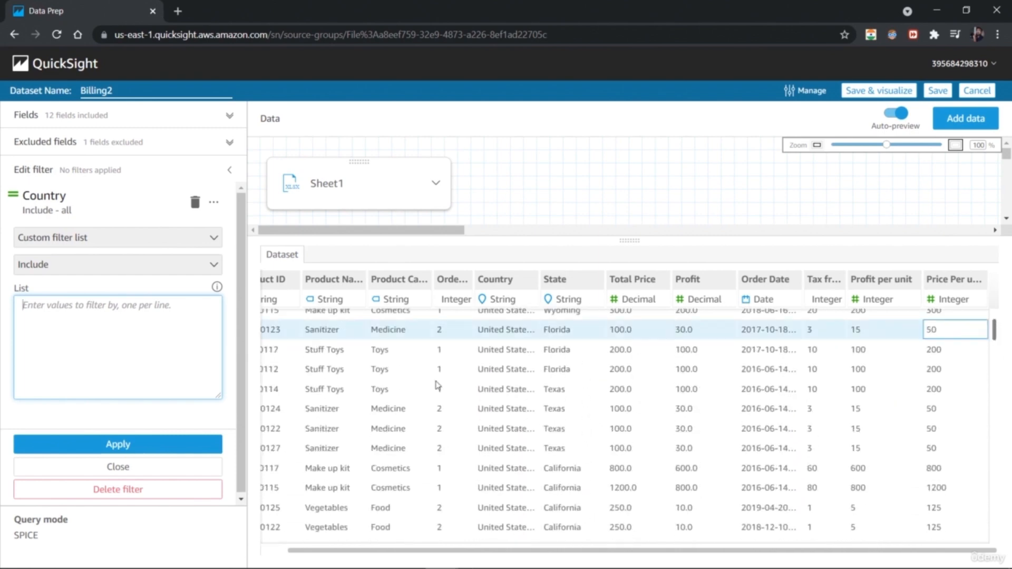
pyautogui.write('Canada')
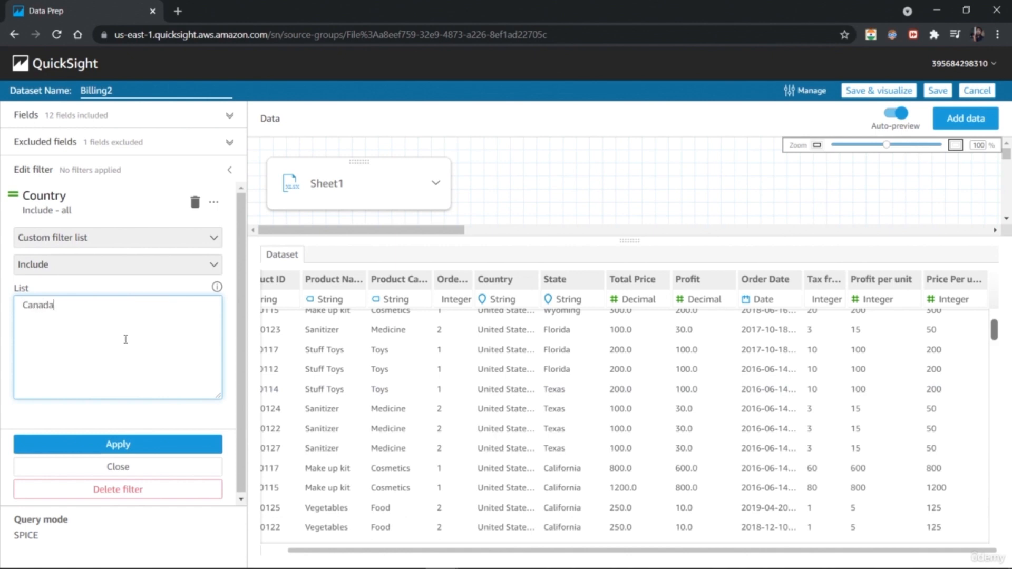
pyautogui.click(211, 238)
pyautogui.click(211, 259)
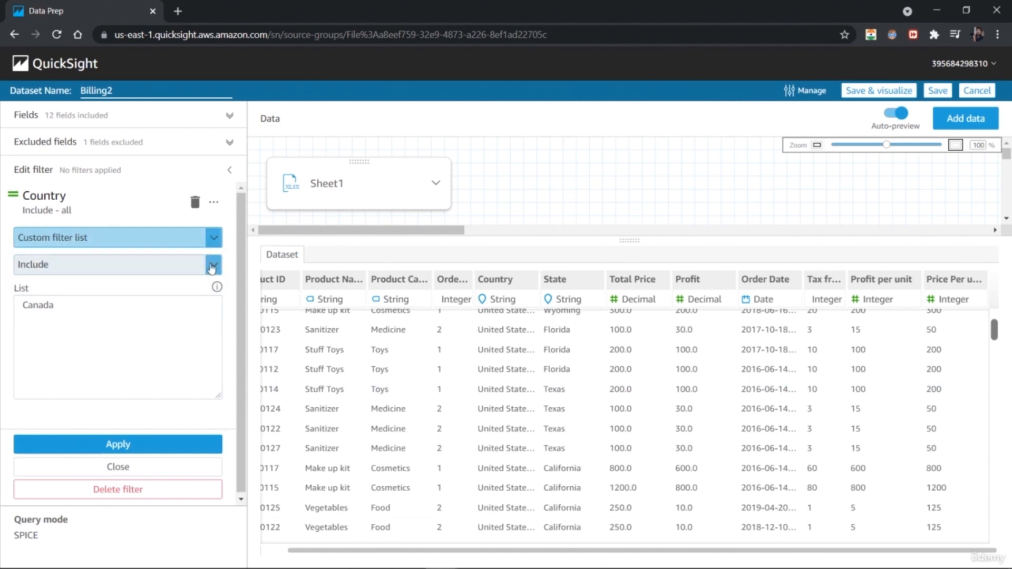
pyautogui.click(213, 271)
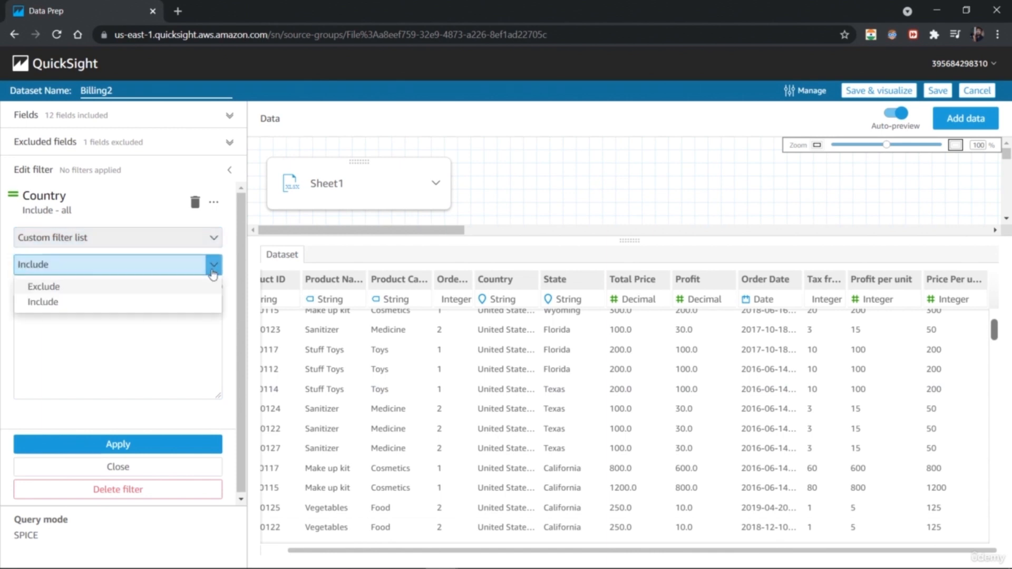
pyautogui.click(194, 302)
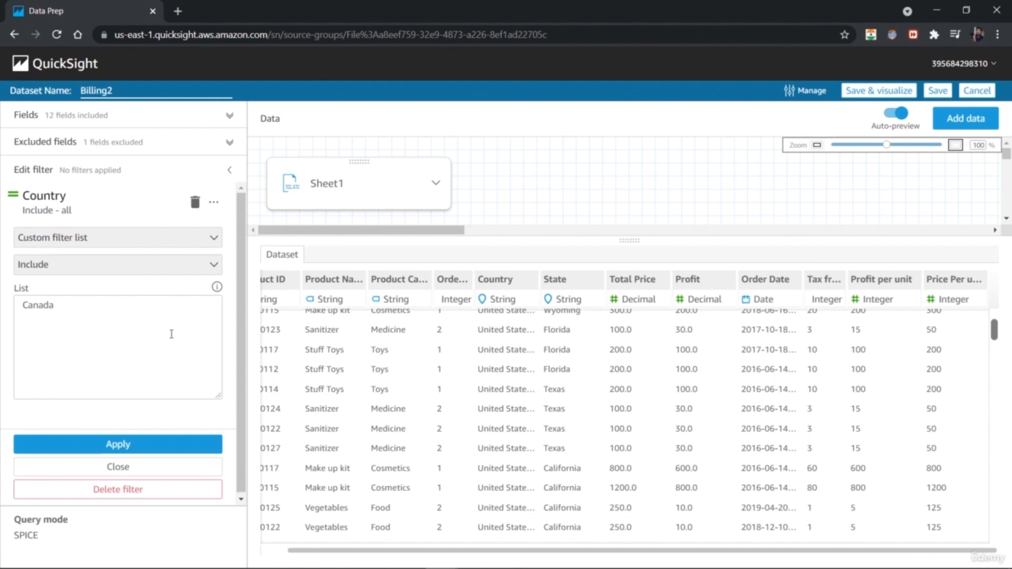
pyautogui.click(164, 334)
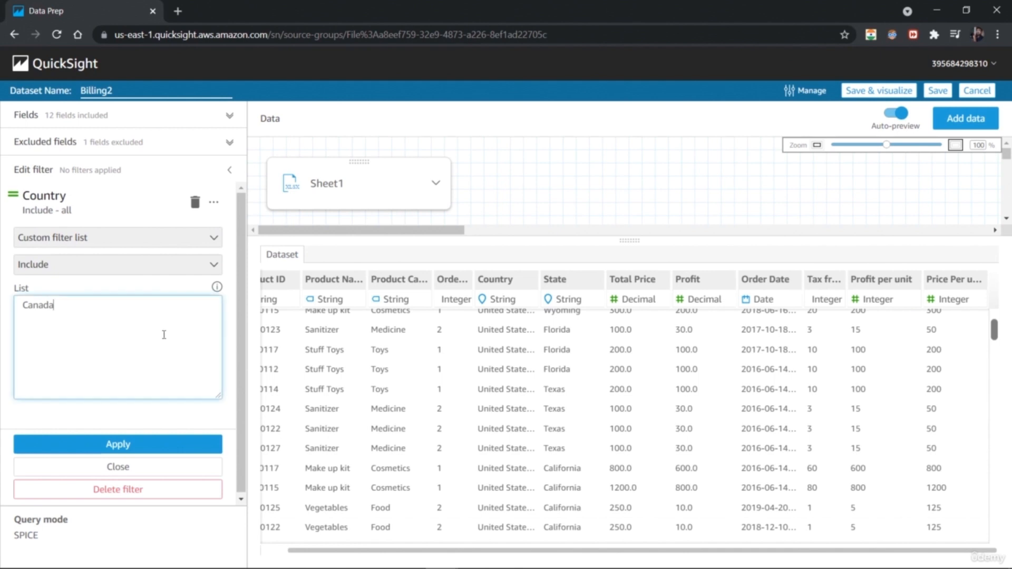
pyautogui.click(139, 448)
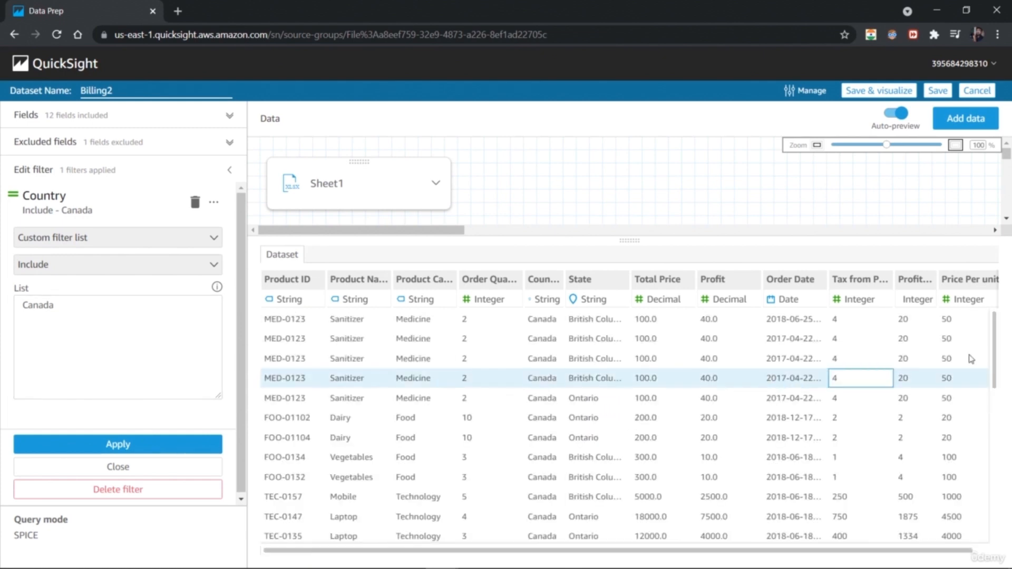
pyautogui.scroll(-1, 992, 381)
pyautogui.moveTo(991, 380); pyautogui.dragTo(989, 344)
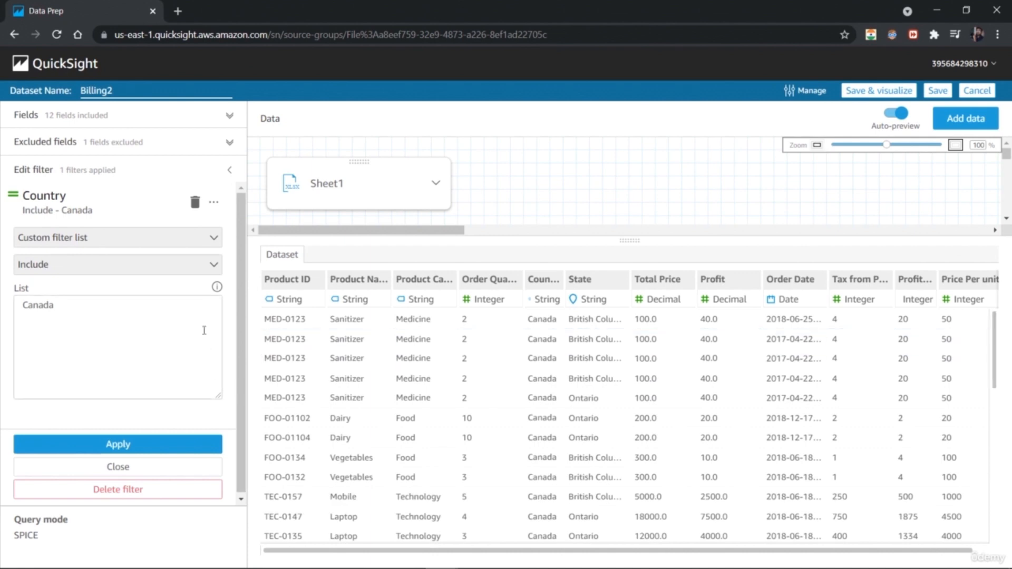
# Change the Country filter's condition to Exclude for Canada and apply it
pyautogui.click(200, 270)
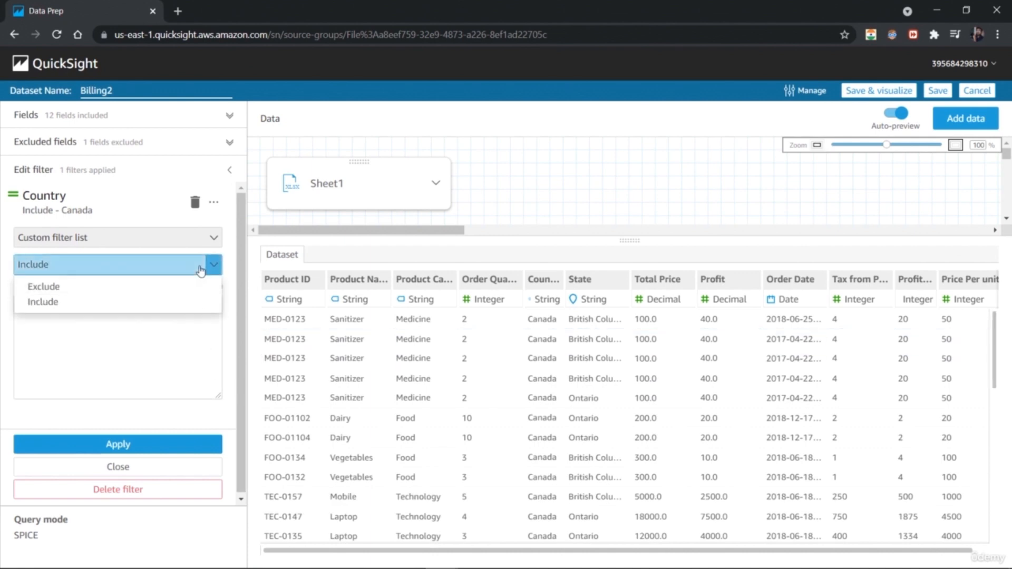
pyautogui.click(168, 290)
pyautogui.click(146, 444)
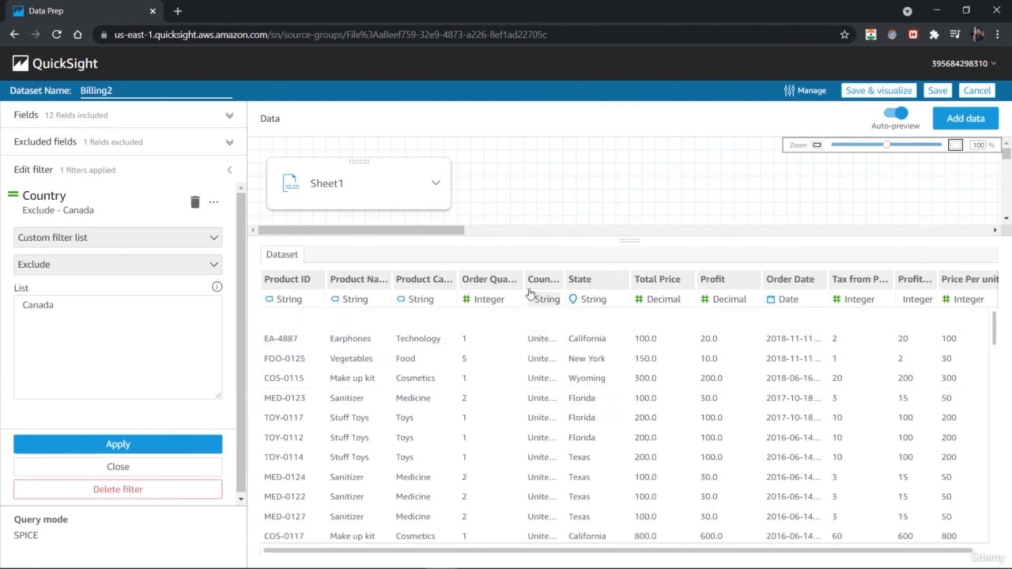
# Widen the Country column in the dataset preview to read the full country names
pyautogui.moveTo(563, 280); pyautogui.dragTo(618, 294)
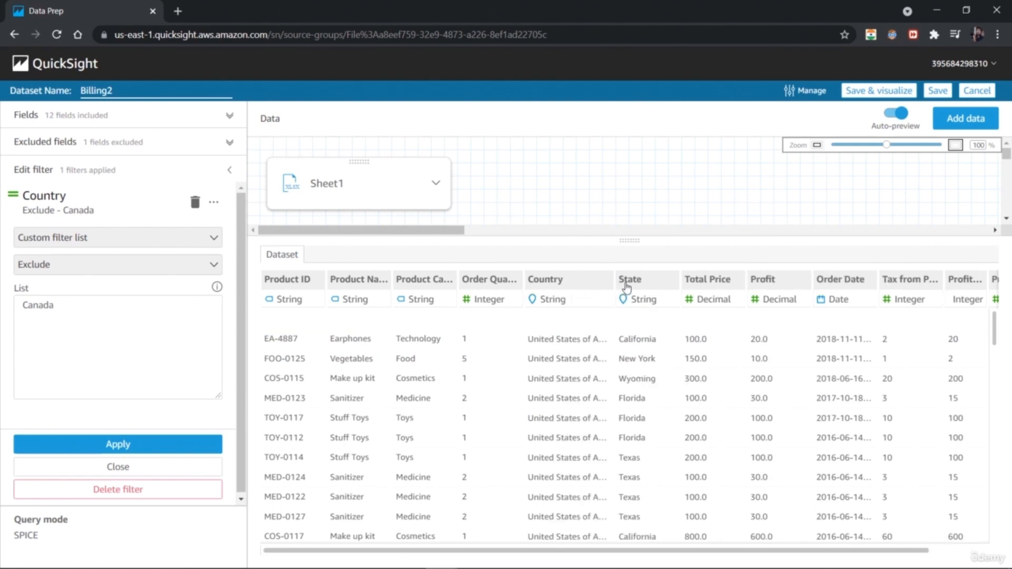
pyautogui.moveTo(994, 330)
pyautogui.mouseDown()
pyautogui.moveTo(1000, 529)
pyautogui.moveTo(994, 325)
pyautogui.mouseUp()
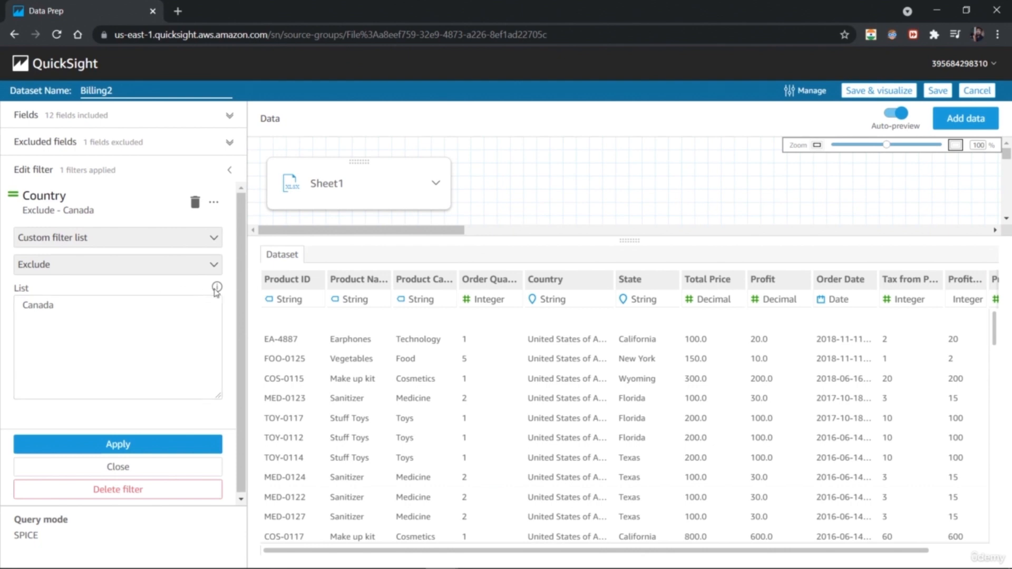
pyautogui.moveTo(216, 292)
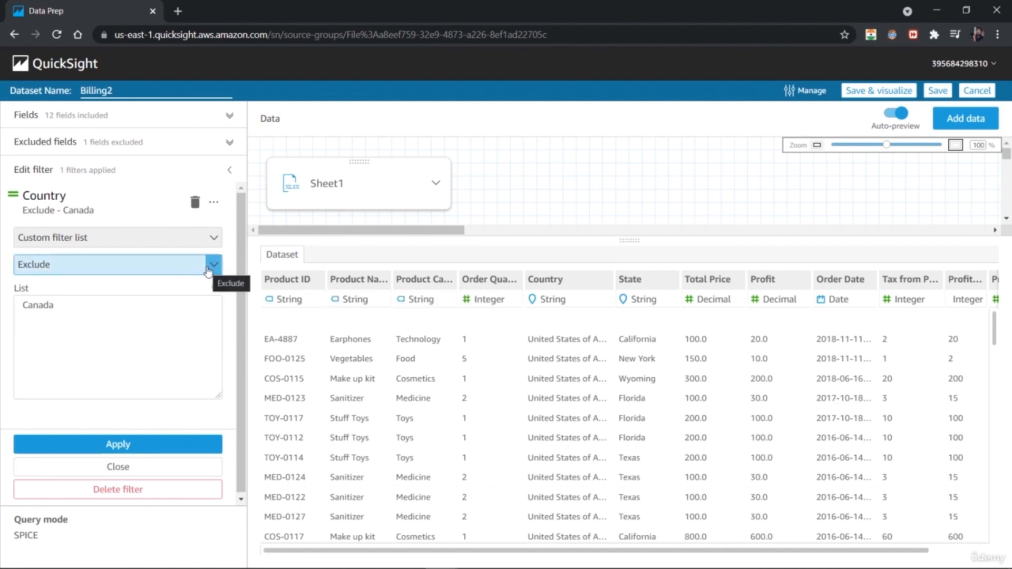
# Replace the Country filter with one on the Order Date field and open its settings for editing
pyautogui.click(196, 202)
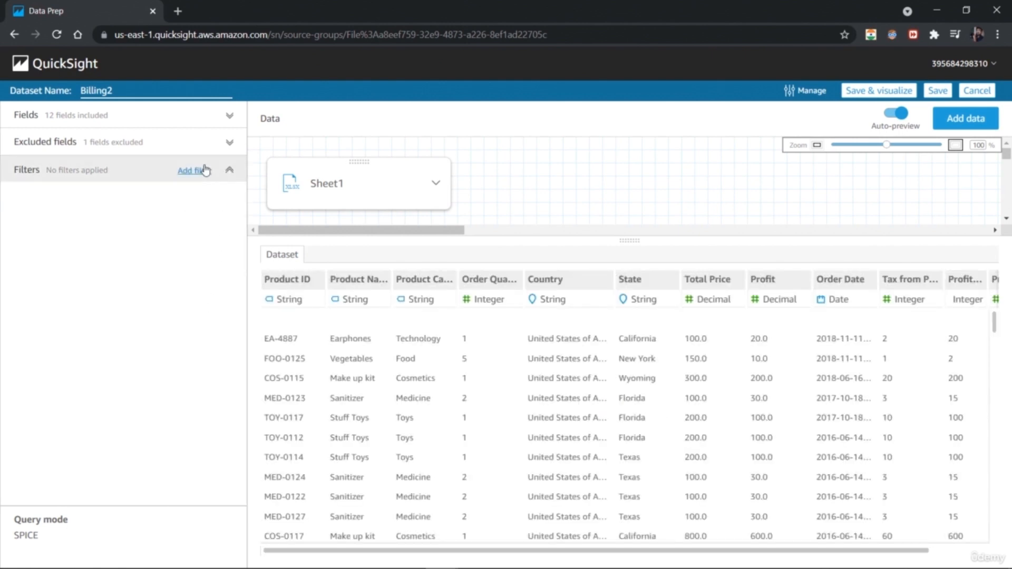
pyautogui.click(208, 172)
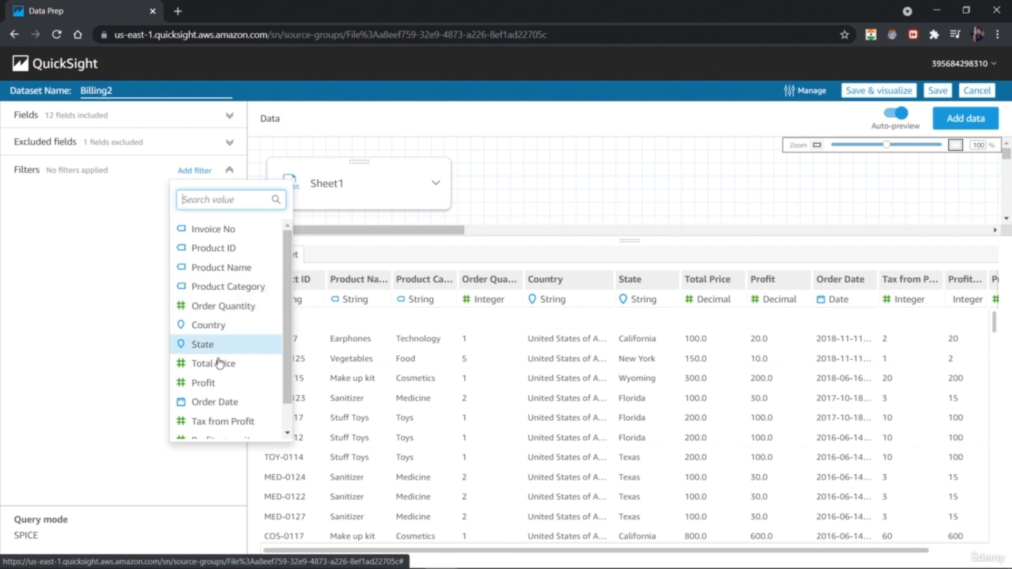
pyautogui.click(224, 402)
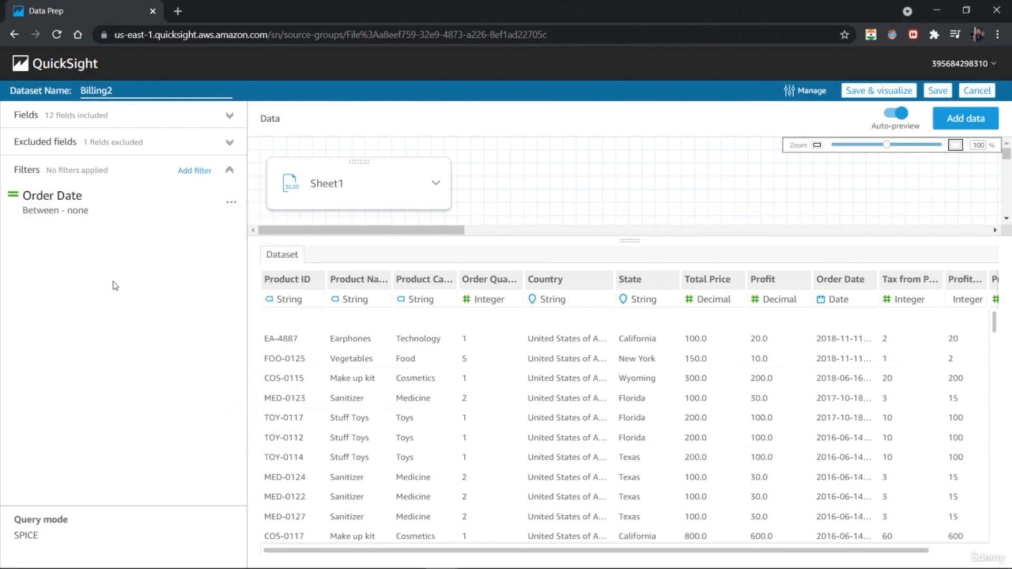
pyautogui.click(77, 211)
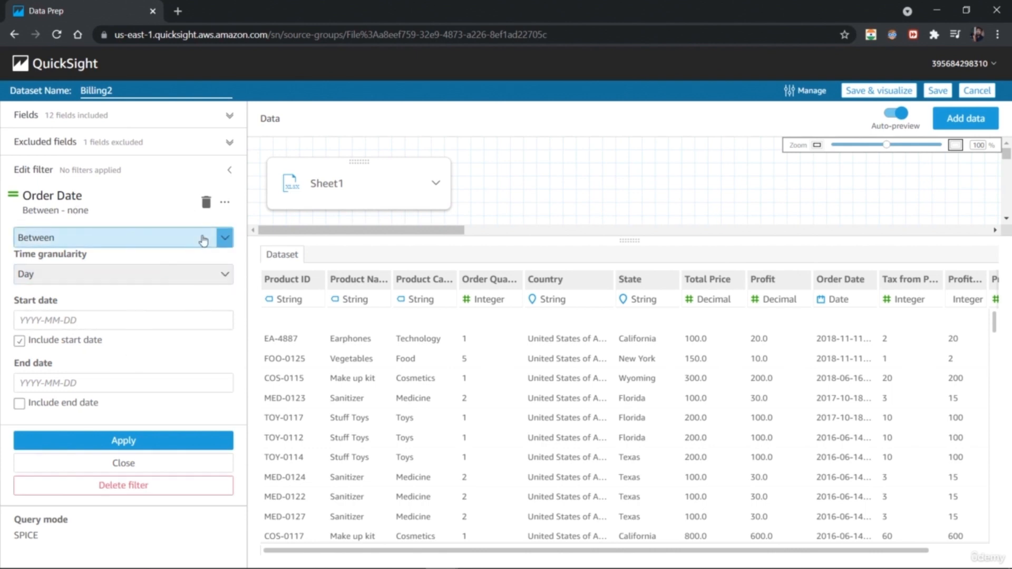
# Review the Order Date filter's condition options, keeping Between, and widen the Order Date column in the preview
pyautogui.click(224, 240)
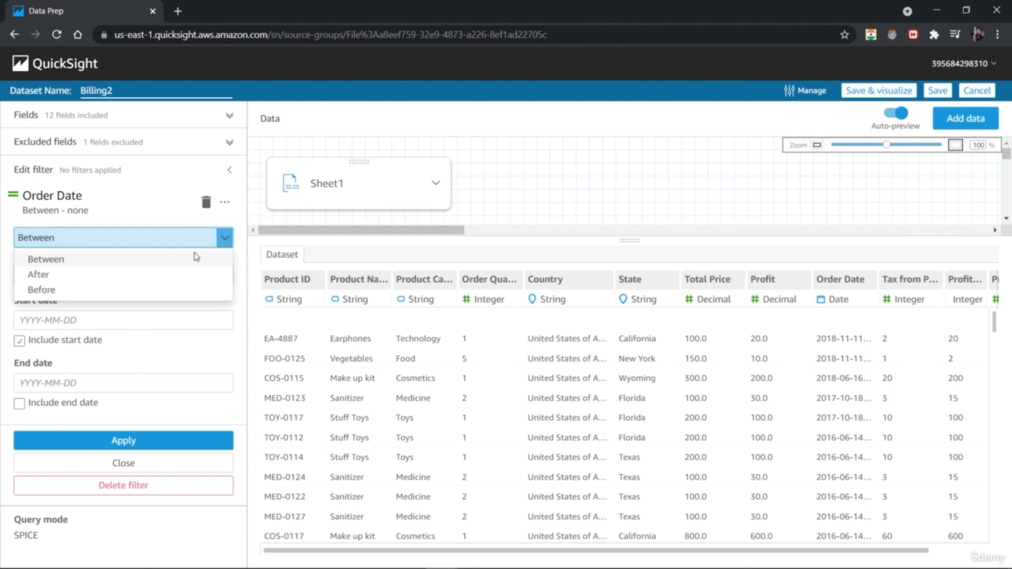
pyautogui.click(5, 305)
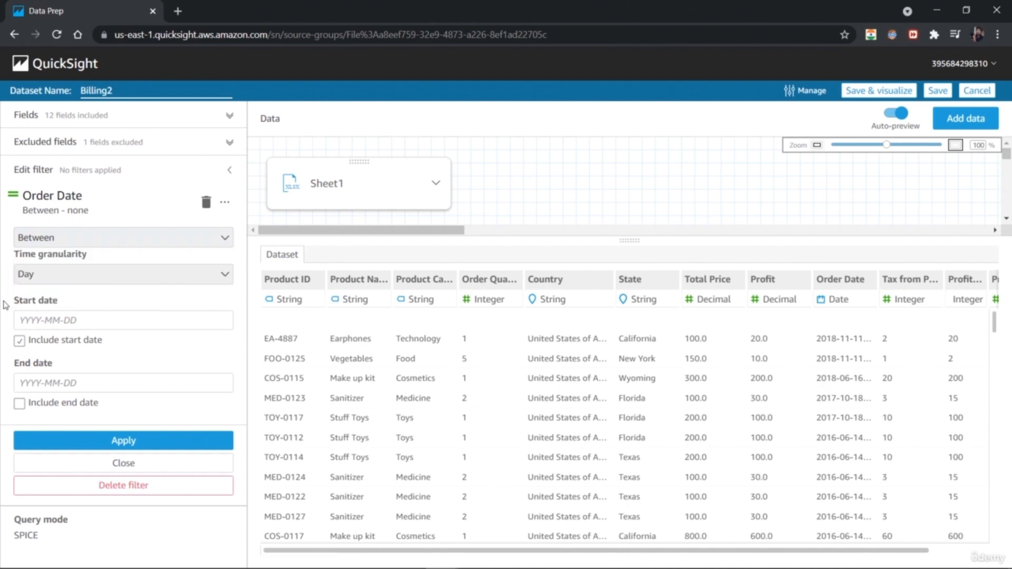
pyautogui.moveTo(744, 553); pyautogui.dragTo(781, 554)
pyautogui.moveTo(841, 276)
pyautogui.mouseDown()
pyautogui.moveTo(865, 278)
pyautogui.moveTo(855, 279)
pyautogui.mouseUp()
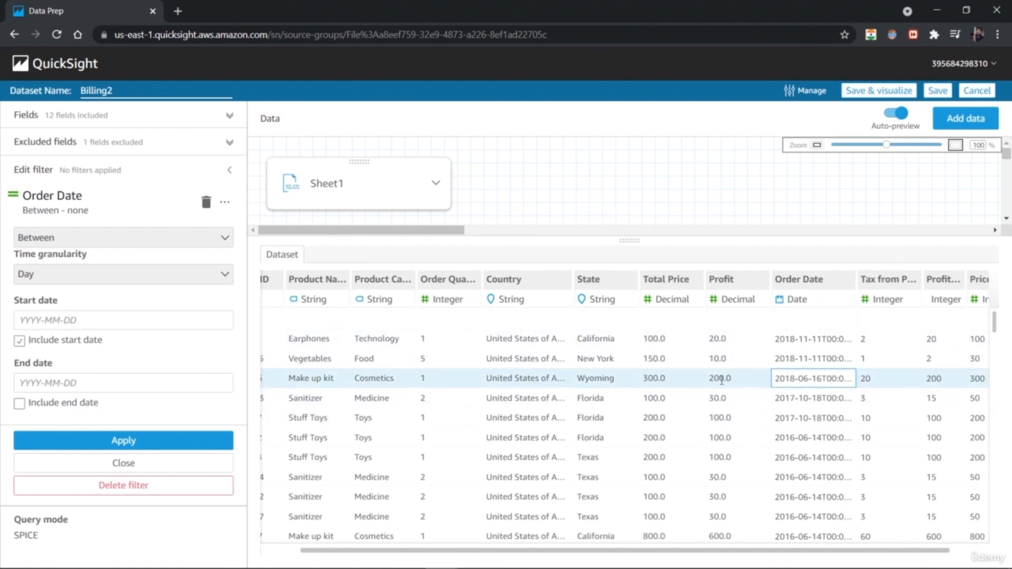
# Check the order dates in the preview and set the Order Date filter's start date to 2016-09-01
pyautogui.click(65, 324)
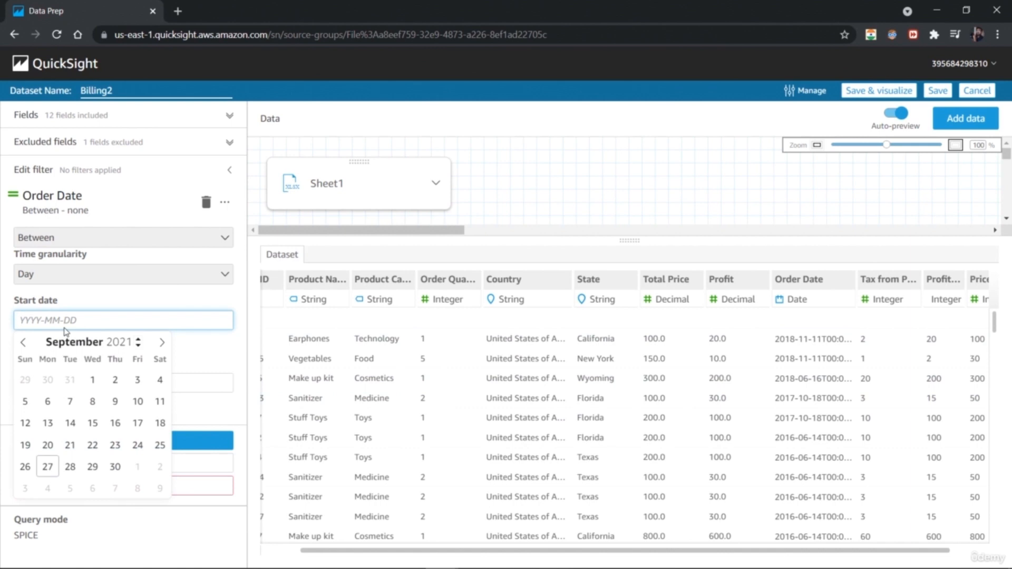
pyautogui.click(138, 345)
pyautogui.click(137, 346)
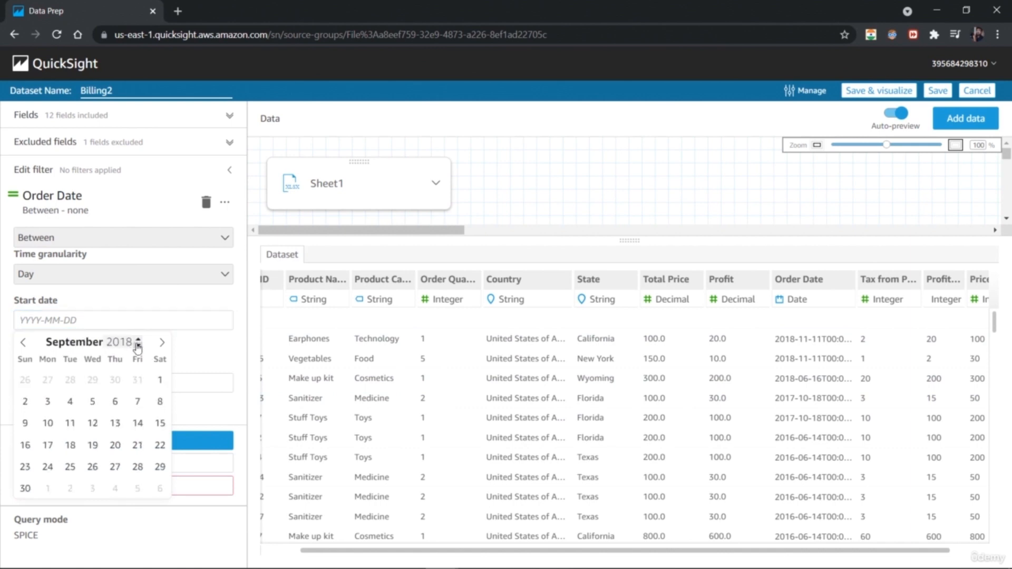
pyautogui.click(138, 346)
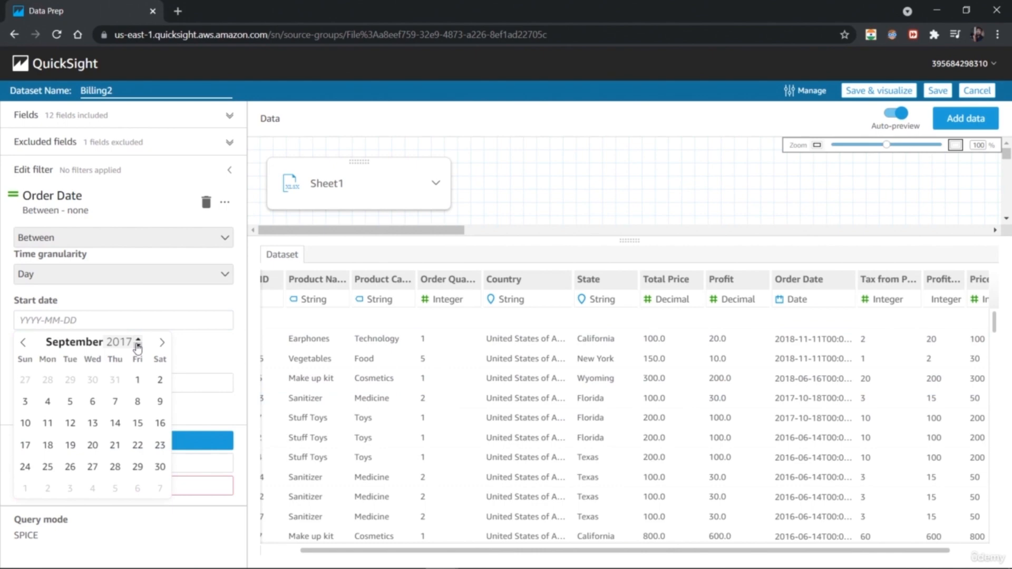
pyautogui.moveTo(996, 327); pyautogui.dragTo(995, 532)
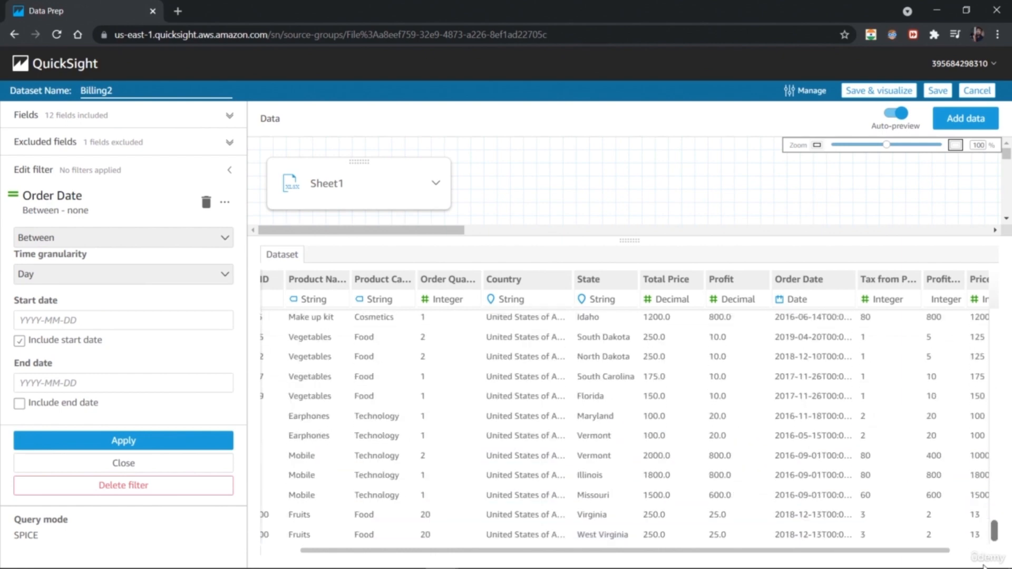
pyautogui.click(120, 321)
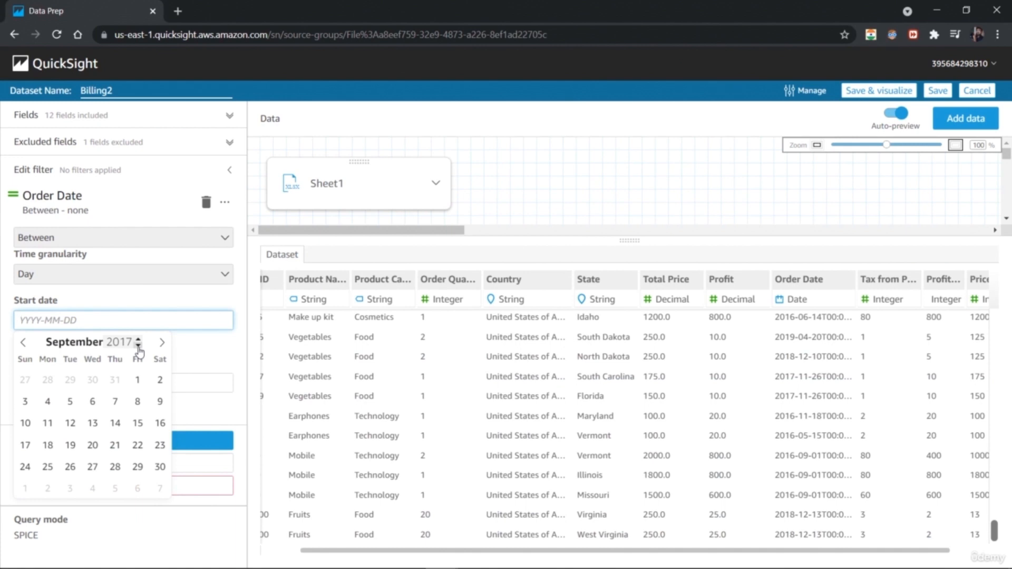
pyautogui.click(138, 346)
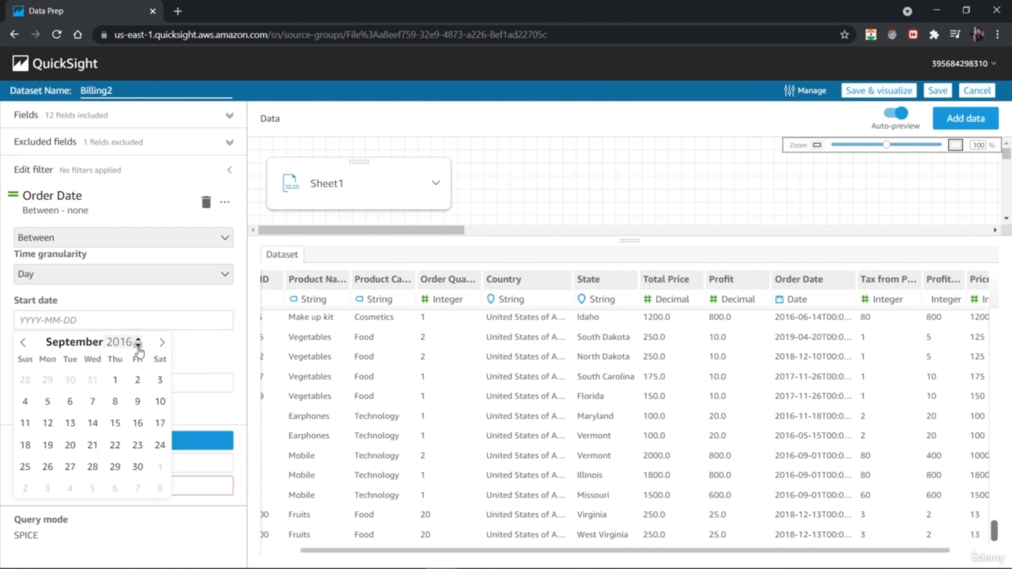
pyautogui.click(115, 379)
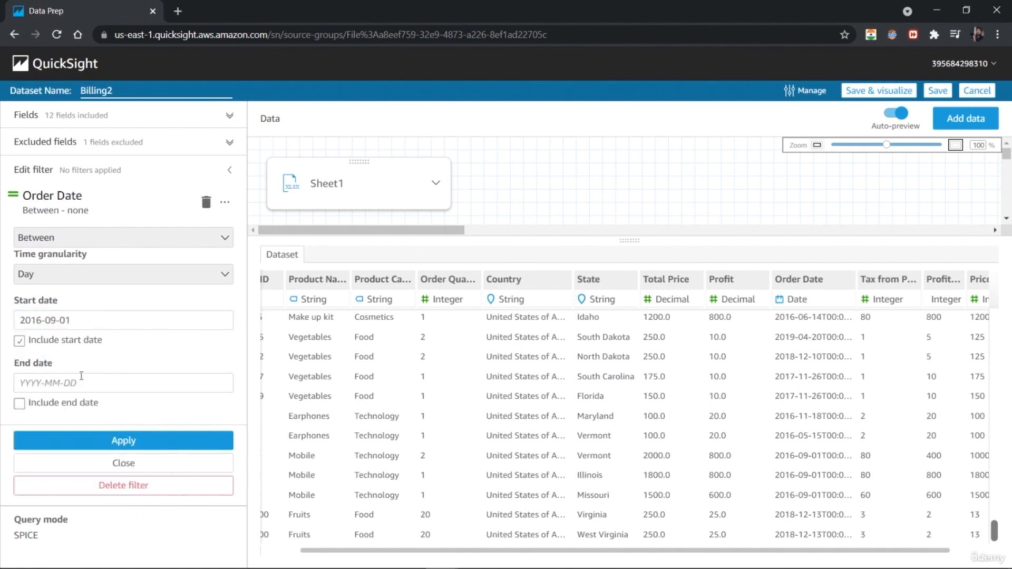
# Set the filter's end date to 2021-09-27, include the end date, then apply the filter and review the rows
pyautogui.click(72, 389)
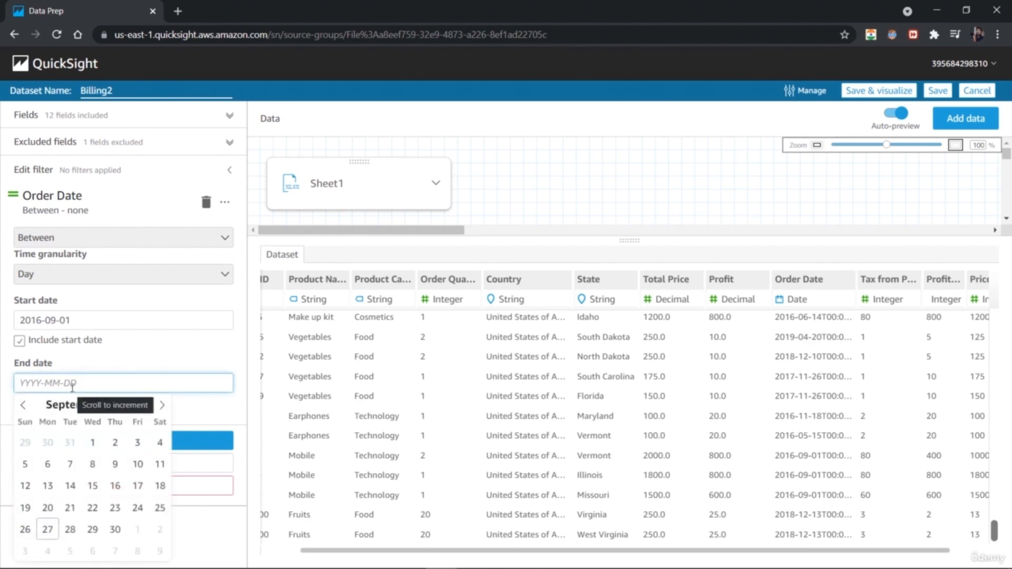
pyautogui.click(47, 528)
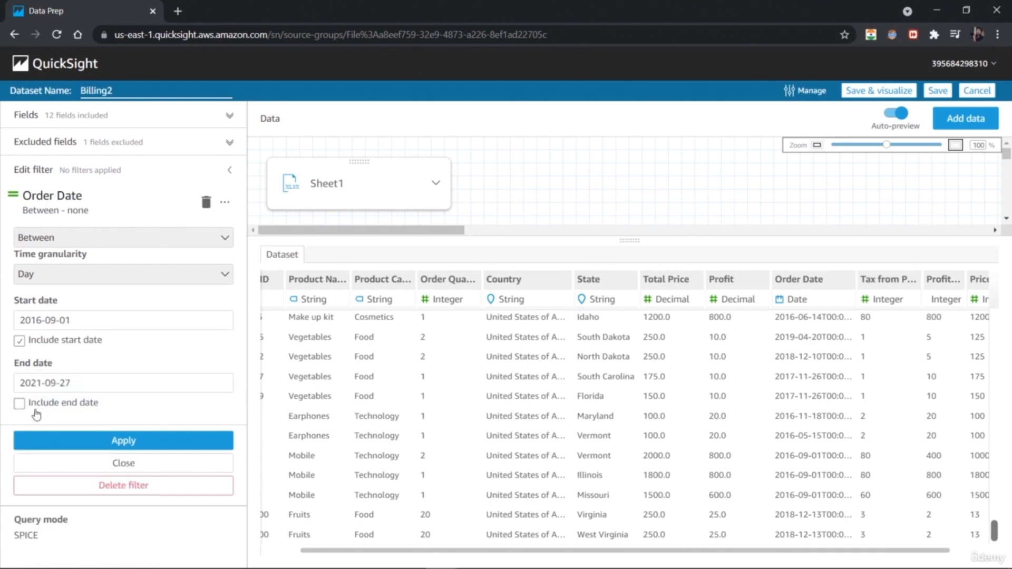
pyautogui.click(20, 404)
pyautogui.click(142, 445)
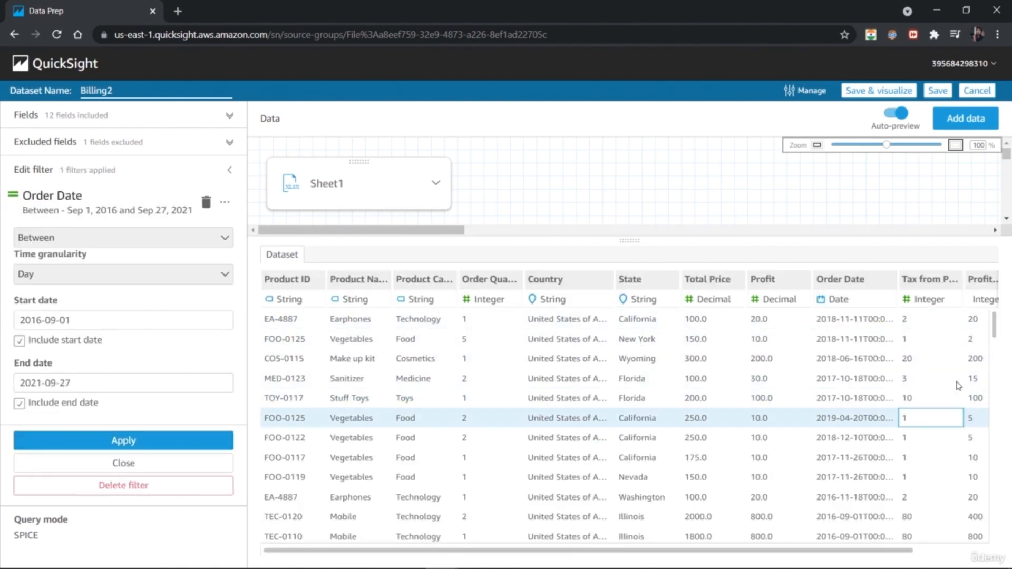
pyautogui.scroll(-5, 988, 448)
pyautogui.scroll(-10, 988, 446)
pyautogui.scroll(20, 985, 422)
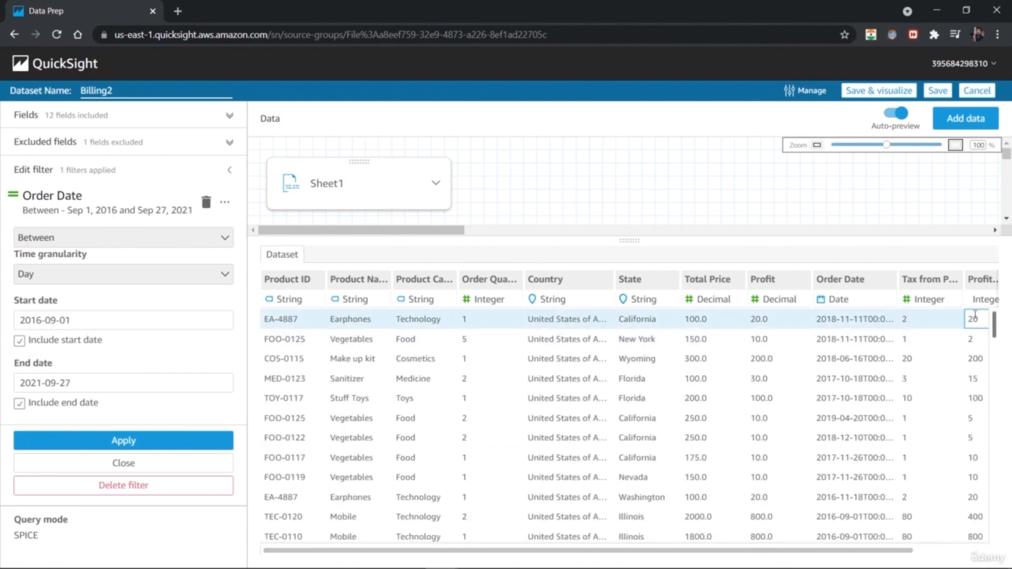
# Try the Hour and Minute time granularities for the Order Date filter and settle on Second
pyautogui.click(226, 275)
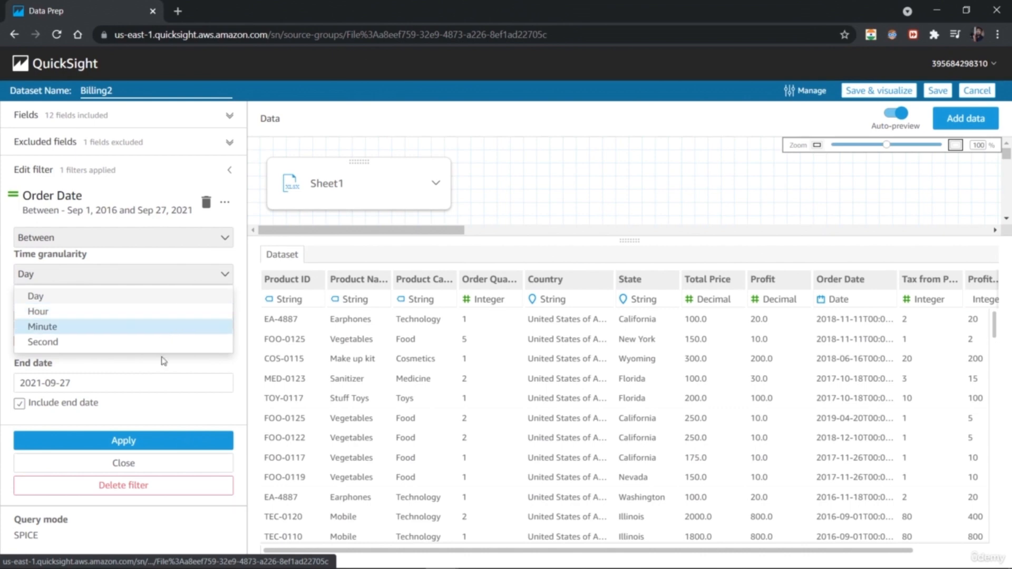
pyautogui.click(157, 312)
pyautogui.click(224, 276)
pyautogui.click(162, 328)
pyautogui.click(224, 275)
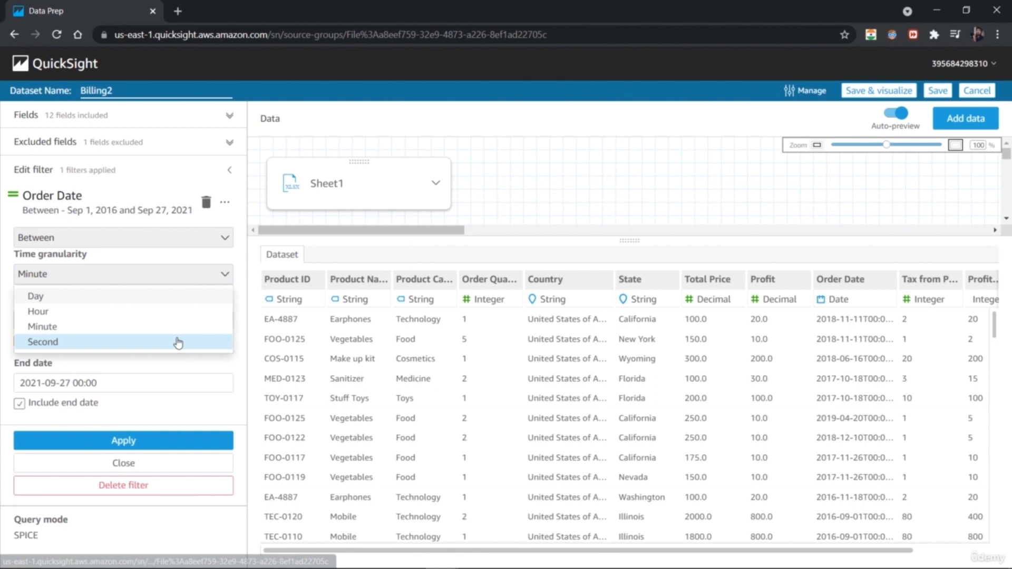
pyautogui.click(176, 343)
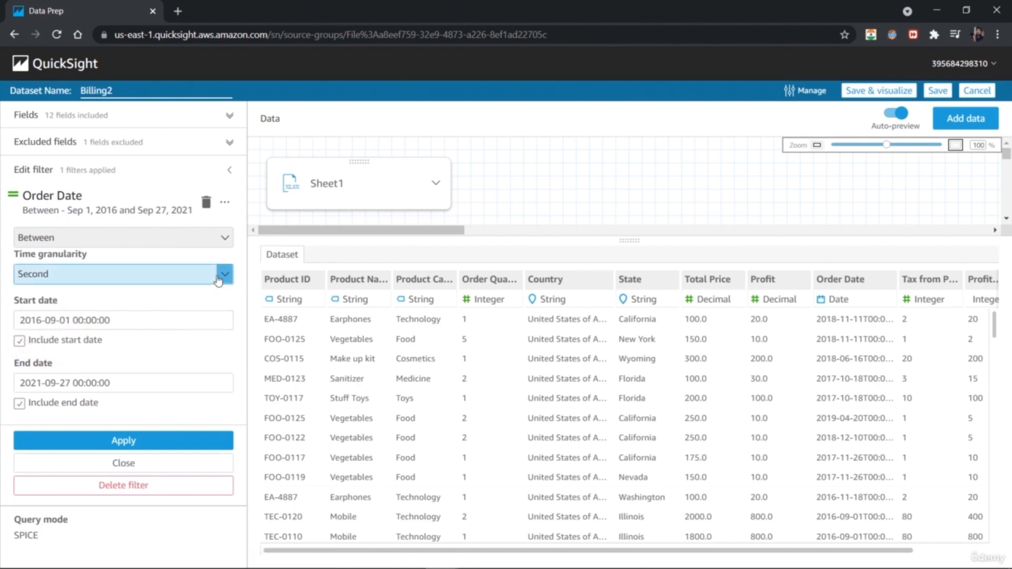
pyautogui.click(219, 240)
pyautogui.click(159, 275)
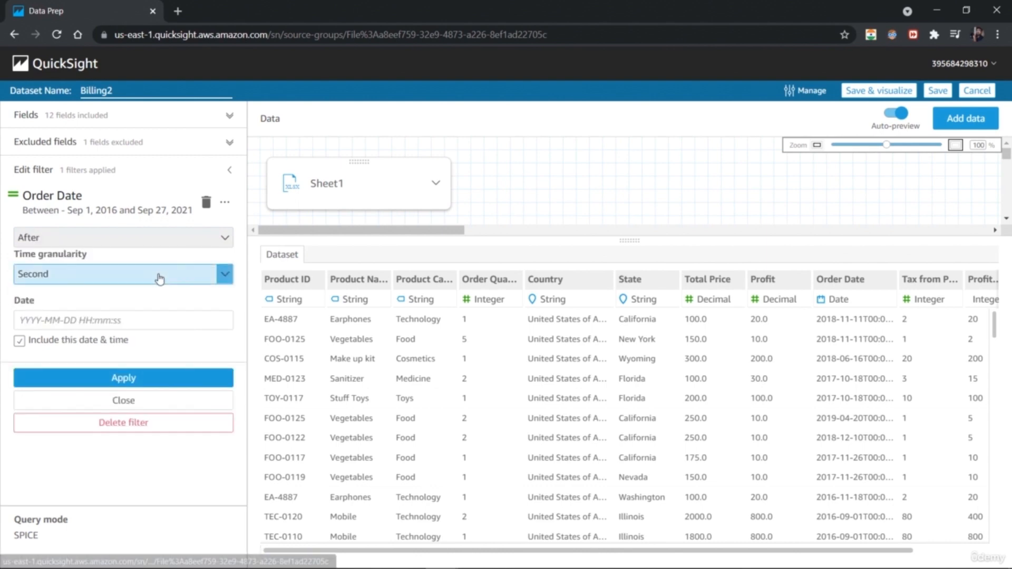
pyautogui.click(111, 322)
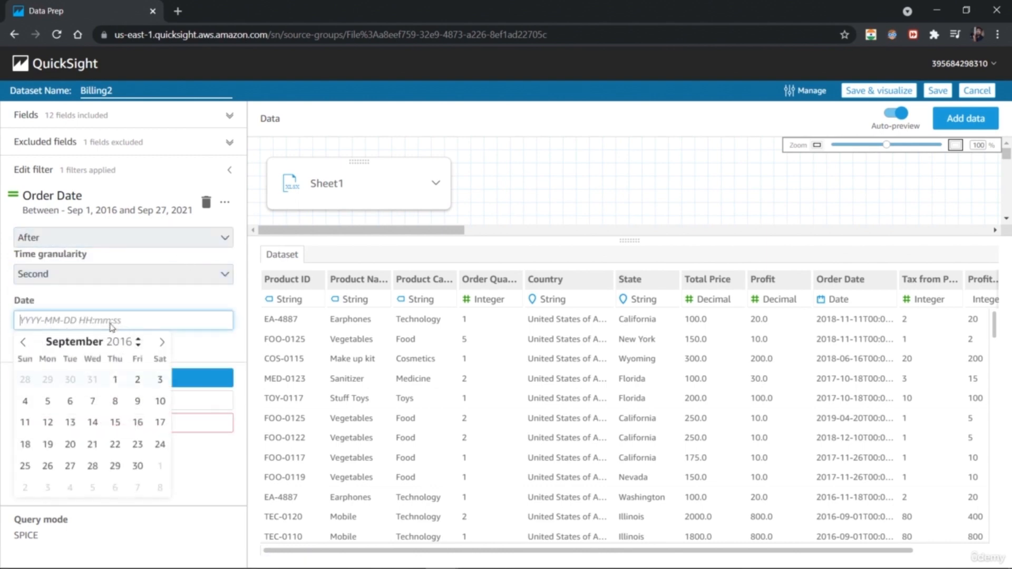
pyautogui.click(139, 340)
pyautogui.click(138, 340)
pyautogui.click(139, 340)
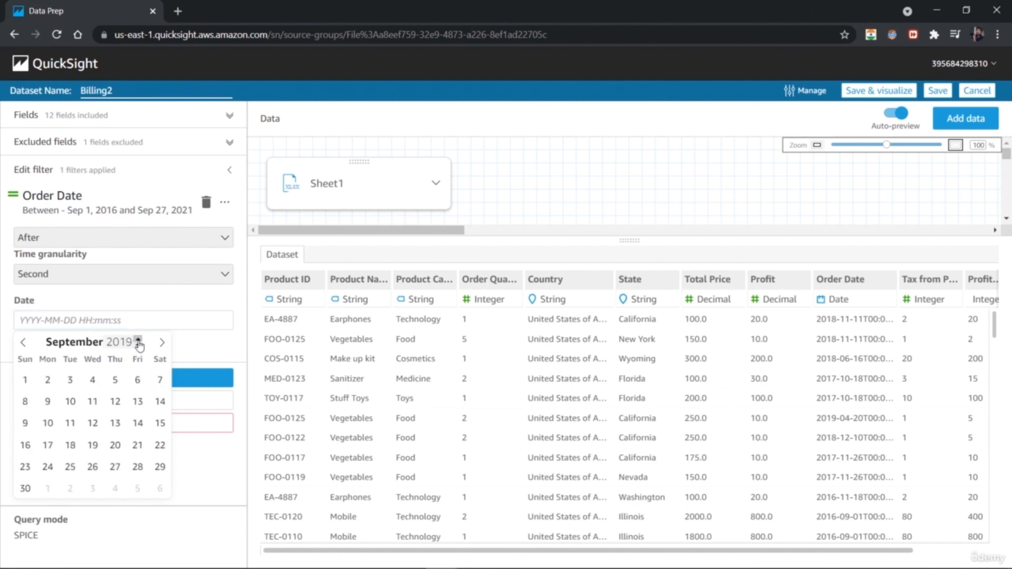
pyautogui.click(24, 380)
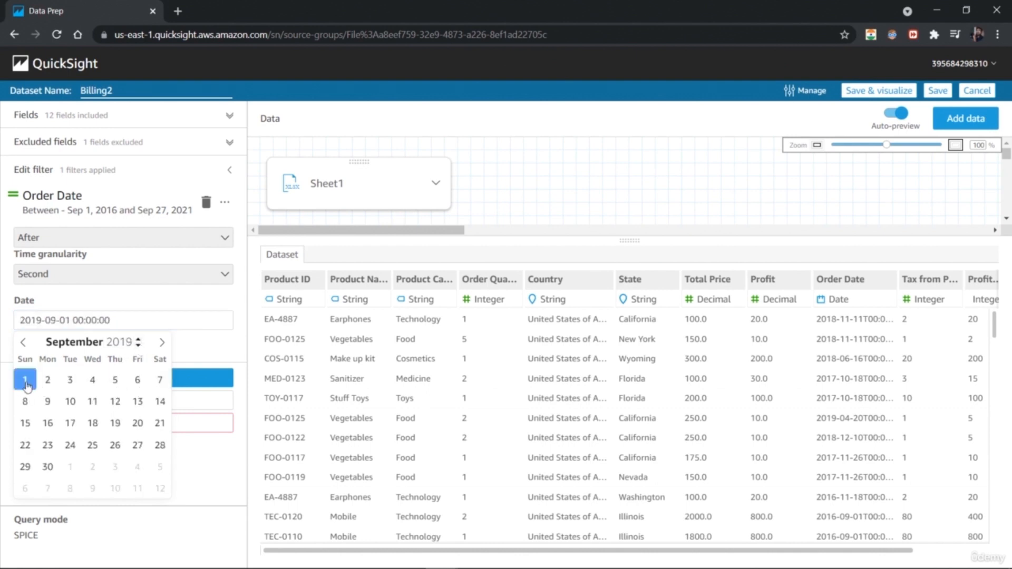
pyautogui.click(154, 290)
pyautogui.click(124, 379)
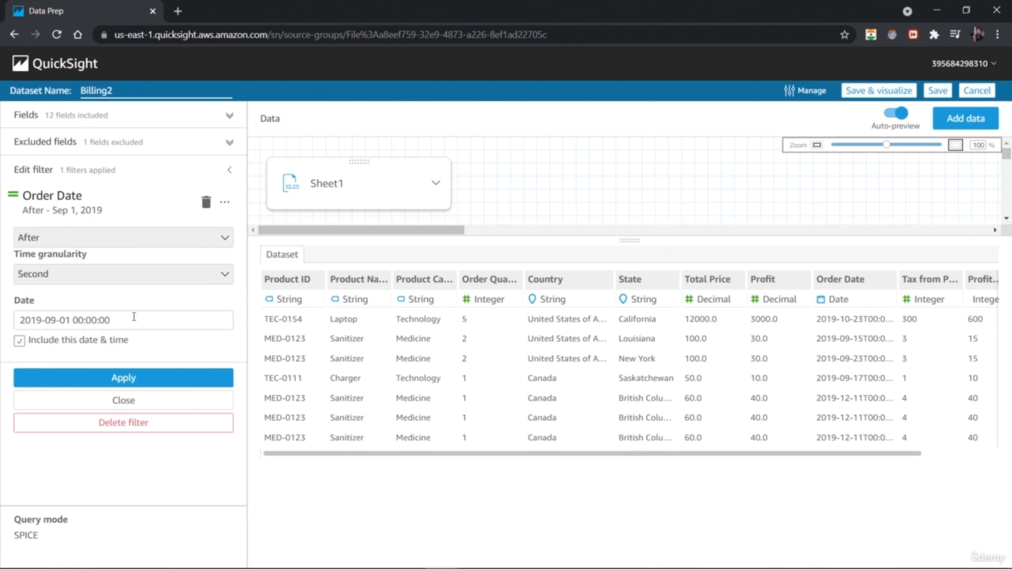
pyautogui.click(224, 240)
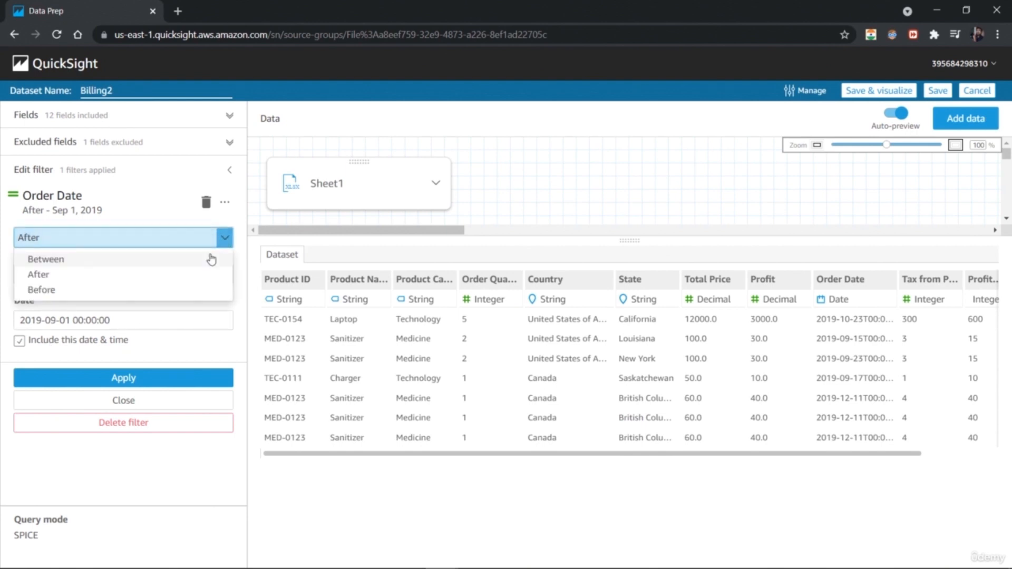
pyautogui.click(188, 289)
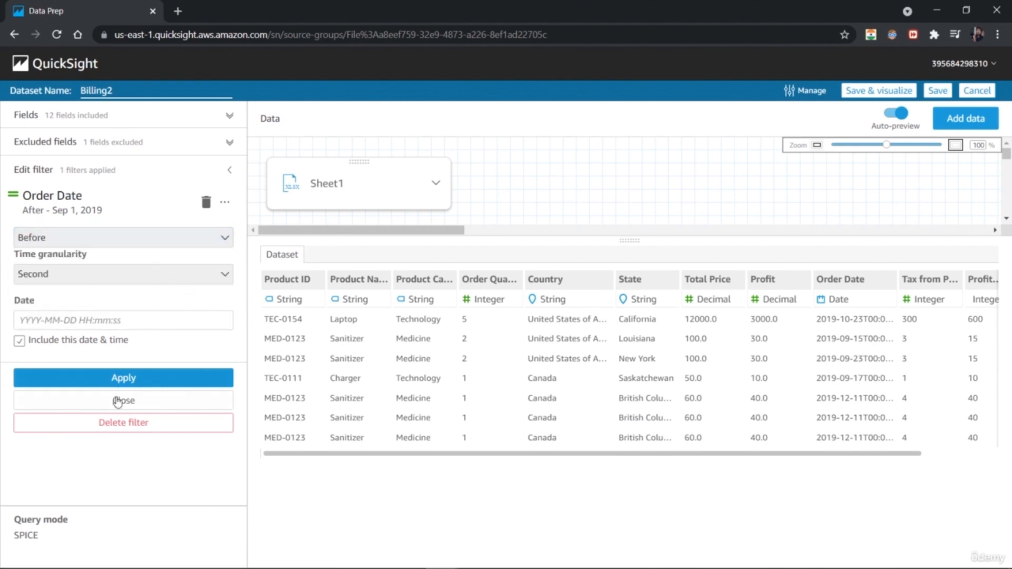
pyautogui.click(110, 320)
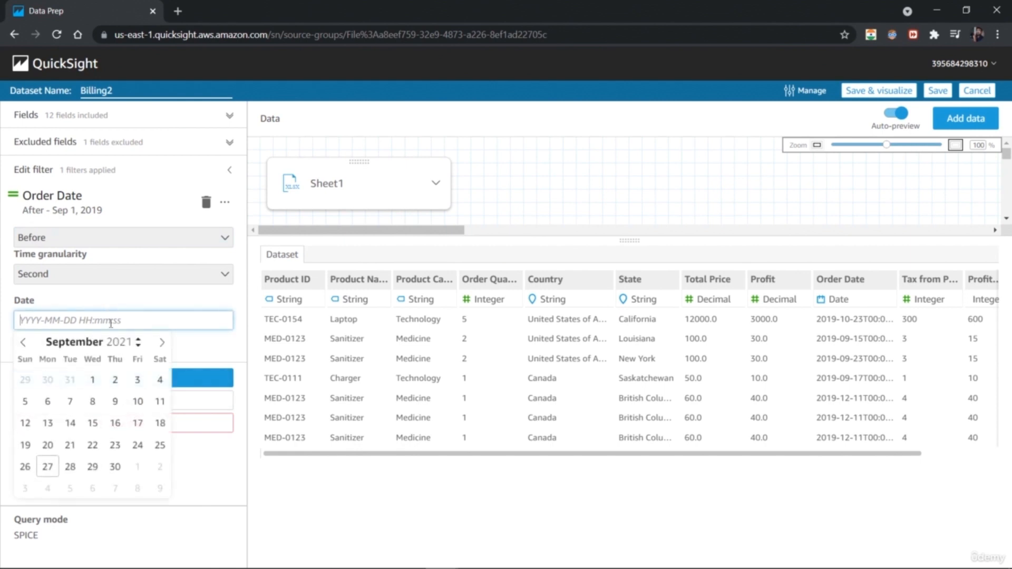
pyautogui.click(138, 345)
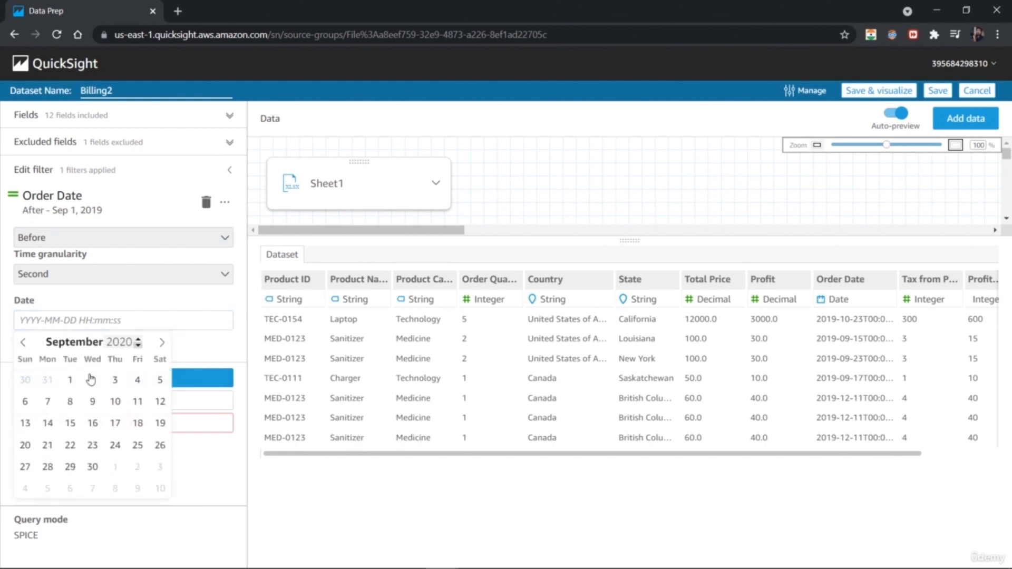
pyautogui.click(70, 380)
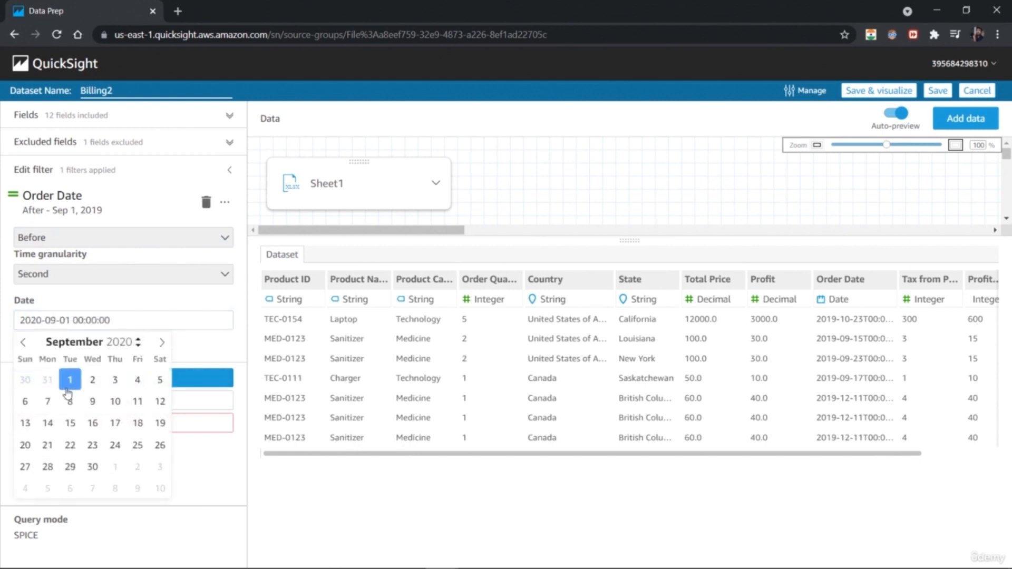
pyautogui.click(138, 346)
pyautogui.click(139, 346)
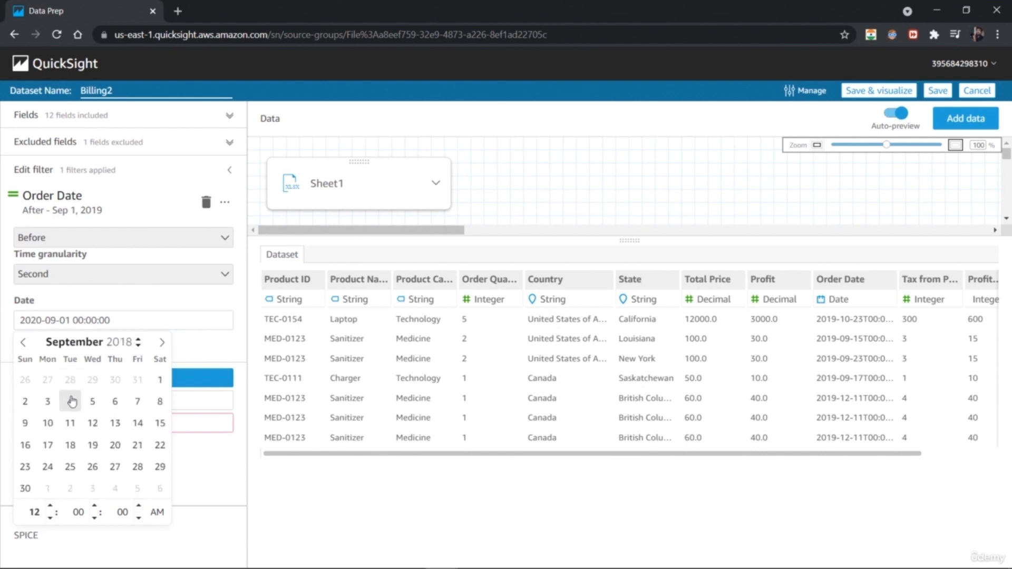
pyautogui.click(160, 380)
pyautogui.click(187, 352)
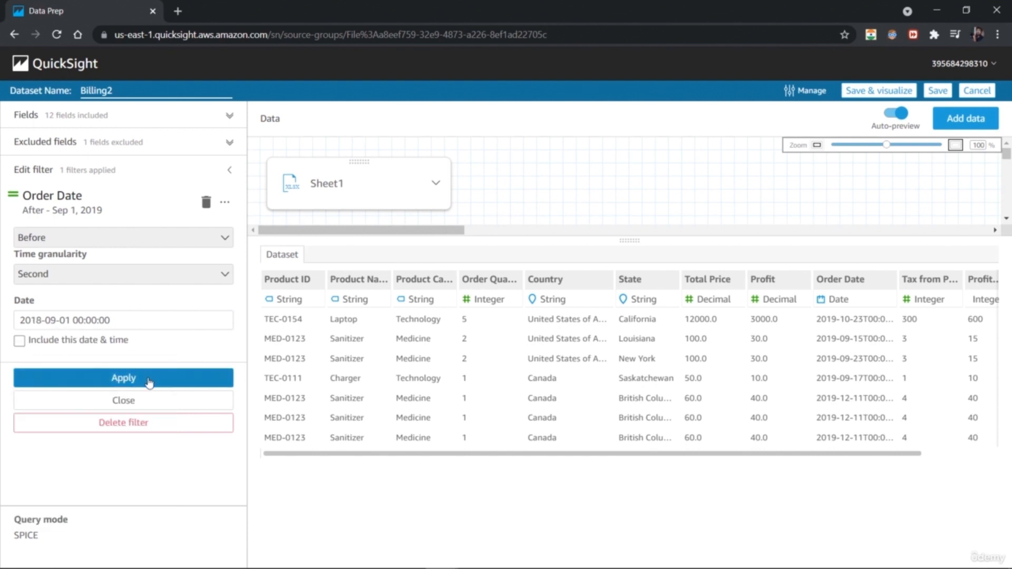
pyautogui.click(149, 383)
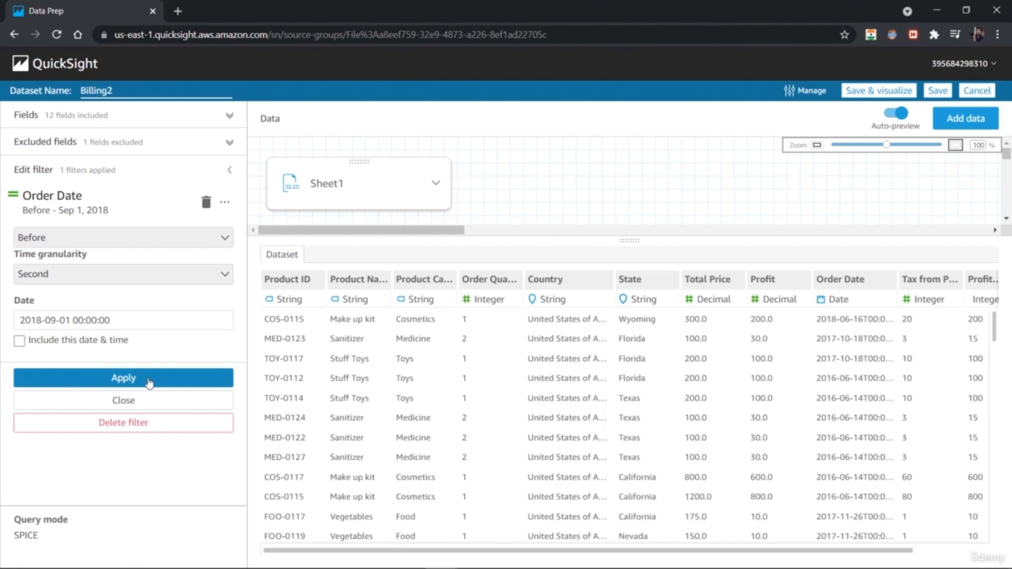
pyautogui.moveTo(996, 333); pyautogui.dragTo(993, 266)
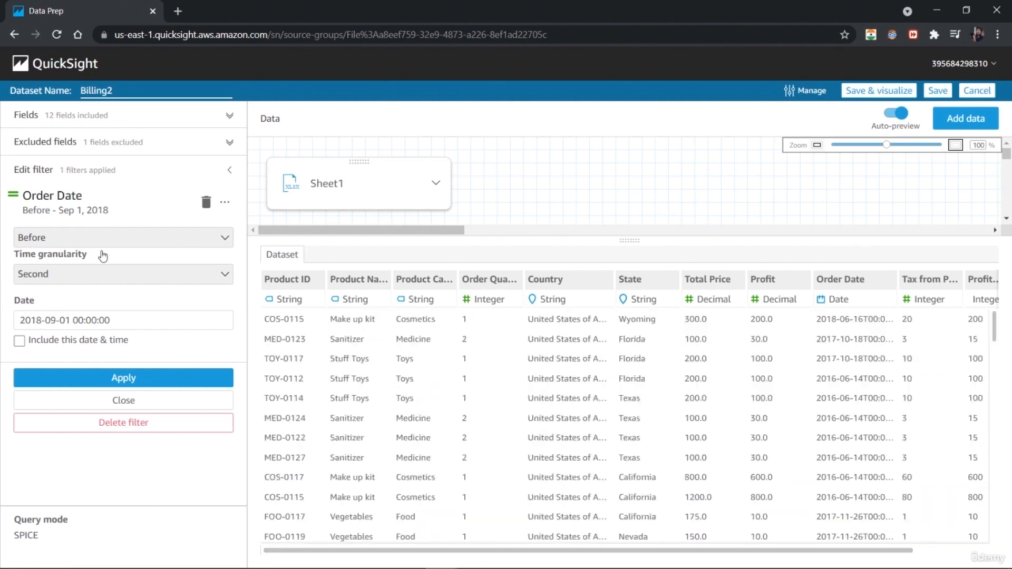
pyautogui.click(135, 320)
pyautogui.click(138, 345)
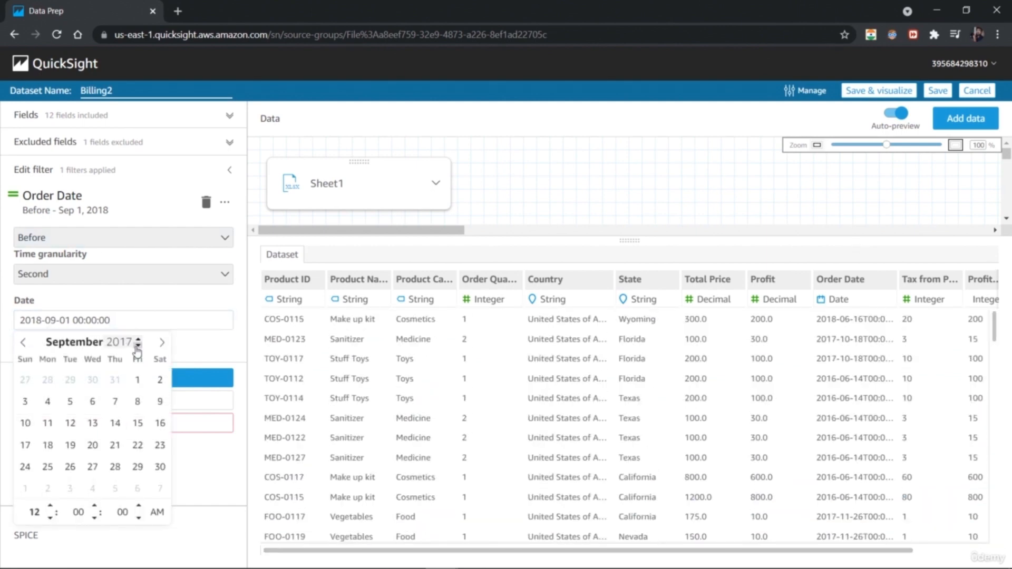
pyautogui.click(138, 345)
pyautogui.click(211, 310)
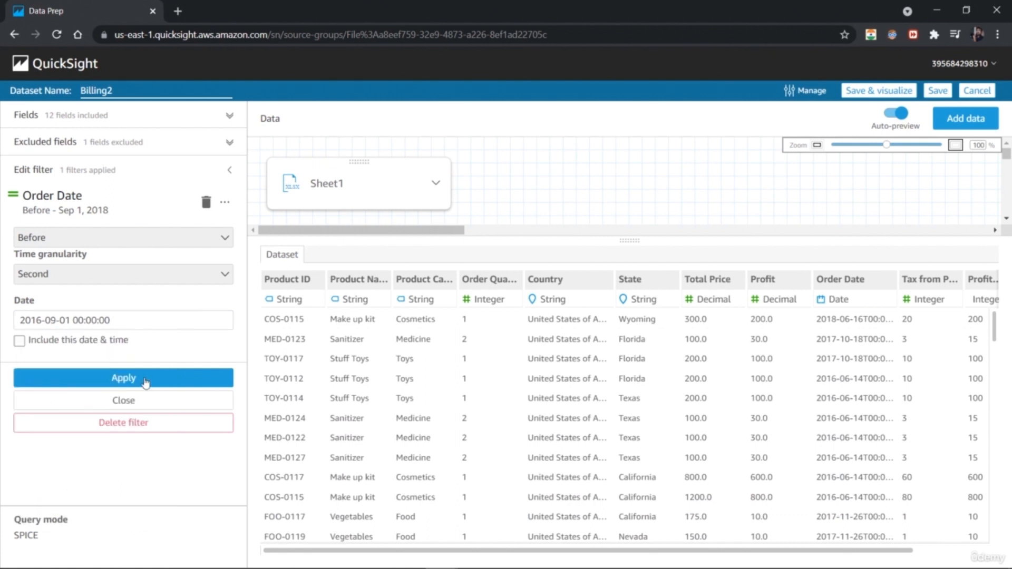
pyautogui.click(145, 378)
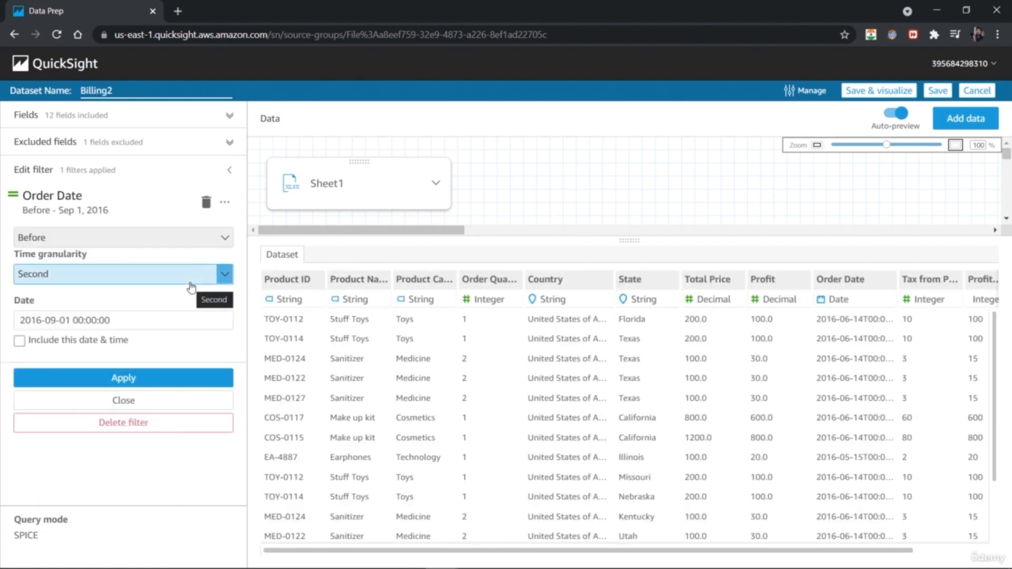
pyautogui.scroll(-3, 992, 401)
pyautogui.scroll(3, 993, 402)
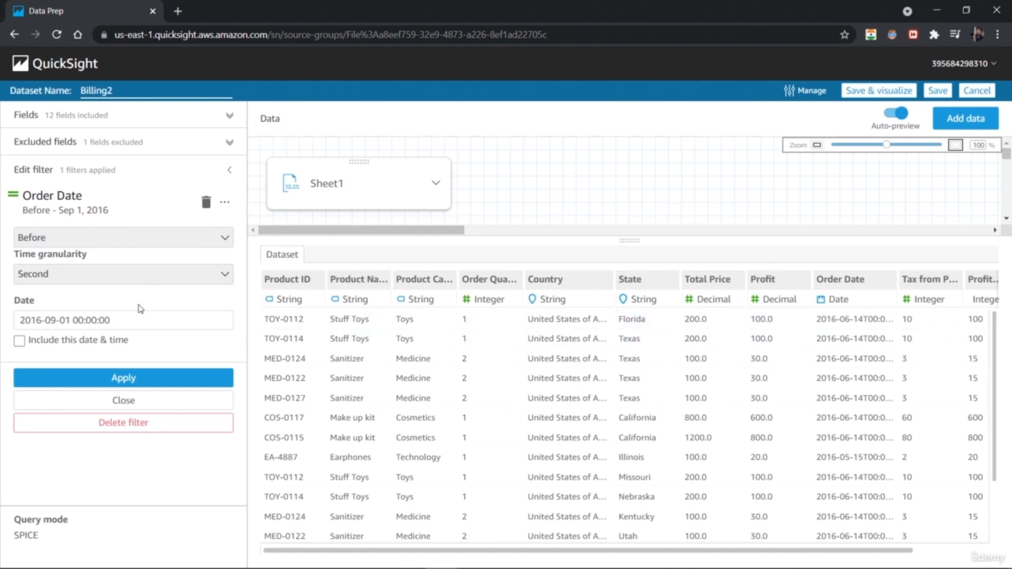
pyautogui.click(126, 379)
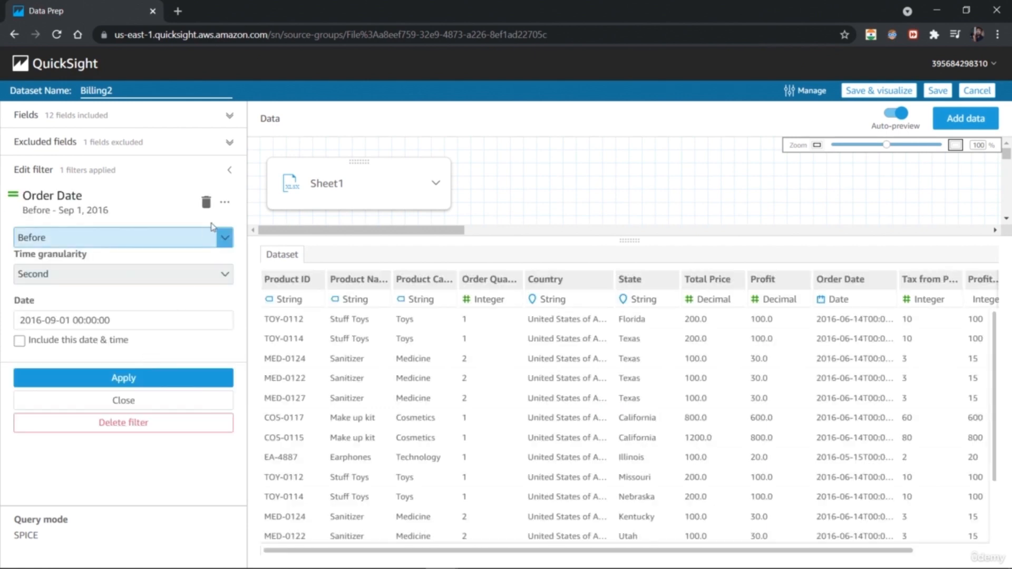
pyautogui.click(229, 173)
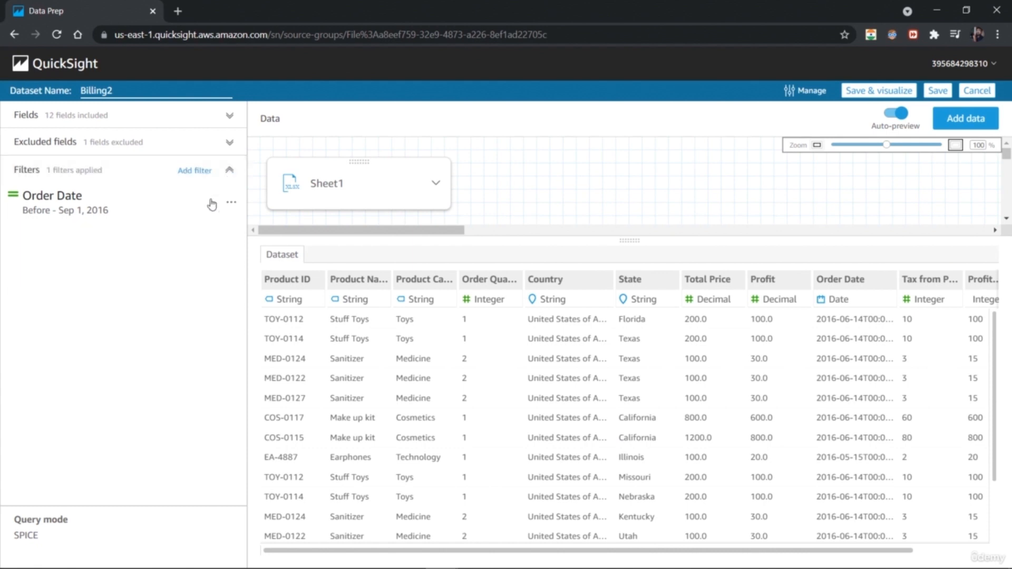
# Add a Product Name filter and enter Sanitizer and Earphones on separate lines of its custom filter list
pyautogui.click(197, 170)
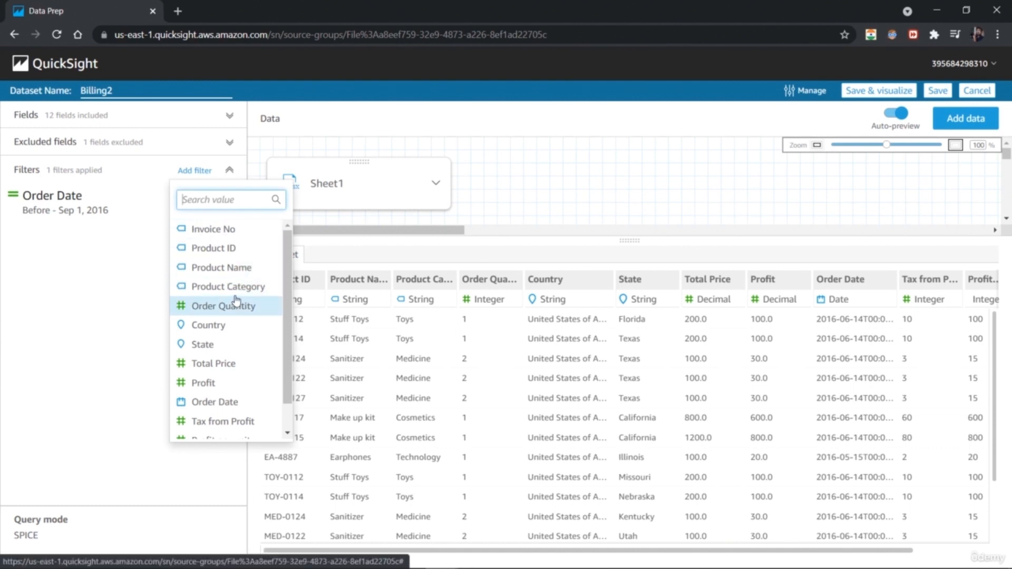
pyautogui.click(244, 268)
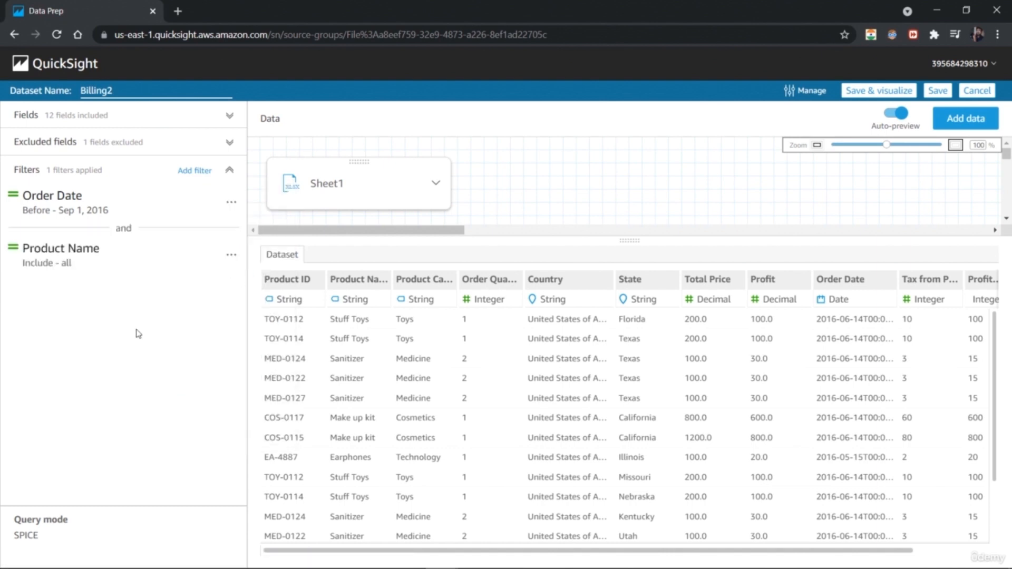
pyautogui.click(69, 267)
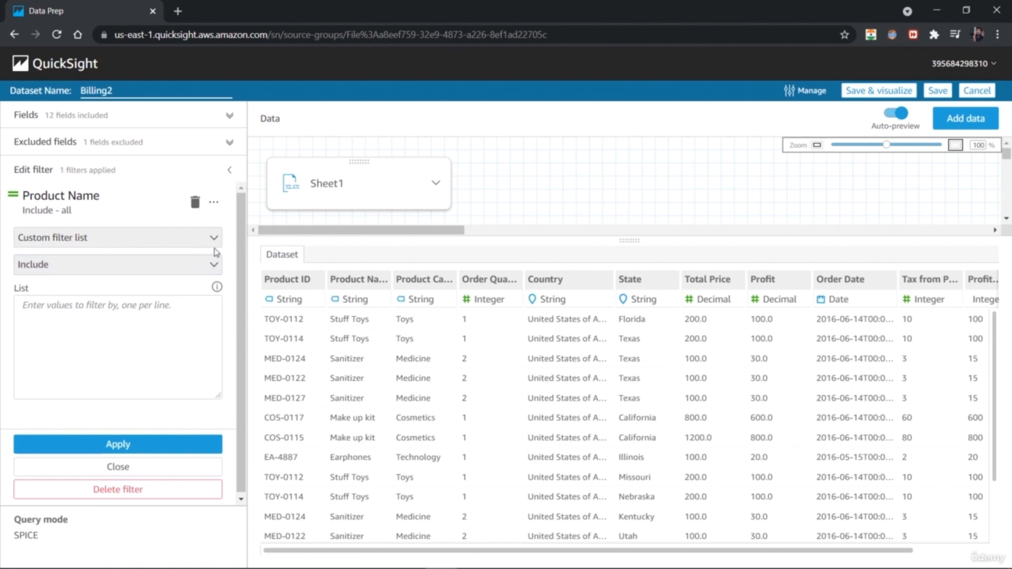
pyautogui.click(157, 322)
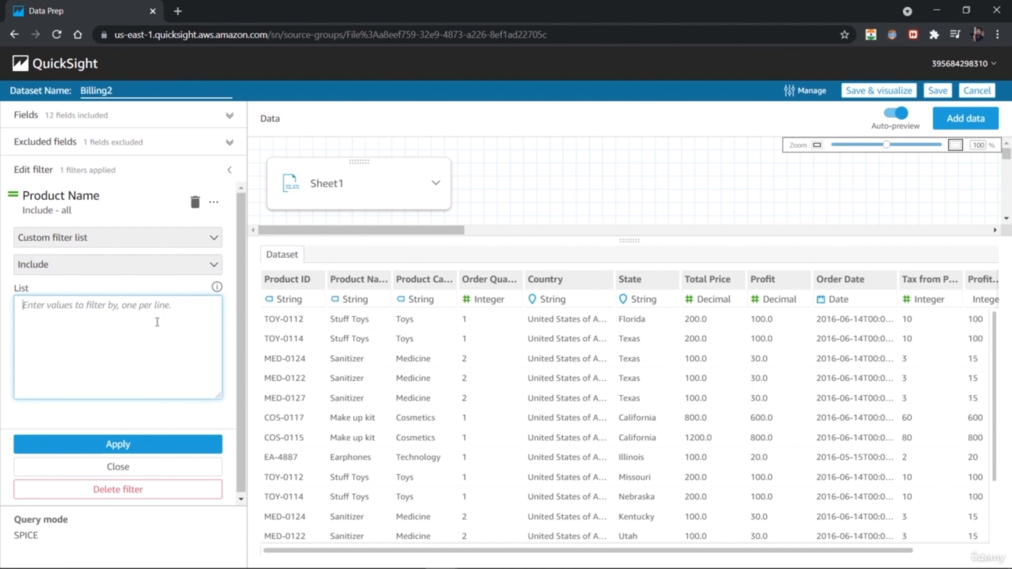
pyautogui.write('Sanitizer')
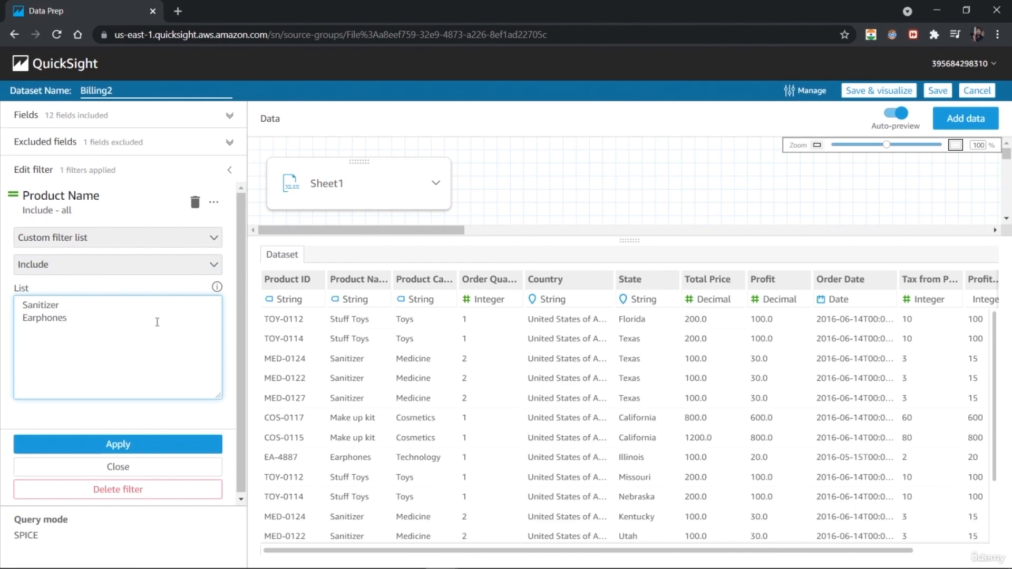
# Switch the Product Name filter to Exclude the listed products and apply it
pyautogui.click(212, 265)
pyautogui.click(154, 288)
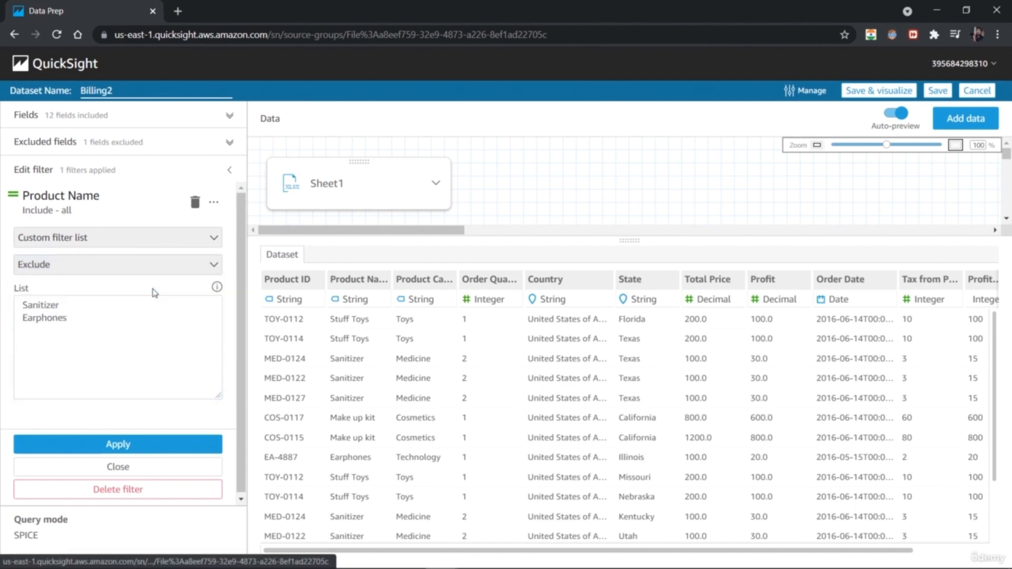
pyautogui.click(117, 445)
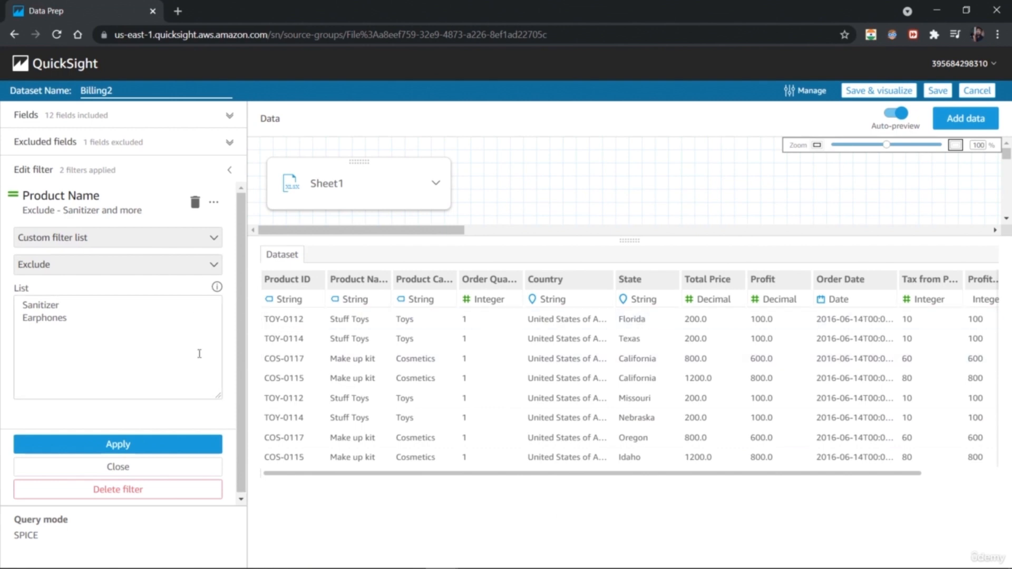
# Set the Product Name filter to Include the listed products, apply it, then leave the filter settings and show the dataset's fields
pyautogui.click(210, 264)
pyautogui.click(158, 300)
pyautogui.click(145, 450)
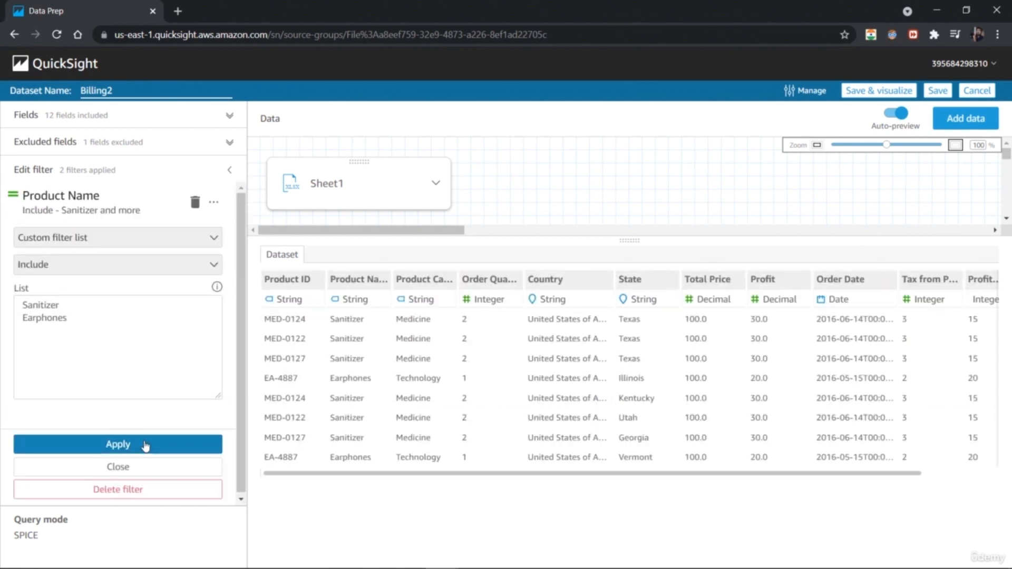
pyautogui.click(120, 450)
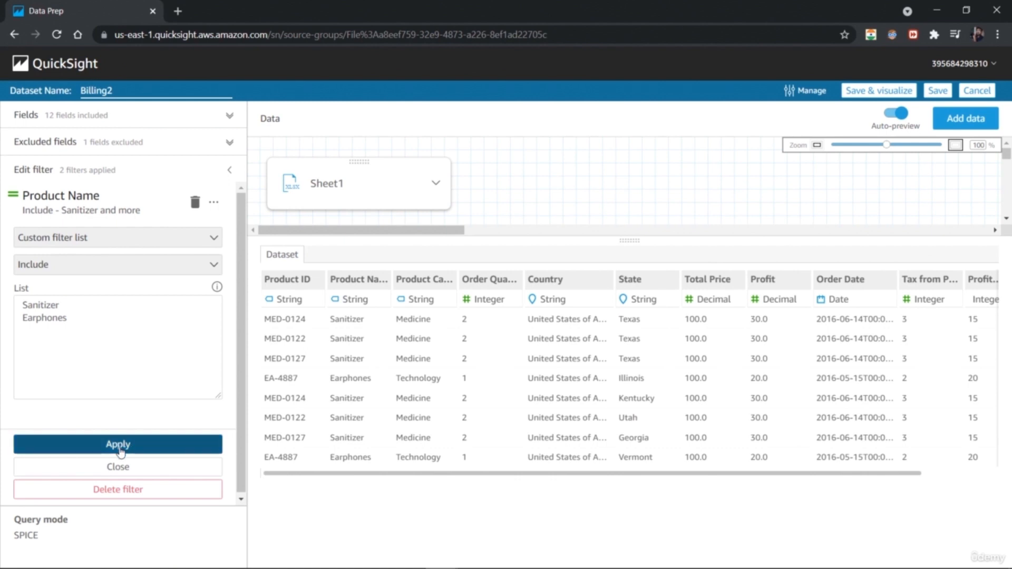
pyautogui.click(214, 237)
pyautogui.click(214, 237)
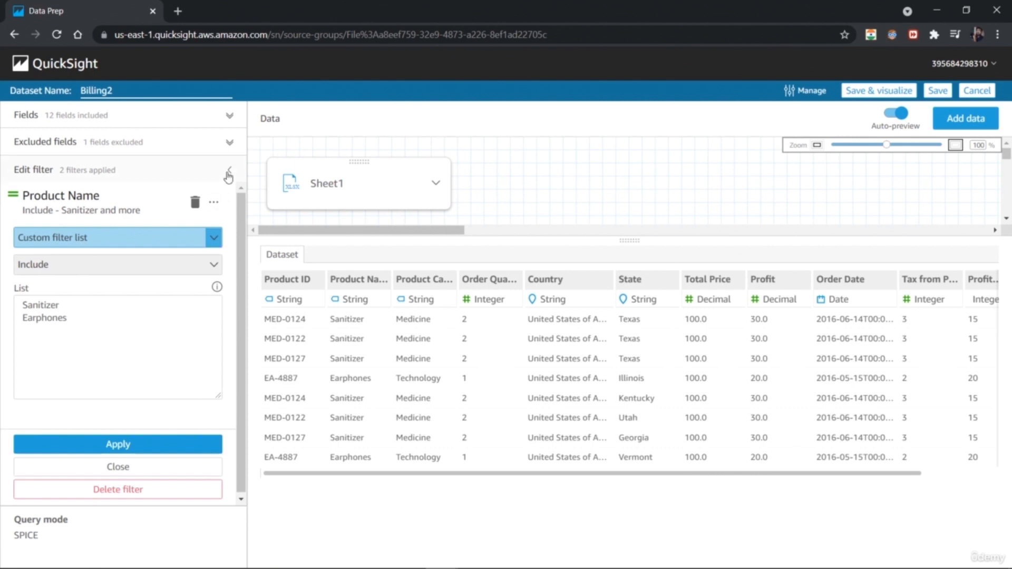
pyautogui.click(229, 170)
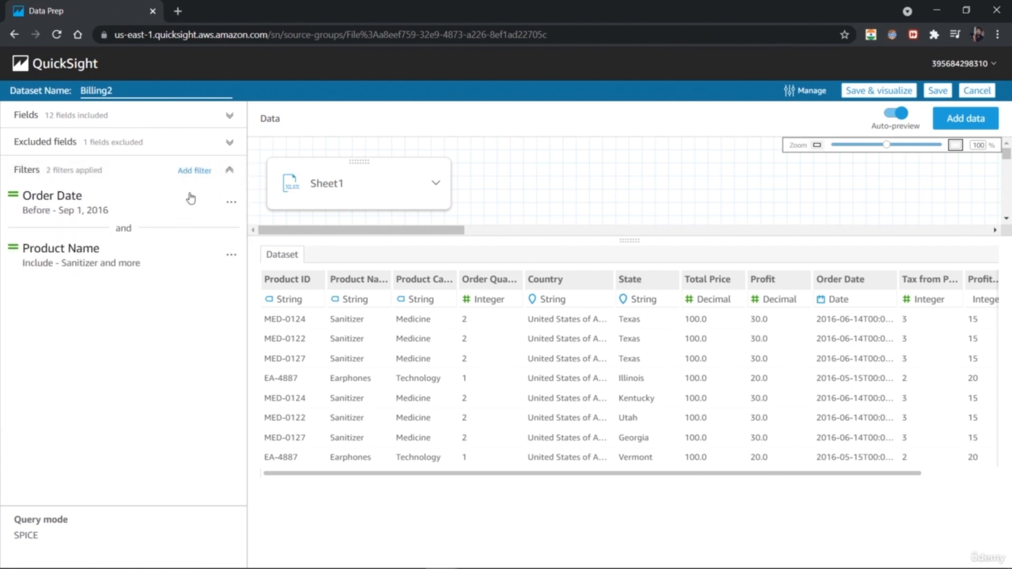
pyautogui.click(229, 115)
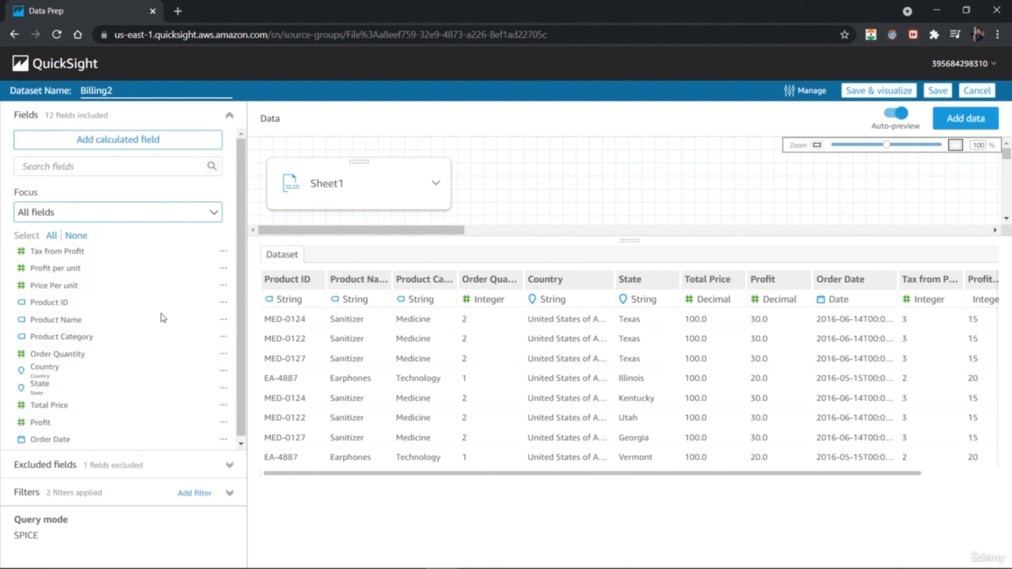
# Review the dataset's applied filters, included fields and excluded fields
pyautogui.click(216, 497)
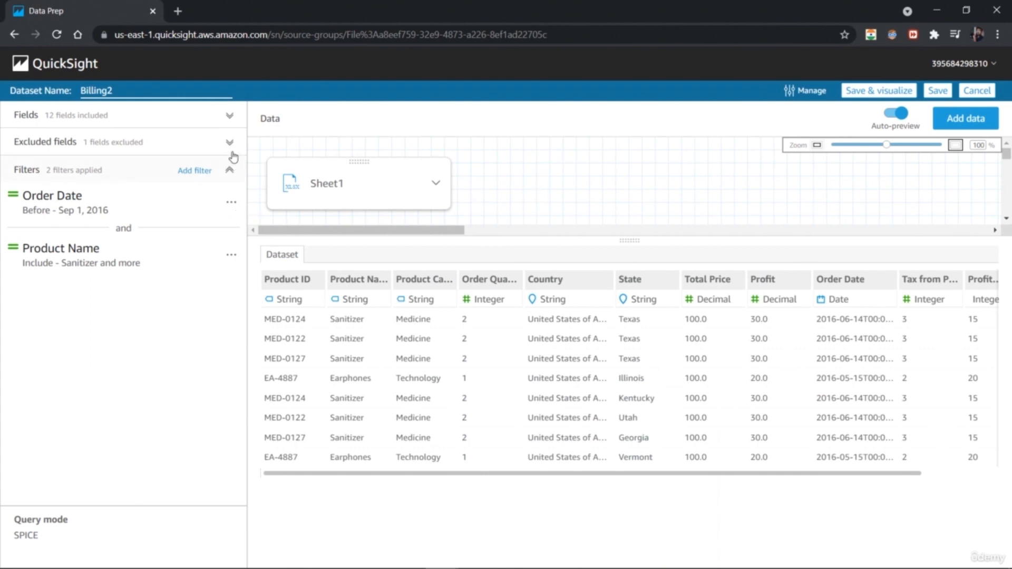
pyautogui.click(229, 117)
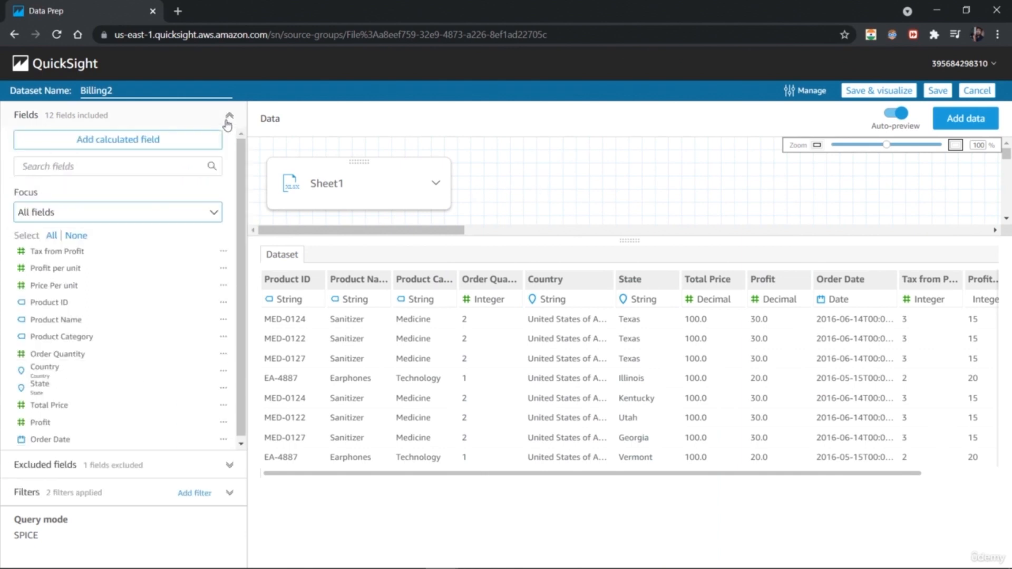
pyautogui.click(229, 466)
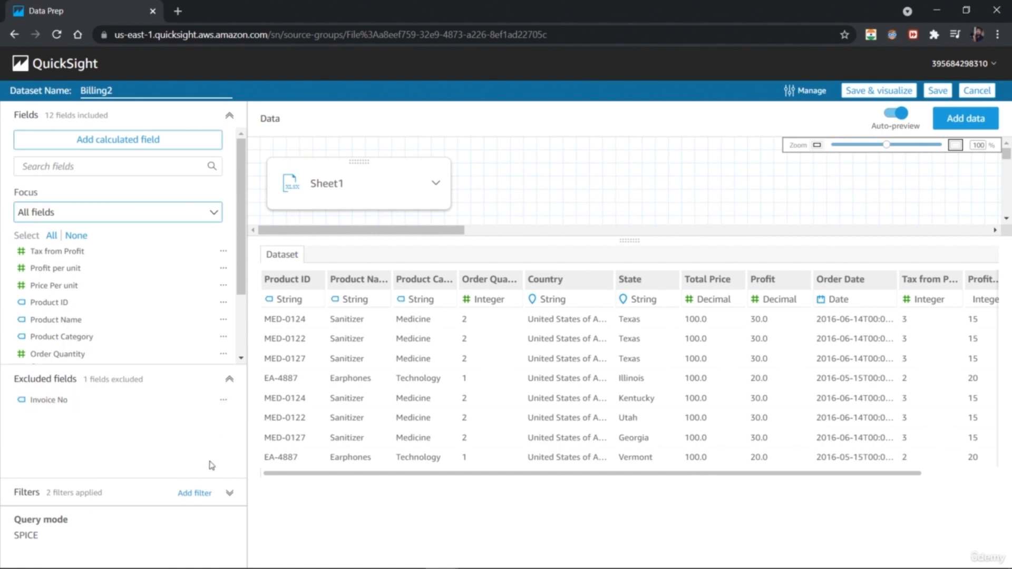
# Disable the Product Name filter in the dataset's filter list
pyautogui.click(230, 494)
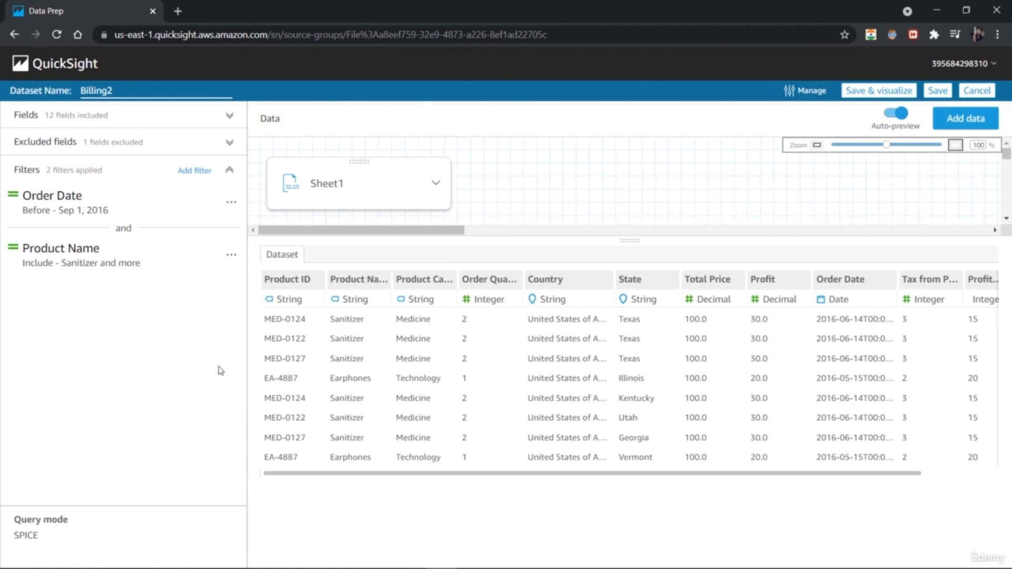
pyautogui.click(231, 257)
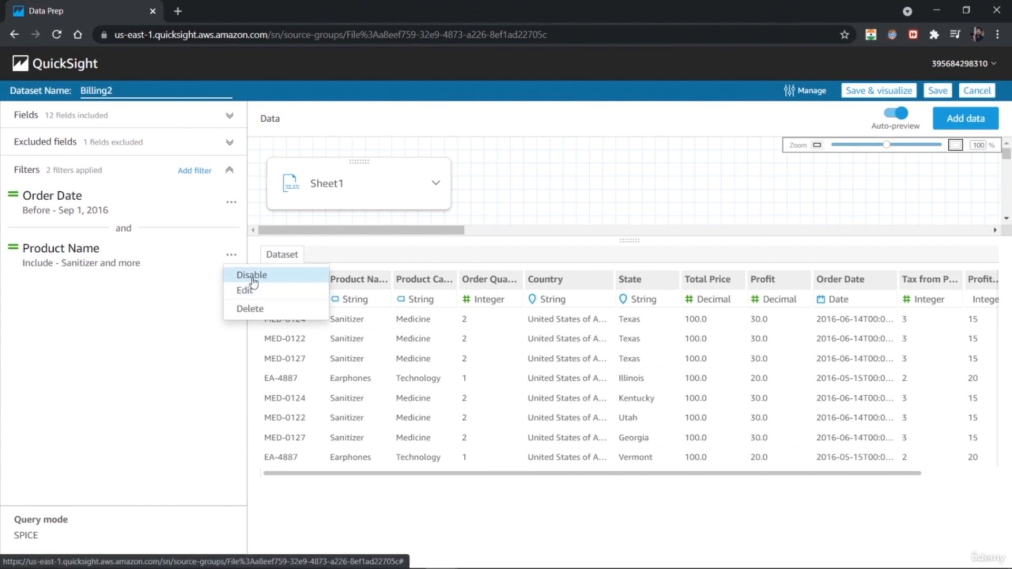
pyautogui.click(251, 275)
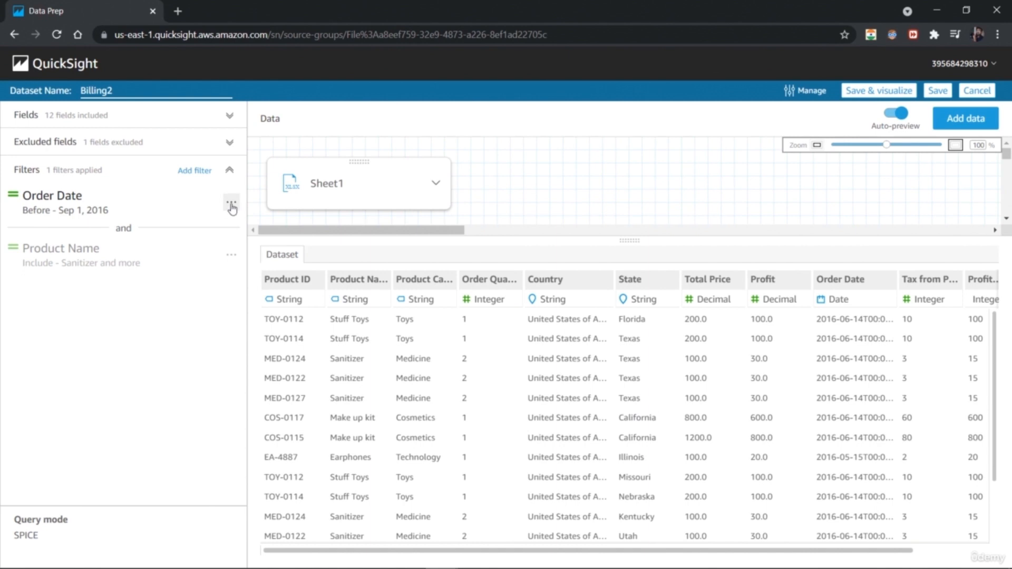
pyautogui.click(232, 204)
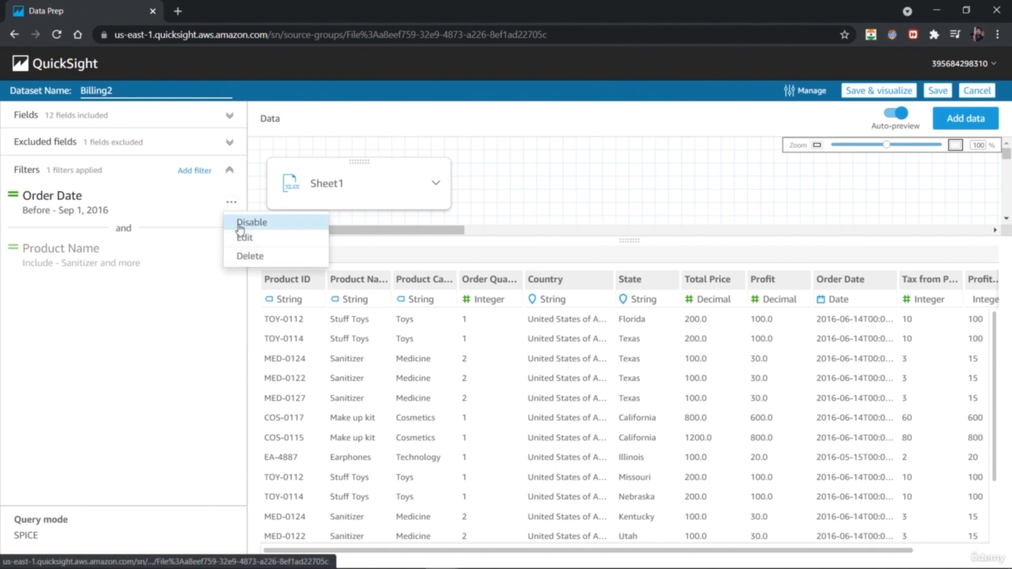
pyautogui.click(74, 209)
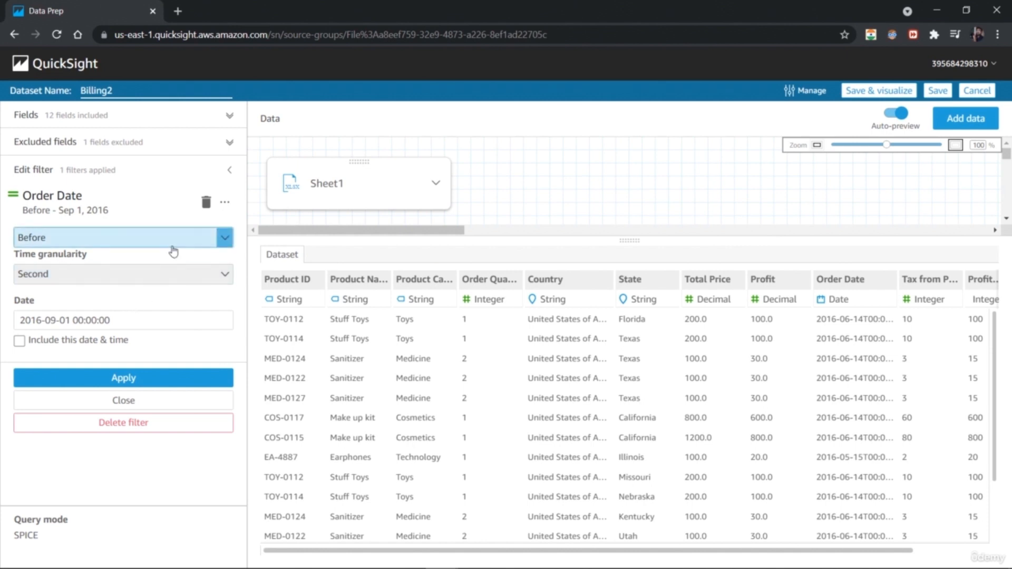
pyautogui.click(116, 318)
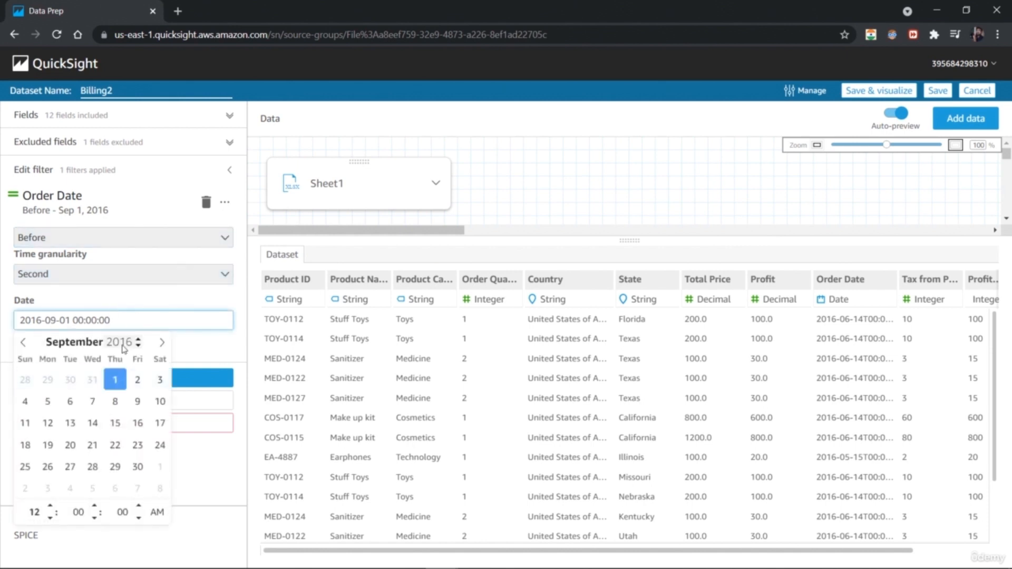
pyautogui.click(138, 340)
pyautogui.click(138, 339)
pyautogui.click(138, 339)
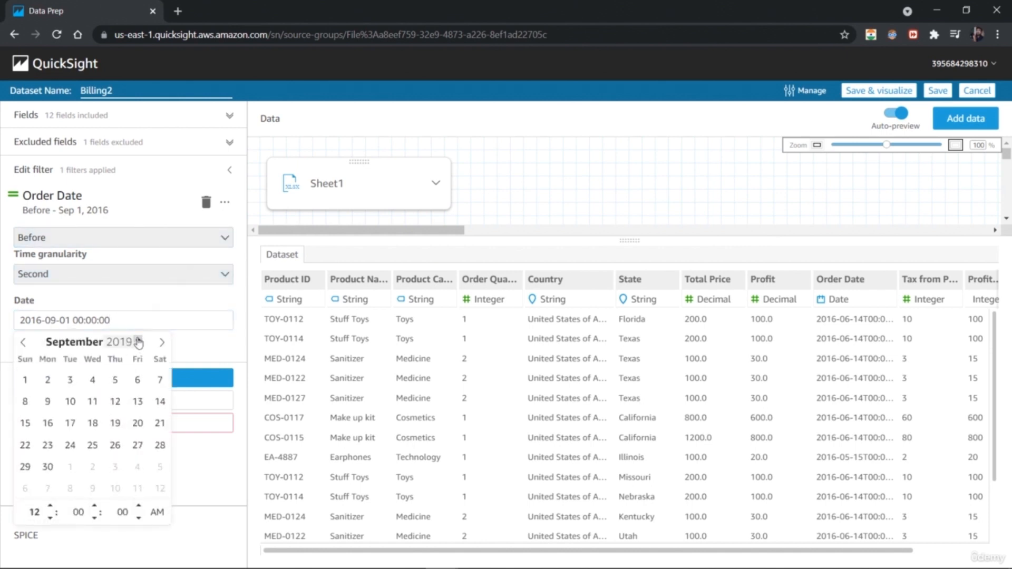
pyautogui.click(138, 340)
pyautogui.click(70, 380)
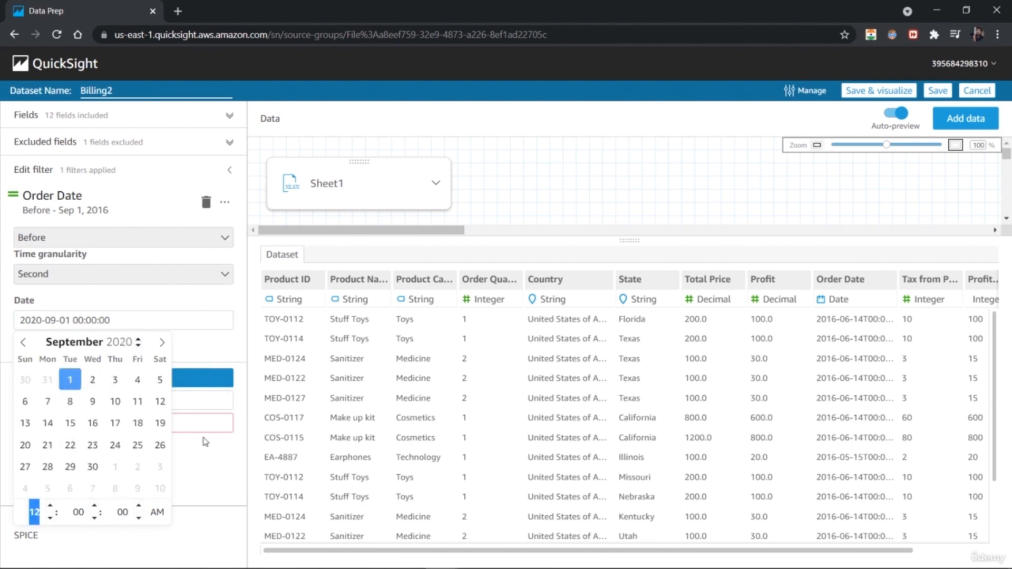
# Include the chosen date and time in the Order Date filter, apply it, check the preview rows and return to the filter list
pyautogui.click(203, 346)
pyautogui.click(152, 374)
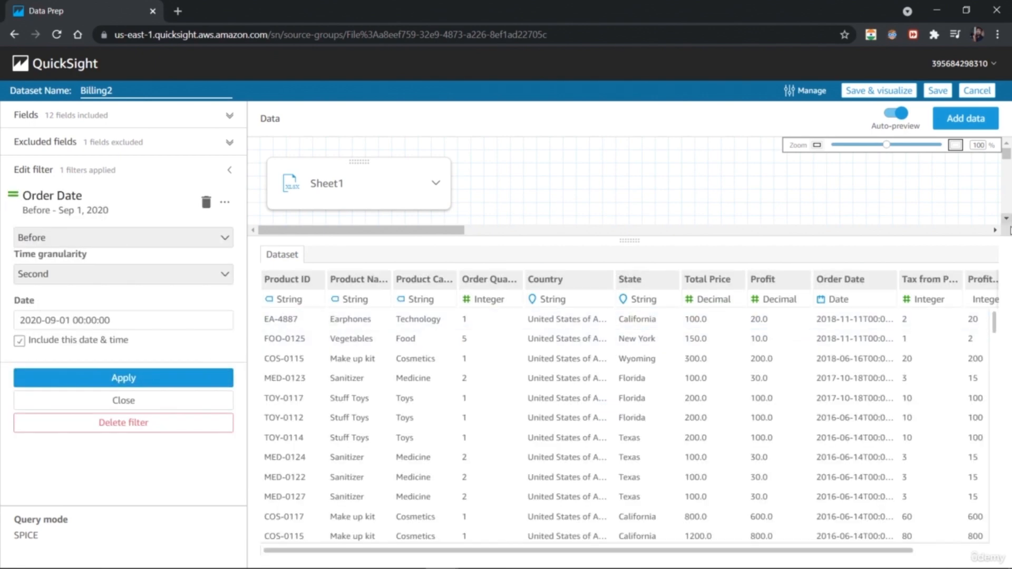
pyautogui.moveTo(994, 324); pyautogui.dragTo(974, 317)
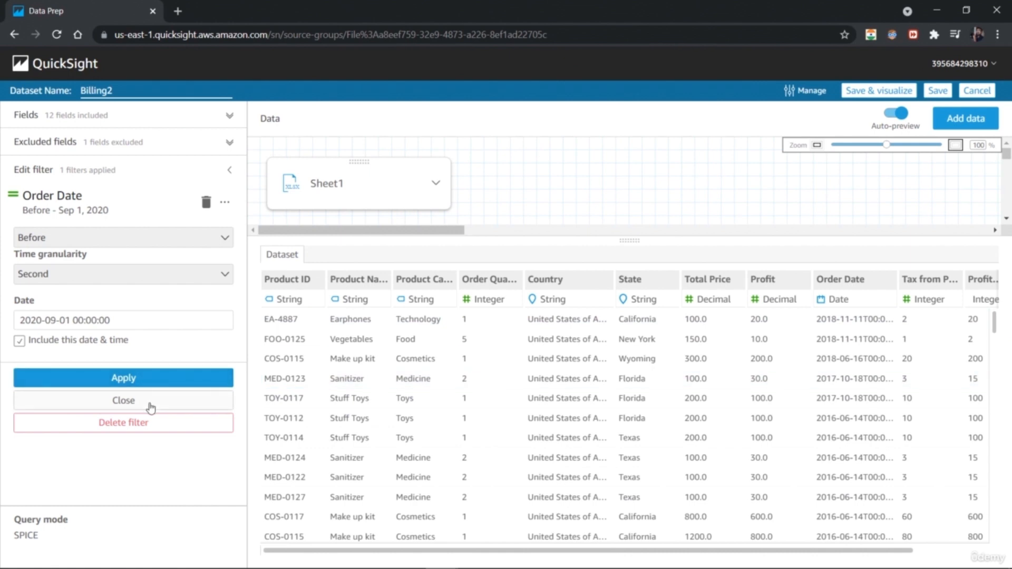
pyautogui.click(229, 171)
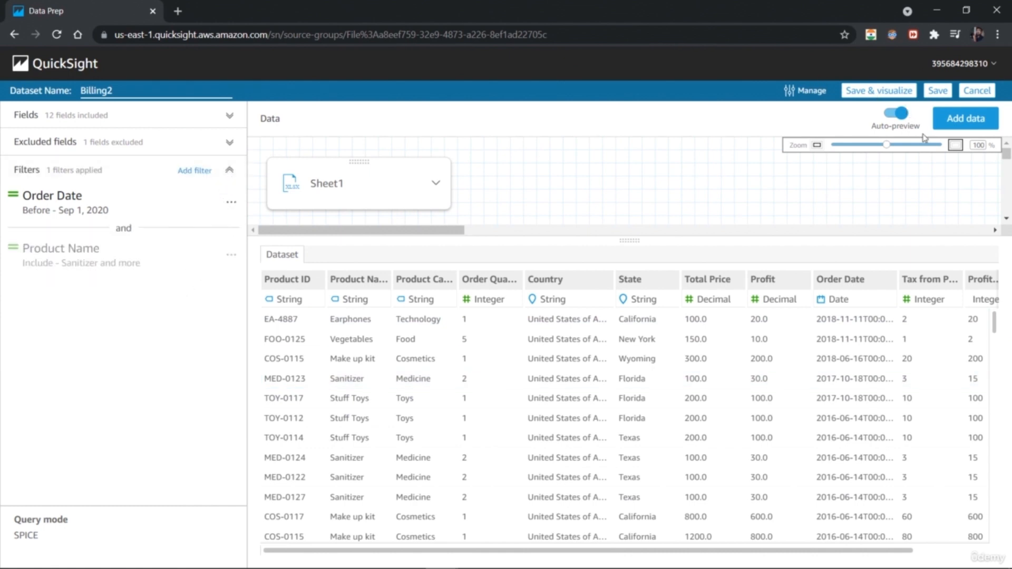
# Save the Billing2 dataset and open it as a new analysis, adding the Country field to the empty AutoGraph visual
pyautogui.click(895, 95)
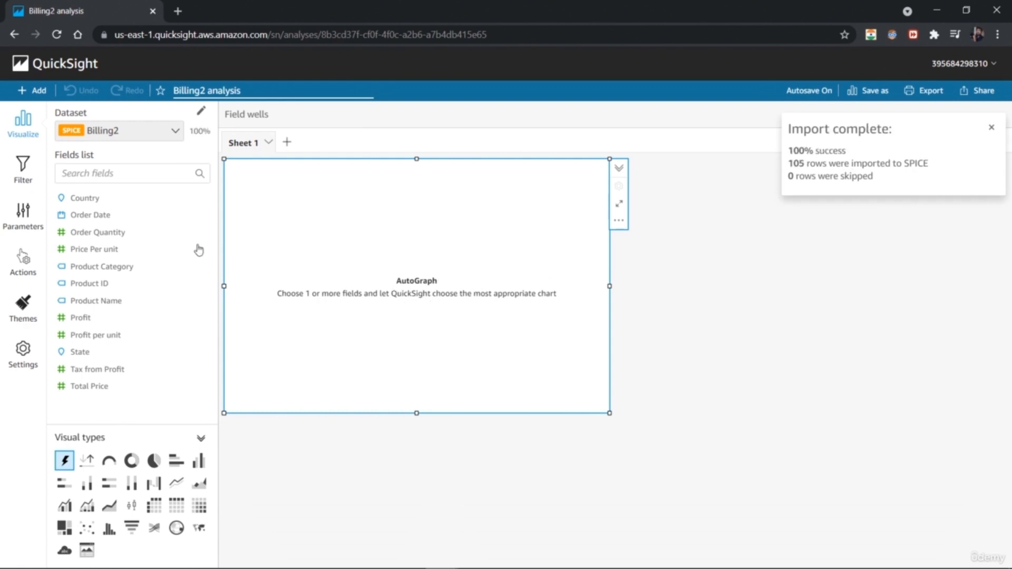
pyautogui.click(126, 204)
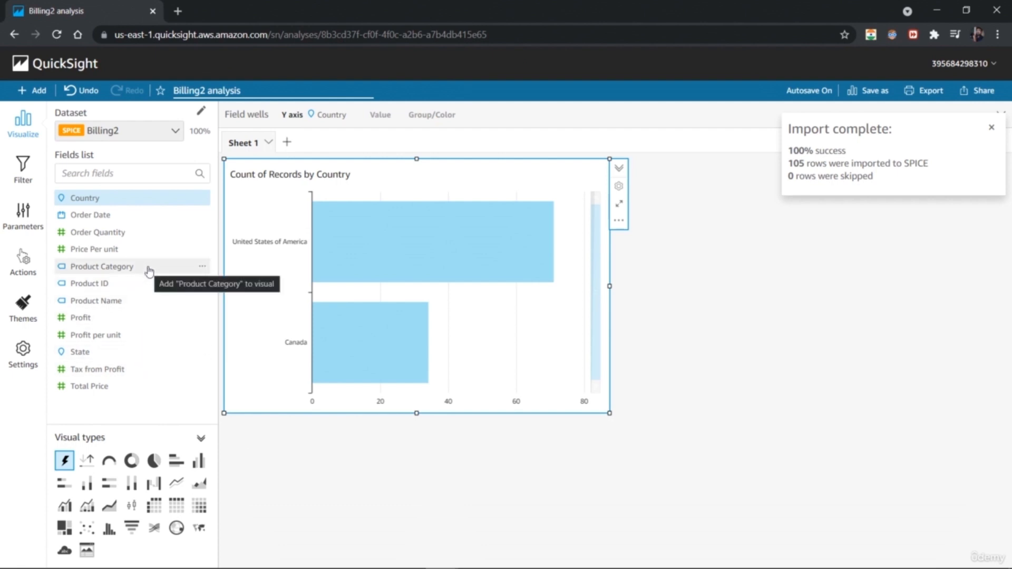
# Add Profit as the value of the Country bar chart and duplicate the visual
pyautogui.click(141, 317)
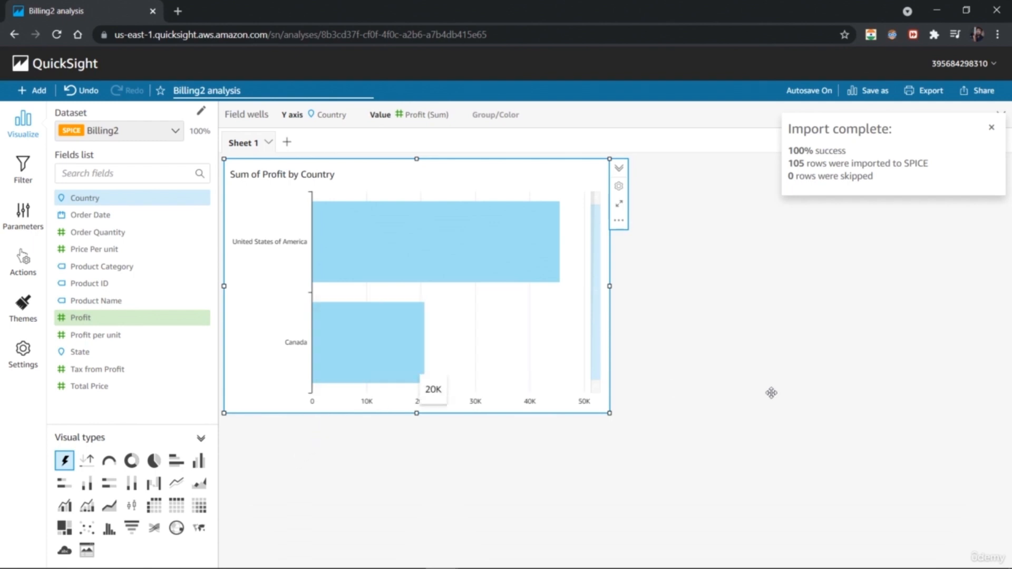
pyautogui.click(778, 411)
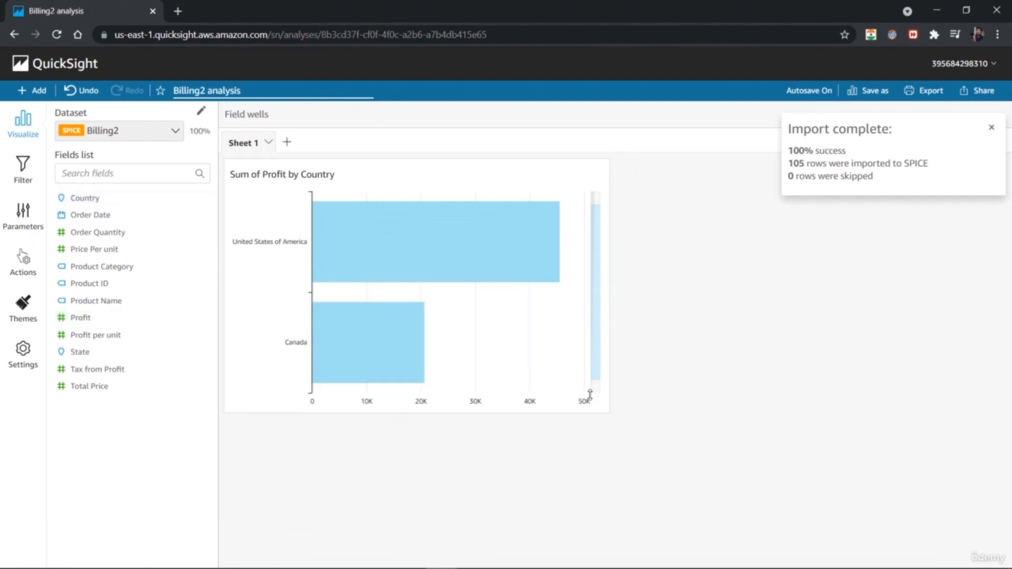
pyautogui.click(245, 388)
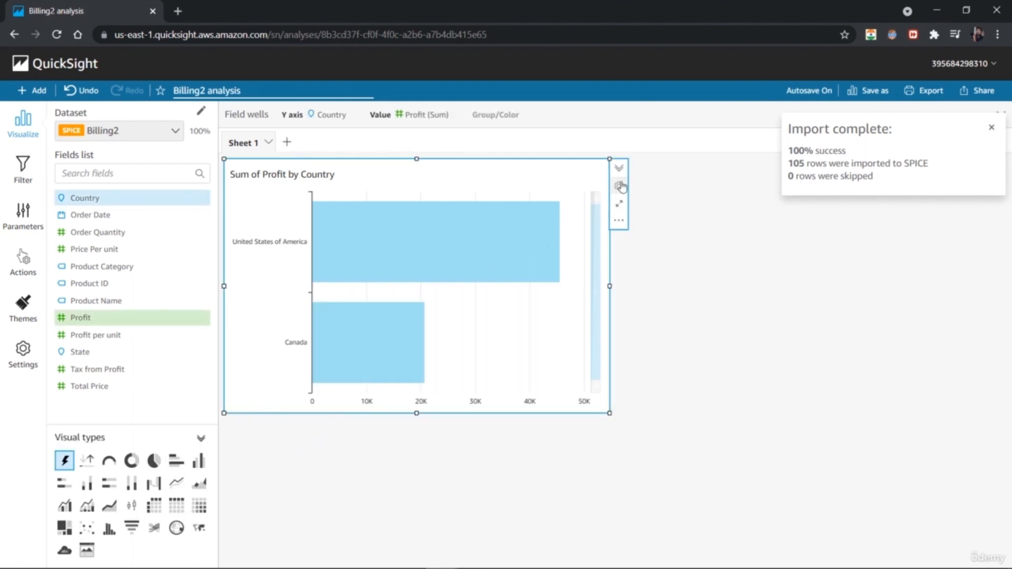
pyautogui.click(618, 224)
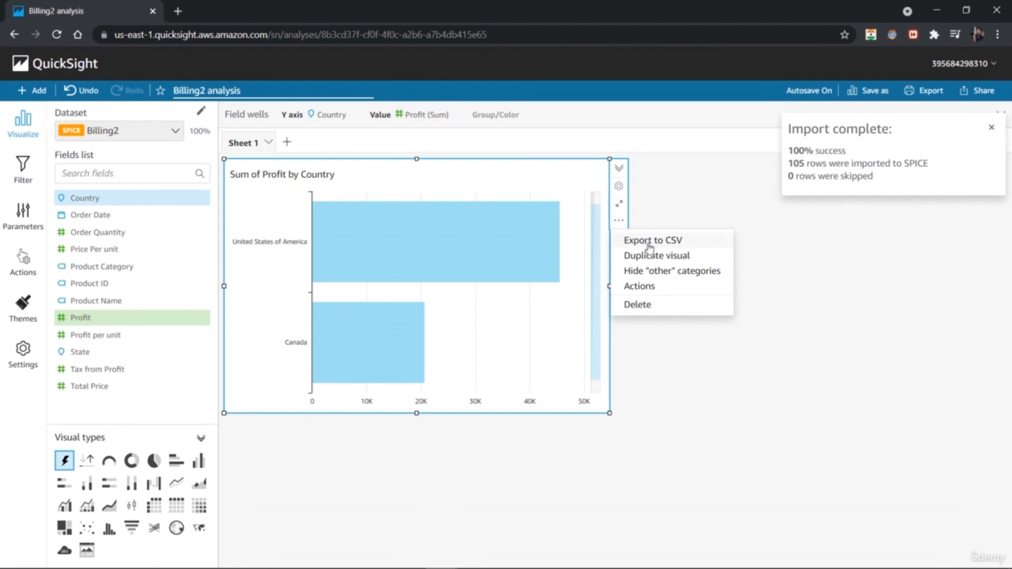
pyautogui.click(663, 256)
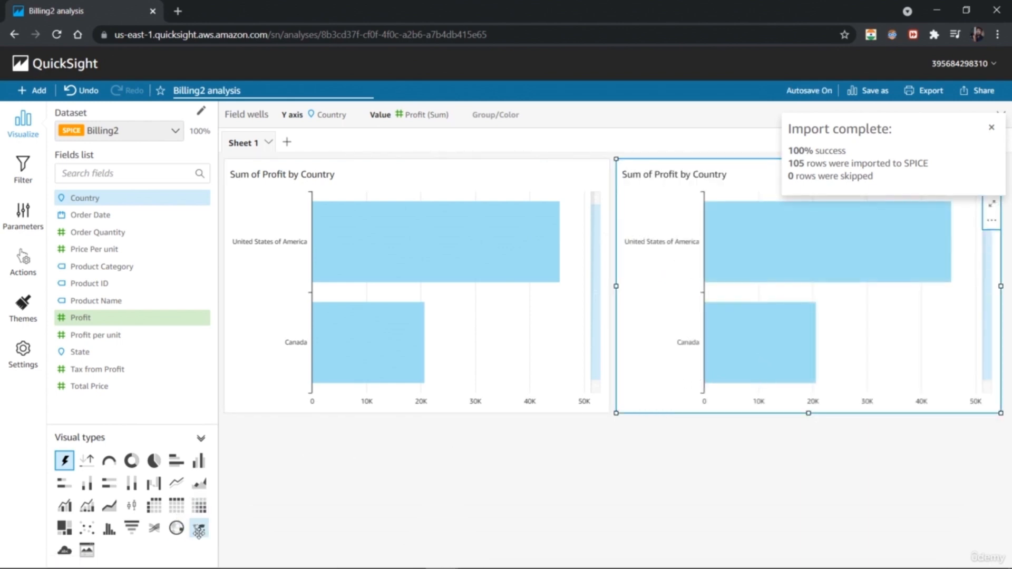
# Try the duplicated visual as a points-on-map chart and dismiss the import notification
pyautogui.click(178, 528)
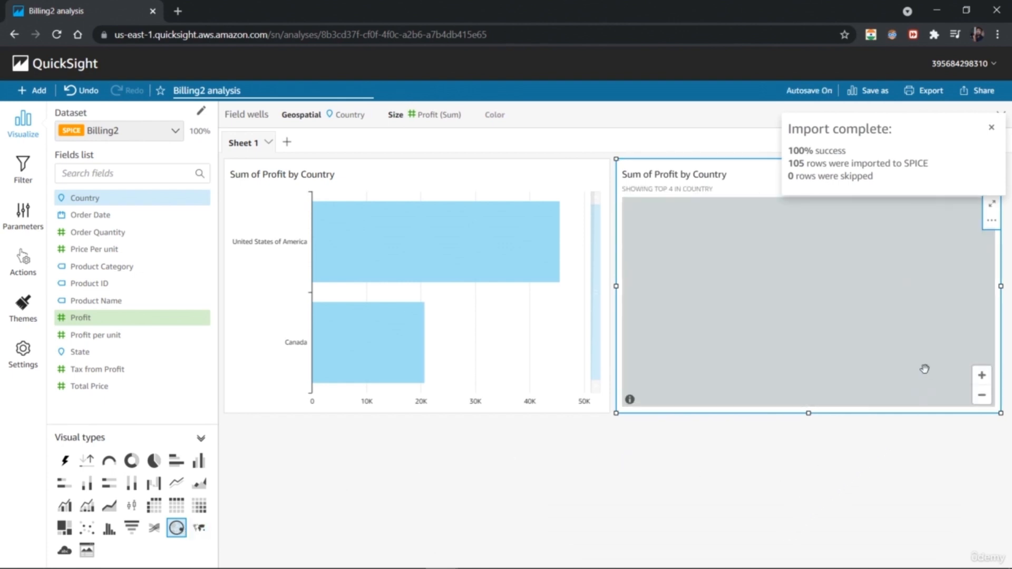
pyautogui.click(991, 128)
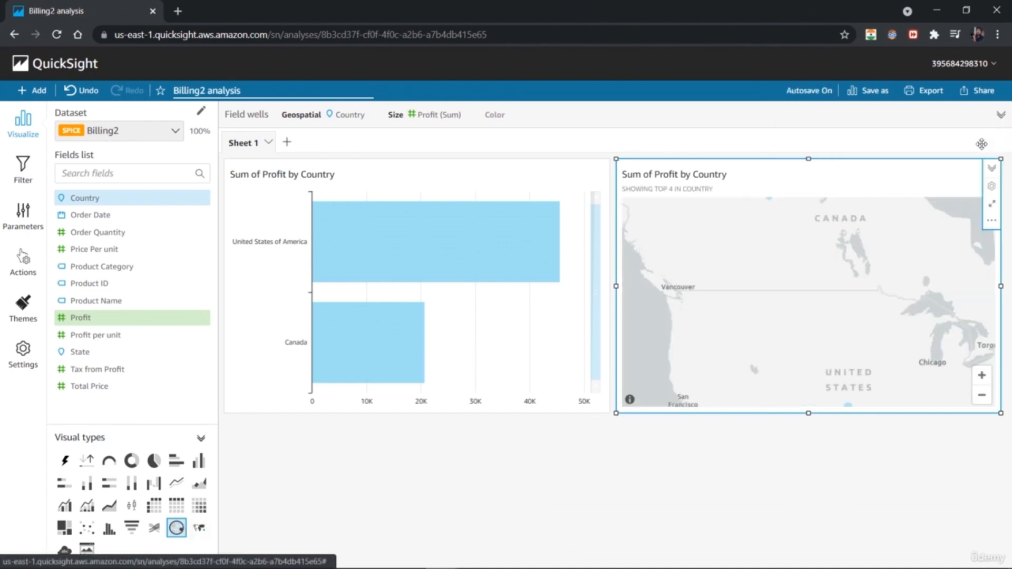
pyautogui.click(981, 395)
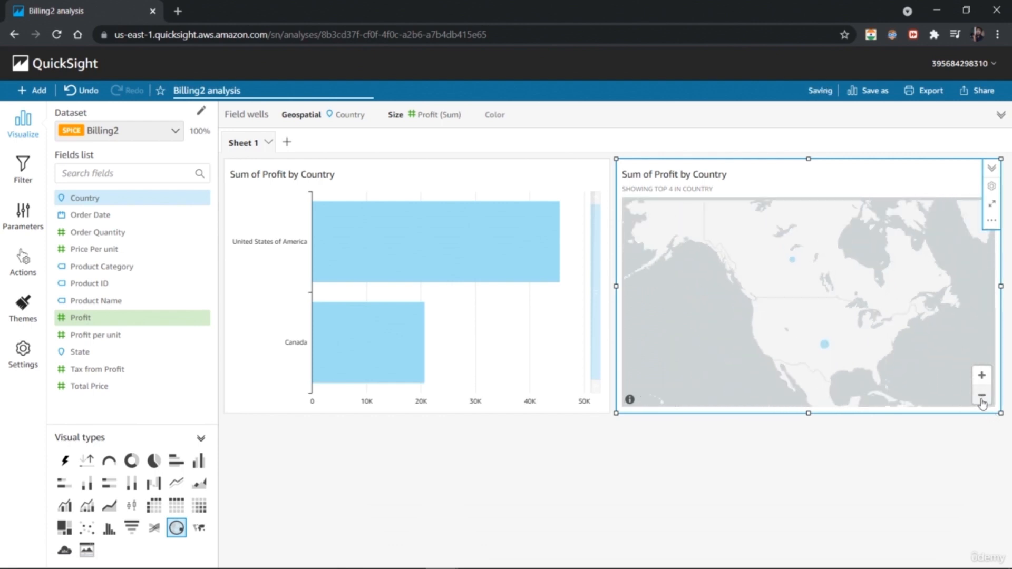
pyautogui.click(981, 377)
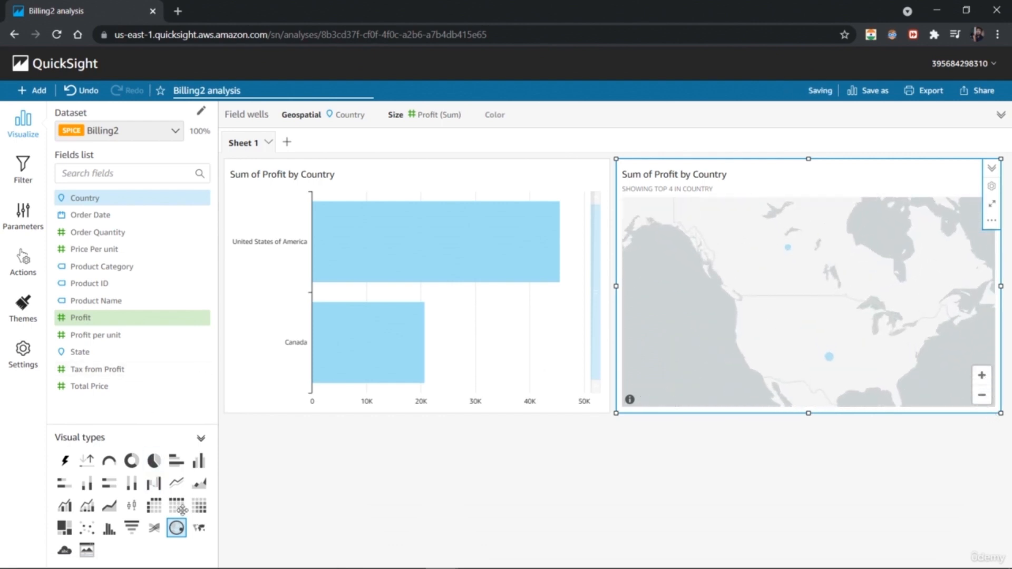
# Change the duplicated visual to a filled map of profit by country, showing all of North America
pyautogui.click(198, 527)
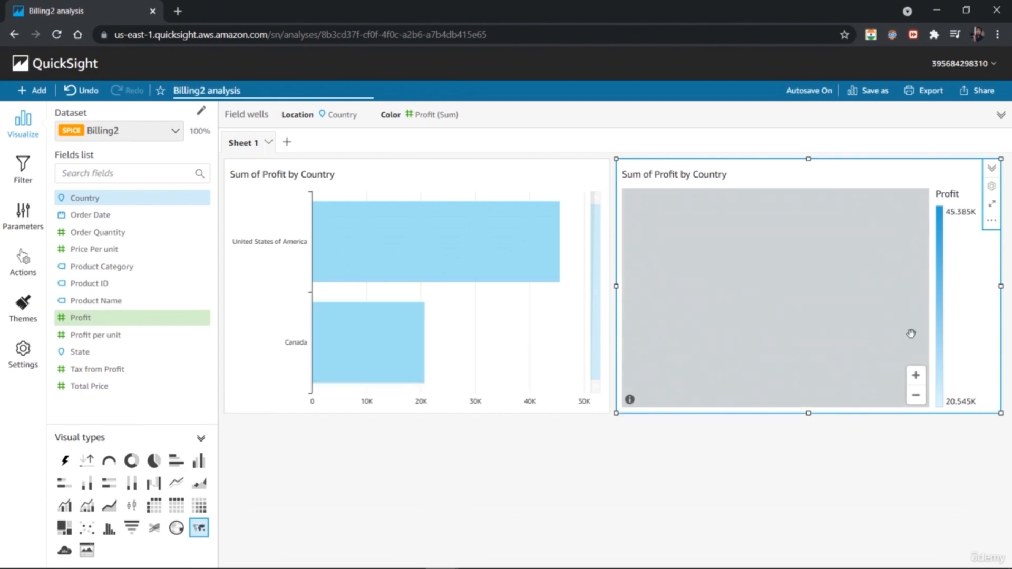
pyautogui.click(916, 395)
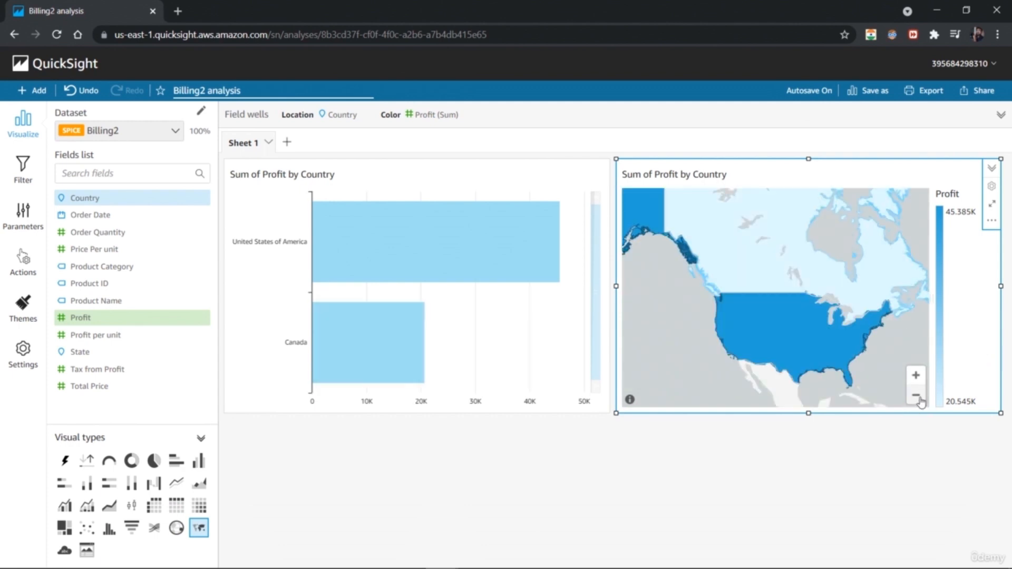
pyautogui.click(916, 397)
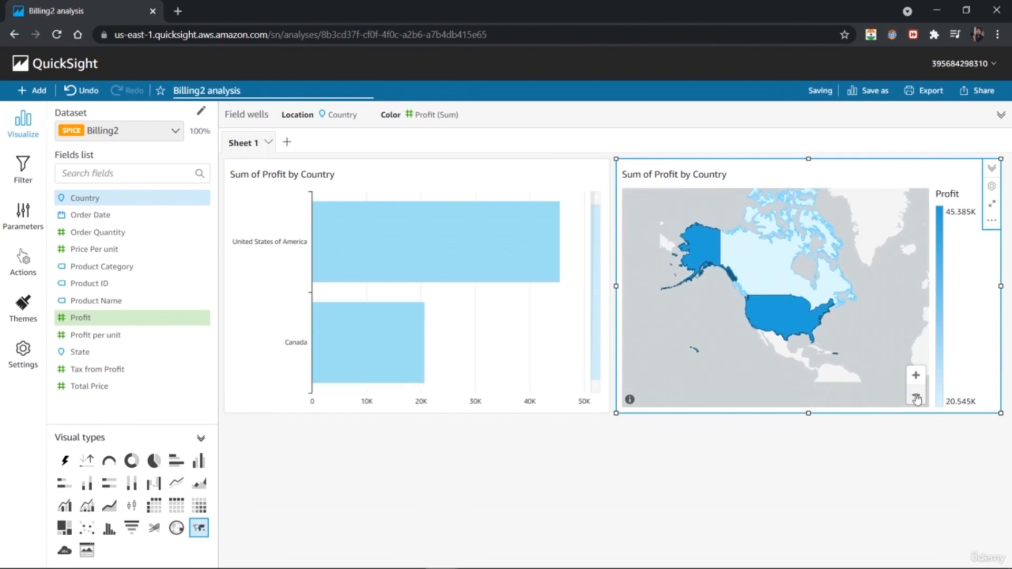
pyautogui.click(686, 484)
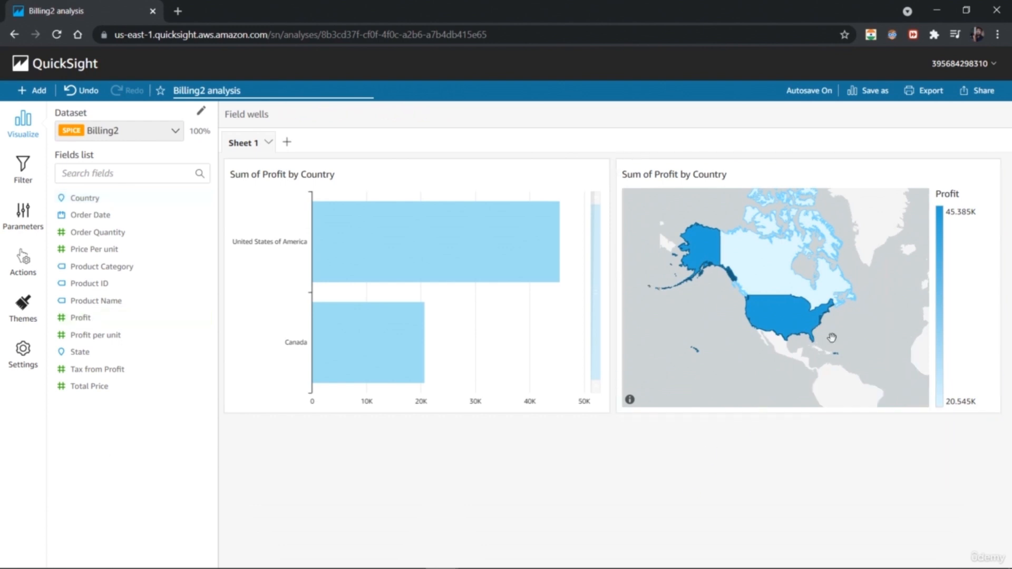
# Examine the profit details of the United States and Canada on the filled map and compare them with the bar chart
pyautogui.click(744, 379)
pyautogui.moveTo(780, 312)
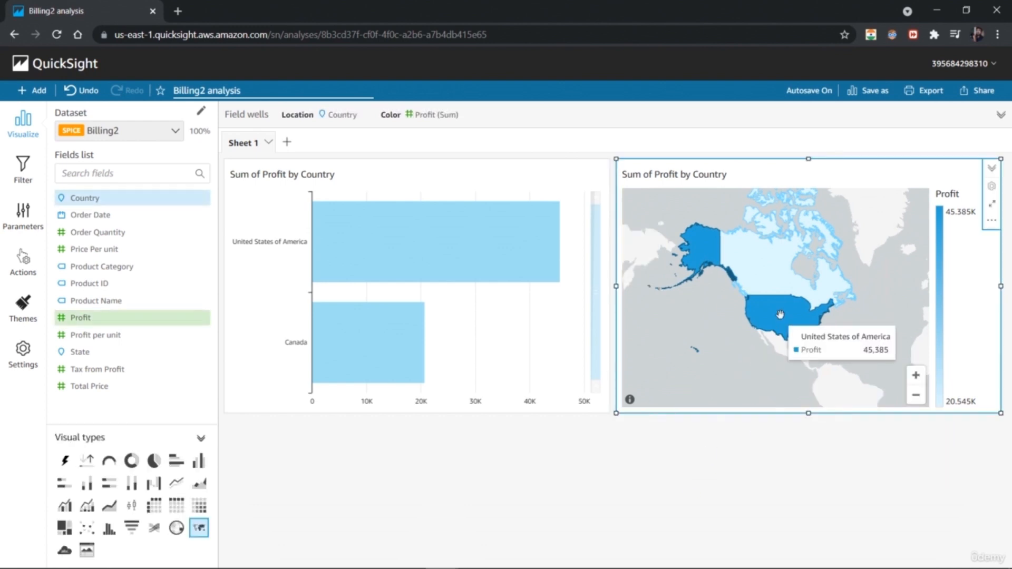
pyautogui.click(780, 314)
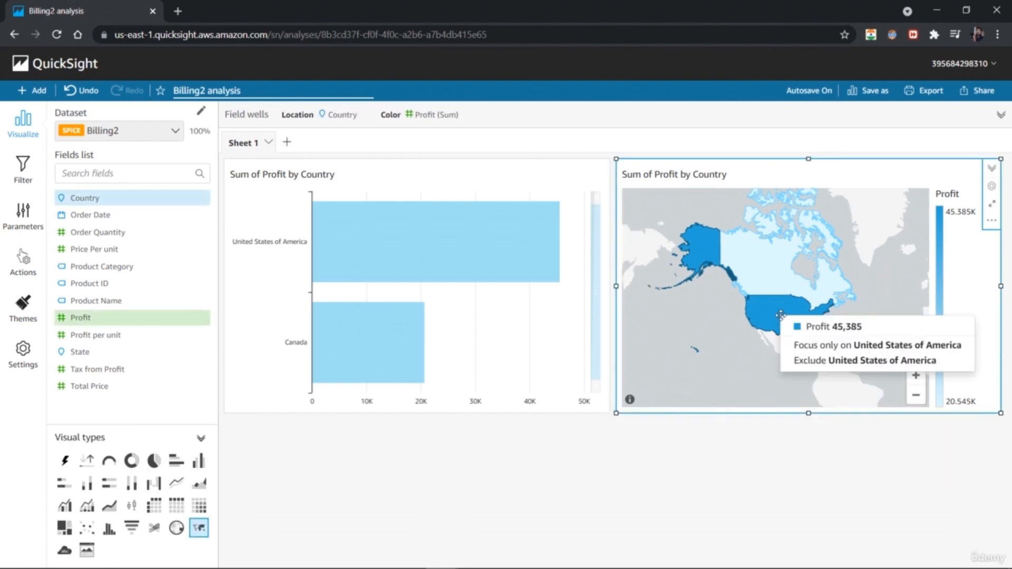
pyautogui.click(773, 275)
pyautogui.rightClick(774, 280)
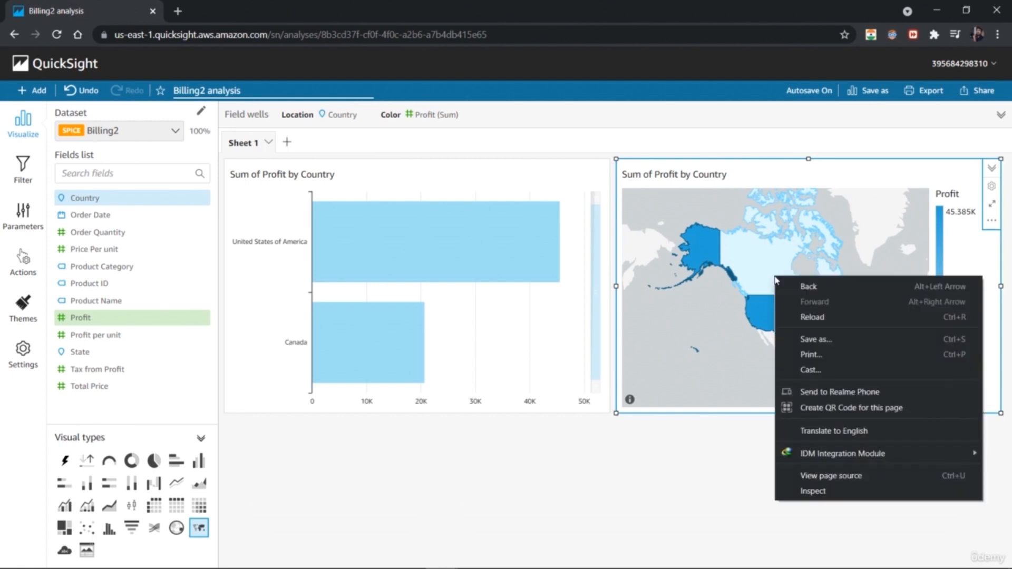
pyautogui.click(770, 281)
pyautogui.click(768, 276)
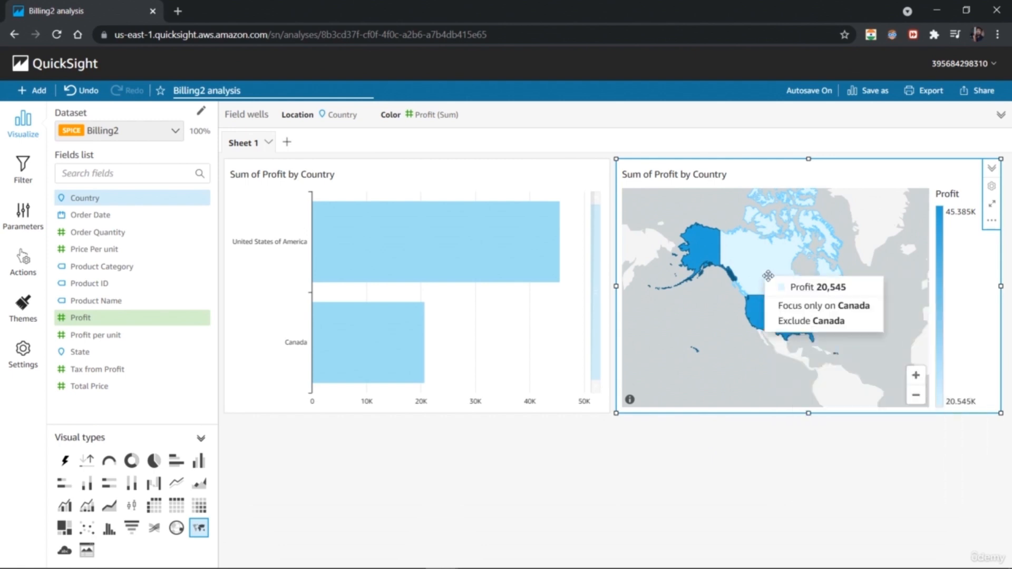
pyautogui.click(980, 283)
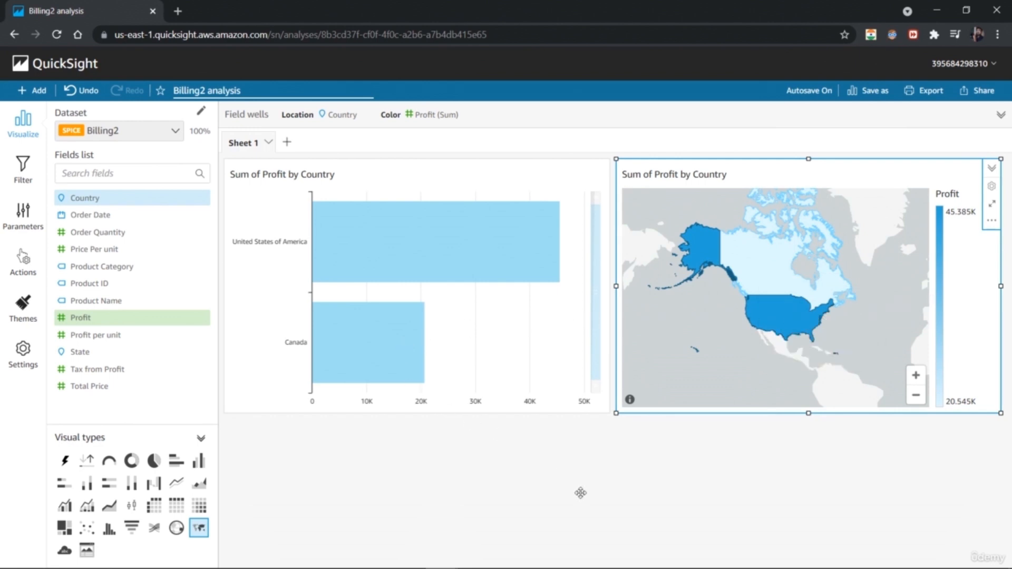
pyautogui.click(529, 447)
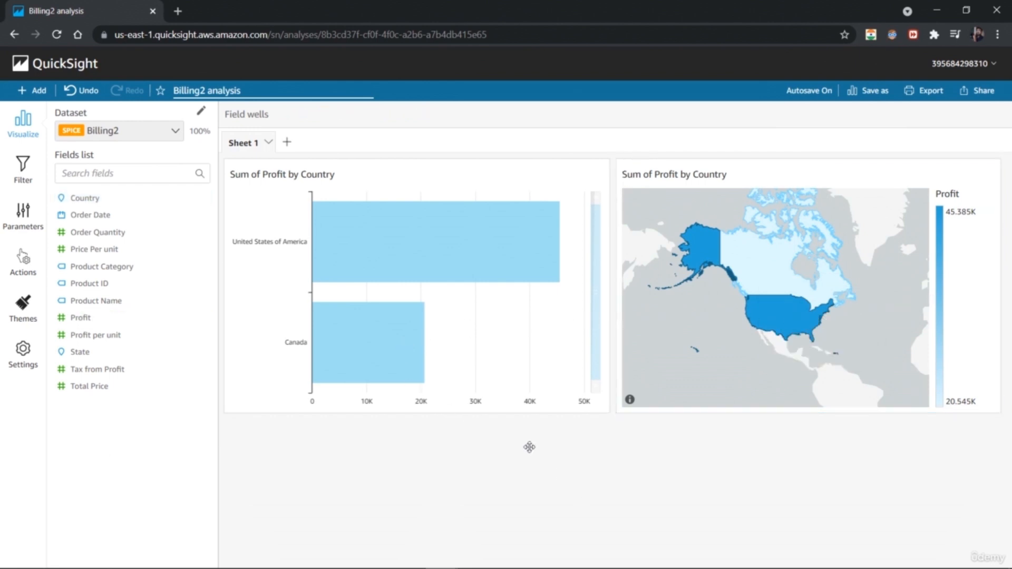
pyautogui.click(262, 359)
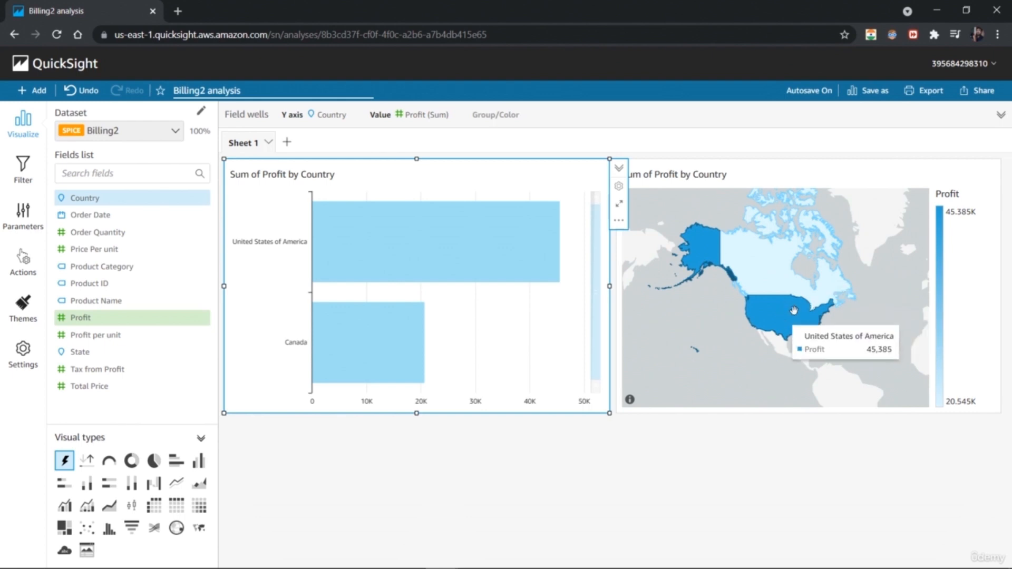
# Open conditional formatting for the filled map and add the Profit column to its conditions
pyautogui.click(990, 262)
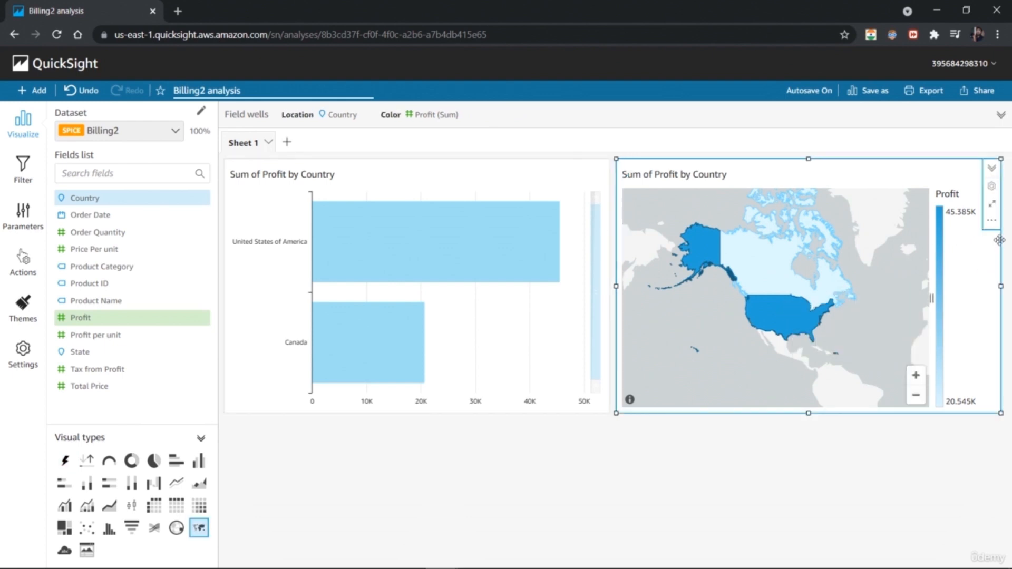
pyautogui.click(992, 222)
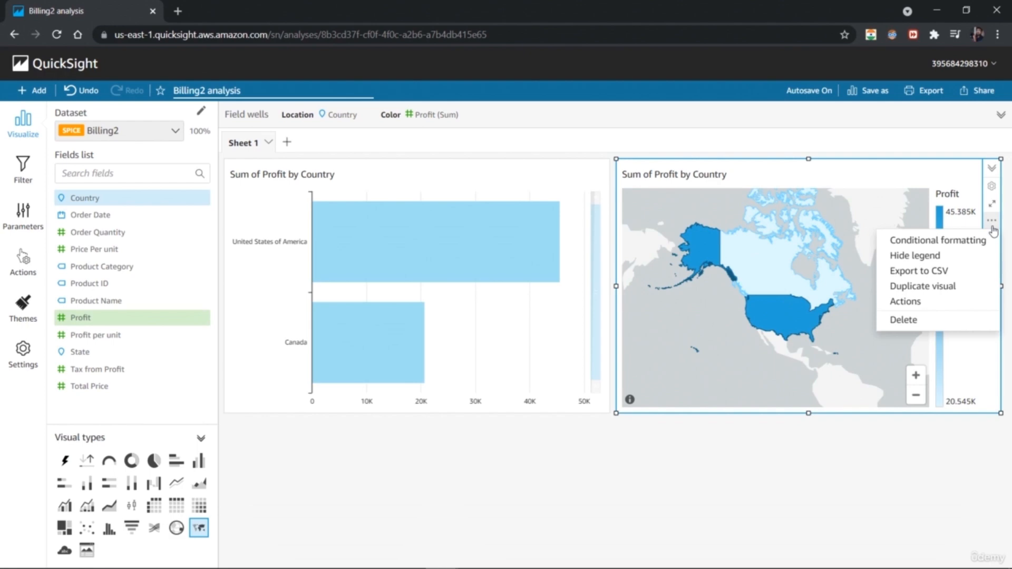
pyautogui.click(969, 361)
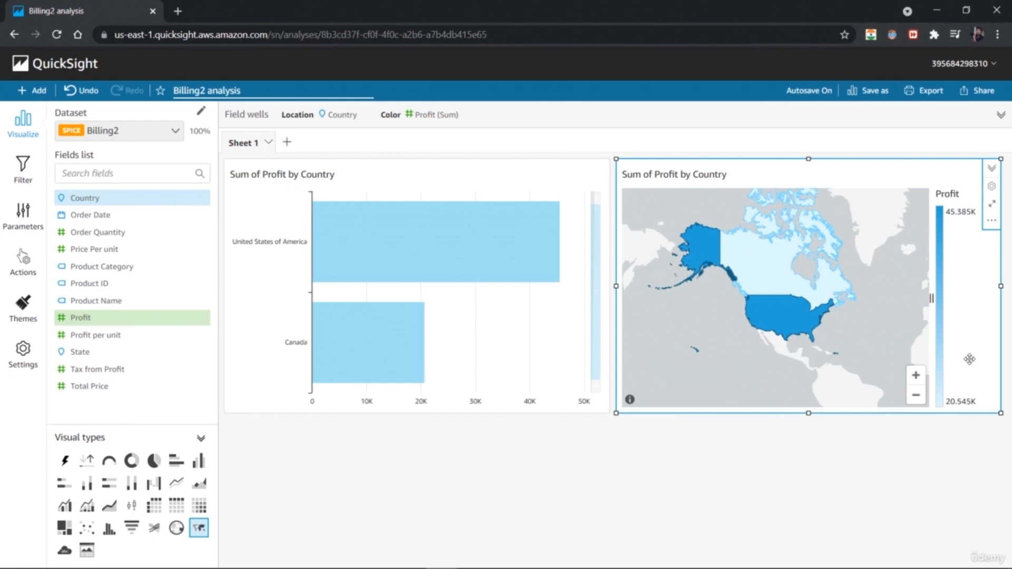
pyautogui.click(991, 221)
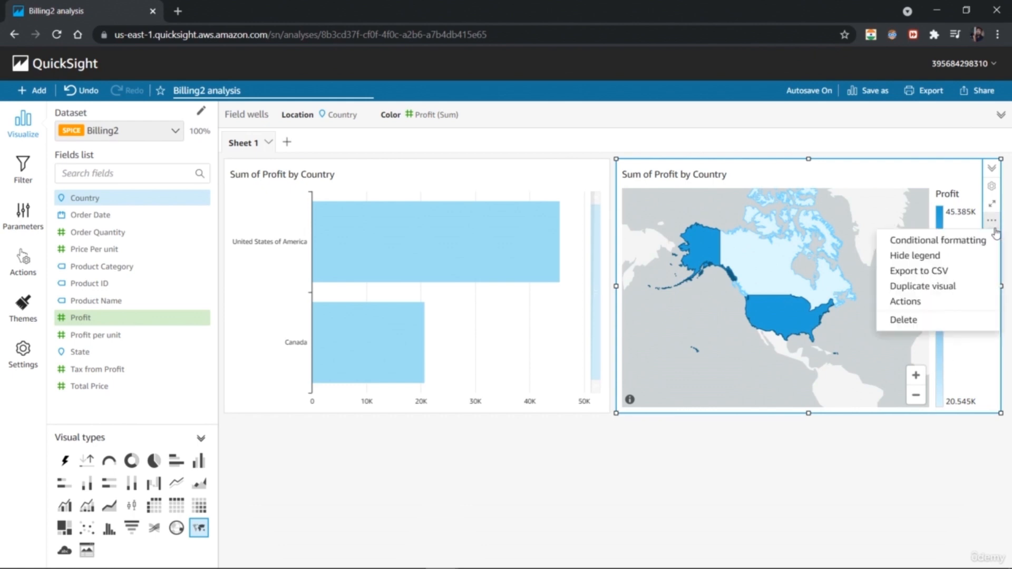
pyautogui.click(958, 242)
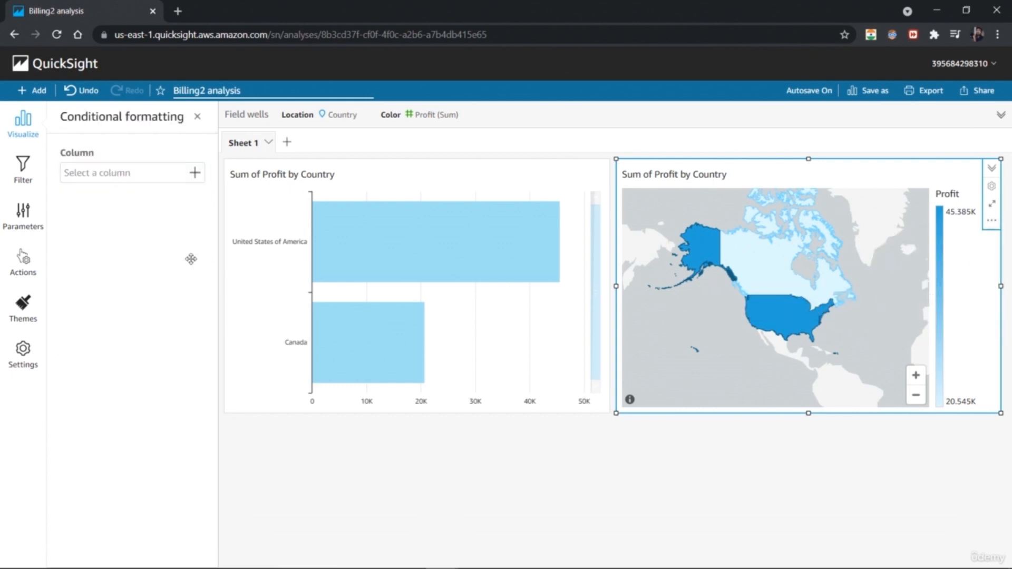
pyautogui.click(193, 172)
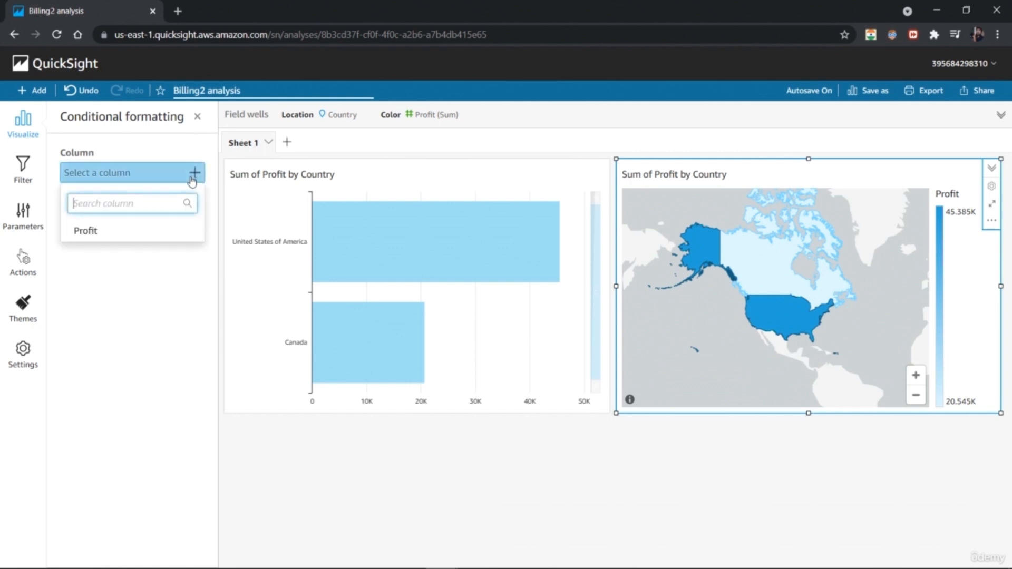
pyautogui.click(98, 233)
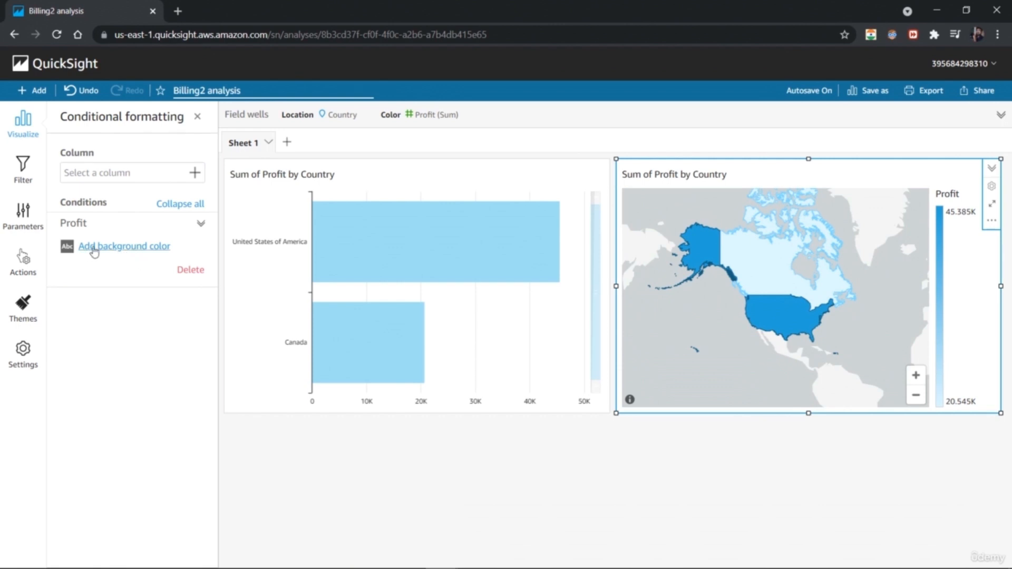
# Apply a solid orange-red background color to the map where the sum of Profit is greater than 0
pyautogui.click(119, 246)
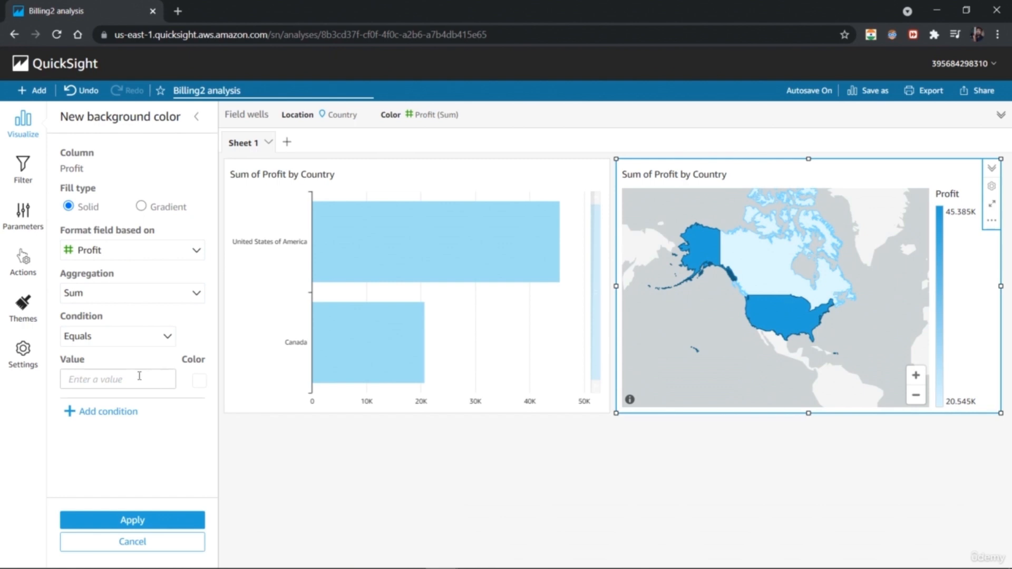
pyautogui.click(158, 342)
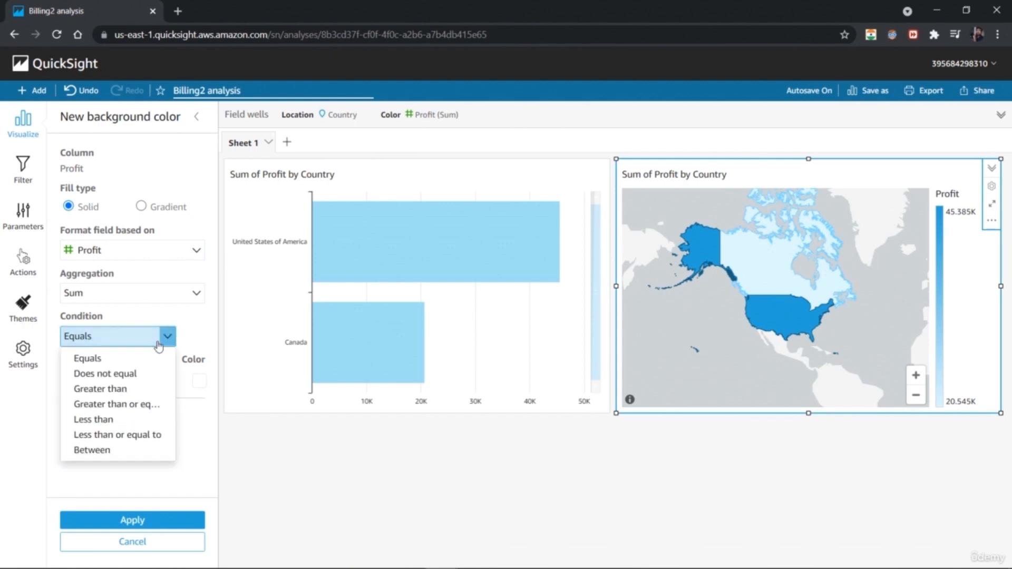
pyautogui.click(135, 389)
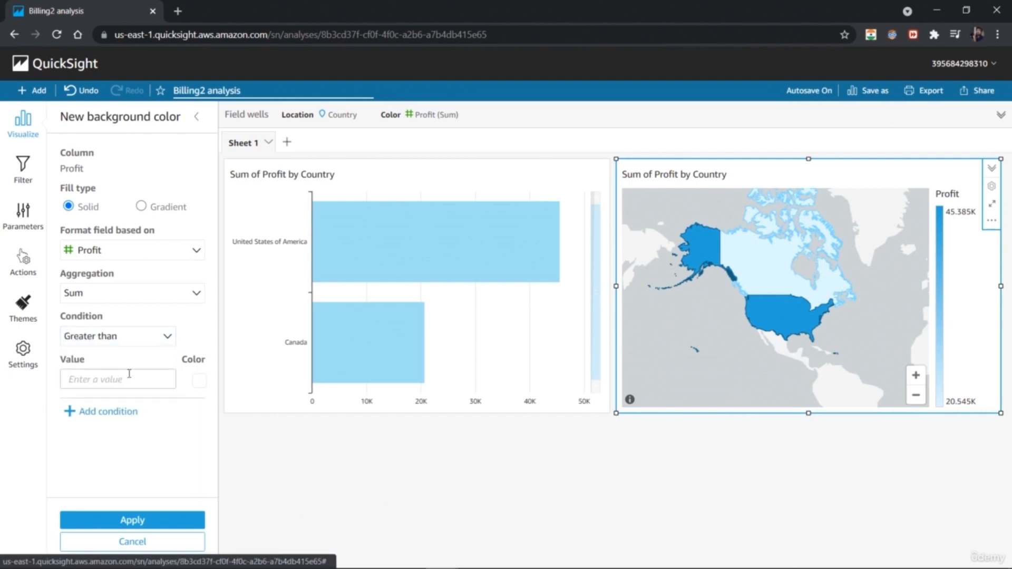
pyautogui.click(131, 382)
pyautogui.write('0')
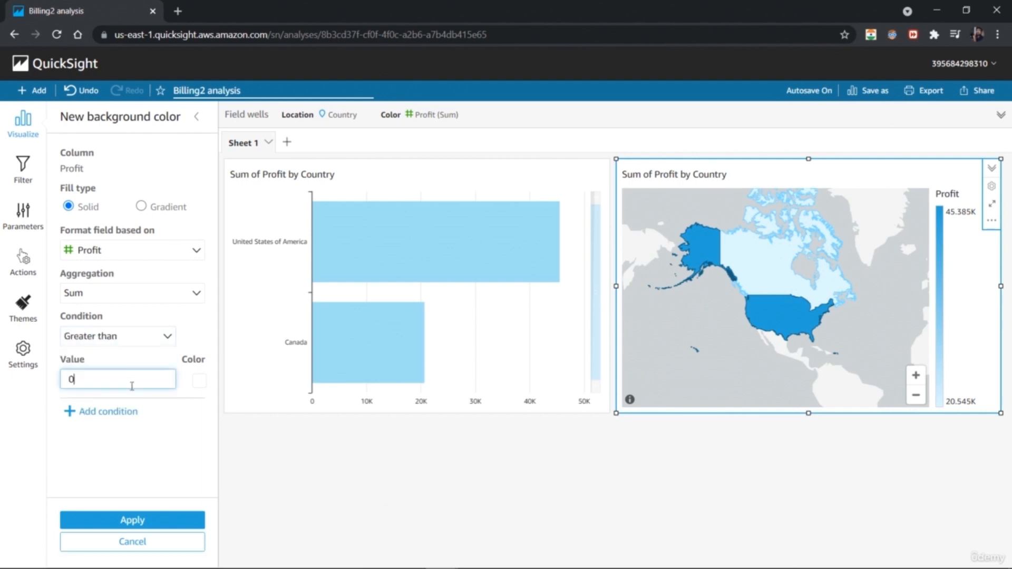
pyautogui.click(200, 384)
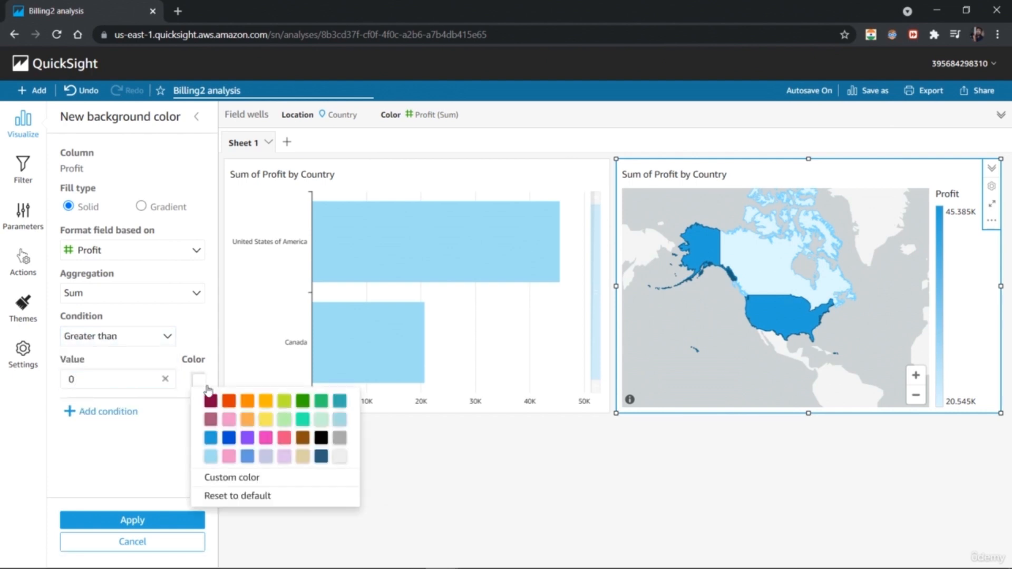
pyautogui.click(228, 403)
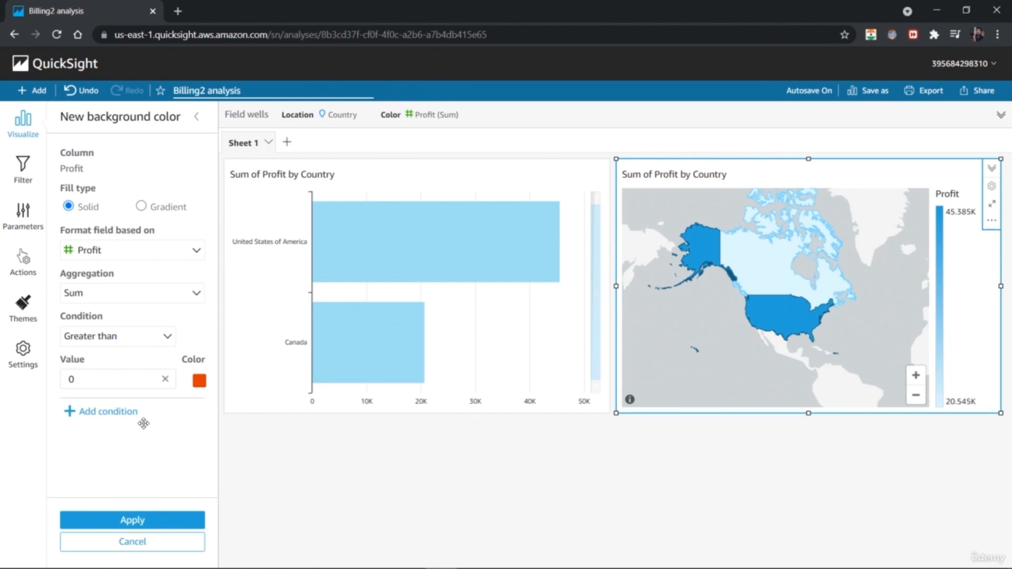
pyautogui.click(133, 521)
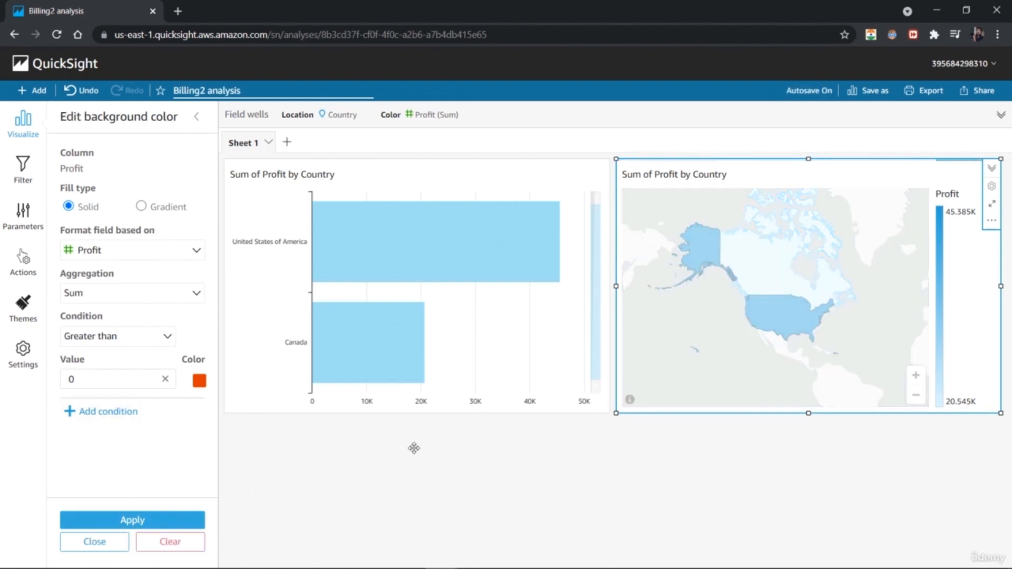
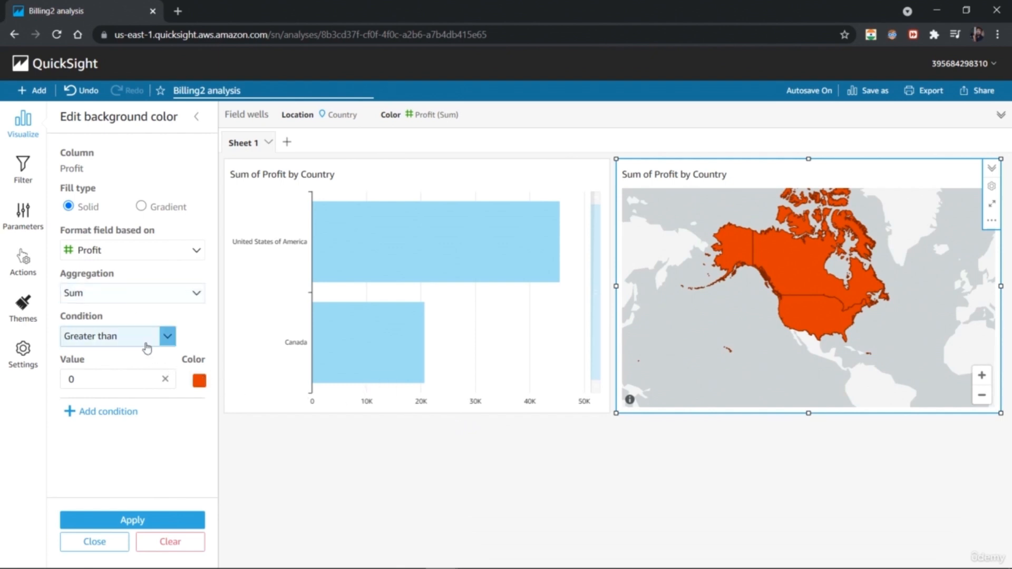
# Change the map's background color condition to less than 30000 and apply it
pyautogui.click(166, 340)
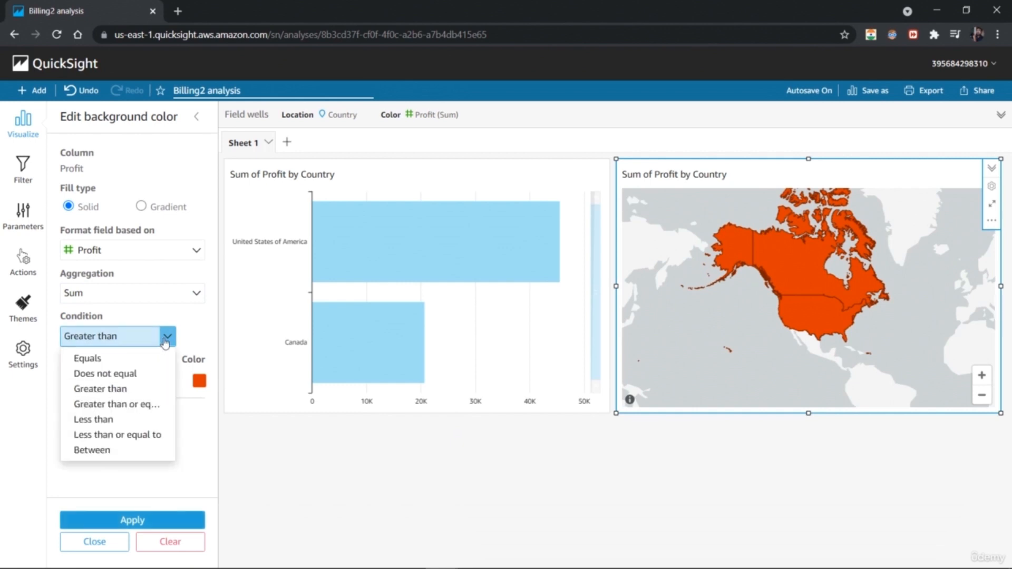
pyautogui.click(129, 420)
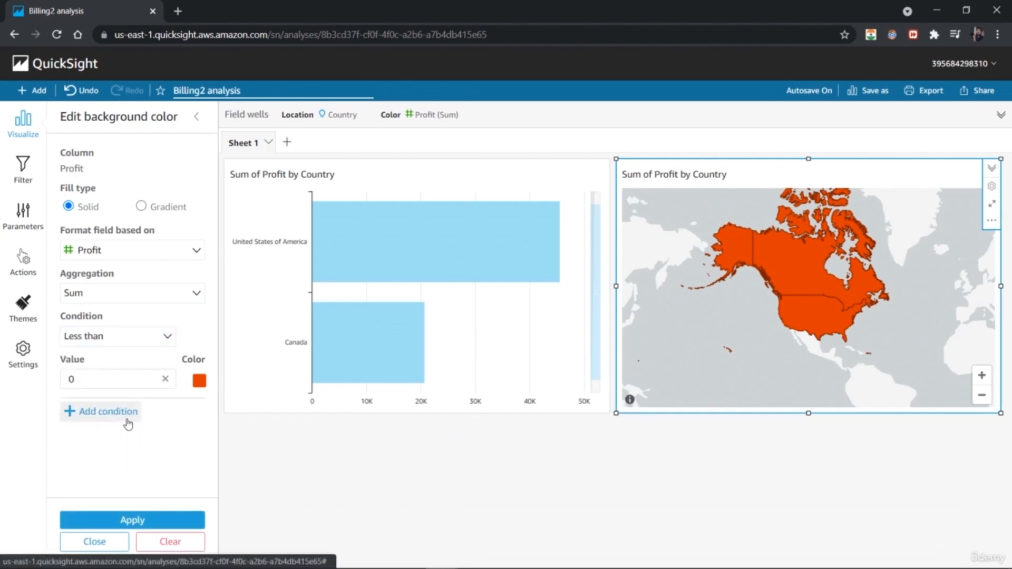
pyautogui.click(104, 382)
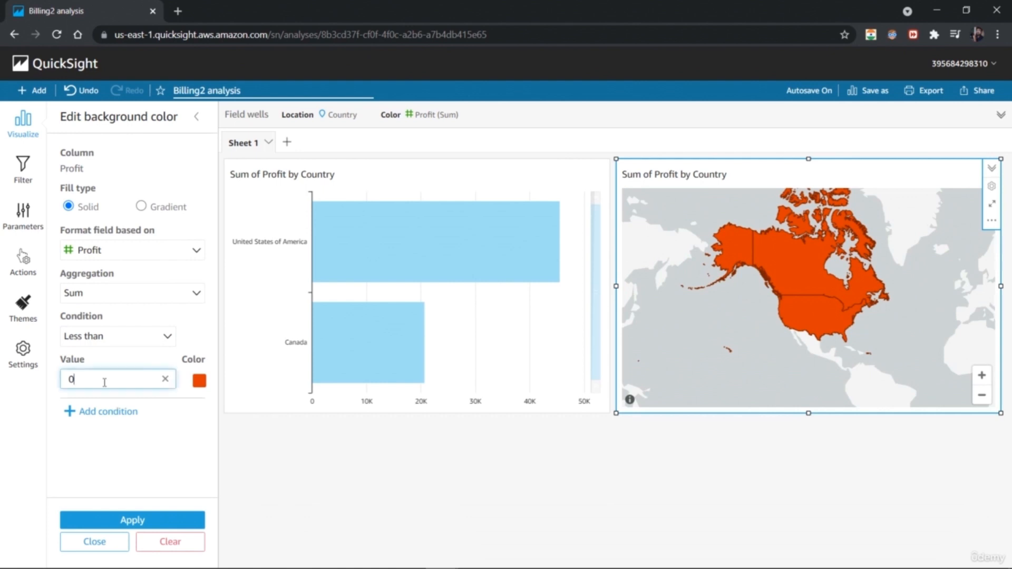
pyautogui.press('BackSpace')
pyautogui.write('30000')
pyautogui.click(137, 522)
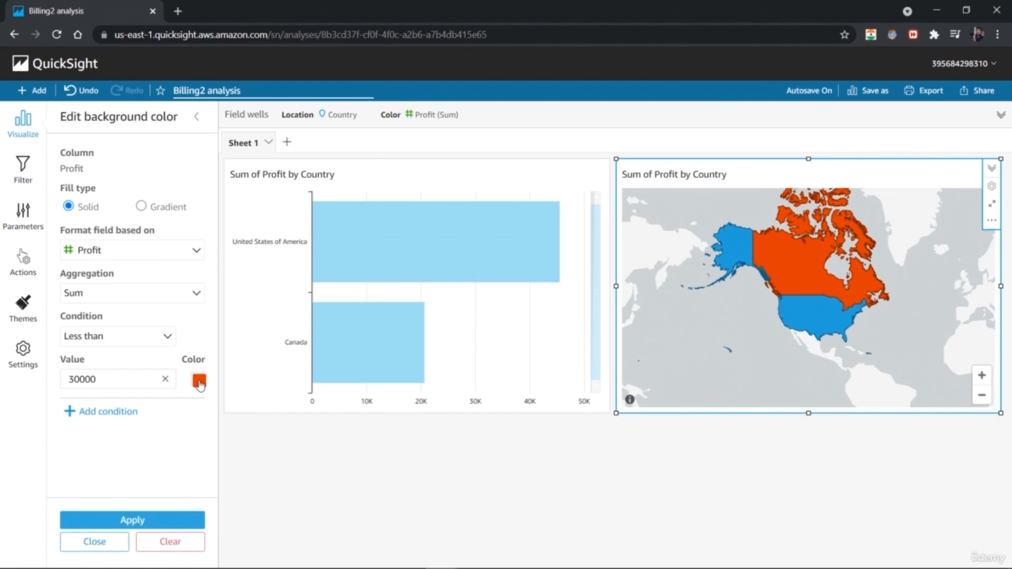
# Apply a Red-green gradient fill to the map based on the sum of Profit
pyautogui.click(158, 207)
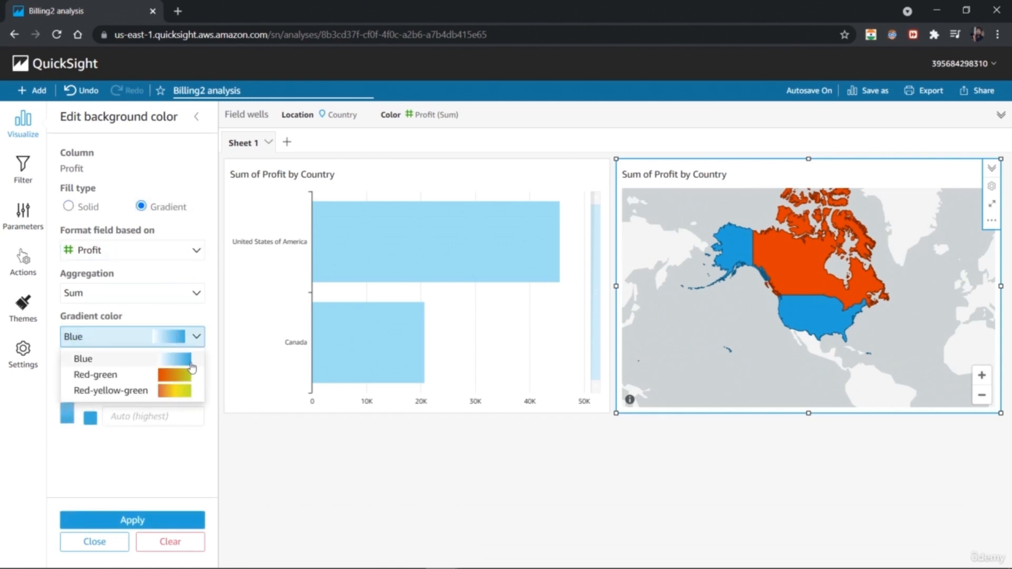
pyautogui.click(179, 374)
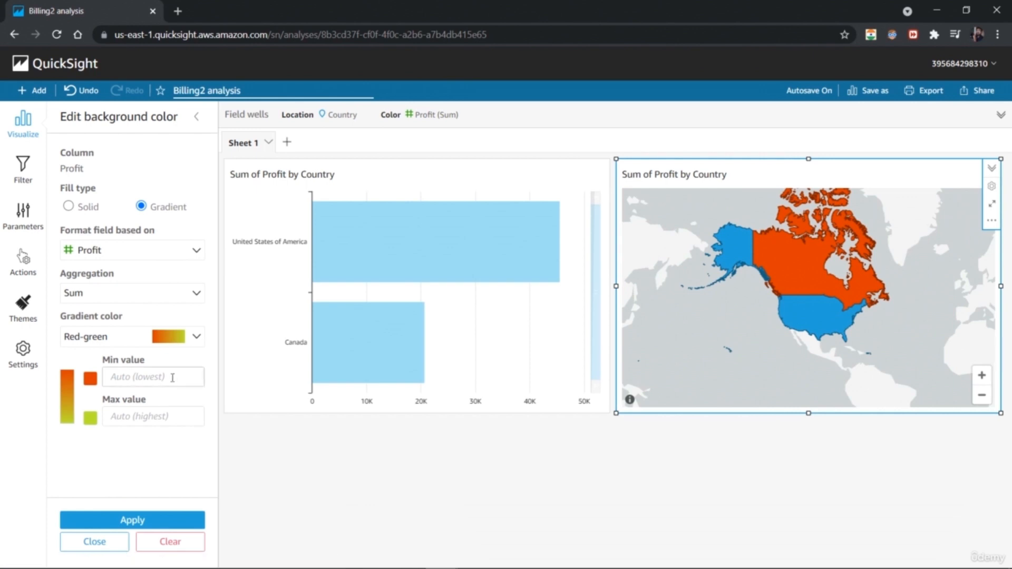
pyautogui.click(139, 520)
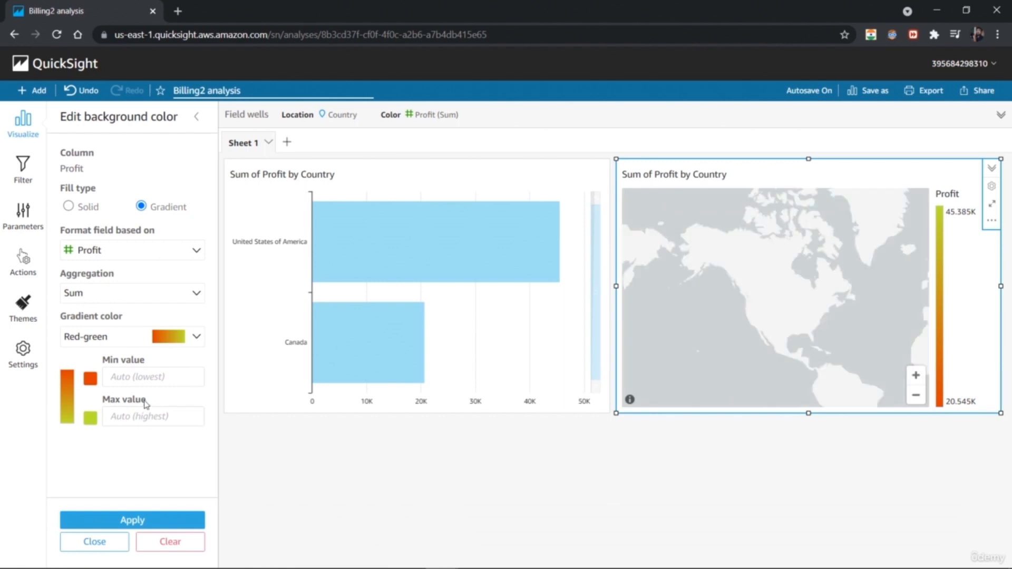
pyautogui.click(196, 337)
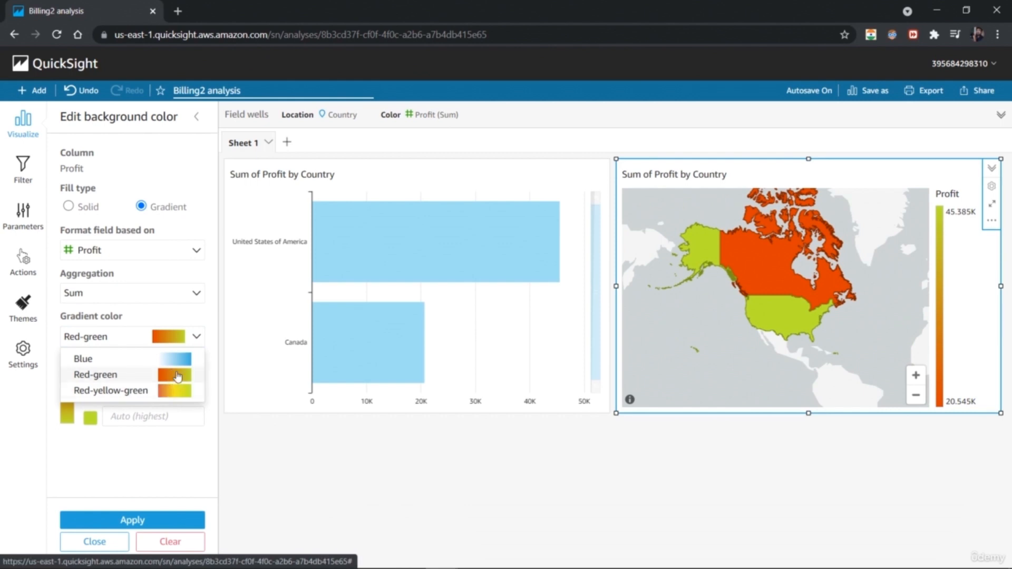
# Apply a solid blue background color to the map where the sum of Profit is greater than 25000
pyautogui.click(89, 208)
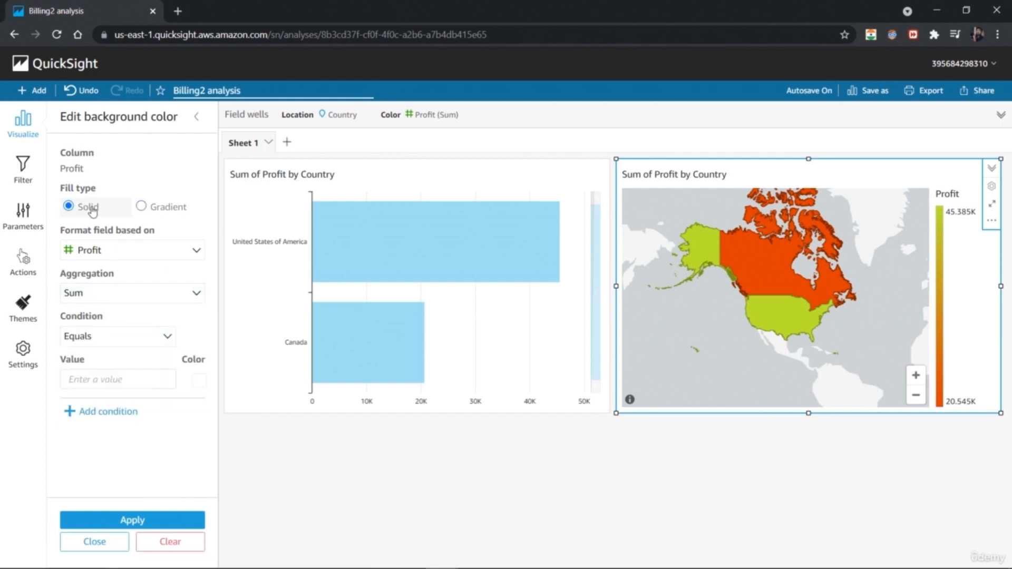
pyautogui.click(163, 336)
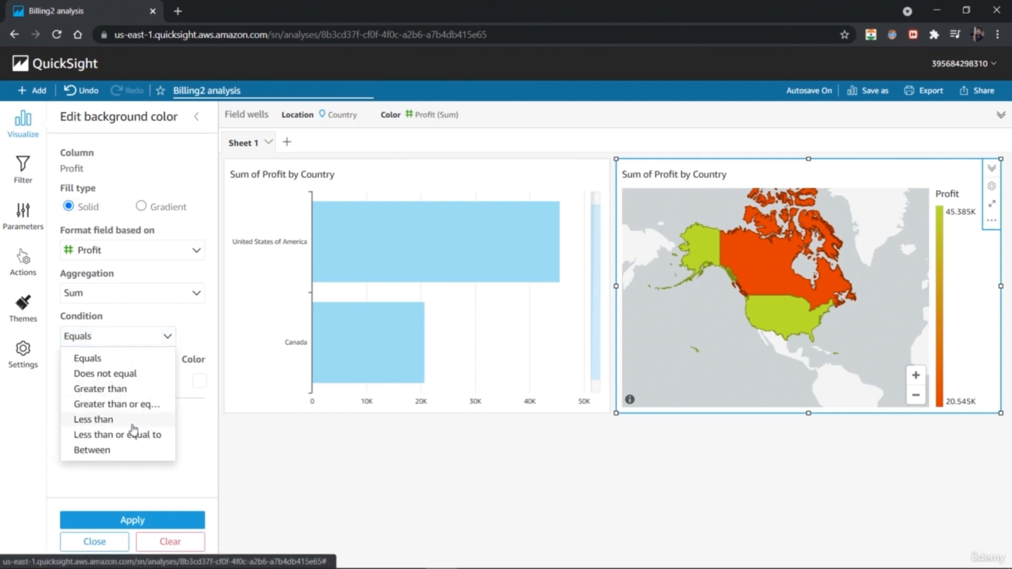
pyautogui.click(127, 390)
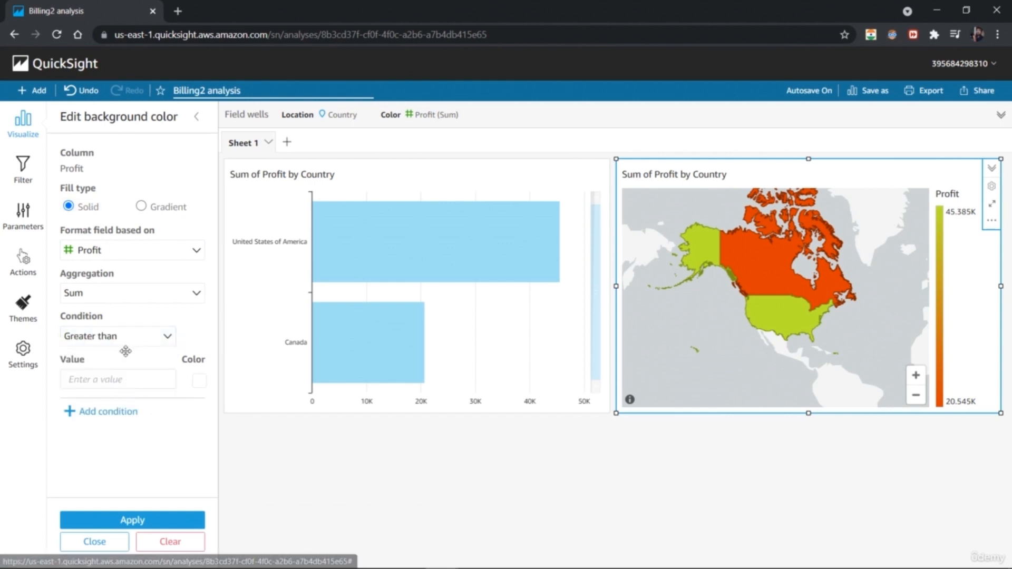
pyautogui.click(99, 381)
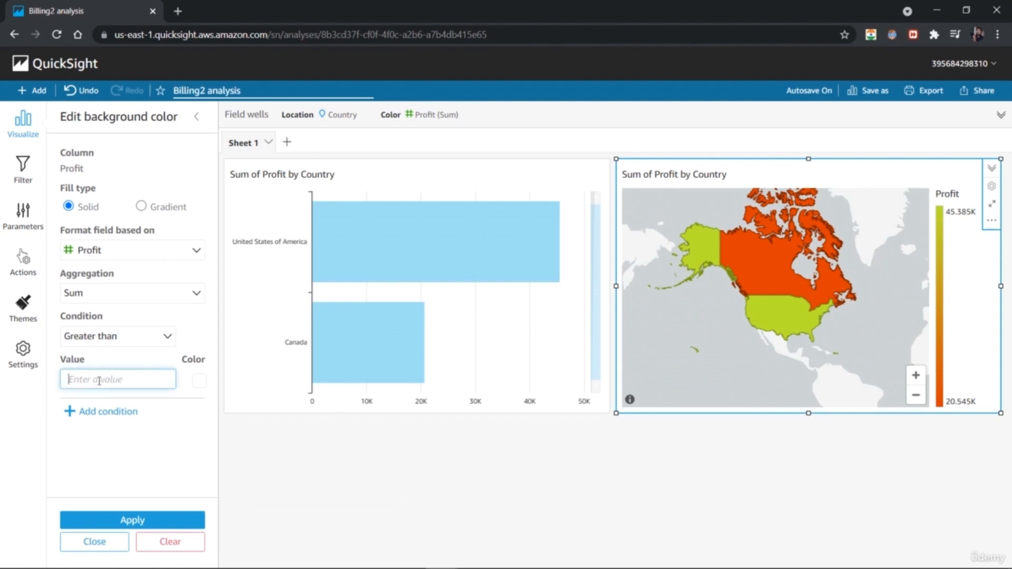
pyautogui.write('25000')
pyautogui.click(199, 380)
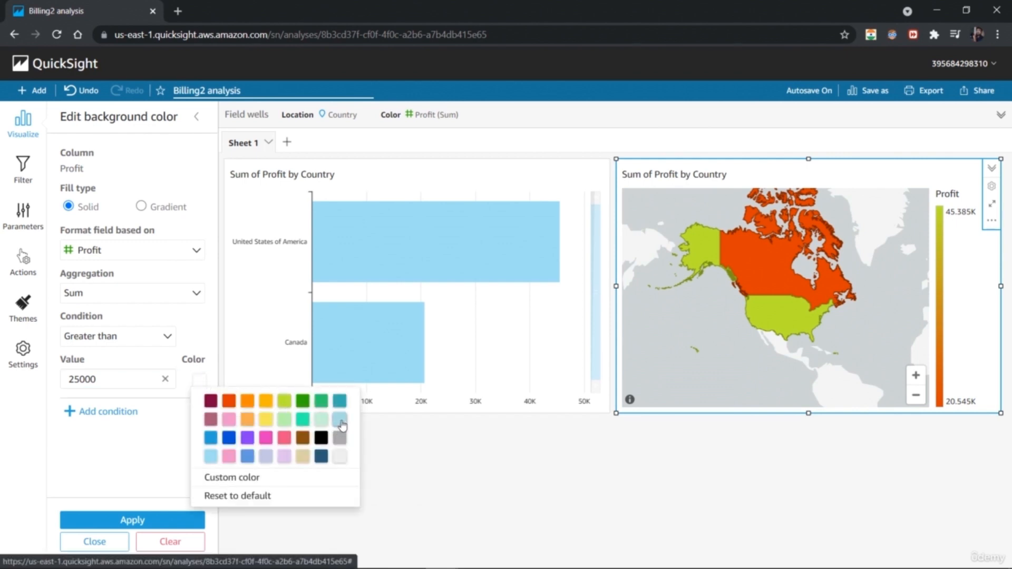
pyautogui.click(211, 439)
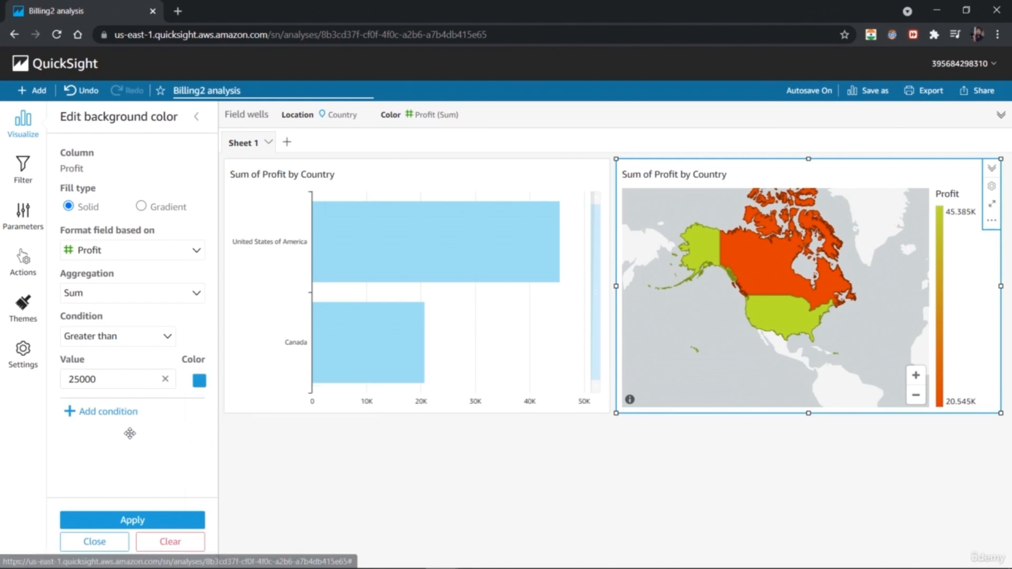
pyautogui.click(132, 519)
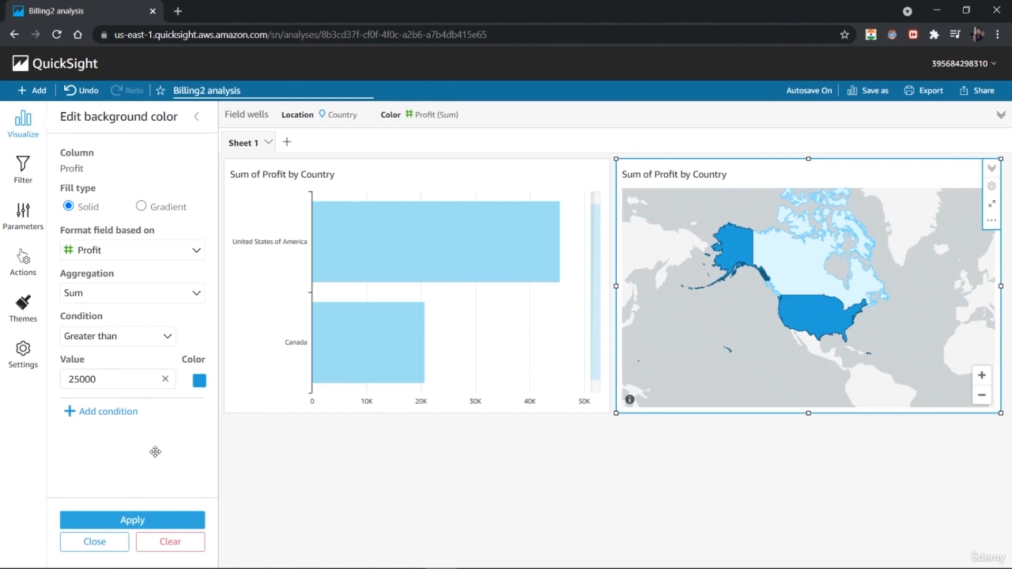
# Add and apply a second condition that colors countries pink where the sum of Profit is less than 22000
pyautogui.click(105, 412)
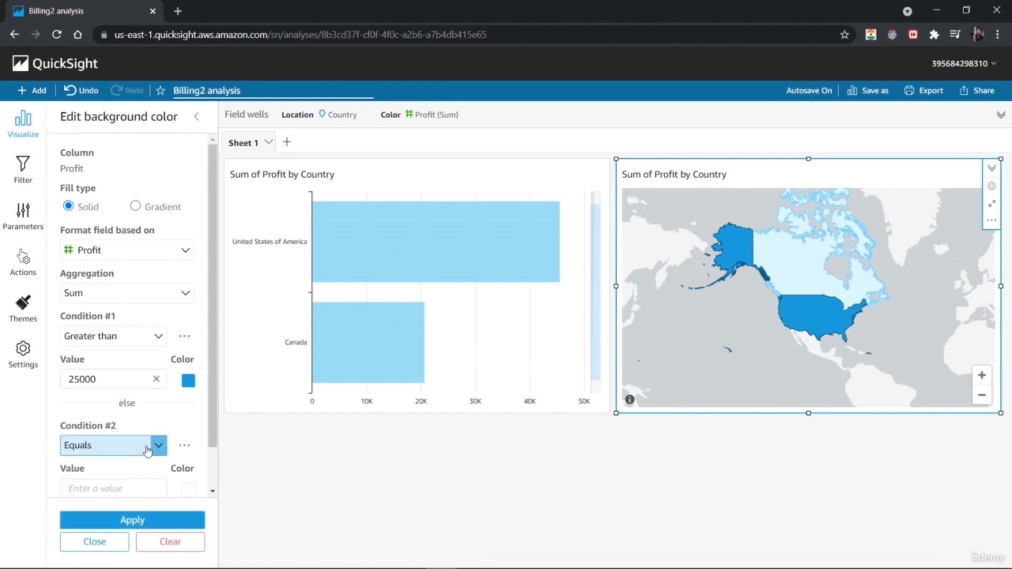
pyautogui.moveTo(211, 406); pyautogui.dragTo(213, 476)
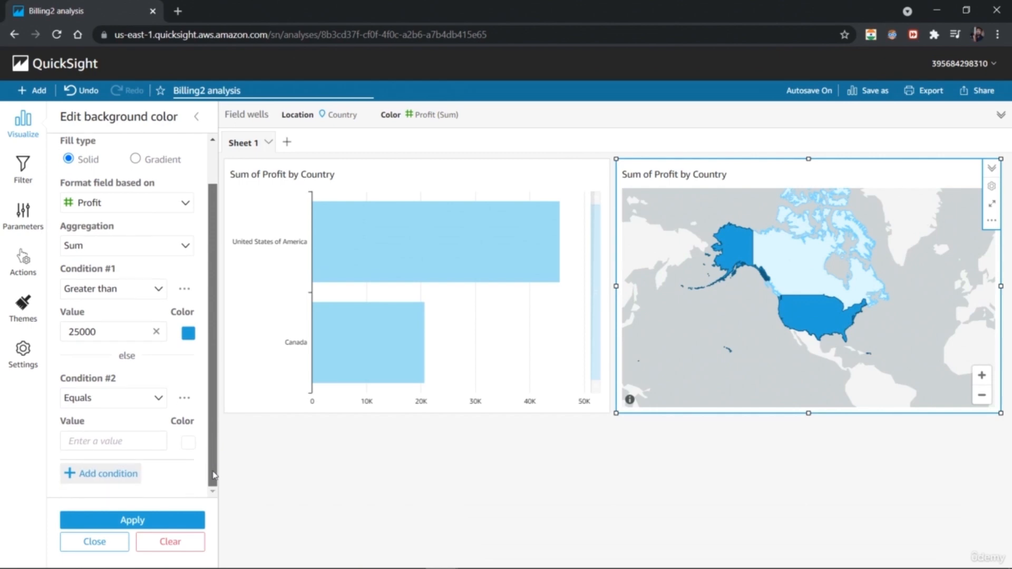
pyautogui.click(157, 397)
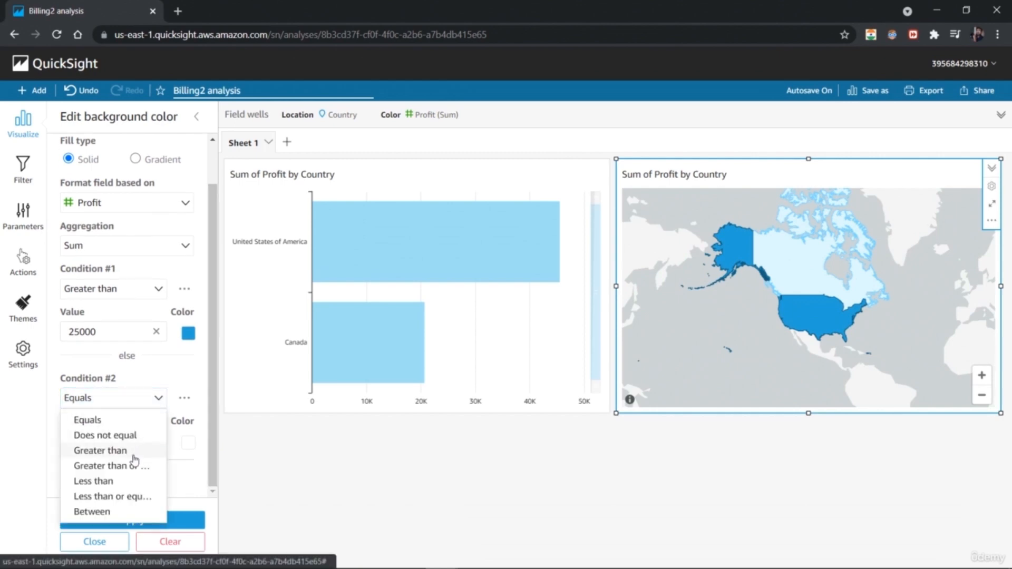
pyautogui.click(125, 481)
pyautogui.click(131, 444)
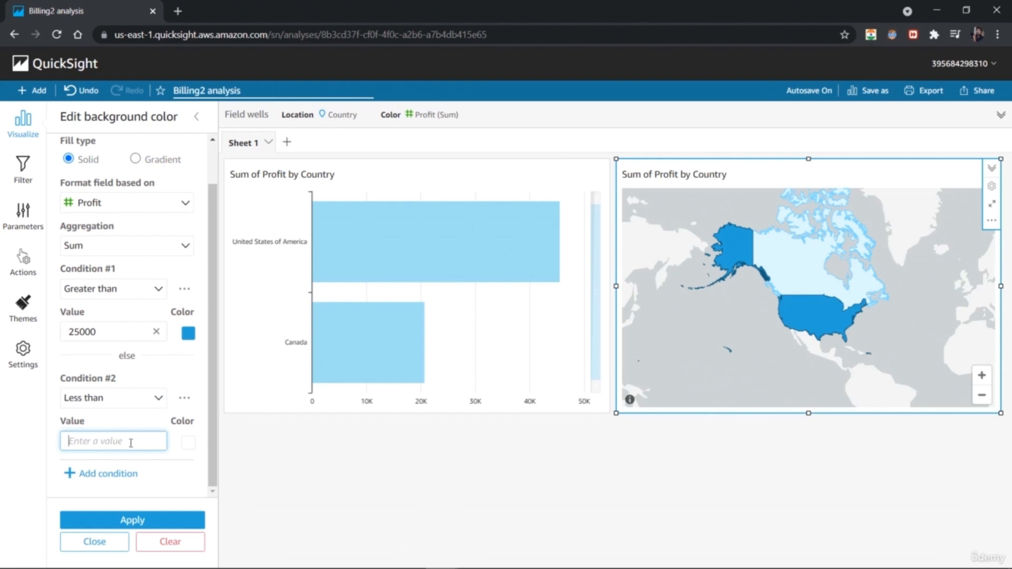
pyautogui.write('22000')
pyautogui.click(189, 446)
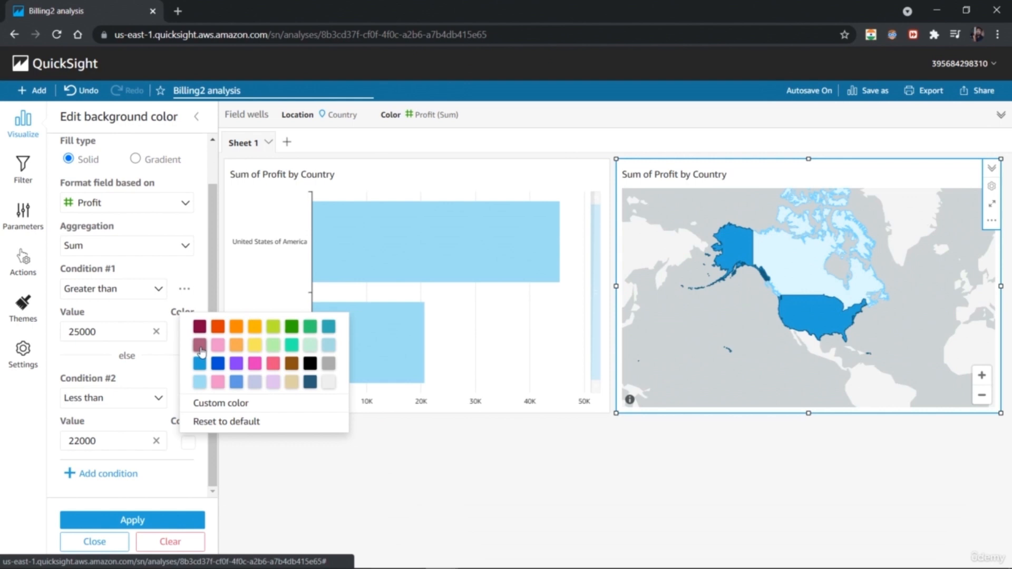
pyautogui.click(217, 384)
pyautogui.click(157, 522)
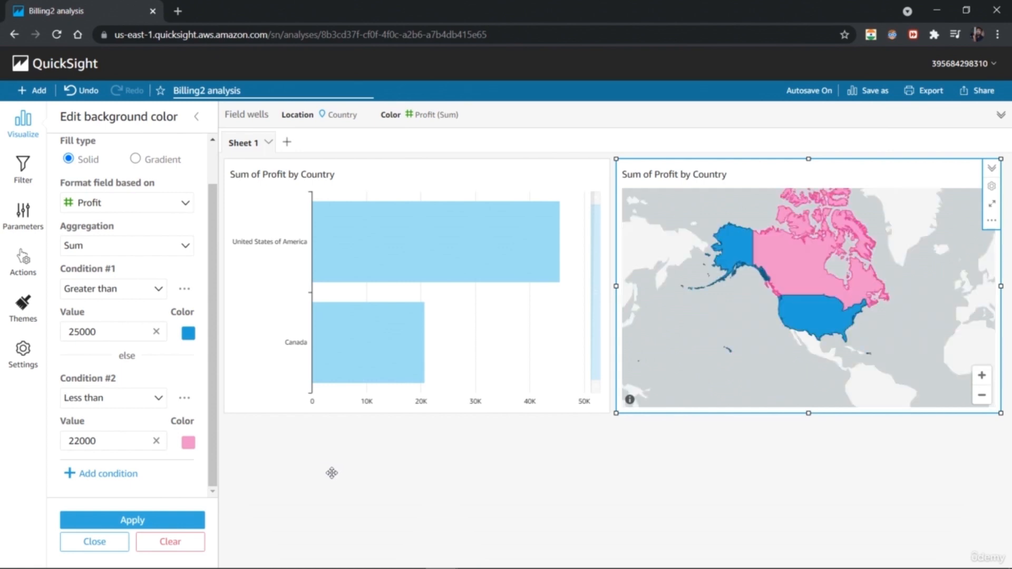
# Change the color of the less-than-22000 condition to mauve, apply it and deselect the map
pyautogui.click(188, 442)
pyautogui.click(200, 345)
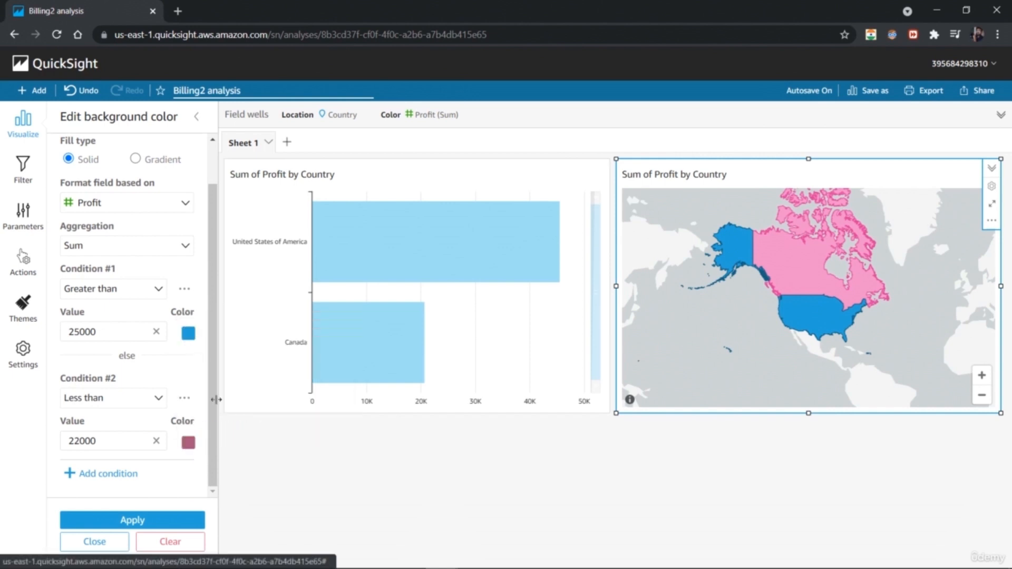
pyautogui.click(170, 521)
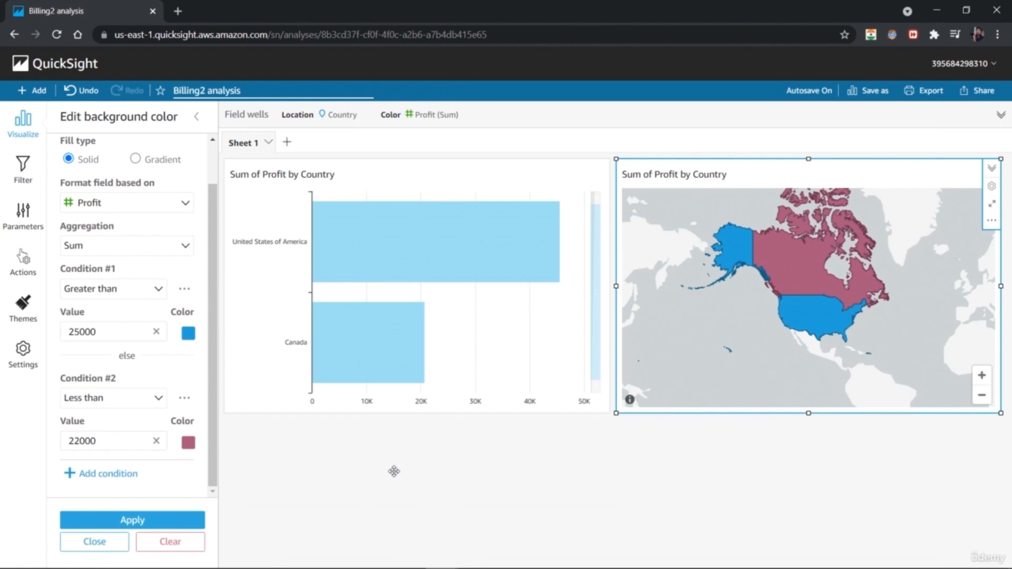
pyautogui.click(426, 474)
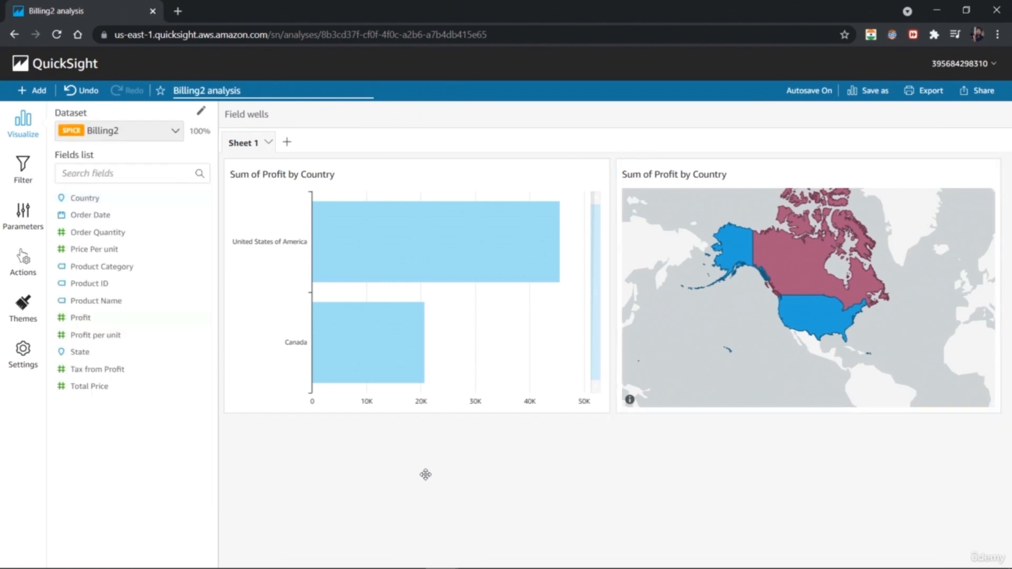
# Review the filled map's conditional formatting, checking its Profit conditions and the columns available for formatting
pyautogui.click(755, 358)
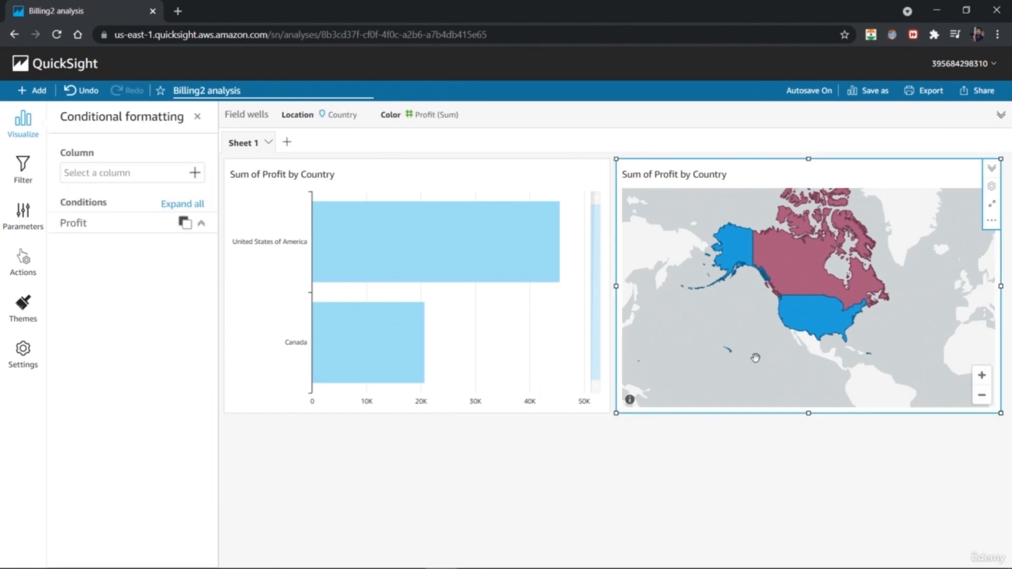
pyautogui.click(203, 224)
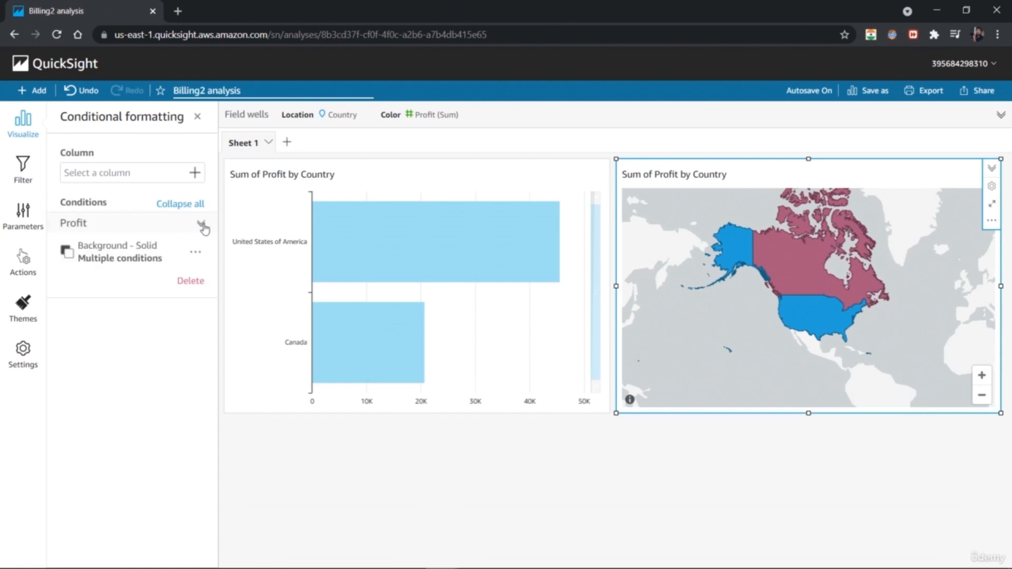
pyautogui.click(193, 173)
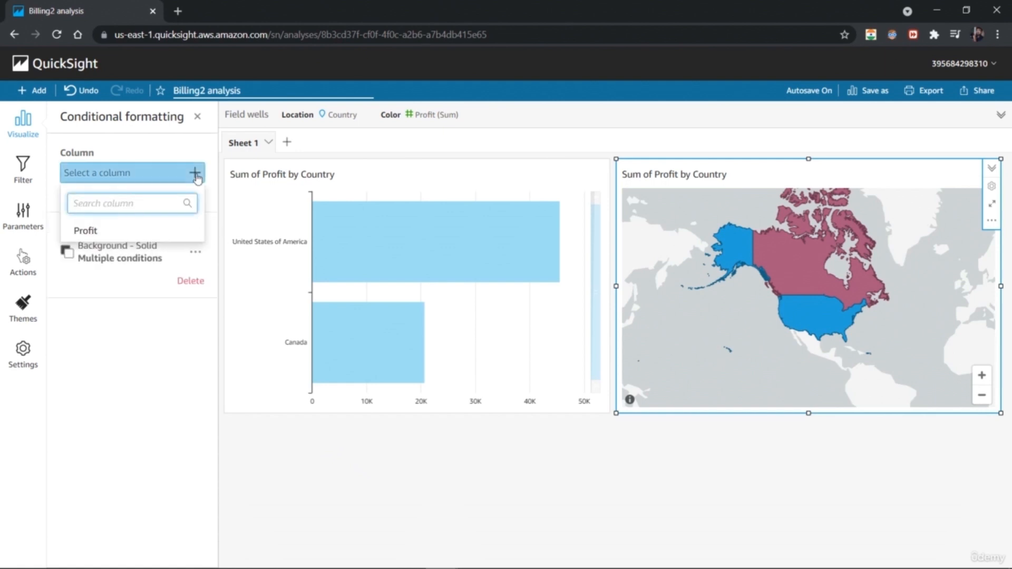
pyautogui.click(213, 229)
pyautogui.click(627, 449)
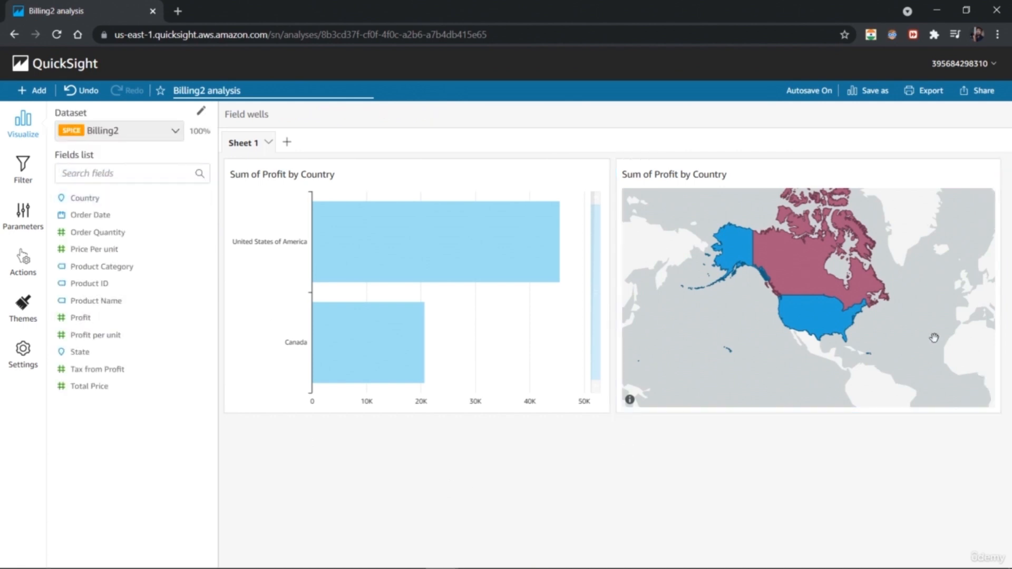
pyautogui.click(812, 285)
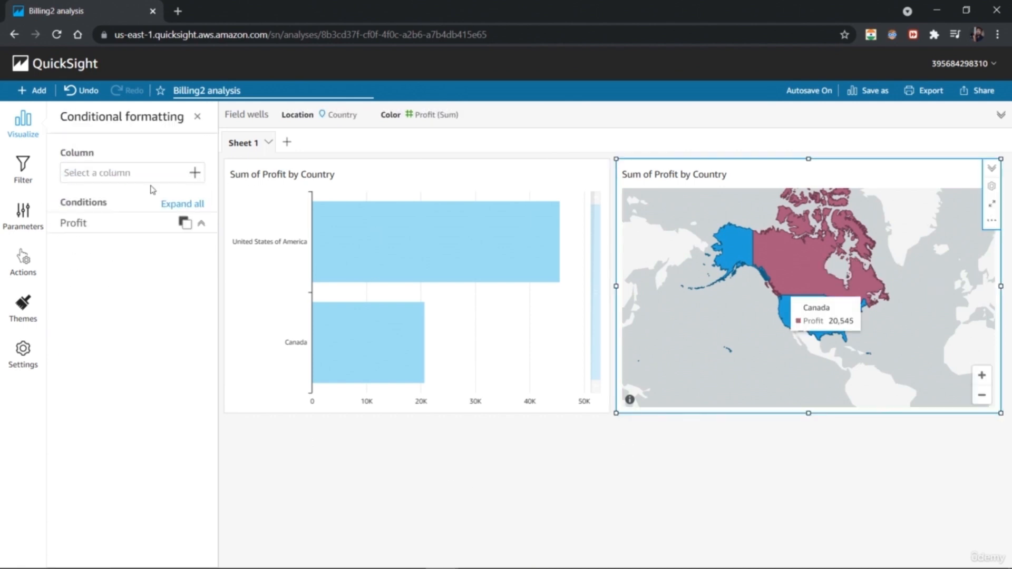
pyautogui.click(194, 173)
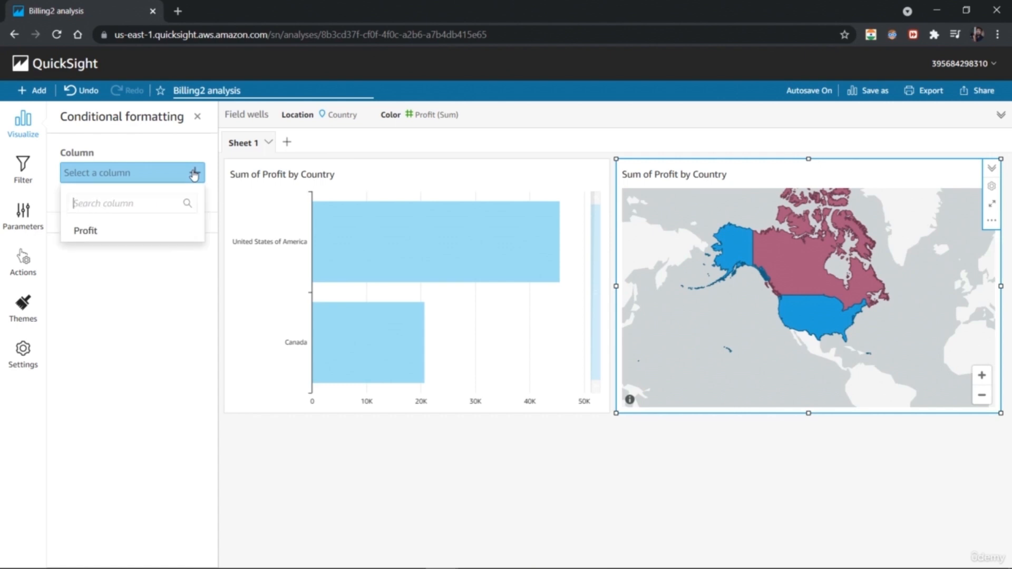
pyautogui.click(85, 231)
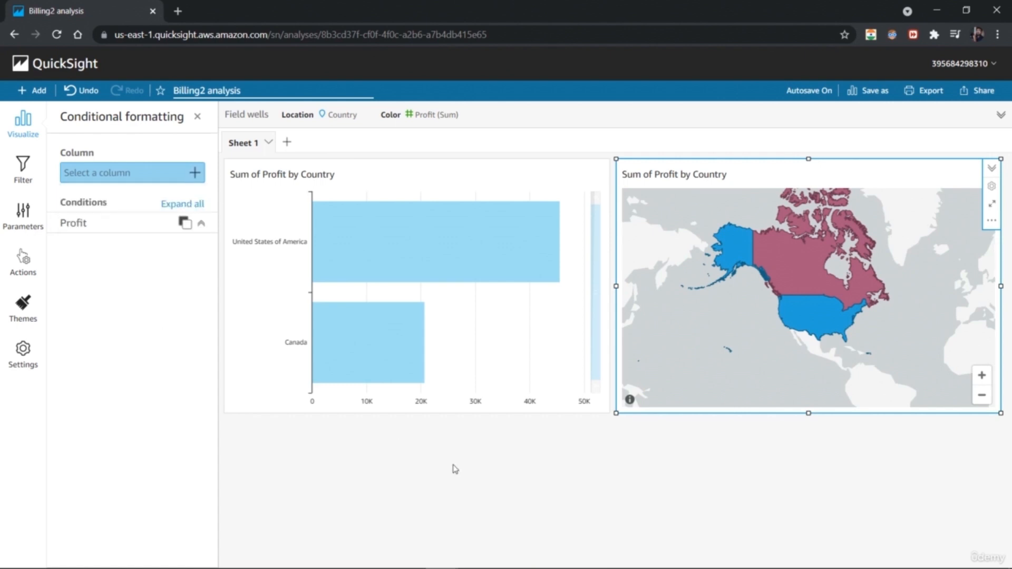
pyautogui.click(471, 469)
# Check the bar chart's visual options and open its Actions settings, with the filled map selected at the end
pyautogui.click(543, 379)
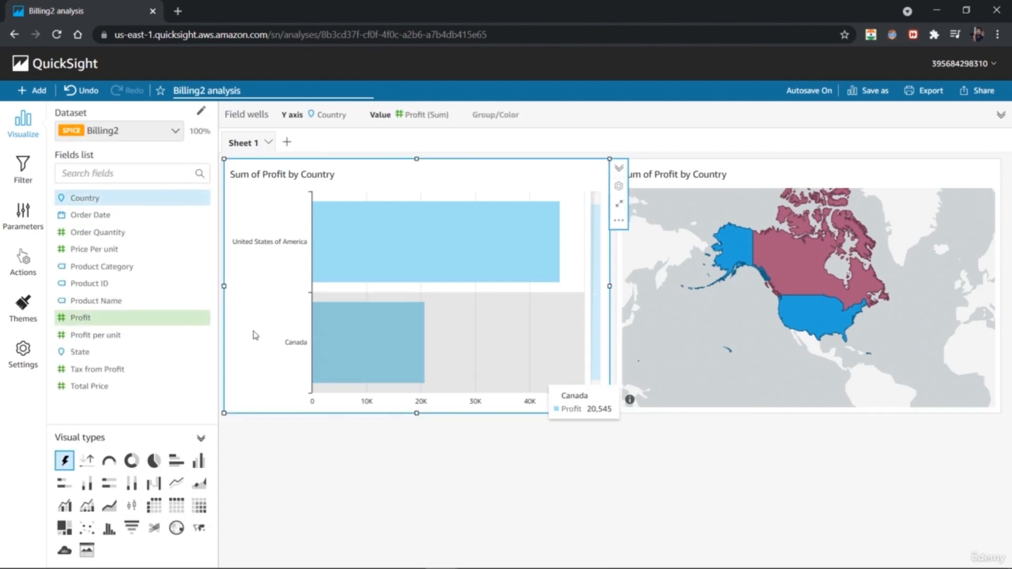
pyautogui.click(618, 220)
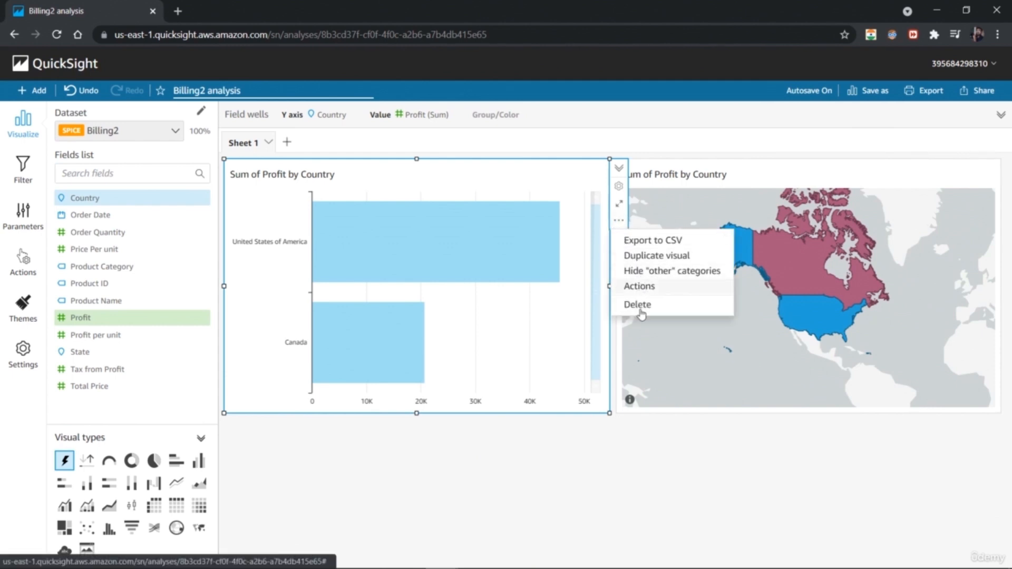
pyautogui.click(639, 287)
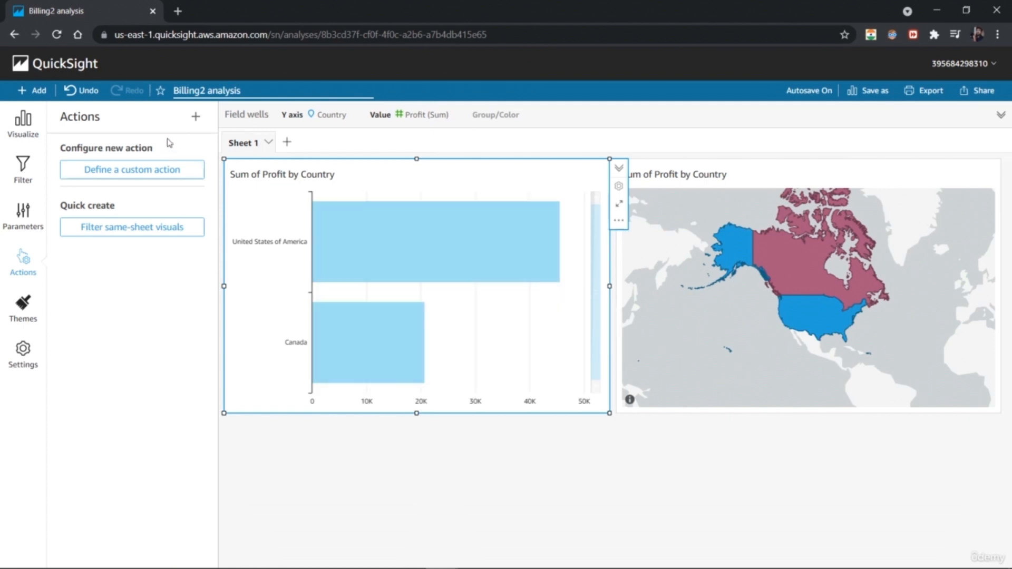
pyautogui.click(699, 396)
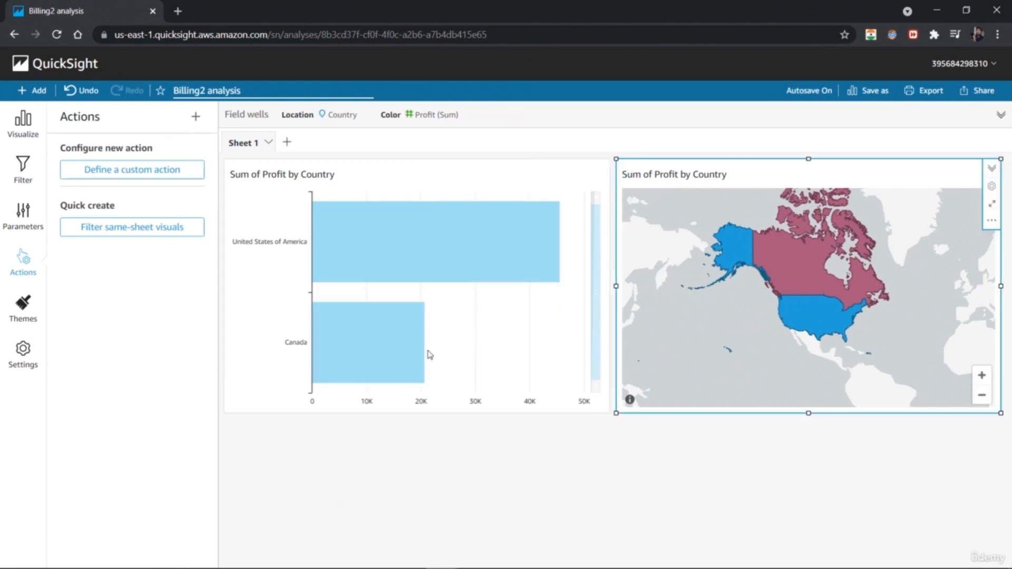
pyautogui.click(271, 317)
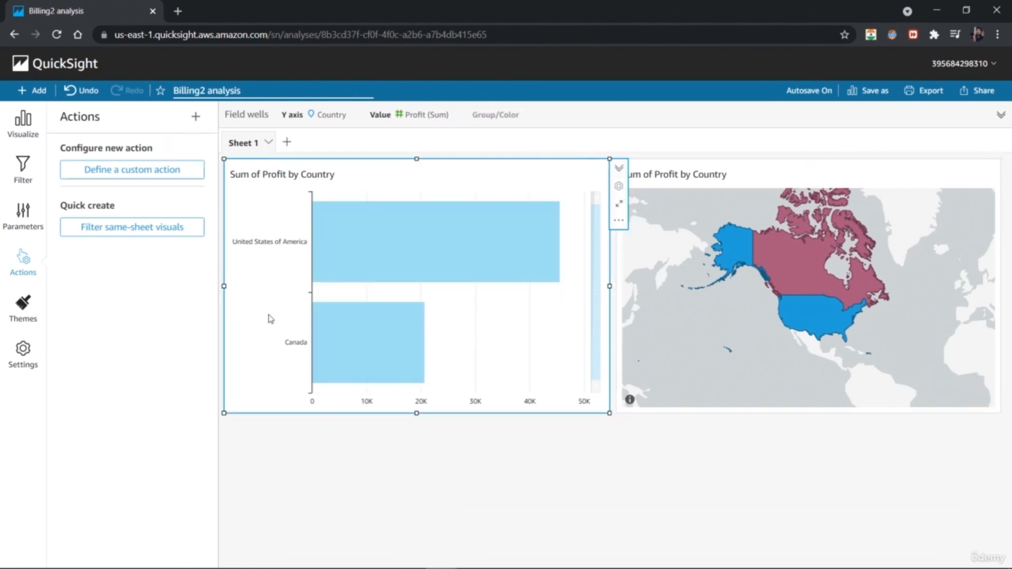
pyautogui.click(311, 461)
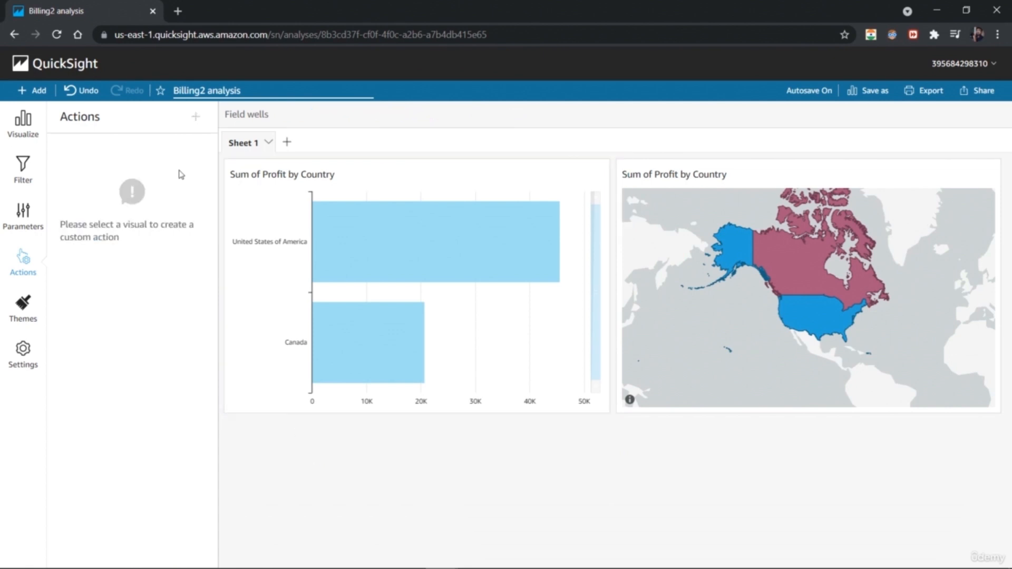
pyautogui.click(24, 129)
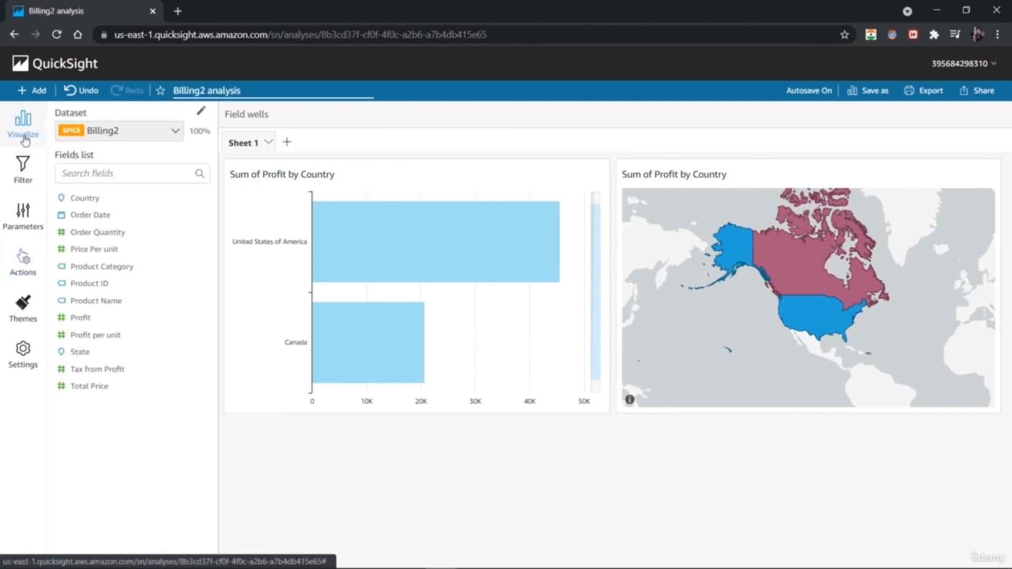
pyautogui.click(248, 391)
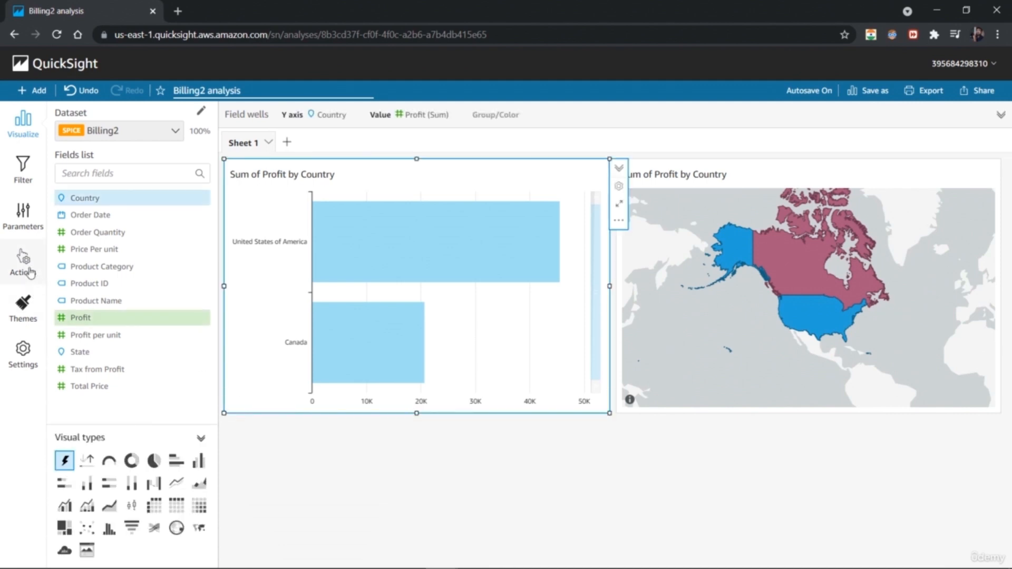
# Apply the Midnight starter theme to the analysis and return to the dataset's field list with no visual selected
pyautogui.click(30, 322)
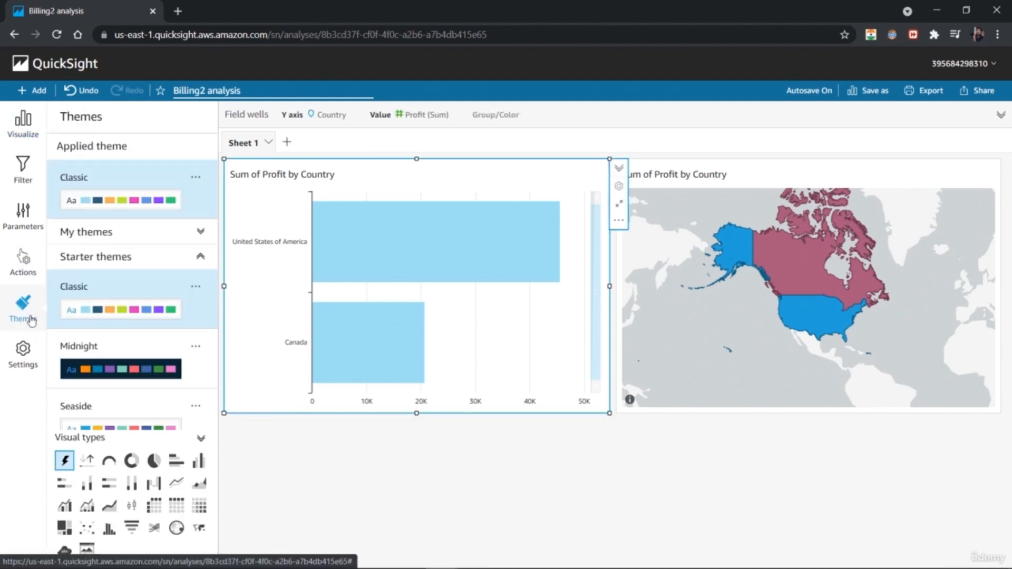
pyautogui.click(113, 369)
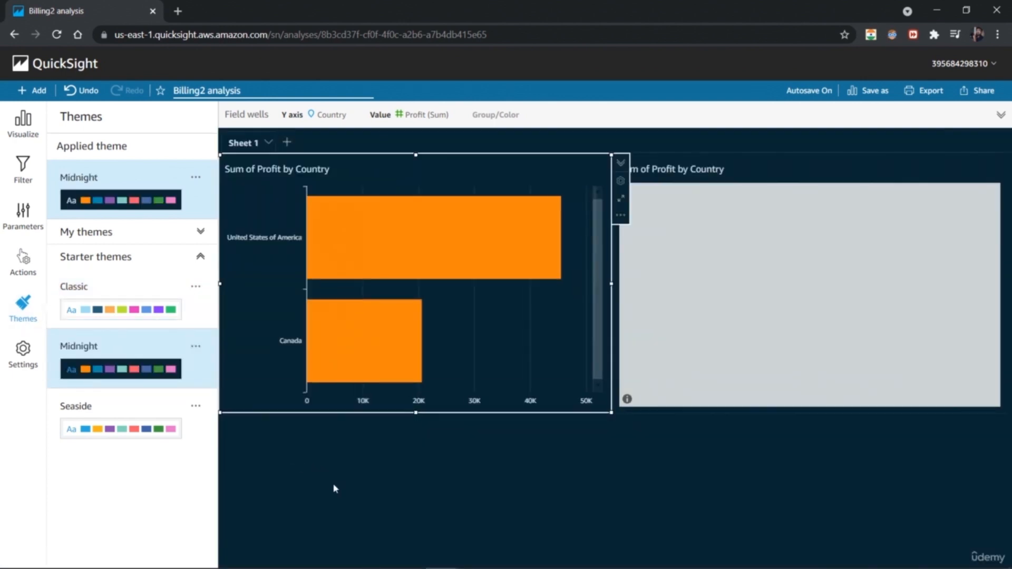
pyautogui.click(536, 493)
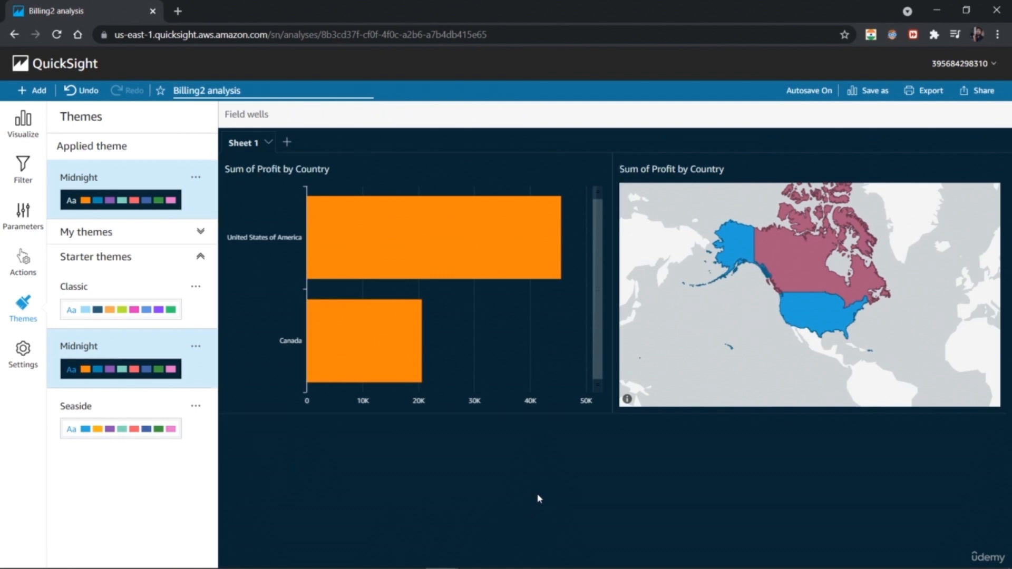
pyautogui.click(11, 136)
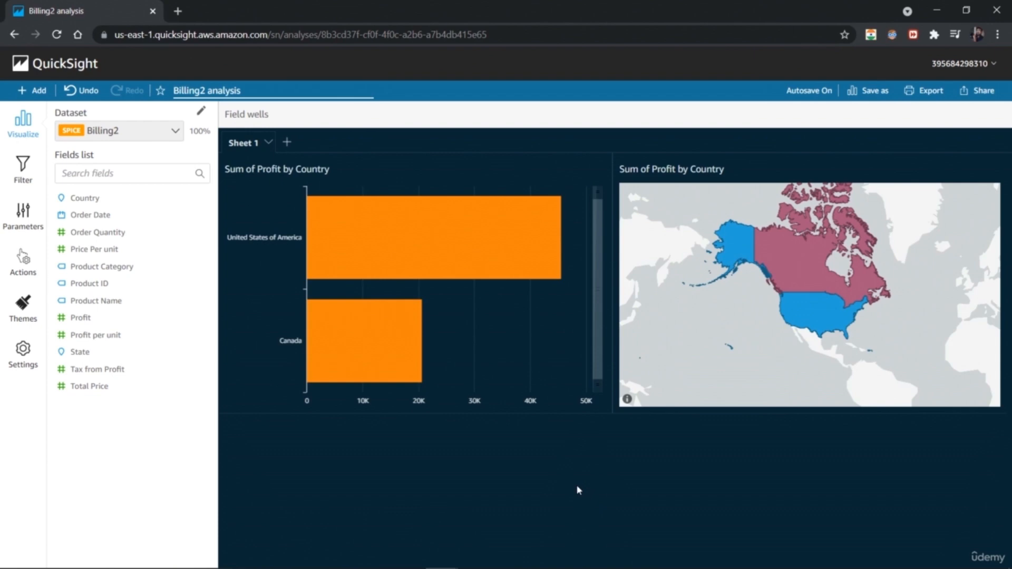
pyautogui.click(801, 363)
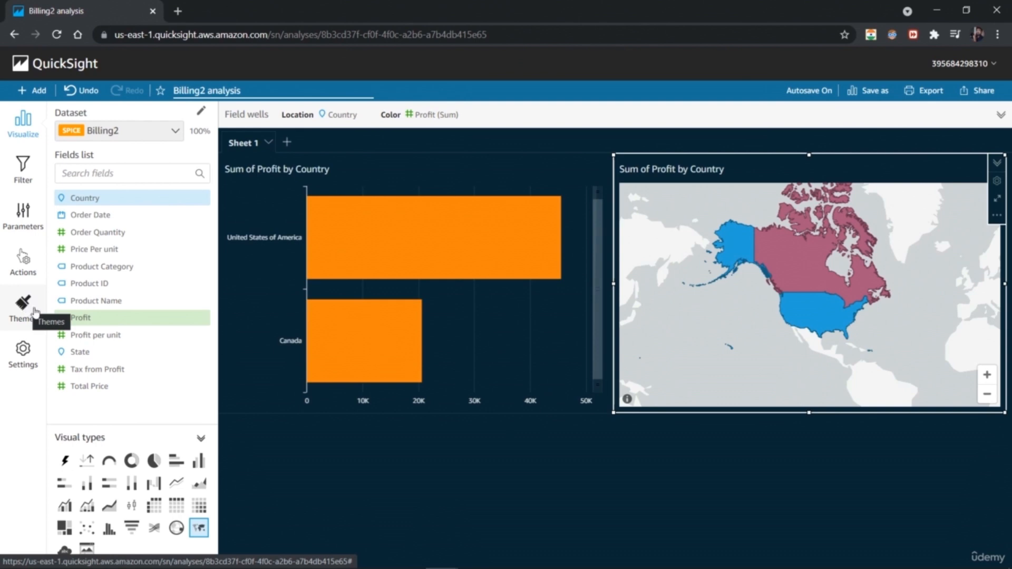
pyautogui.click(582, 508)
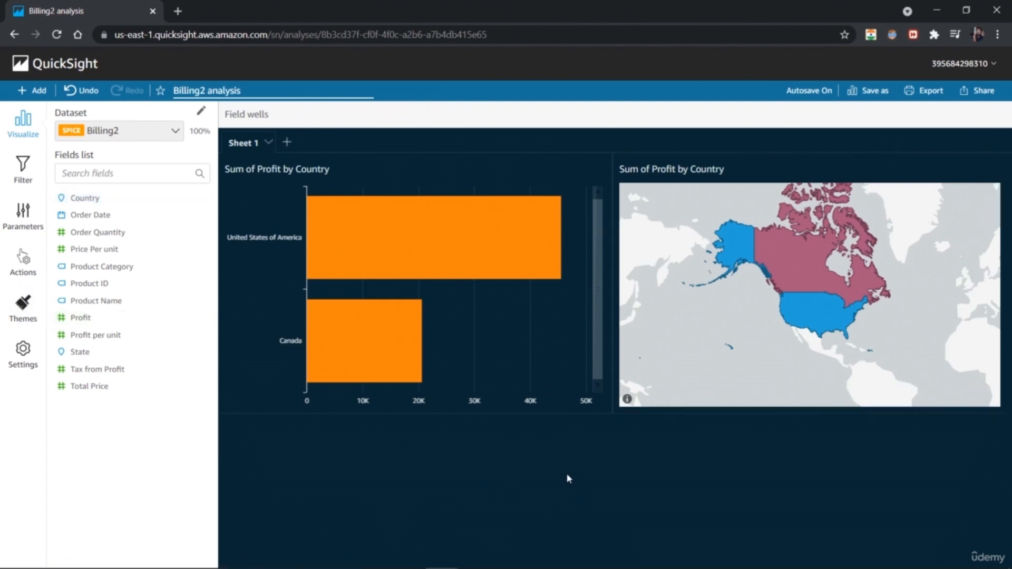
# Color the United States of America bar blue and the Canada bar mauve to match the map, leaving the chart deselected
pyautogui.click(433, 261)
pyautogui.click(598, 321)
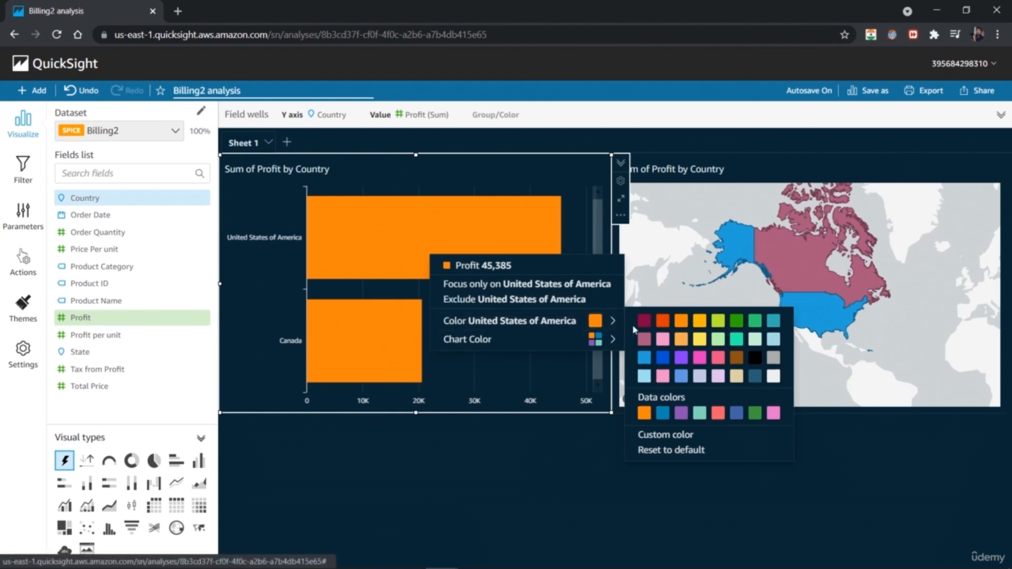
pyautogui.click(644, 359)
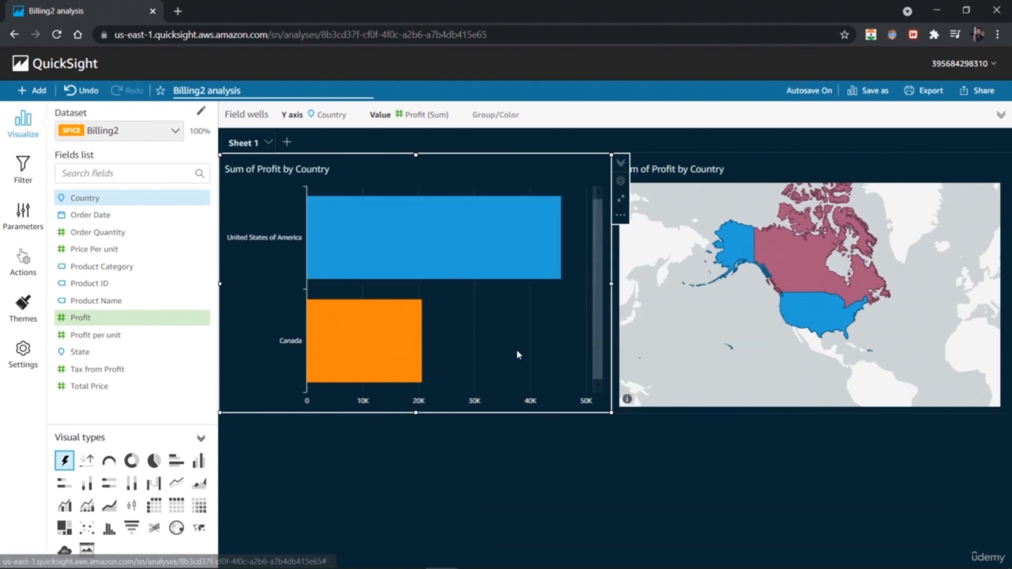
pyautogui.click(388, 349)
pyautogui.moveTo(493, 410)
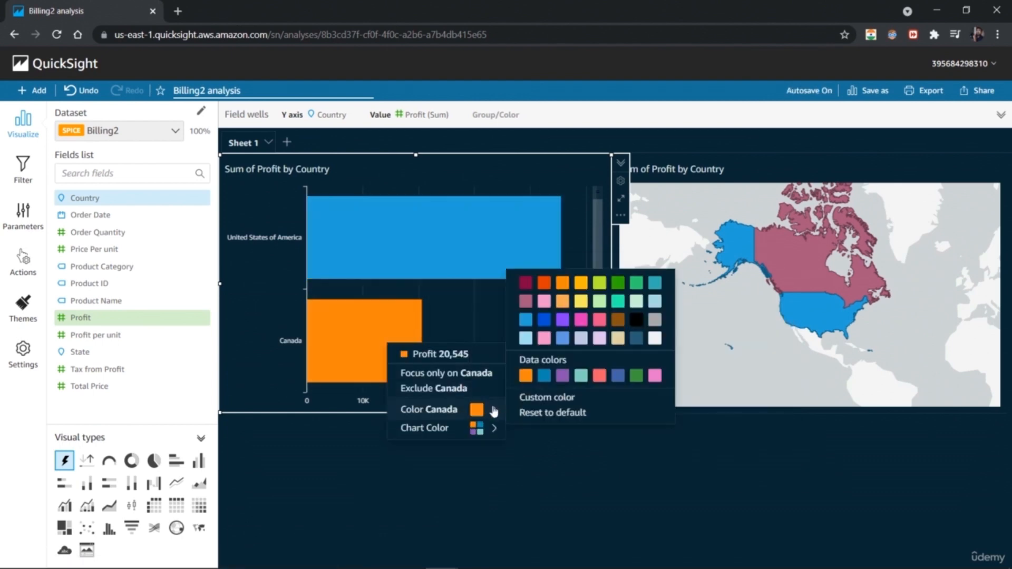
pyautogui.click(526, 301)
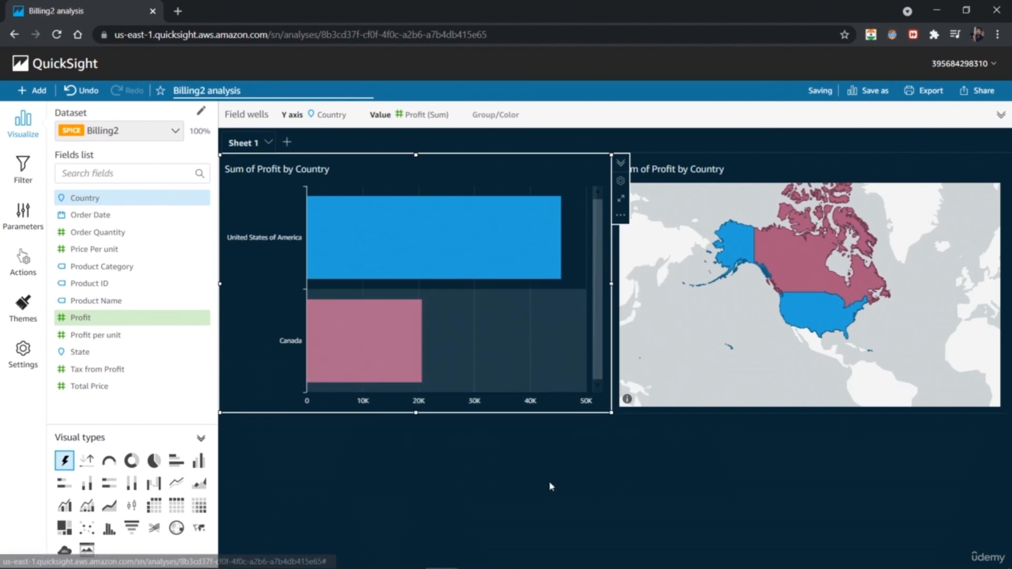
pyautogui.click(621, 512)
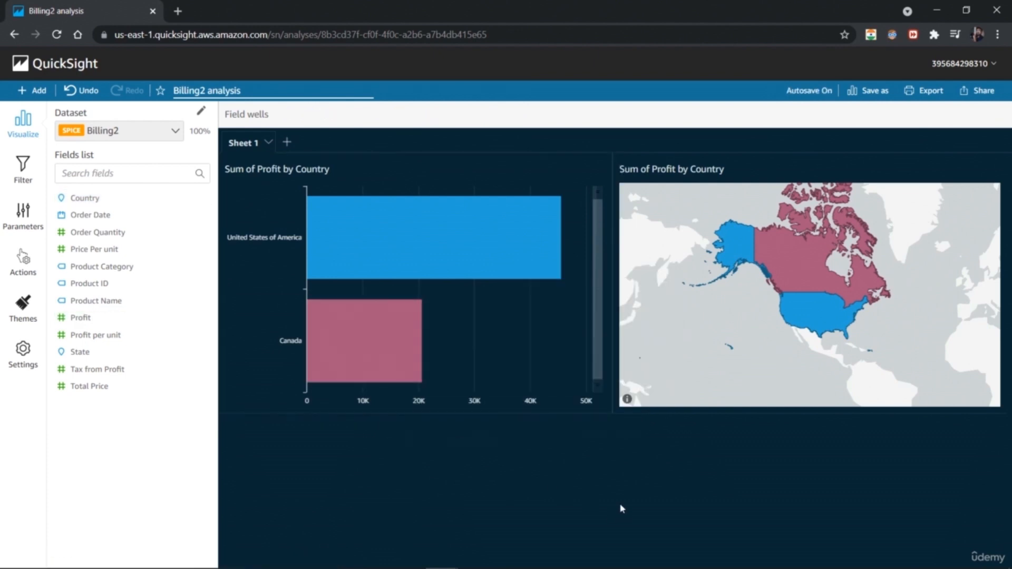
# Try the bar chart as a pivot table, change it to a pie chart and deselect it
pyautogui.click(549, 377)
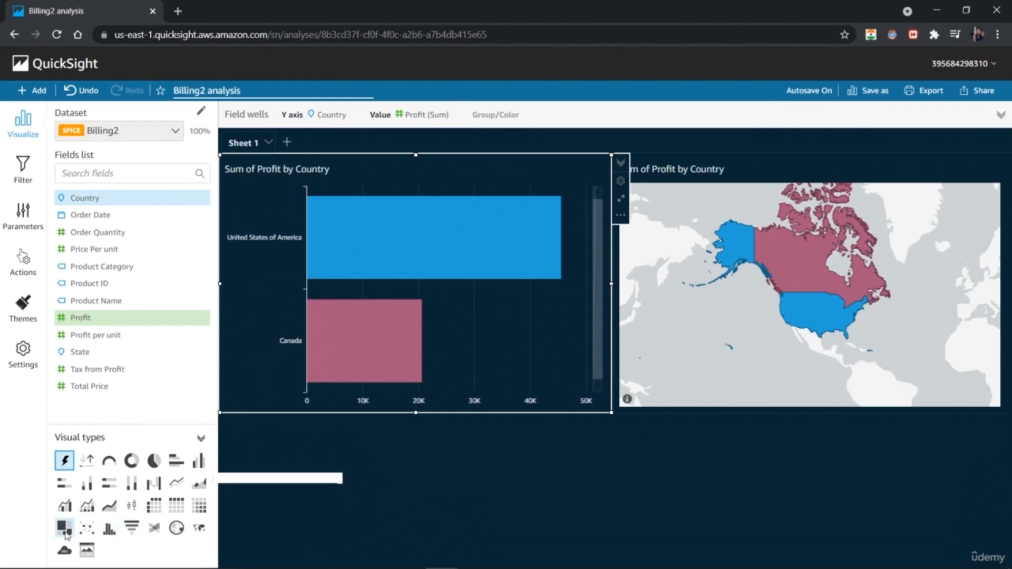
pyautogui.click(155, 506)
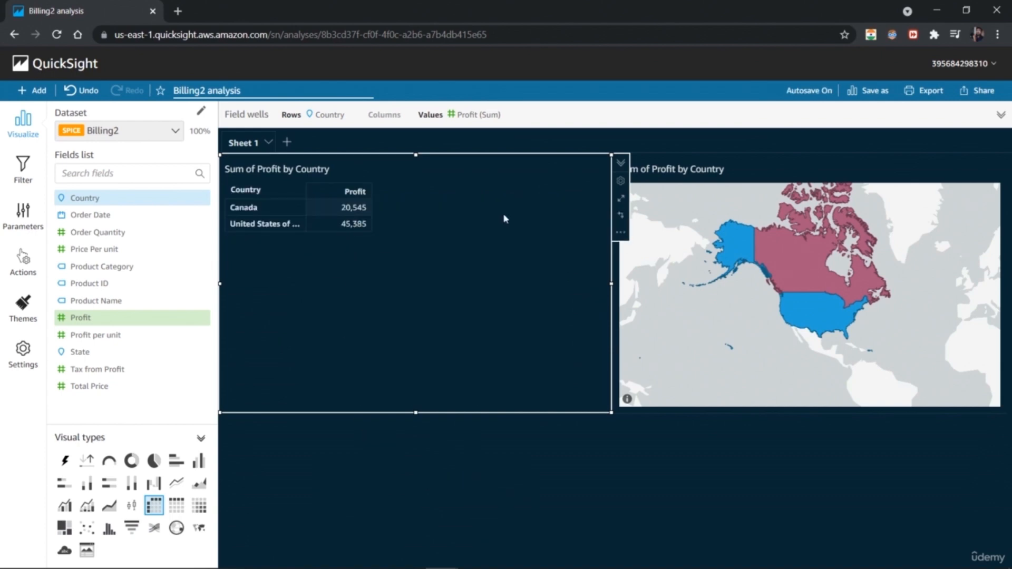
pyautogui.click(153, 461)
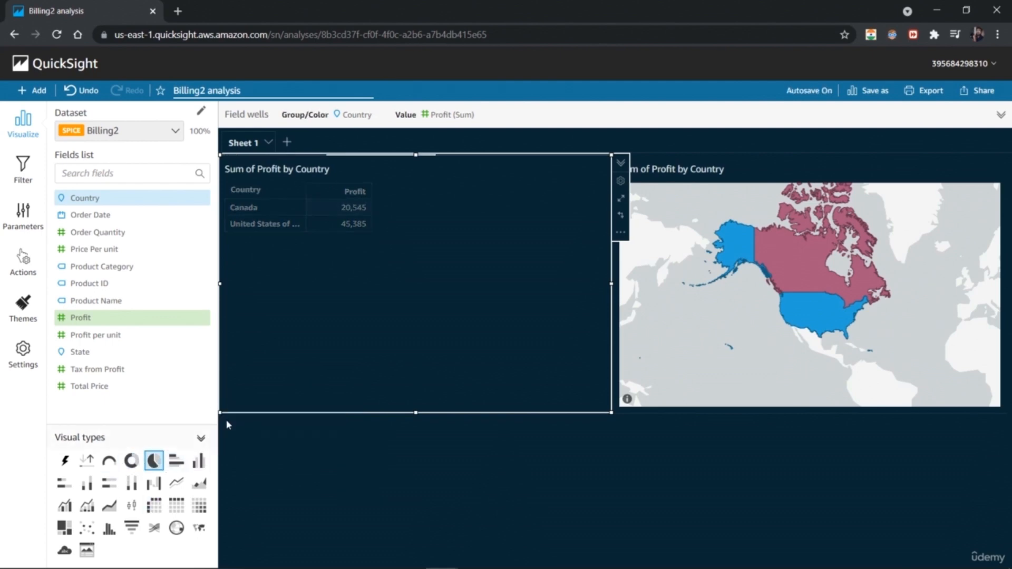
pyautogui.click(418, 479)
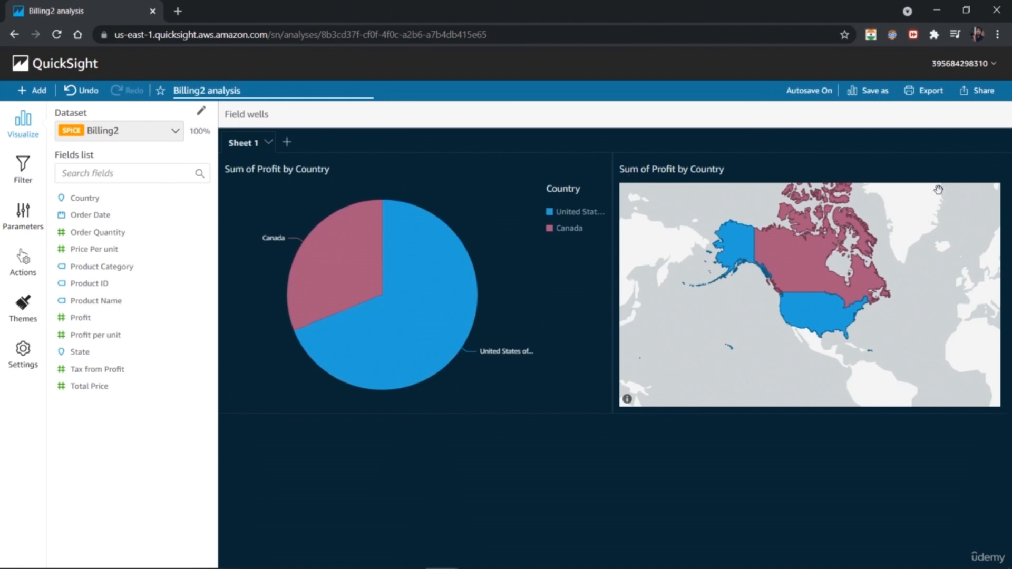
# Duplicate the pie chart and change the copy to a pivot table of Profit by Country
pyautogui.click(530, 178)
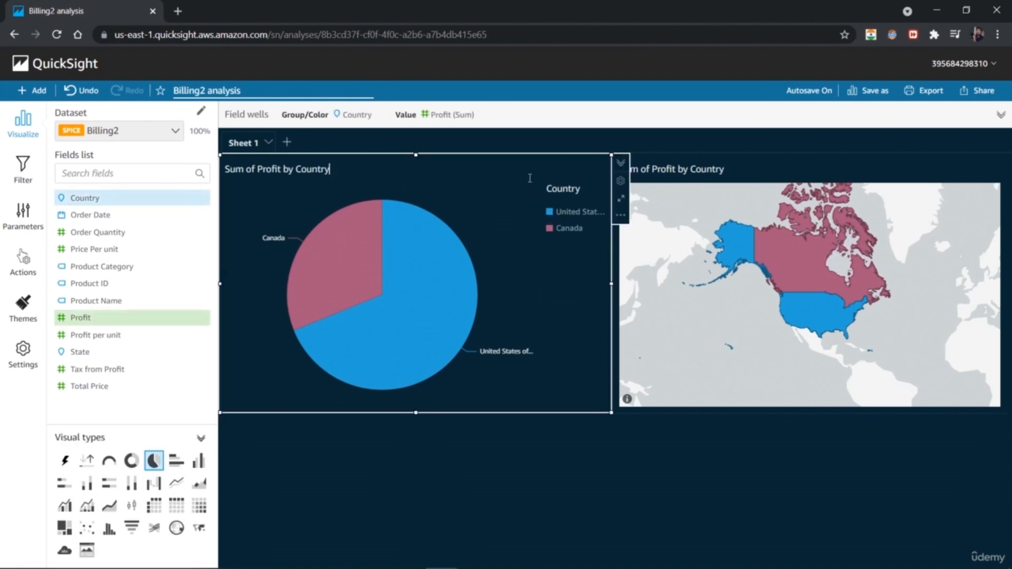
pyautogui.click(621, 215)
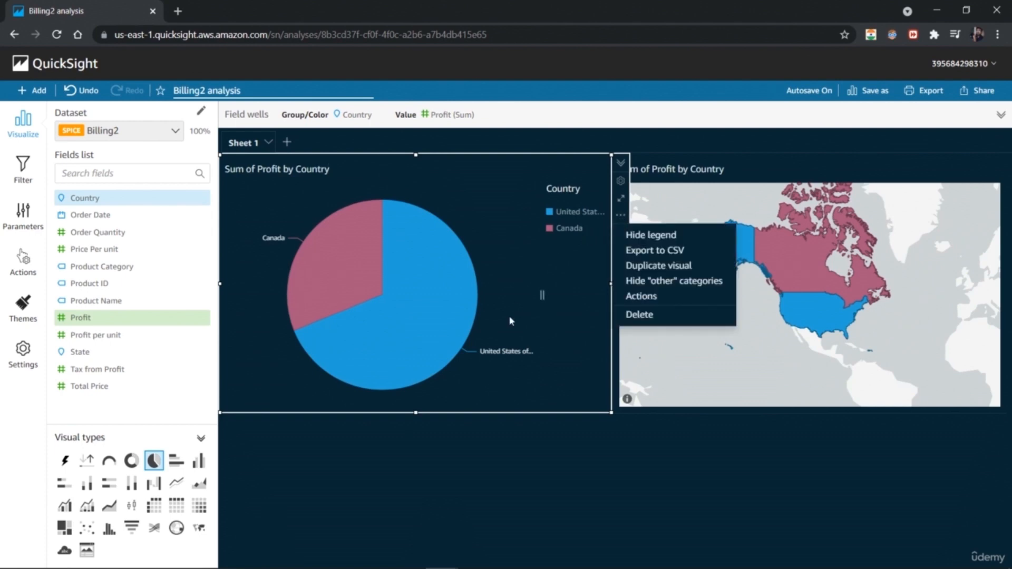
pyautogui.click(681, 266)
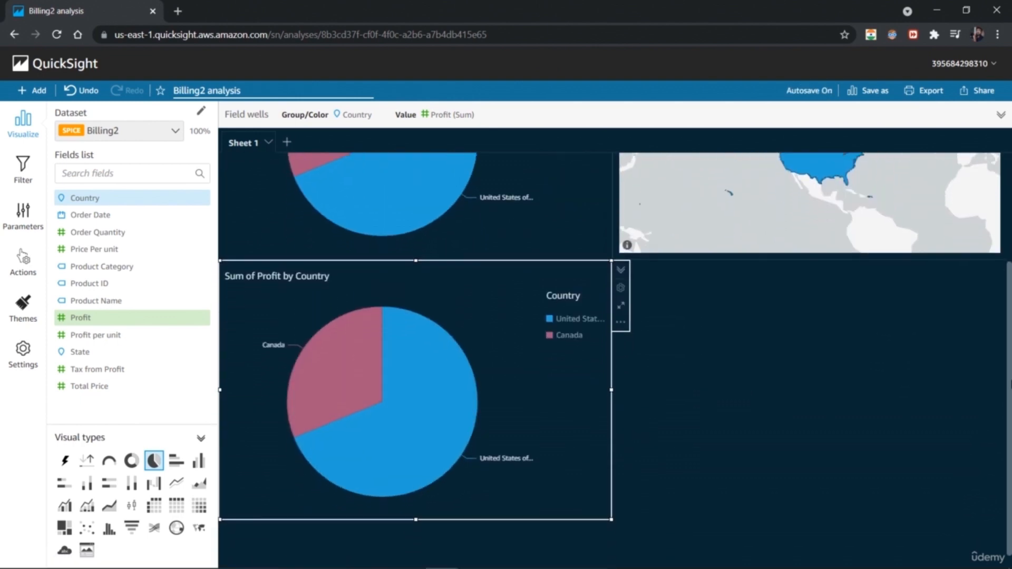
pyautogui.click(154, 505)
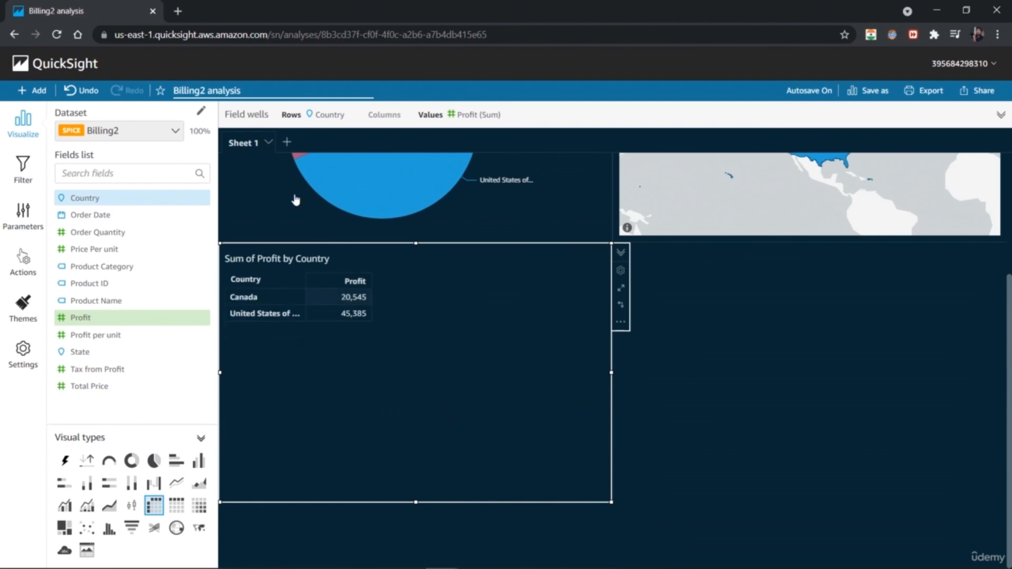
# Add State to the pivot table's rows beneath Country and look through the resulting rows
pyautogui.click(254, 113)
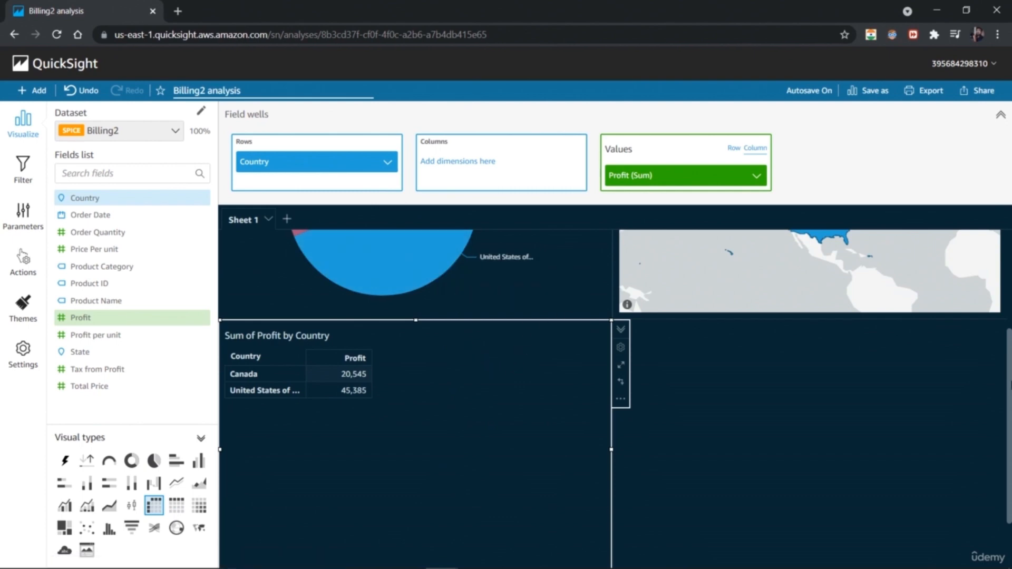
pyautogui.scroll(-2, 612, 399)
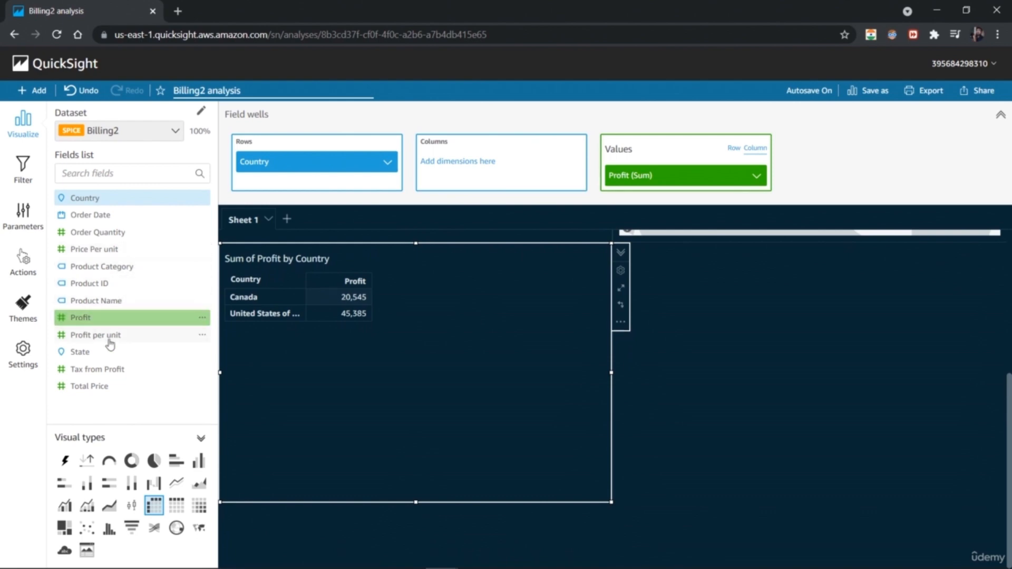
pyautogui.moveTo(108, 360); pyautogui.dragTo(295, 179)
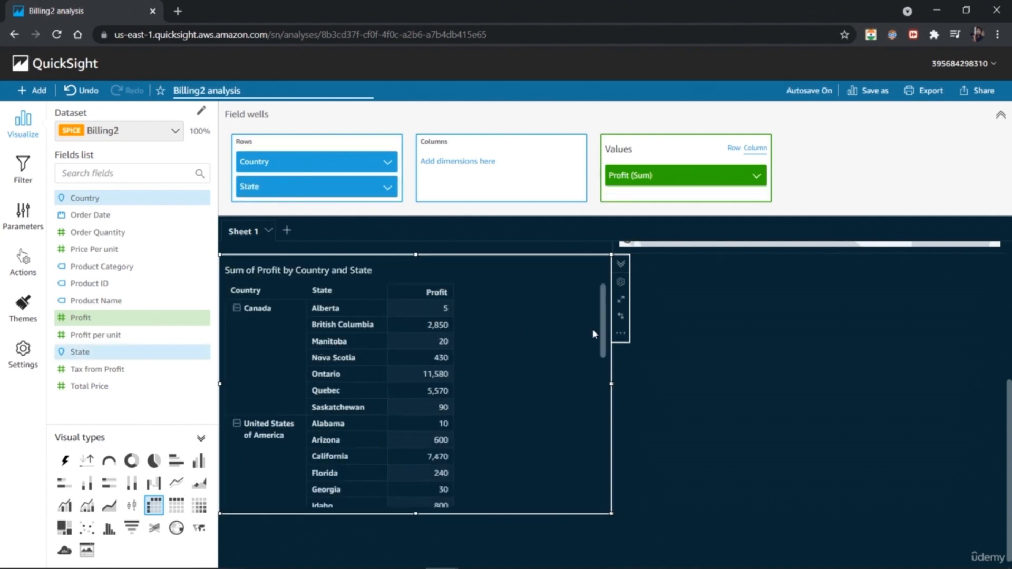
pyautogui.moveTo(604, 337); pyautogui.dragTo(589, 273)
# Try the Count aggregation for Profit in the pivot table and set it back to Sum
pyautogui.click(748, 176)
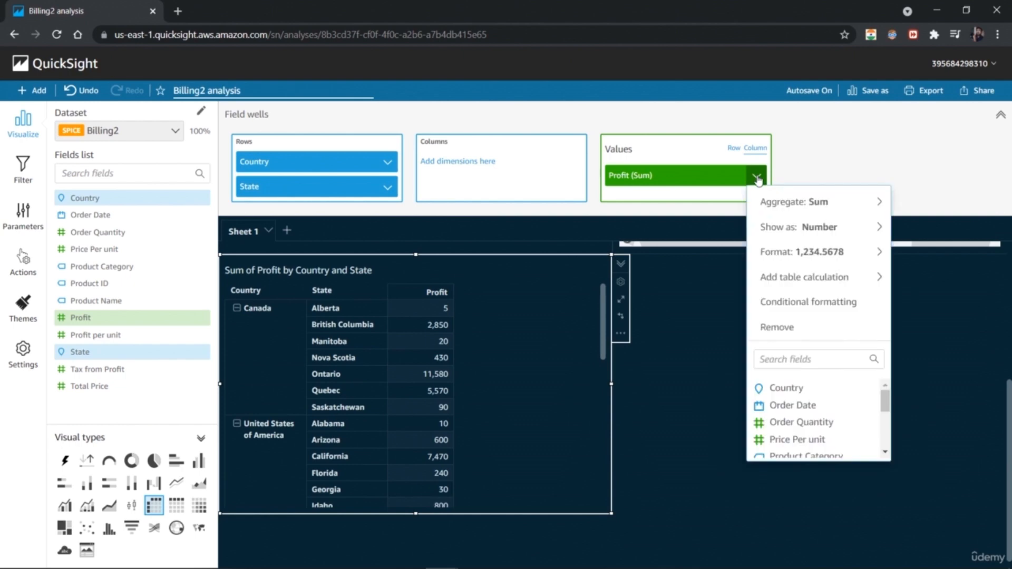
pyautogui.moveTo(854, 205)
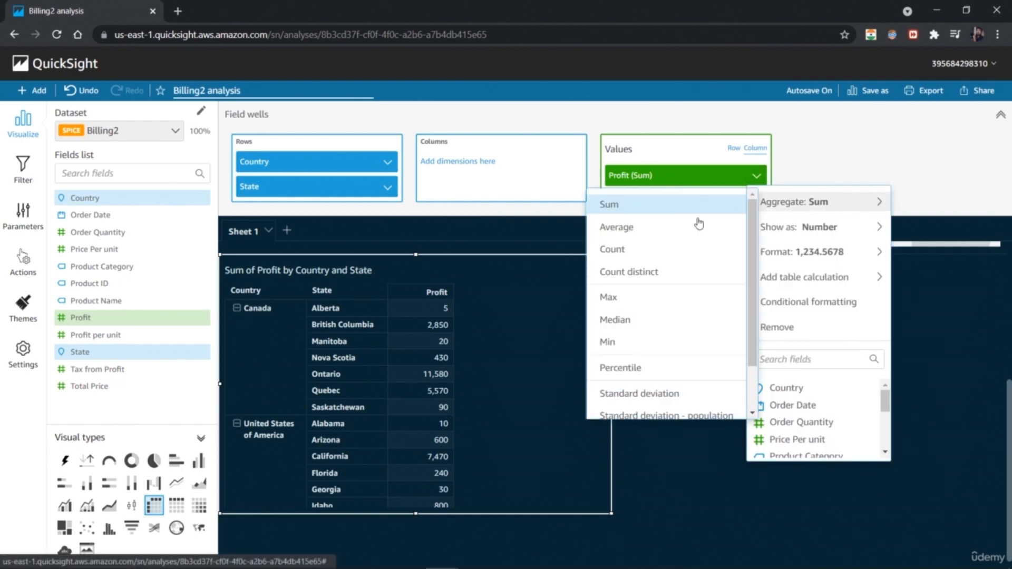
pyautogui.click(655, 244)
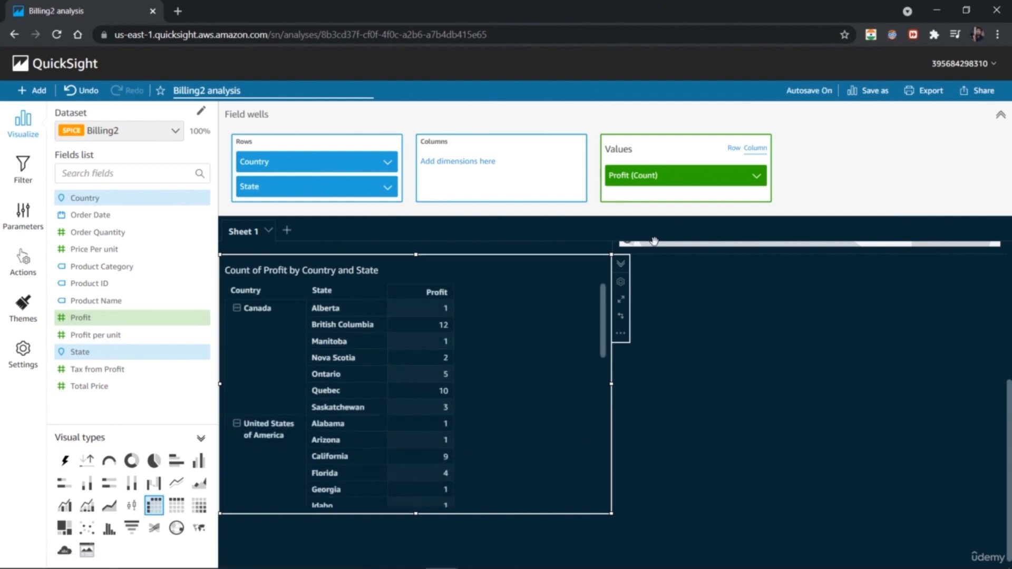
pyautogui.click(757, 176)
pyautogui.moveTo(795, 206)
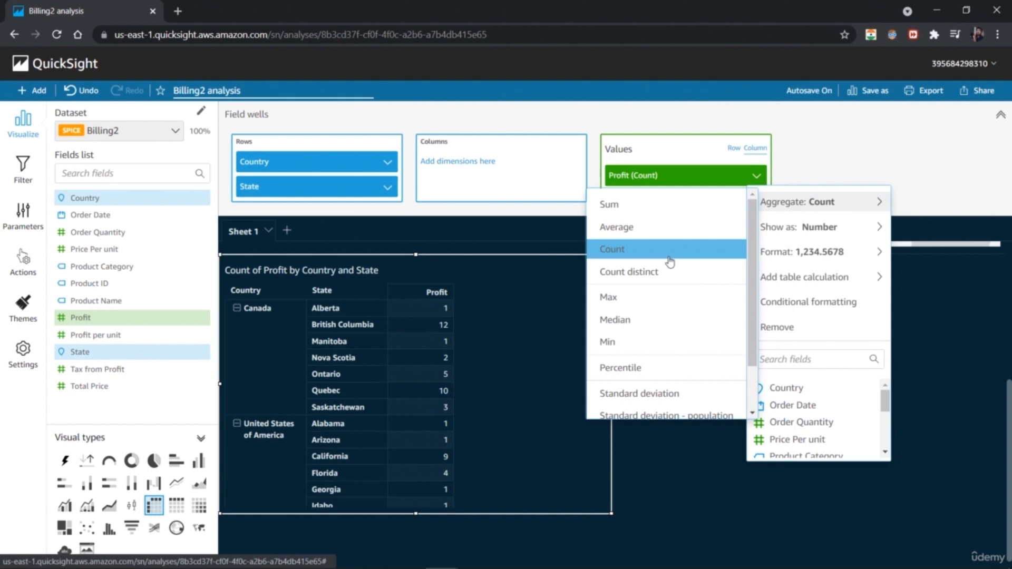
pyautogui.click(647, 203)
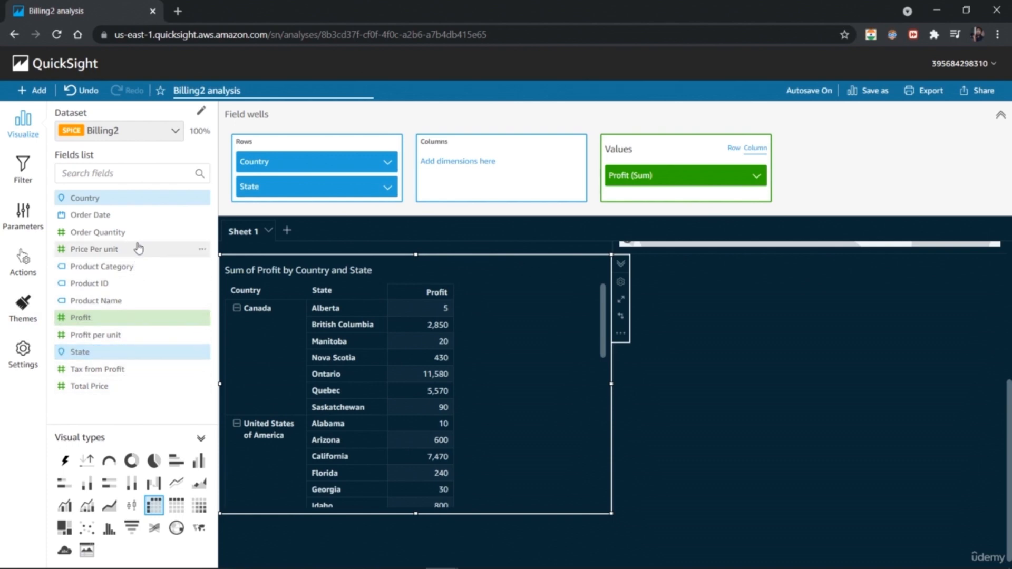
# Add Tax from Profit as a second value in the pivot table and check its rows through to the end
pyautogui.moveTo(120, 370); pyautogui.dragTo(654, 203)
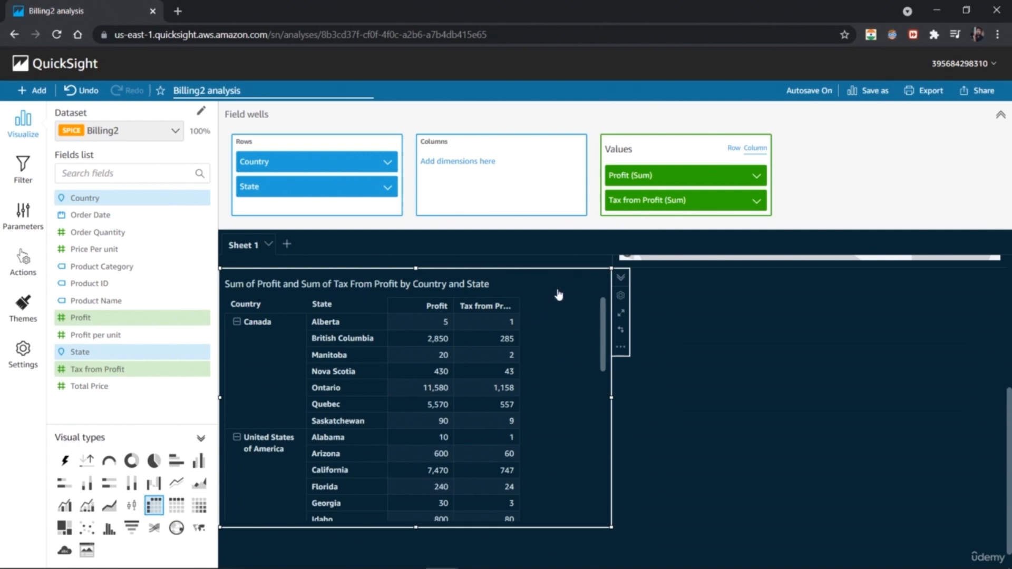
pyautogui.moveTo(604, 356); pyautogui.dragTo(614, 522)
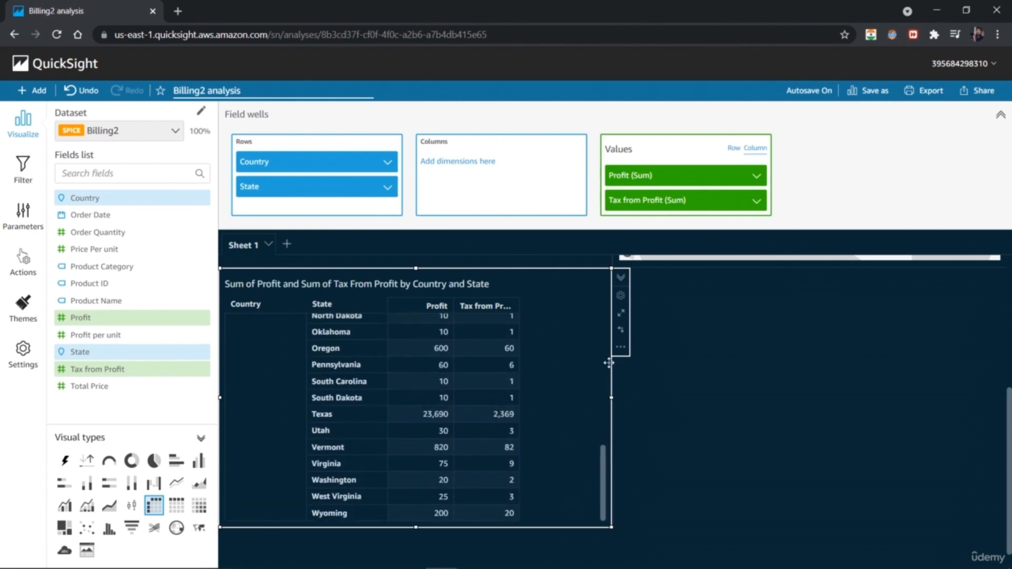
pyautogui.moveTo(604, 469); pyautogui.dragTo(596, 285)
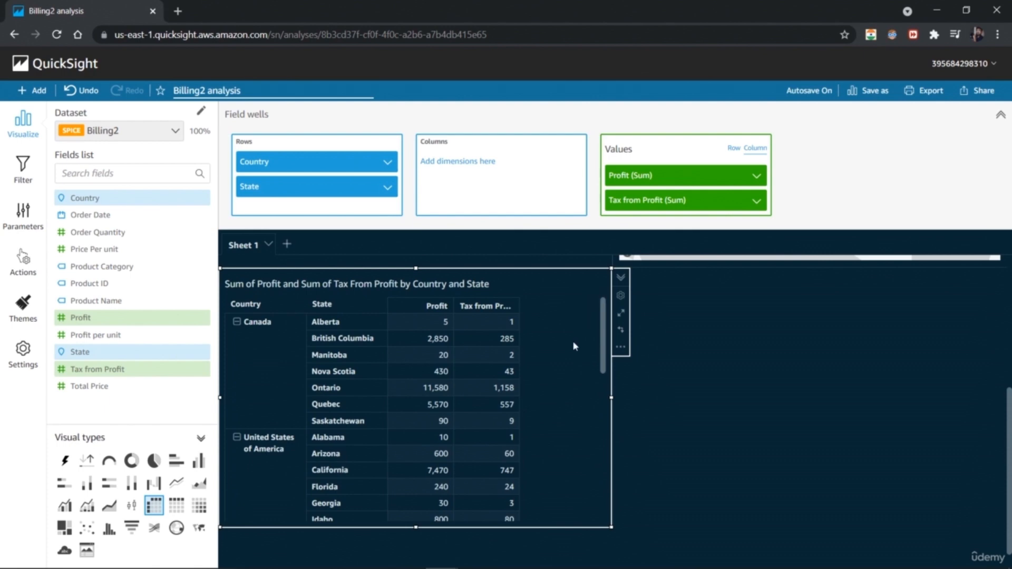
# Rename the sheet as Pivot
pyautogui.doubleClick(250, 252)
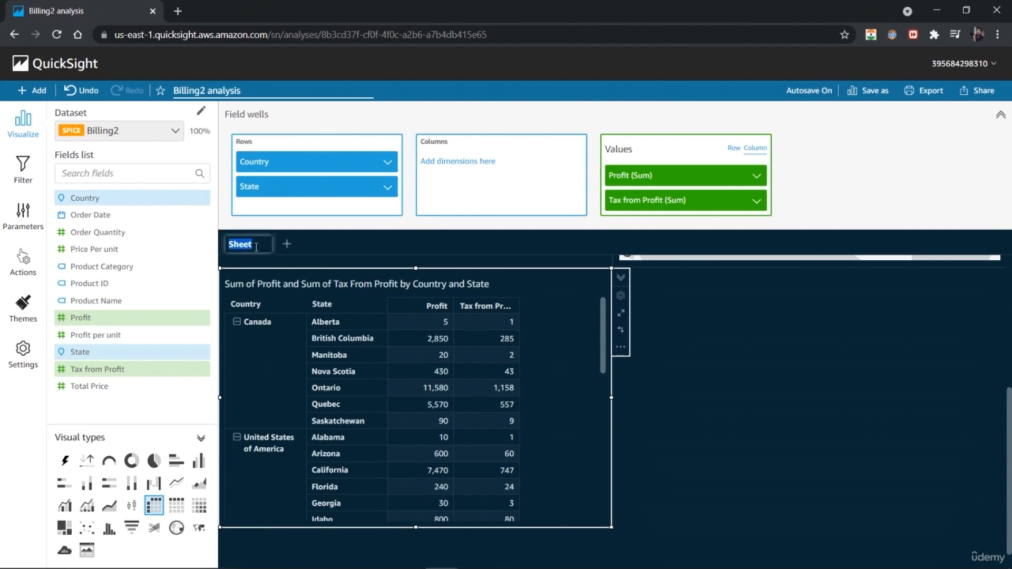
pyautogui.write('Pivot')
pyautogui.click(736, 465)
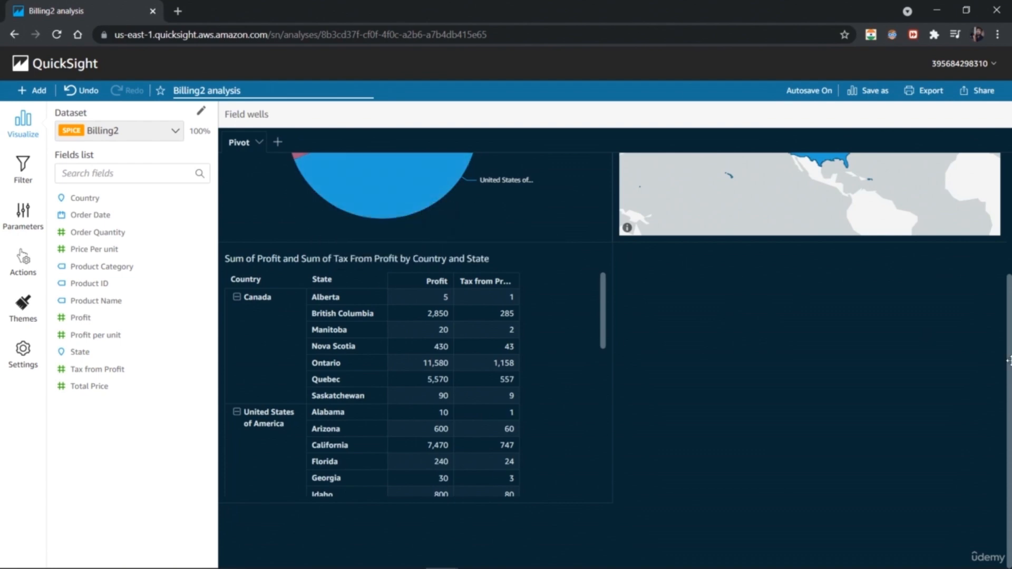
# Try Product Category as the pivot table's column dimension, look across the resulting columns, and remove it again
pyautogui.moveTo(1010, 361)
pyautogui.mouseDown()
pyautogui.moveTo(1009, 238)
pyautogui.moveTo(1009, 365)
pyautogui.mouseUp()
pyautogui.click(558, 406)
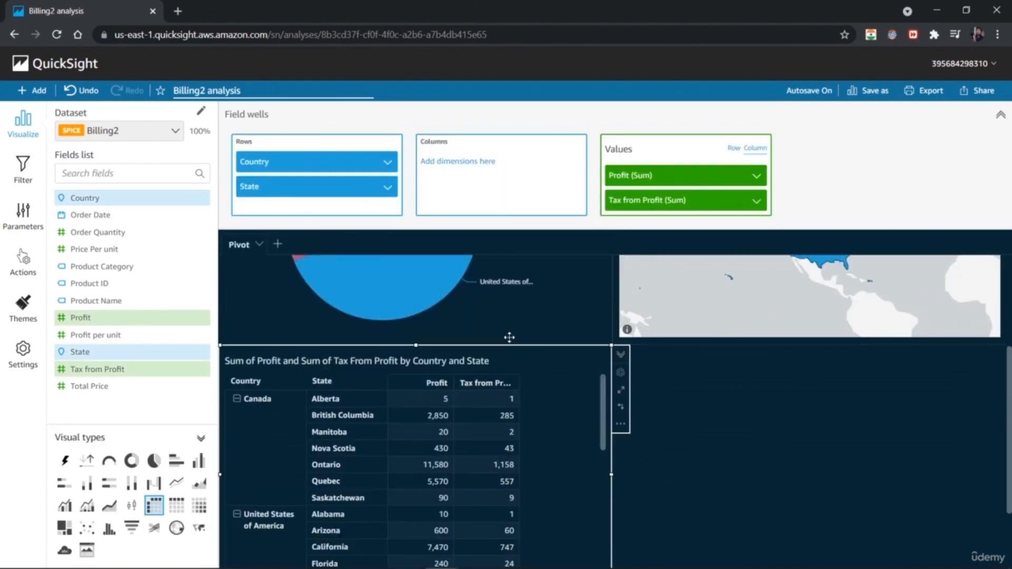
pyautogui.moveTo(1008, 399); pyautogui.dragTo(1007, 445)
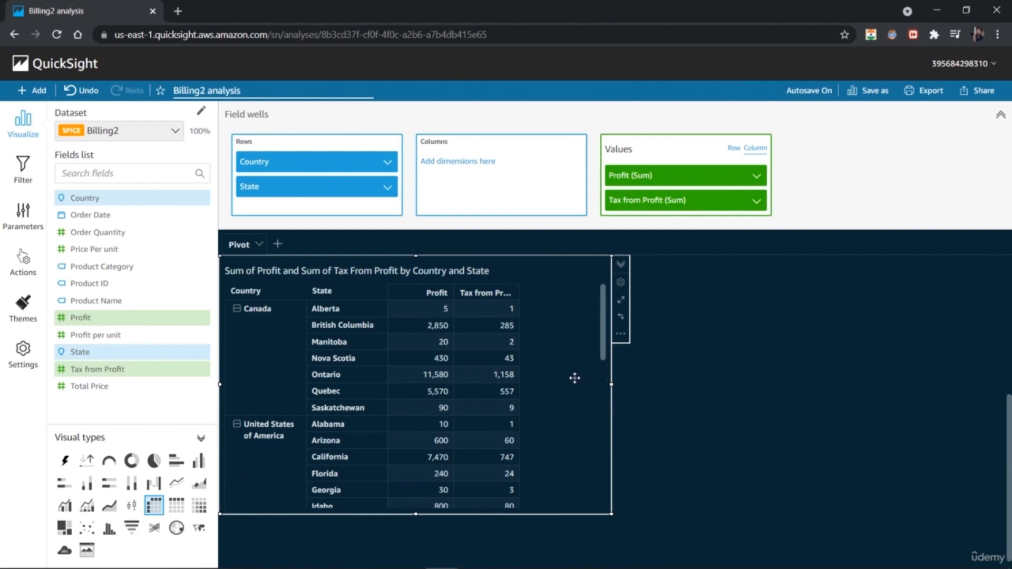
pyautogui.moveTo(127, 275); pyautogui.dragTo(505, 192)
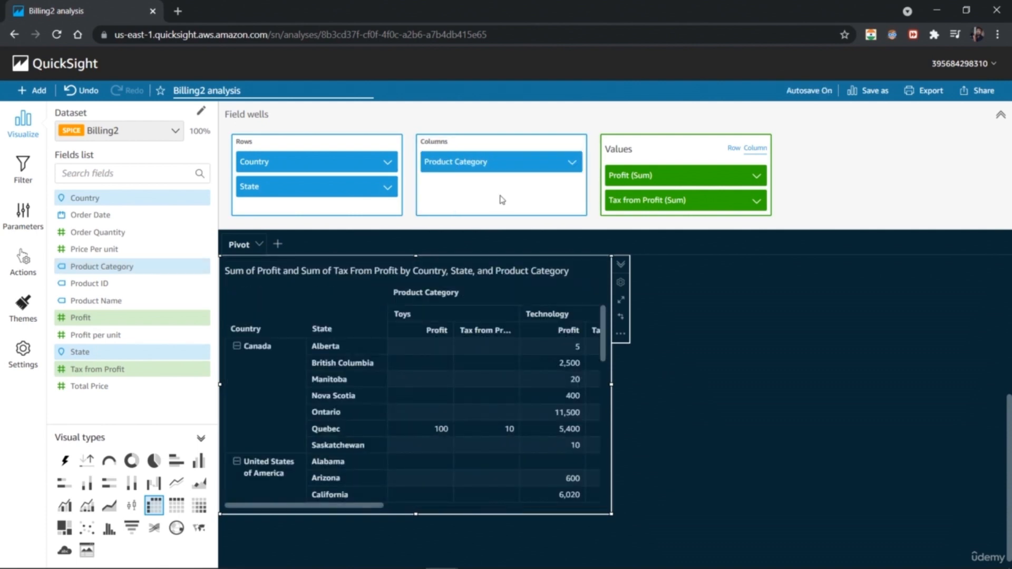
pyautogui.moveTo(368, 503); pyautogui.dragTo(287, 512)
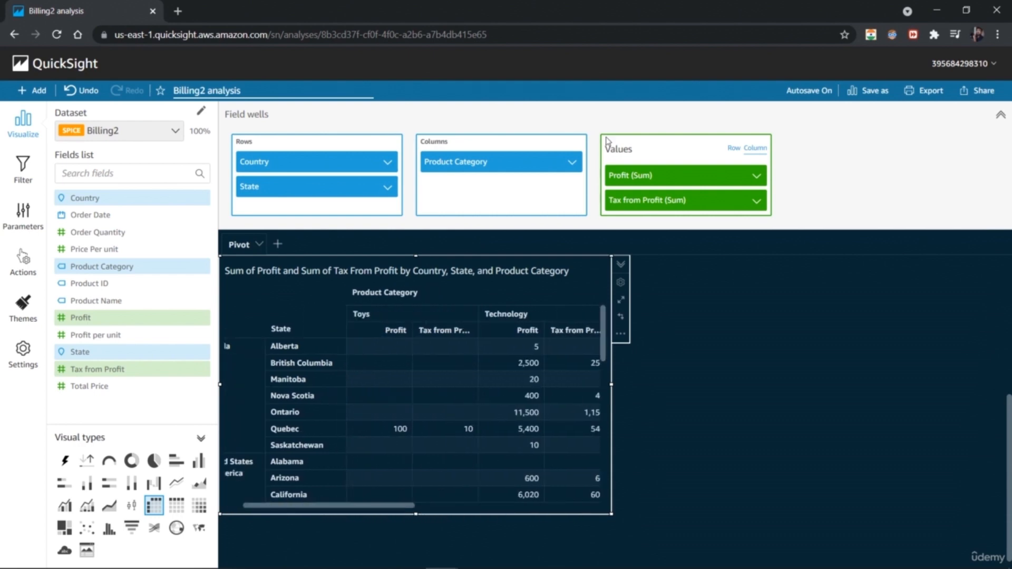
pyautogui.click(572, 163)
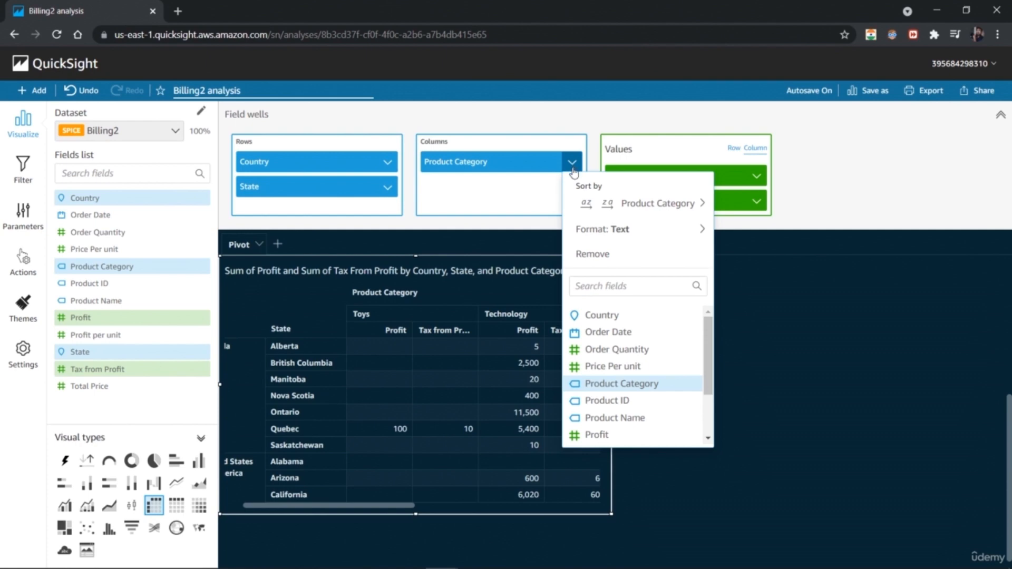
pyautogui.click(625, 256)
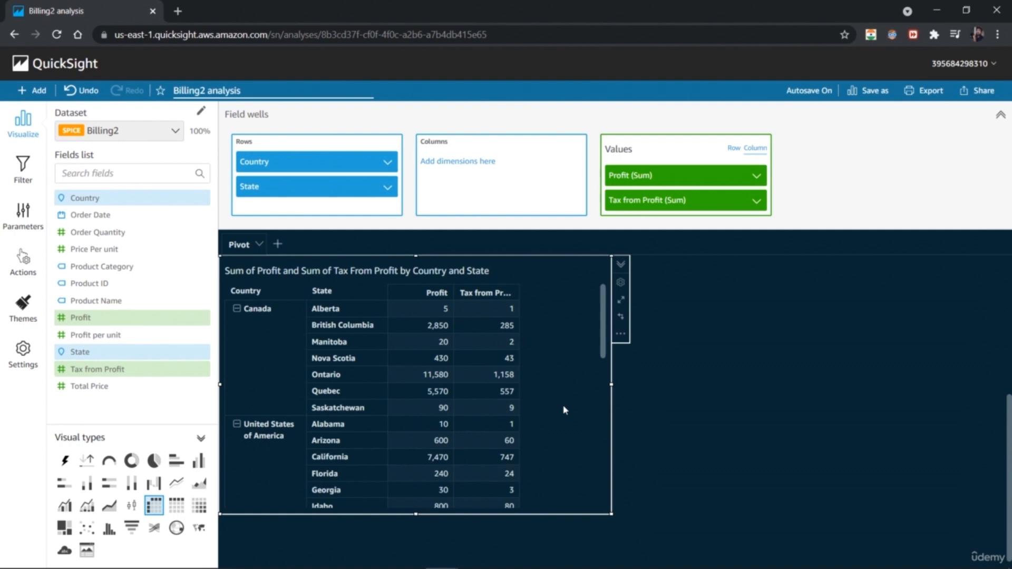
# Start a background color rule for Tax from Profit in the pivot table's conditional formatting
pyautogui.click(620, 335)
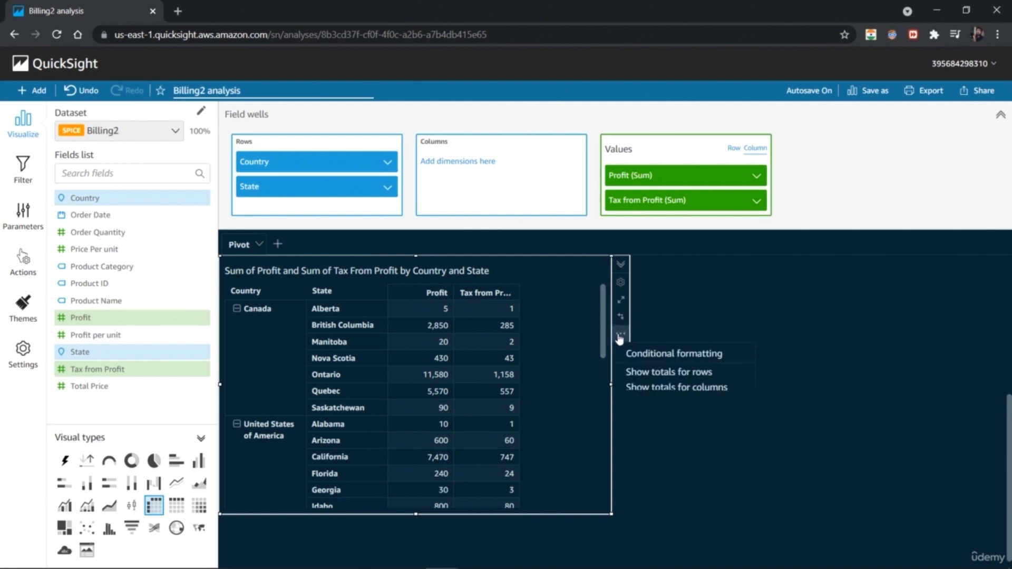
pyautogui.click(639, 354)
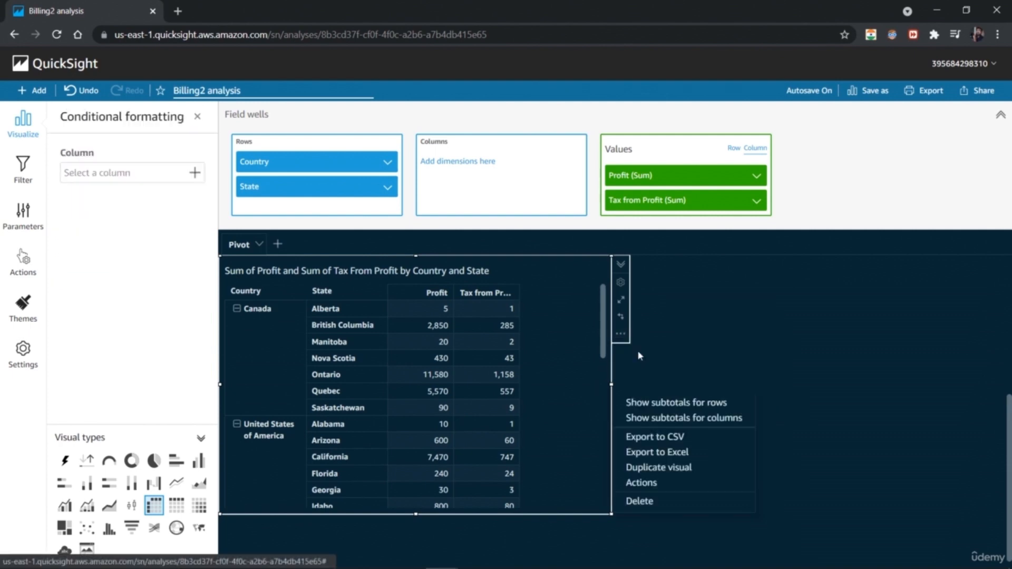
pyautogui.click(194, 177)
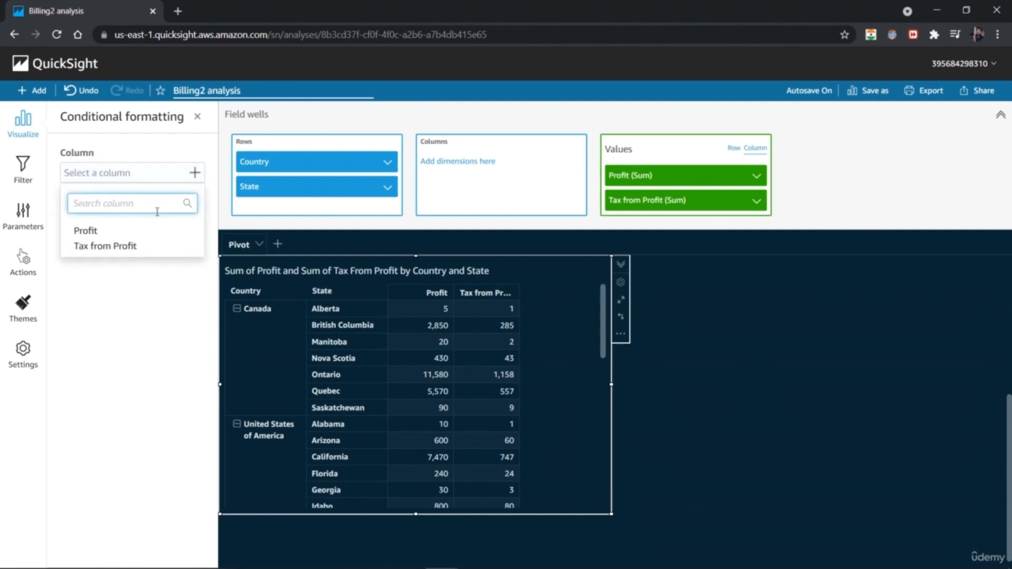
pyautogui.click(131, 245)
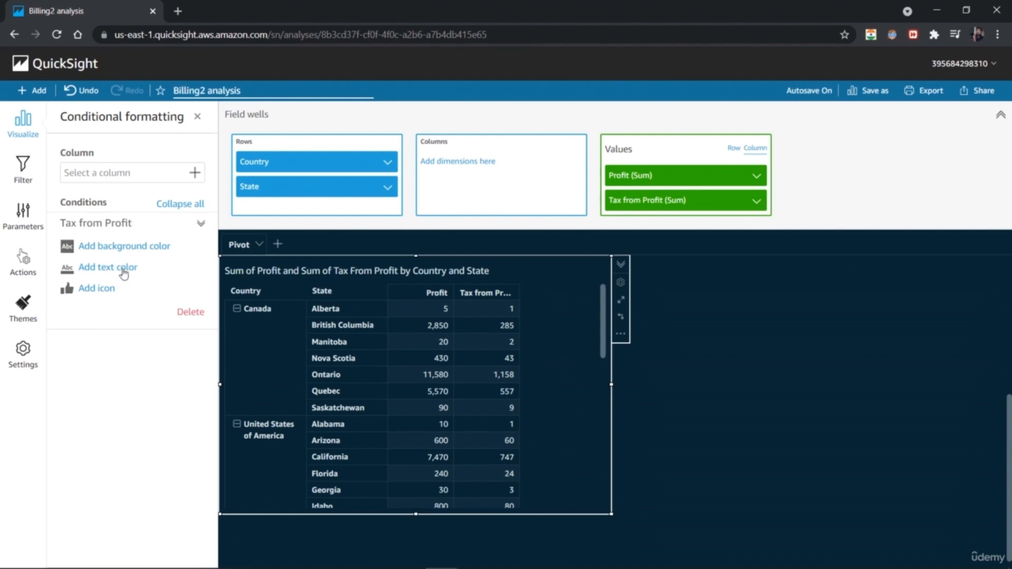
pyautogui.click(132, 247)
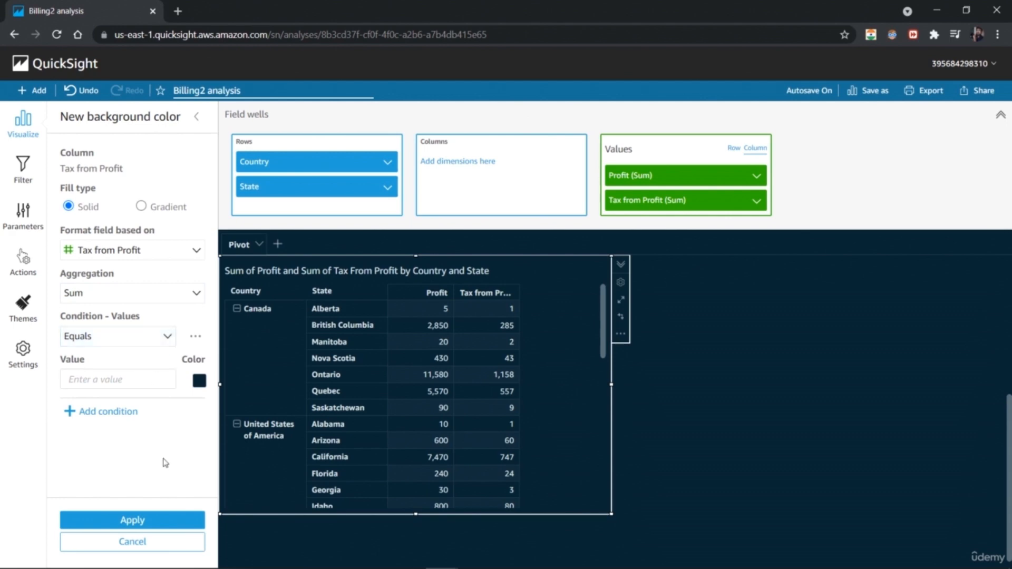
# Apply an amber background to Tax from Profit values greater than 100 and check the pivot table's rows through to the end
pyautogui.click(164, 340)
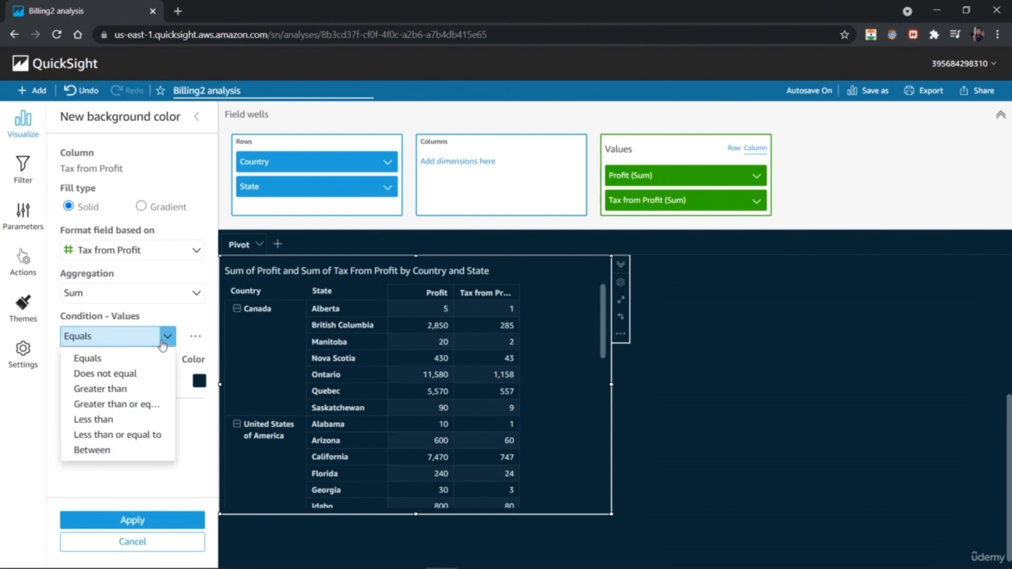
pyautogui.click(138, 389)
pyautogui.click(133, 378)
pyautogui.write('100')
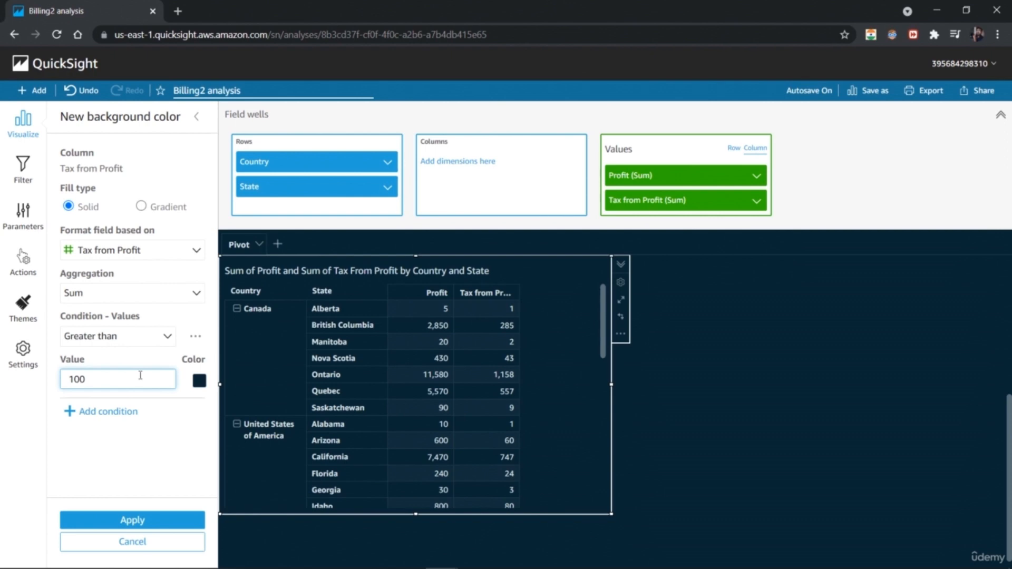
pyautogui.click(199, 384)
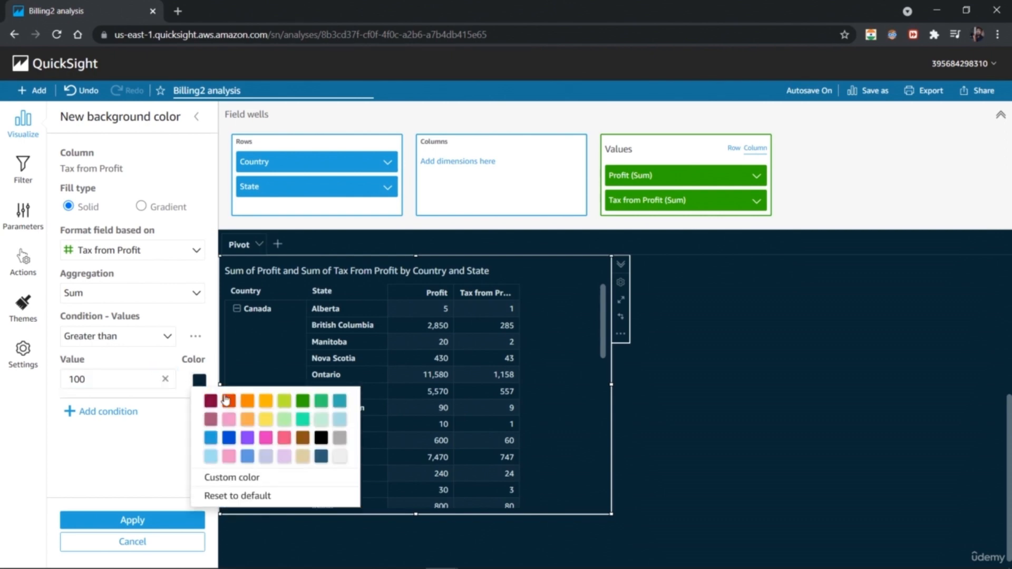
pyautogui.click(267, 406)
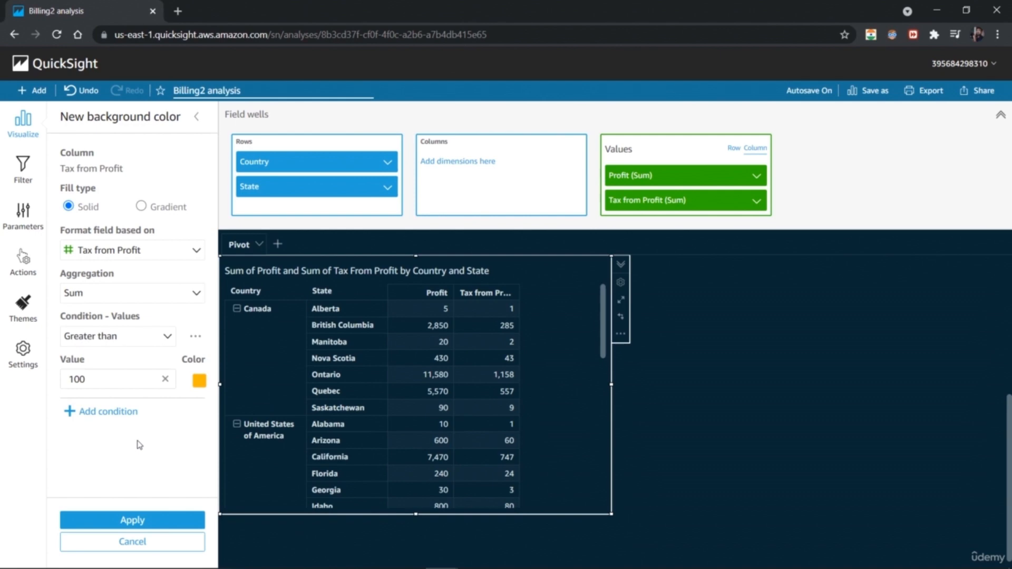
pyautogui.click(144, 521)
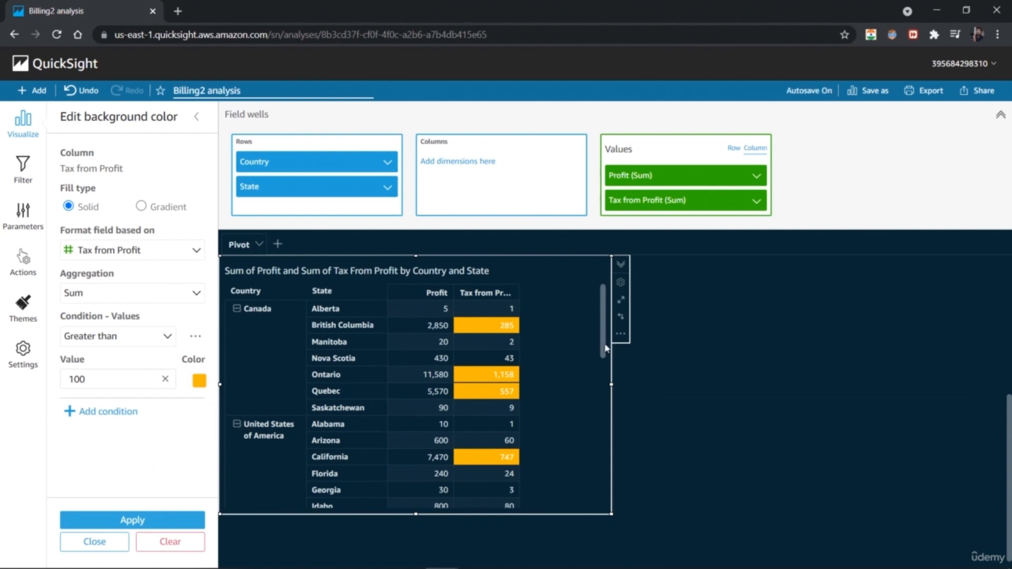
pyautogui.scroll(-10, 606, 348)
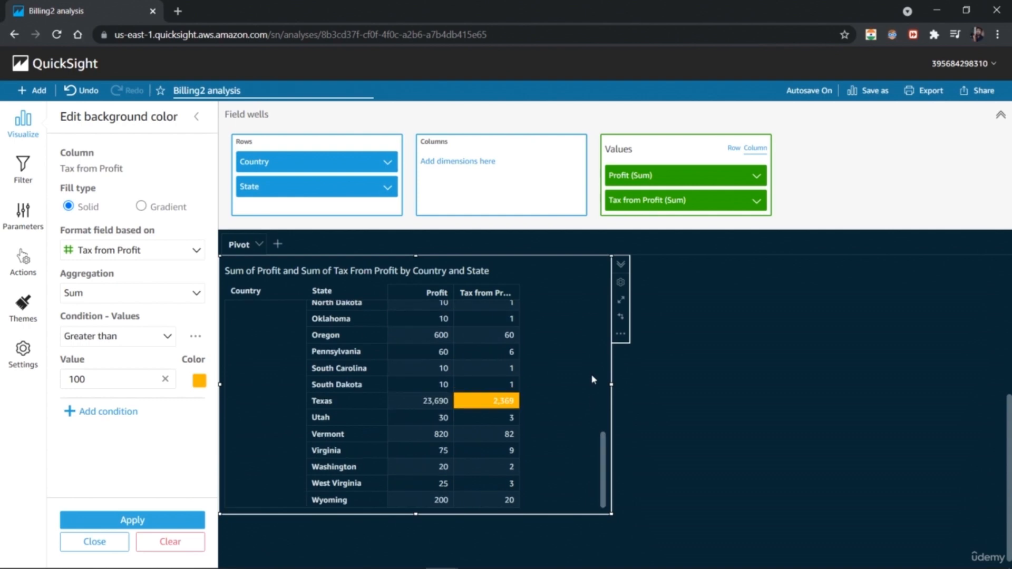
pyautogui.moveTo(605, 439); pyautogui.dragTo(617, 263)
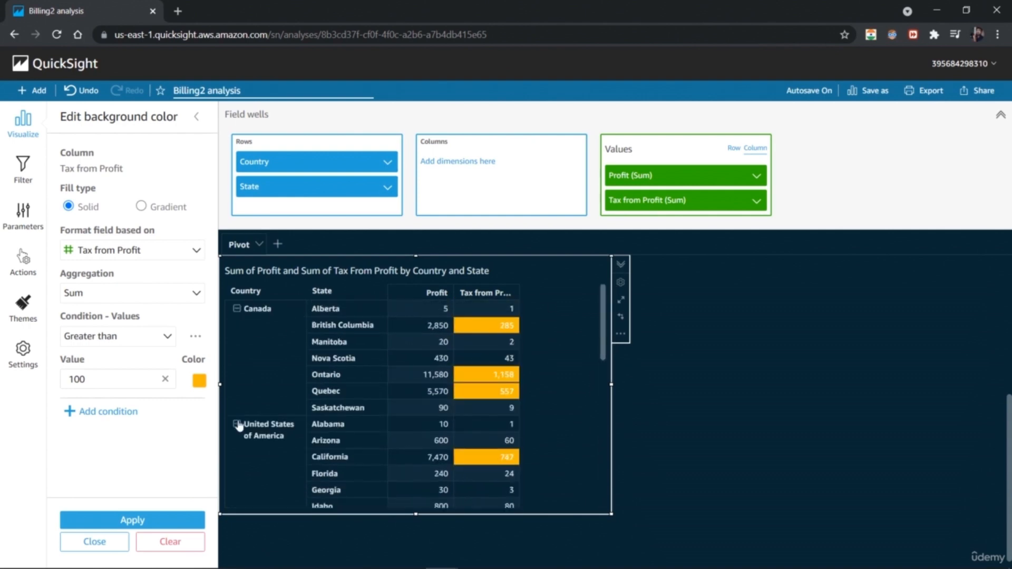
# Add and apply a second background color condition that fills Tax from Profit values greater than 1000 with orange
pyautogui.click(108, 411)
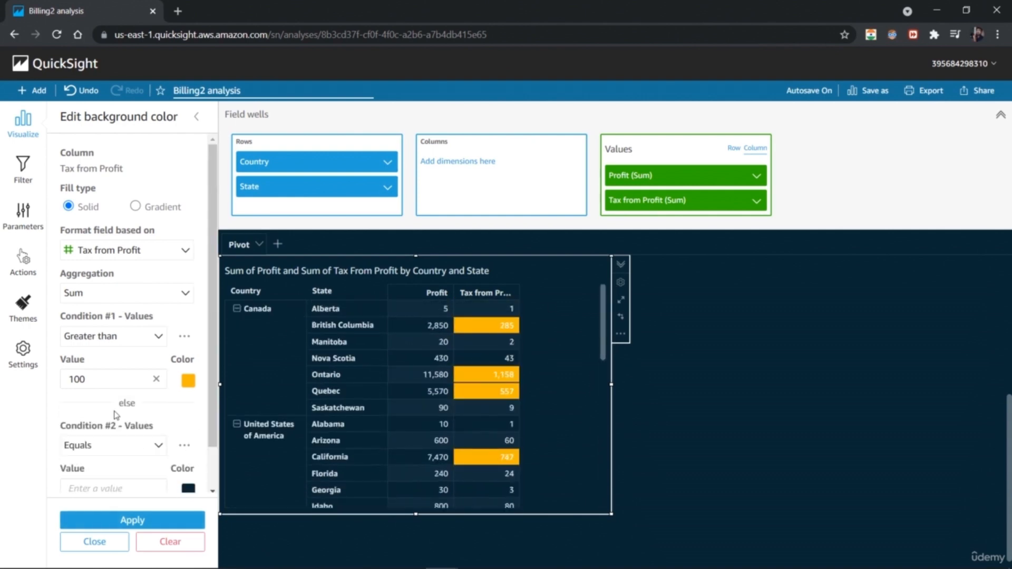
pyautogui.click(155, 449)
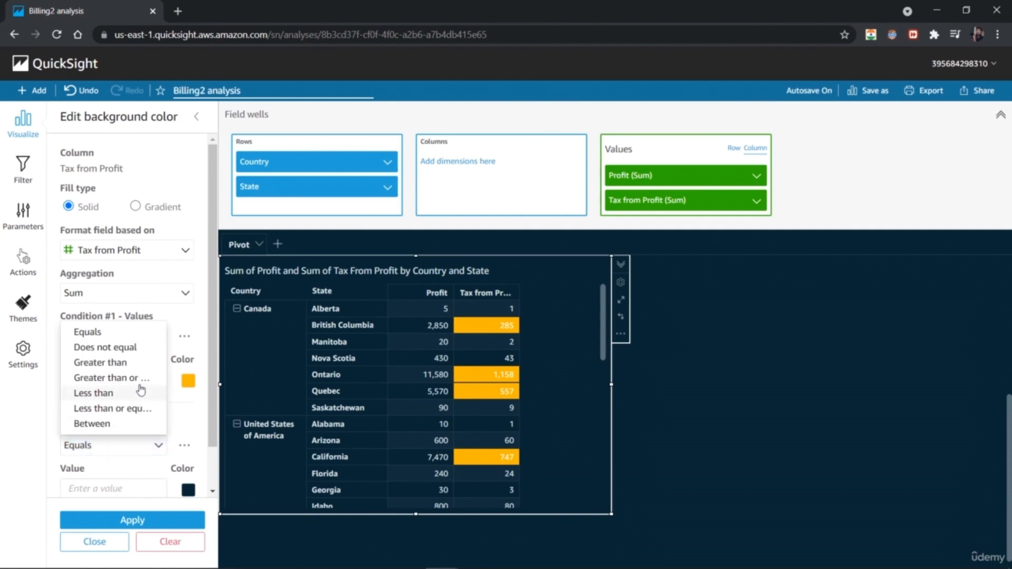
pyautogui.click(130, 364)
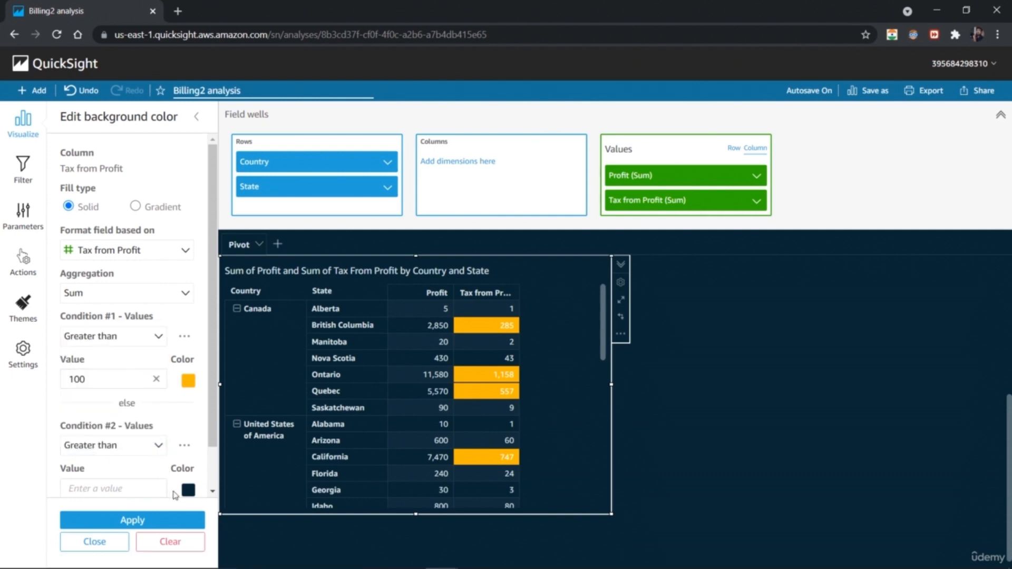
pyautogui.click(143, 488)
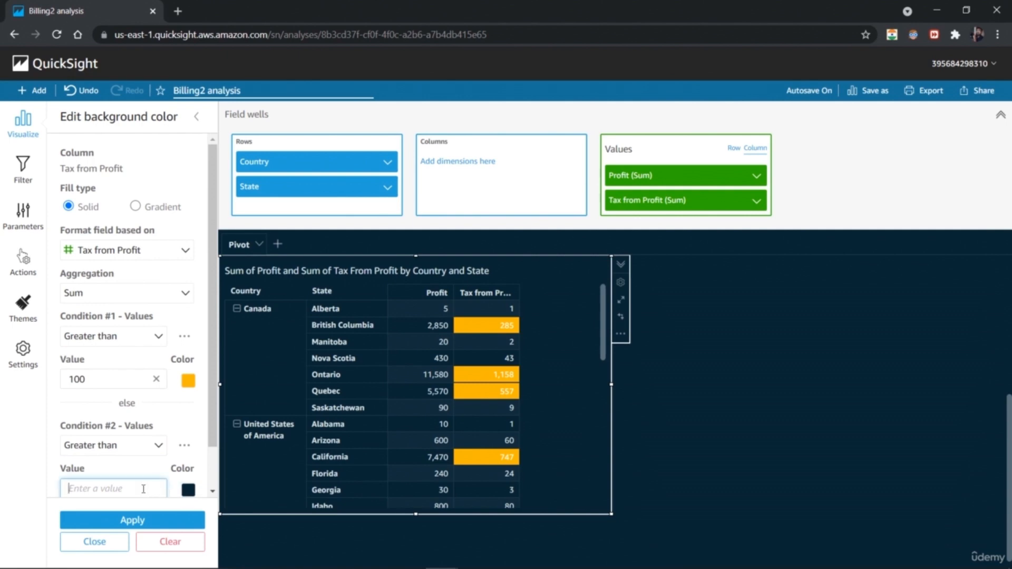
pyautogui.write('1000')
pyautogui.click(188, 490)
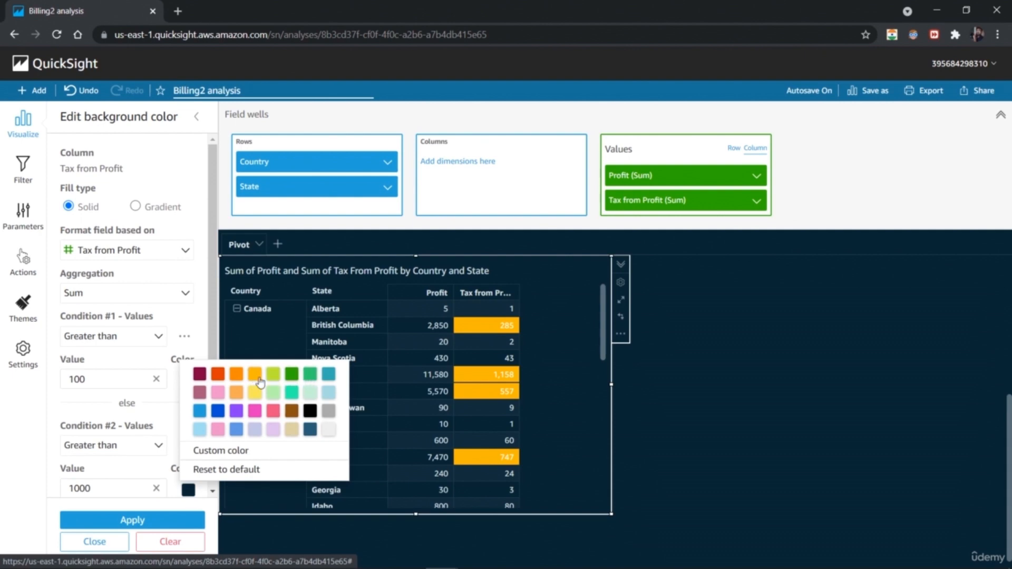
pyautogui.click(236, 377)
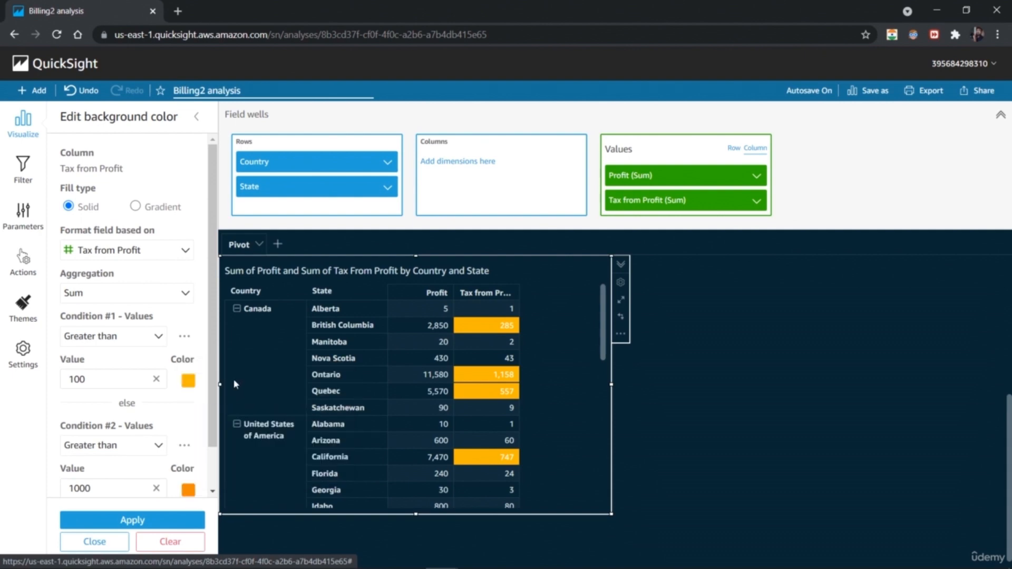
pyautogui.click(130, 521)
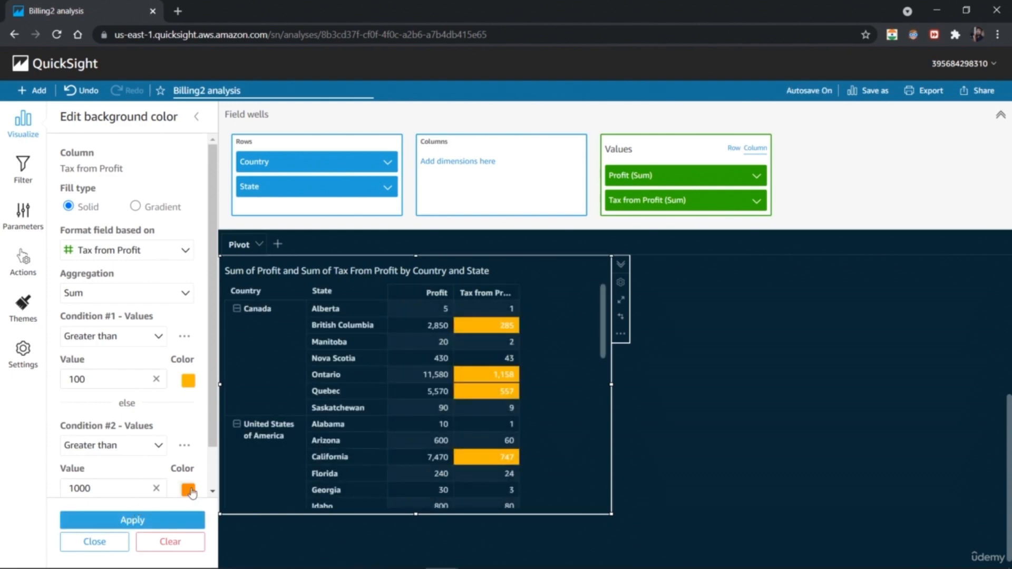
# Try Greater than or equal to for the first condition, and switch it to Less than 999
pyautogui.click(158, 338)
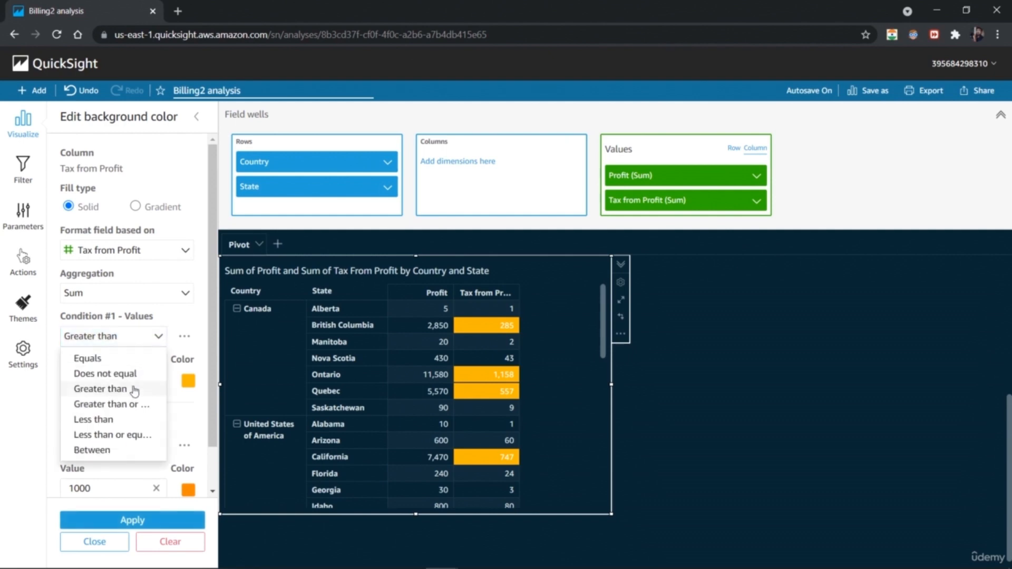
pyautogui.click(131, 408)
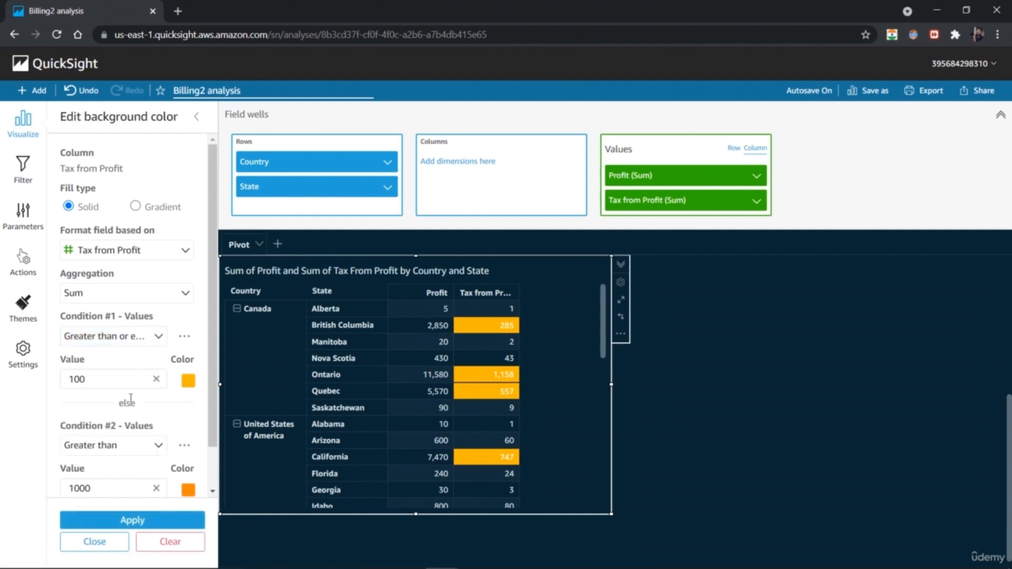
pyautogui.click(157, 338)
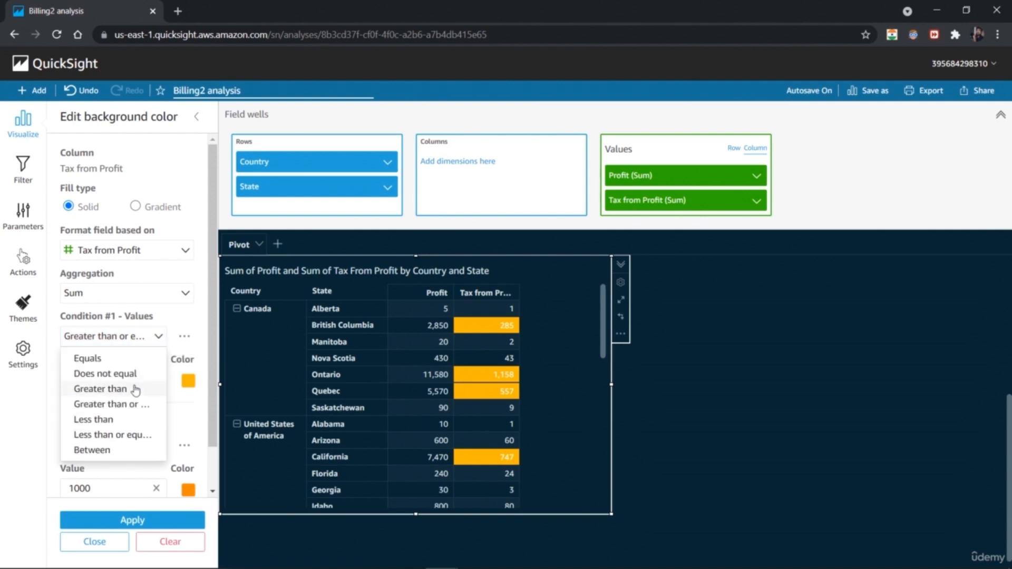
pyautogui.click(108, 419)
pyautogui.moveTo(90, 383); pyautogui.dragTo(67, 374)
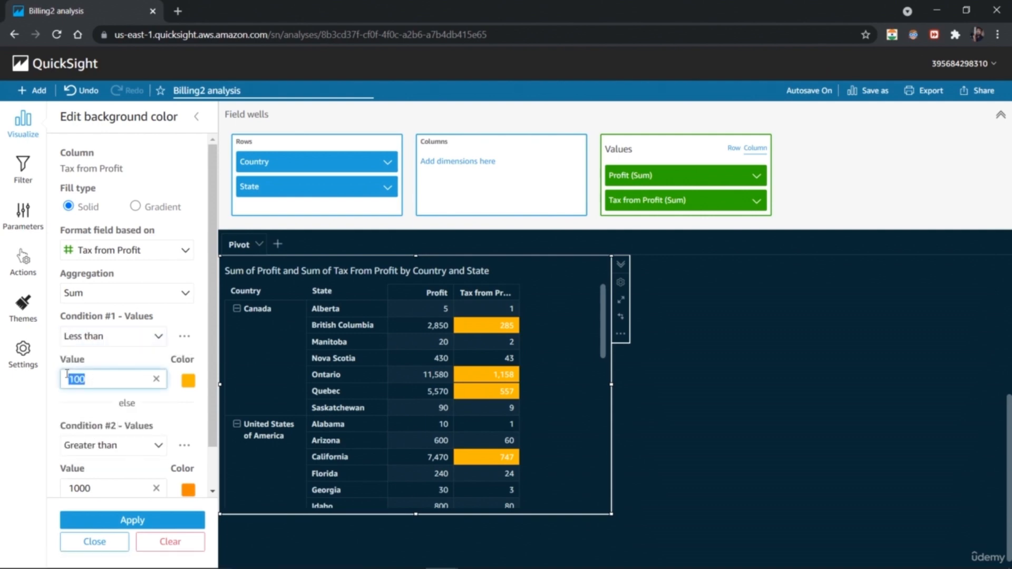
pyautogui.write('999')
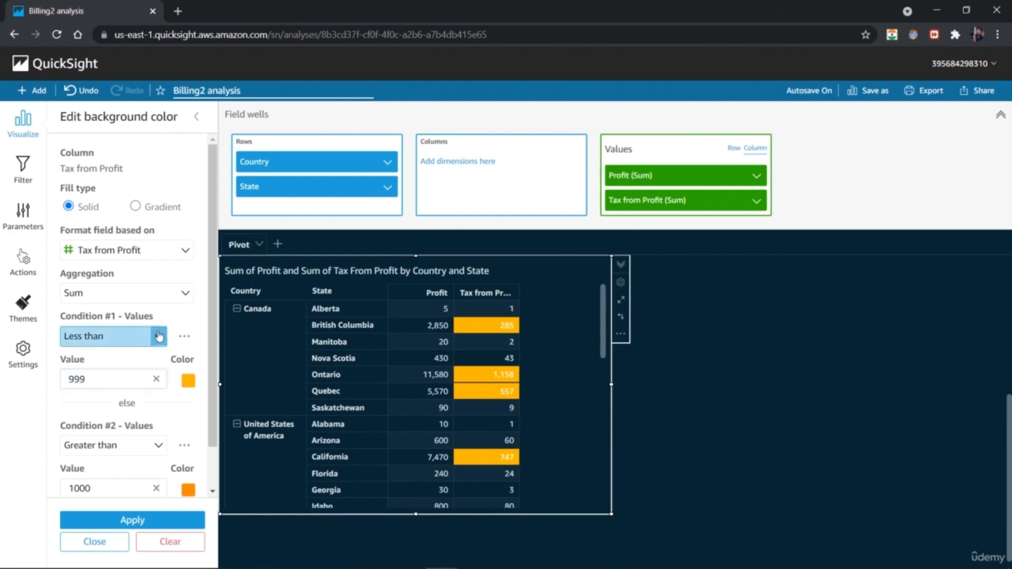
# Change the first condition to Between 100 and 999, apply it and check the fills through the pivot table's rows
pyautogui.click(121, 338)
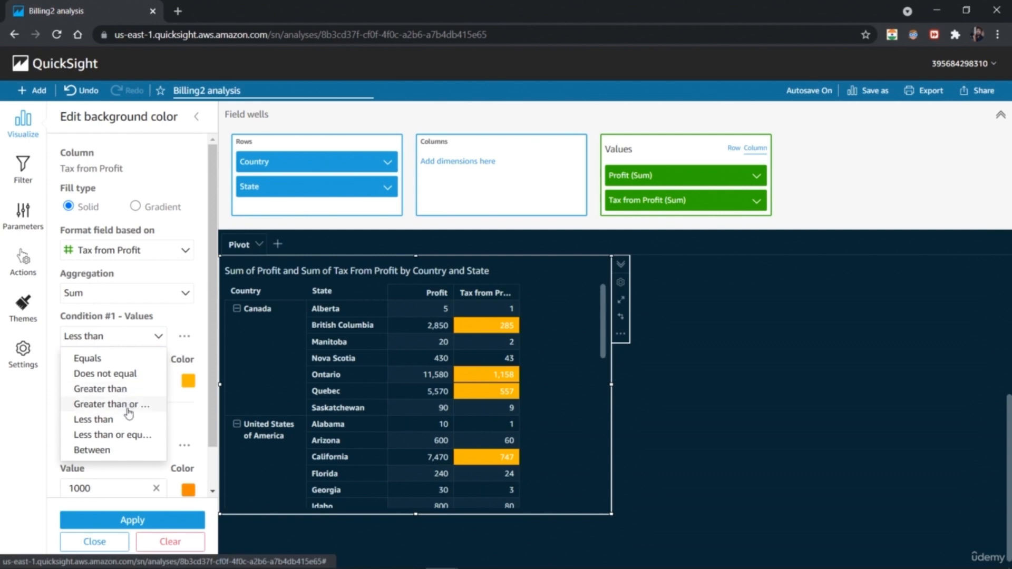
pyautogui.click(105, 450)
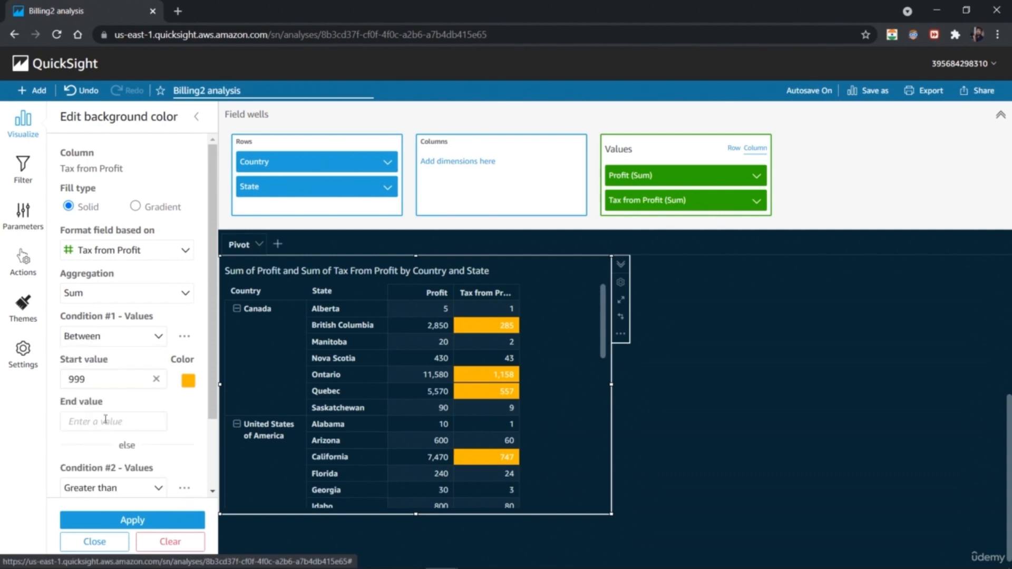
pyautogui.doubleClick(96, 383)
pyautogui.write('100')
pyautogui.click(96, 420)
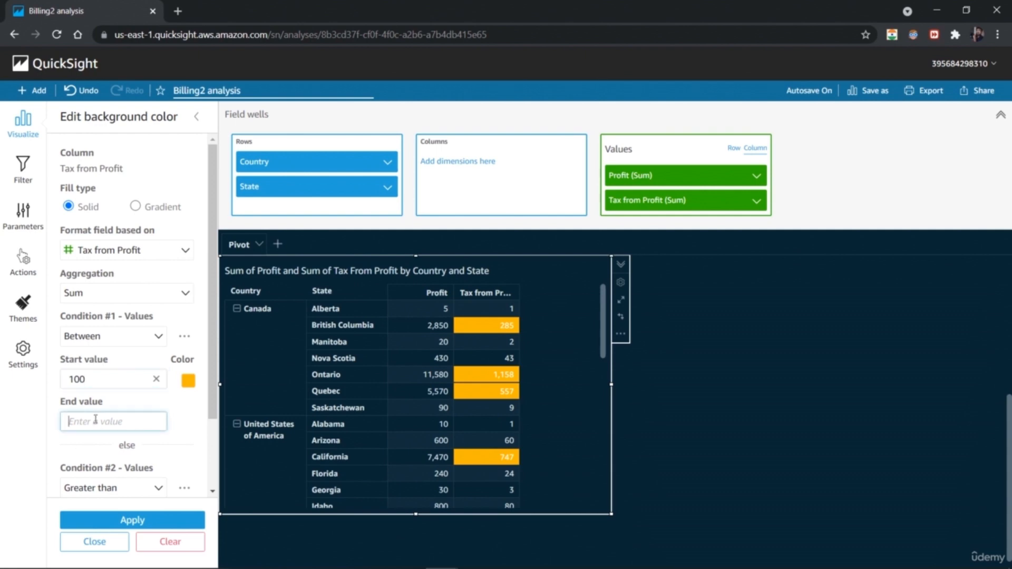
pyautogui.write('999')
pyautogui.click(131, 519)
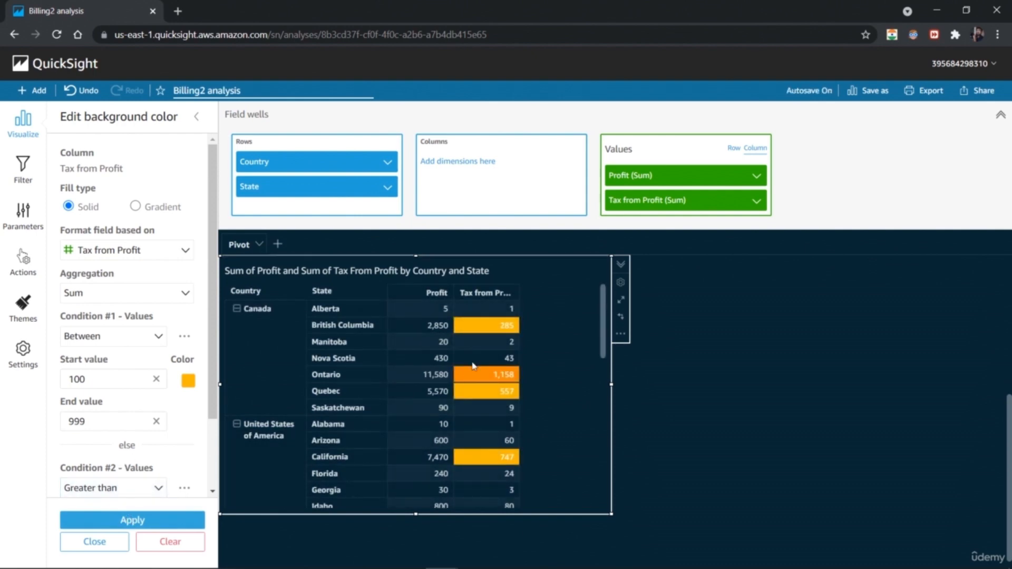
pyautogui.scroll(-5, 605, 365)
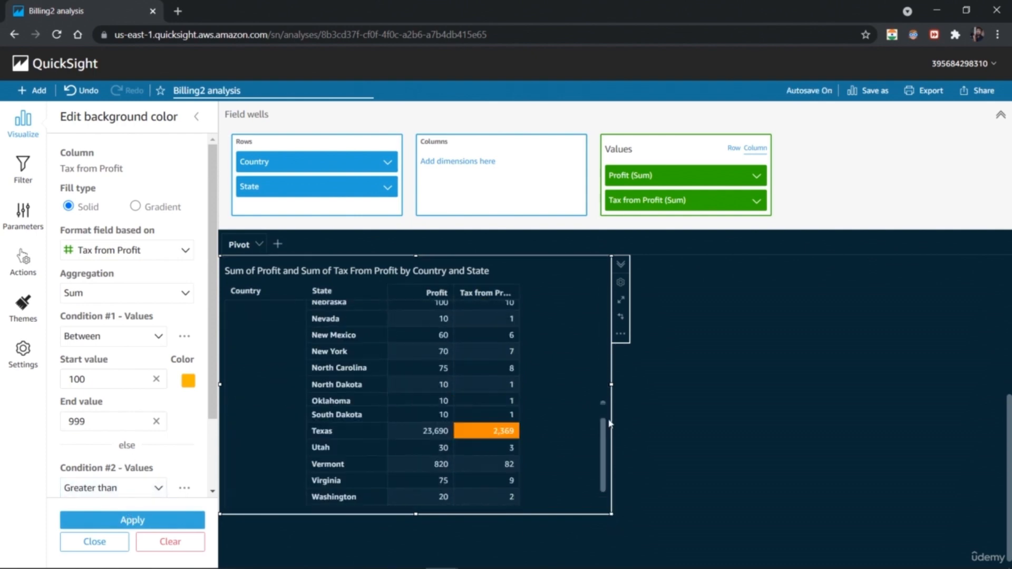
pyautogui.scroll(5, 596, 372)
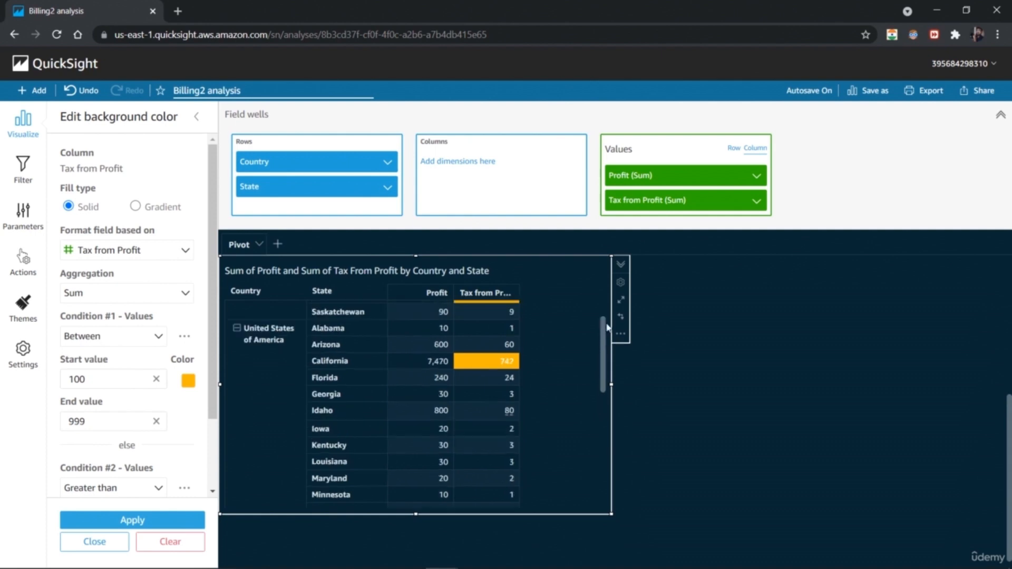
# Recolor the Between 100 and 999 condition to light yellow and apply the formatting
pyautogui.scroll(-2, 180, 432)
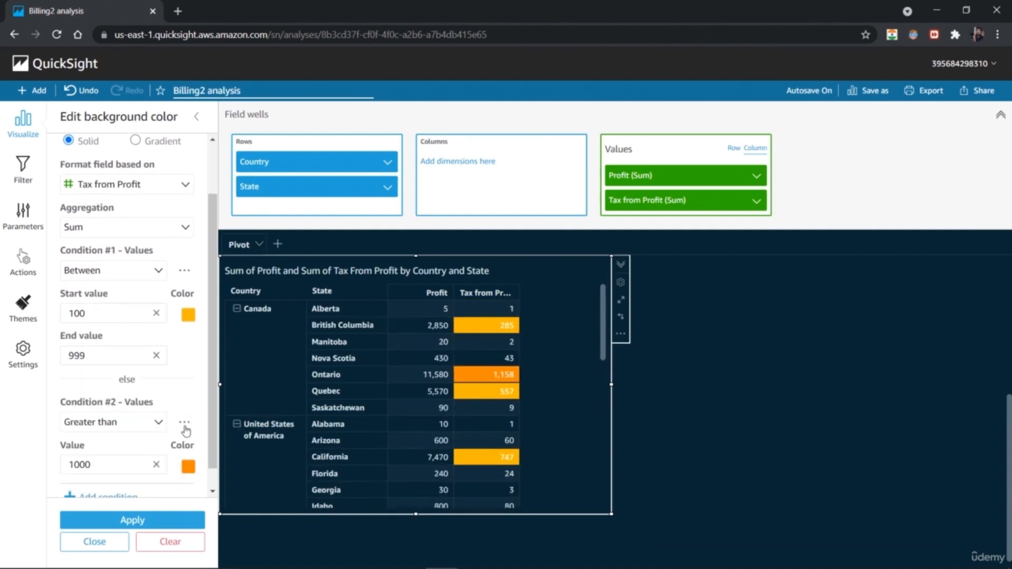
pyautogui.click(188, 469)
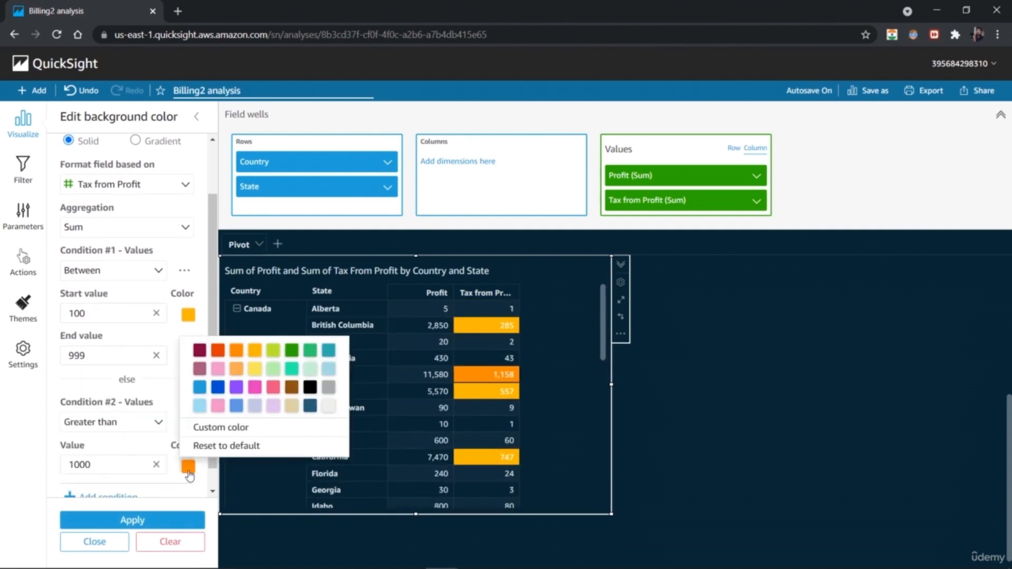
pyautogui.click(188, 469)
pyautogui.click(188, 315)
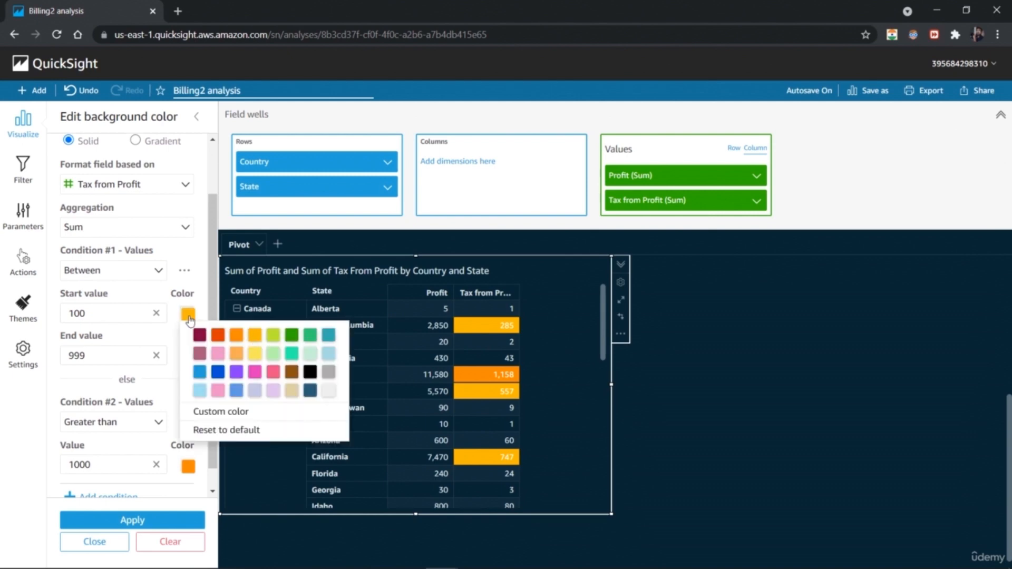
pyautogui.click(254, 353)
pyautogui.click(149, 522)
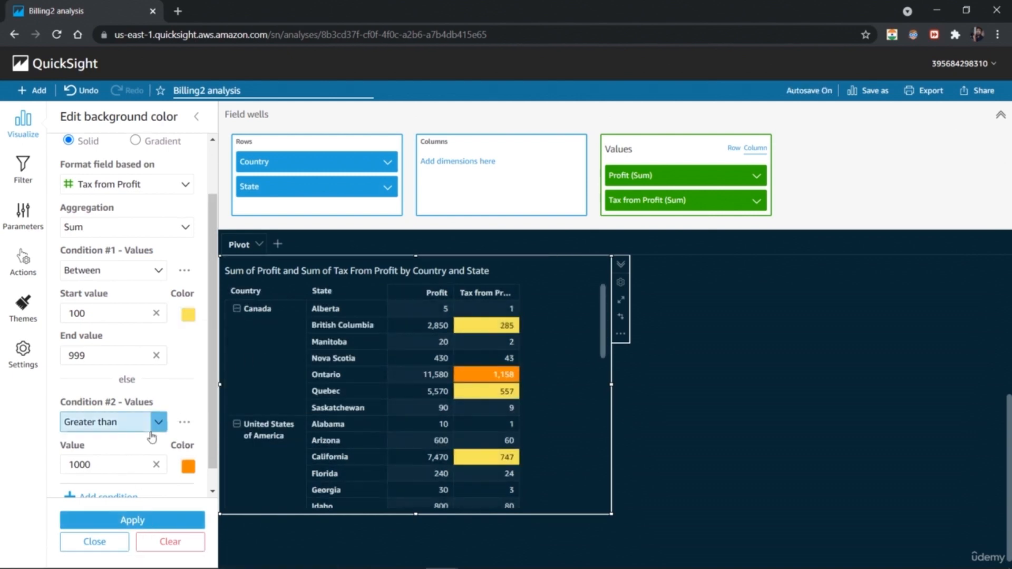
pyautogui.click(167, 520)
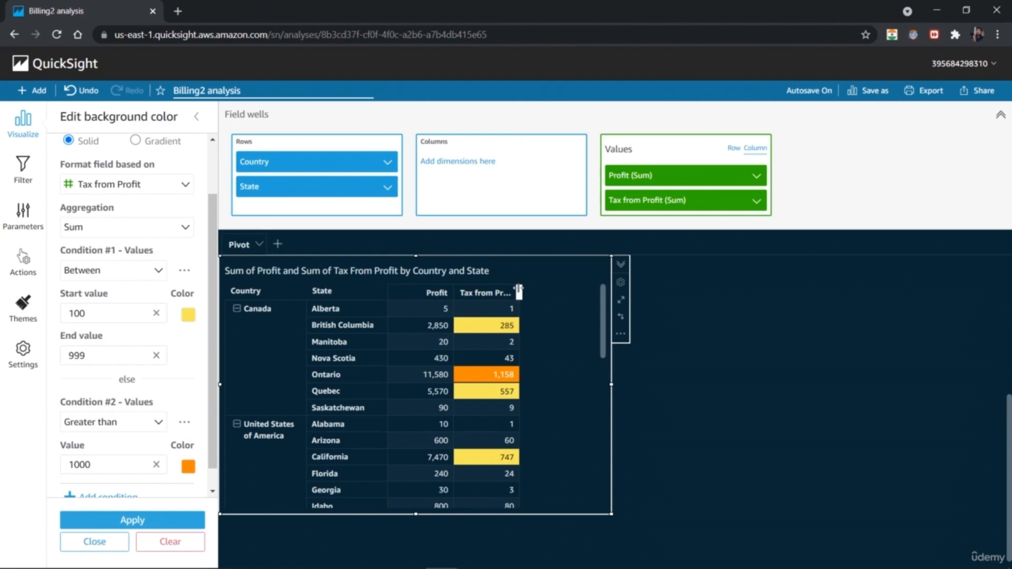
# Widen the pivot table's Tax from Profit column until its full heading fits, and review the highlighted rows and both conditions
pyautogui.moveTo(519, 291); pyautogui.dragTo(570, 292)
pyautogui.moveTo(605, 351); pyautogui.dragTo(618, 492)
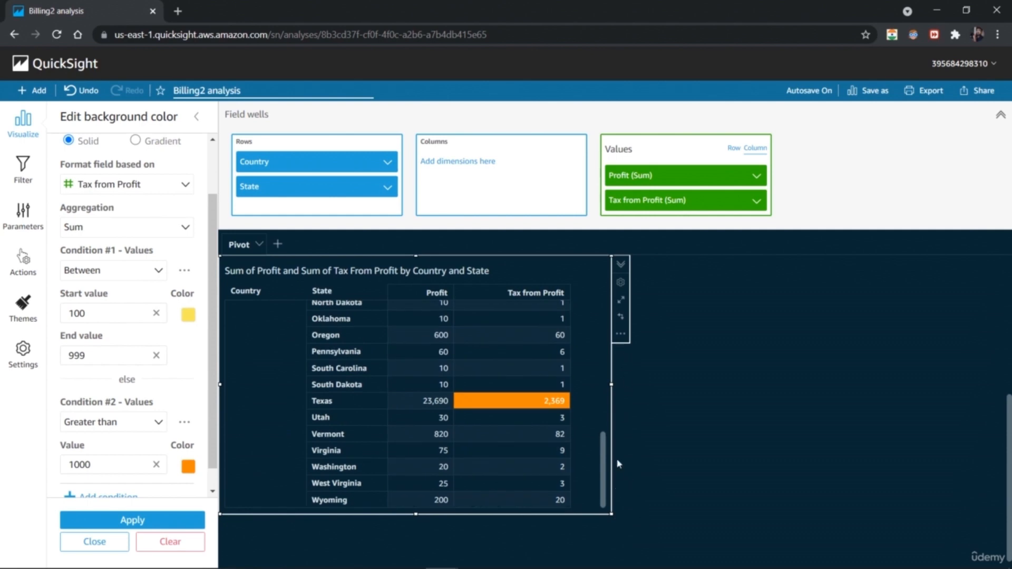
pyautogui.moveTo(605, 454); pyautogui.dragTo(583, 287)
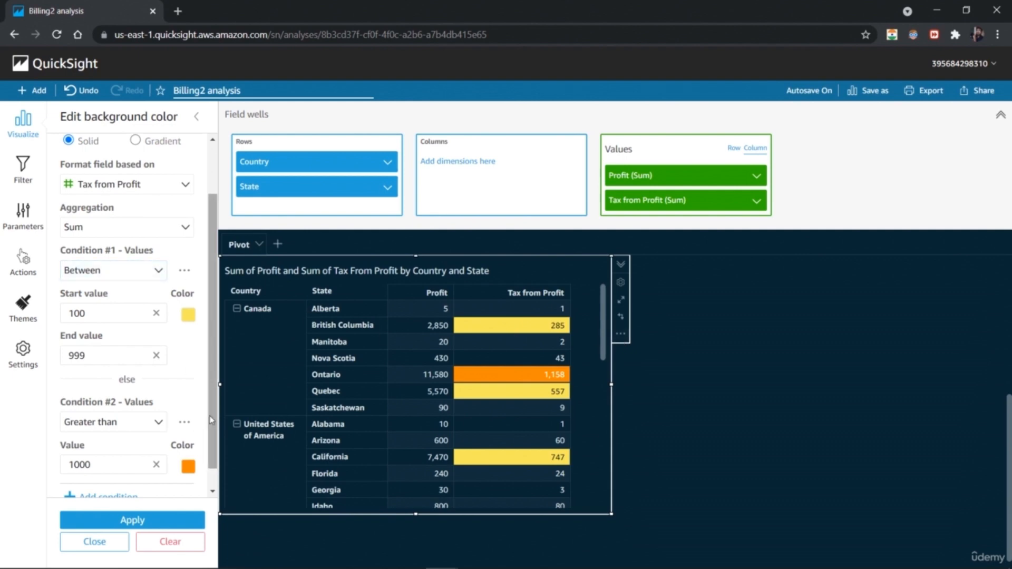
pyautogui.scroll(2, 213, 471)
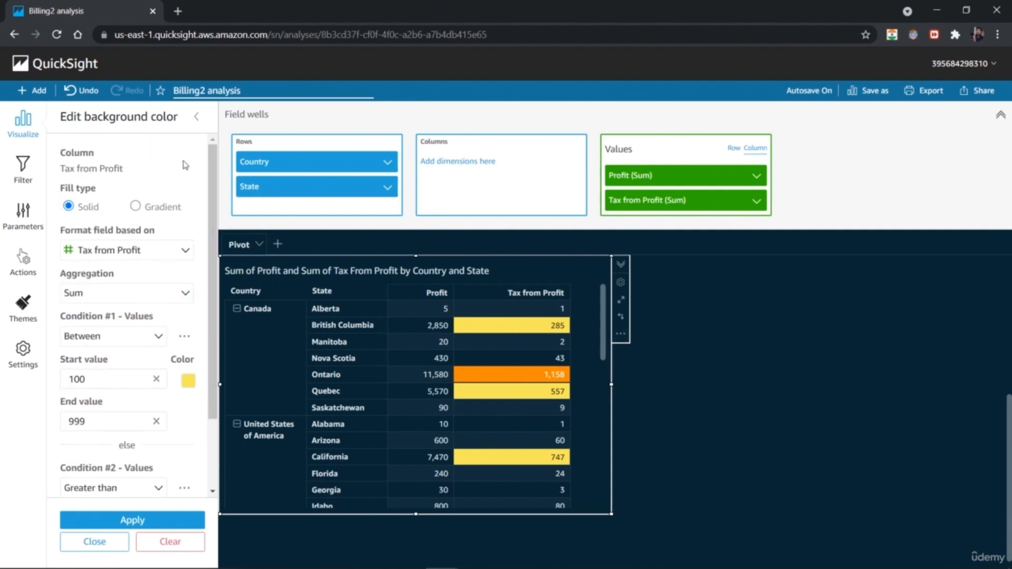
pyautogui.moveTo(212, 328); pyautogui.dragTo(221, 466)
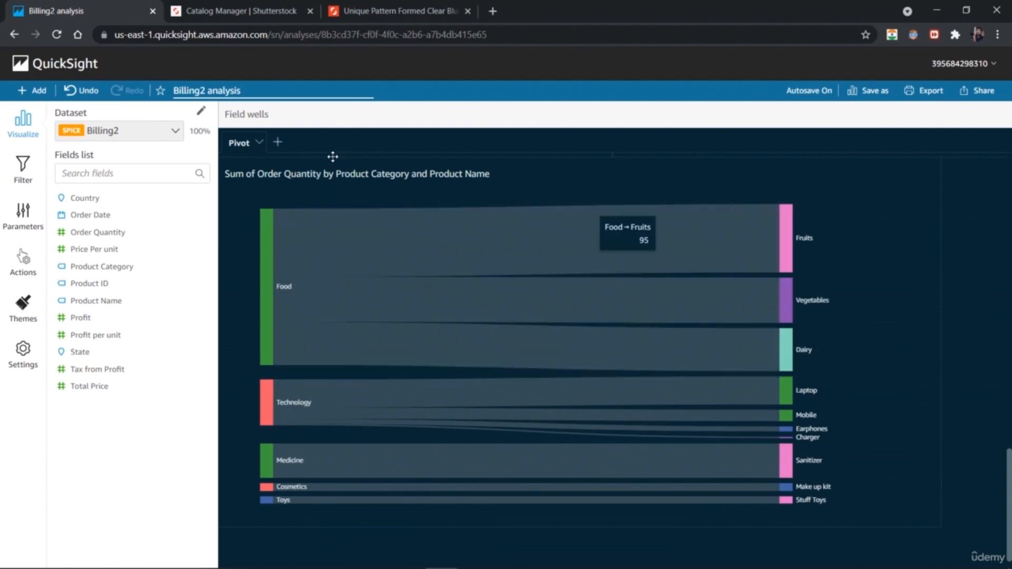
# Add a new visual below the order quantity Sankey diagram and resize it
pyautogui.click(29, 93)
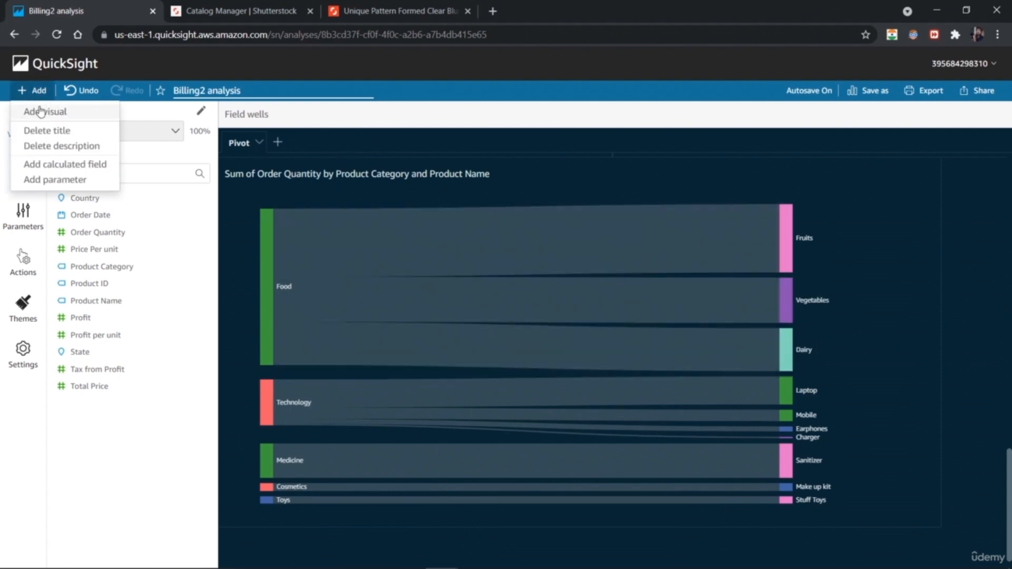
pyautogui.click(37, 111)
pyautogui.moveTo(1009, 483); pyautogui.dragTo(1009, 498)
pyautogui.moveTo(613, 505); pyautogui.dragTo(579, 551)
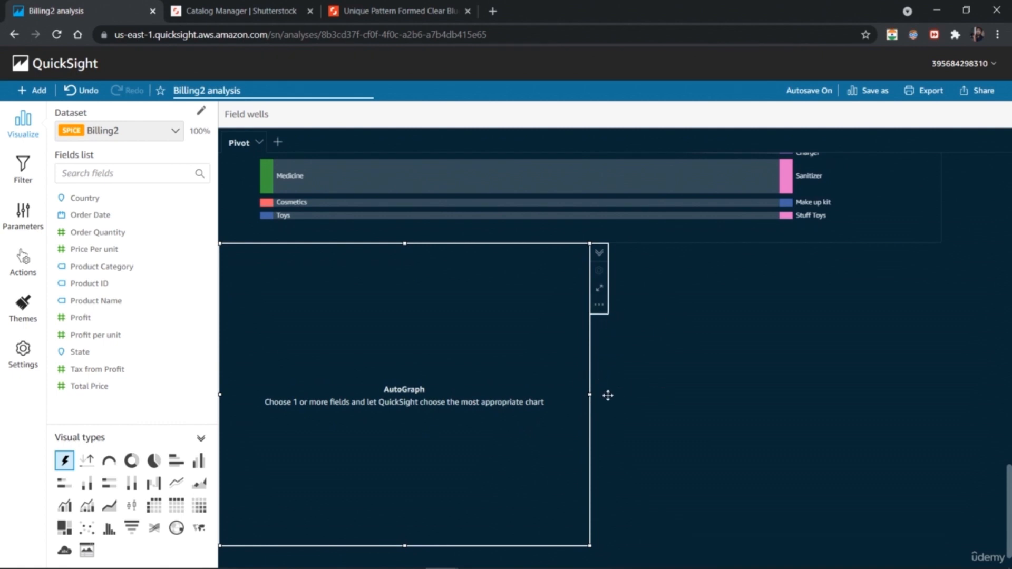
# Turn the new empty visual into a word cloud grouped by Product Name
pyautogui.click(662, 372)
pyautogui.click(465, 375)
pyautogui.click(64, 550)
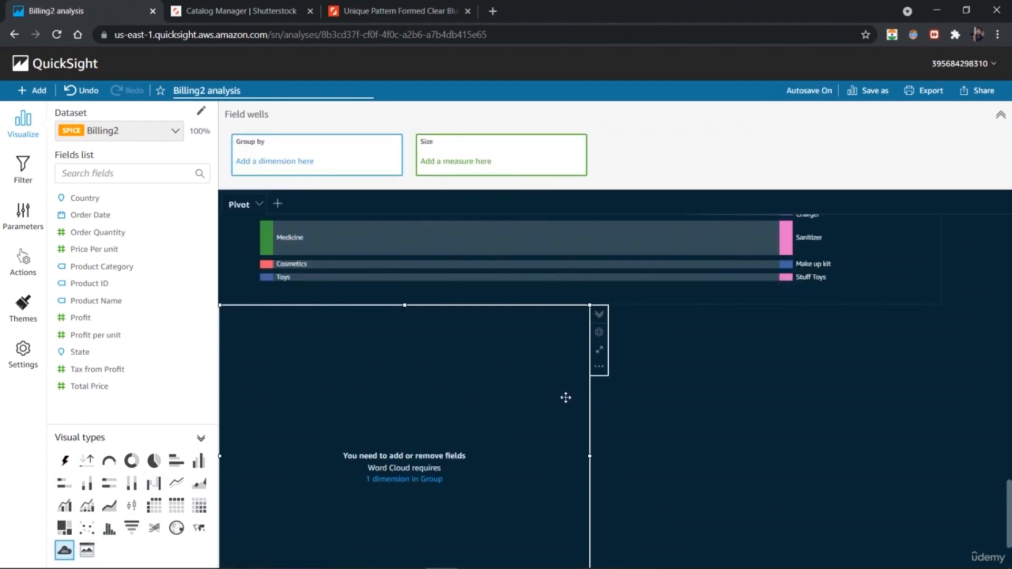
pyautogui.scroll(-2, 998, 466)
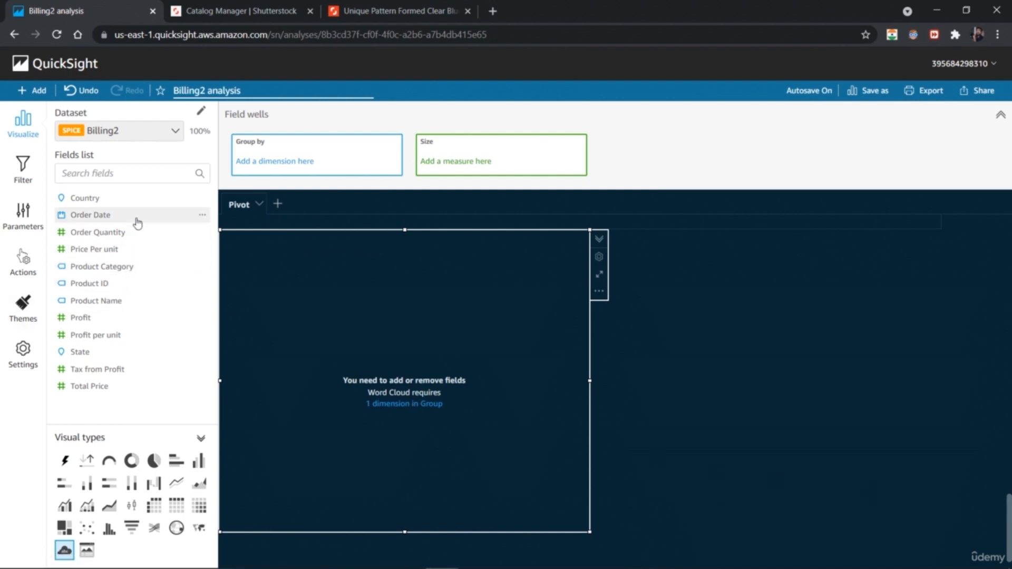
pyautogui.click(131, 306)
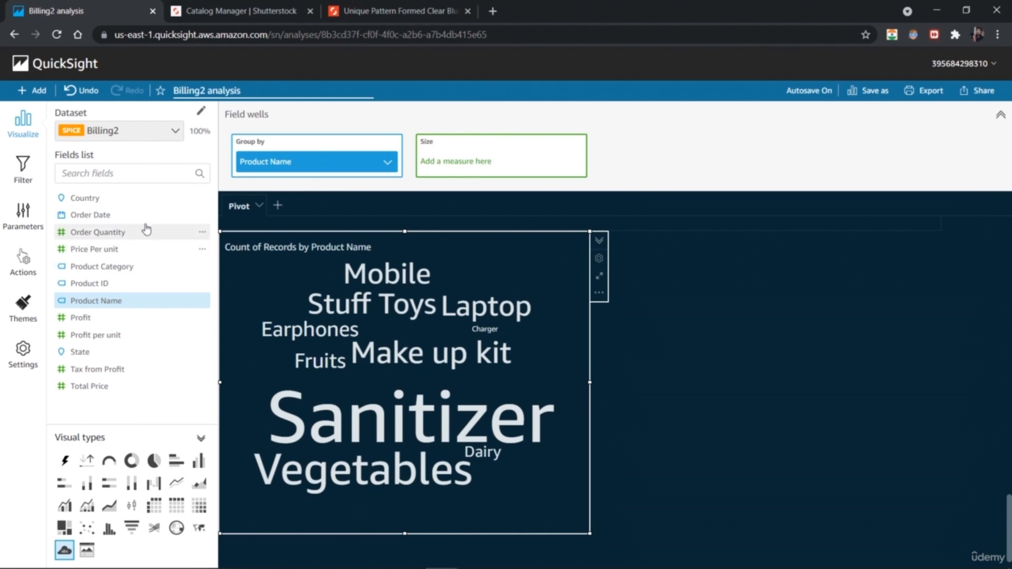
# Try sizing the words by Order Quantity, Profit and Price Per unit in turn, and remove the size measure again
pyautogui.moveTo(137, 232); pyautogui.dragTo(481, 164)
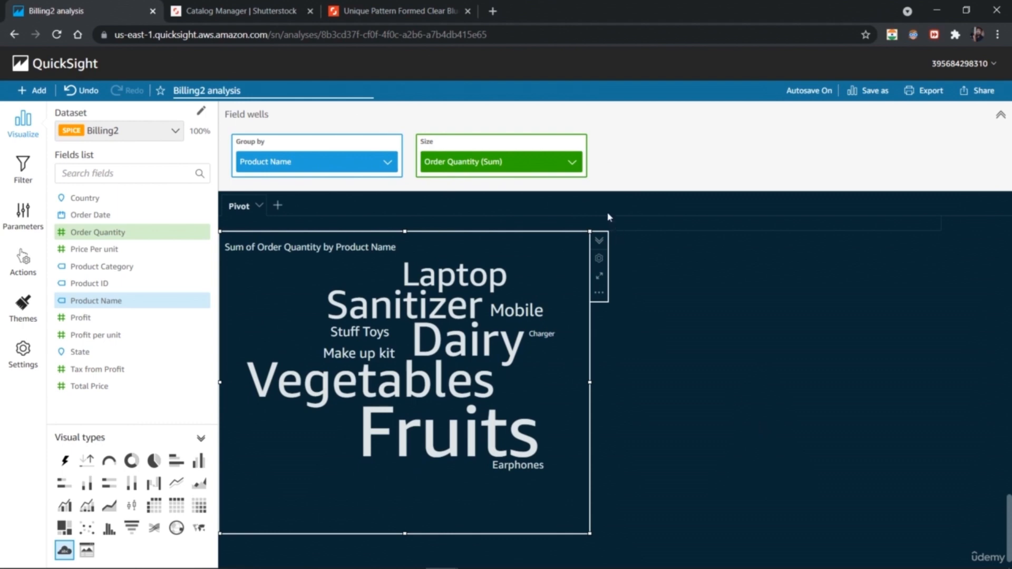
pyautogui.click(572, 162)
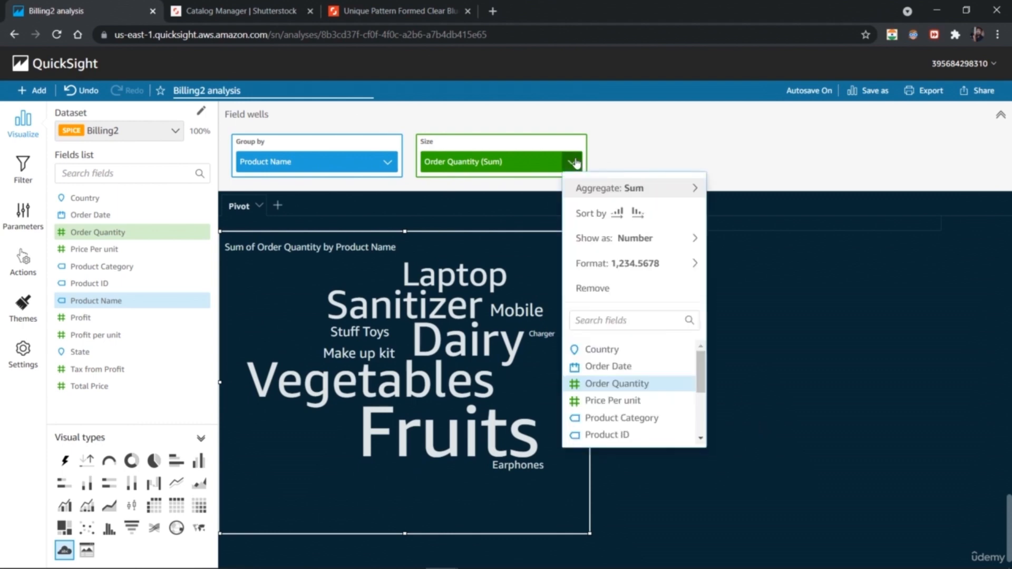
pyautogui.click(635, 288)
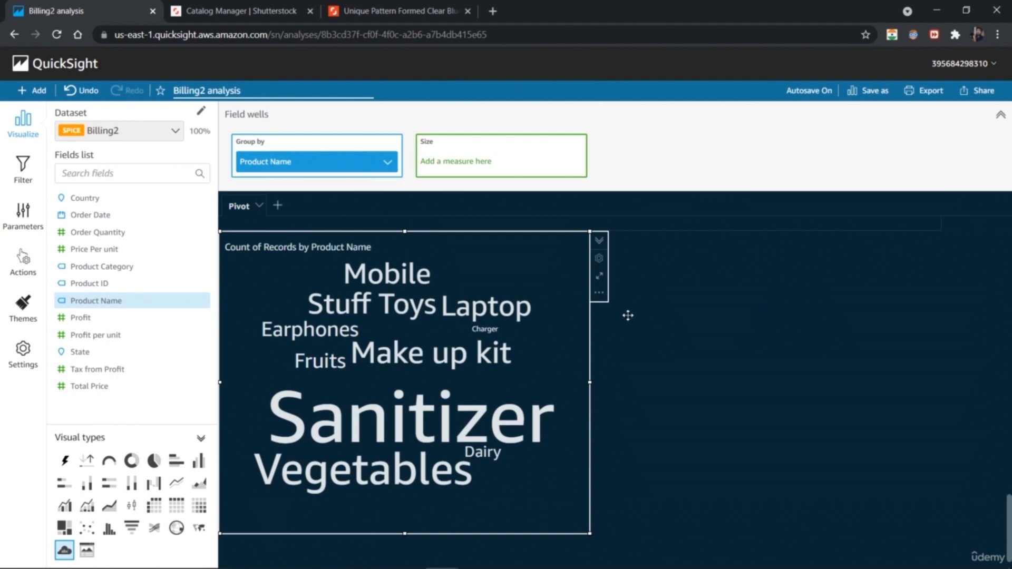
pyautogui.click(147, 320)
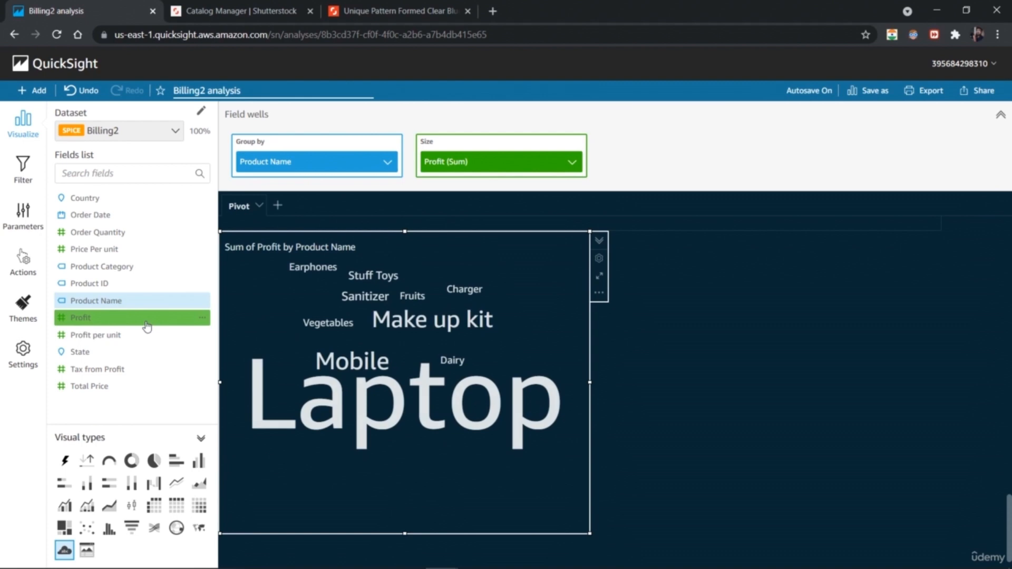
pyautogui.click(133, 252)
pyautogui.click(134, 252)
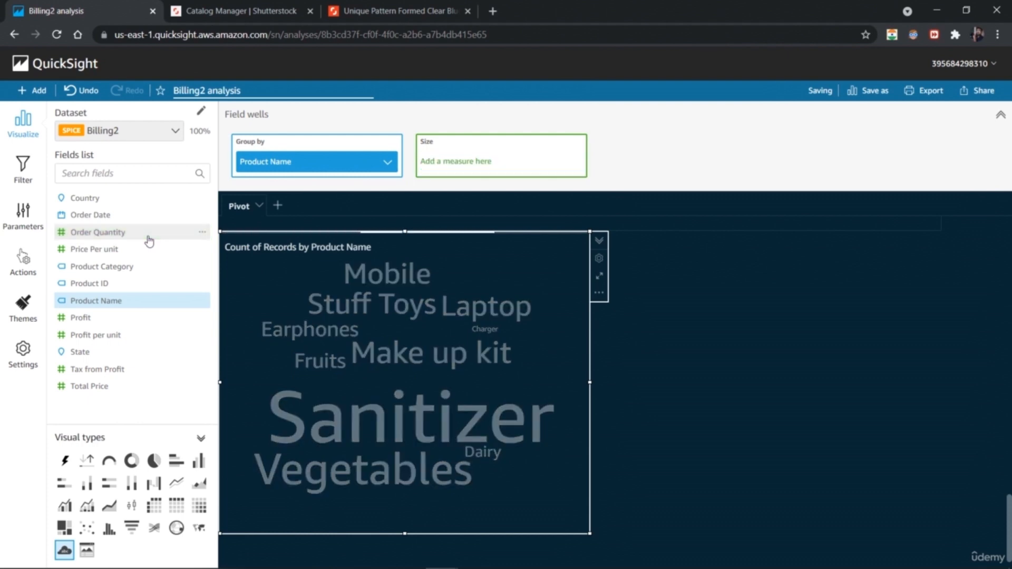
# Size the words by Order Quantity and enlarge the word cloud to nearly the full width of the sheet
pyautogui.click(149, 238)
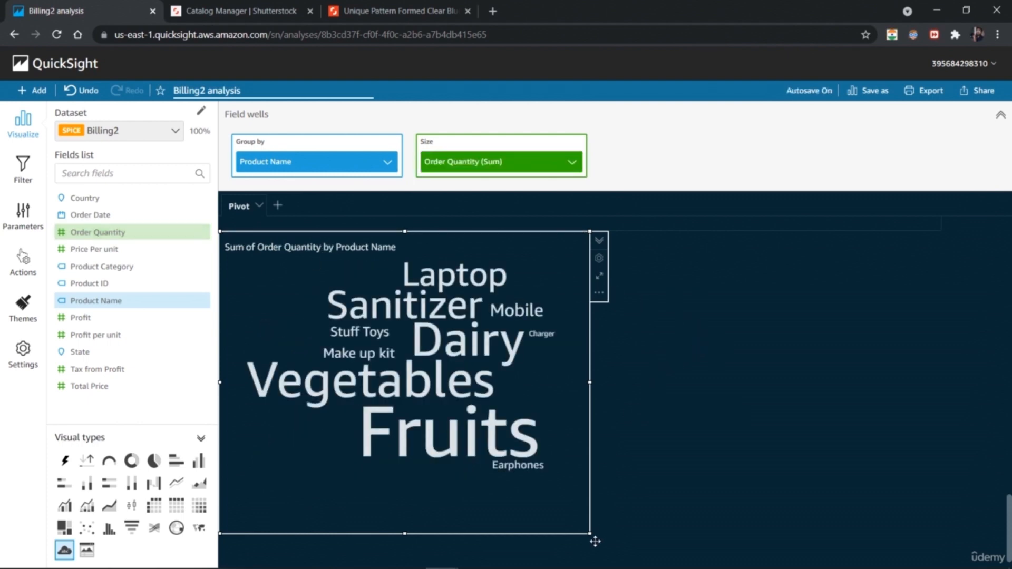
pyautogui.moveTo(586, 533); pyautogui.dragTo(984, 566)
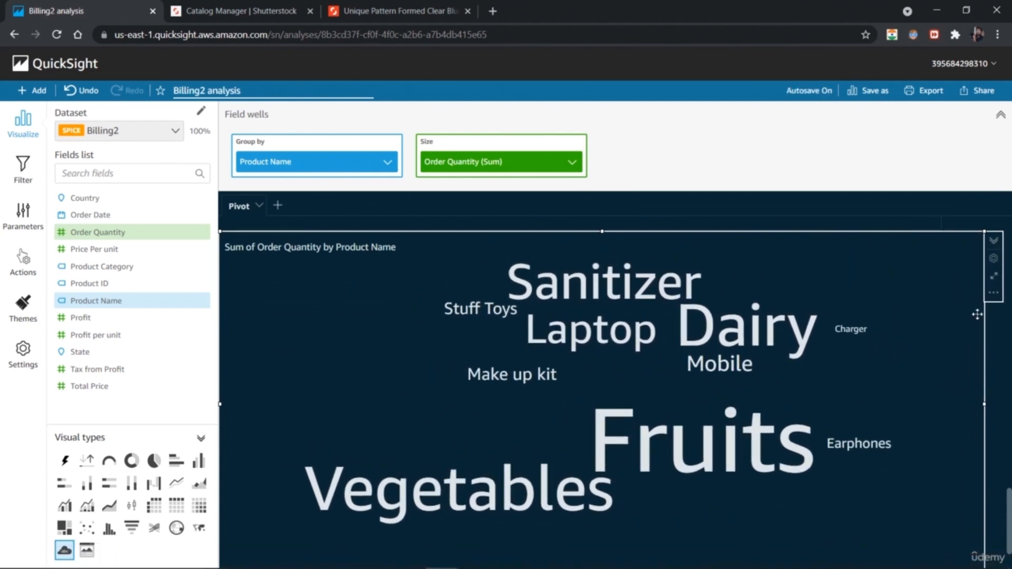
# Compare the padding options in the word cloud's format settings and set the padding to Medium
pyautogui.click(994, 260)
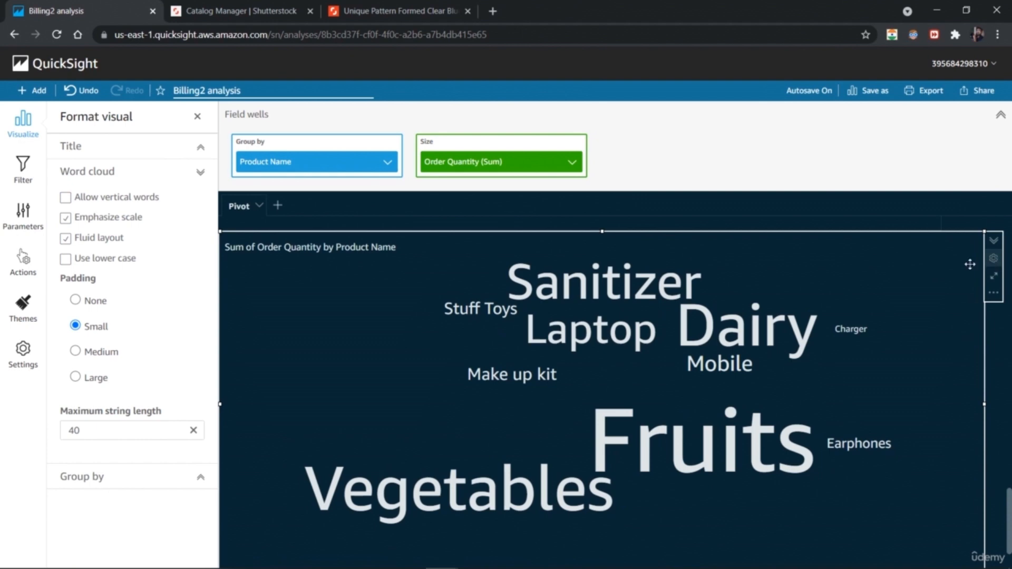
pyautogui.click(119, 350)
pyautogui.click(115, 382)
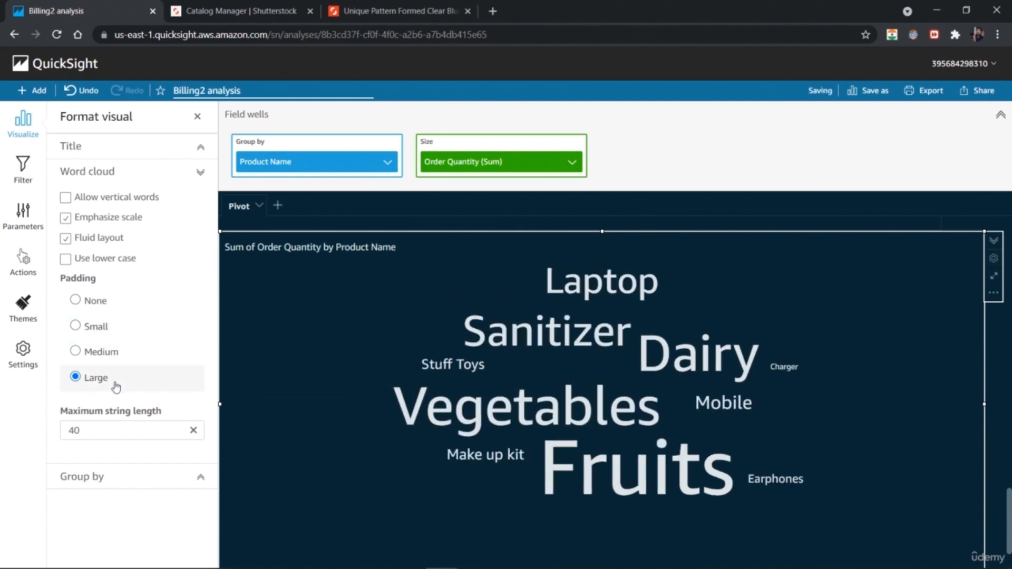
pyautogui.click(126, 326)
pyautogui.click(125, 303)
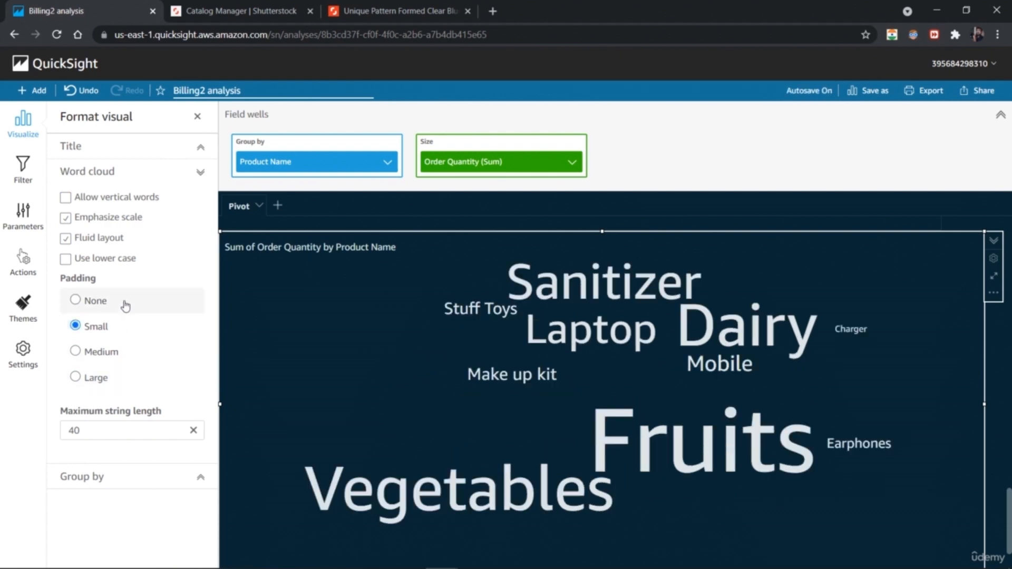
pyautogui.click(120, 352)
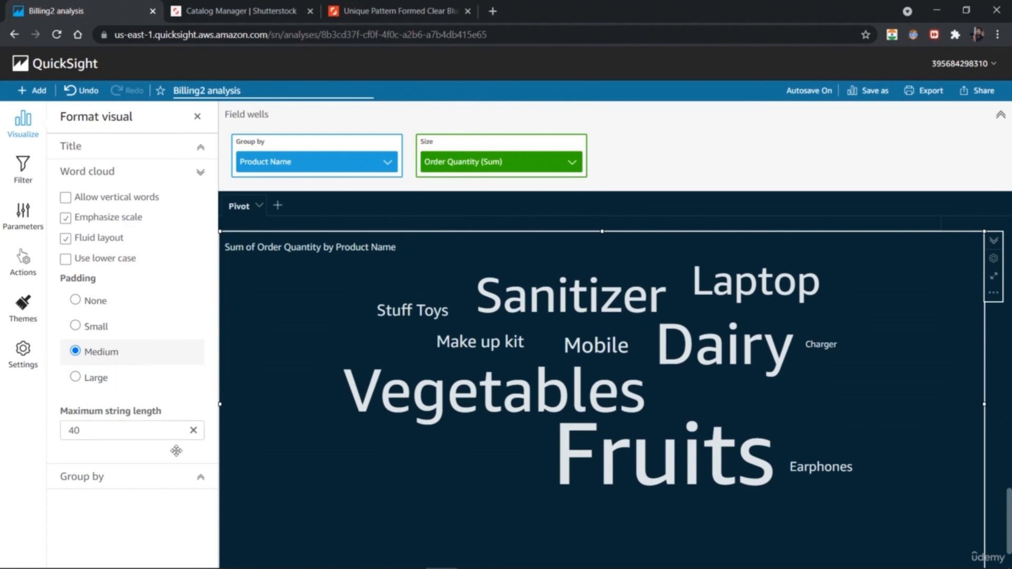
# Look over the word cloud's Group by format options and allow vertical words in the cloud
pyautogui.click(195, 480)
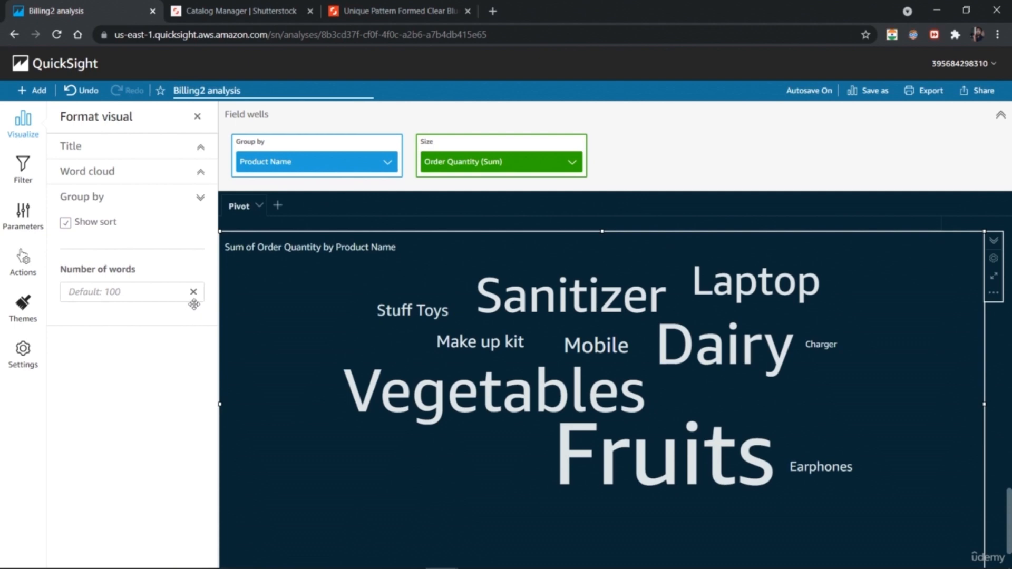
pyautogui.click(196, 200)
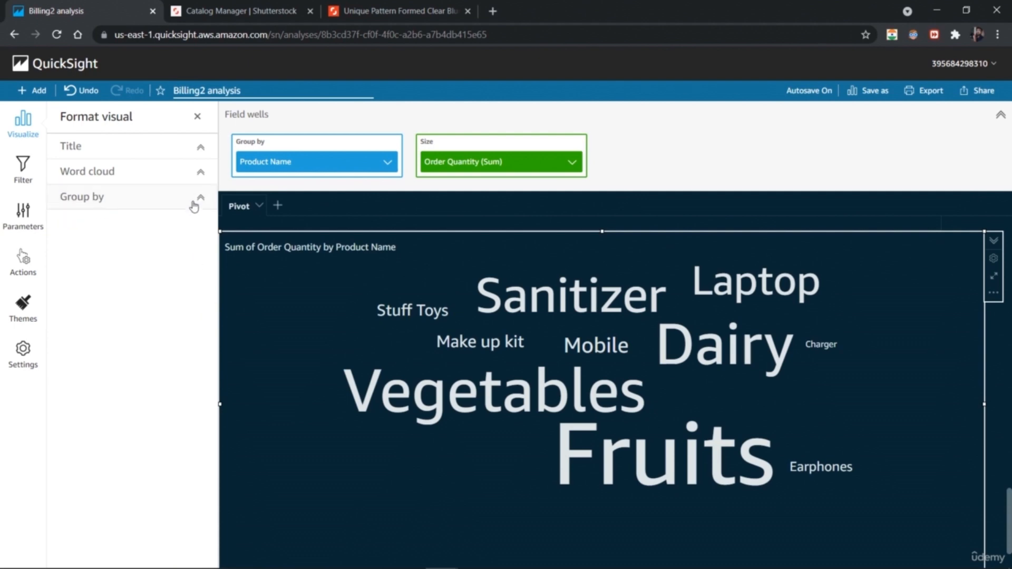
pyautogui.click(200, 174)
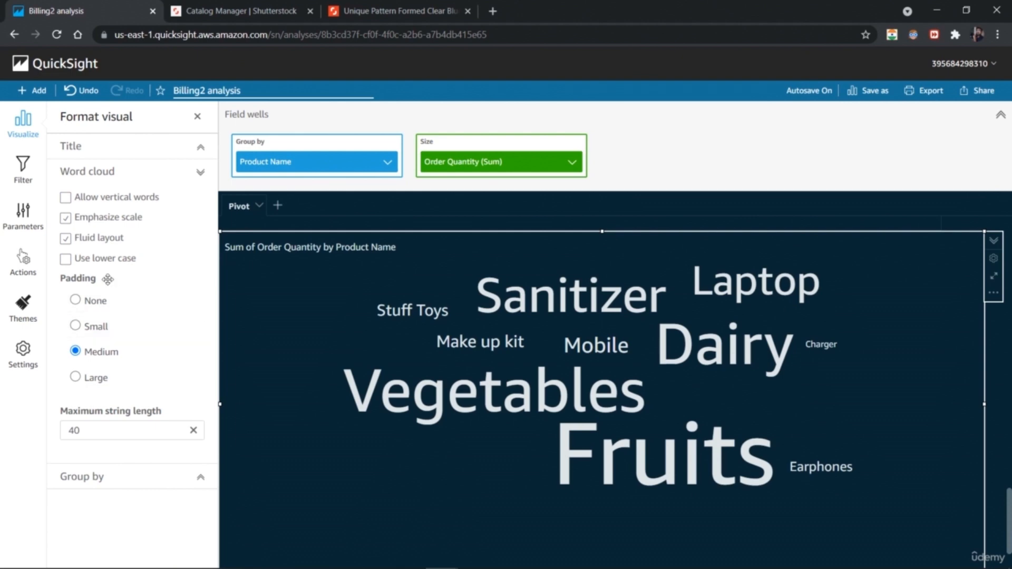
pyautogui.click(65, 198)
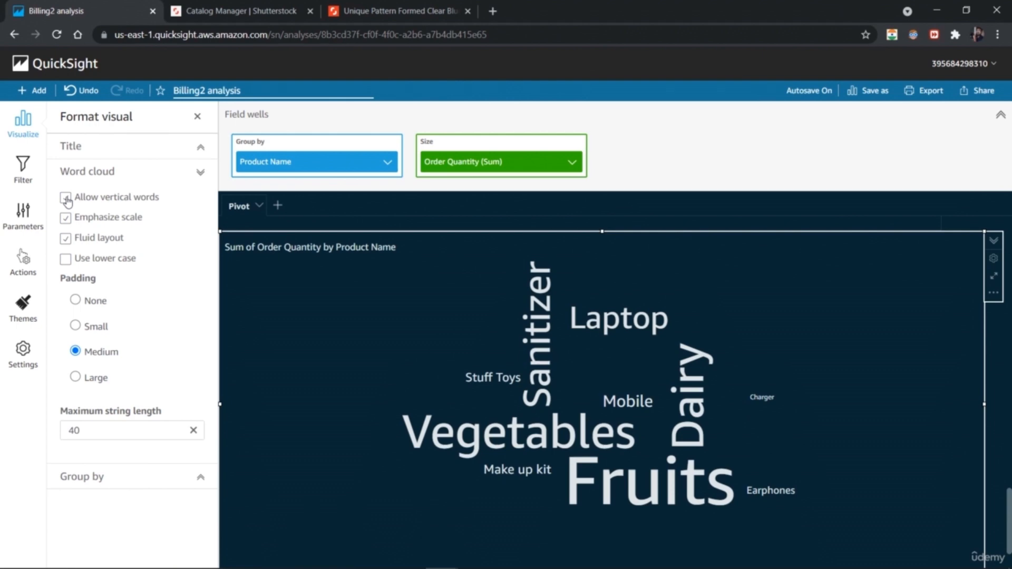
# Compare the word cloud with and without vertical words and lower case, keeping vertical words allowed and lower case off
pyautogui.click(65, 198)
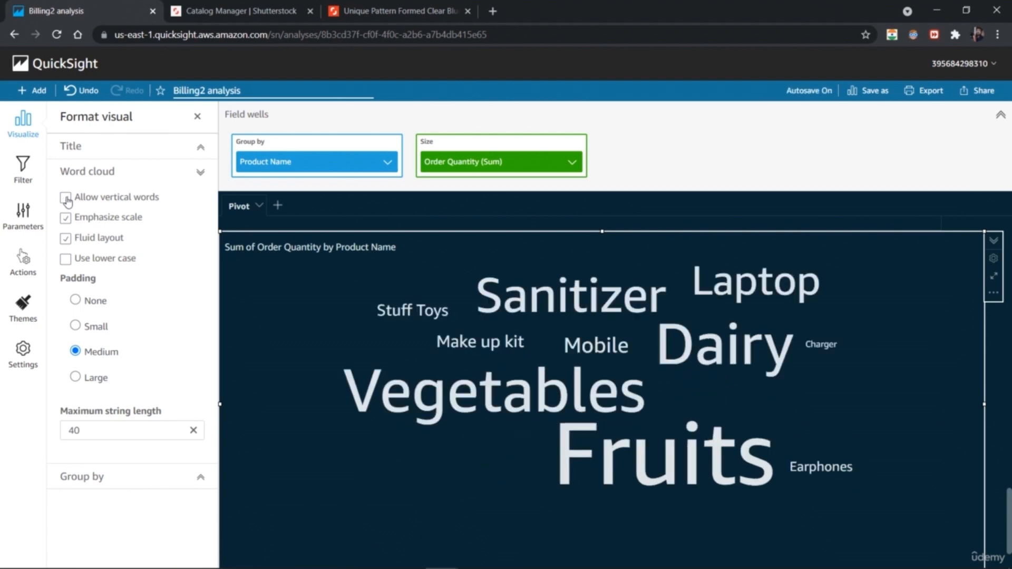
pyautogui.click(66, 261)
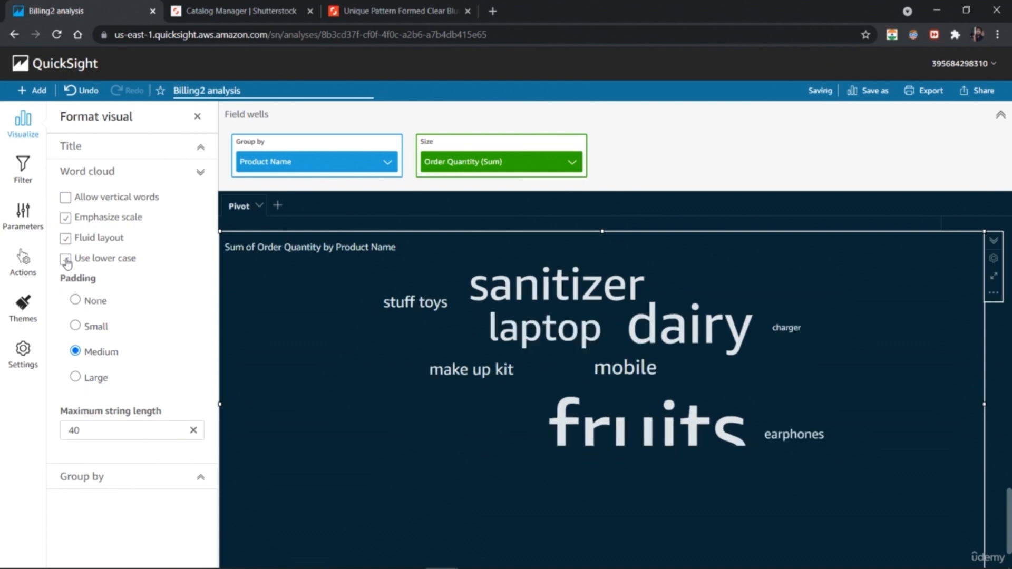
pyautogui.click(66, 260)
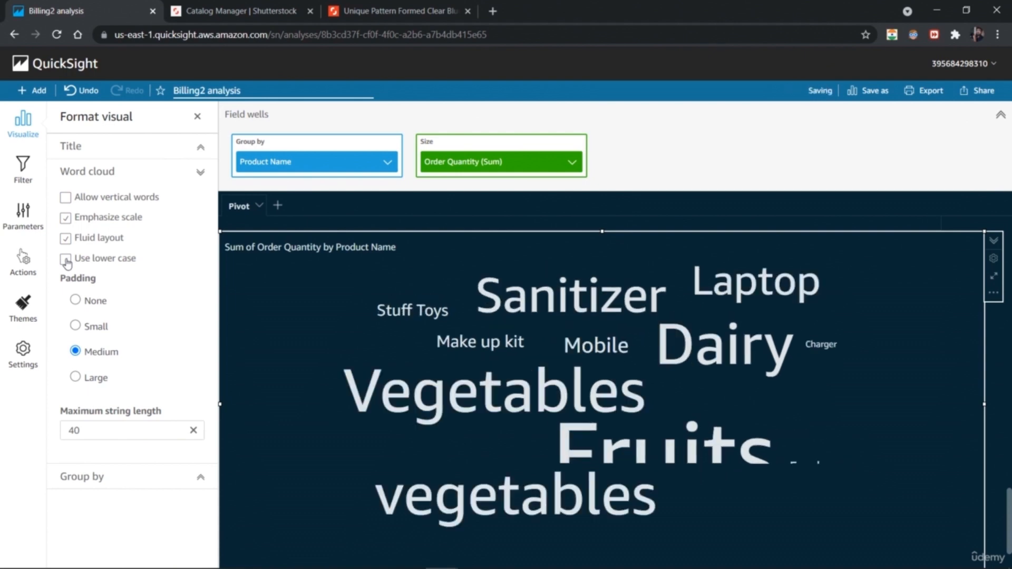
pyautogui.click(68, 199)
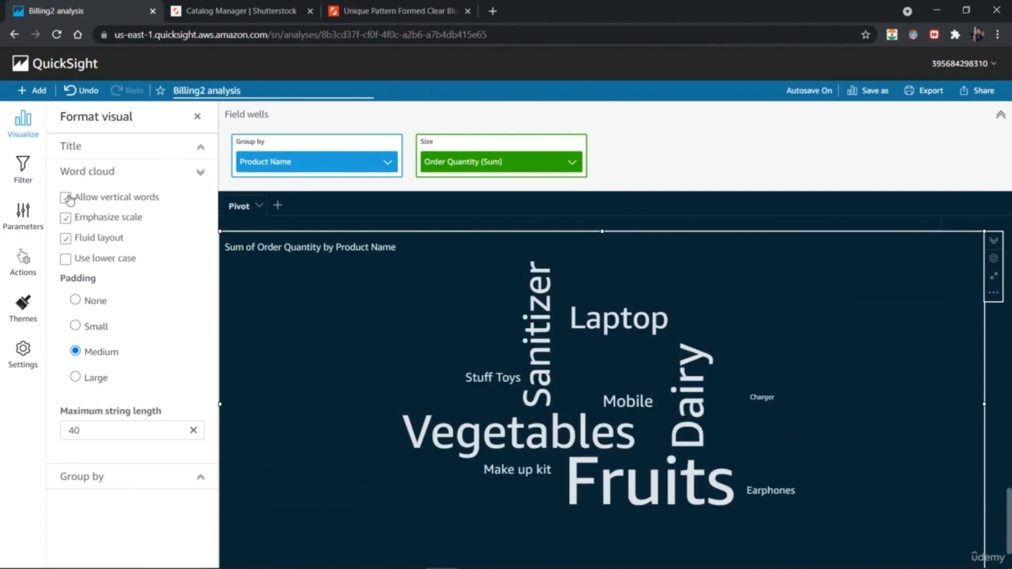
pyautogui.click(66, 198)
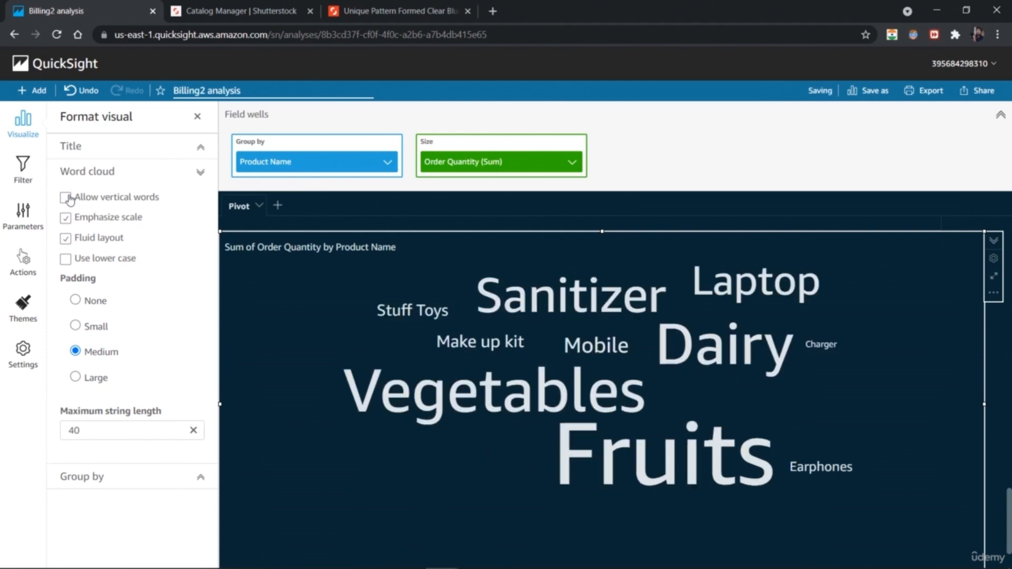
pyautogui.click(68, 200)
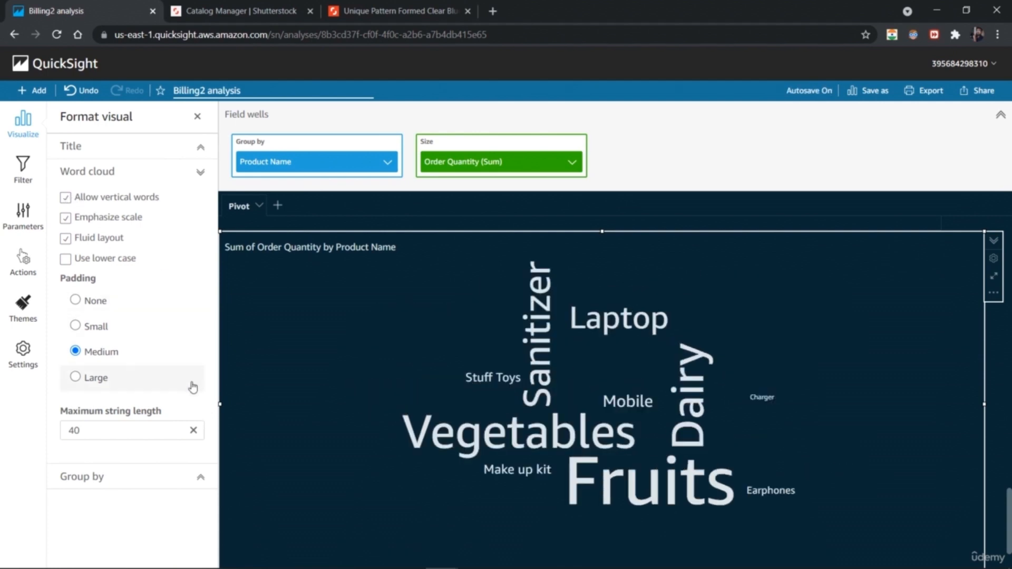
# Set the word cloud's padding to Small, and look over its title settings and visual options
pyautogui.click(108, 328)
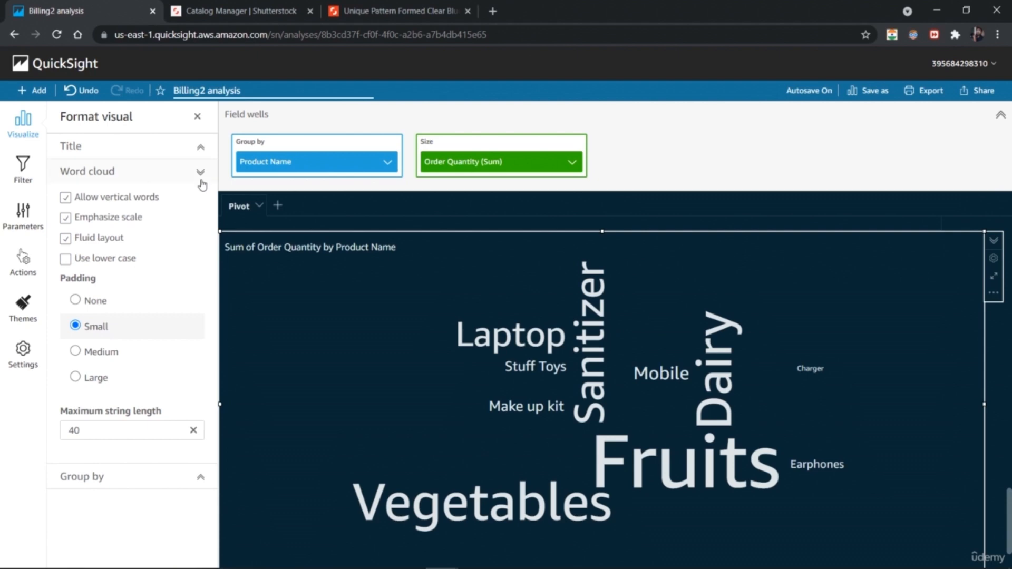
pyautogui.click(203, 149)
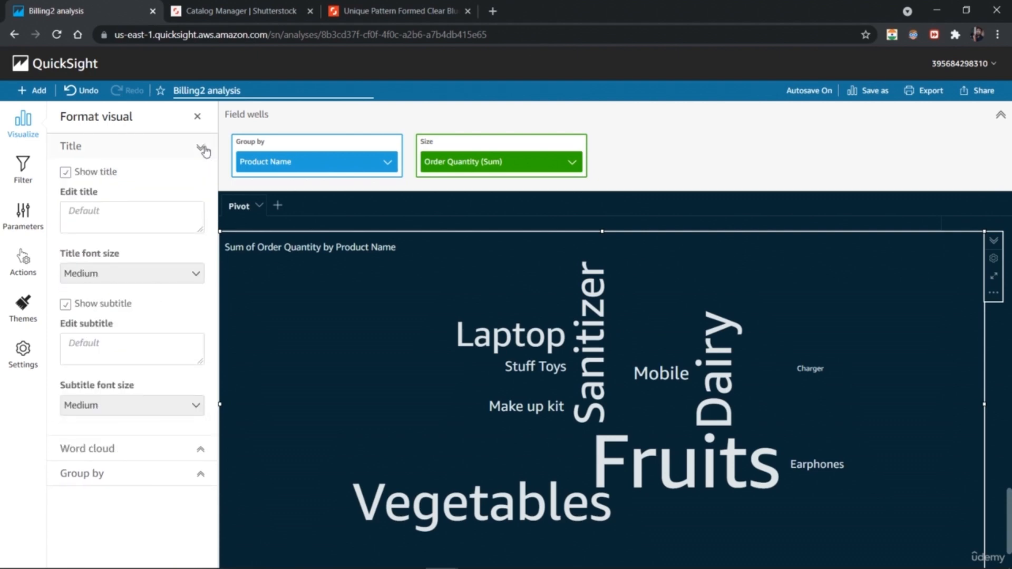
pyautogui.click(203, 149)
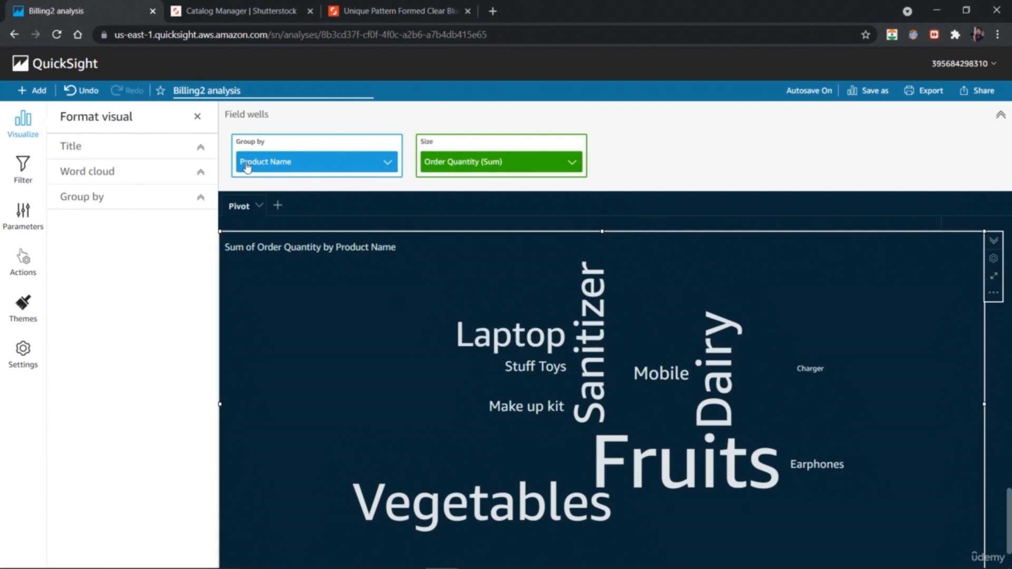
pyautogui.click(198, 117)
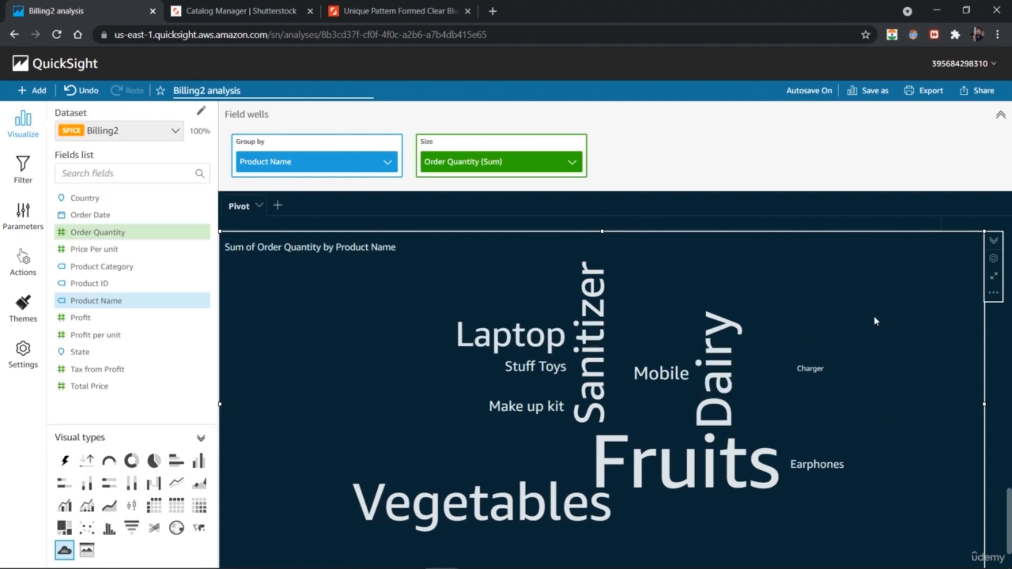
pyautogui.click(994, 294)
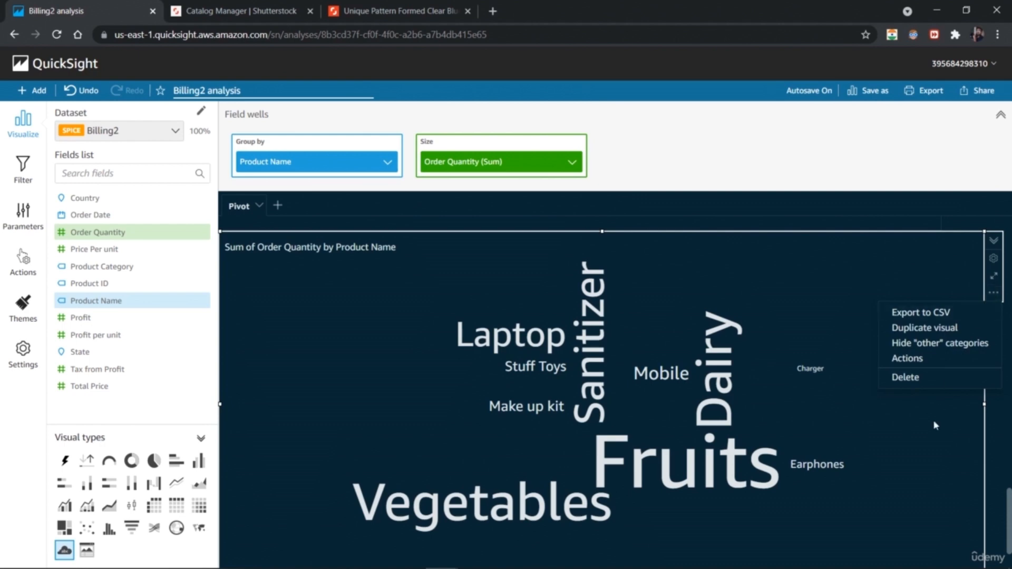
pyautogui.click(913, 453)
# Color the word Fruits orange and the word Dairy blue in the word cloud
pyautogui.click(687, 466)
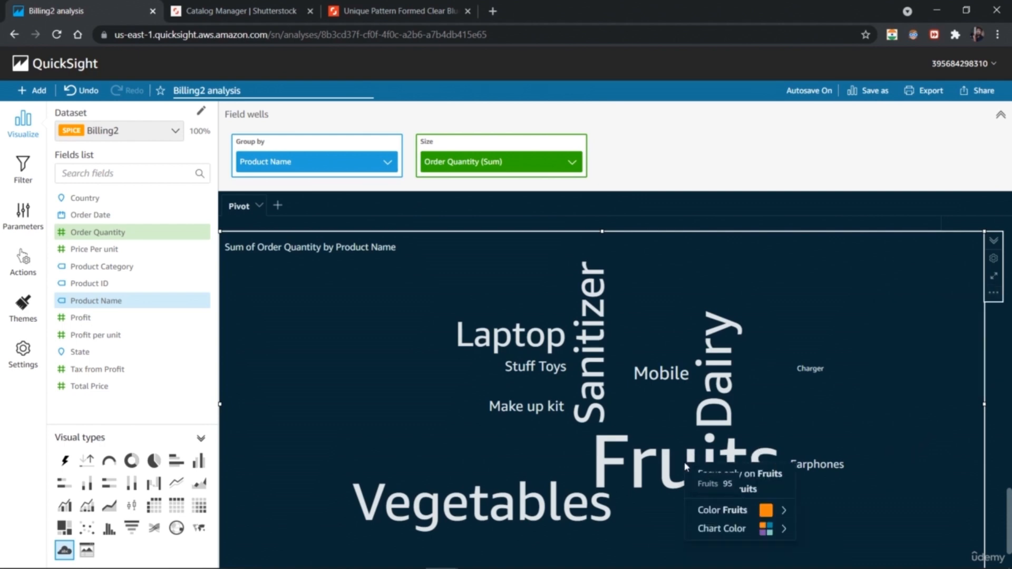
pyautogui.click(736, 507)
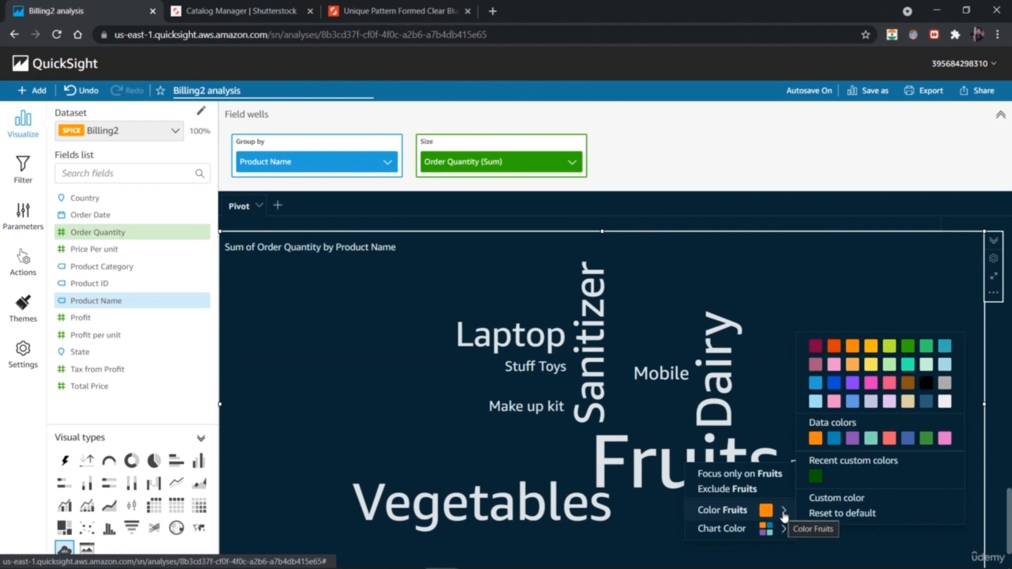
pyautogui.click(854, 363)
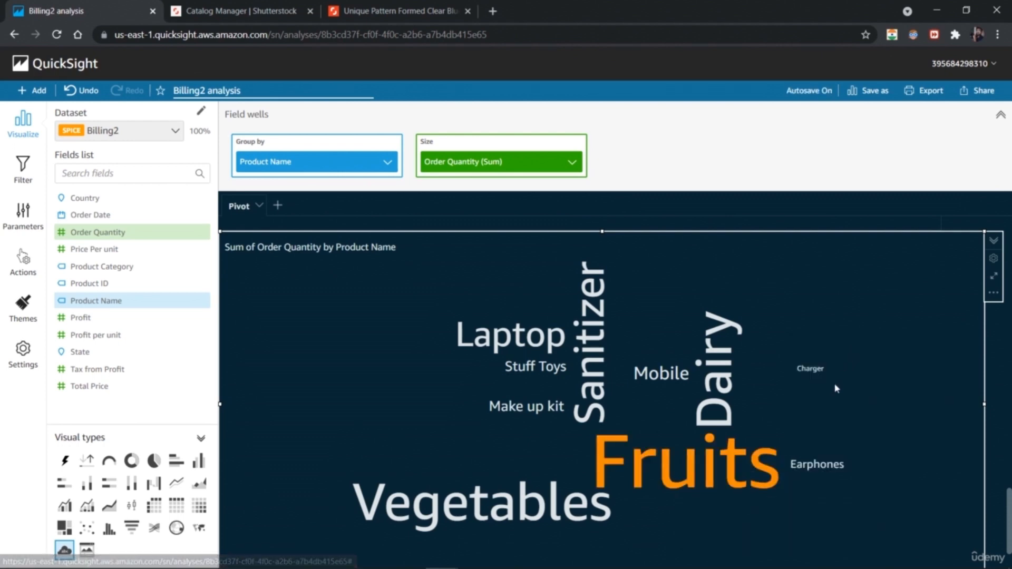
pyautogui.click(715, 390)
pyautogui.moveTo(798, 438)
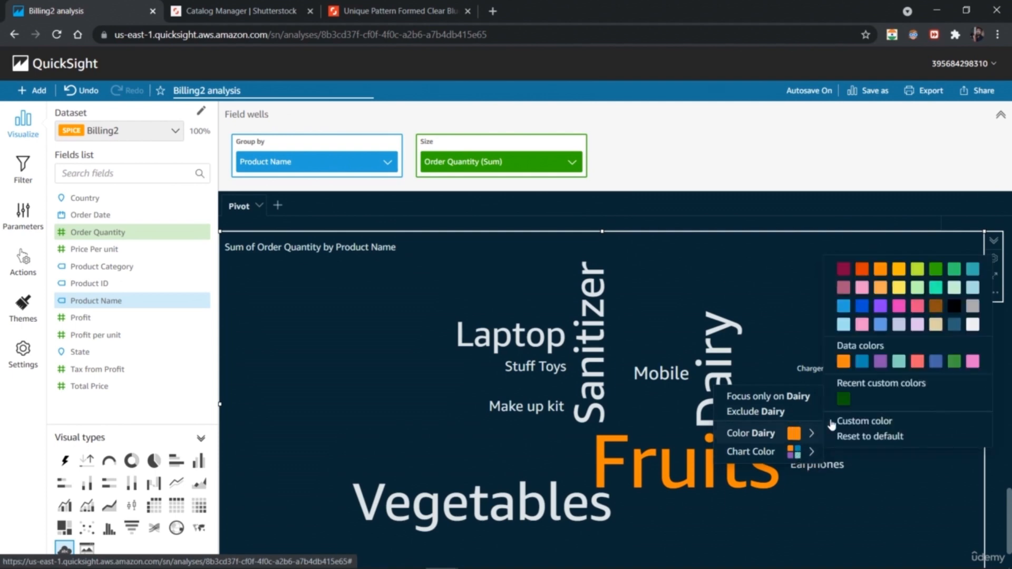
pyautogui.click(861, 367)
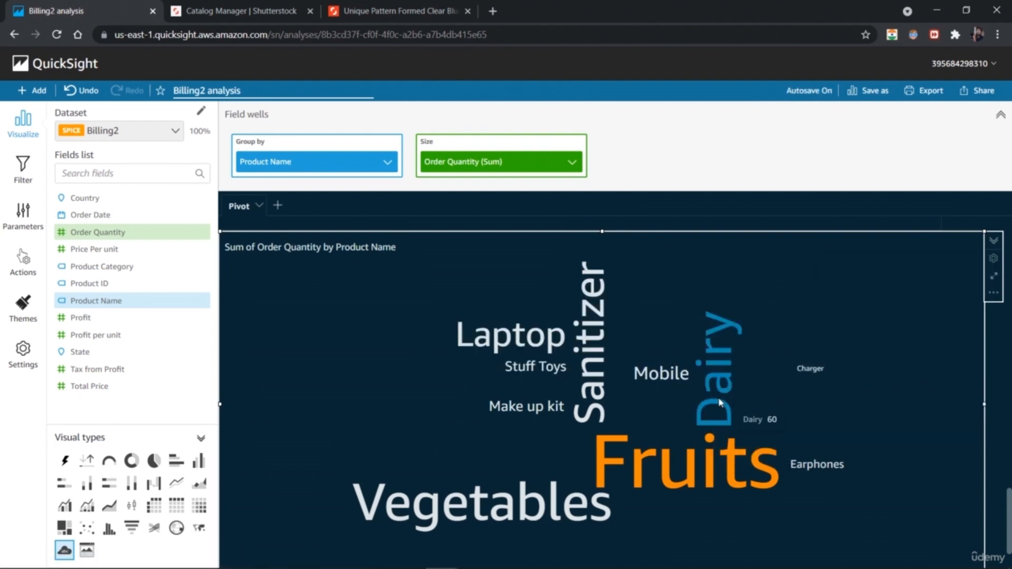
# Color the word Sanitizer green and the word Vegetables pink
pyautogui.click(601, 391)
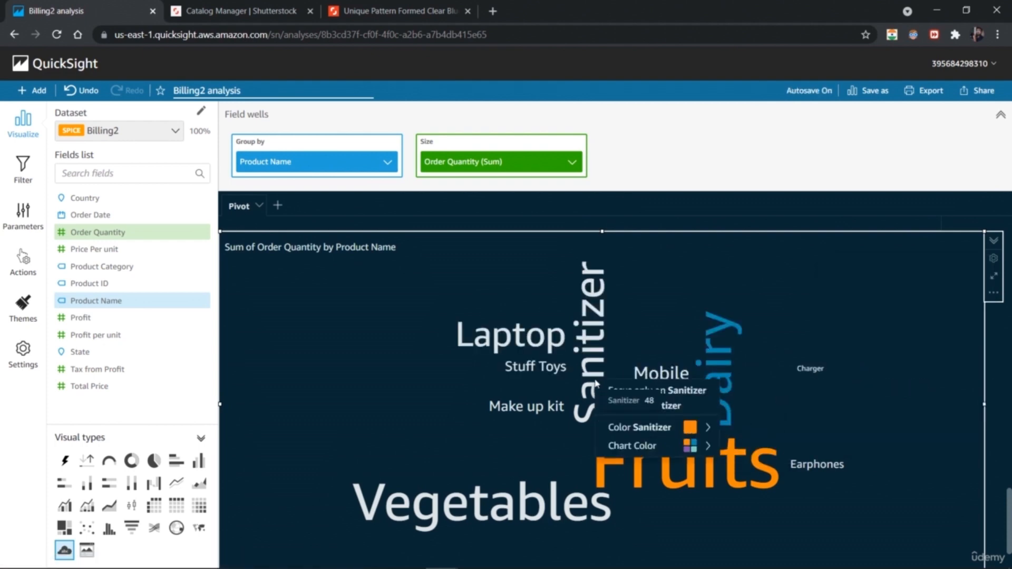
pyautogui.moveTo(682, 428)
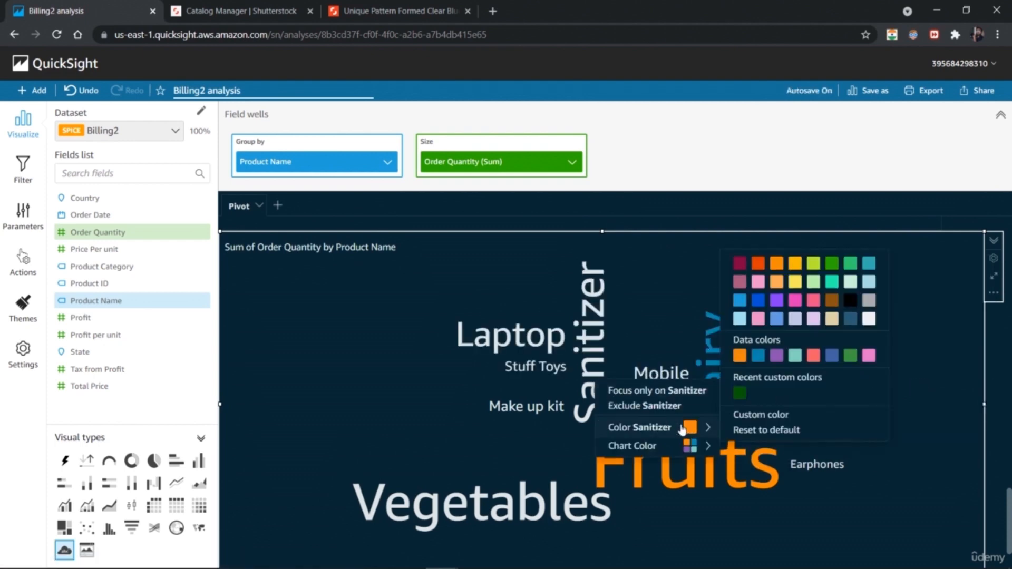
pyautogui.click(850, 357)
pyautogui.click(562, 508)
pyautogui.moveTo(671, 472)
pyautogui.click(846, 403)
# Color the words Laptop light teal, Mobile light pink and Make up kit bright blue
pyautogui.click(533, 344)
pyautogui.moveTo(601, 388)
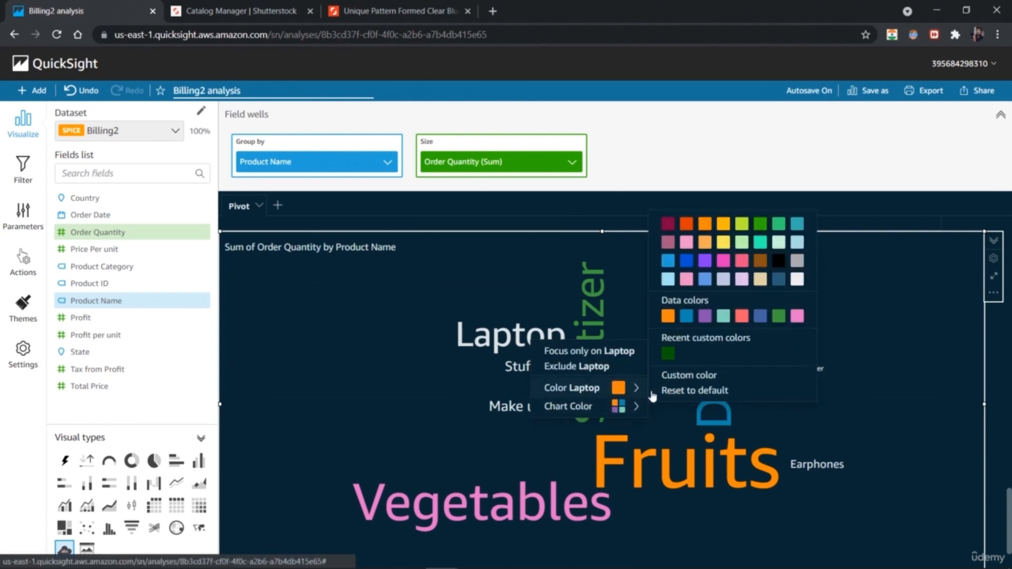
pyautogui.click(723, 316)
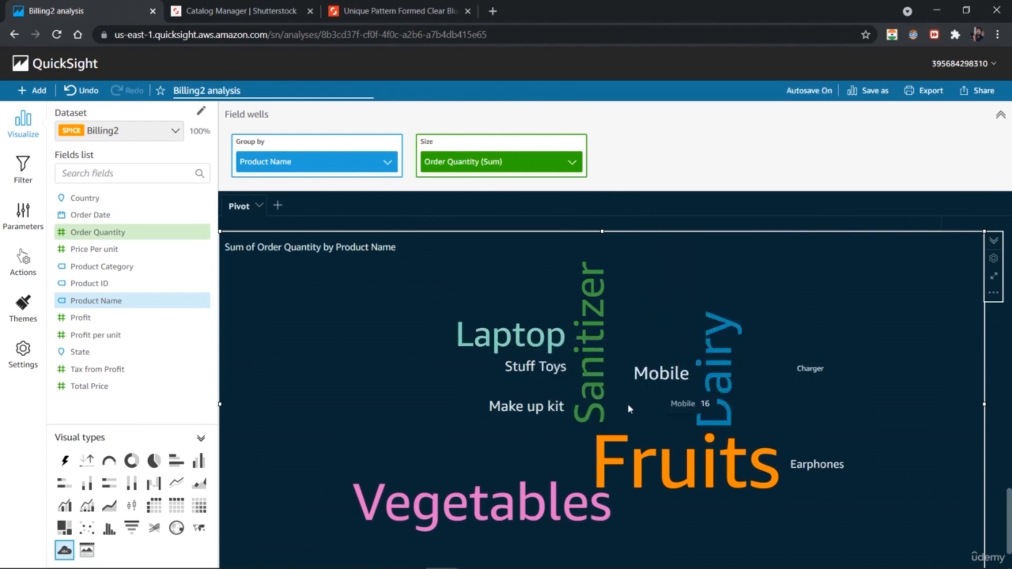
pyautogui.click(665, 376)
pyautogui.moveTo(718, 420)
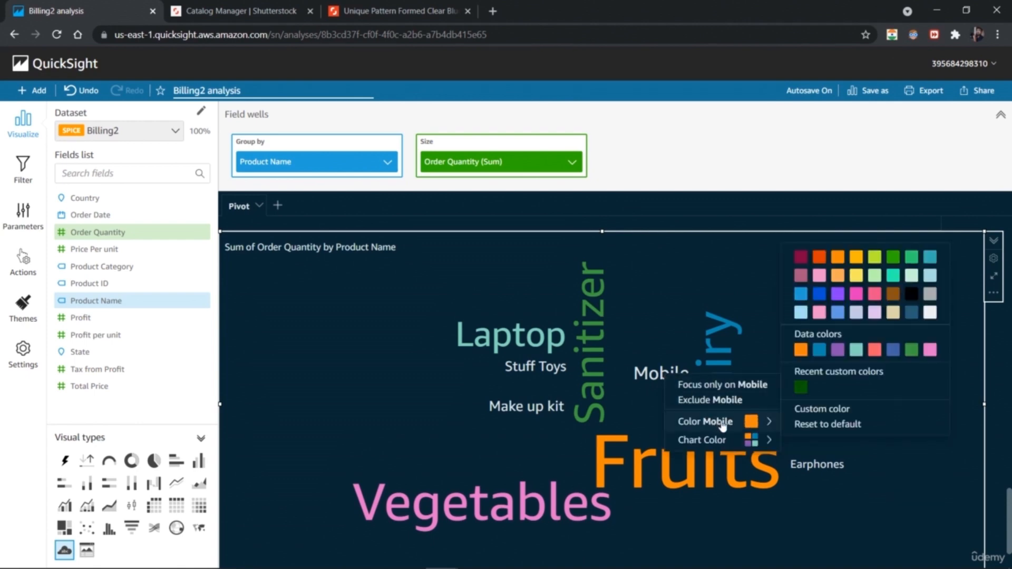
pyautogui.click(820, 317)
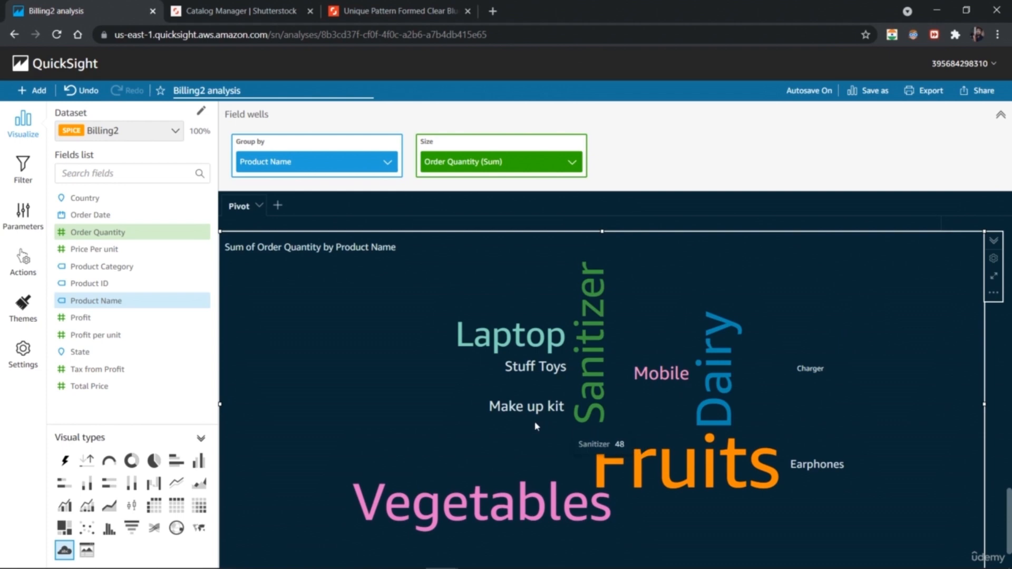
pyautogui.click(520, 415)
pyautogui.moveTo(614, 458)
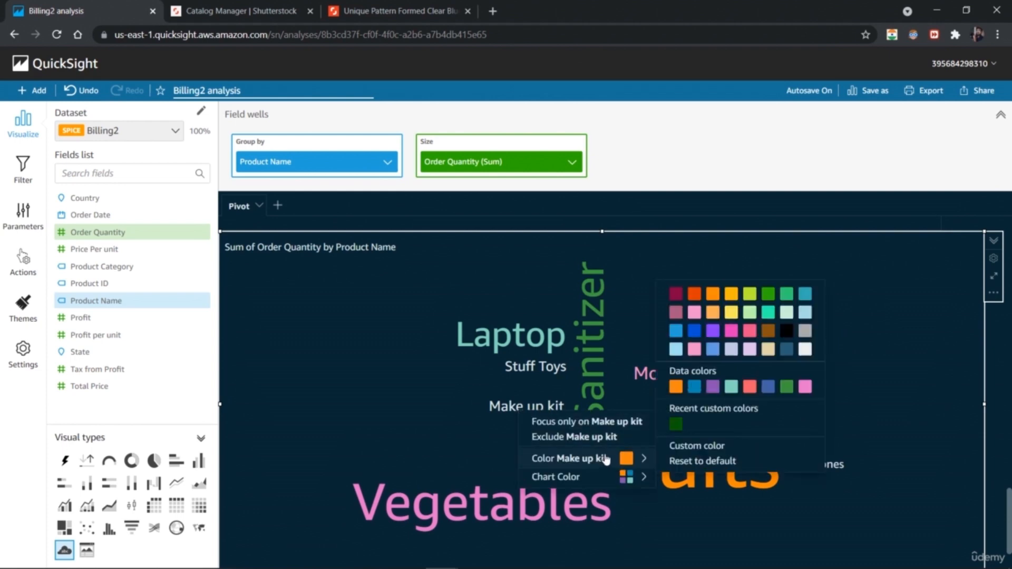
pyautogui.click(677, 333)
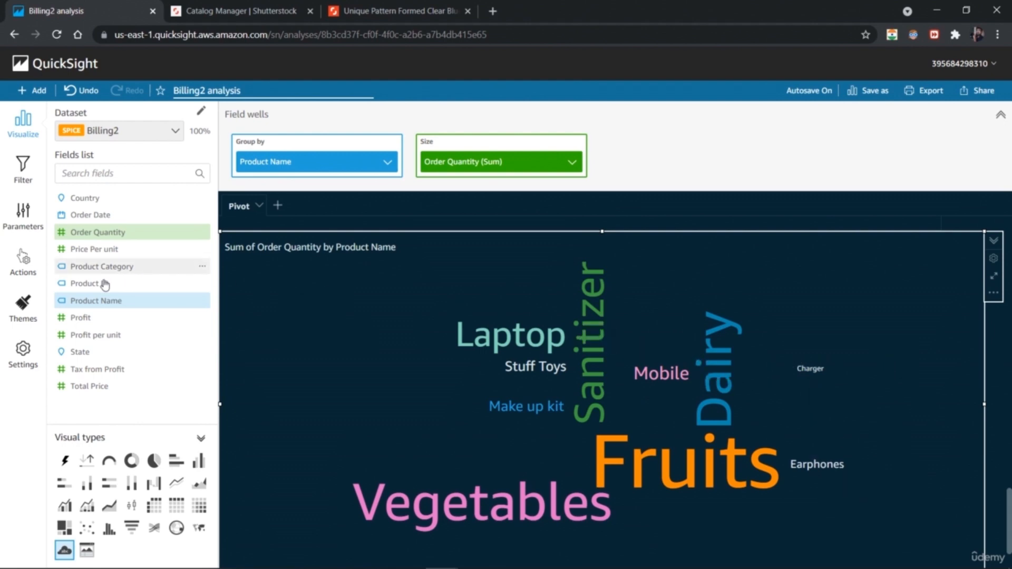
# Replace the word cloud's Order Quantity size measure with Profit
pyautogui.click(572, 162)
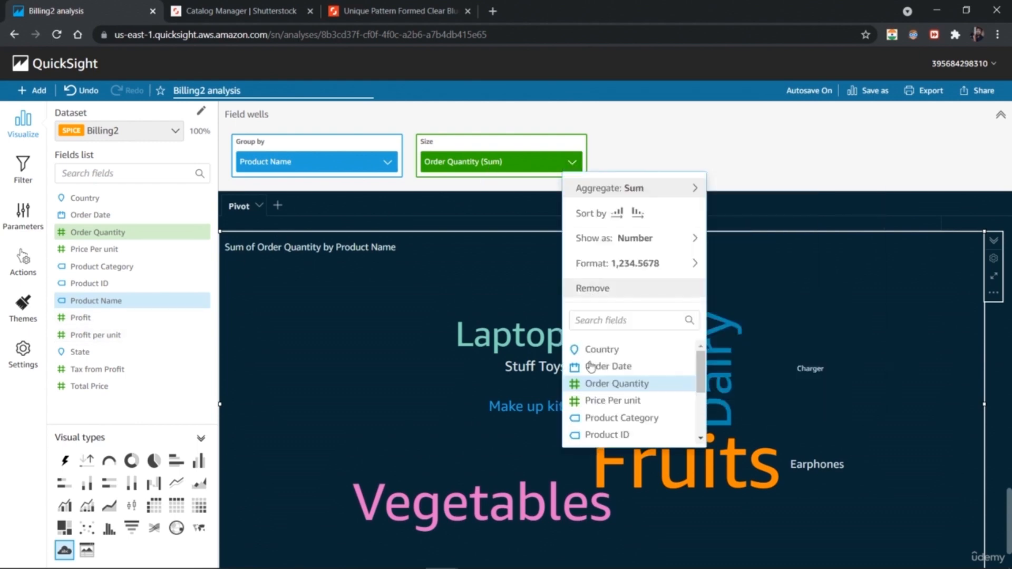
pyautogui.click(628, 298)
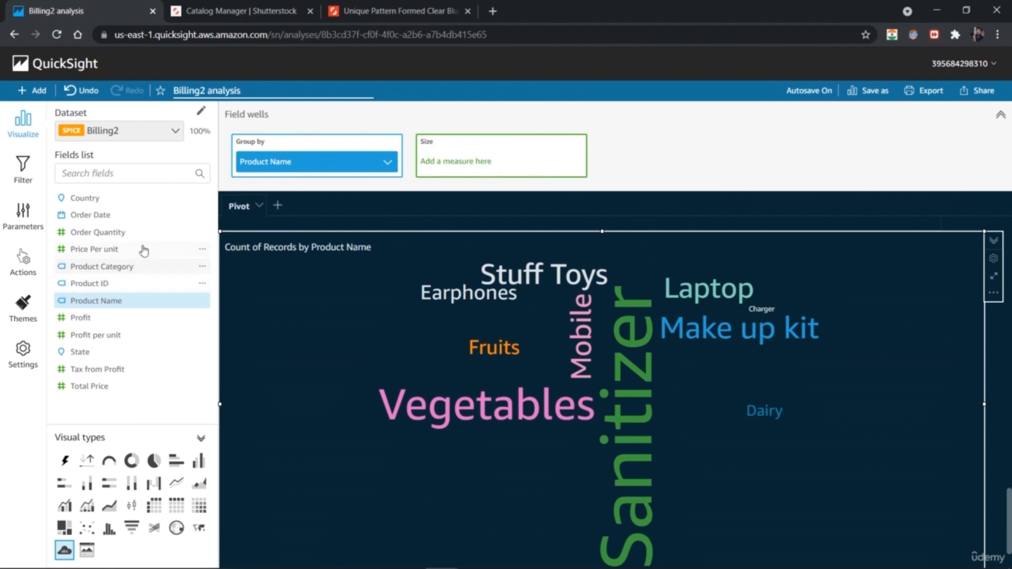
pyautogui.click(127, 321)
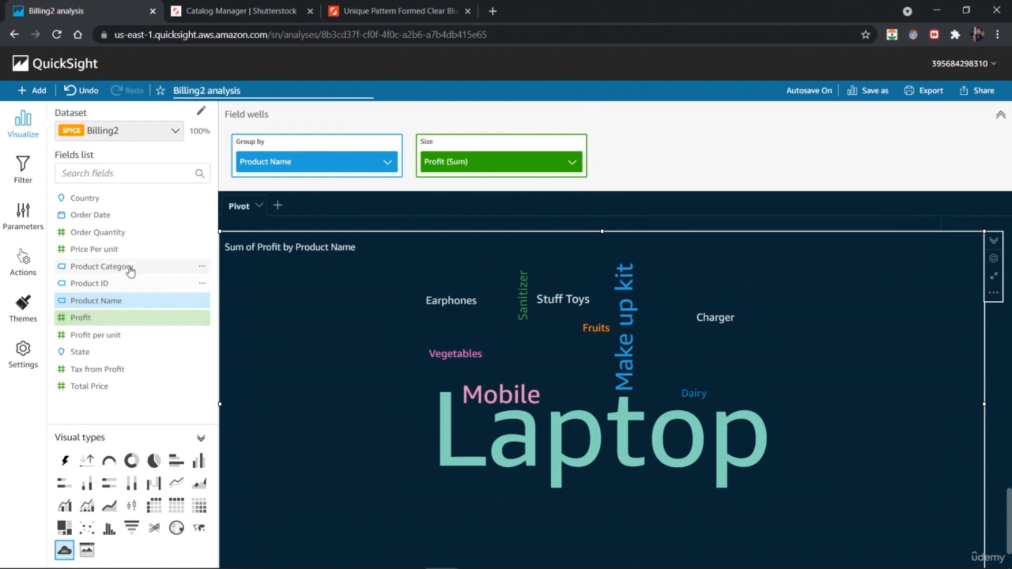
# Try grouping the words by Order Date and by Product Category, and size the category words by Order Quantity
pyautogui.click(158, 216)
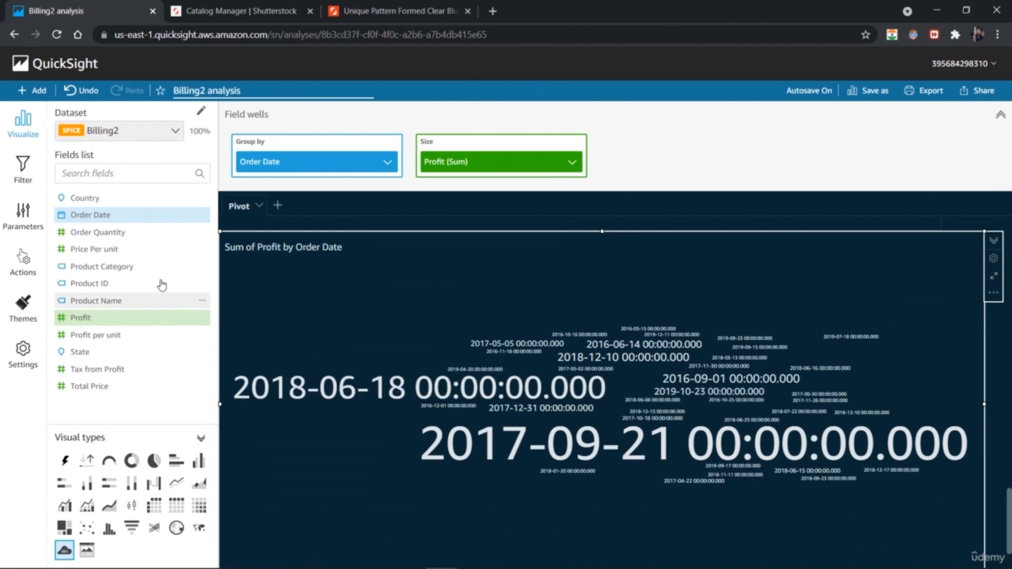
pyautogui.click(144, 272)
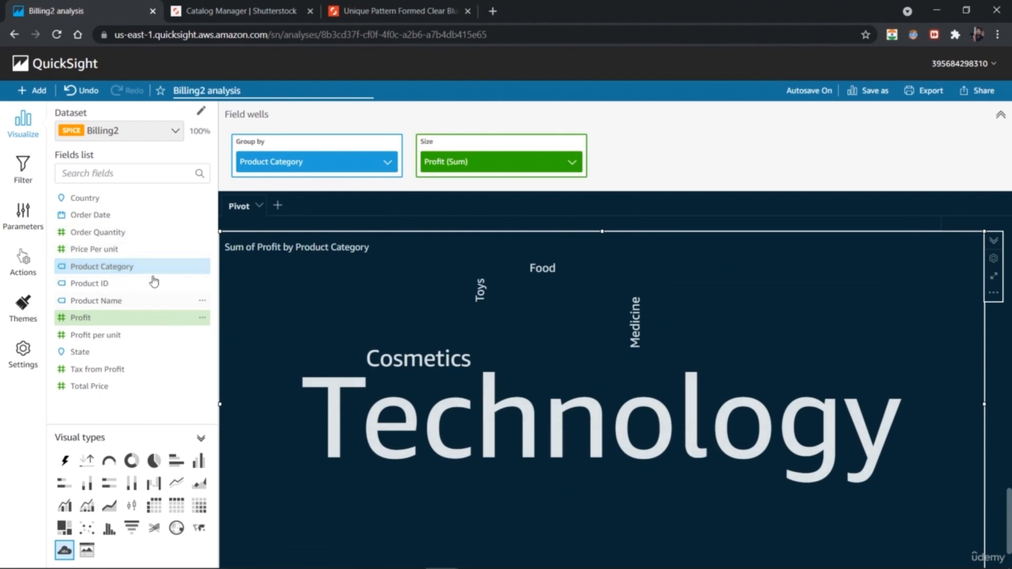
pyautogui.click(143, 234)
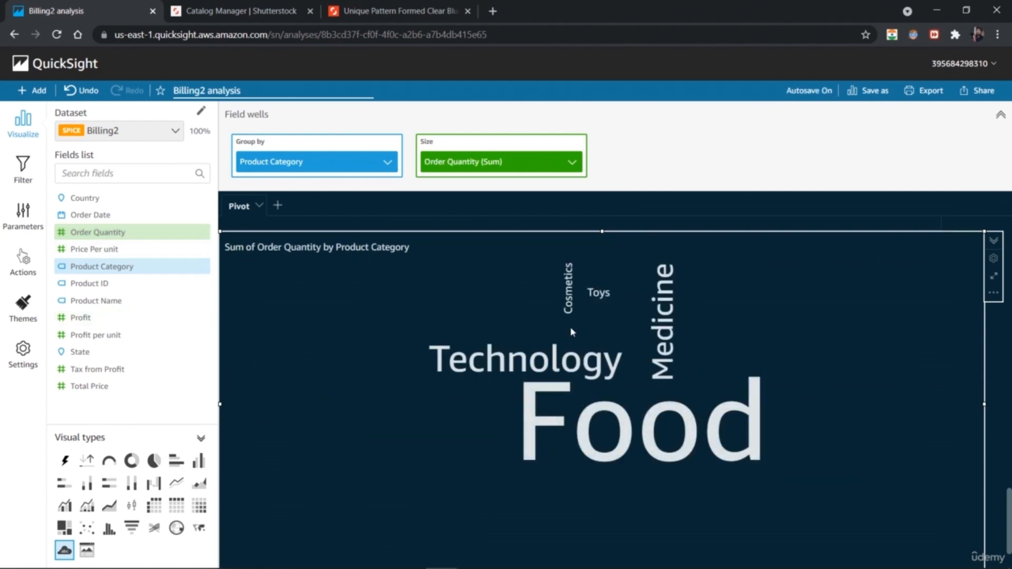
pyautogui.scroll(1, 571, 334)
pyautogui.scroll(-2, 571, 336)
pyautogui.scroll(1, 570, 334)
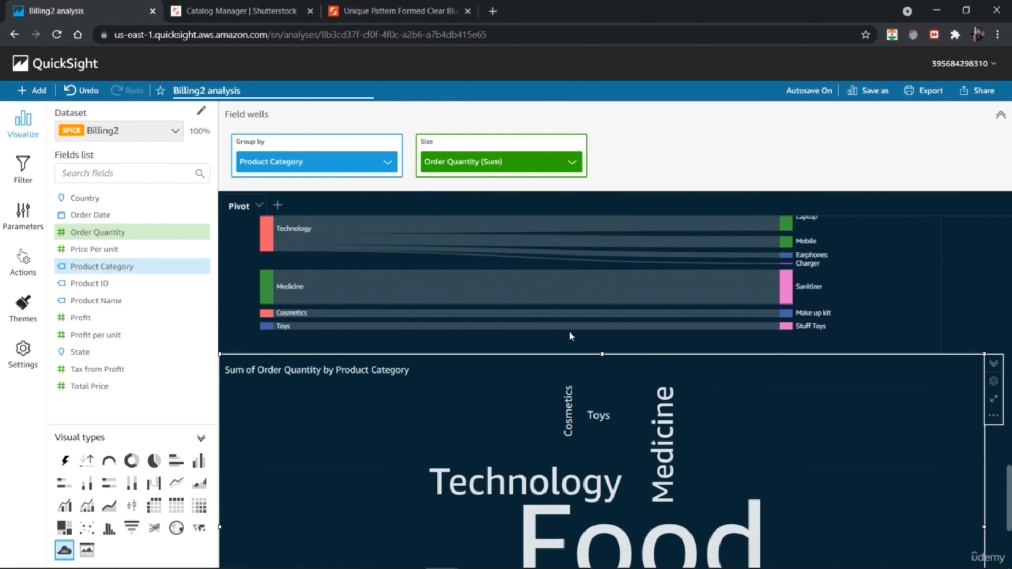
pyautogui.scroll(-1, 571, 334)
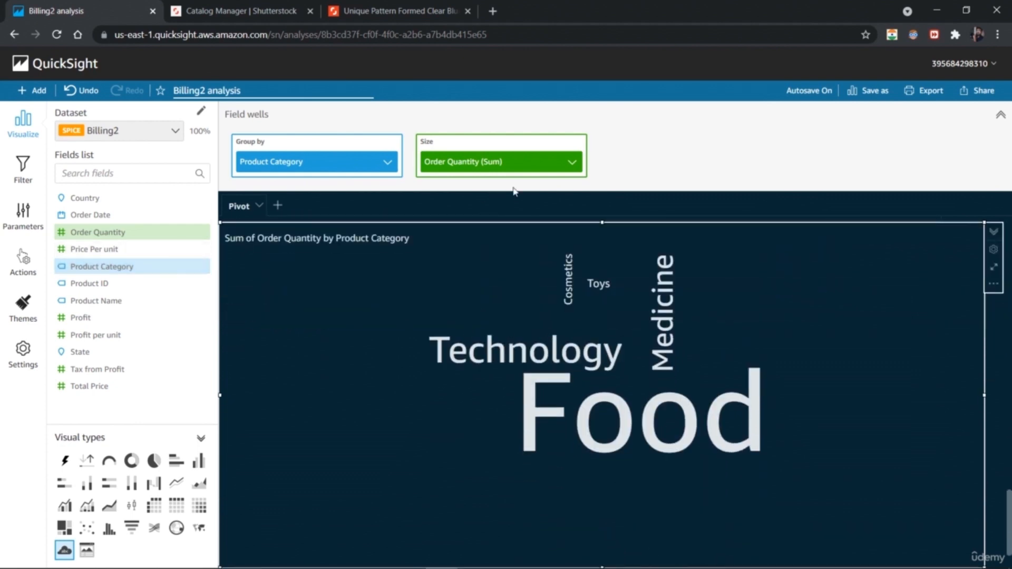
# Remove the Order Quantity size measure and group the word cloud by Product Name
pyautogui.click(578, 165)
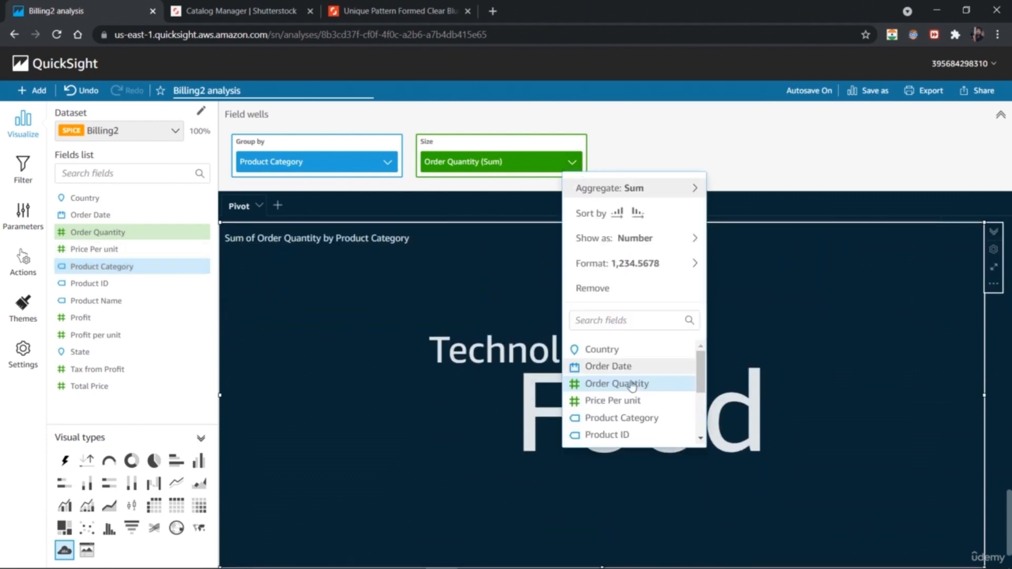
pyautogui.click(639, 290)
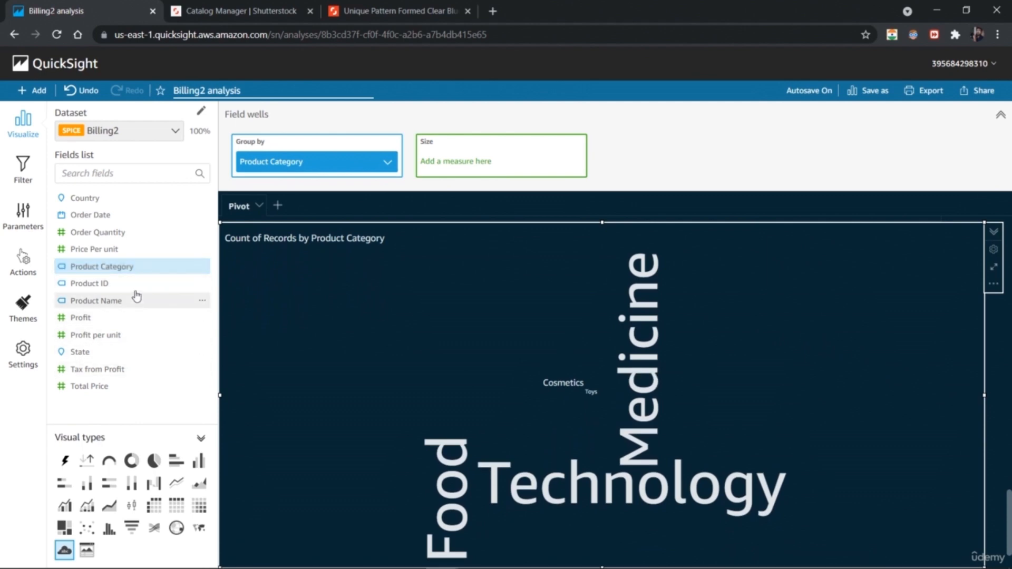
pyautogui.click(132, 304)
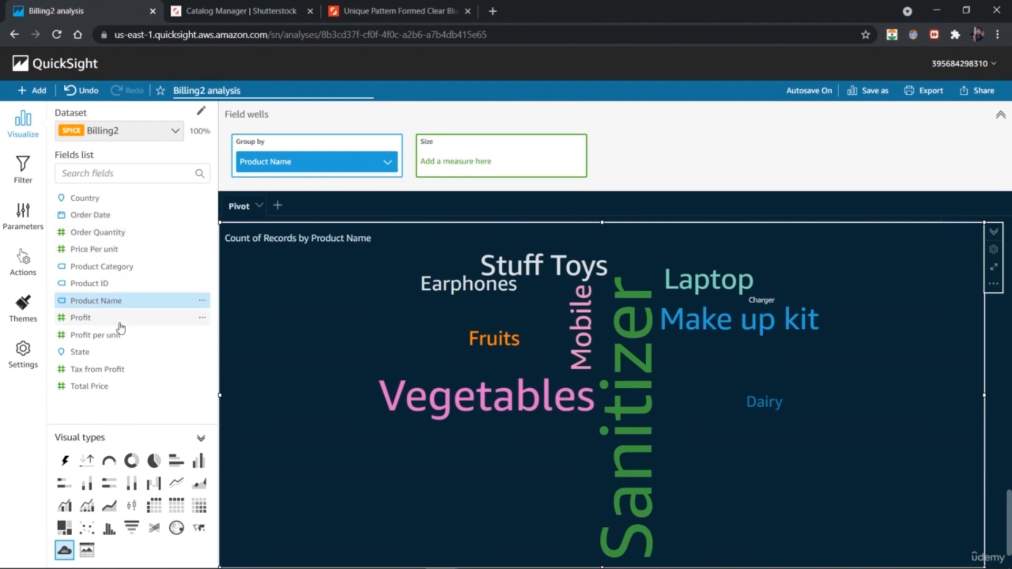
# Group the word cloud by State and size the words by Profit after trying Order Quantity
pyautogui.click(115, 356)
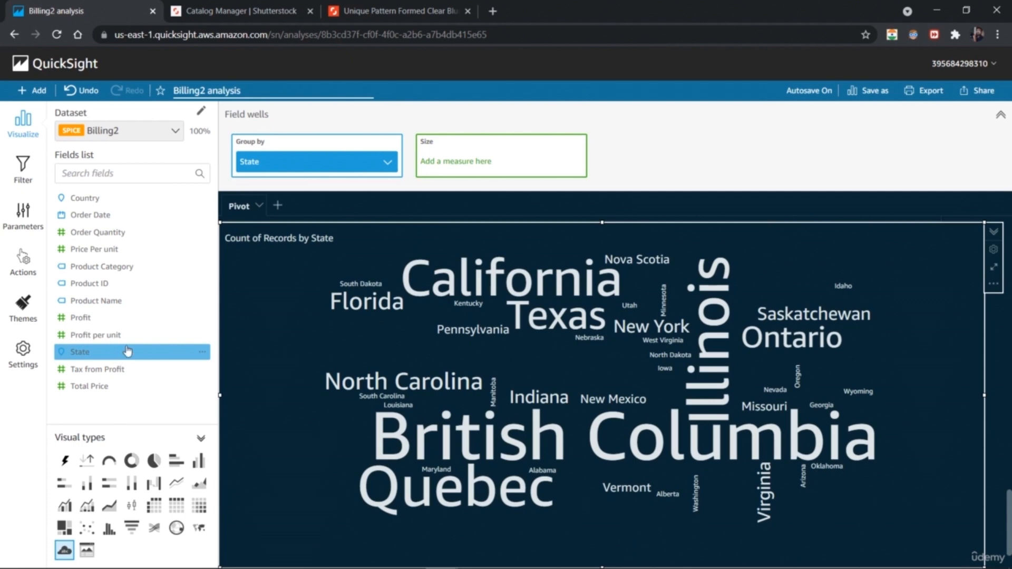
pyautogui.click(132, 240)
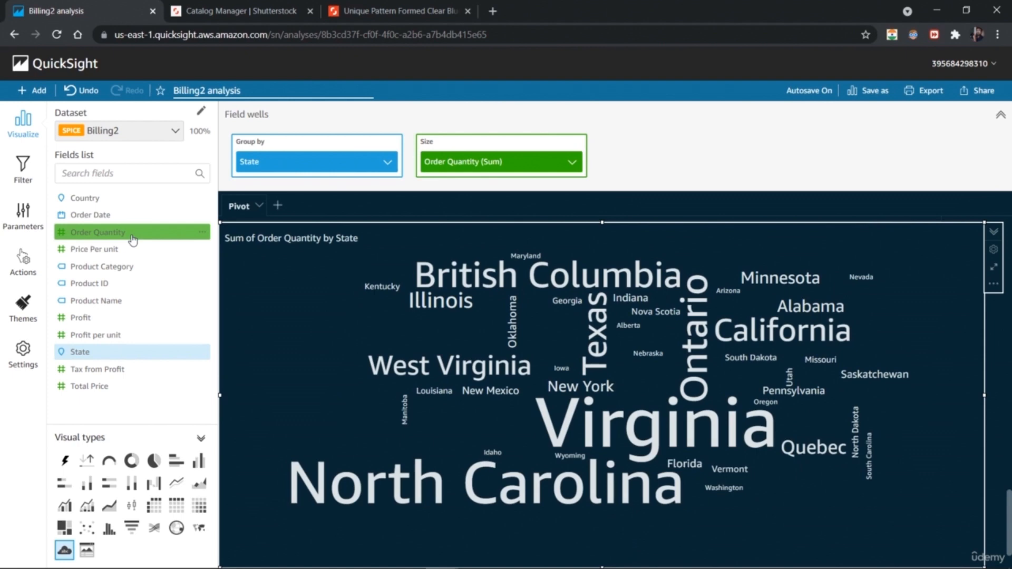
pyautogui.click(124, 317)
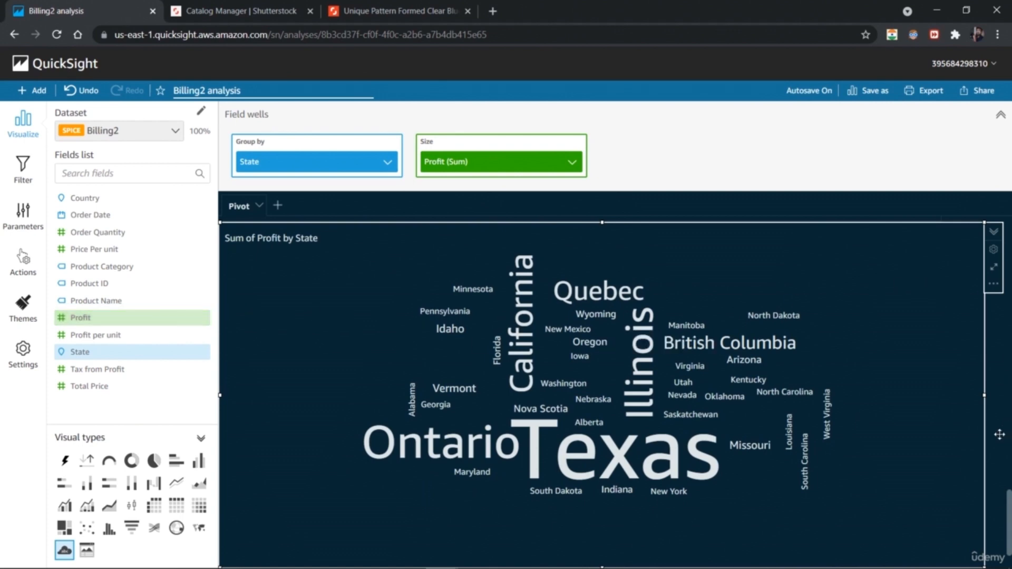
# Color the word Texas orange-red and the word Ontario bright blue in the word cloud
pyautogui.click(670, 470)
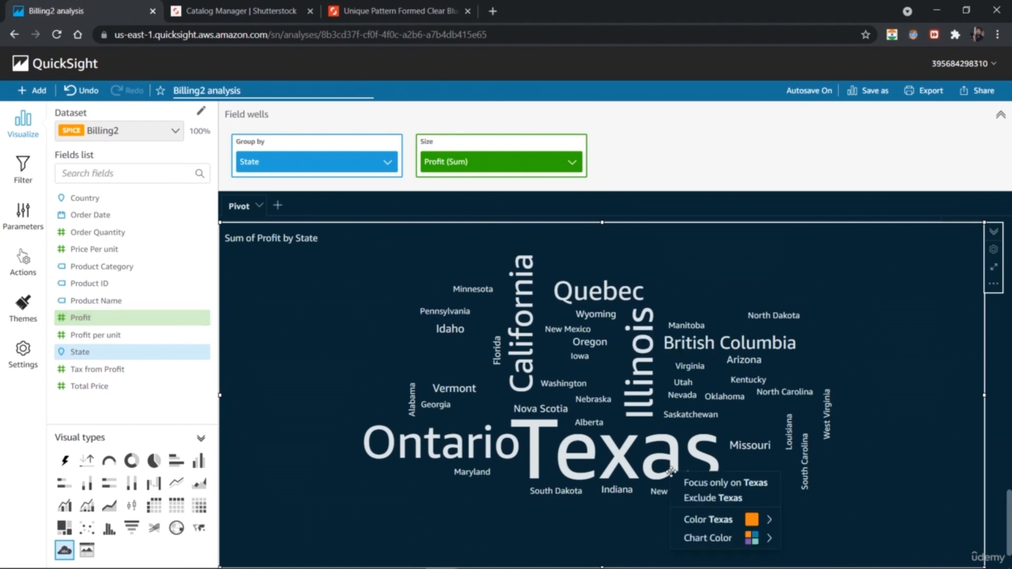
pyautogui.click(761, 520)
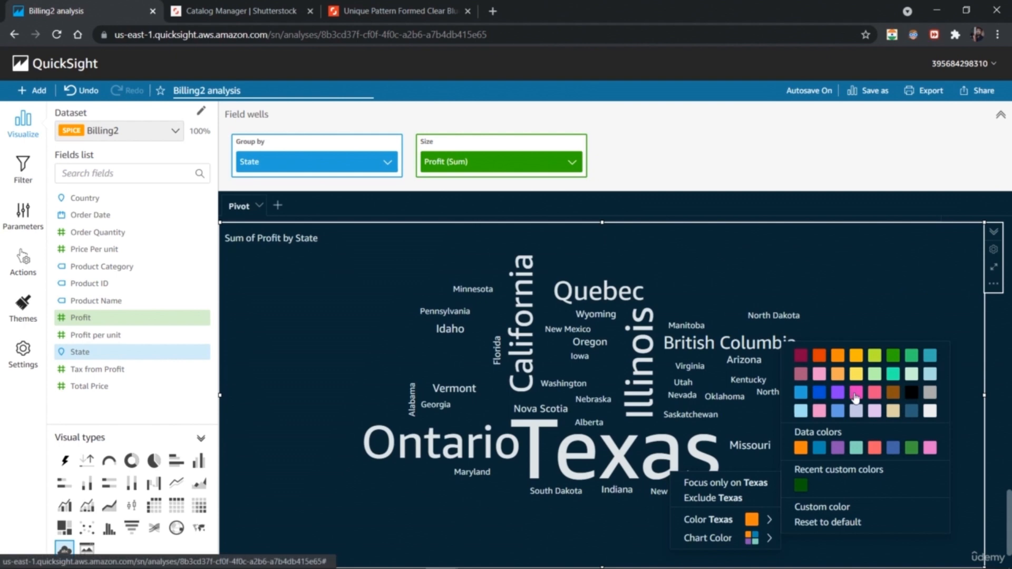
pyautogui.click(819, 356)
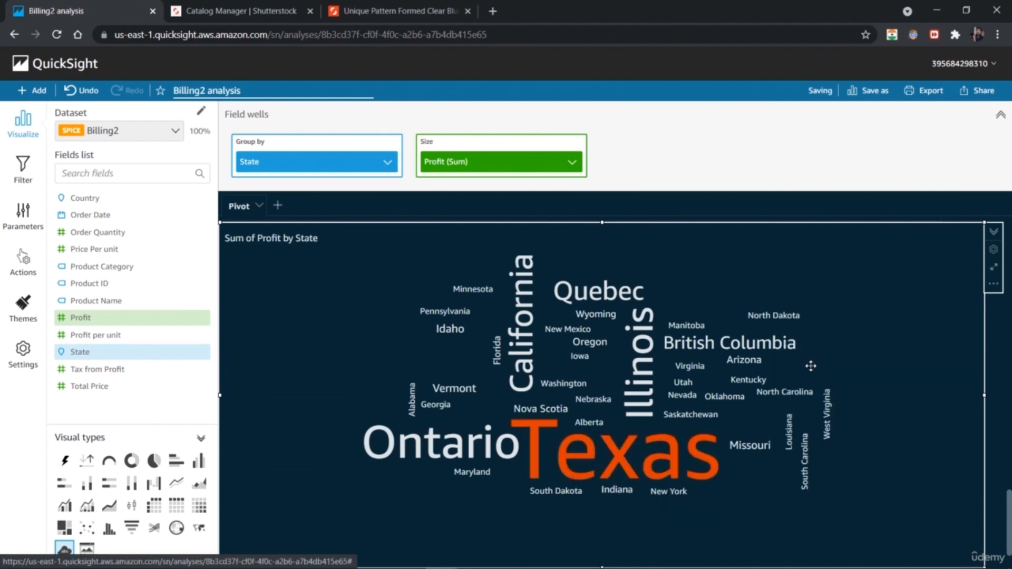
pyautogui.click(498, 454)
pyautogui.click(595, 497)
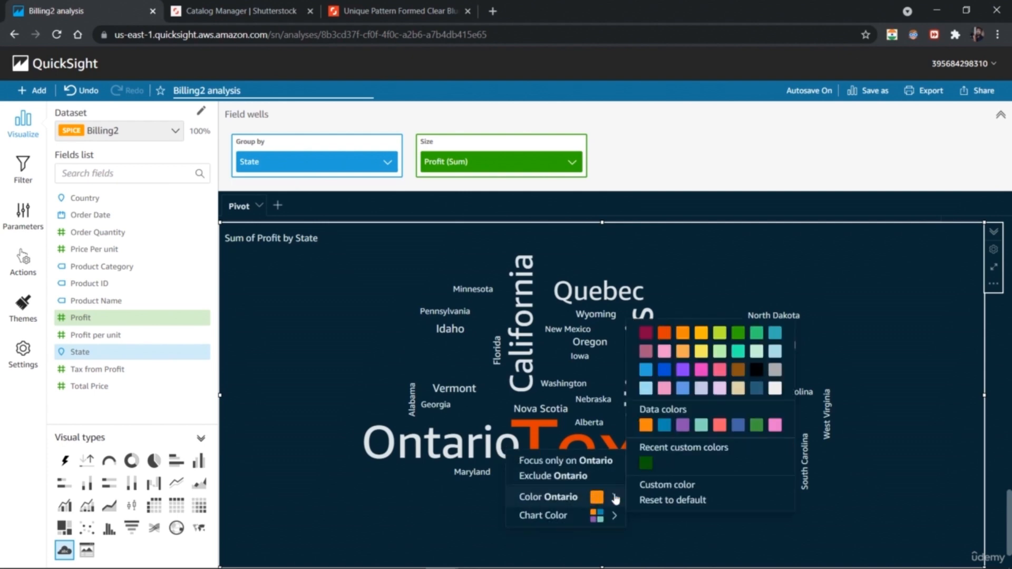
pyautogui.click(645, 369)
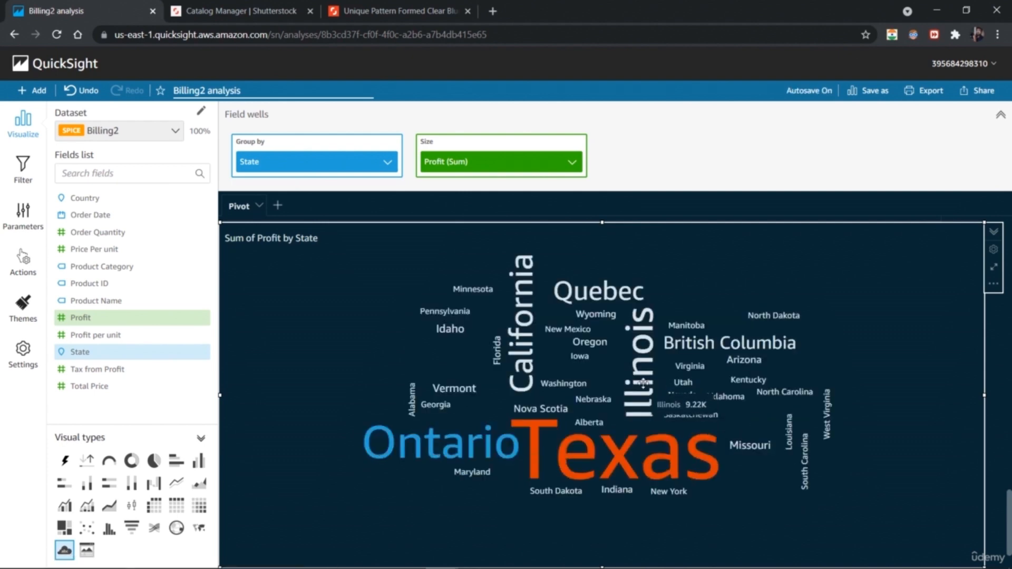
# Color the word Illinois green and the word California beige in the word cloud
pyautogui.click(642, 383)
pyautogui.moveTo(735, 431)
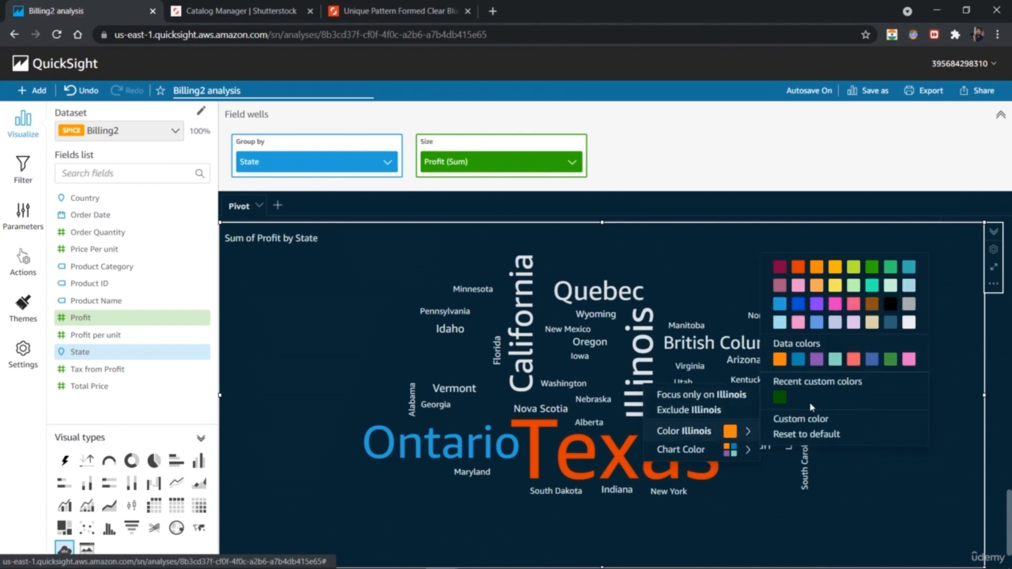
pyautogui.click(873, 268)
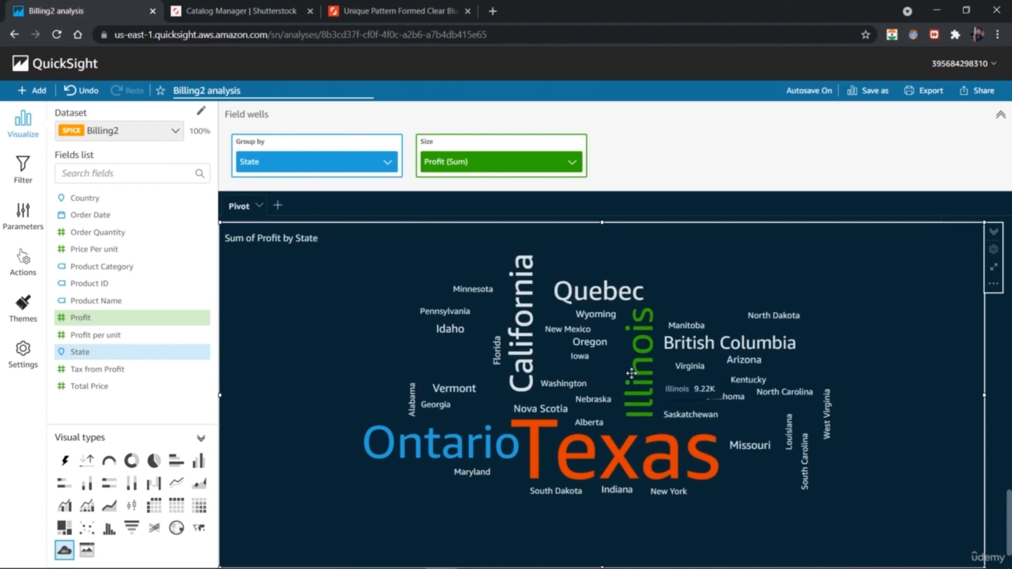
pyautogui.click(533, 363)
pyautogui.moveTo(606, 406)
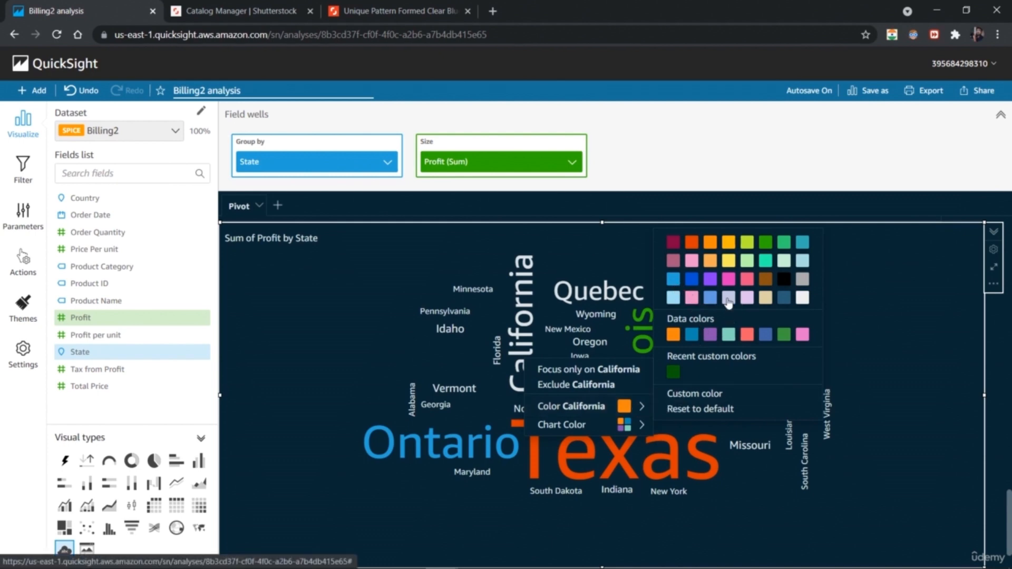
pyautogui.click(765, 298)
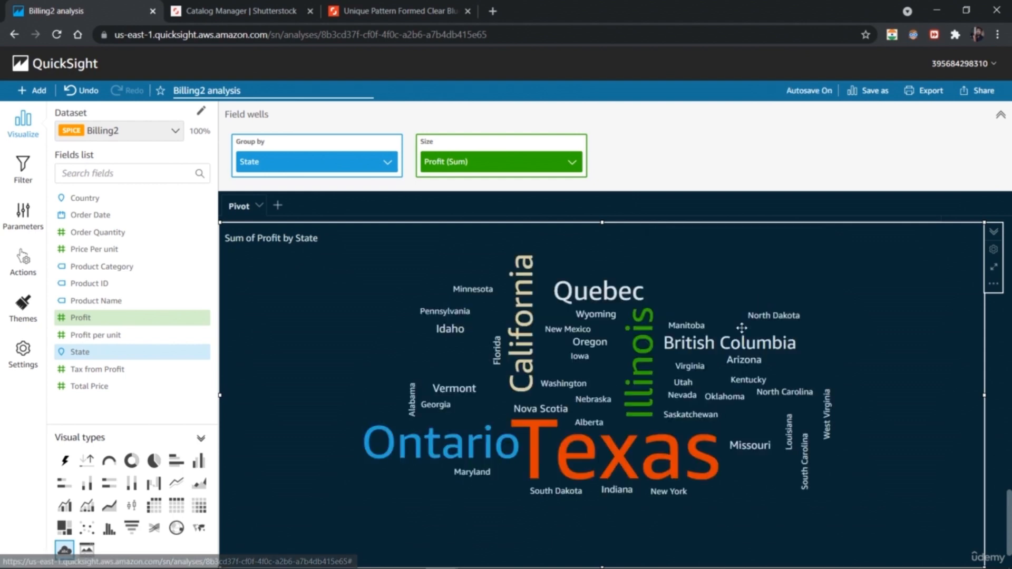
# Color the words British Columbia light teal in the word cloud
pyautogui.moveTo(761, 348)
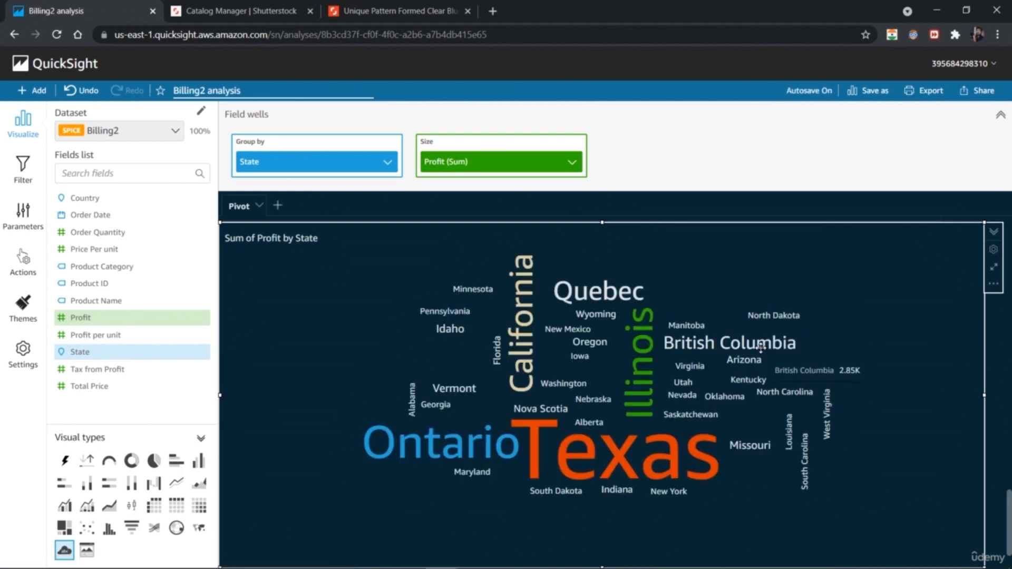
pyautogui.click(760, 347)
pyautogui.moveTo(845, 398)
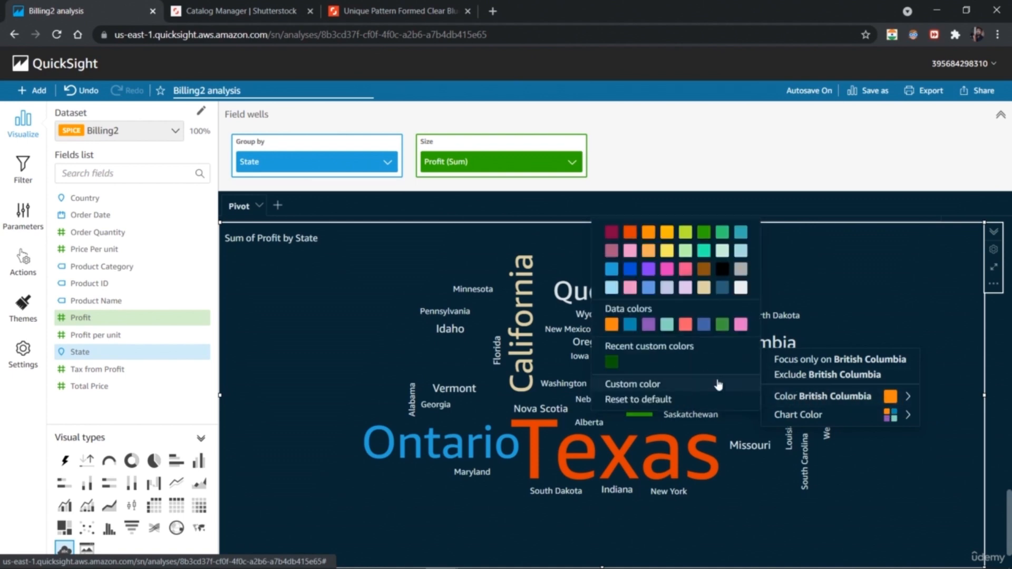
pyautogui.click(667, 325)
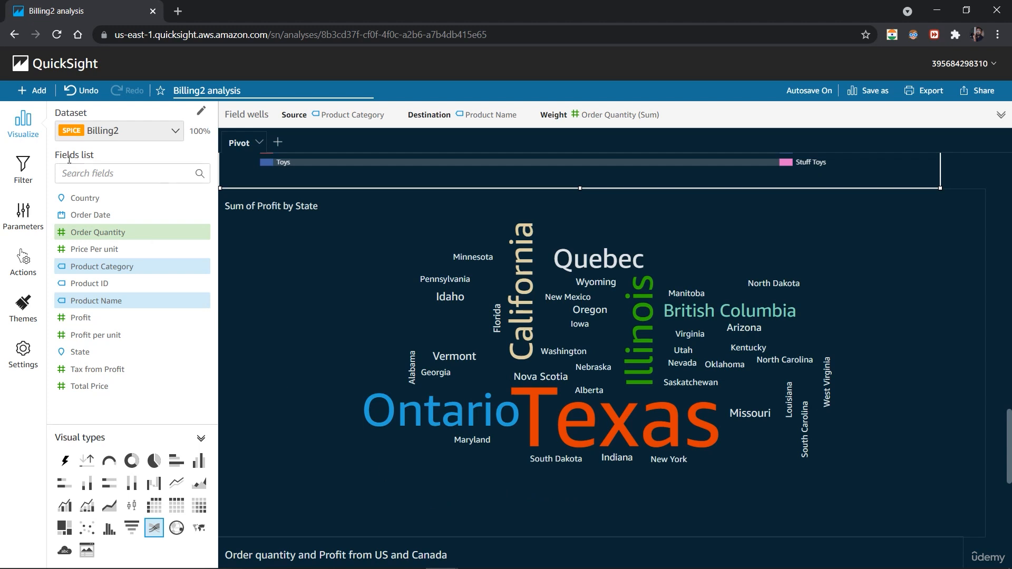
# Add a new visual to the Pivot sheet and enlarge it in both width and height
pyautogui.click(20, 92)
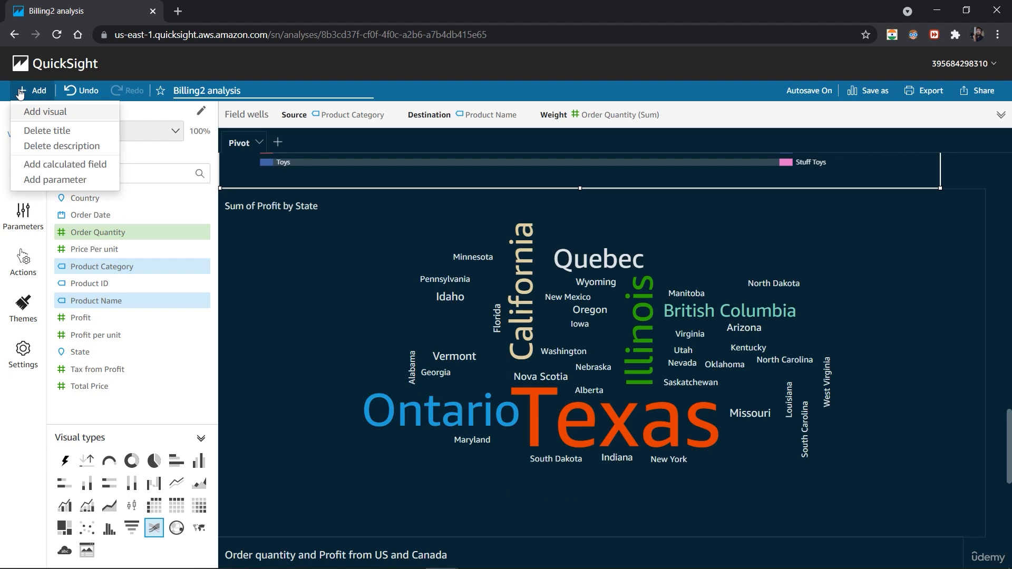
pyautogui.click(34, 112)
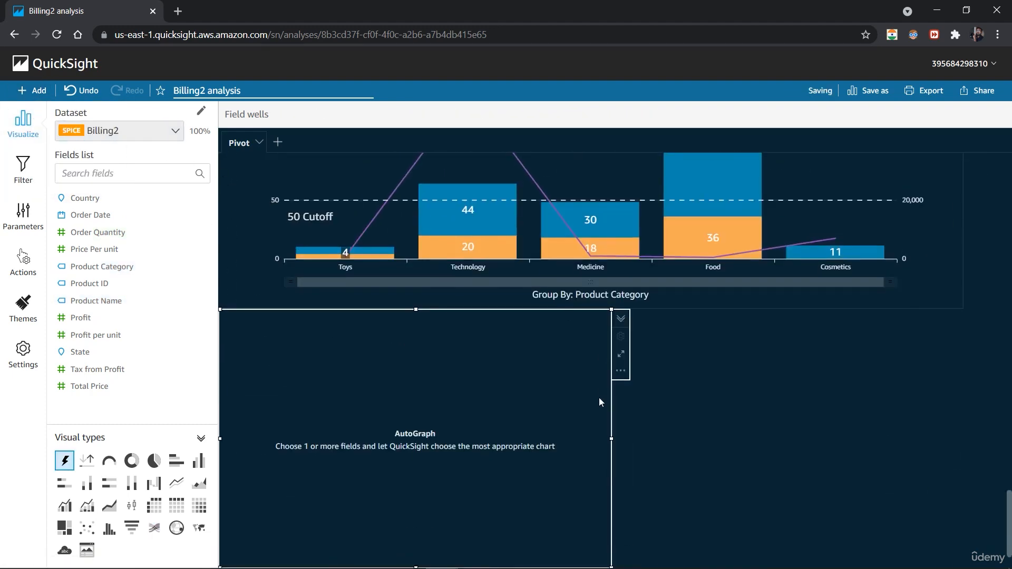
pyautogui.moveTo(611, 440); pyautogui.dragTo(761, 454)
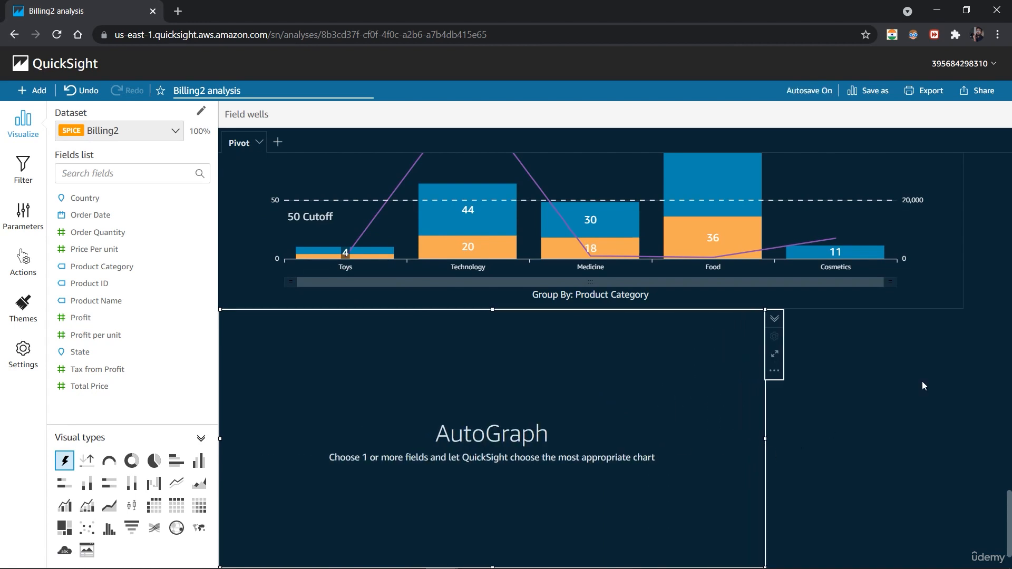
pyautogui.scroll(-1, 1009, 536)
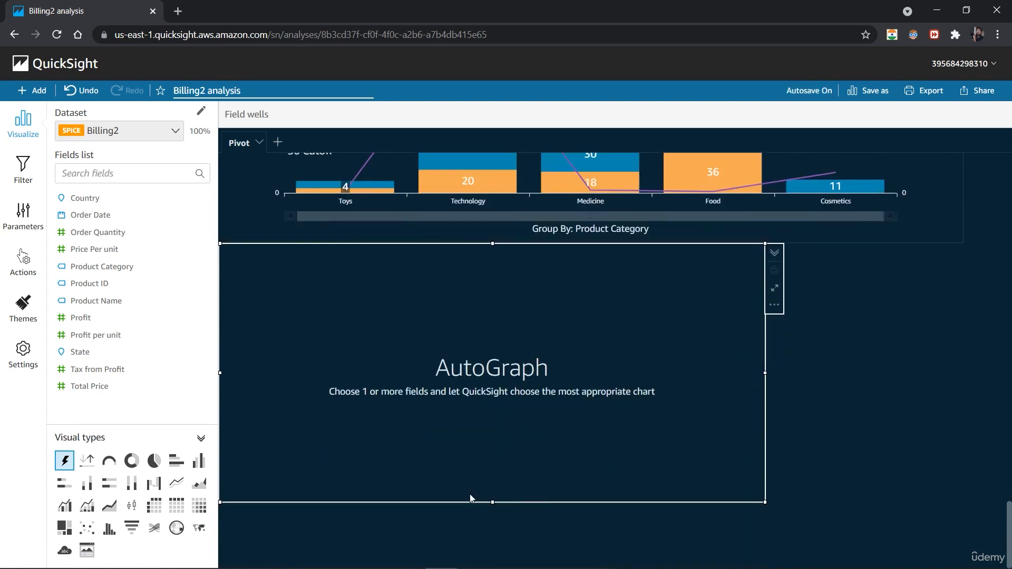
pyautogui.moveTo(495, 503); pyautogui.dragTo(495, 567)
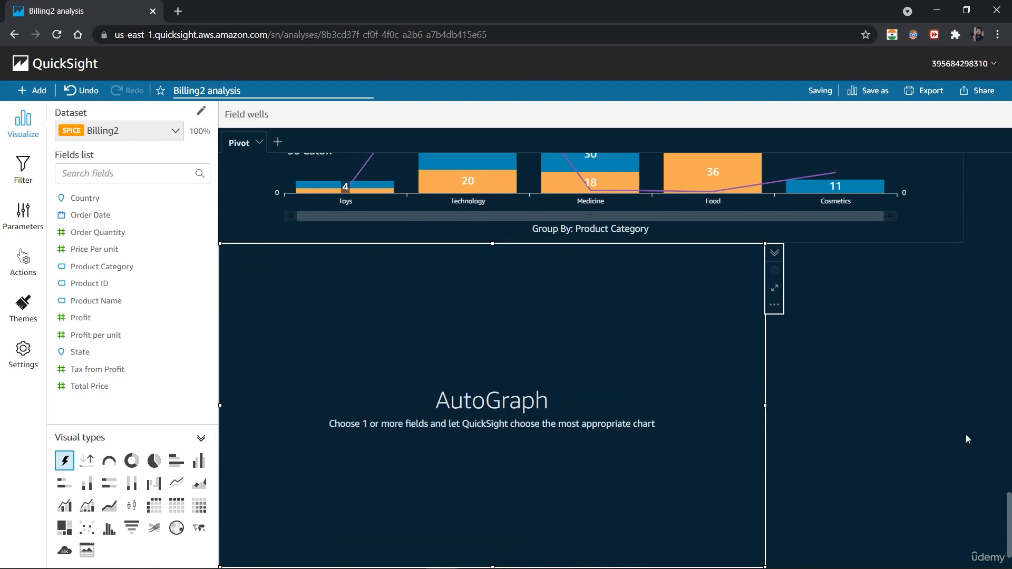
pyautogui.scroll(-1, 1009, 529)
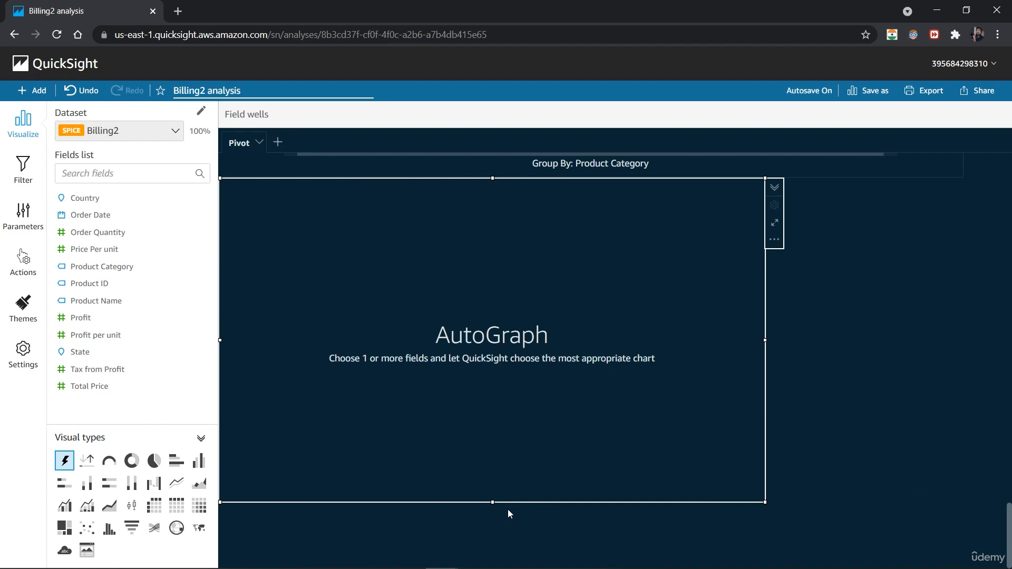
pyautogui.moveTo(490, 501); pyautogui.dragTo(489, 545)
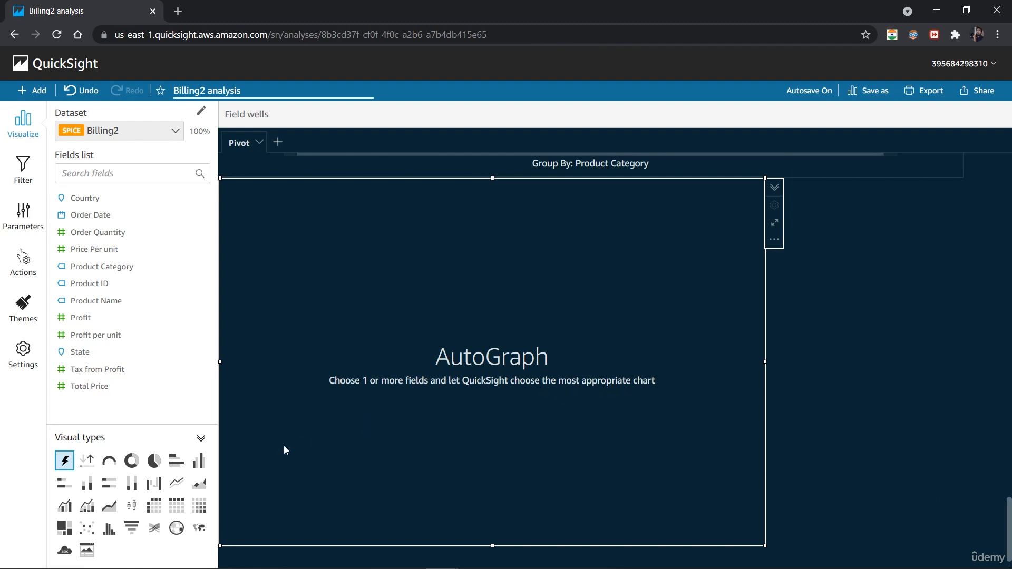
# Make the new visual a funnel chart grouped by State with Order Quantity as its value
pyautogui.click(131, 527)
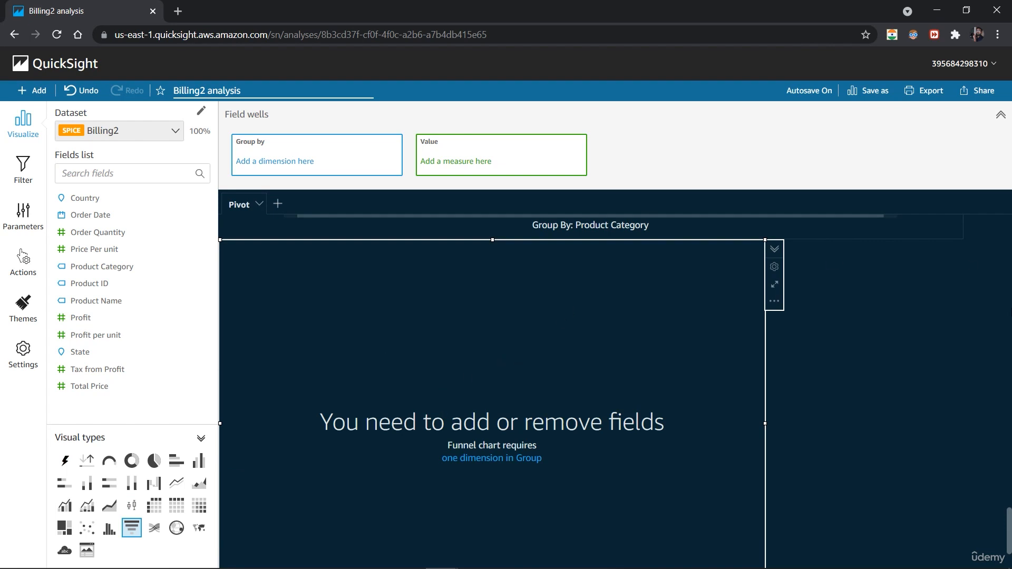
pyautogui.moveTo(1011, 532); pyautogui.dragTo(1011, 537)
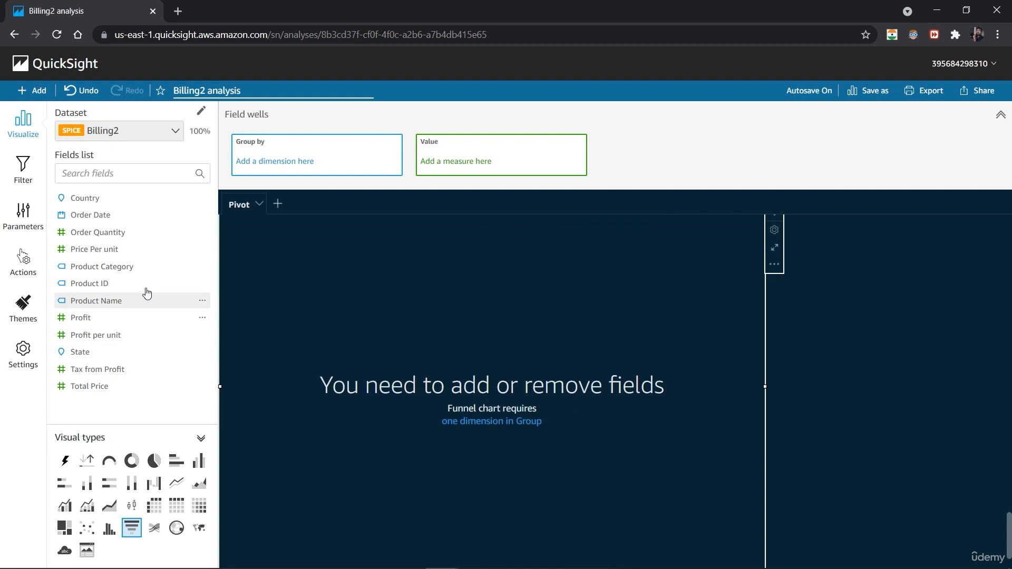
pyautogui.click(127, 353)
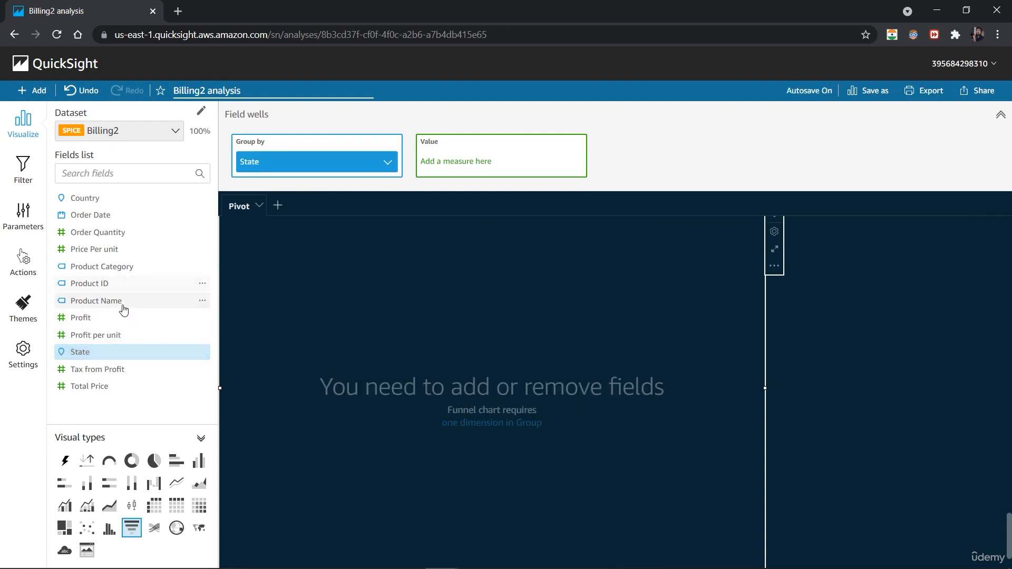
pyautogui.click(131, 239)
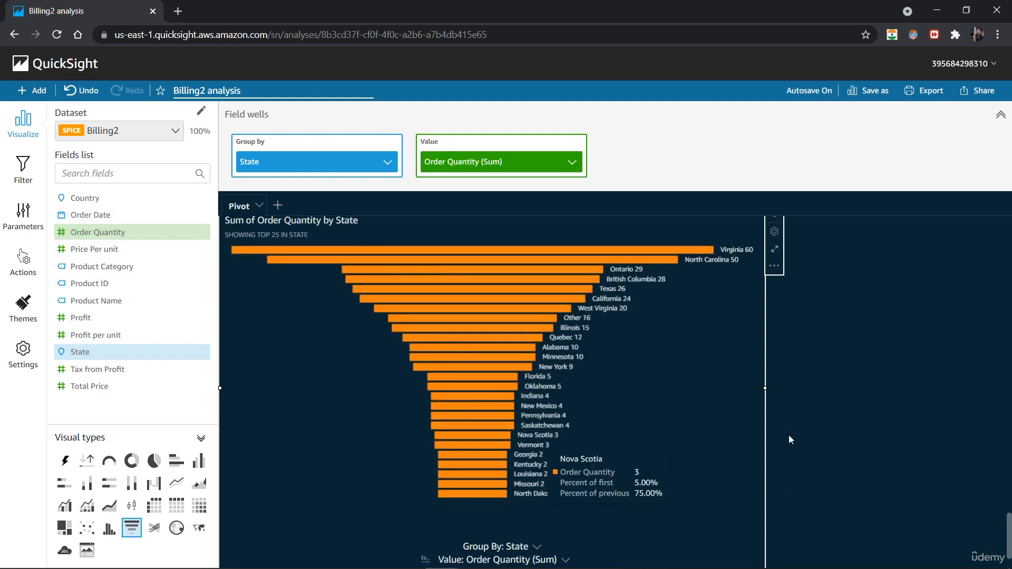
# Widen the funnel chart and add Country below State as a second group-by level, switching to the Country view
pyautogui.moveTo(764, 390); pyautogui.dragTo(831, 388)
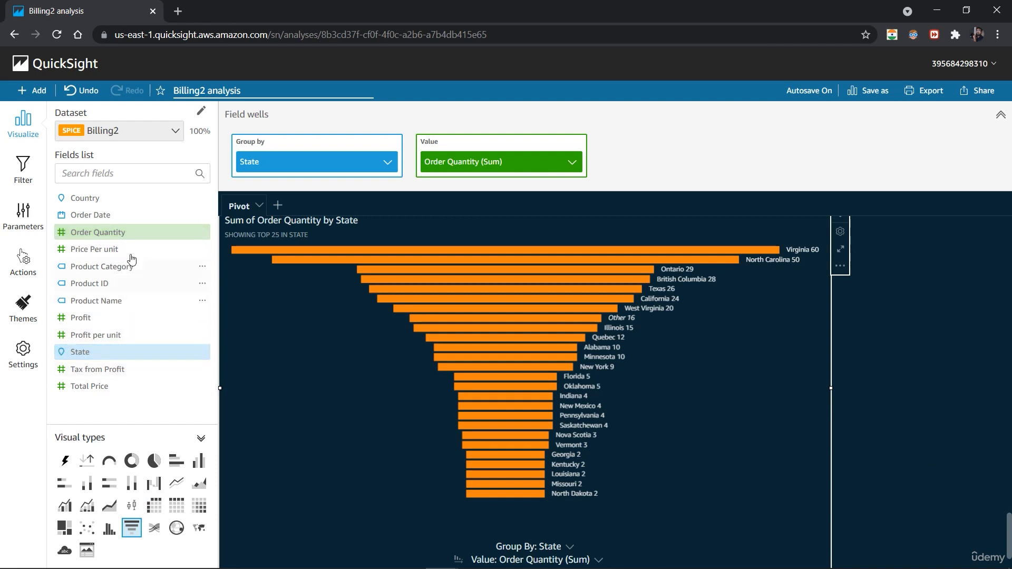
pyautogui.moveTo(127, 199); pyautogui.dragTo(258, 182)
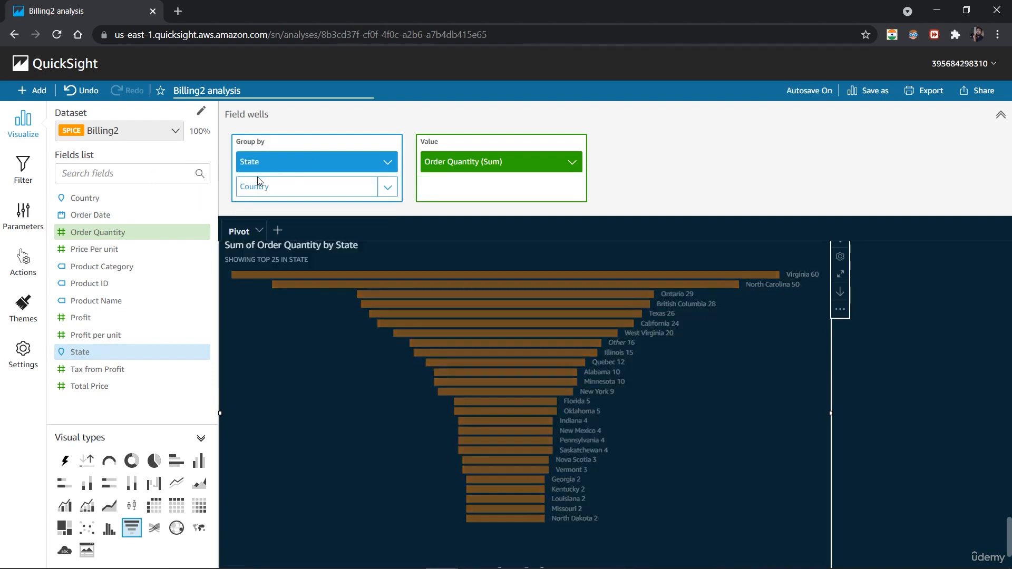
pyautogui.click(386, 188)
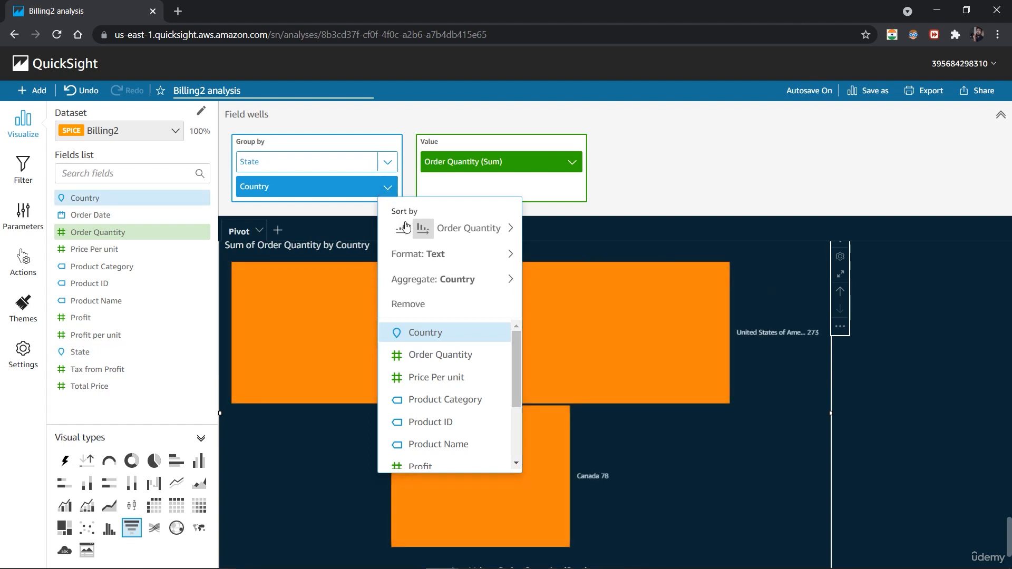
# Return the funnel to State, try sorting it by Order Quantity ascending, and restore the descending sort
pyautogui.click(387, 164)
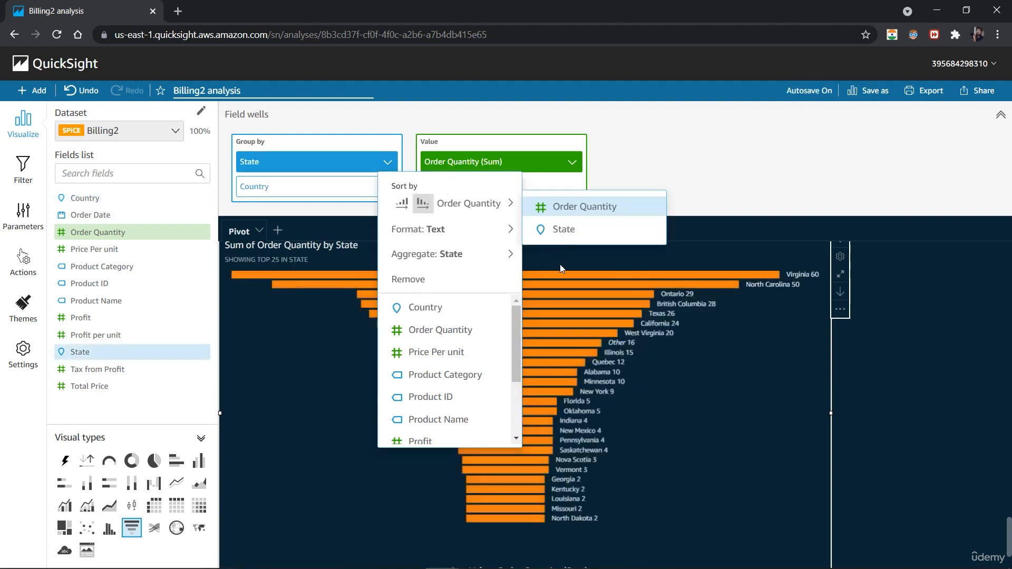
pyautogui.moveTo(425, 226)
pyautogui.moveTo(415, 204)
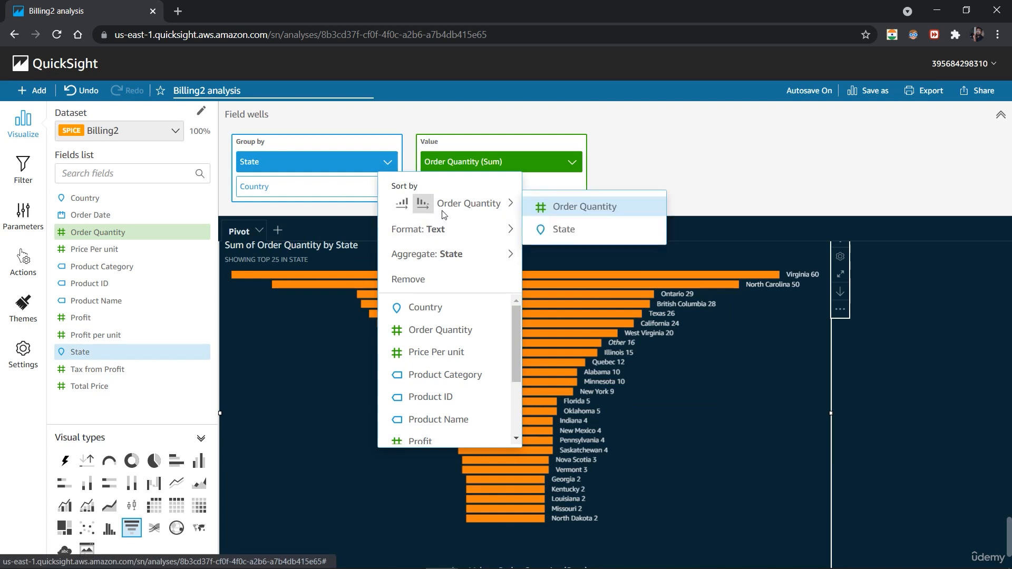
pyautogui.click(419, 208)
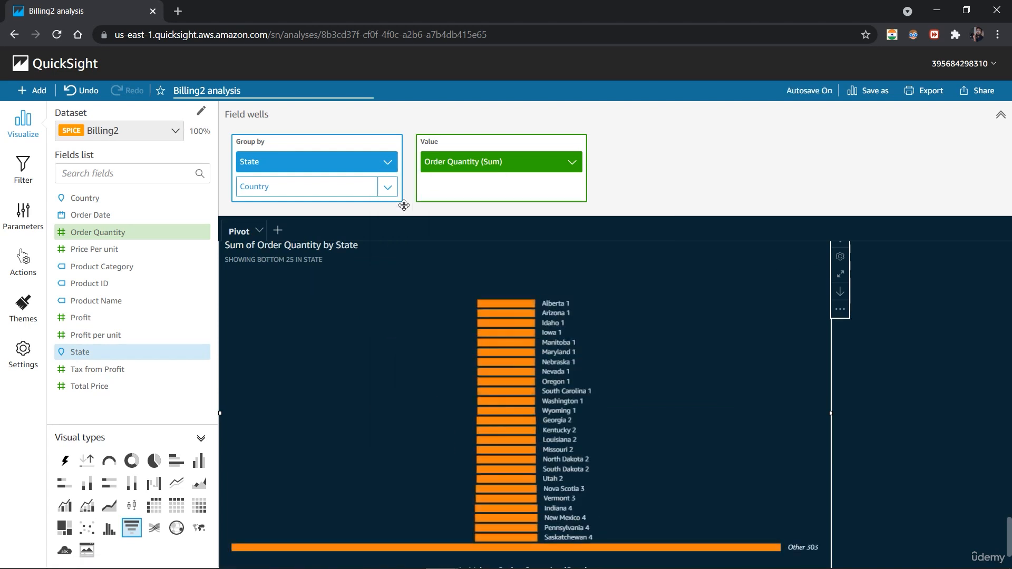
pyautogui.scroll(2, 759, 415)
pyautogui.scroll(-3, 760, 415)
pyautogui.scroll(1, 729, 416)
pyautogui.scroll(-1, 729, 420)
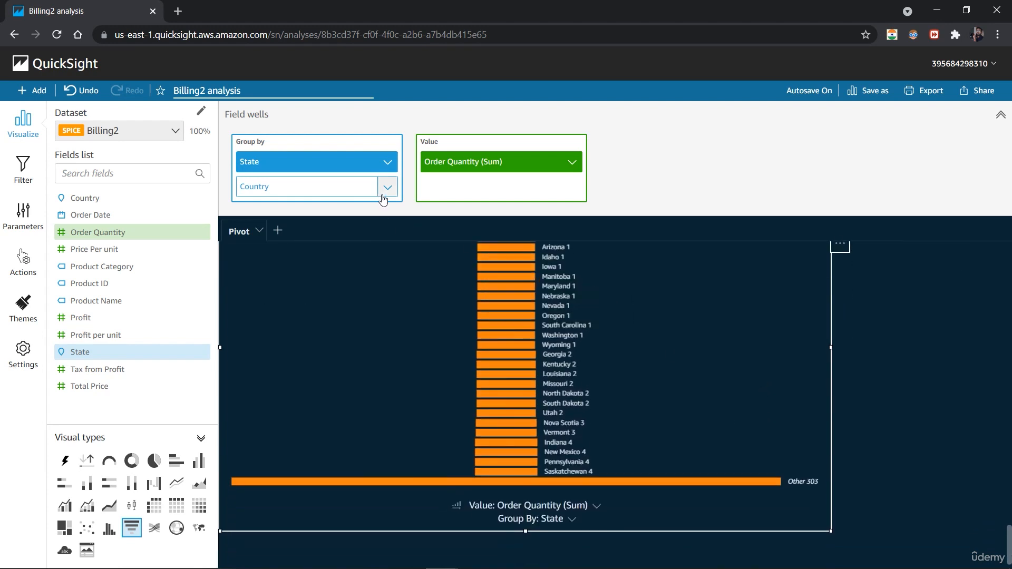
pyautogui.click(388, 162)
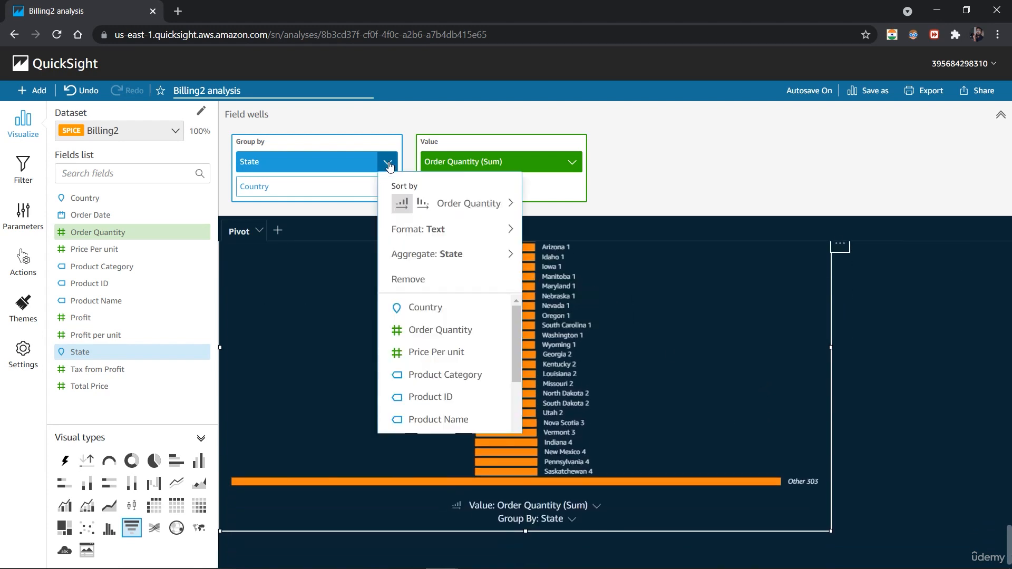
pyautogui.click(423, 205)
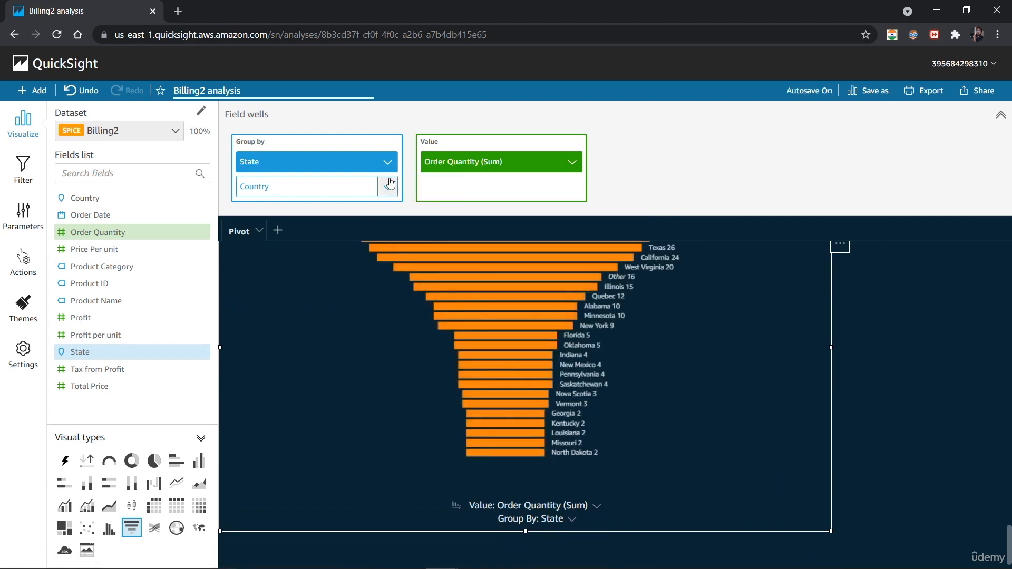
# Switch the funnel chart to its Country level and back to State, and remove Country from the group-by fields
pyautogui.scroll(4, 553, 353)
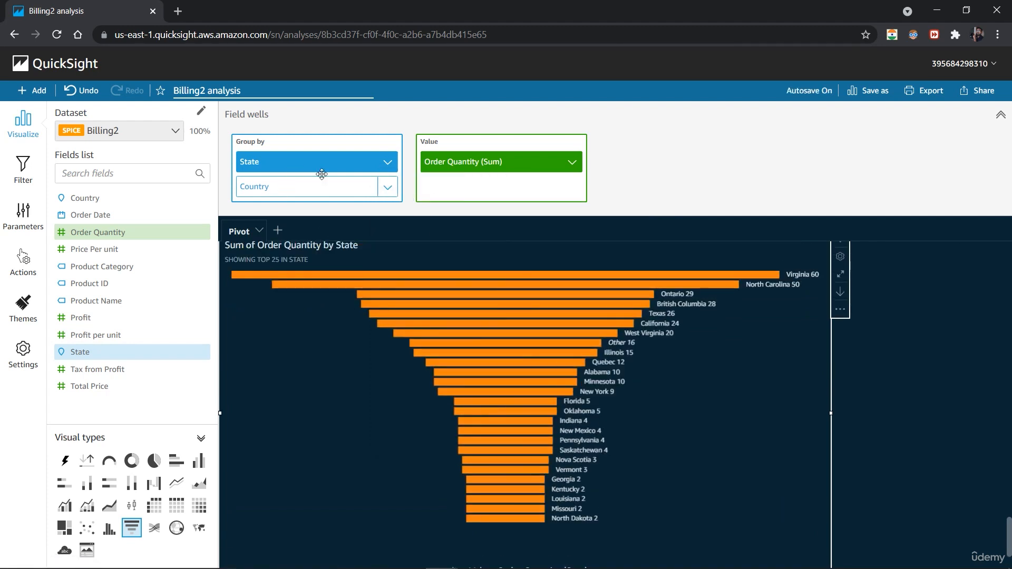
pyautogui.click(388, 188)
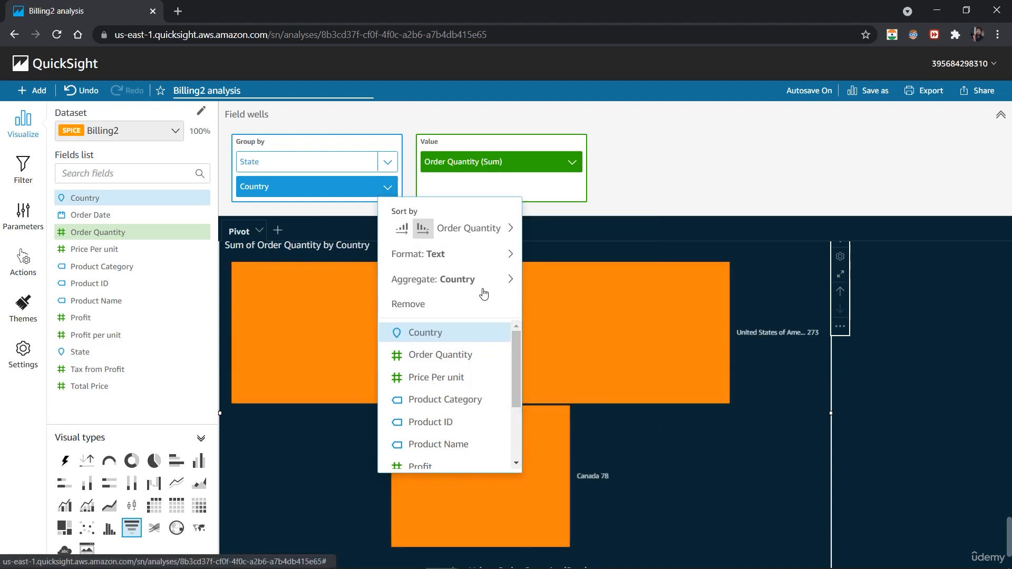
pyautogui.moveTo(484, 291)
pyautogui.moveTo(465, 262)
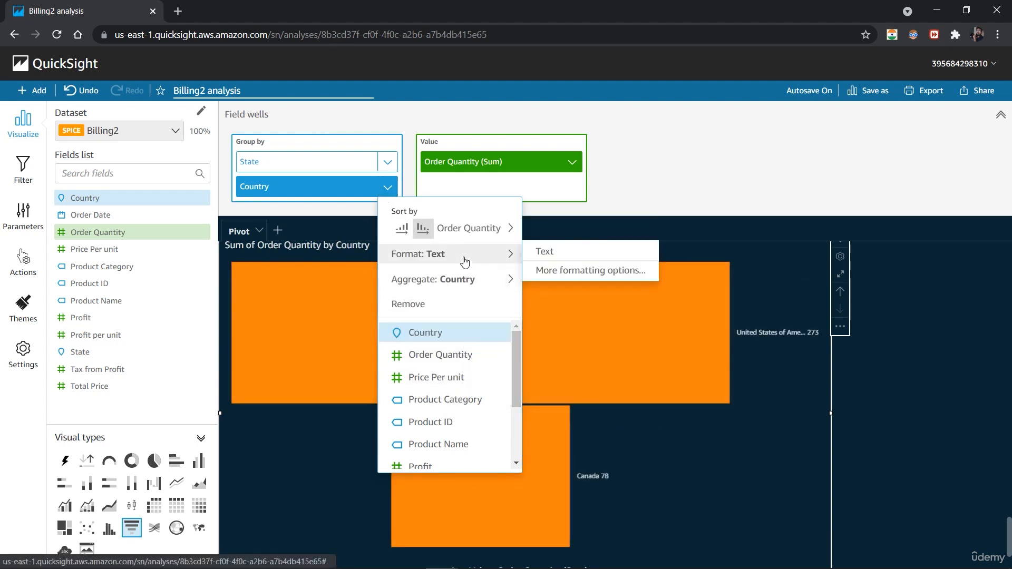
pyautogui.click(346, 164)
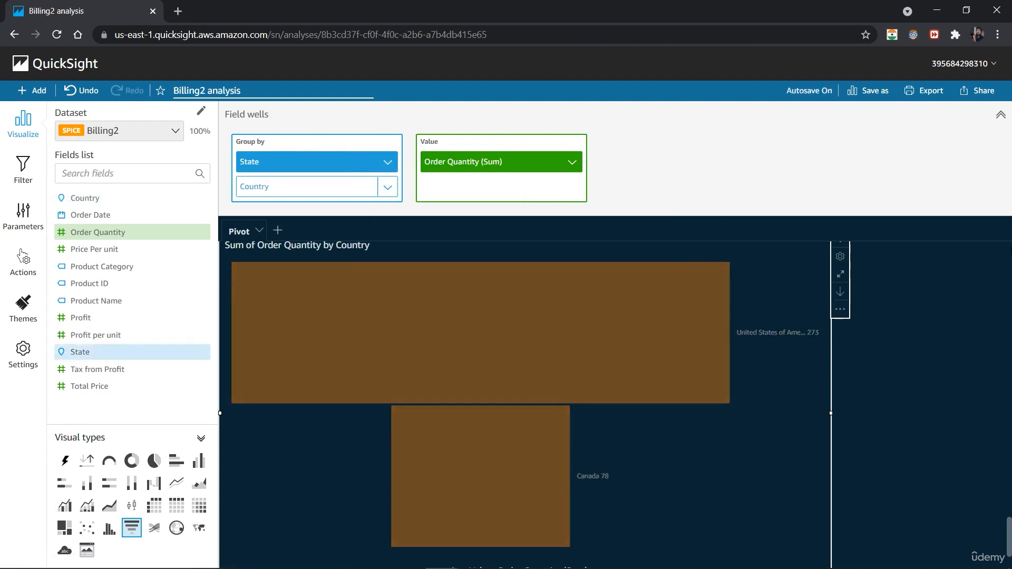
pyautogui.moveTo(1010, 540); pyautogui.dragTo(1010, 538)
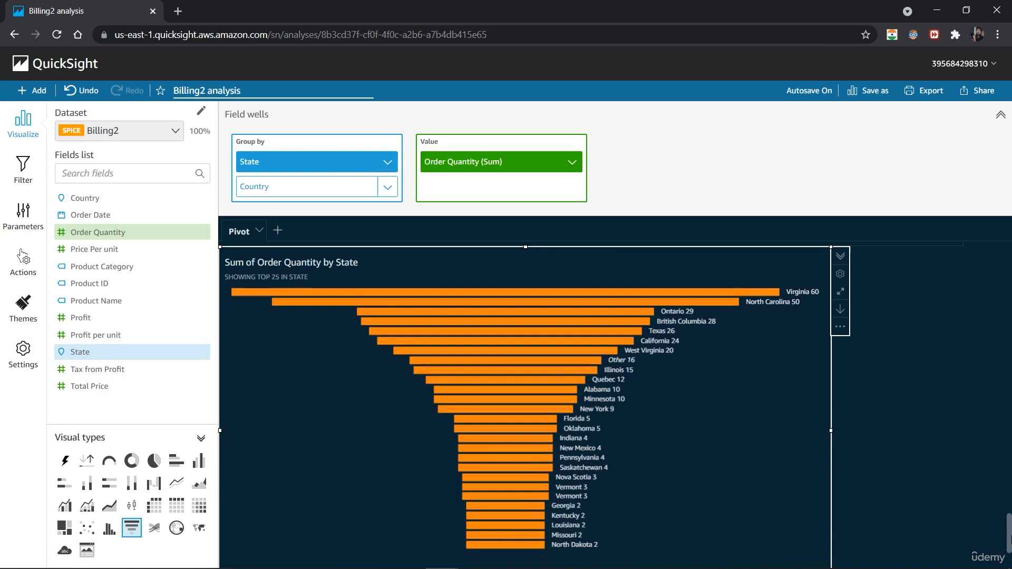
pyautogui.click(387, 187)
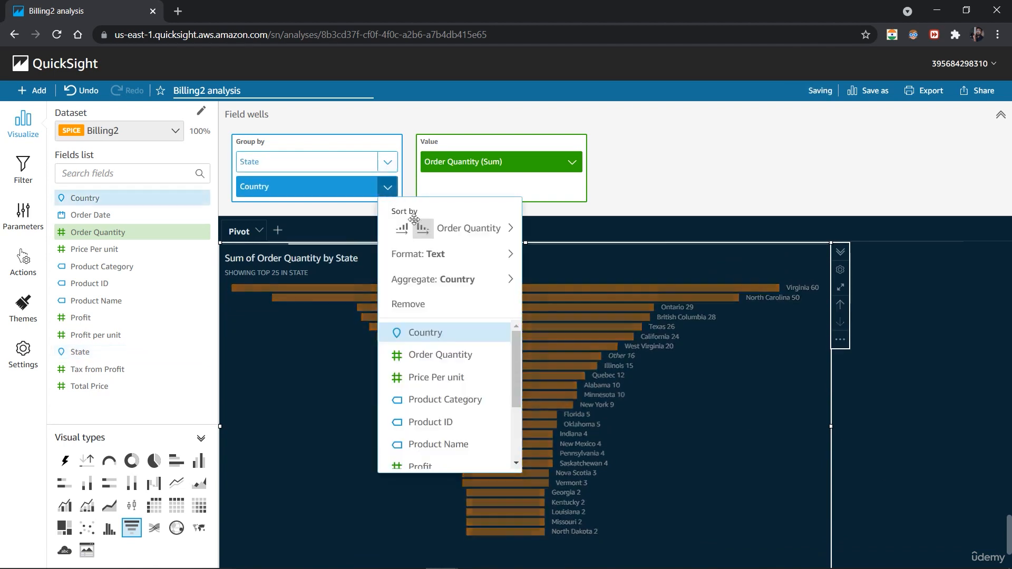
pyautogui.click(399, 305)
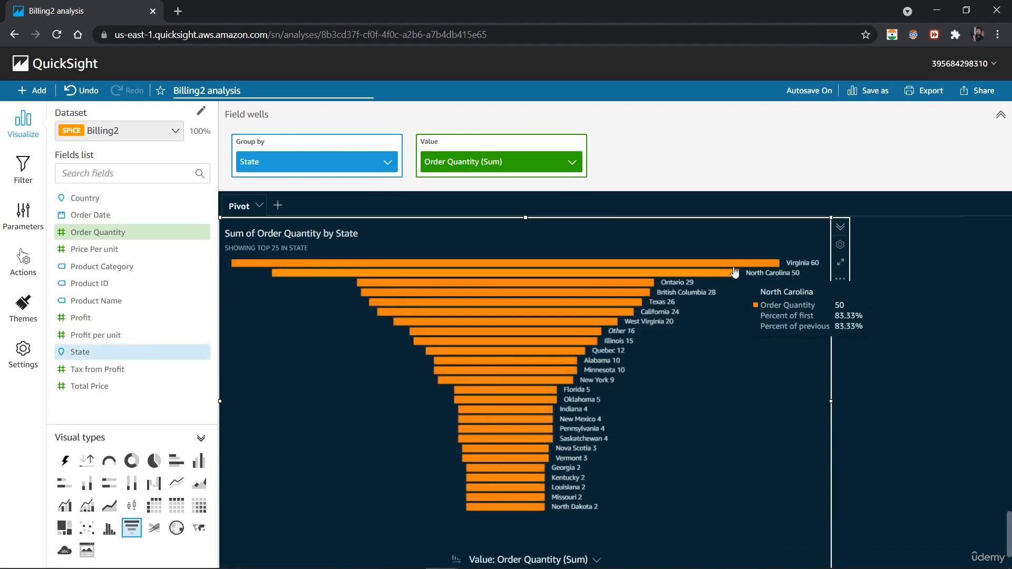
# Try sorting the State-only funnel by Order Quantity ascending and restore the descending sort
pyautogui.click(571, 162)
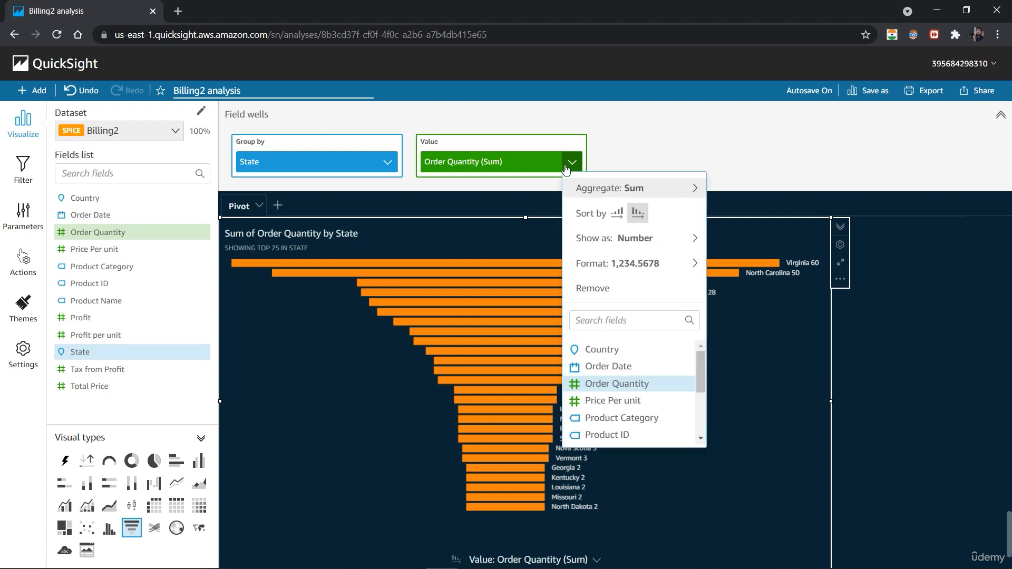
pyautogui.click(616, 213)
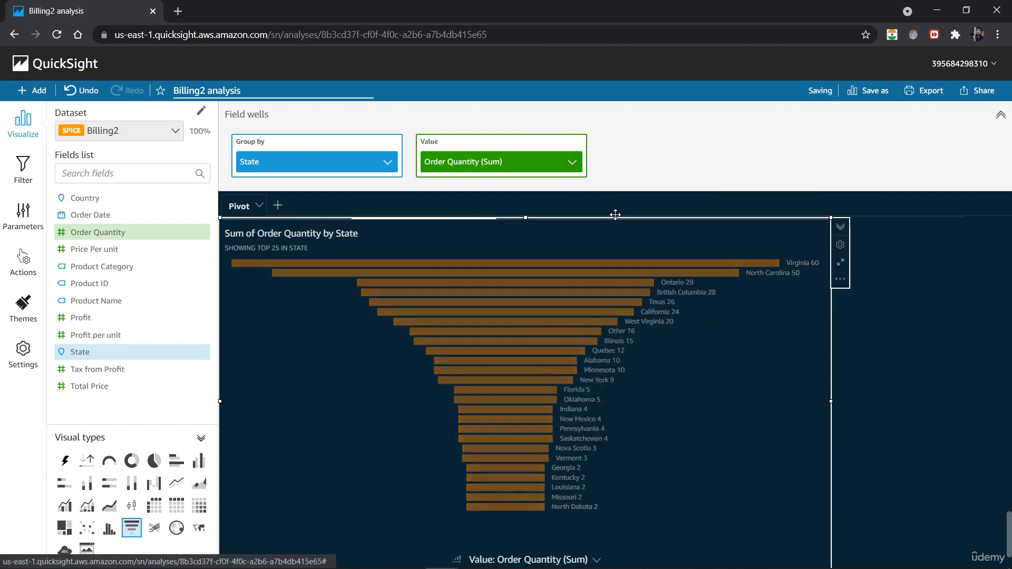
pyautogui.click(572, 162)
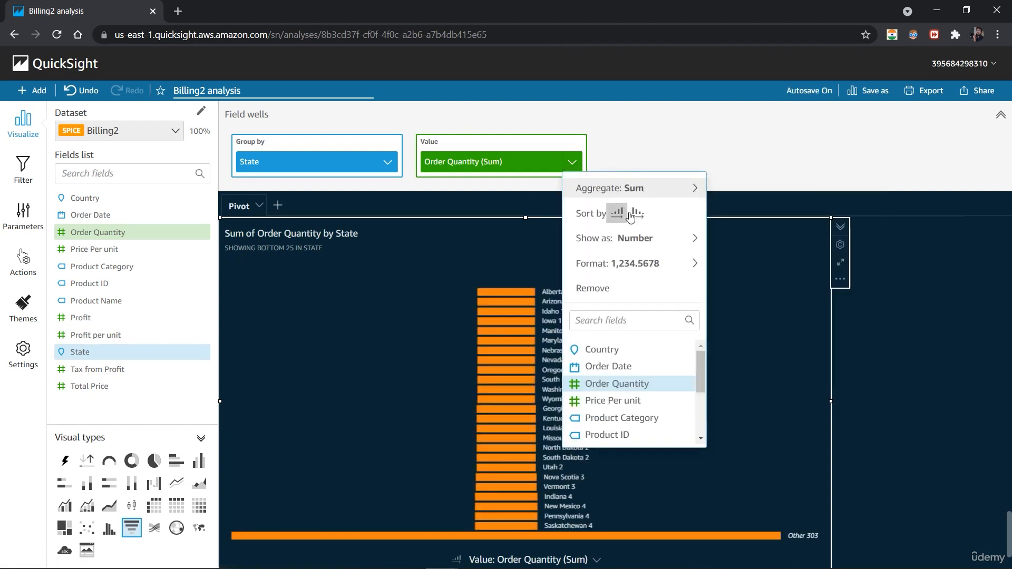
pyautogui.click(617, 213)
pyautogui.click(572, 162)
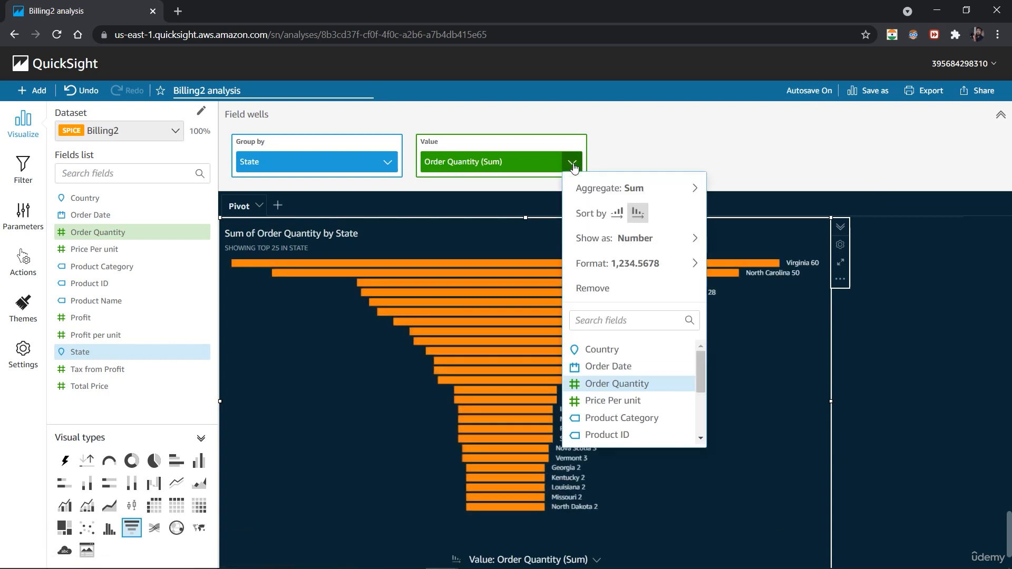
pyautogui.moveTo(654, 265)
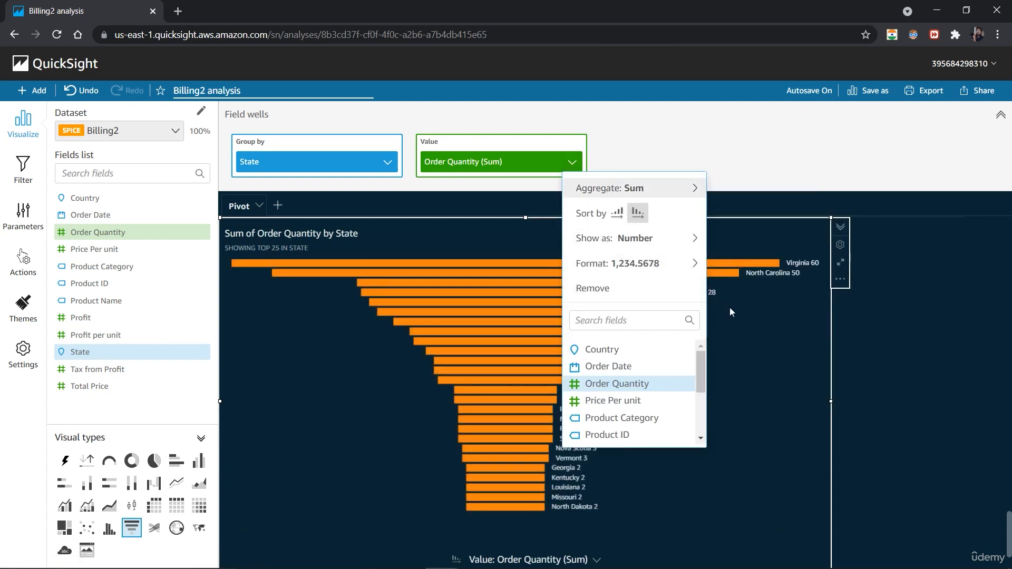
pyautogui.click(894, 399)
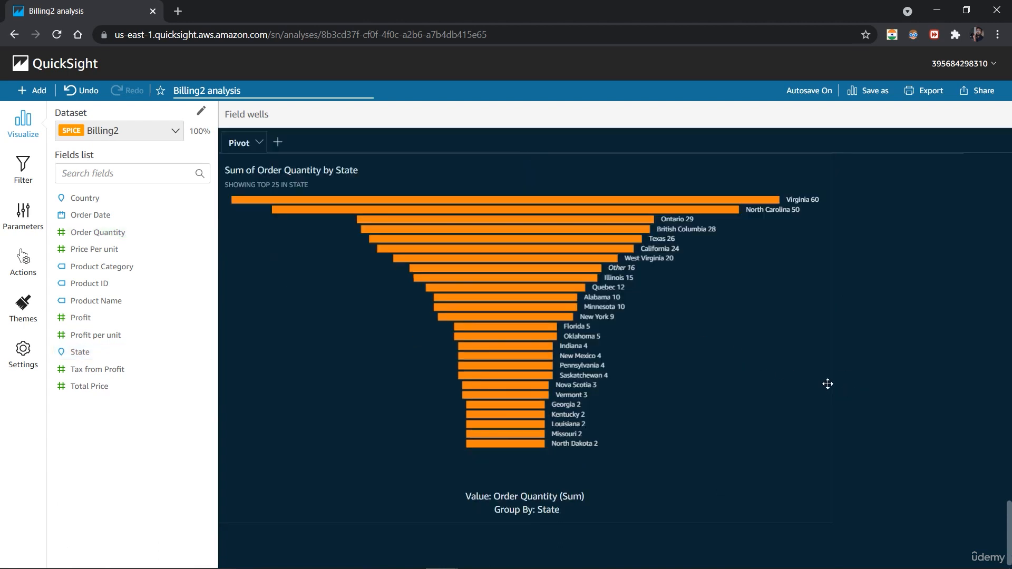
# Format the funnel chart with an Extra large title font and, after trying Extra large, a Small subtitle font
pyautogui.click(796, 378)
pyautogui.click(841, 251)
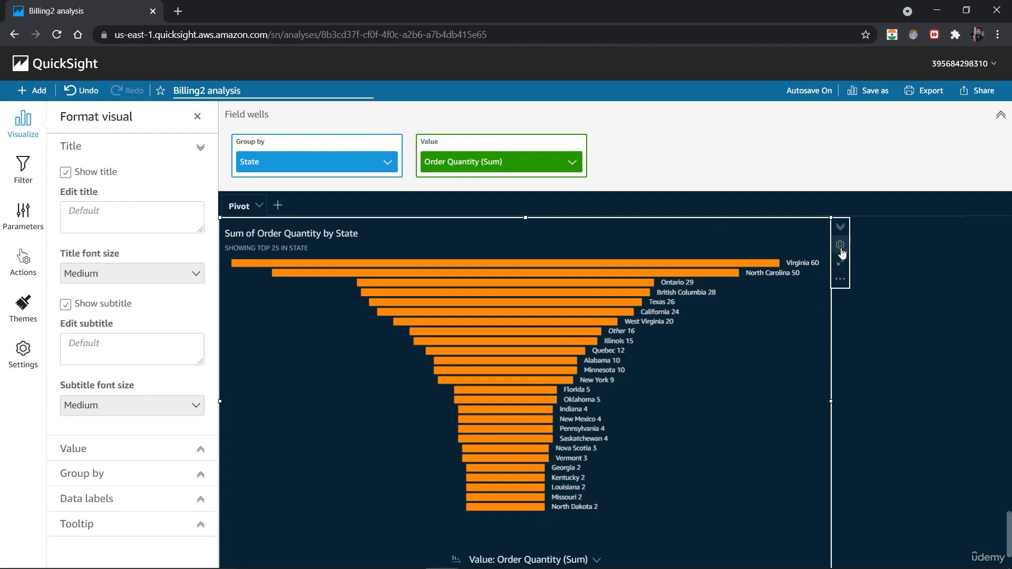
pyautogui.click(197, 285)
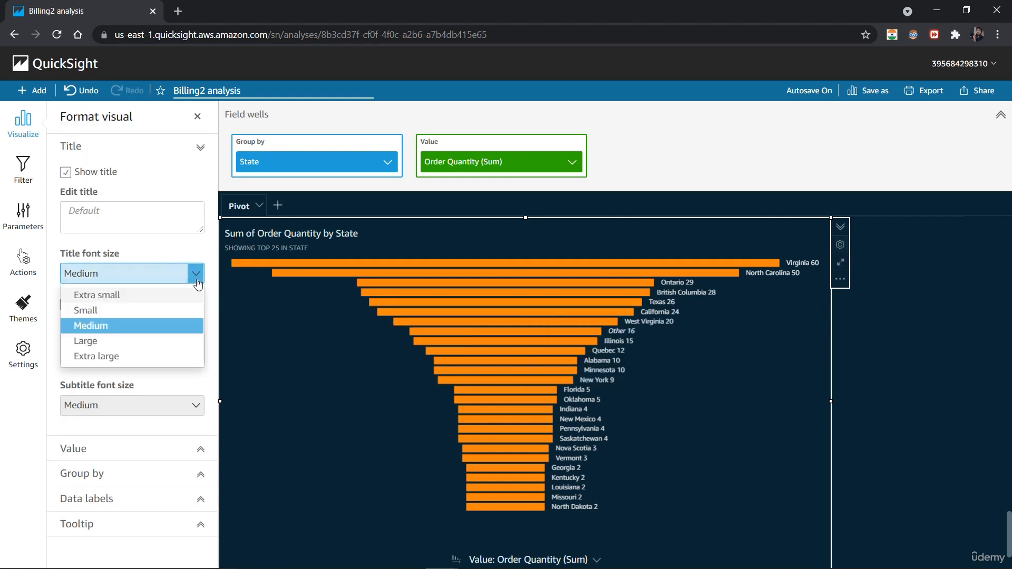
pyautogui.click(166, 351)
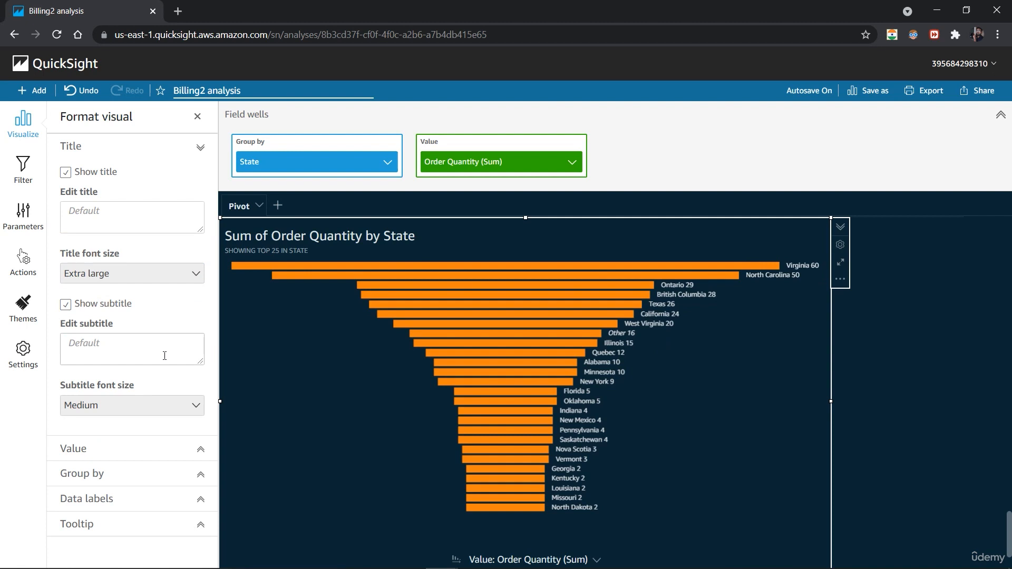
pyautogui.click(195, 405)
pyautogui.click(141, 488)
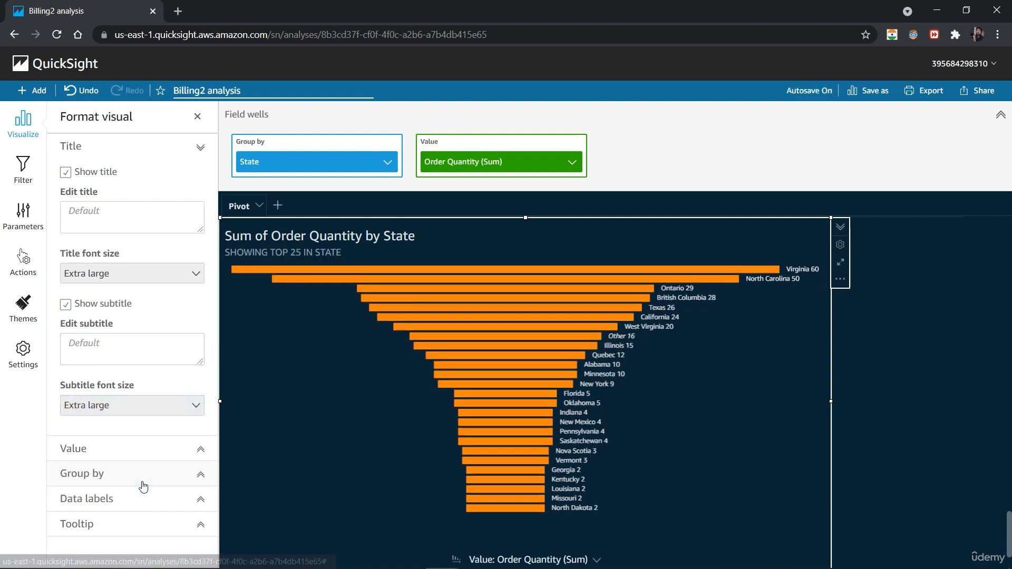
pyautogui.click(195, 405)
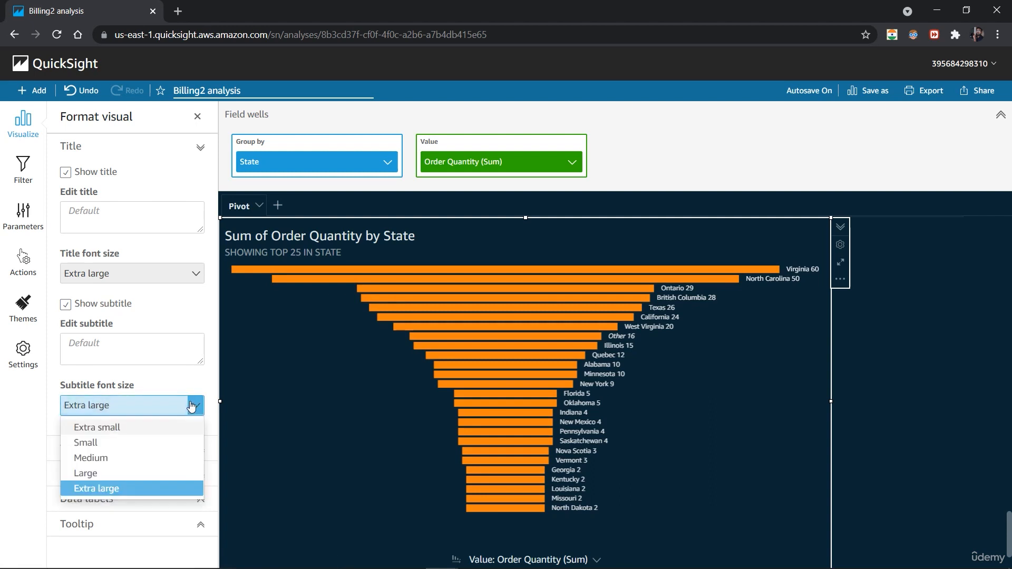
pyautogui.click(149, 443)
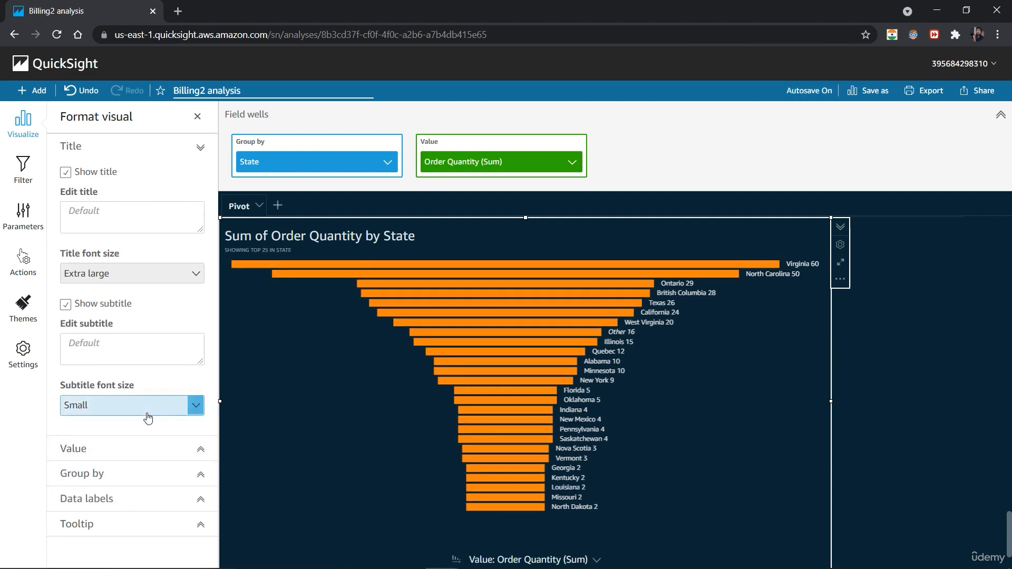
# Try the value and percent of previous metric label style on the funnel's data labels and restore Value only
pyautogui.click(199, 450)
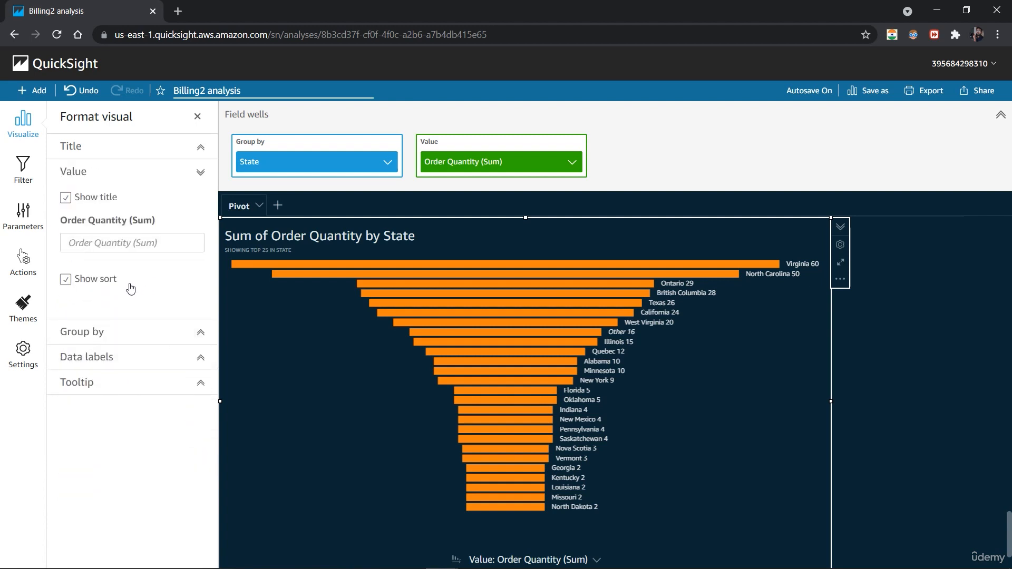
pyautogui.click(159, 340)
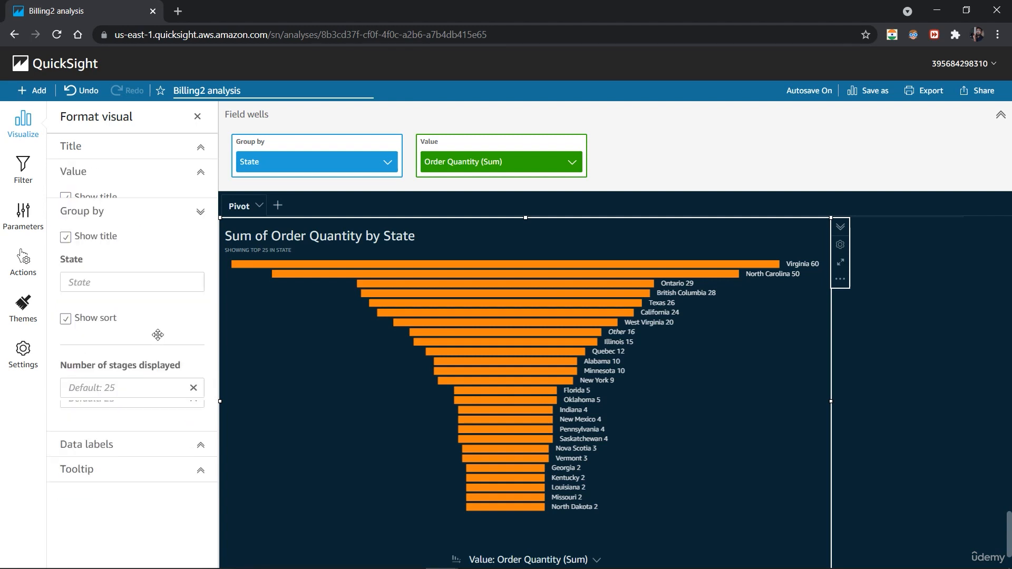
pyautogui.click(177, 422)
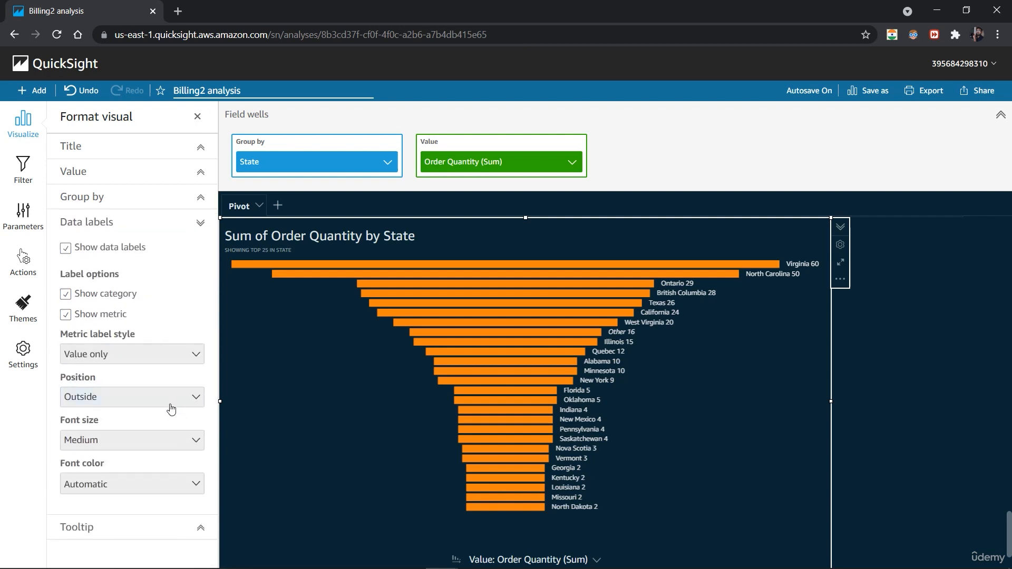
pyautogui.click(195, 358)
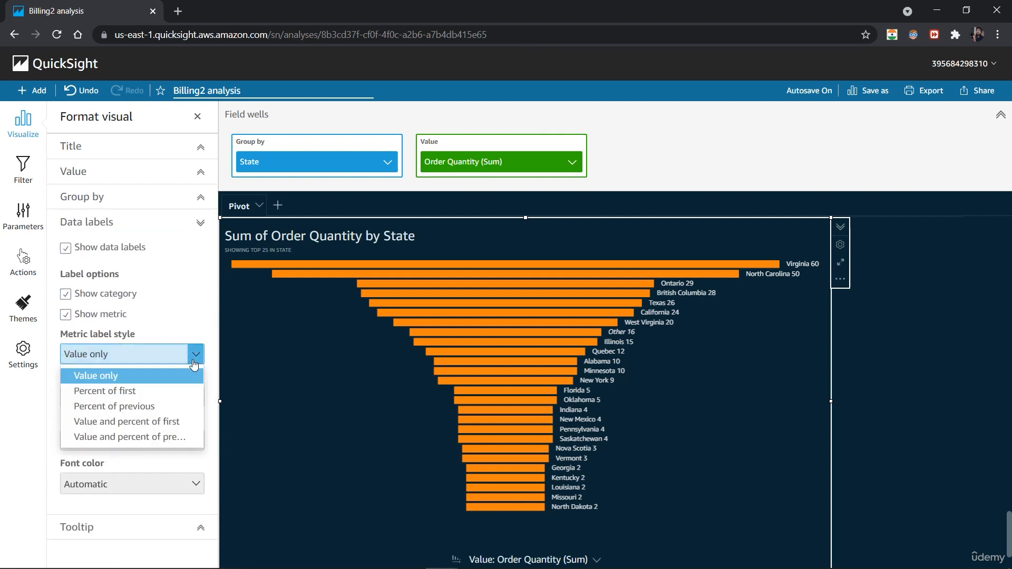
pyautogui.click(175, 438)
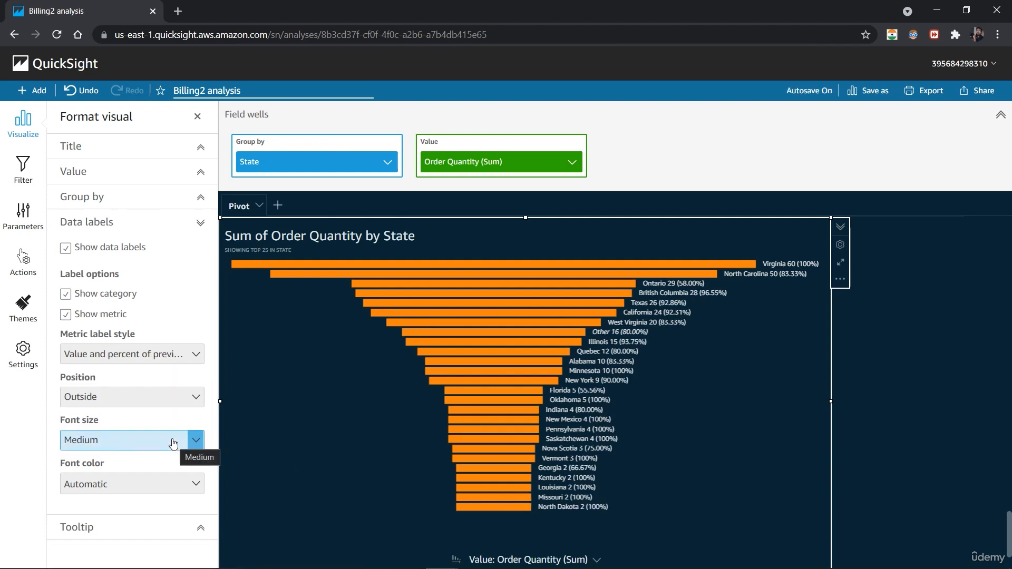
pyautogui.click(196, 355)
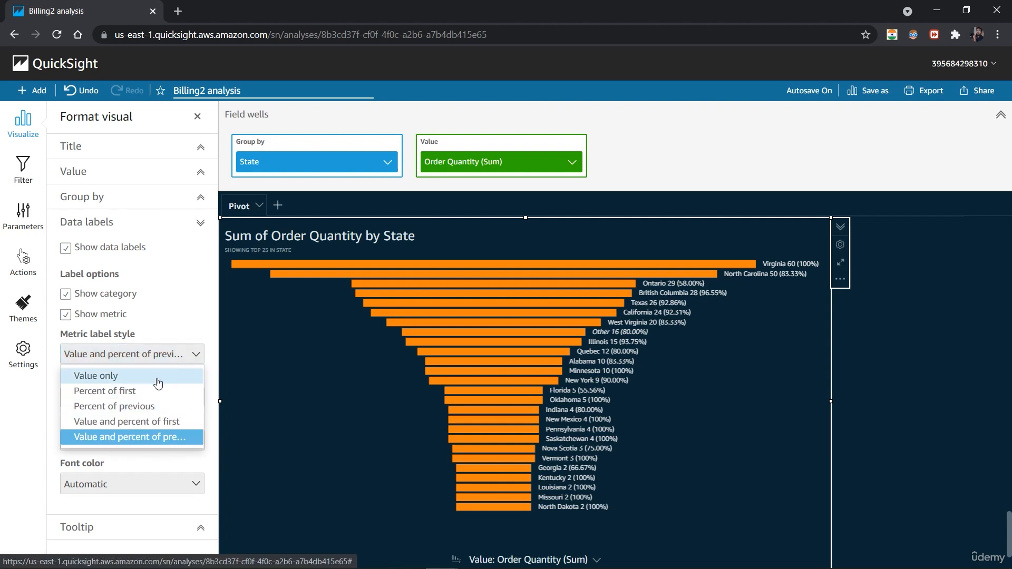
pyautogui.click(174, 376)
pyautogui.click(189, 403)
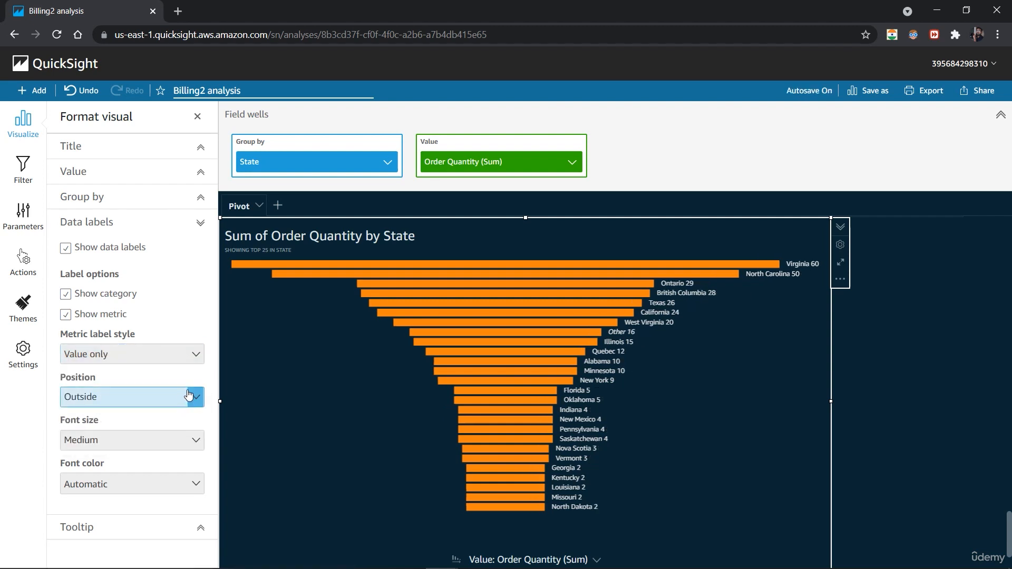
# Try Extra large as the font size of the funnel's data labels and settle on Large
pyautogui.click(195, 445)
pyautogui.click(150, 511)
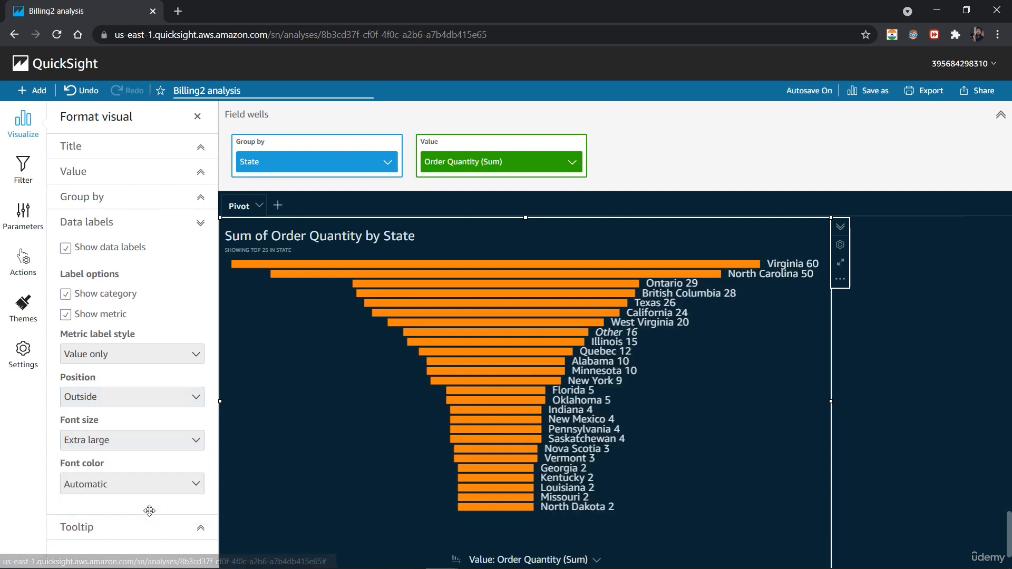
pyautogui.click(194, 442)
pyautogui.click(168, 494)
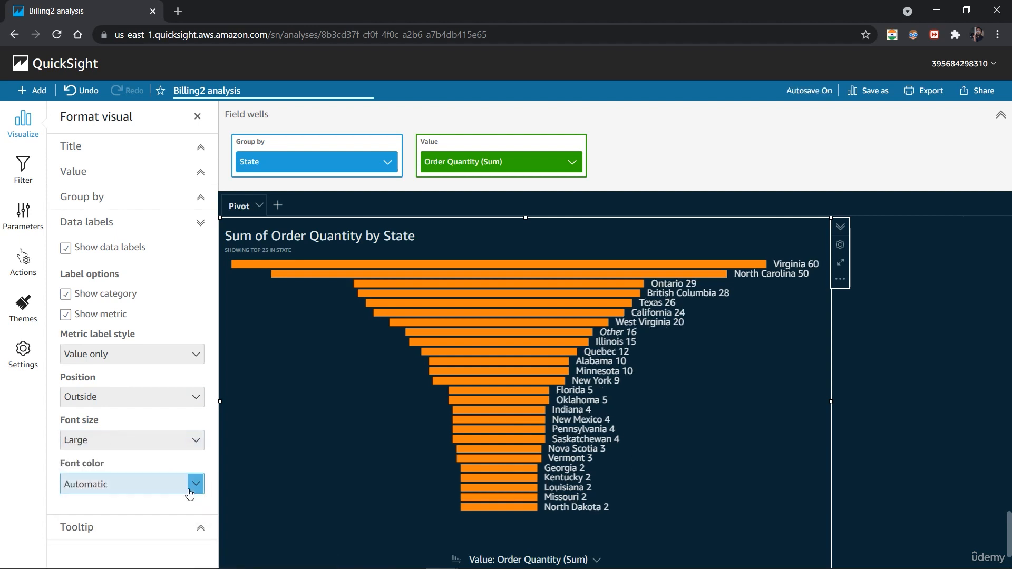
# Try Purple, Green and Blue as the font color of the funnel's data labels
pyautogui.click(195, 488)
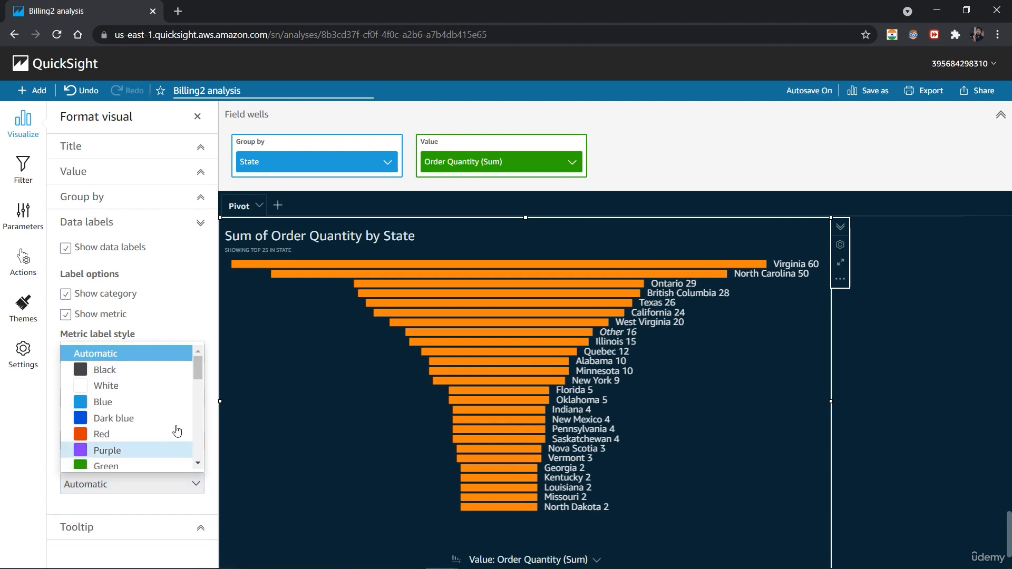
pyautogui.click(154, 450)
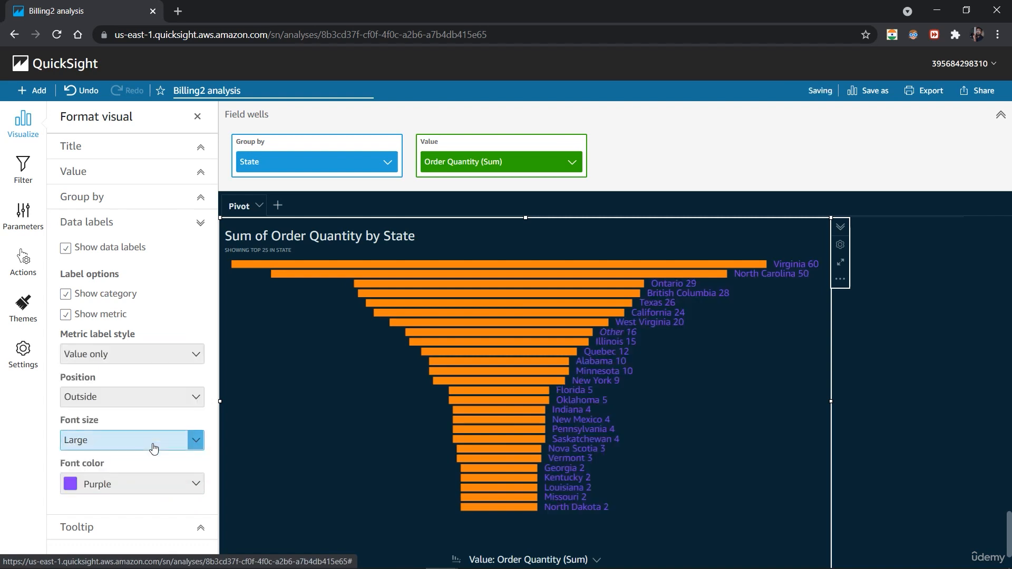
pyautogui.click(200, 485)
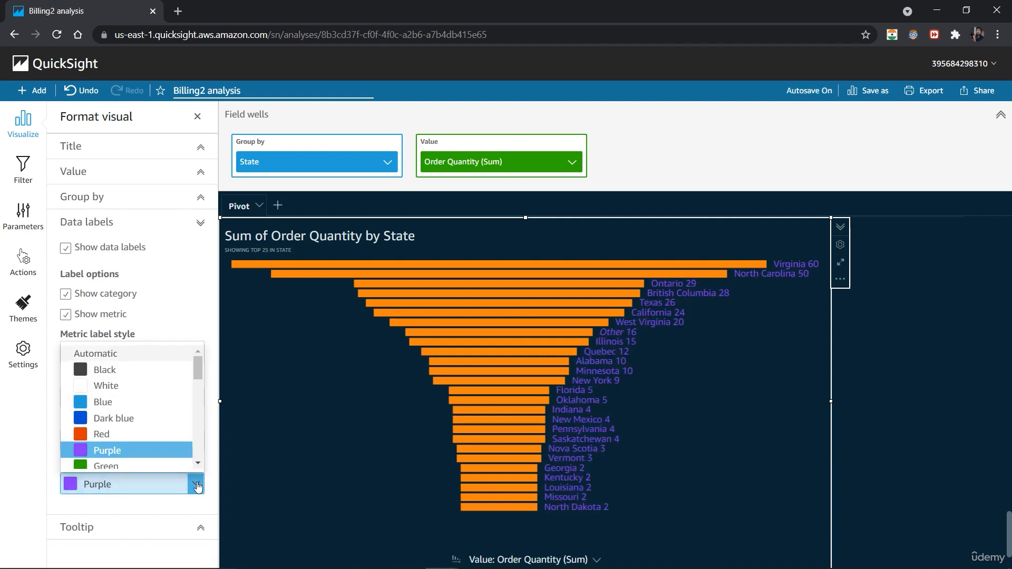
pyautogui.click(174, 469)
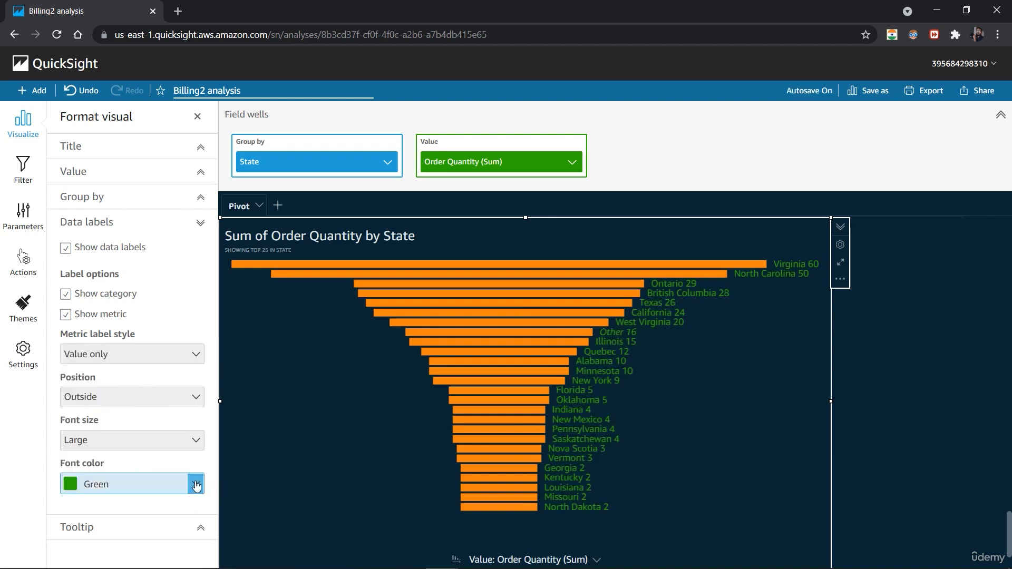
pyautogui.click(200, 490)
pyautogui.click(163, 403)
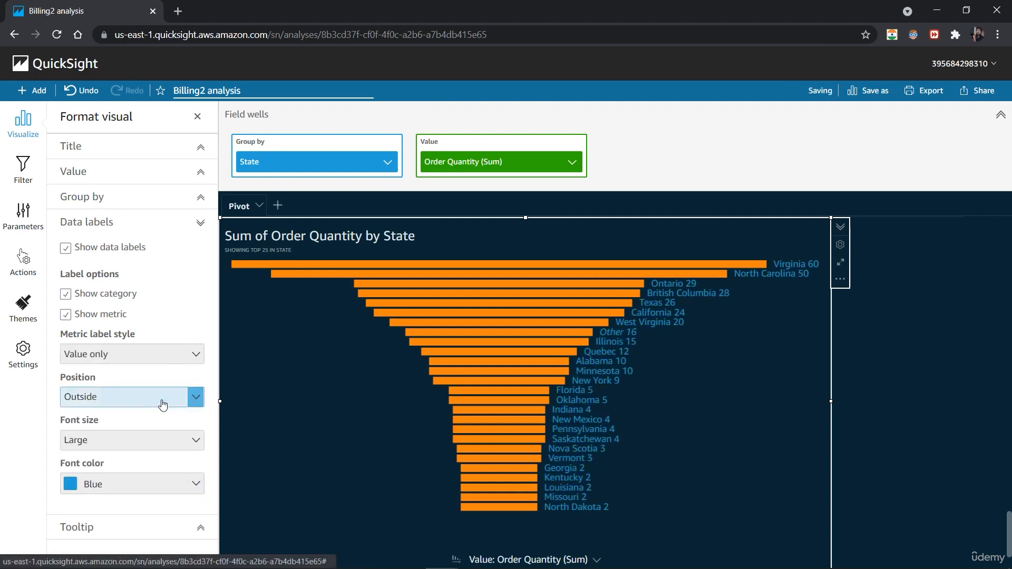
# Set the font color of the funnel's data labels to Gray
pyautogui.click(198, 483)
pyautogui.moveTo(198, 366); pyautogui.dragTo(199, 403)
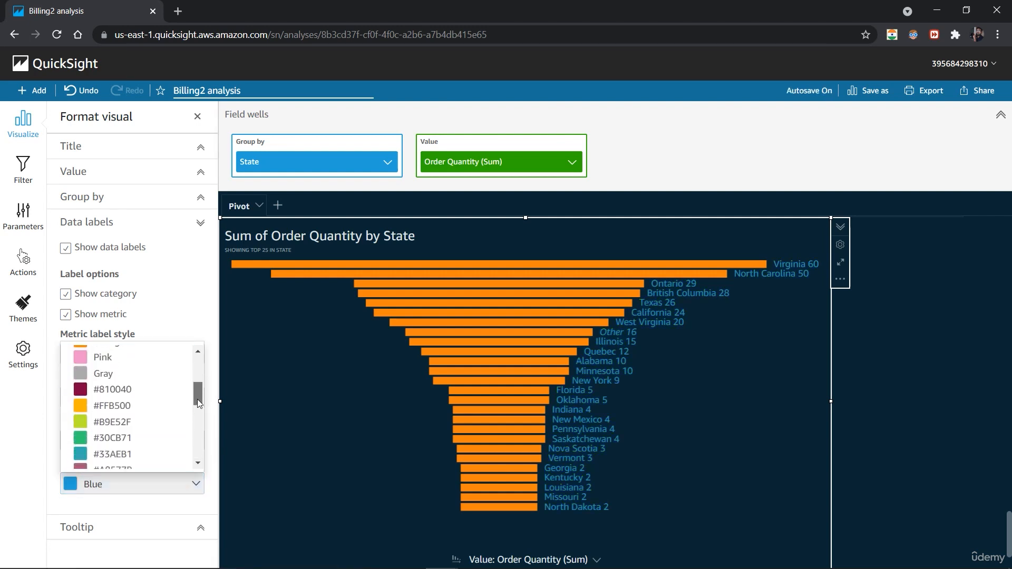
pyautogui.click(149, 375)
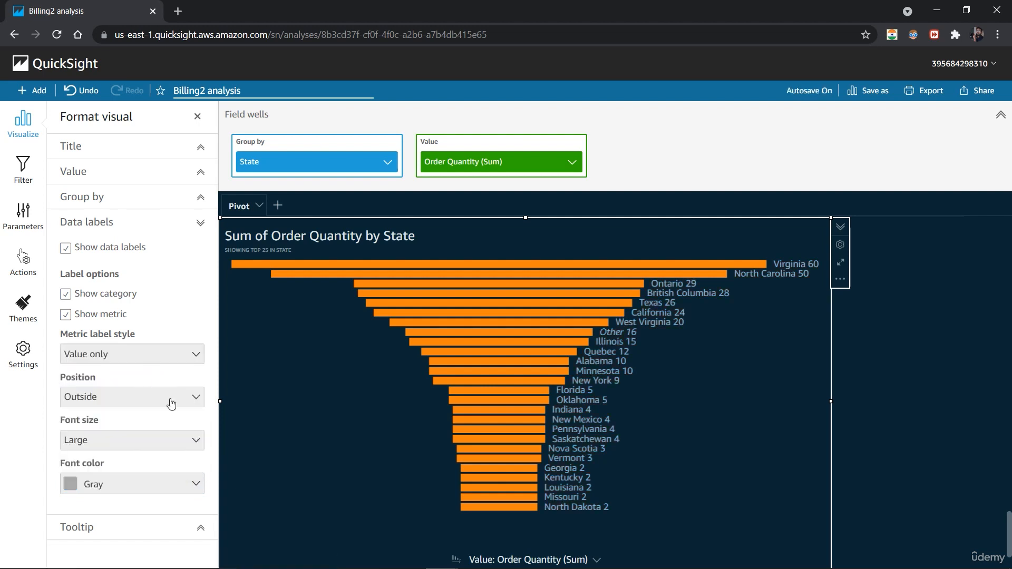
# Try #9FDEF1 as the font color and Inside as the position of the funnel's data labels
pyautogui.click(196, 484)
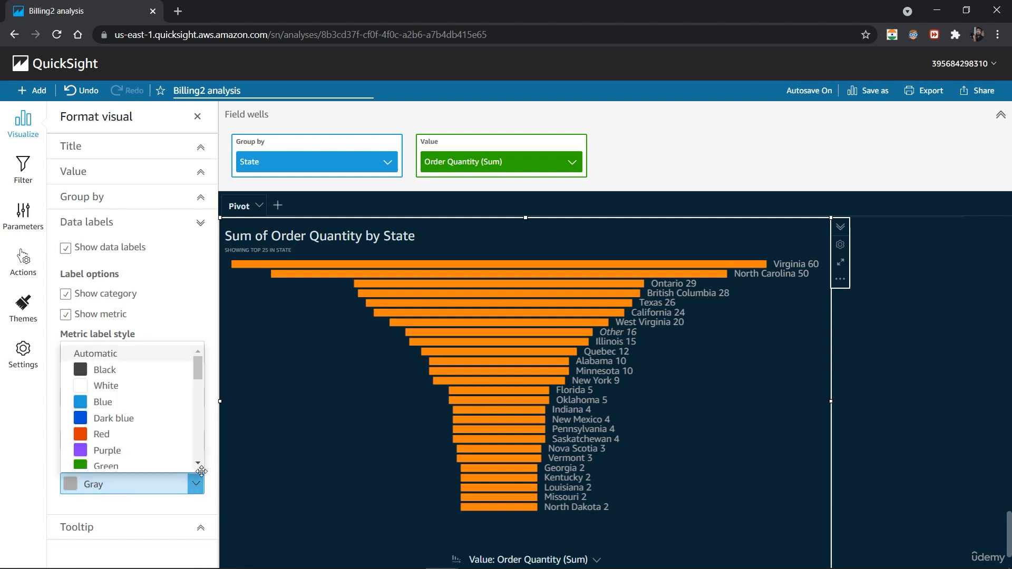
pyautogui.moveTo(198, 365); pyautogui.dragTo(198, 457)
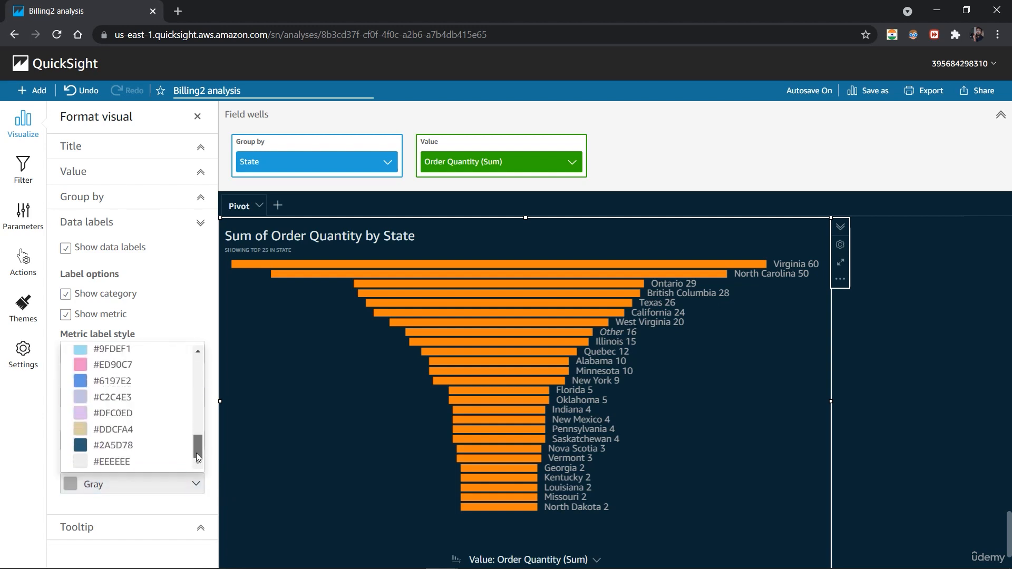
pyautogui.click(150, 356)
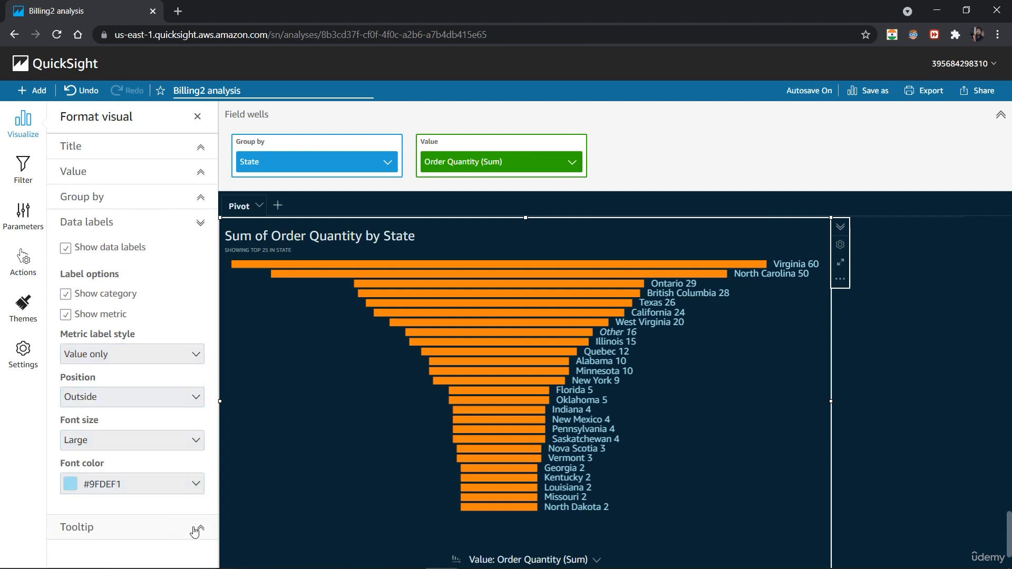
pyautogui.click(197, 402)
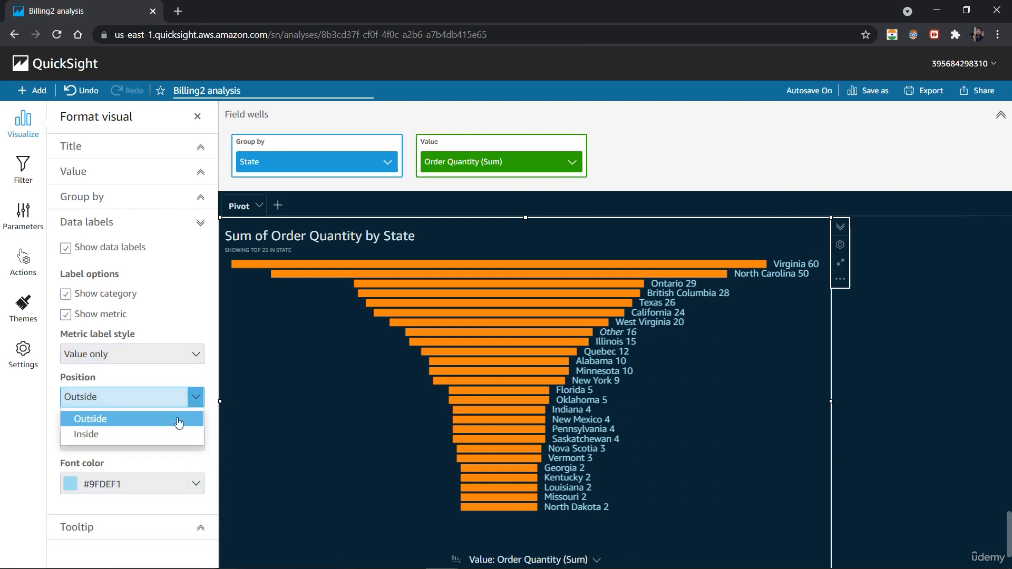
pyautogui.click(166, 435)
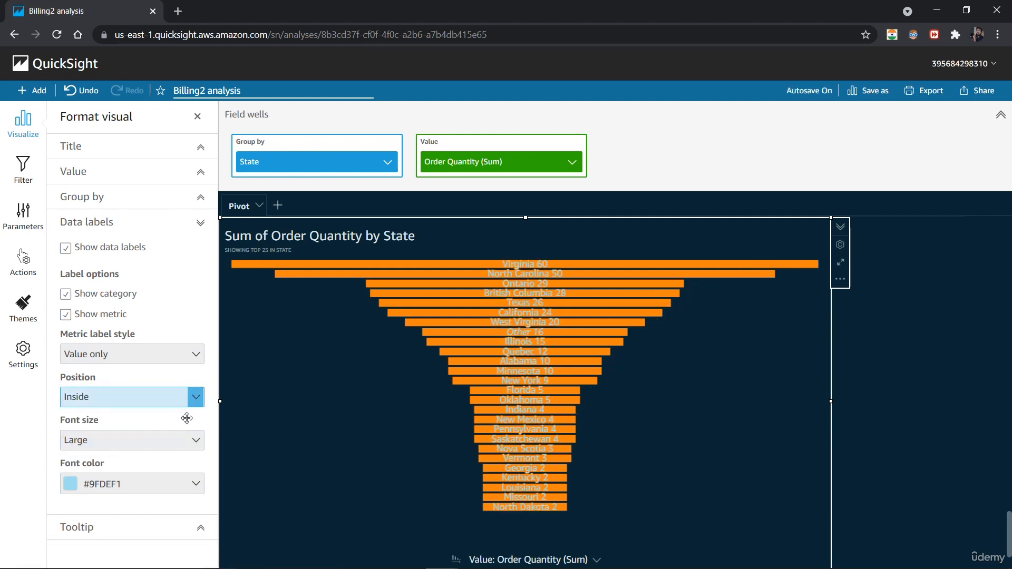
# Try Black and Blue as the font color of the funnel's data labels and settle on White
pyautogui.click(196, 484)
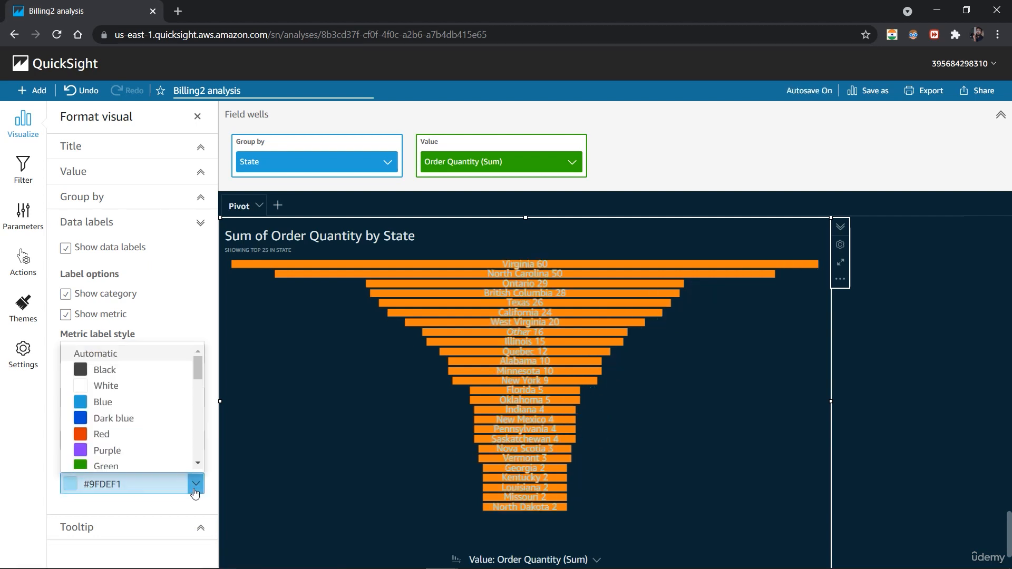
pyautogui.click(163, 368)
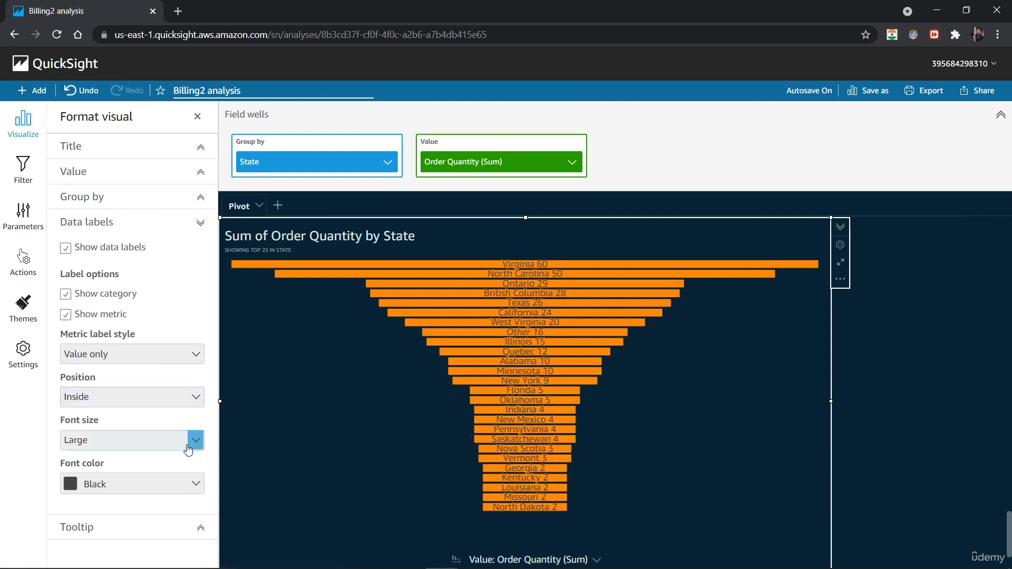
pyautogui.click(196, 484)
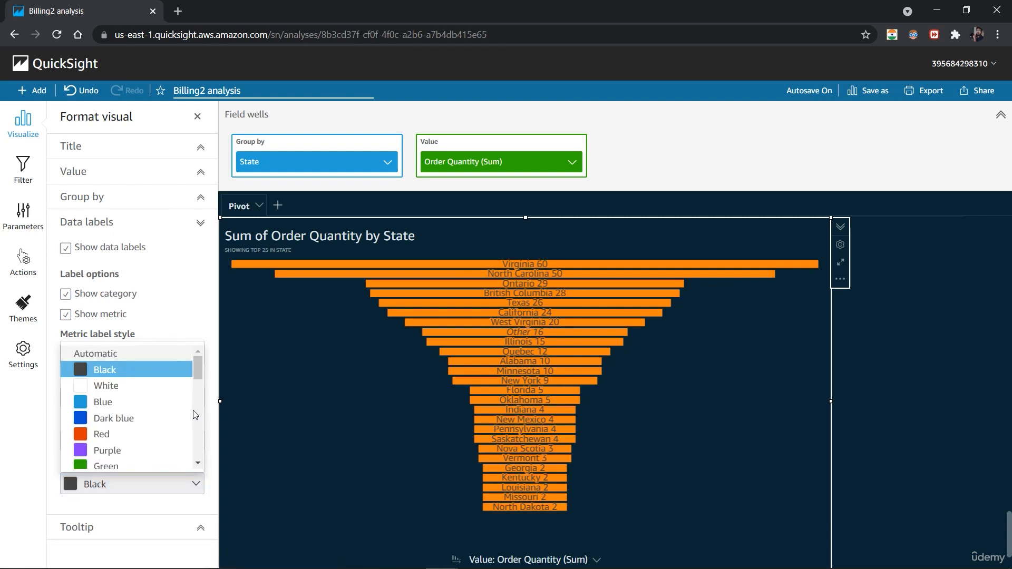
pyautogui.click(165, 400)
pyautogui.click(194, 486)
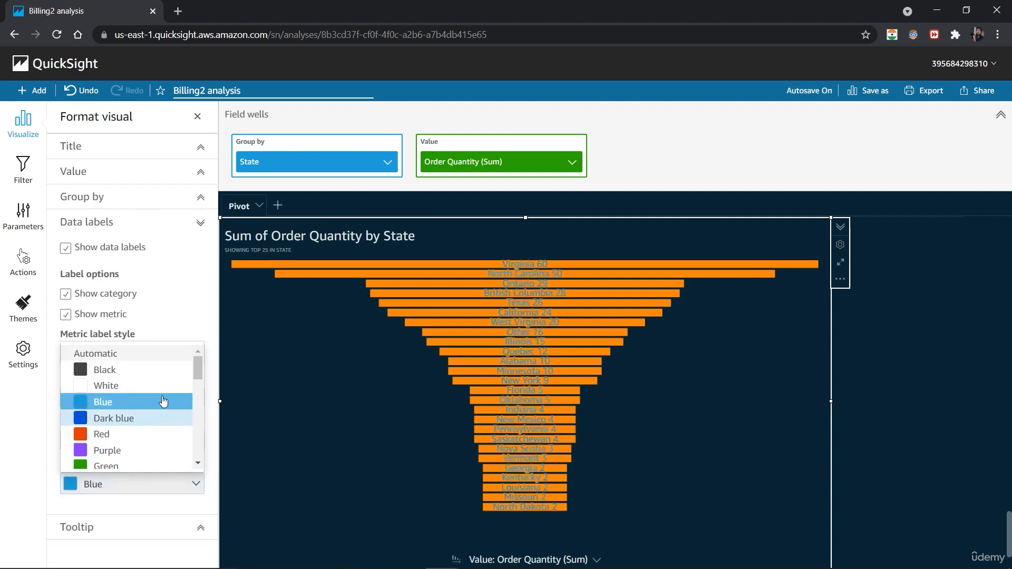
pyautogui.click(157, 384)
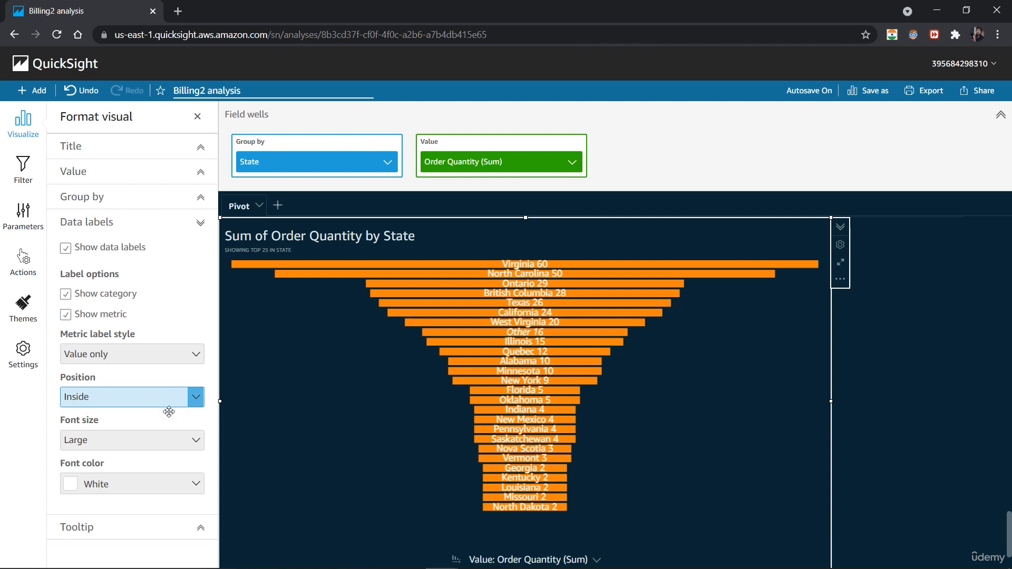
# Set the position of the funnel's data labels back to Outside and close the visual's formatting settings
pyautogui.click(195, 405)
pyautogui.click(170, 419)
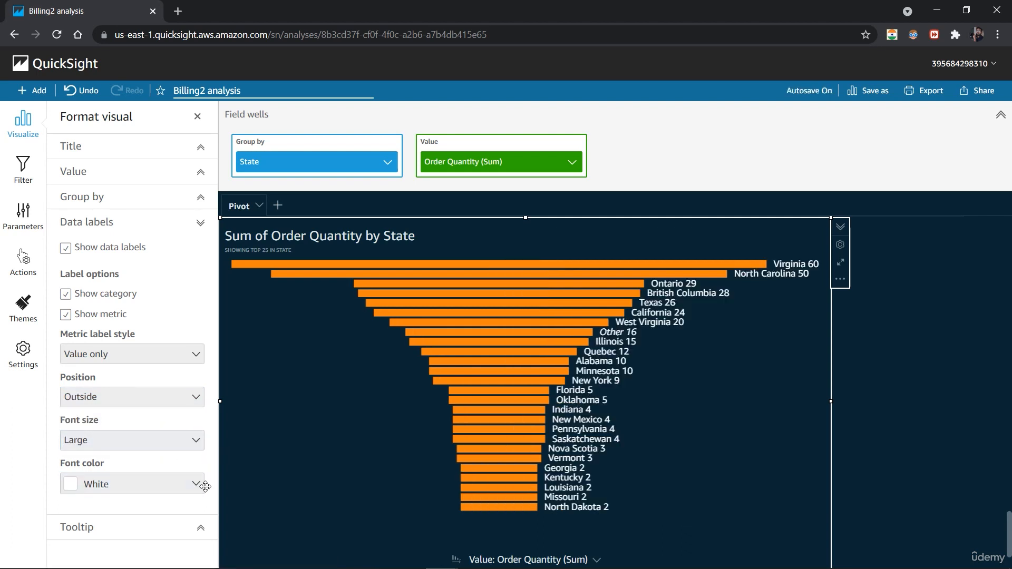
pyautogui.click(198, 223)
pyautogui.click(198, 200)
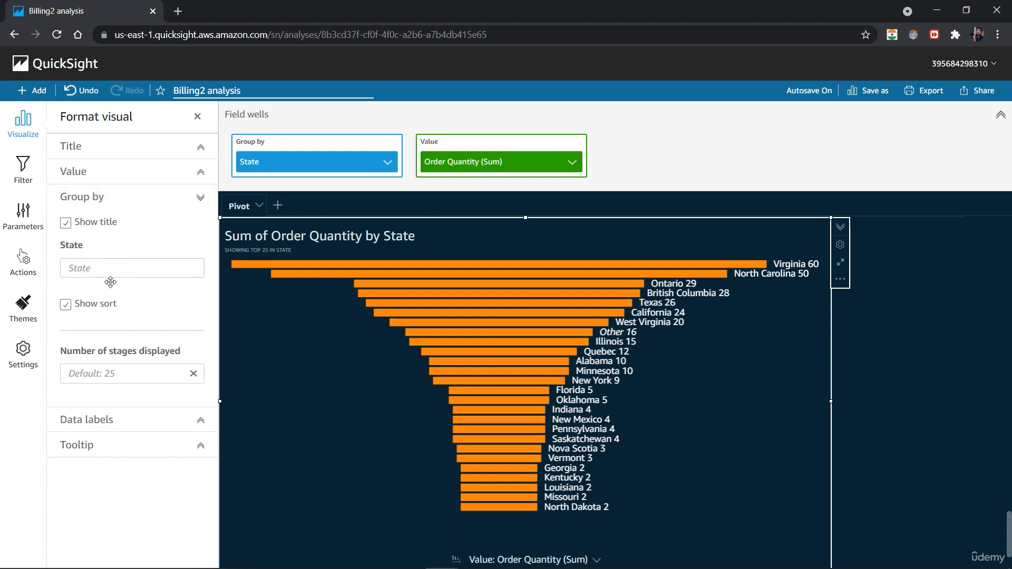
pyautogui.click(199, 198)
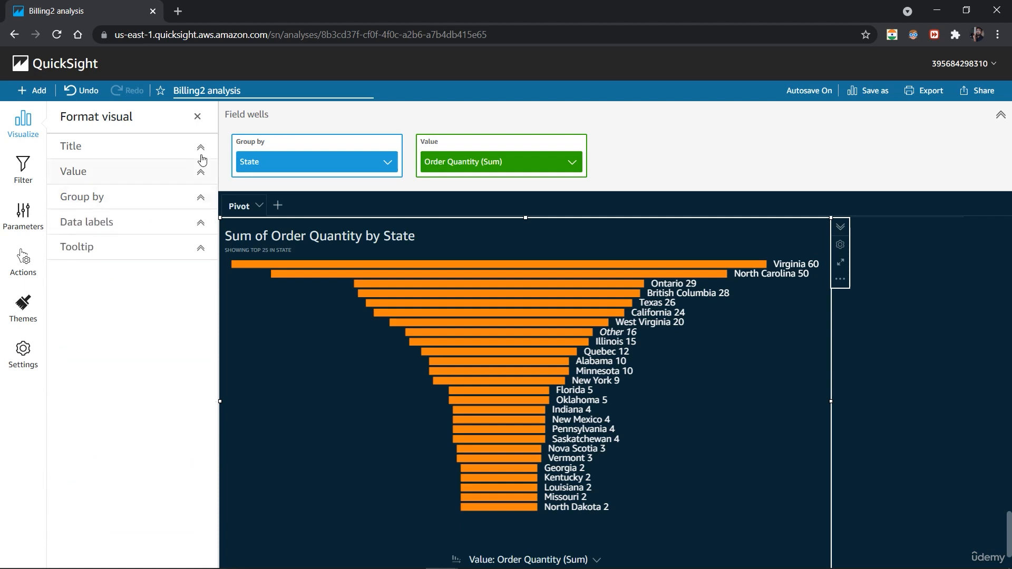
pyautogui.click(198, 117)
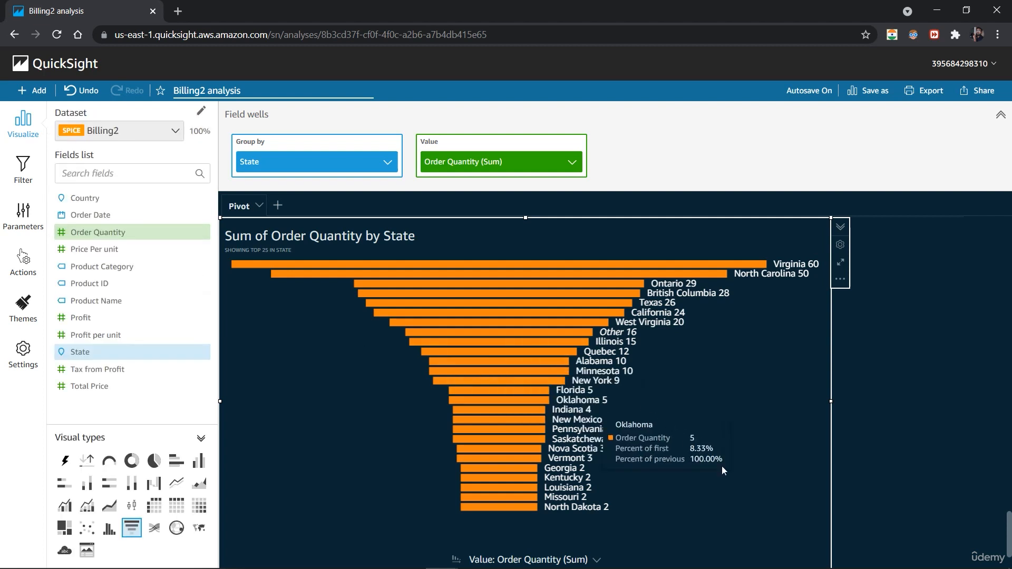
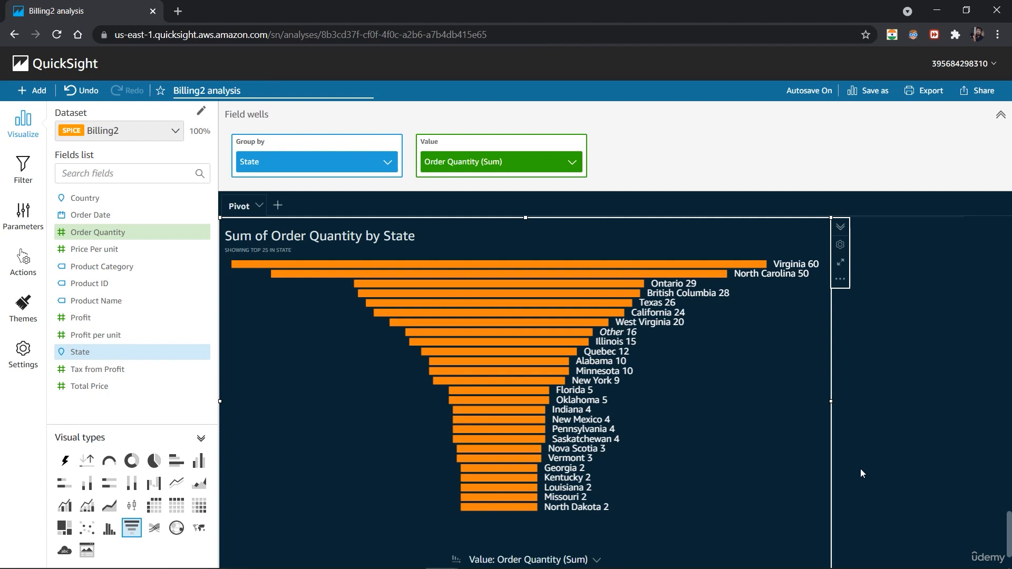
# Close the pivot table's Tax from Profit background rule and add the Profit column to its conditional formatting
pyautogui.click(895, 455)
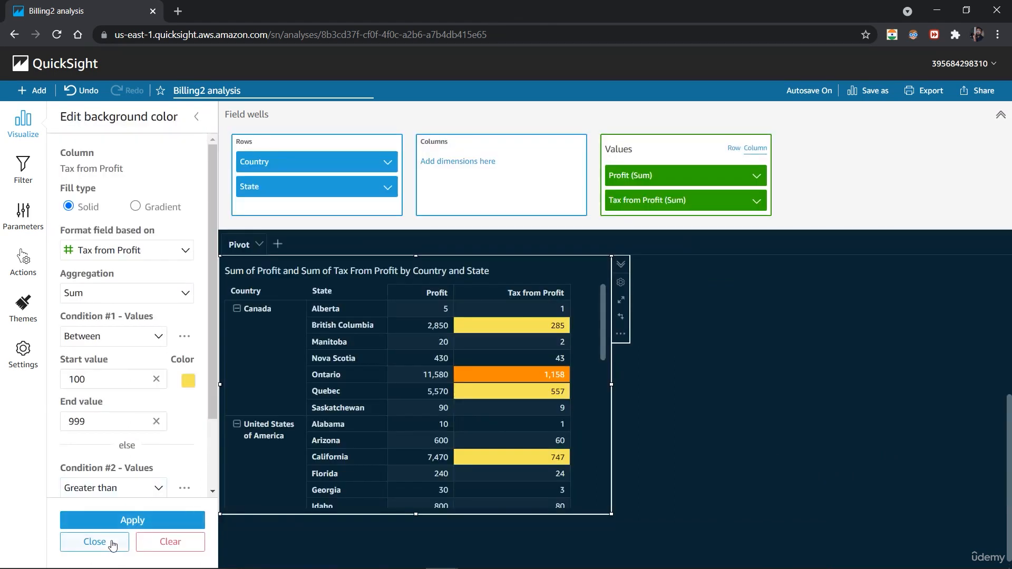
pyautogui.click(95, 542)
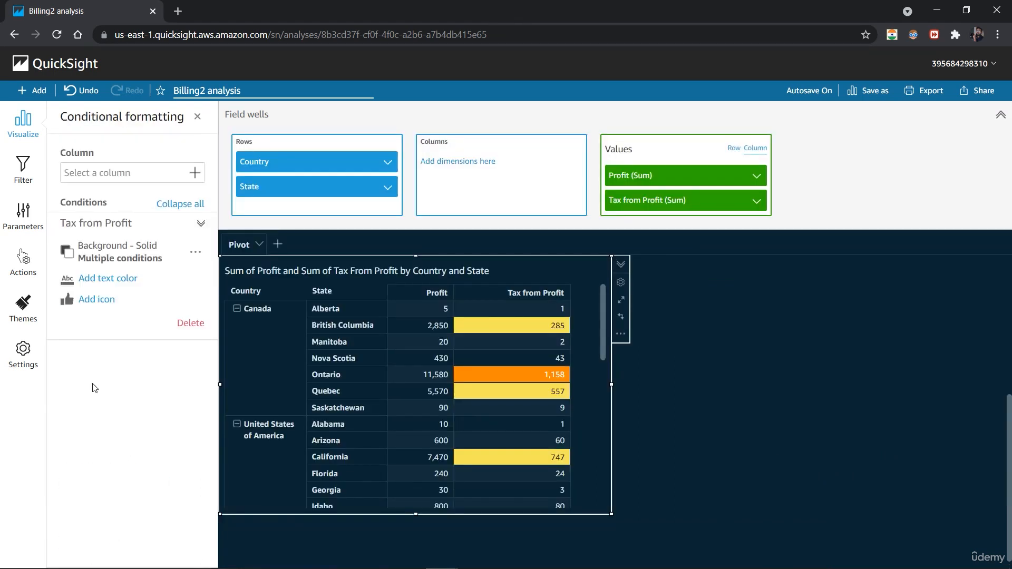
pyautogui.click(161, 174)
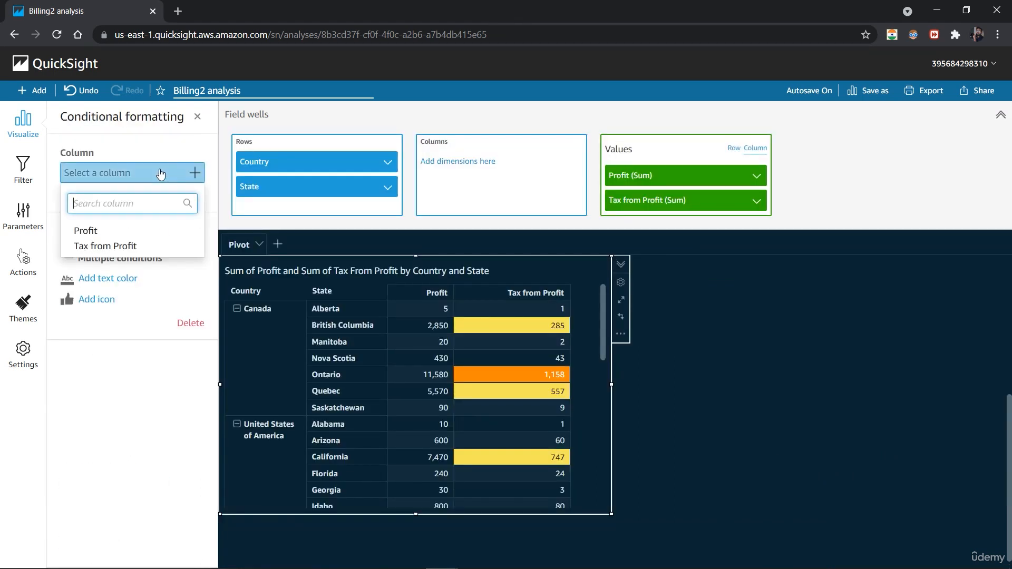
pyautogui.click(102, 230)
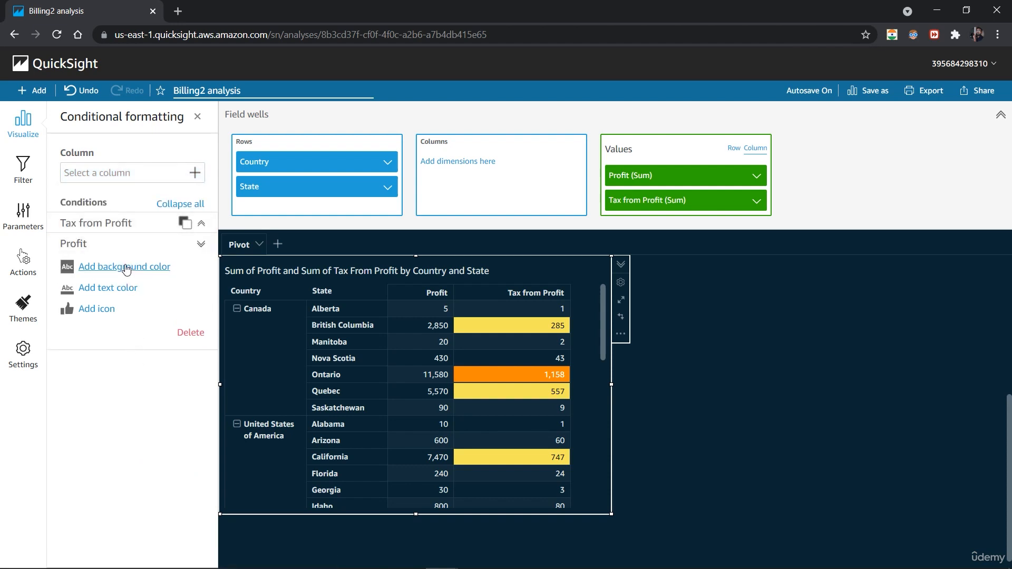
# Apply a solid light green background color to Profit sums greater than 1000 in the pivot table
pyautogui.click(126, 267)
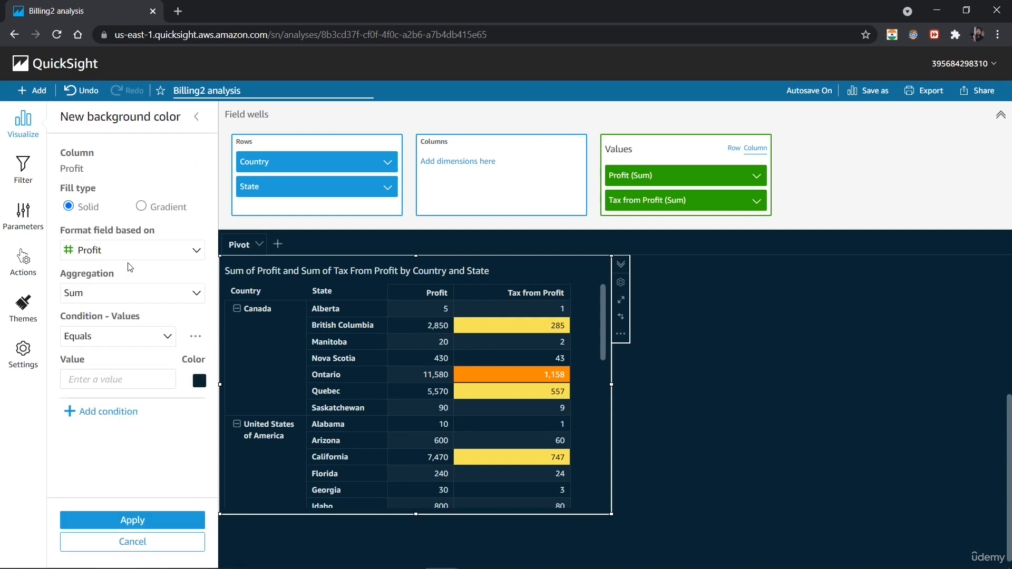
pyautogui.click(168, 337)
pyautogui.click(137, 389)
pyautogui.click(97, 380)
pyautogui.write('1000')
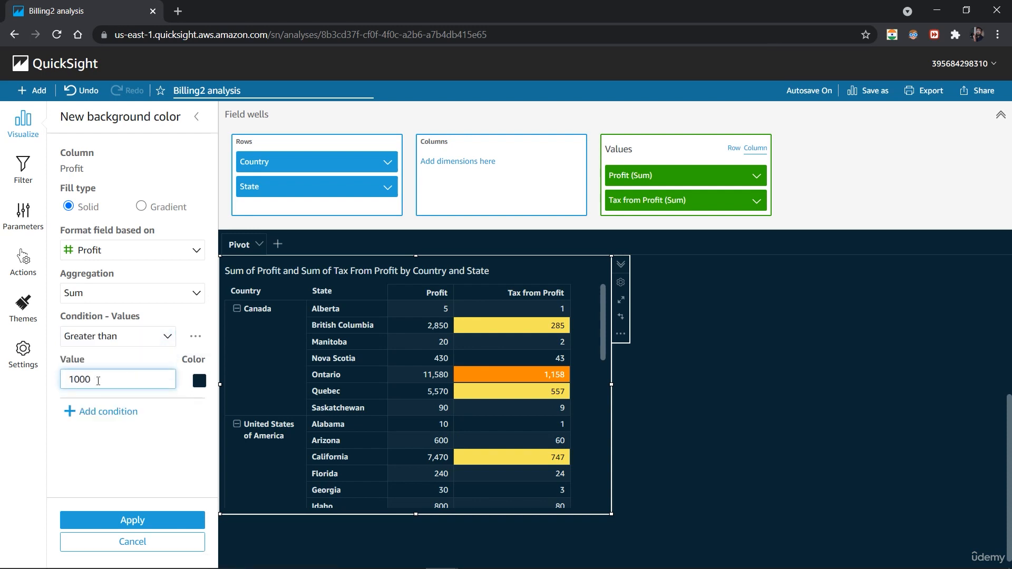
pyautogui.click(199, 381)
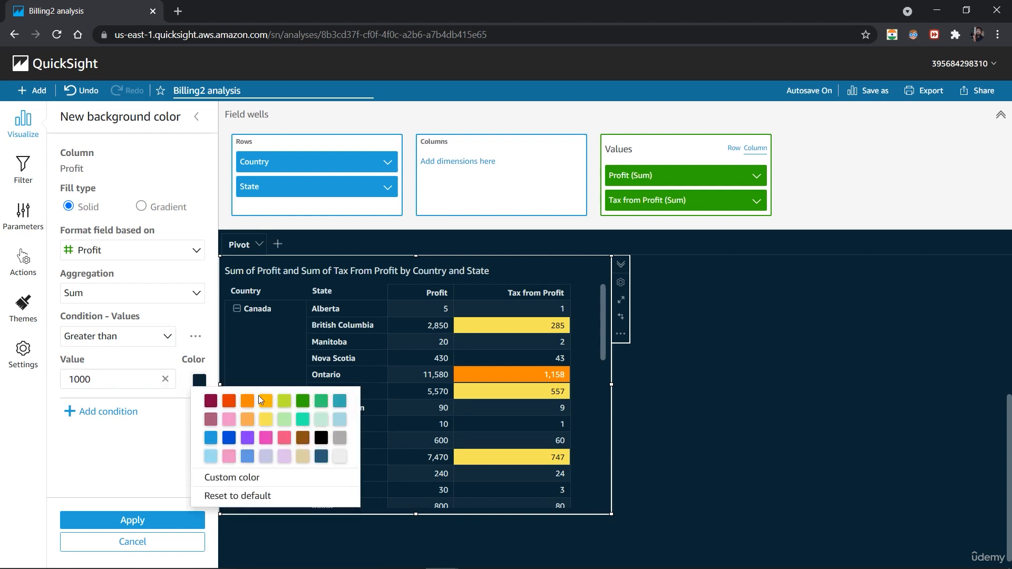
pyautogui.click(320, 403)
pyautogui.click(132, 520)
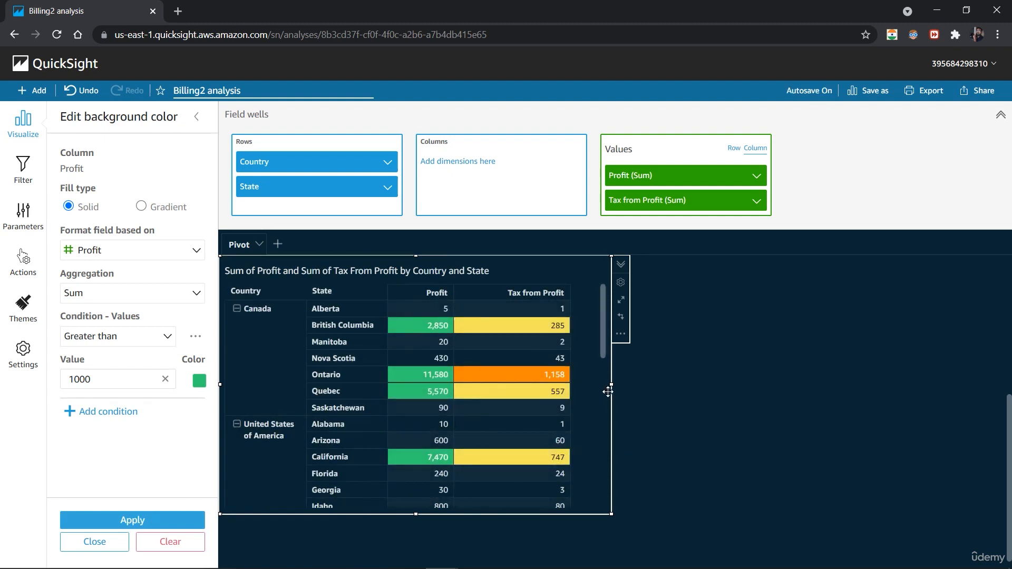
# Change the Profit background condition to Between, with start value 1000 and end value 9999
pyautogui.moveTo(604, 351); pyautogui.dragTo(627, 512)
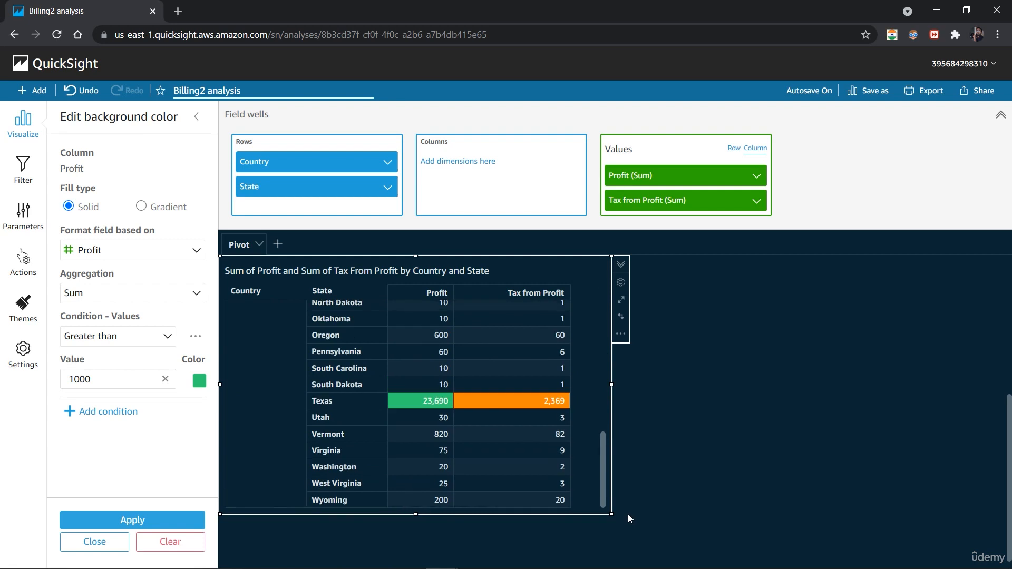
pyautogui.moveTo(605, 449); pyautogui.dragTo(605, 287)
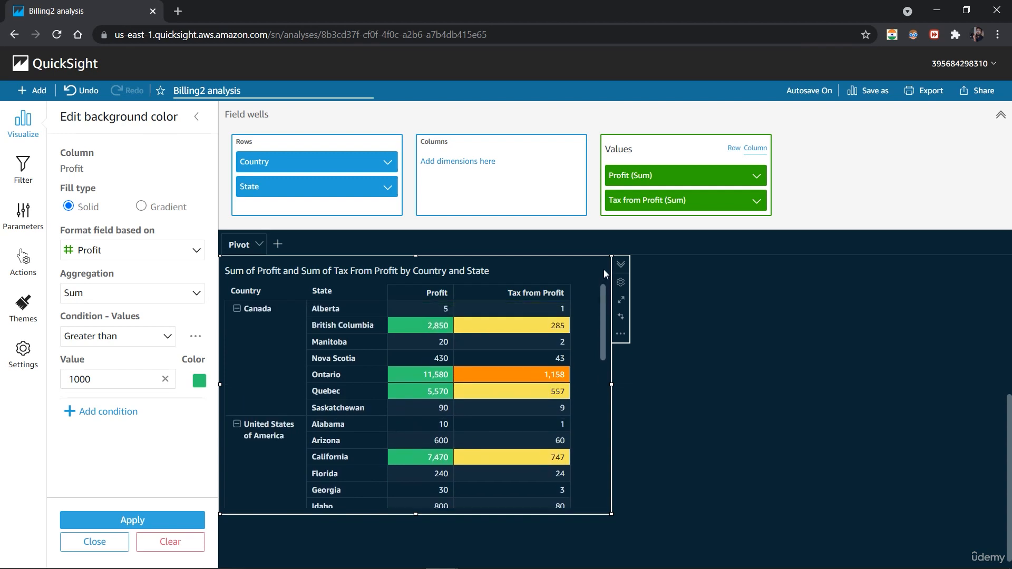
pyautogui.click(166, 344)
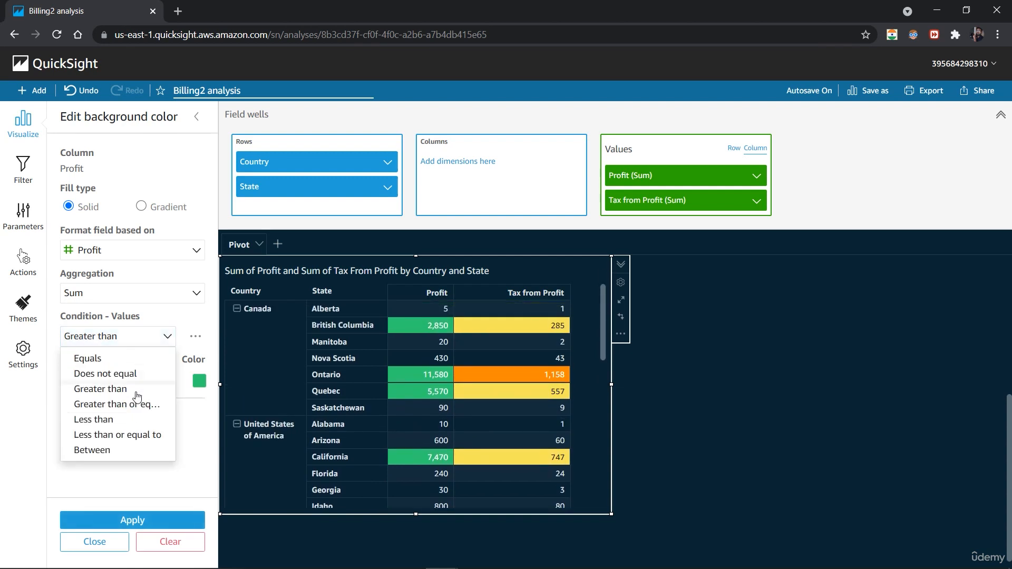
pyautogui.click(108, 451)
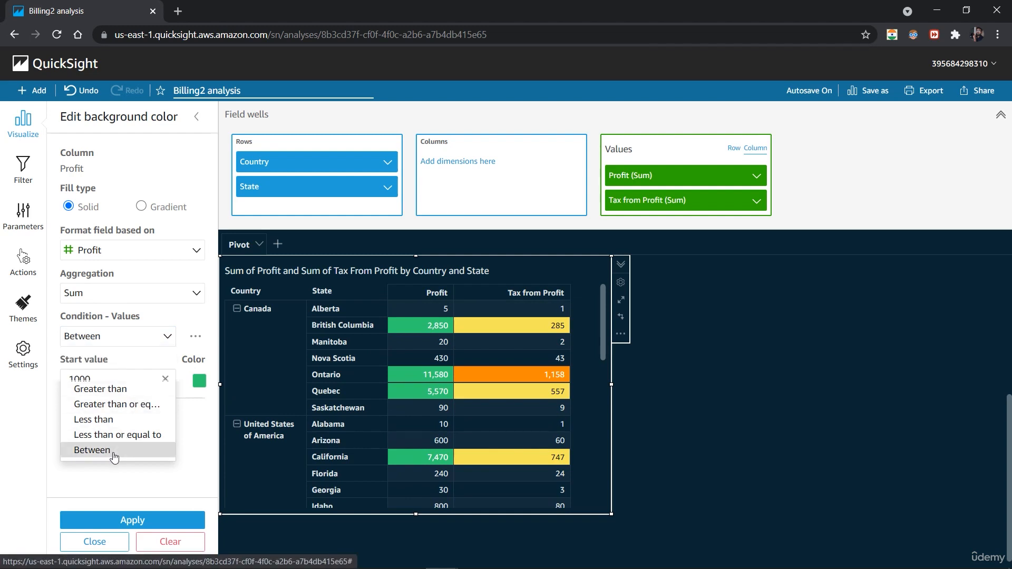
pyautogui.moveTo(111, 377); pyautogui.dragTo(51, 374)
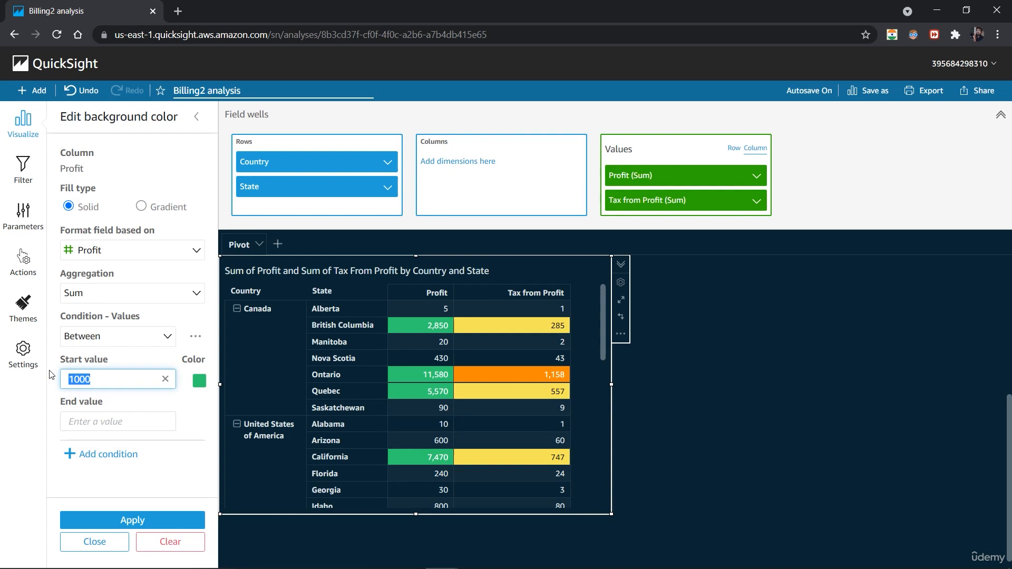
pyautogui.write('10')
pyautogui.click(130, 422)
pyautogui.write('9999')
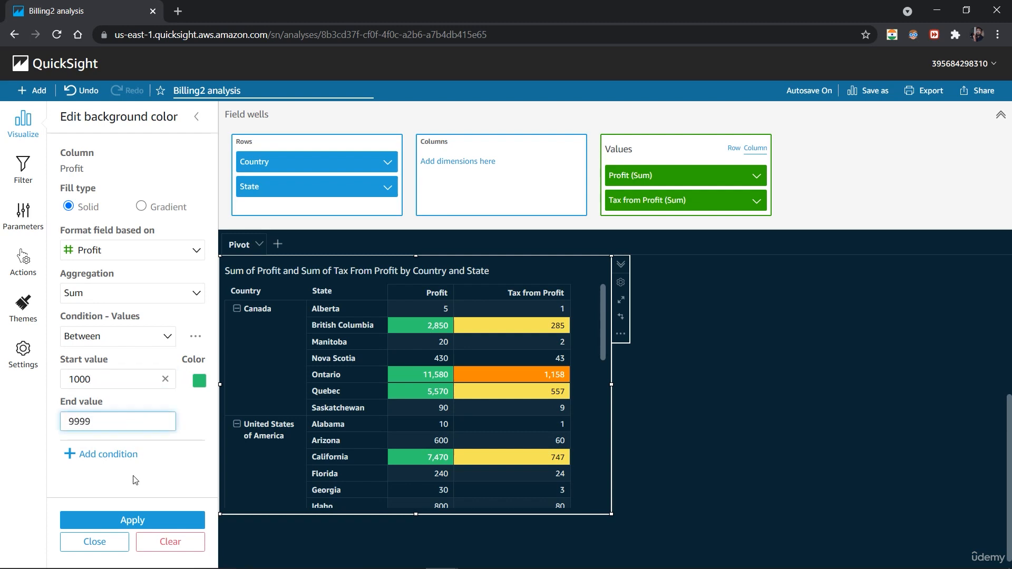
# Add and apply a second Profit background condition that colors values greater than 10000 dark green
pyautogui.click(112, 460)
pyautogui.scroll(-2, 117, 414)
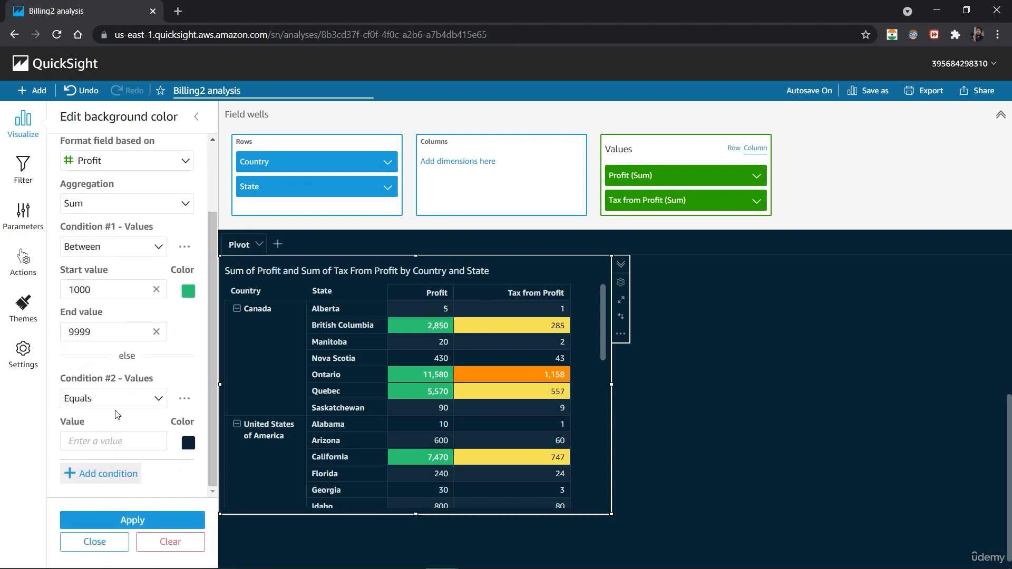
pyautogui.click(160, 404)
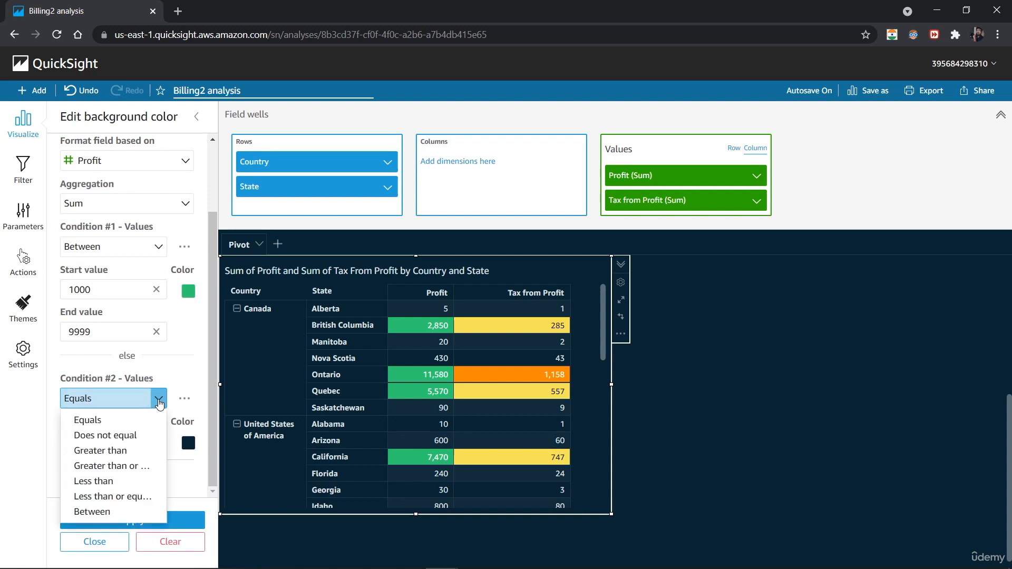
pyautogui.click(130, 454)
pyautogui.click(122, 446)
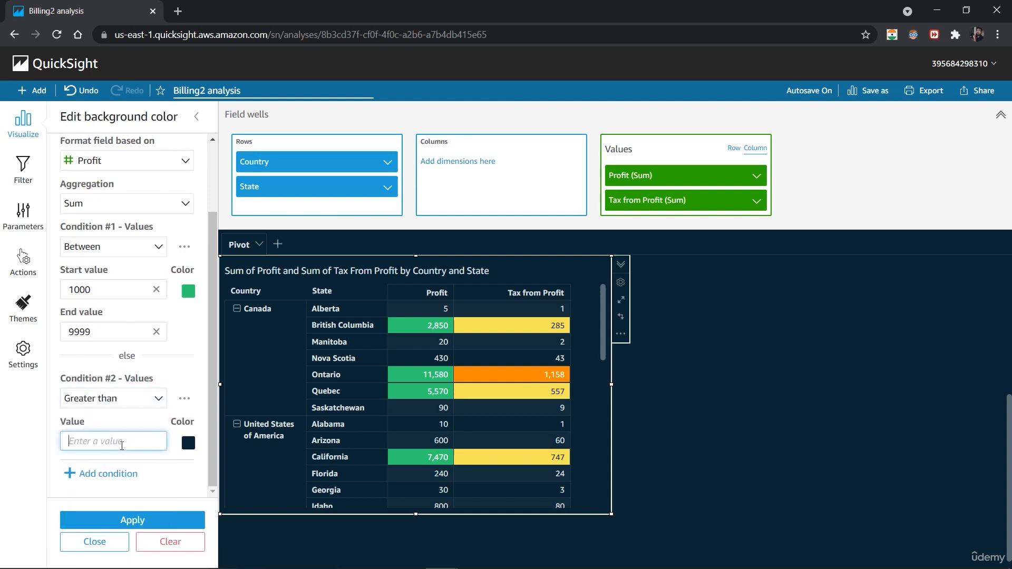
pyautogui.write('10000')
pyautogui.click(188, 443)
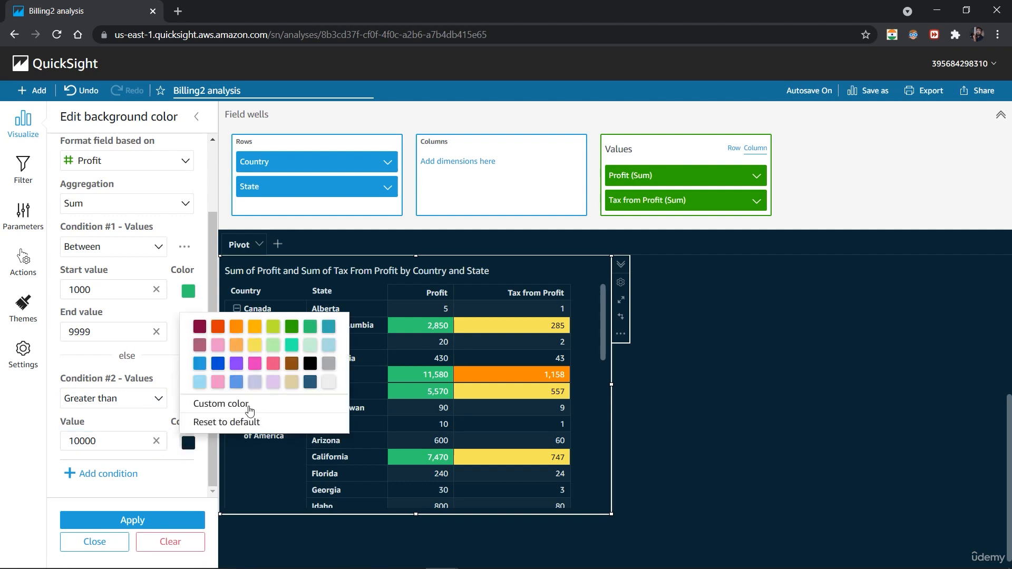
pyautogui.click(147, 520)
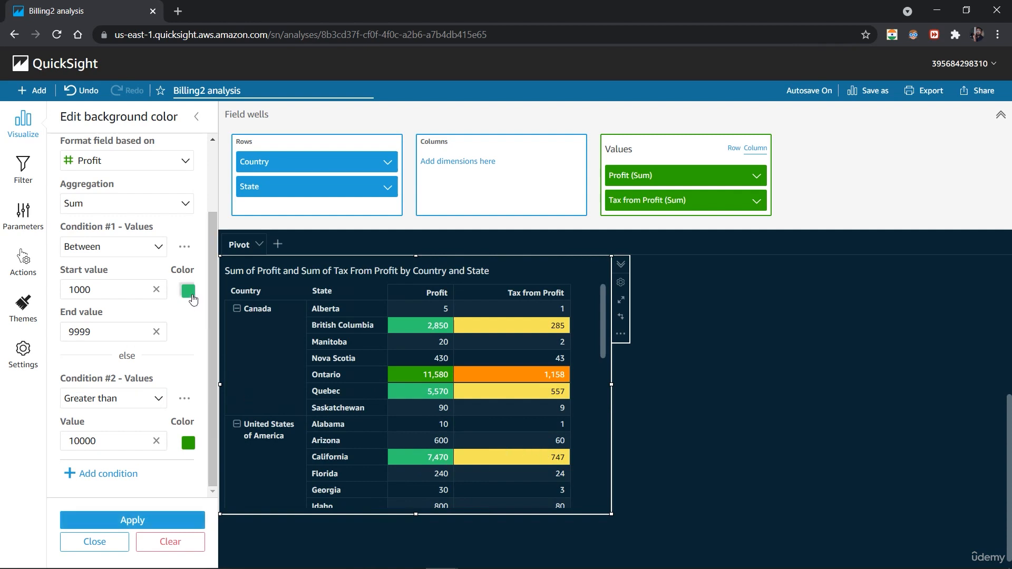
# Recolor the Profit background conditions pale green for 1000 to 9999 and medium green for greater than 10000, apply them and close the rule
pyautogui.click(190, 293)
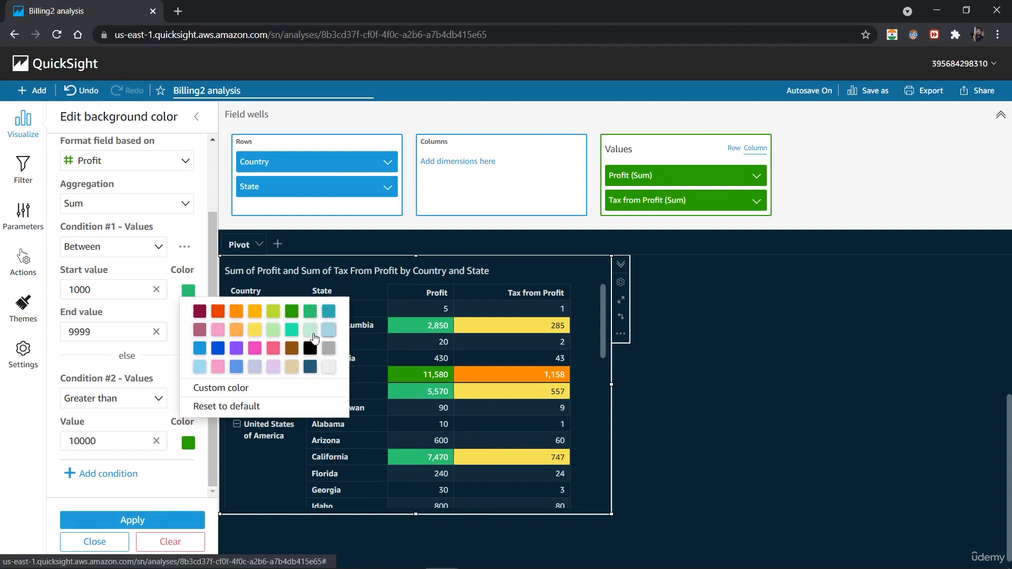
pyautogui.click(310, 331)
pyautogui.click(158, 522)
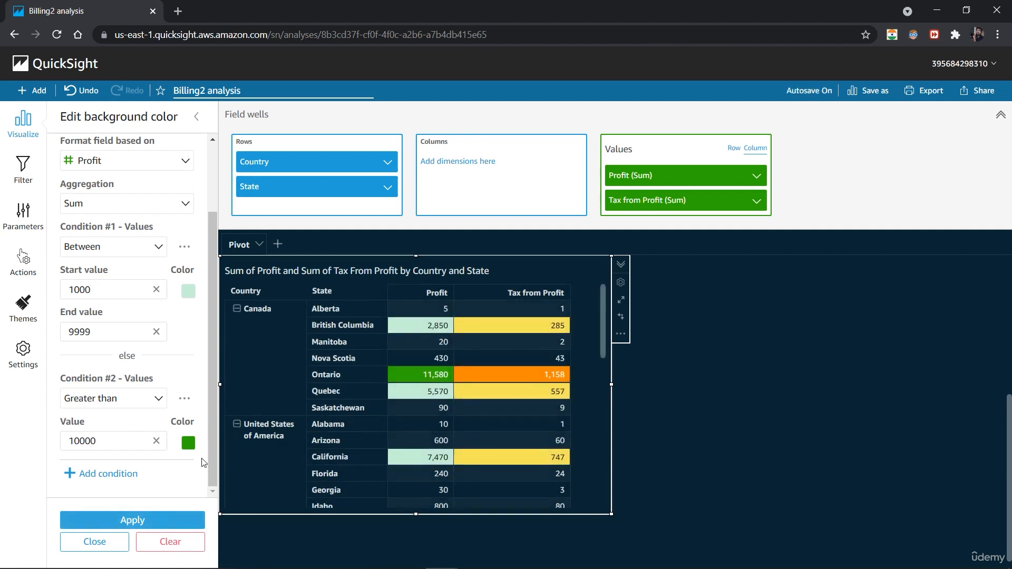
pyautogui.click(188, 443)
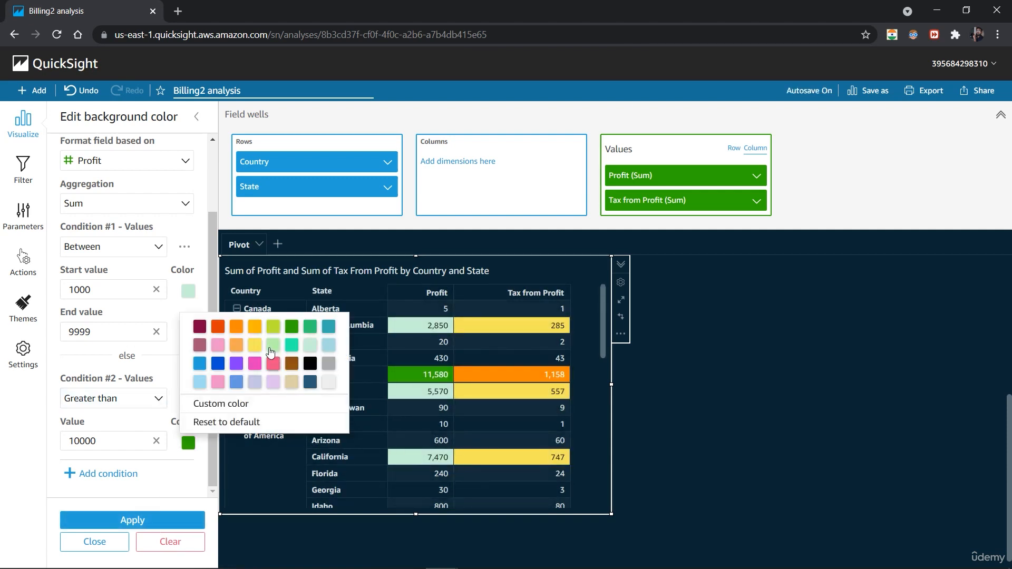
pyautogui.click(298, 338)
pyautogui.click(144, 520)
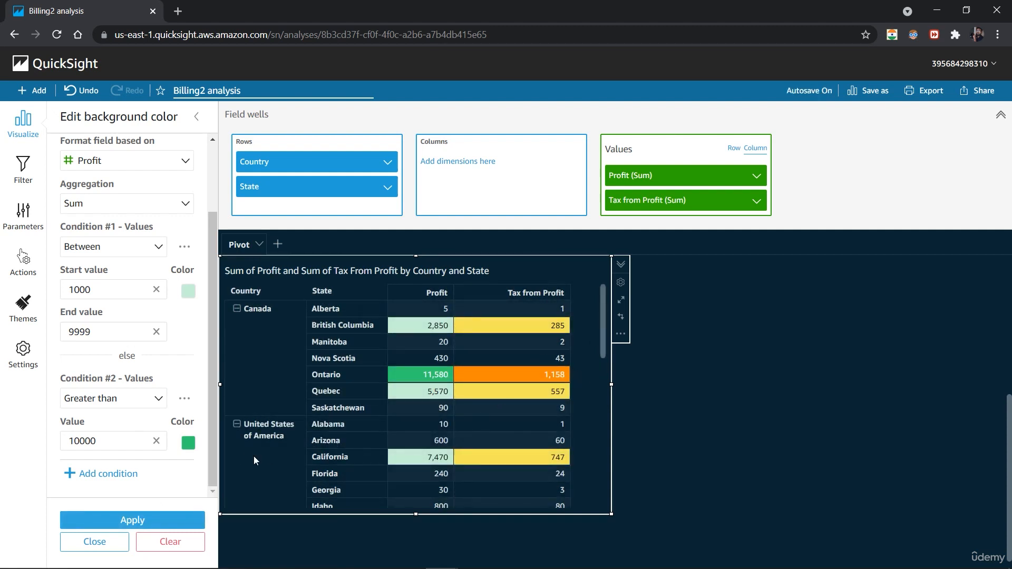
pyautogui.click(89, 543)
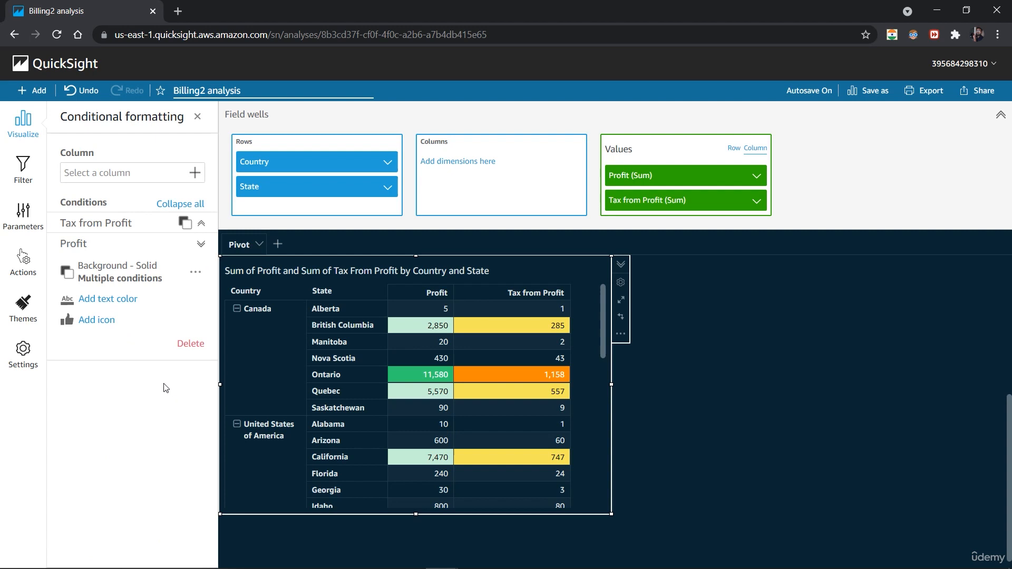
# Review the Profit and Tax from Profit background colors throughout the pivot table's rows
pyautogui.click(195, 176)
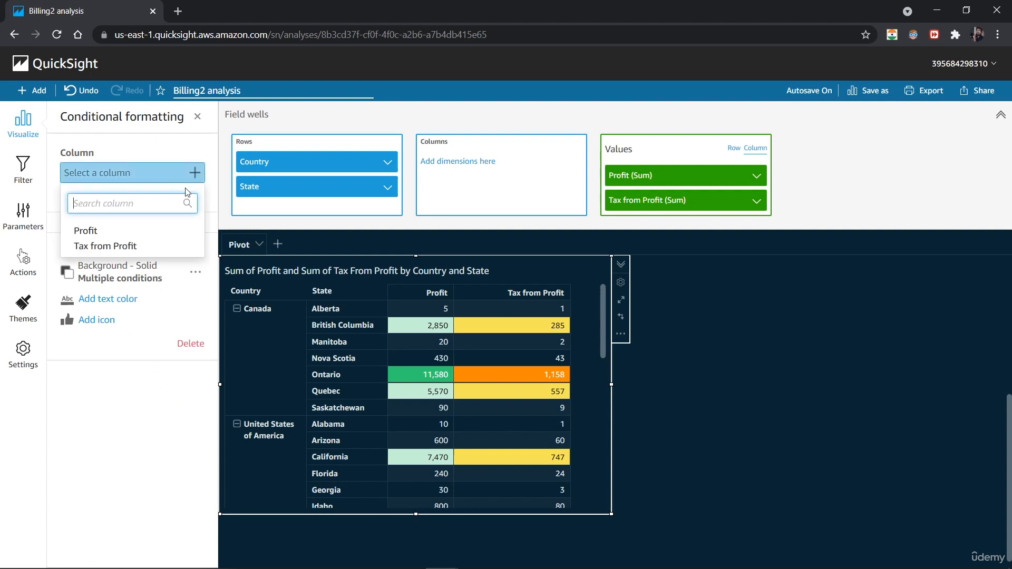
pyautogui.click(136, 410)
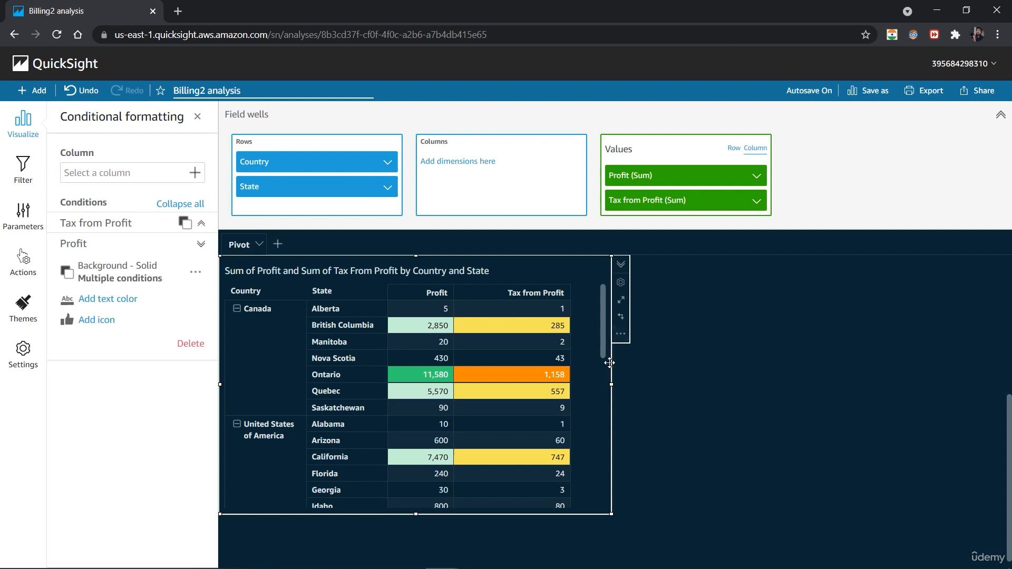
pyautogui.moveTo(602, 341); pyautogui.dragTo(609, 517)
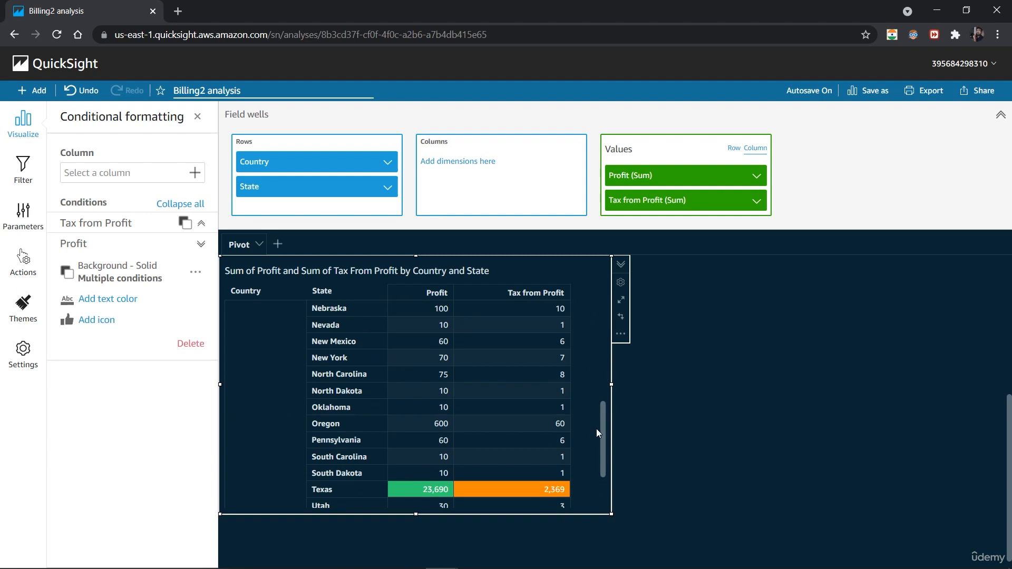
pyautogui.moveTo(603, 416); pyautogui.dragTo(602, 284)
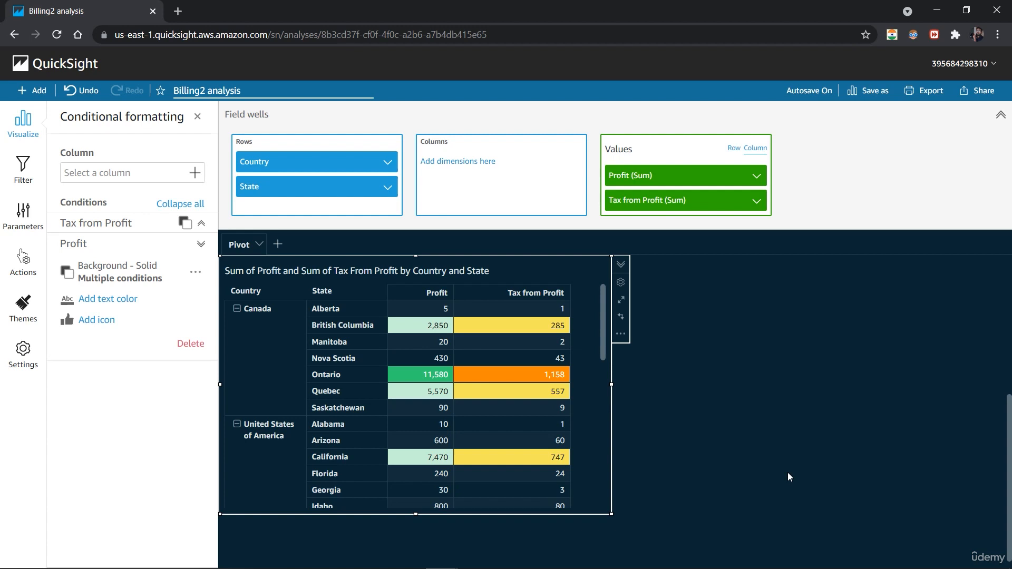
# Collapse the field wells and delete the Sum of Profit by Country pie chart from the Pivot sheet
pyautogui.click(1000, 114)
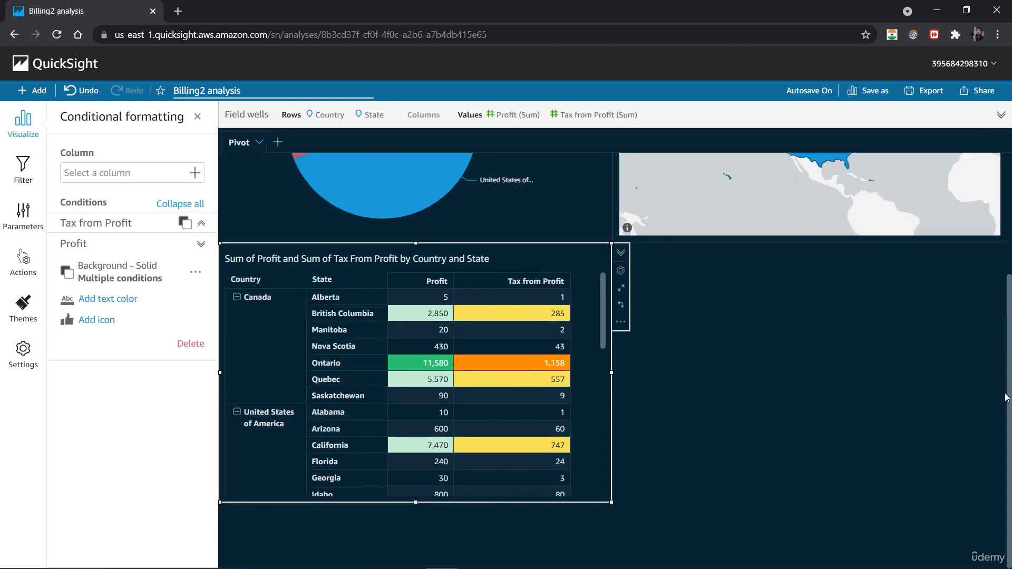
pyautogui.click(1008, 326)
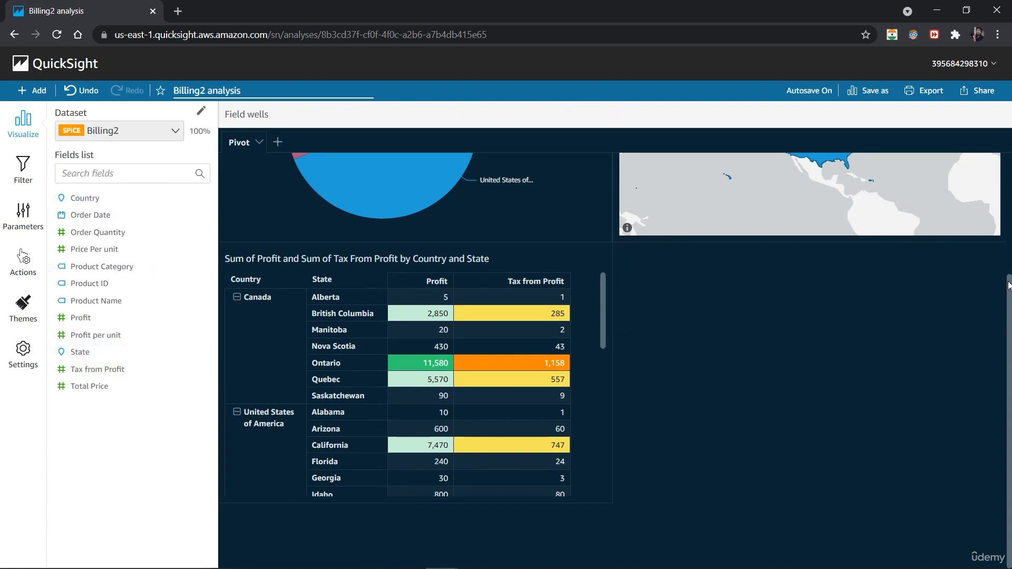
pyautogui.scroll(5, 1007, 282)
pyautogui.scroll(-3, 1008, 282)
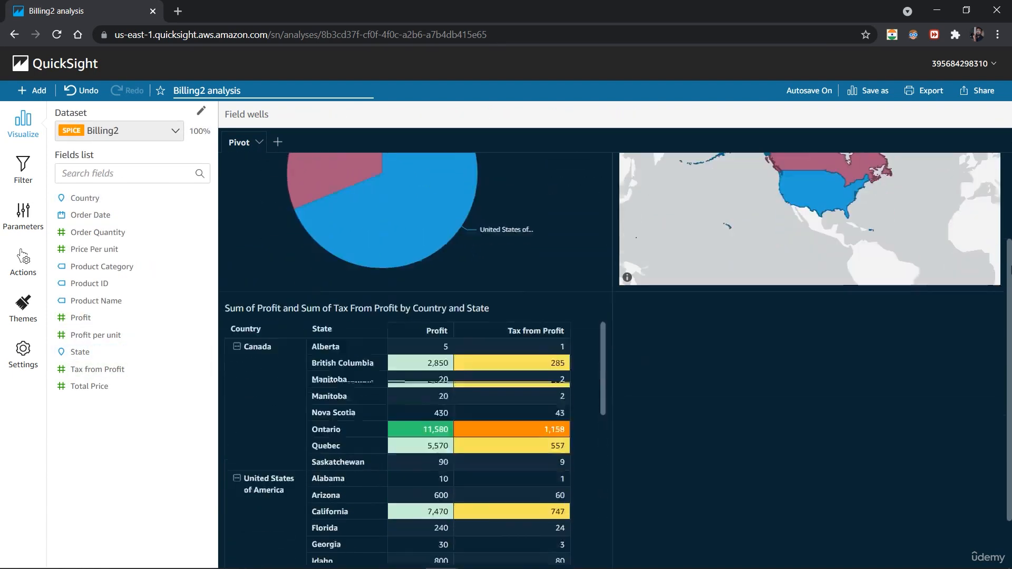
pyautogui.scroll(3, 1008, 282)
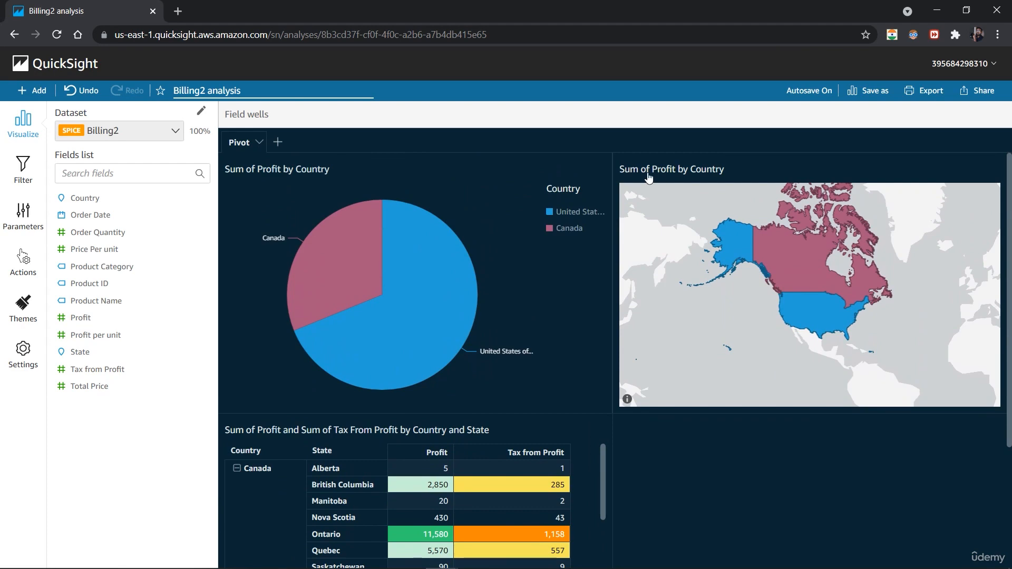
pyautogui.click(601, 167)
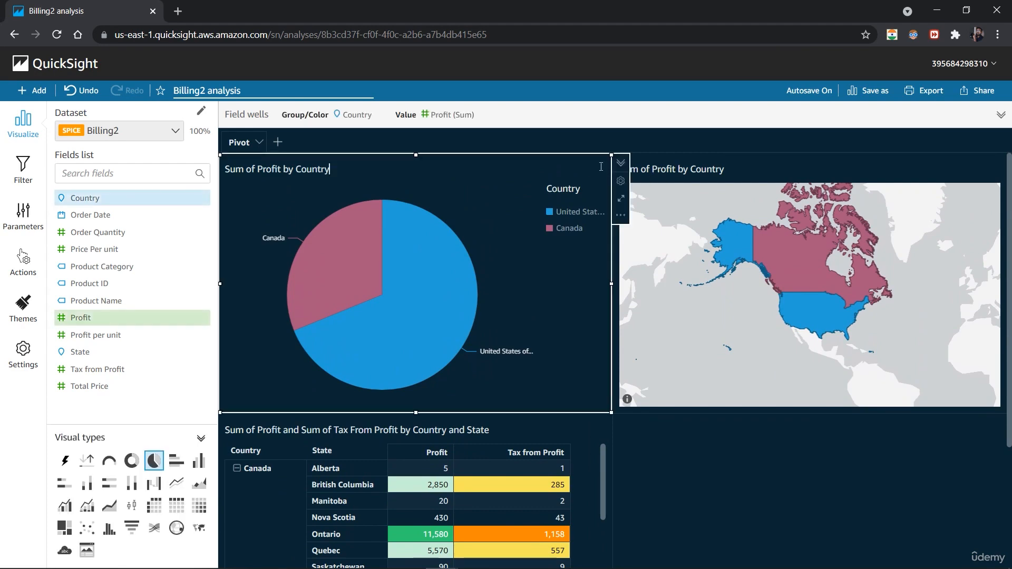
pyautogui.click(621, 215)
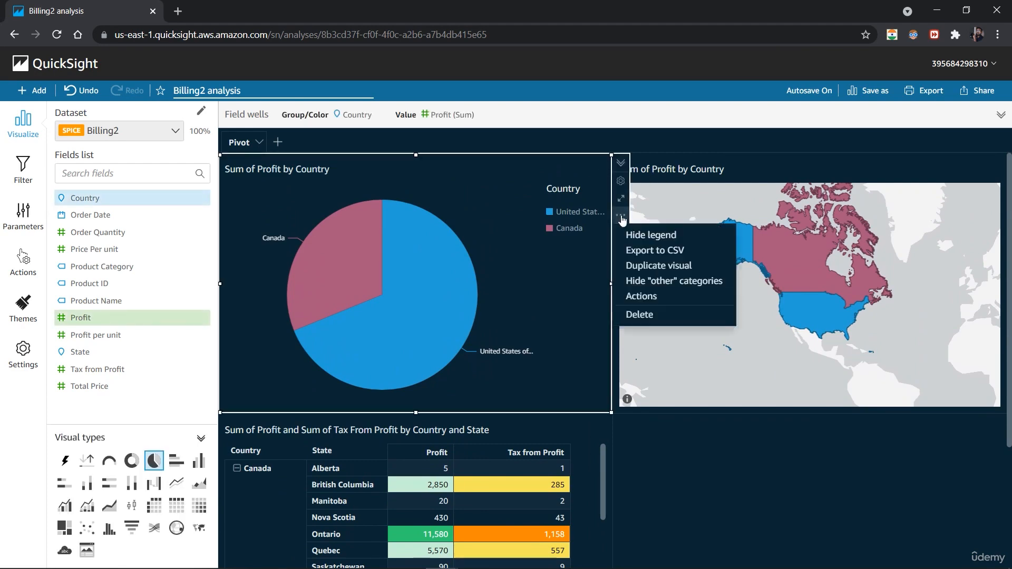
pyautogui.click(641, 314)
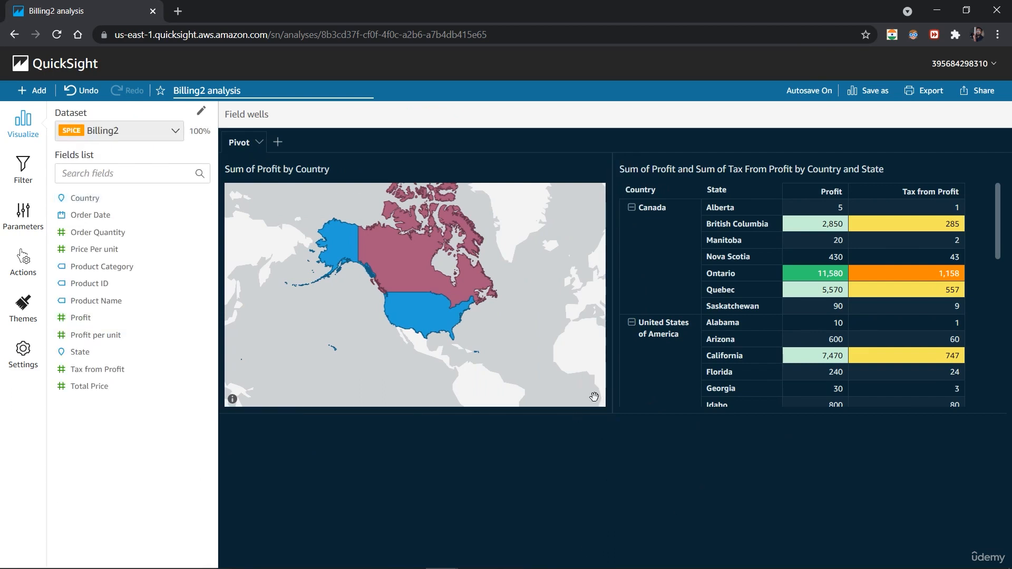
pyautogui.click(649, 385)
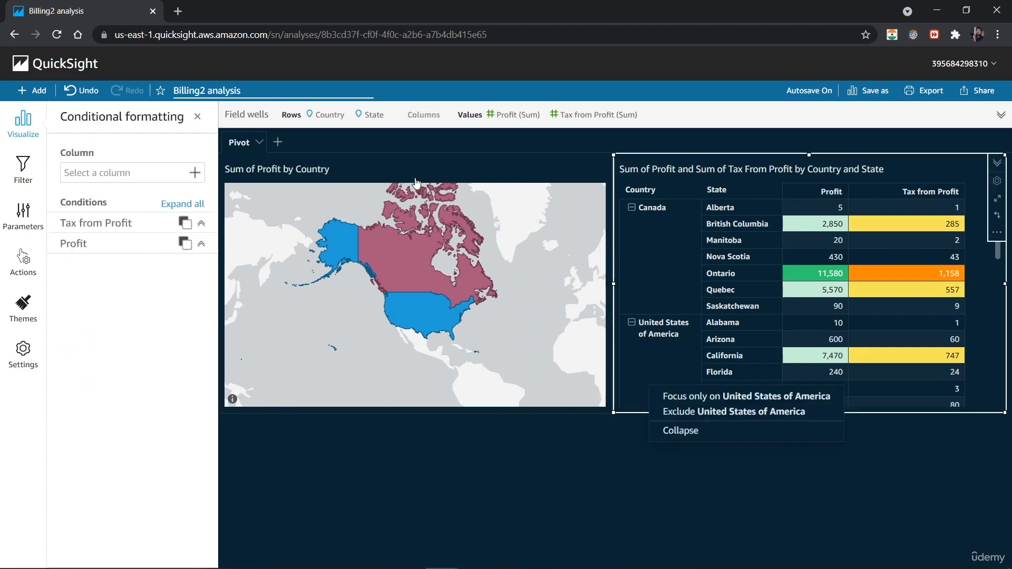
pyautogui.click(258, 116)
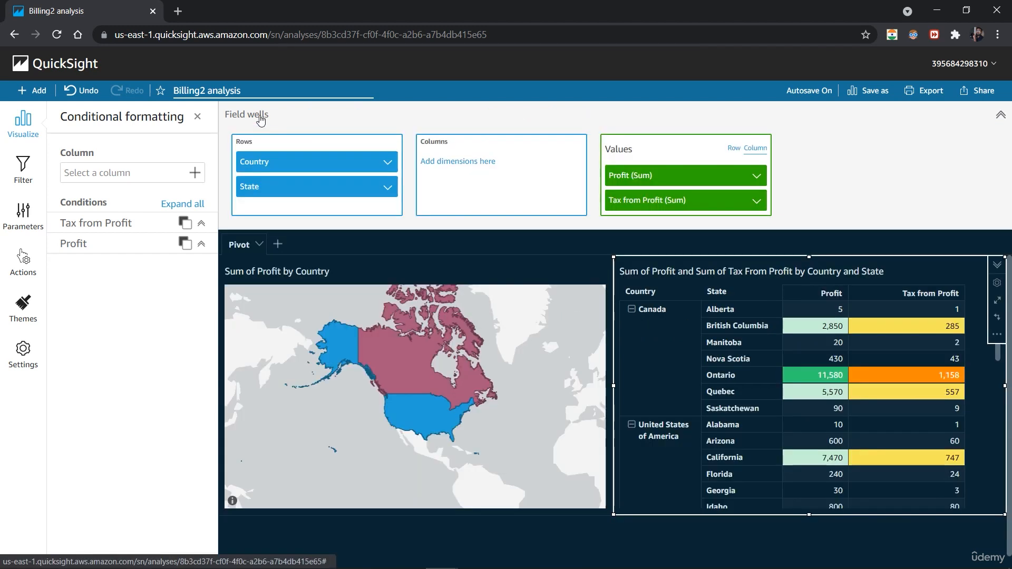
pyautogui.click(606, 536)
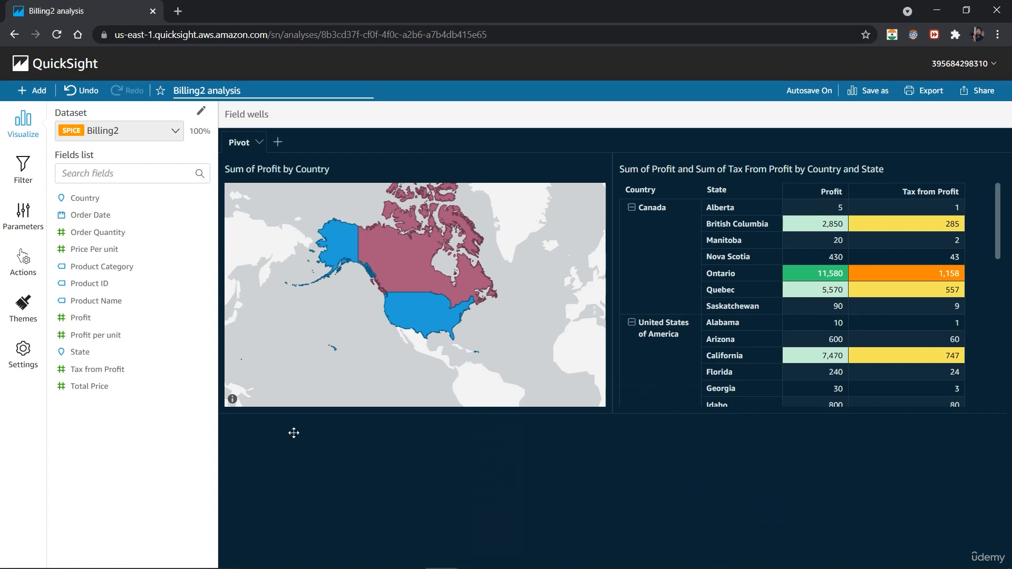
# Add a title to the Pivot sheet reading "Report Insights"
pyautogui.click(30, 91)
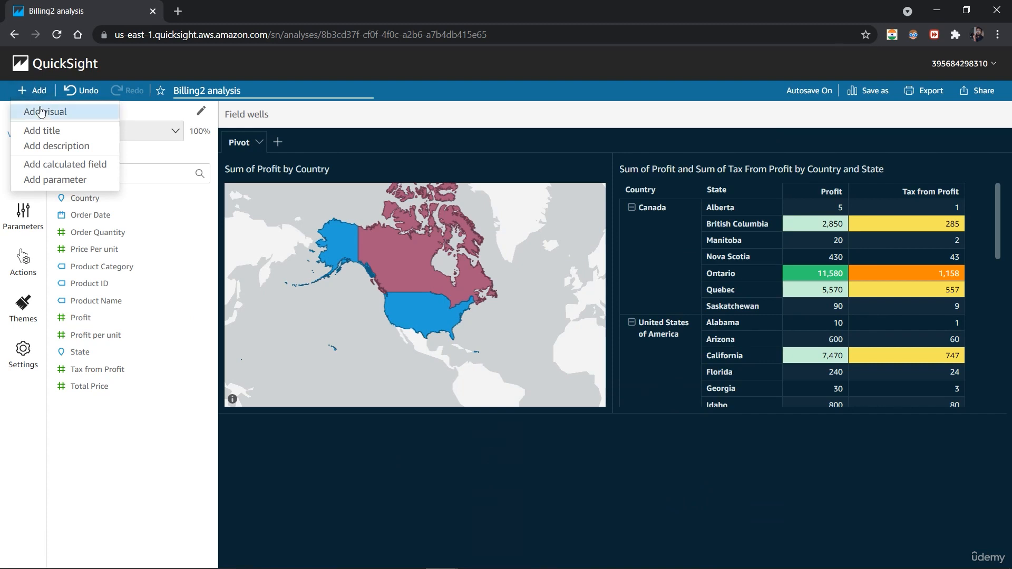
pyautogui.click(74, 131)
pyautogui.click(337, 241)
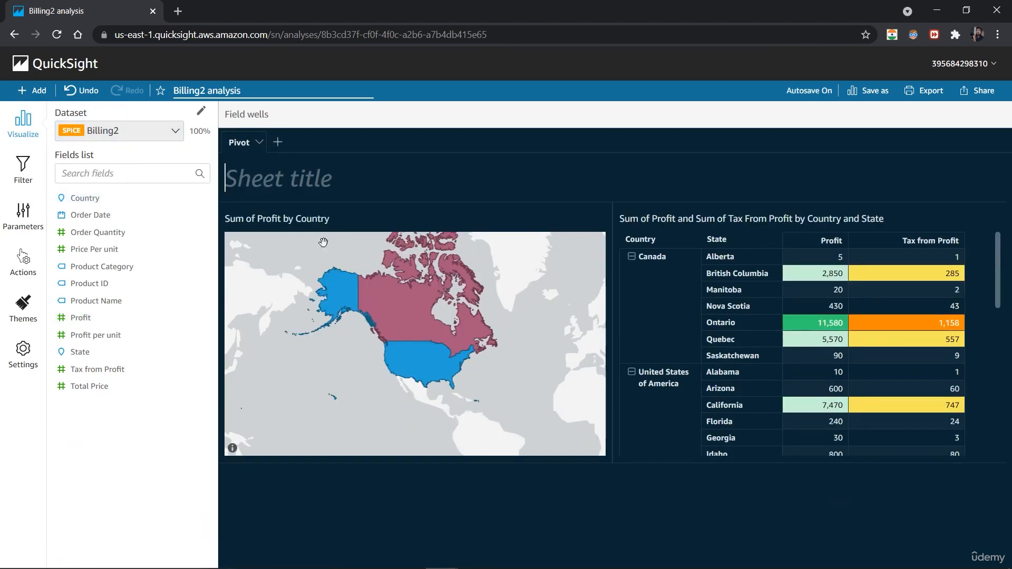
pyautogui.write('Sales')
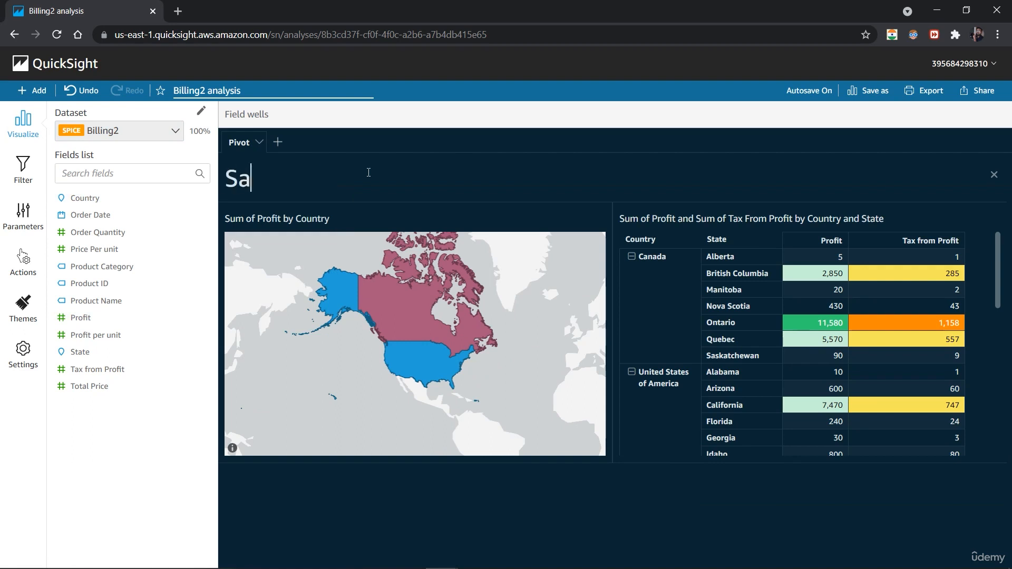
pyautogui.press('BackSpace')
pyautogui.press('BackSpace')
pyautogui.press('BackSpace')
pyautogui.press('BackSpace')
pyautogui.press('BackSpace')
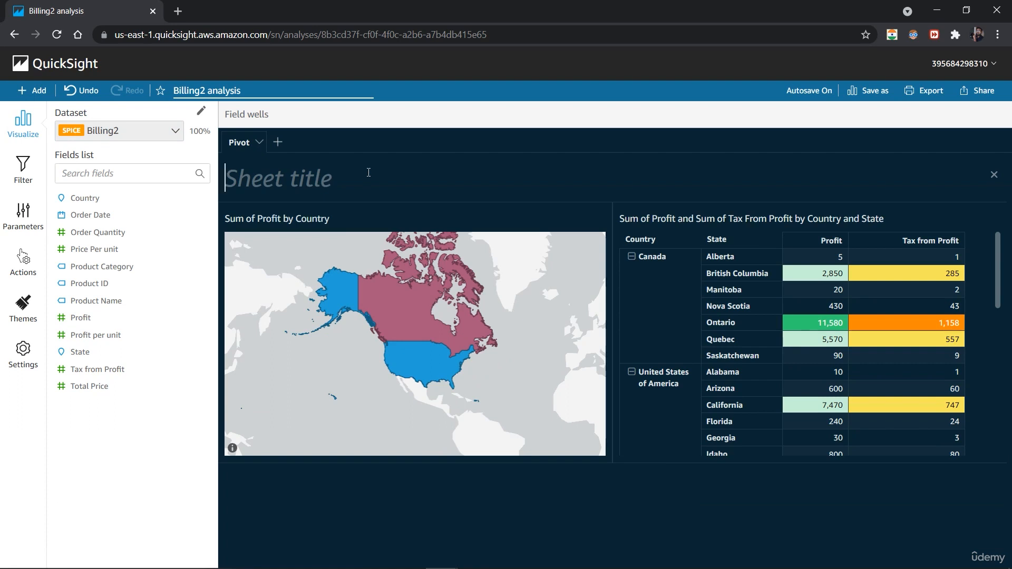
pyautogui.write('Report')
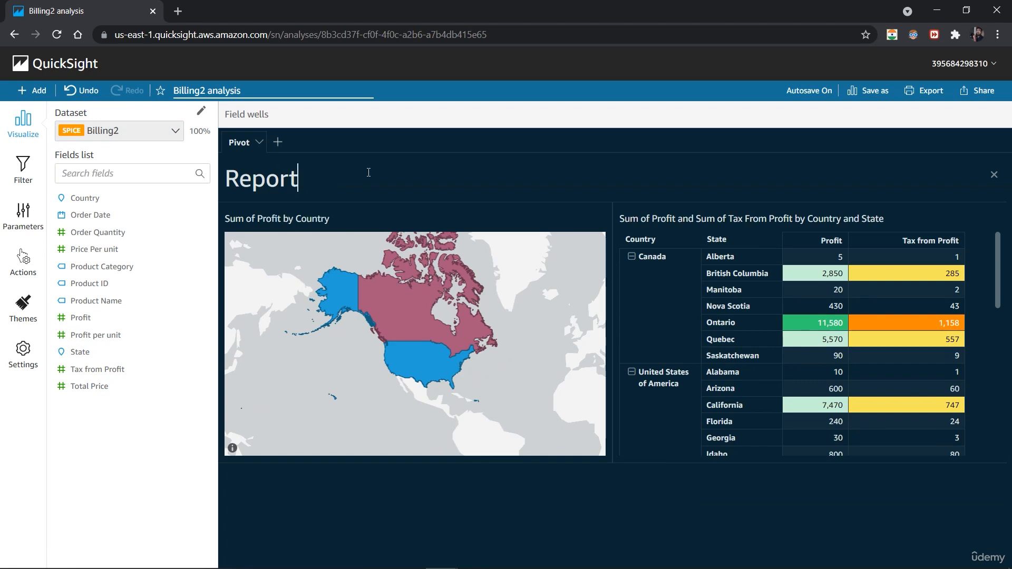
pyautogui.write(' Insights')
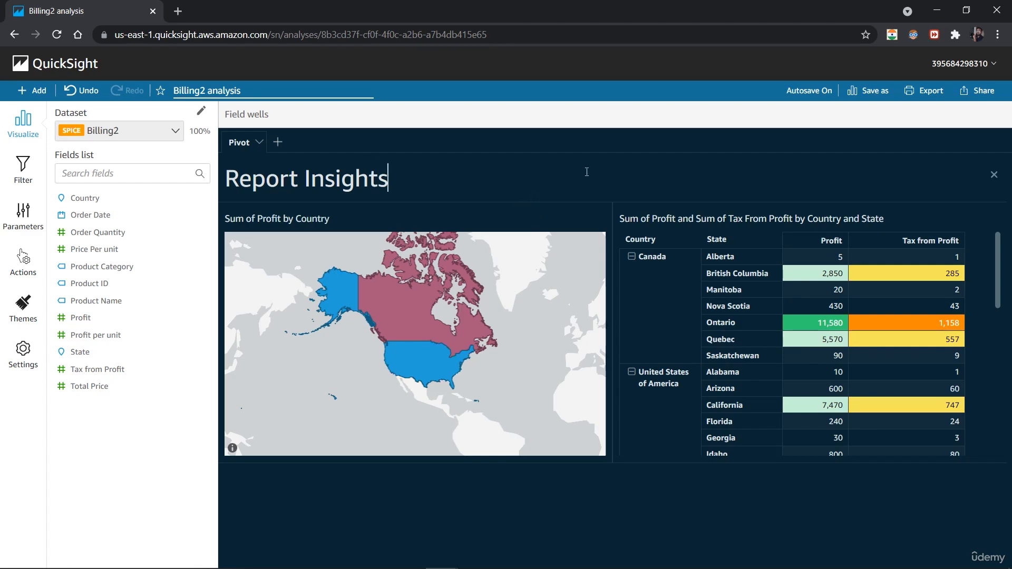
# Add a sheet description under the title reading "Find Critical sales info from dataset"
pyautogui.click(30, 92)
pyautogui.click(30, 91)
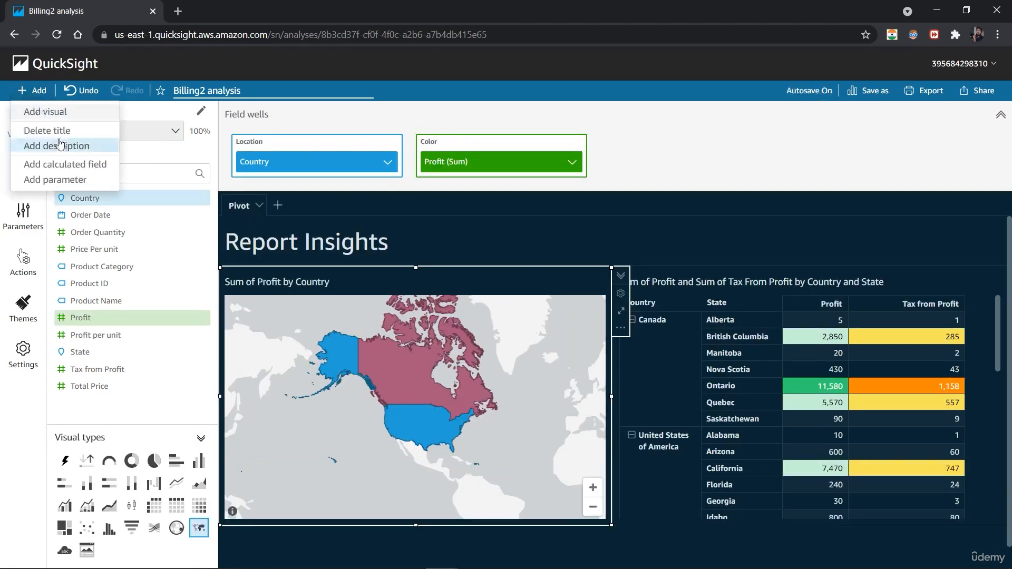
pyautogui.click(60, 142)
pyautogui.click(281, 267)
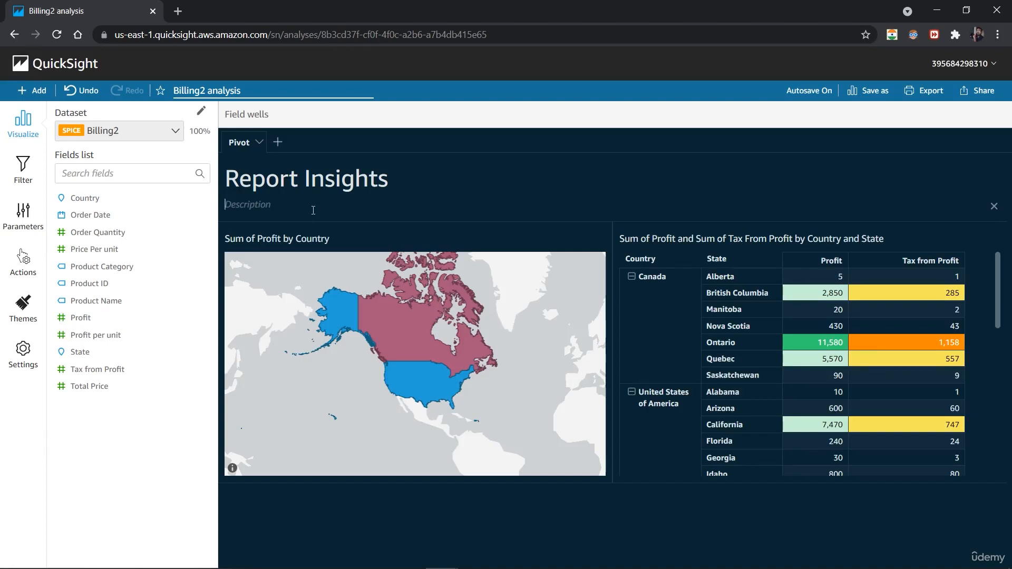
pyautogui.write('Find')
pyautogui.press('BackSpace')
pyautogui.press('BackSpace')
pyautogui.press('BackSpace')
pyautogui.write('ind')
pyautogui.write('Data')
pyautogui.press('BackSpace')
pyautogui.press('BackSpace')
pyautogui.press('BackSpace')
pyautogui.press('BackSpace')
pyautogui.write('Critica')
pyautogui.write('l')
pyautogui.write(' sales')
pyautogui.write(' info')
pyautogui.write(' frr')
pyautogui.press('BackSpace')
pyautogui.write('om dataset')
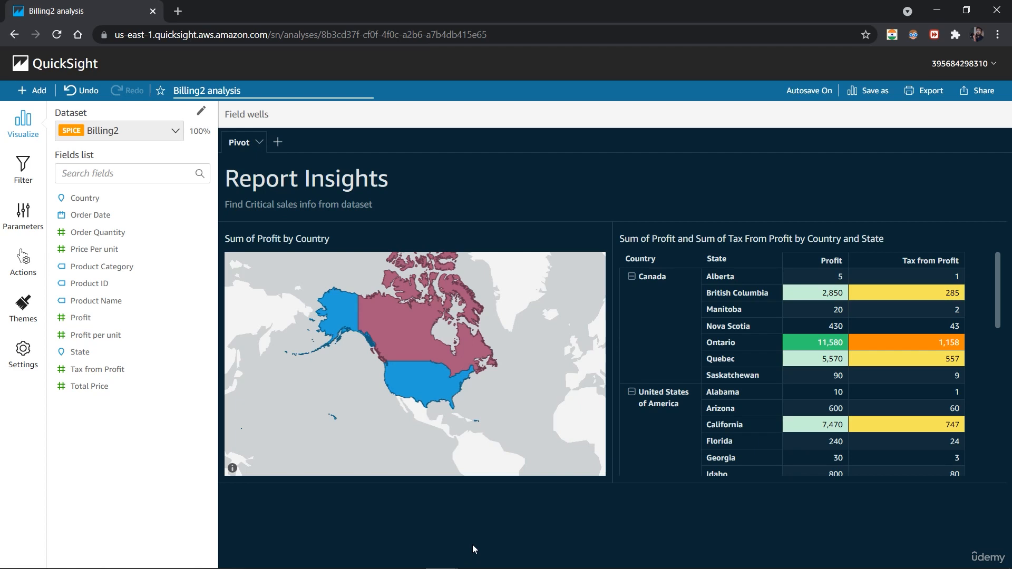
# Add a new Key Performance Indicator visual with the sum of Profit as its value
pyautogui.click(17, 93)
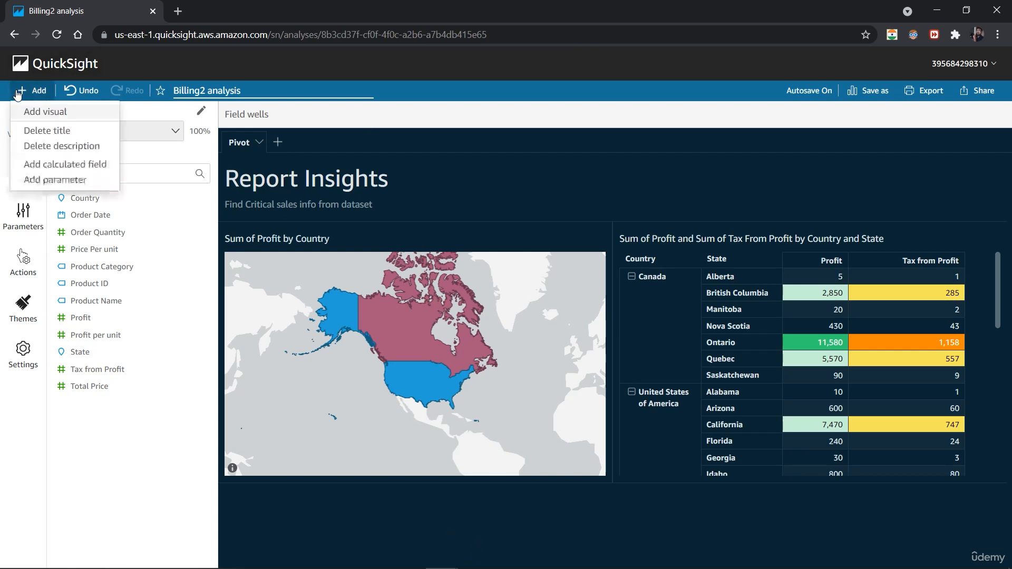
pyautogui.click(37, 112)
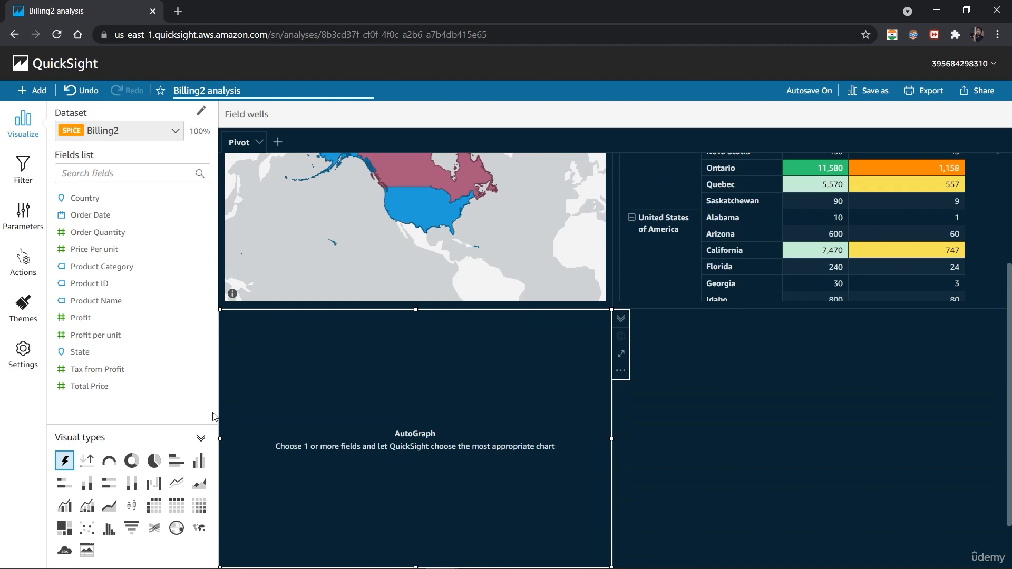
pyautogui.click(88, 462)
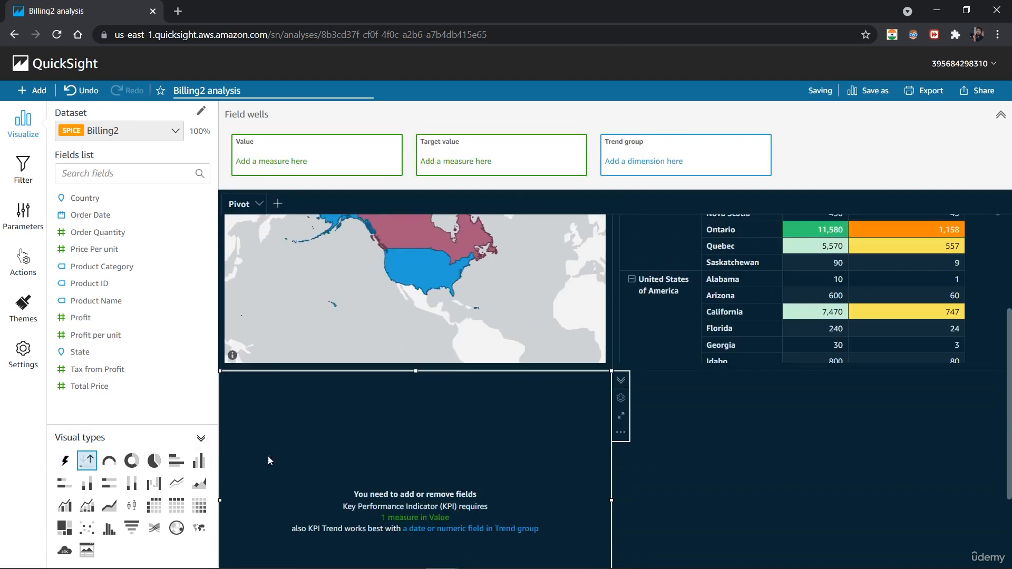
pyautogui.click(118, 319)
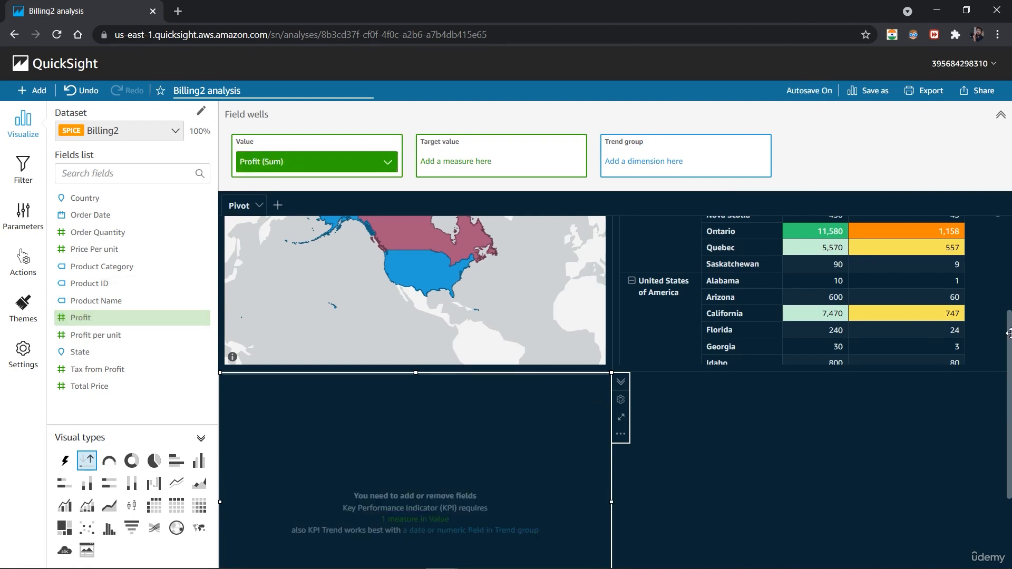
# Shrink the Sum of Profit KPI visual vertically to about one third of its height, keeping its full width
pyautogui.scroll(-1, 1007, 378)
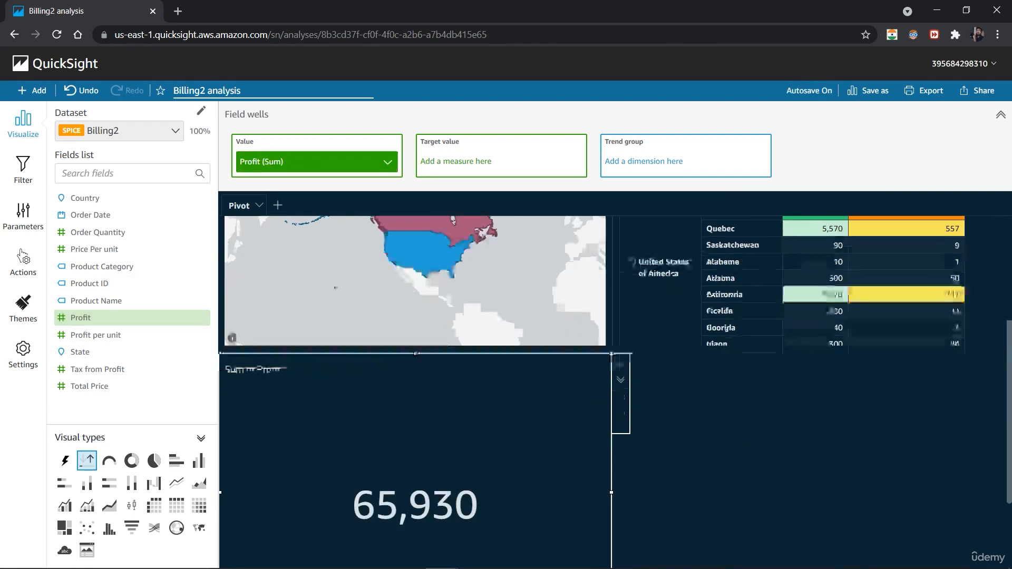
pyautogui.scroll(-4, 1007, 378)
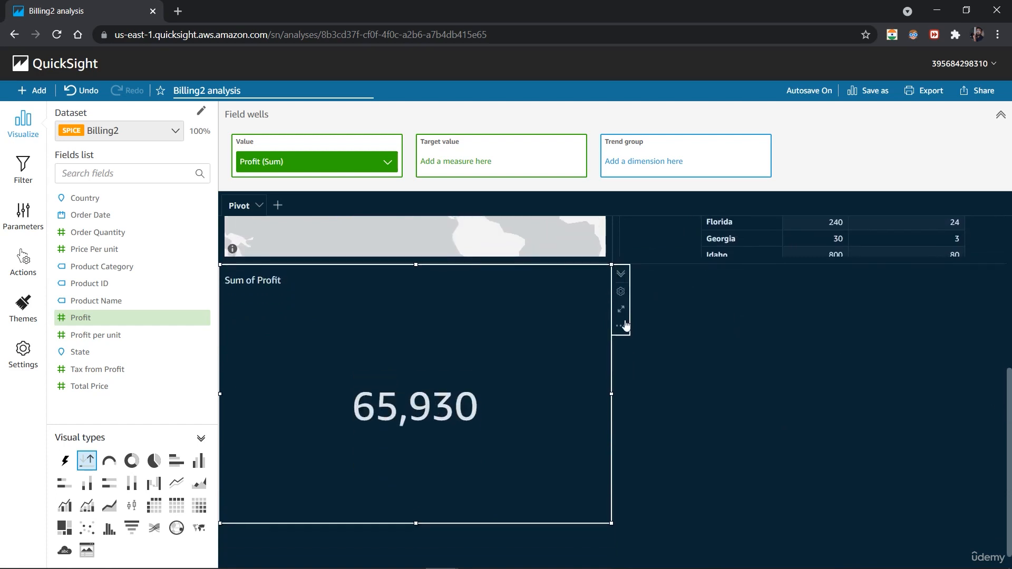
pyautogui.moveTo(416, 523); pyautogui.dragTo(425, 352)
pyautogui.scroll(3, 1000, 425)
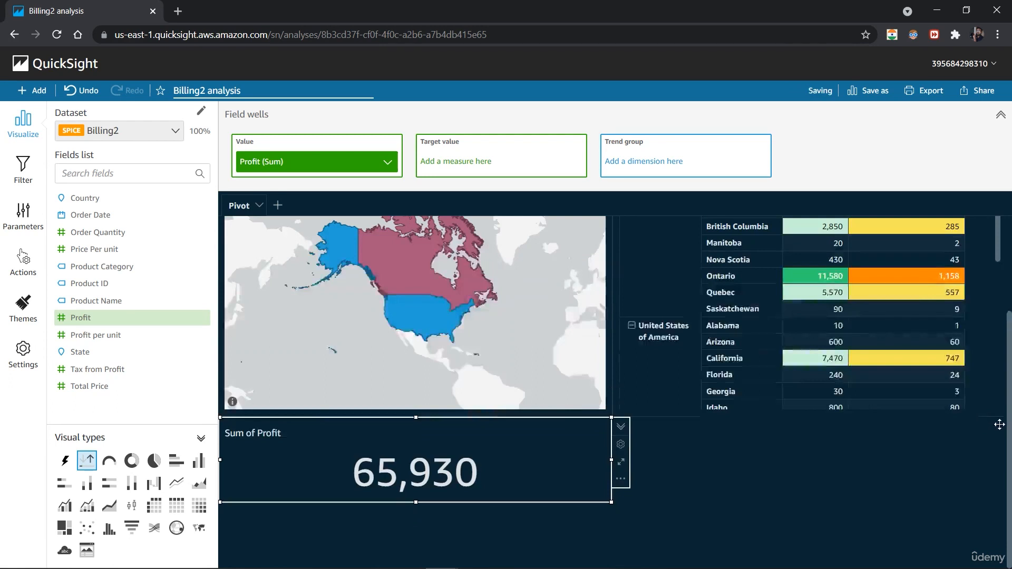
# Add a second Key Performance Indicator visual with the sum of Total Price as its value
pyautogui.scroll(2, 1000, 424)
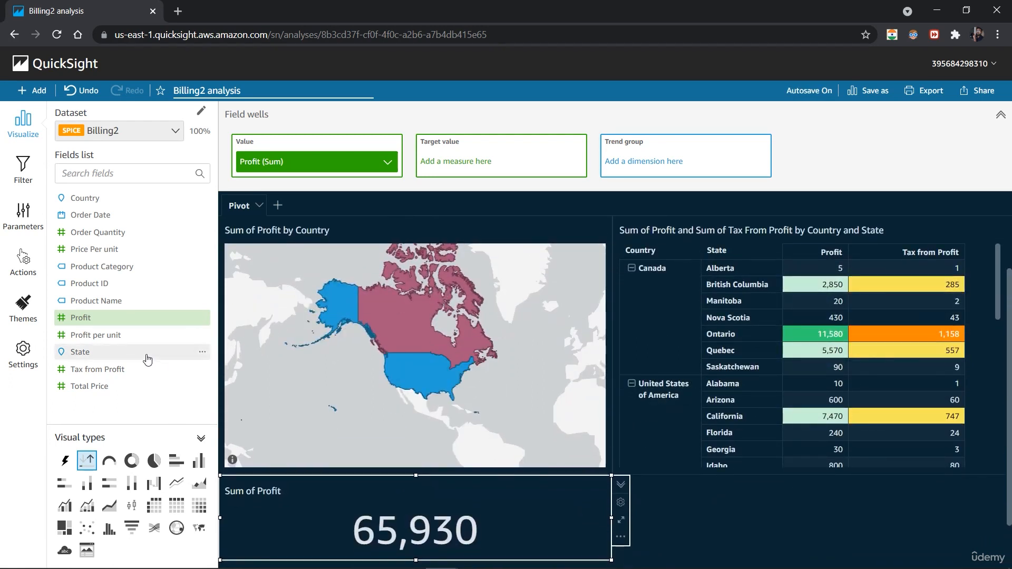
pyautogui.click(718, 523)
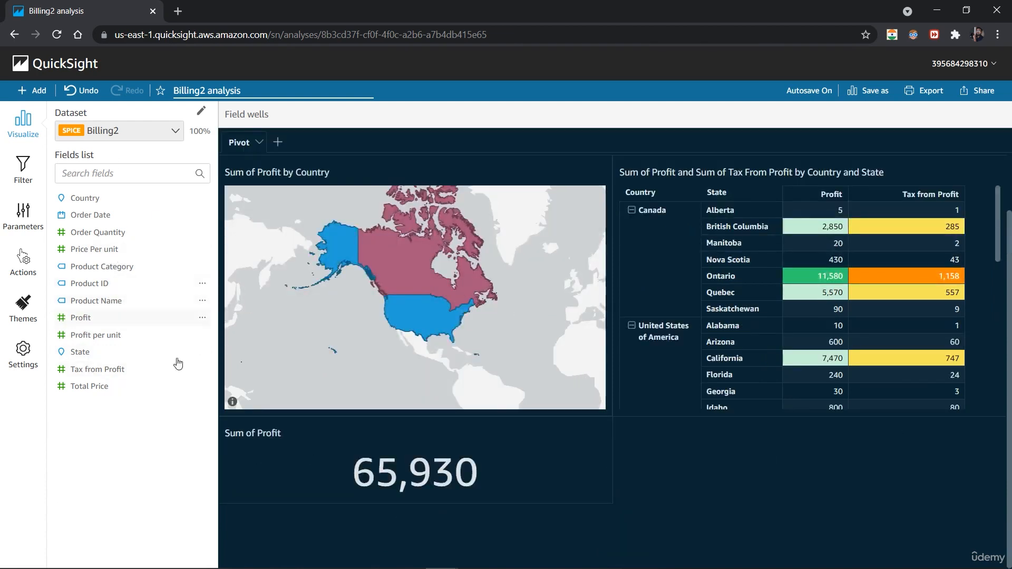
pyautogui.click(16, 91)
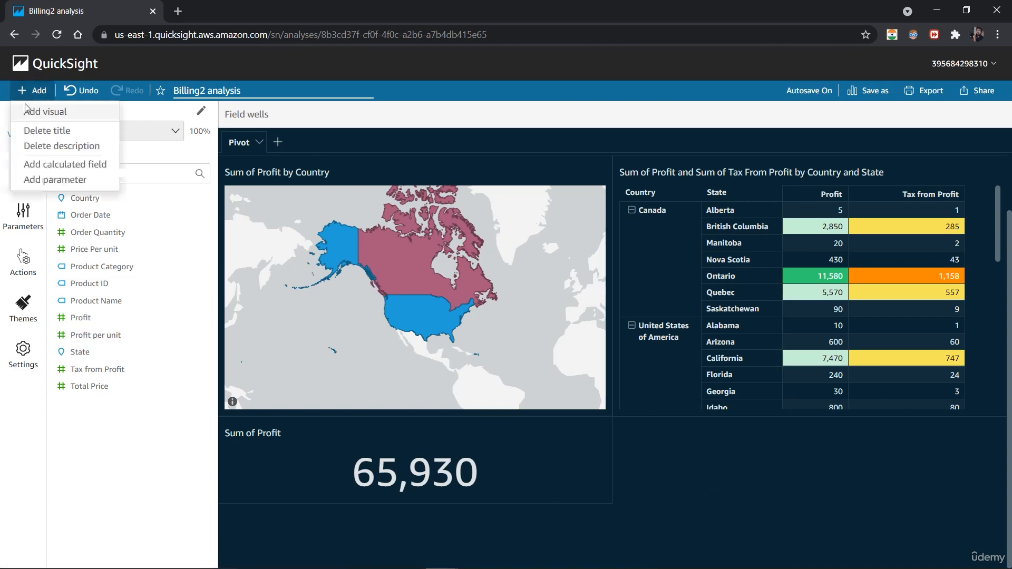
pyautogui.click(32, 113)
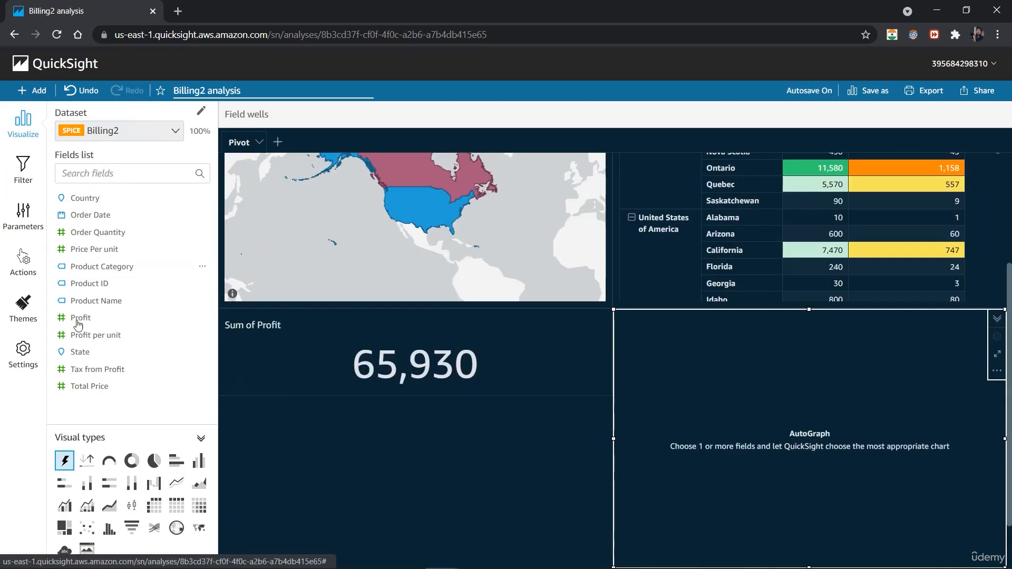
pyautogui.click(87, 462)
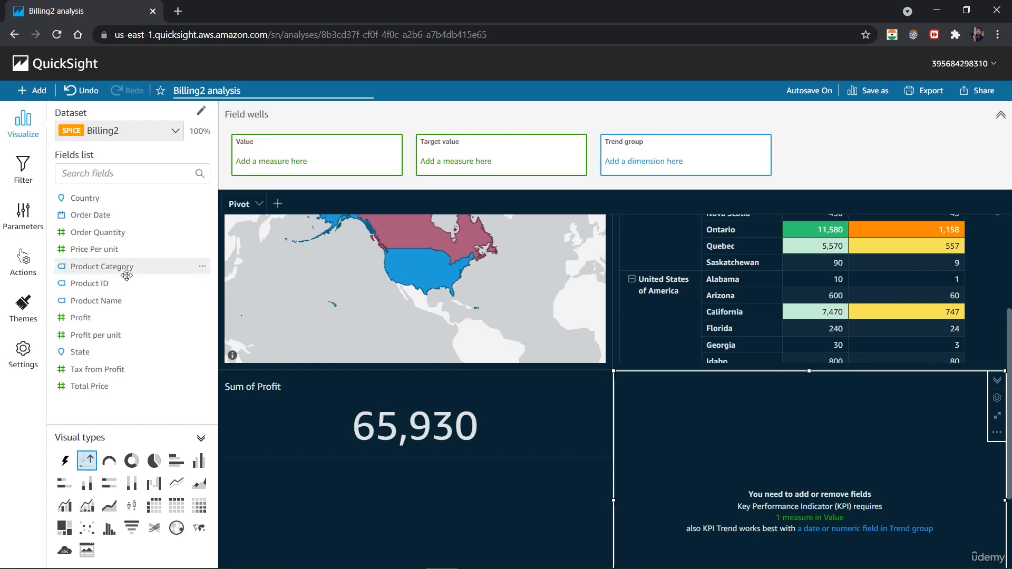
pyautogui.click(118, 386)
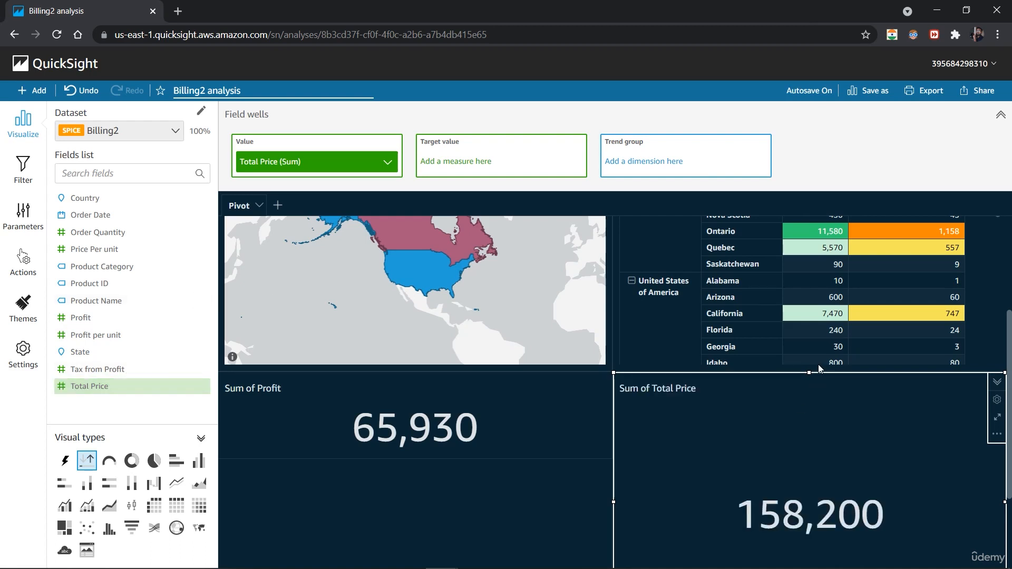
# Shrink the Sum of Total Price KPI visual vertically to match the height of the neighbouring Sum of Profit KPI
pyautogui.scroll(-3, 922, 421)
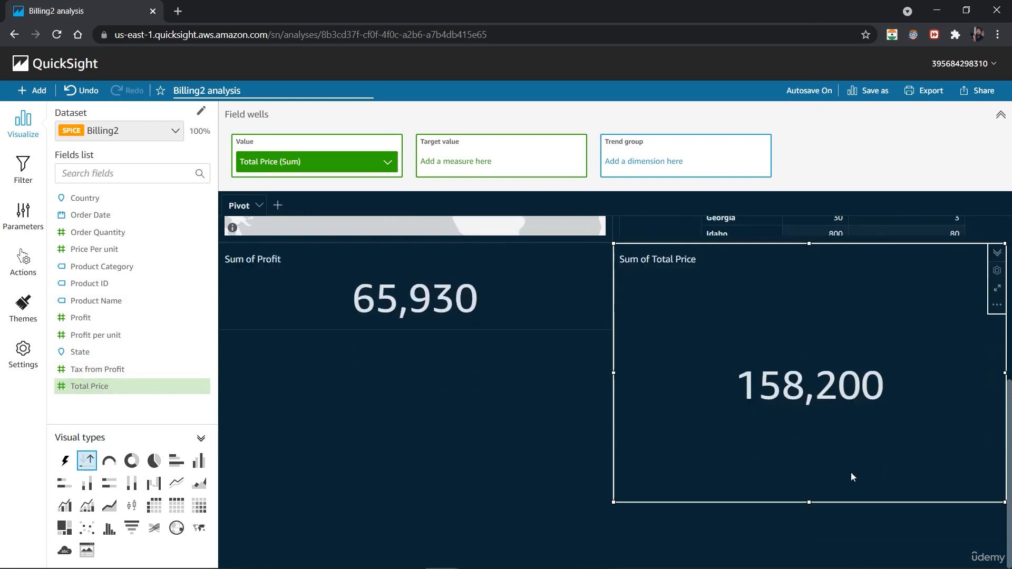
pyautogui.moveTo(811, 502); pyautogui.dragTo(826, 325)
pyautogui.scroll(4, 695, 454)
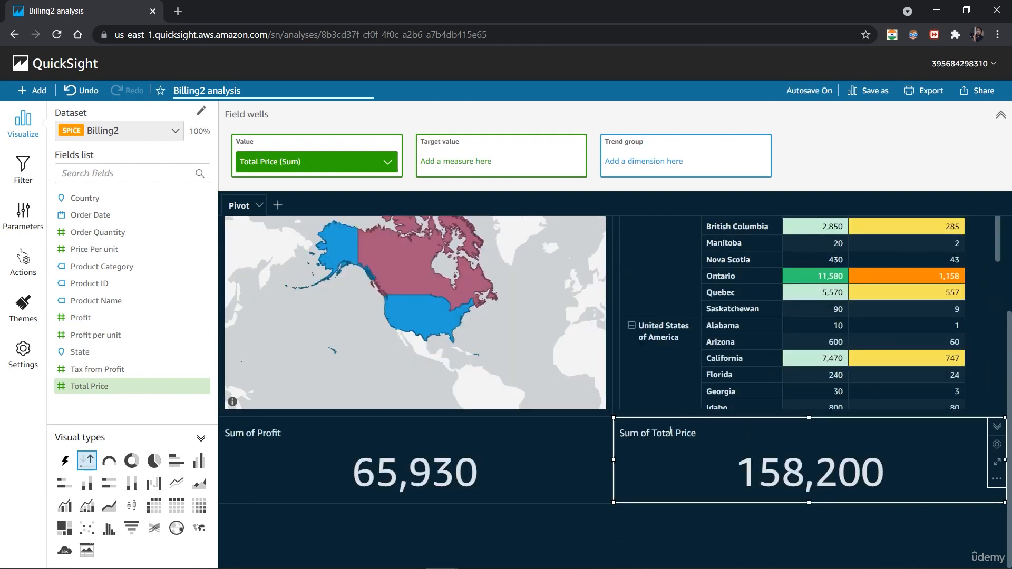
# Retitle the Sum of Total Price KPI visual as "Revenue"
pyautogui.moveTo(695, 434); pyautogui.dragTo(622, 434)
pyautogui.write('Revenue')
pyautogui.click(669, 542)
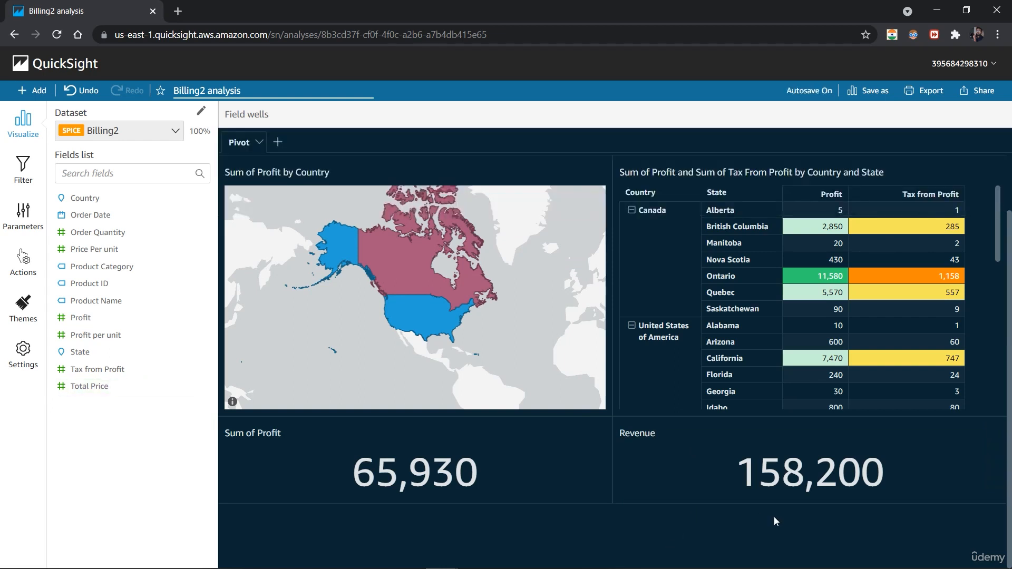
pyautogui.moveTo(1008, 375); pyautogui.dragTo(1007, 323)
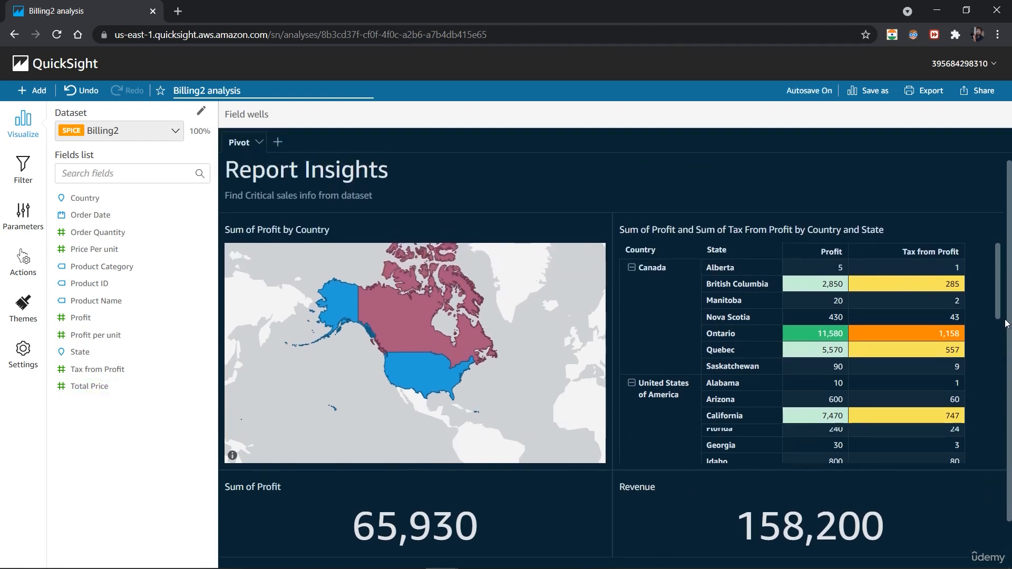